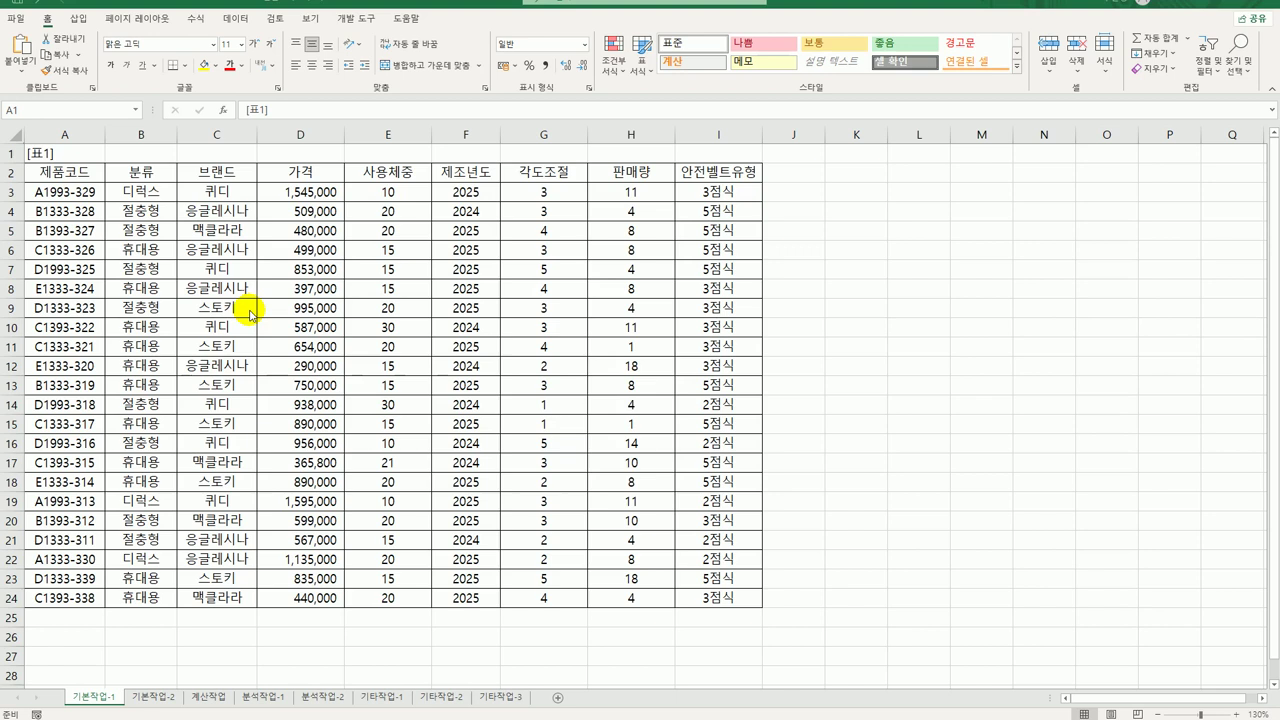
click(92, 194)
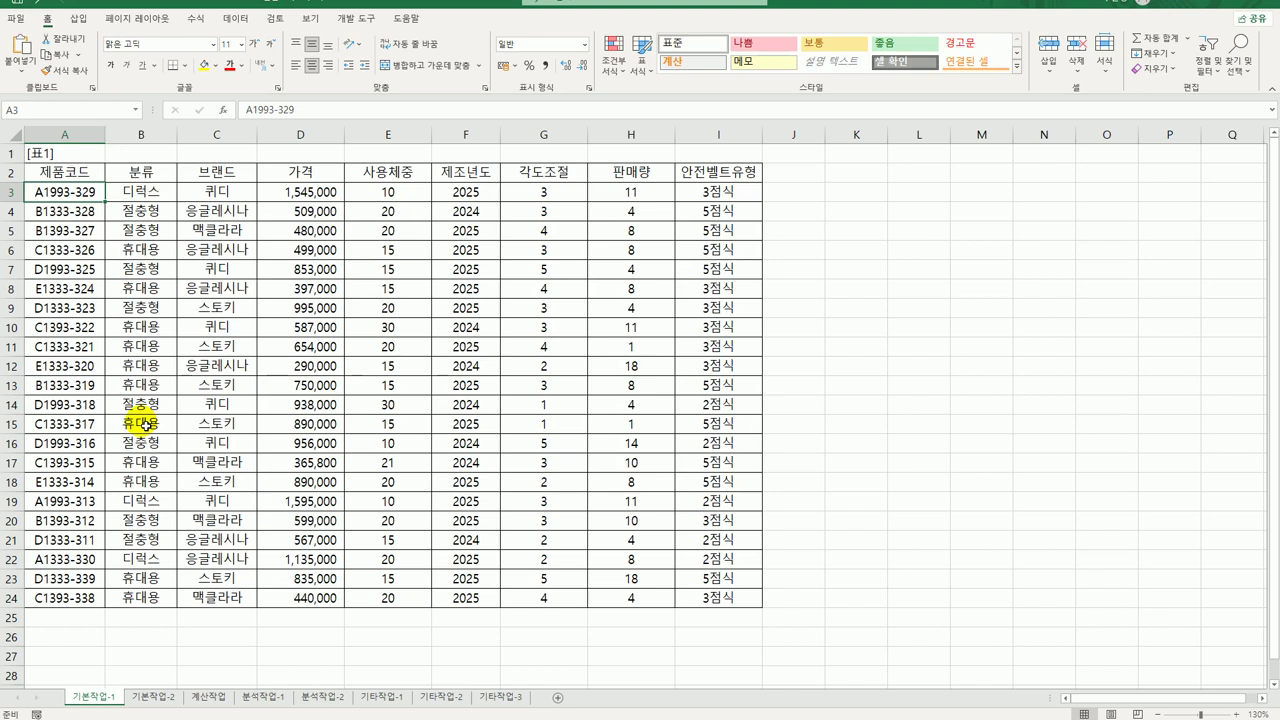
click(400, 173)
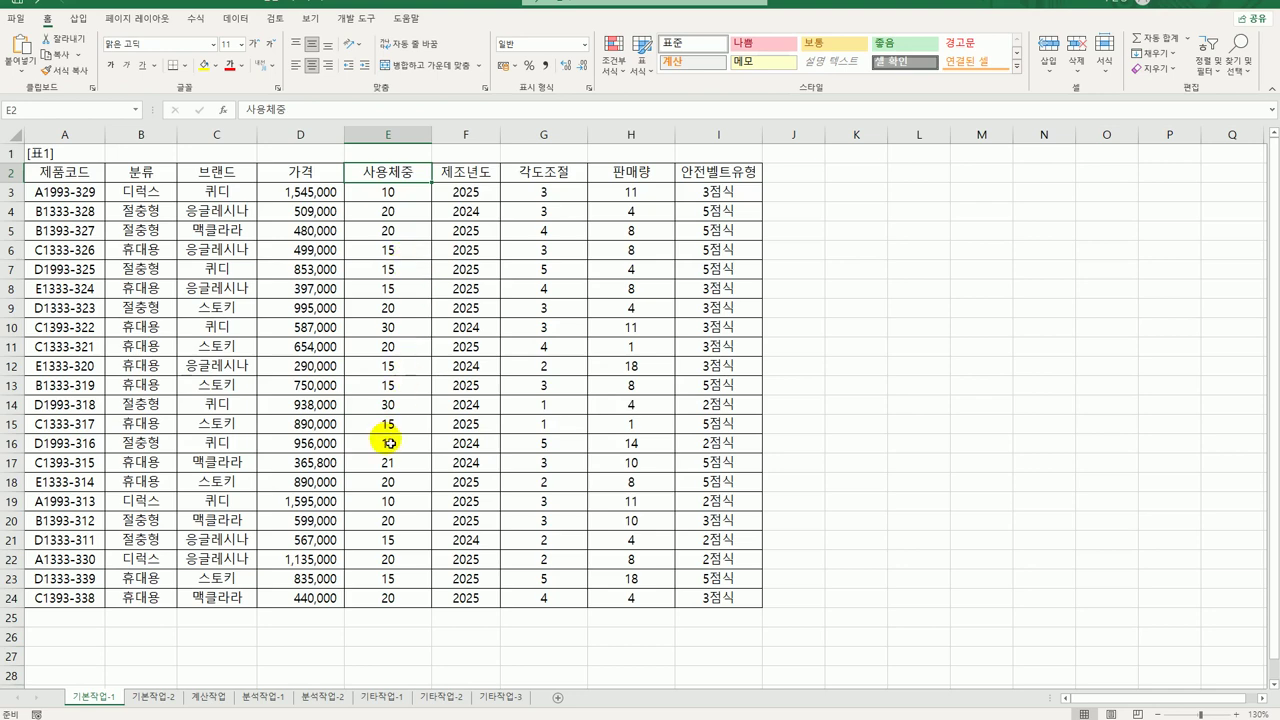
scroll(345, 452, down, 3)
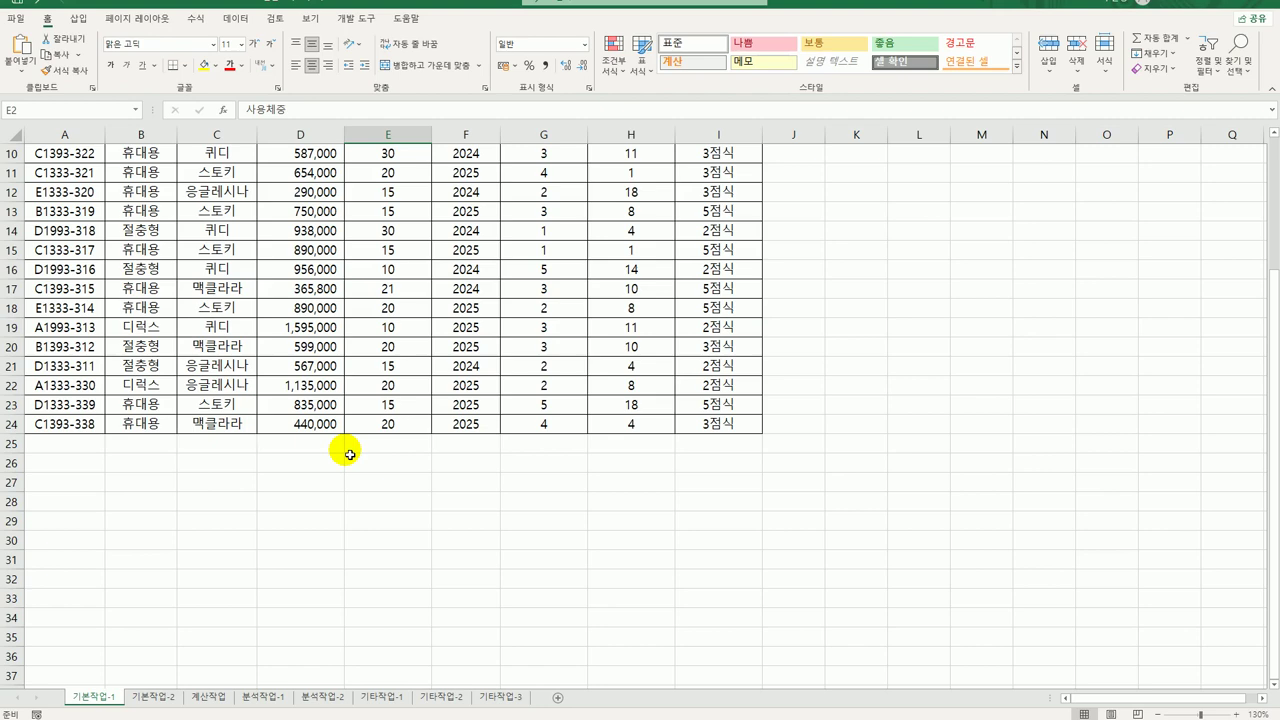
scroll(349, 454, up, 3)
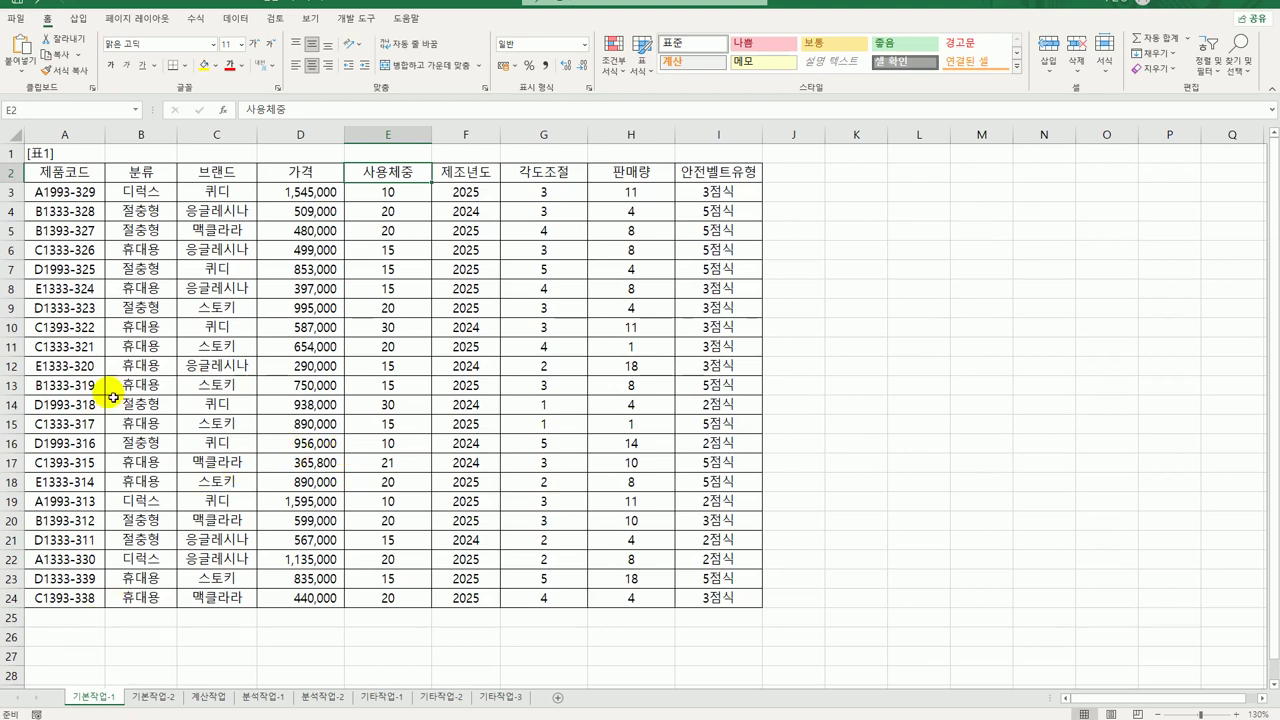
Enter the criteria header 코드 in cell A26 below the table.
click(87, 646)
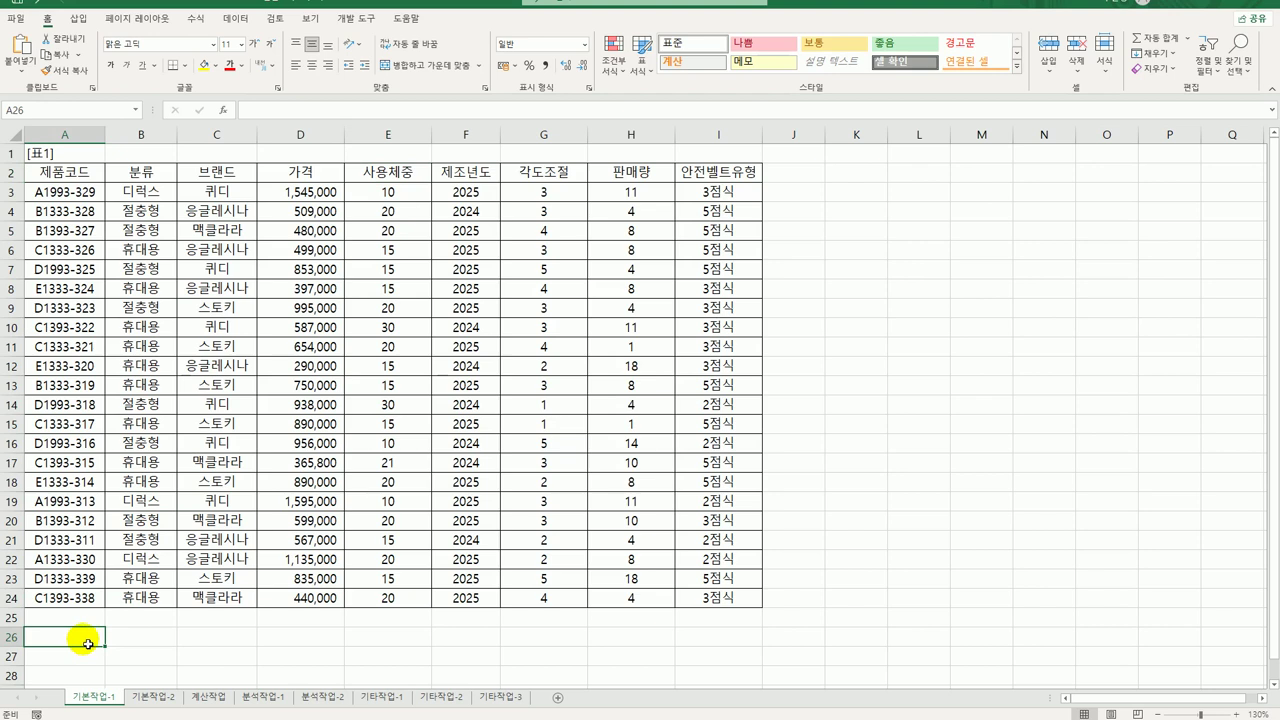
text(코드)
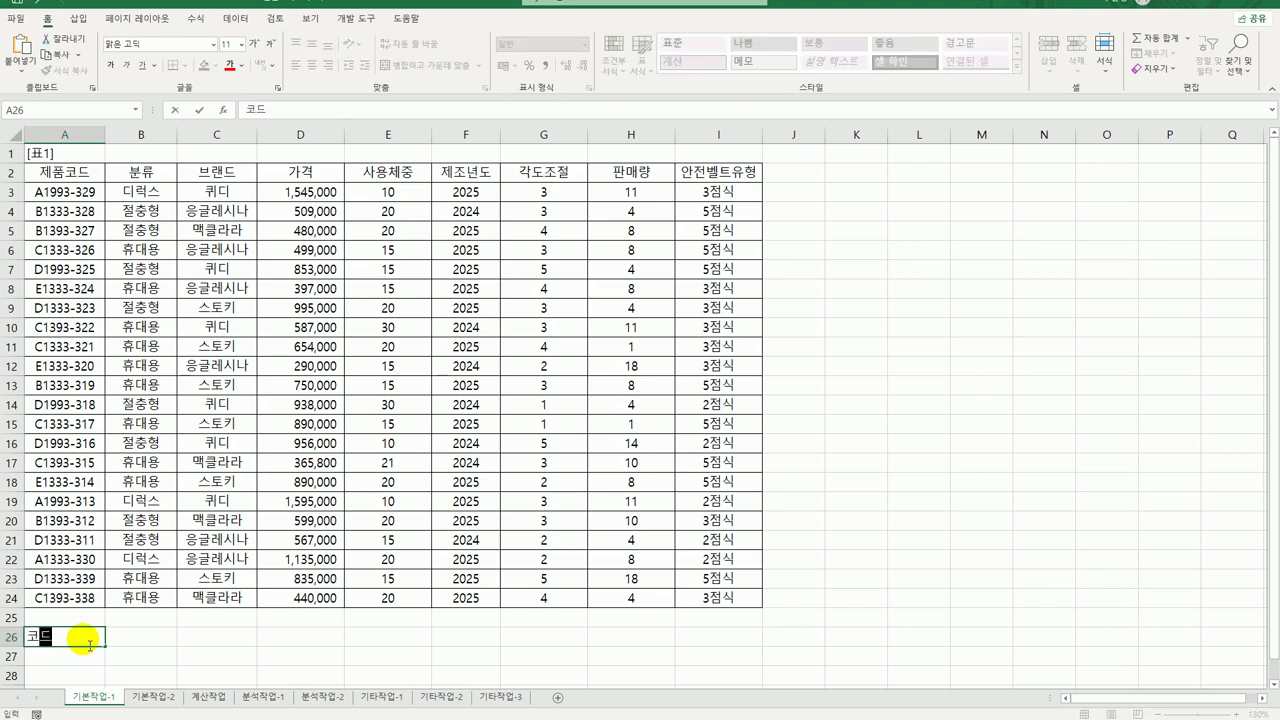
key(Return)
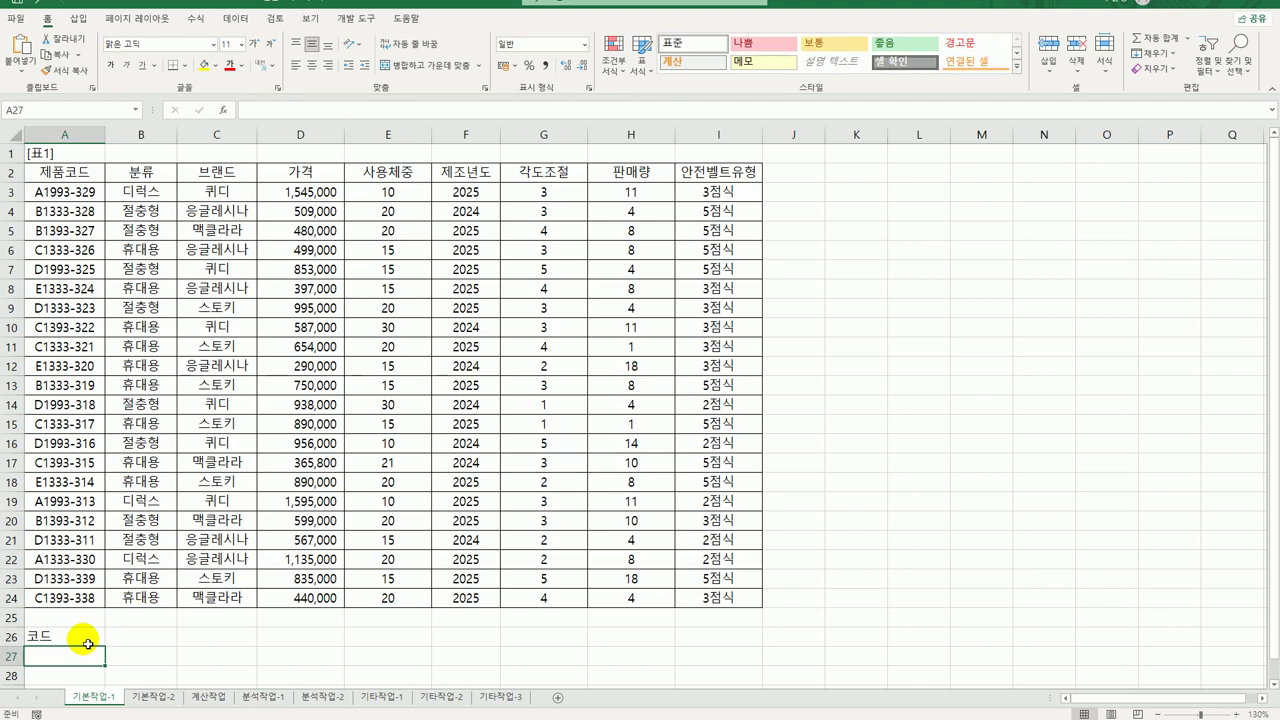
Enter the criteria formula =LEFT(A3,1)<>"B" in A27 to exclude product codes starting with B.
text(=)
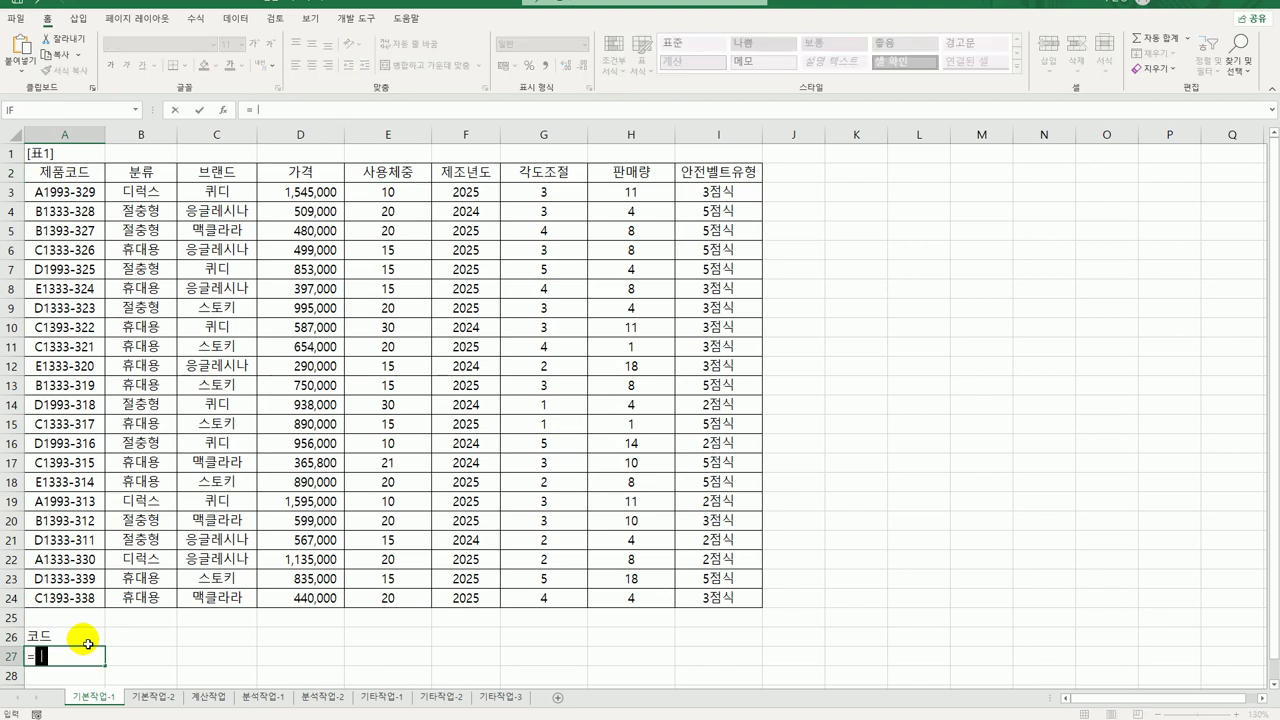
text(left()
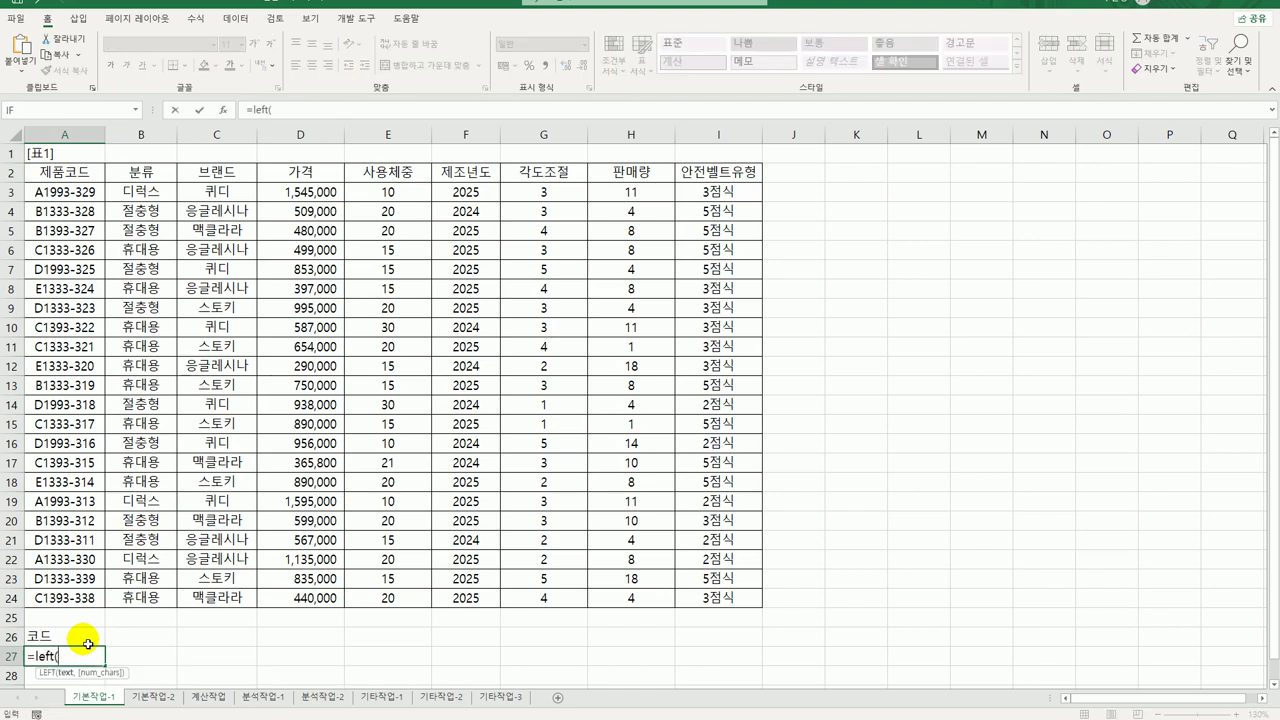
click(80, 190)
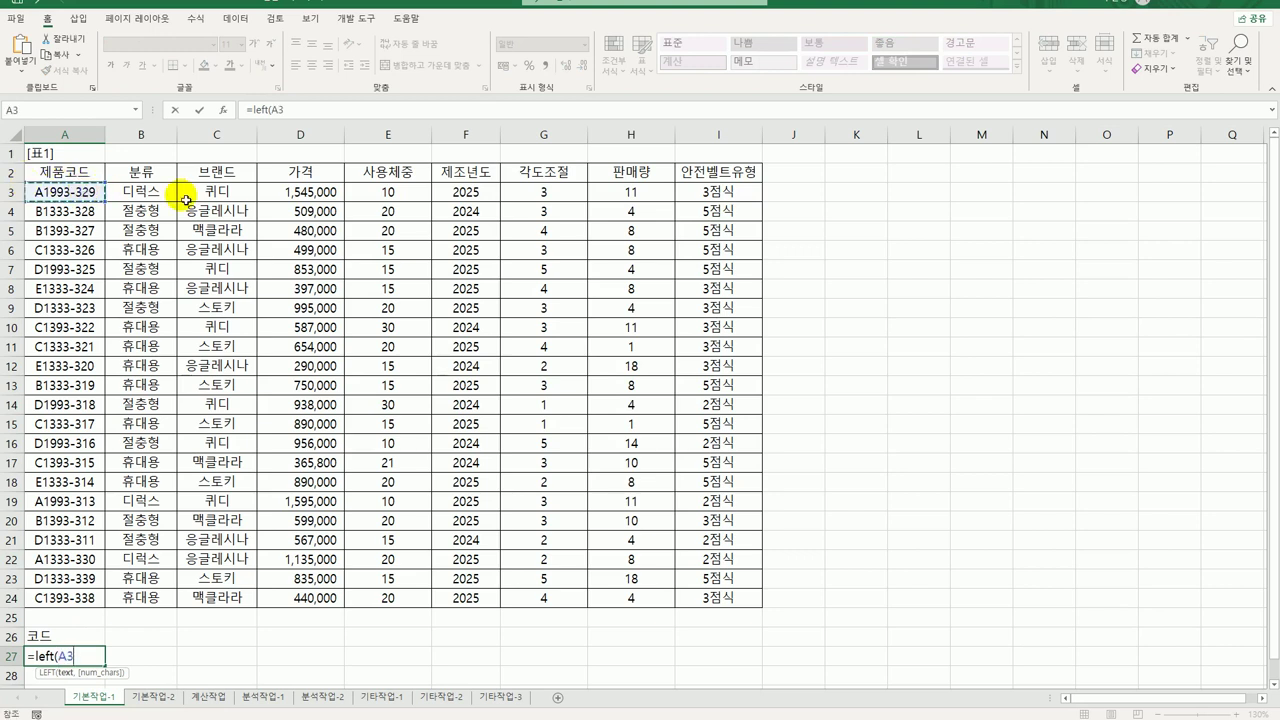
text(,1)=)
key(BackSpace)
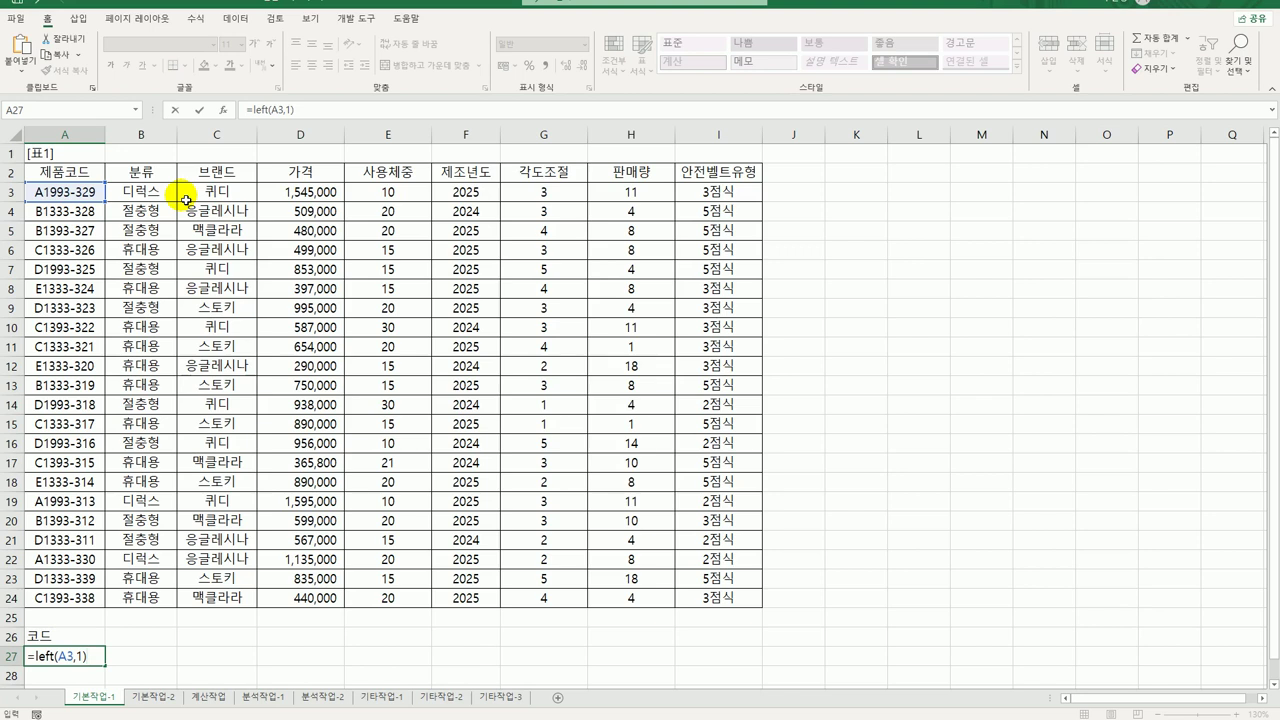
text(<>"B")
key(Return)
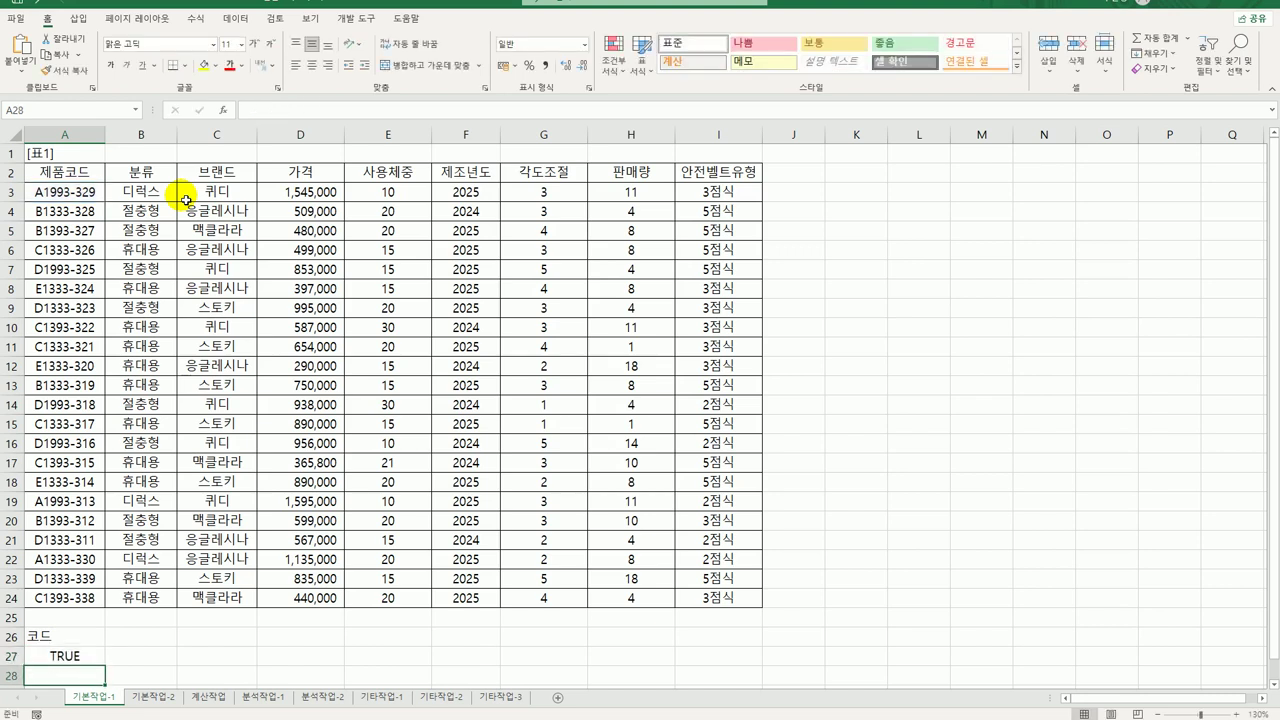
Enter the second criteria header 평균 in cell B26.
key(Up)
key(Up)
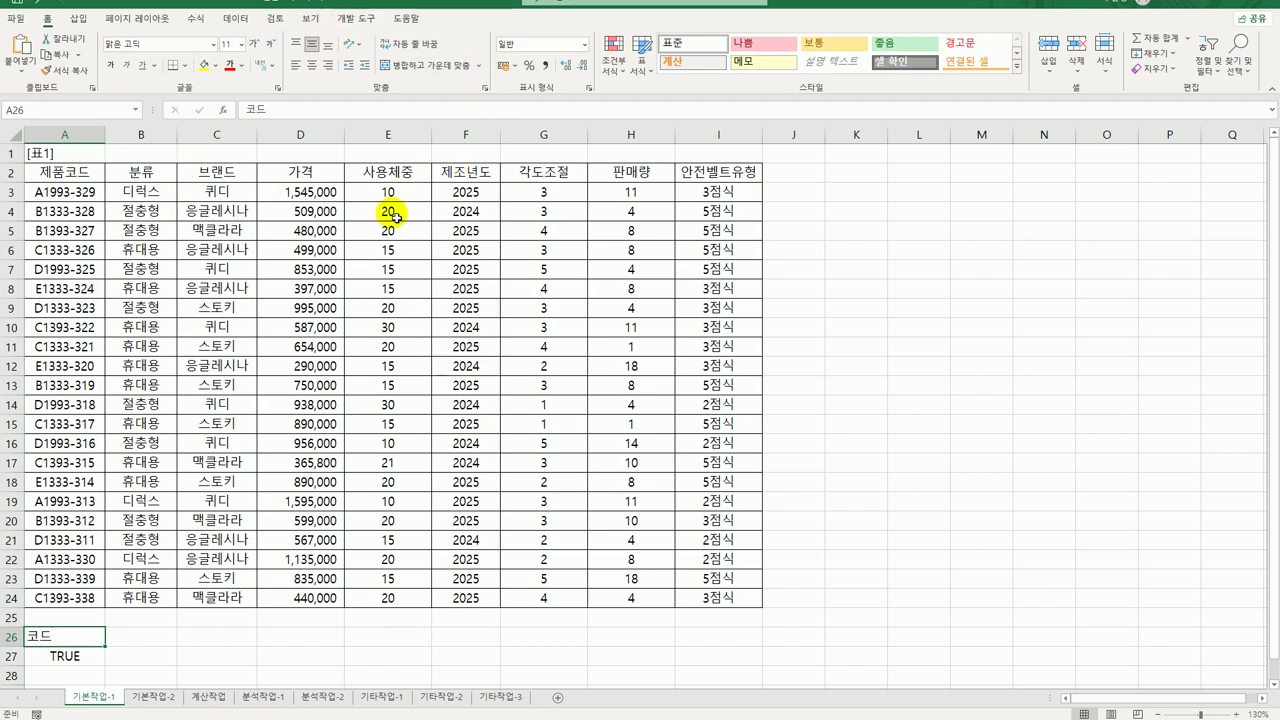
click(149, 639)
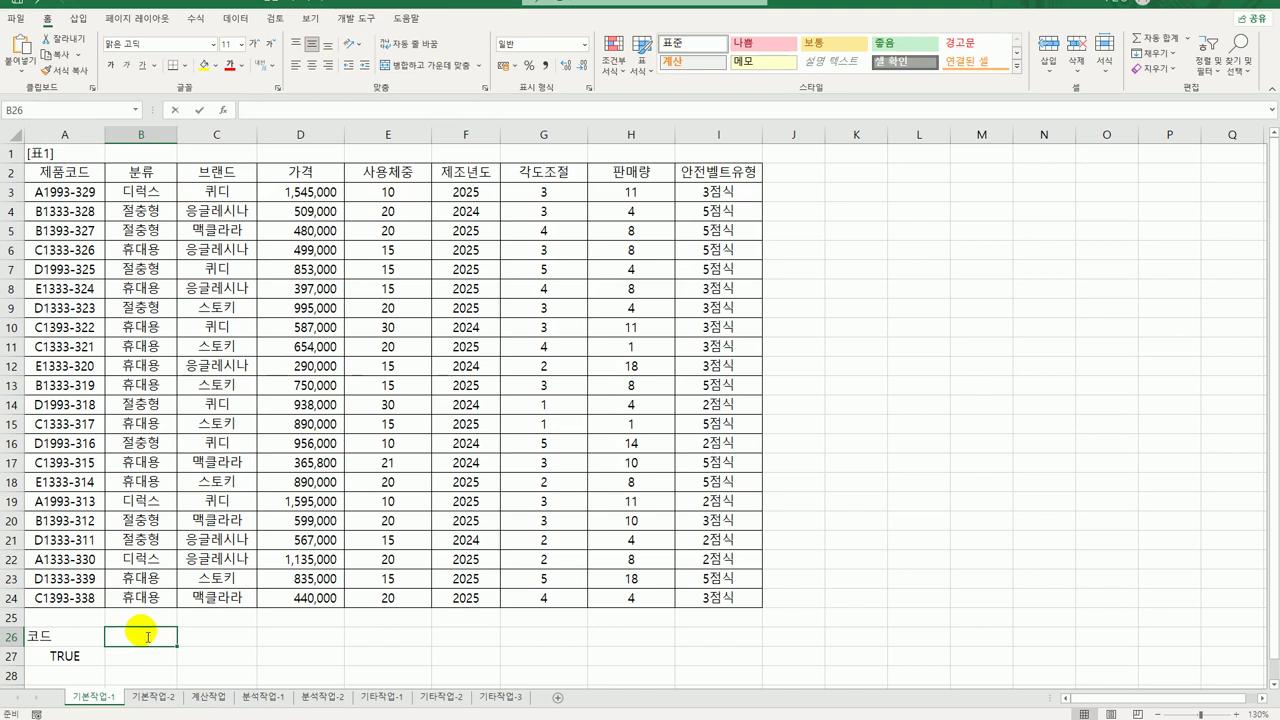
text(=)
key(BackSpace)
text(평균)
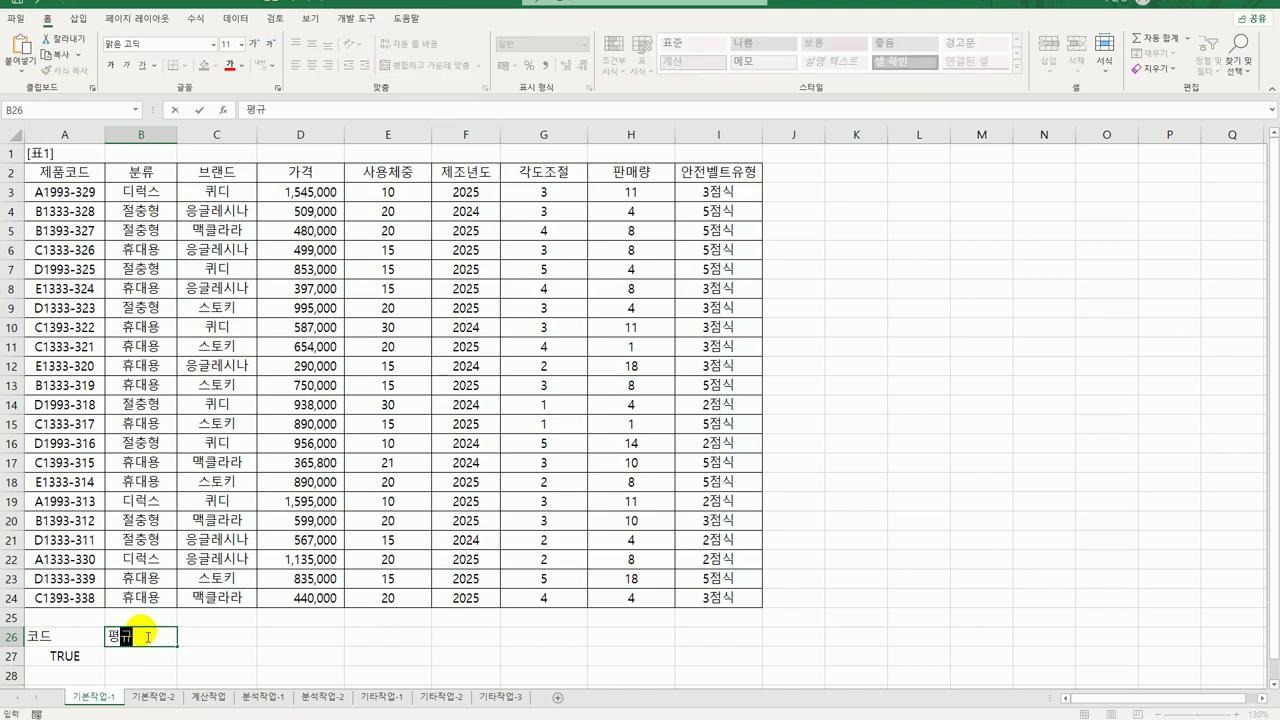
key(Return)
key(Return)
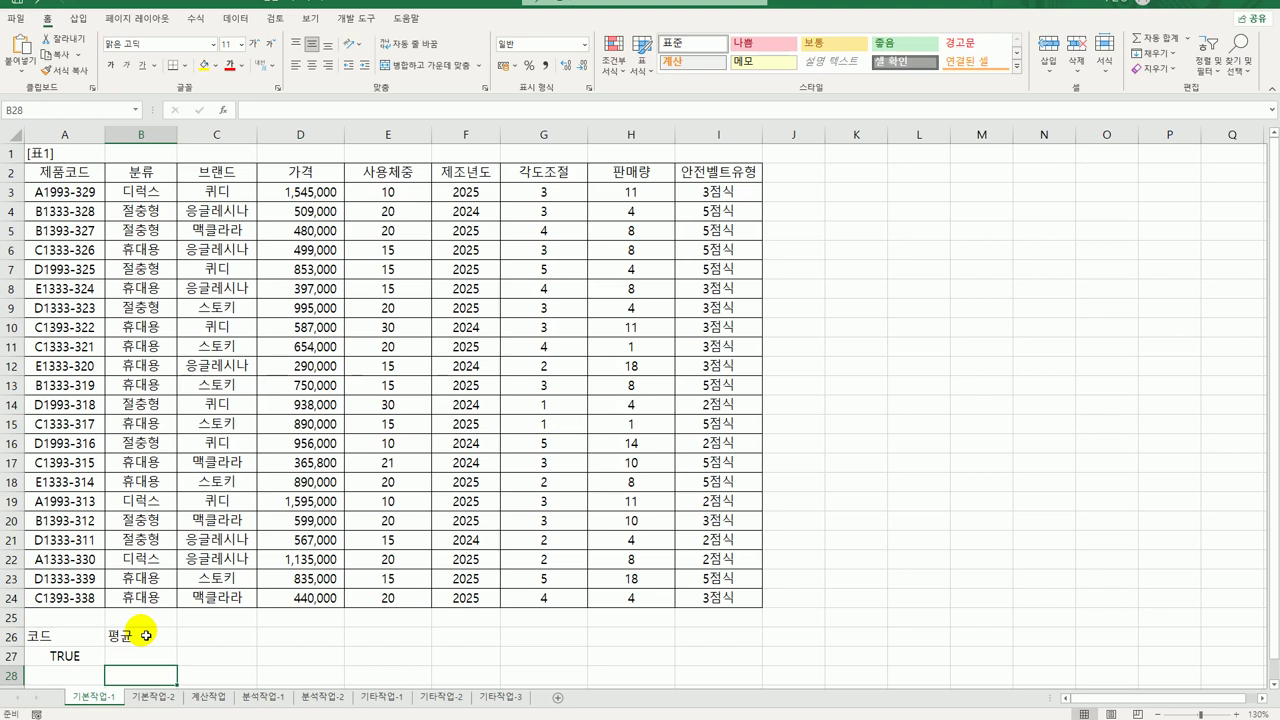
Enter the criteria formula =E3<AVERAGE($E$3:$E$24) in B27 to test for 사용체중 below the average.
key(Up)
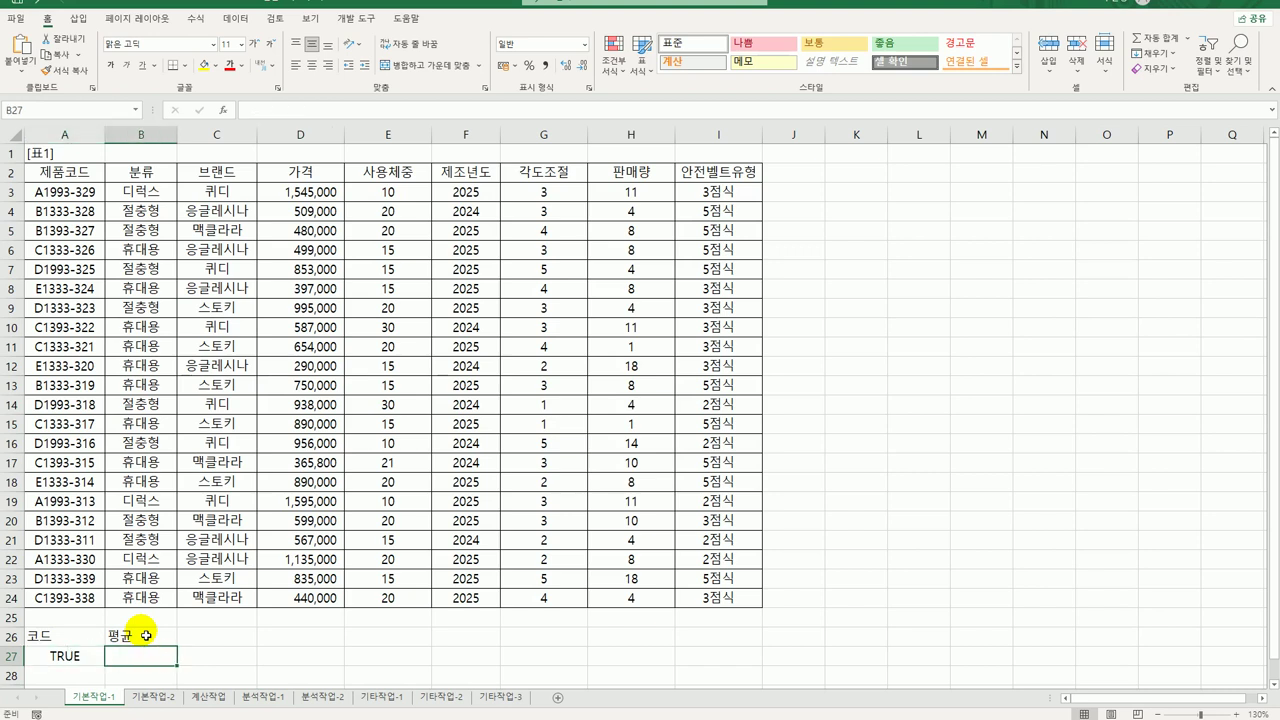
text(=)
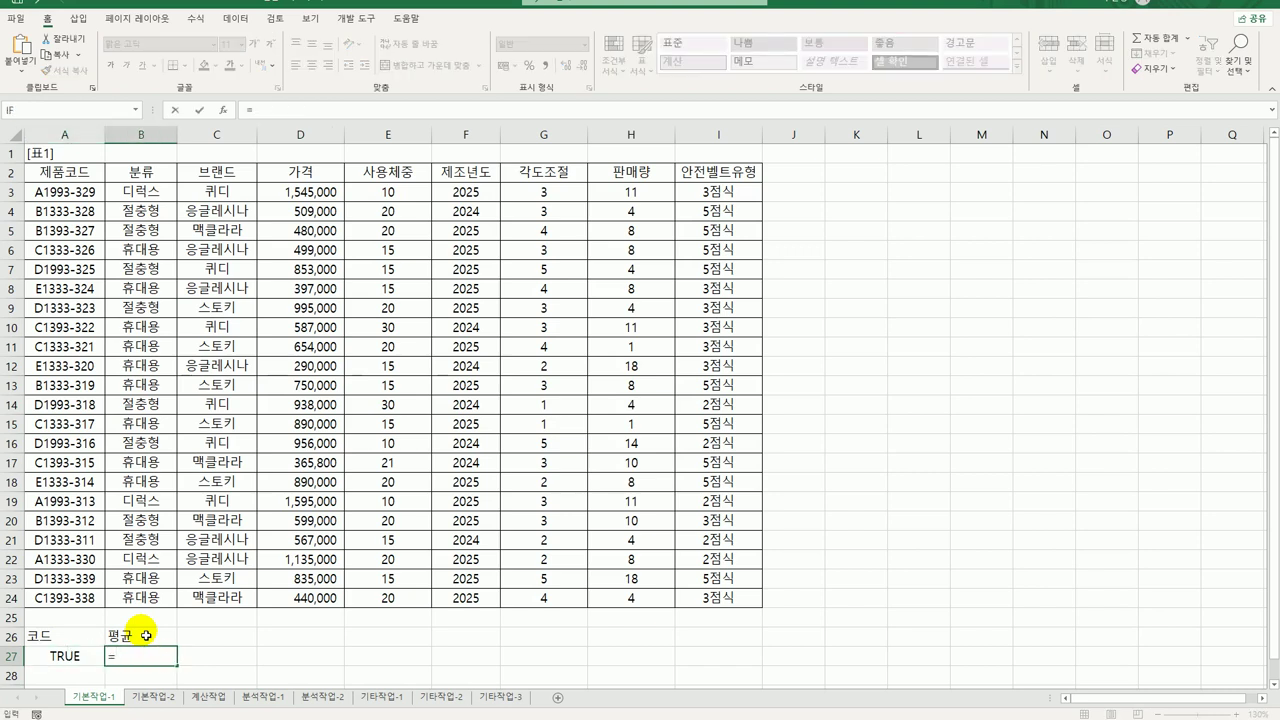
click(386, 194)
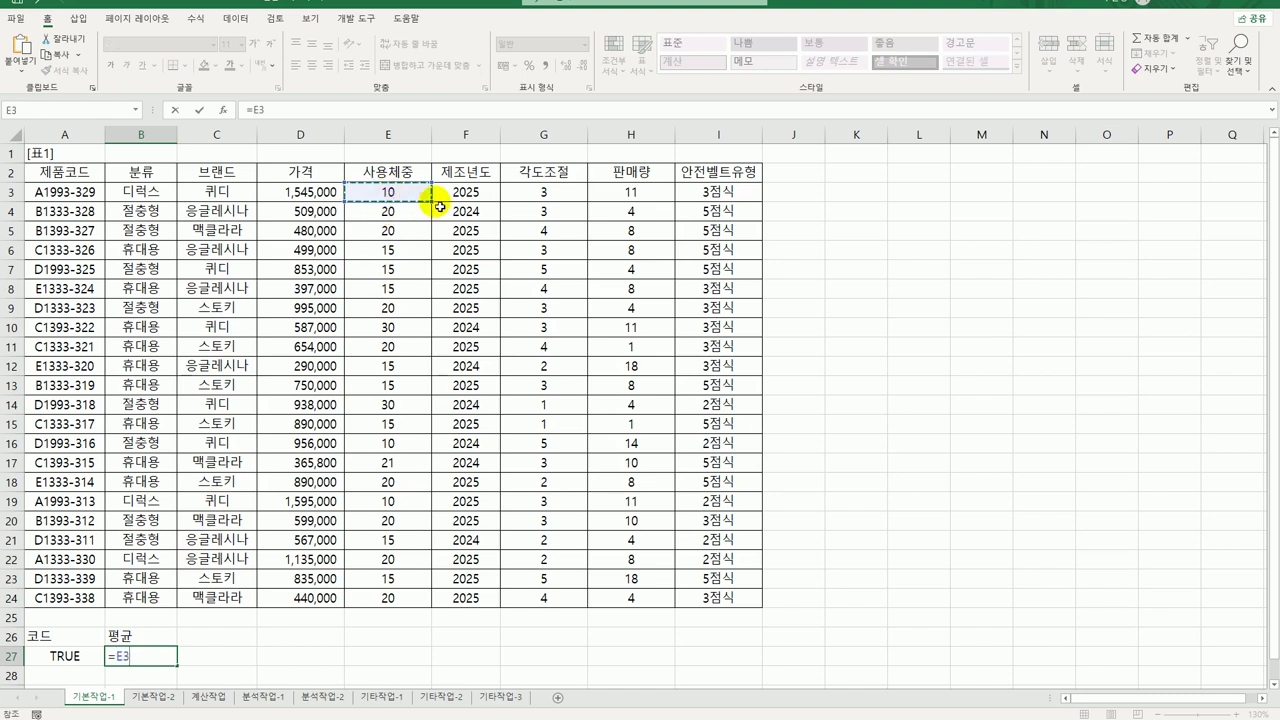
text(<ㅁ)
key(BackSpace)
text(av)
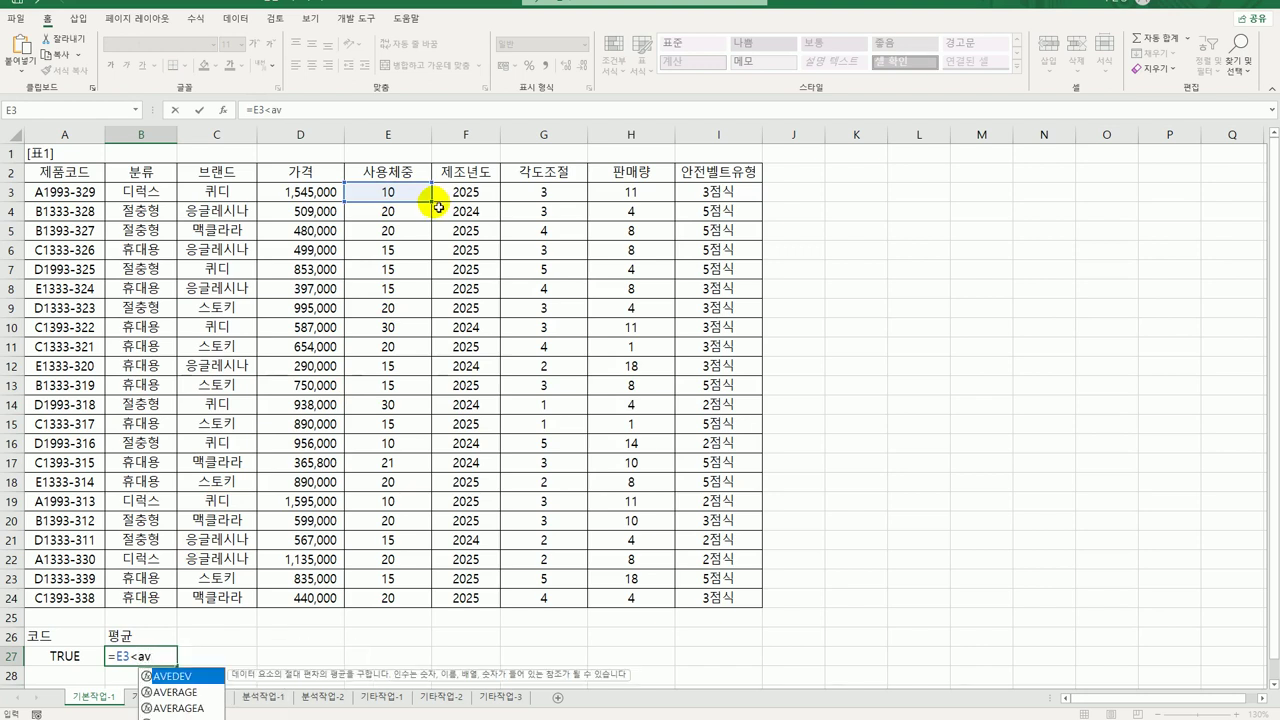
double_click(176, 692)
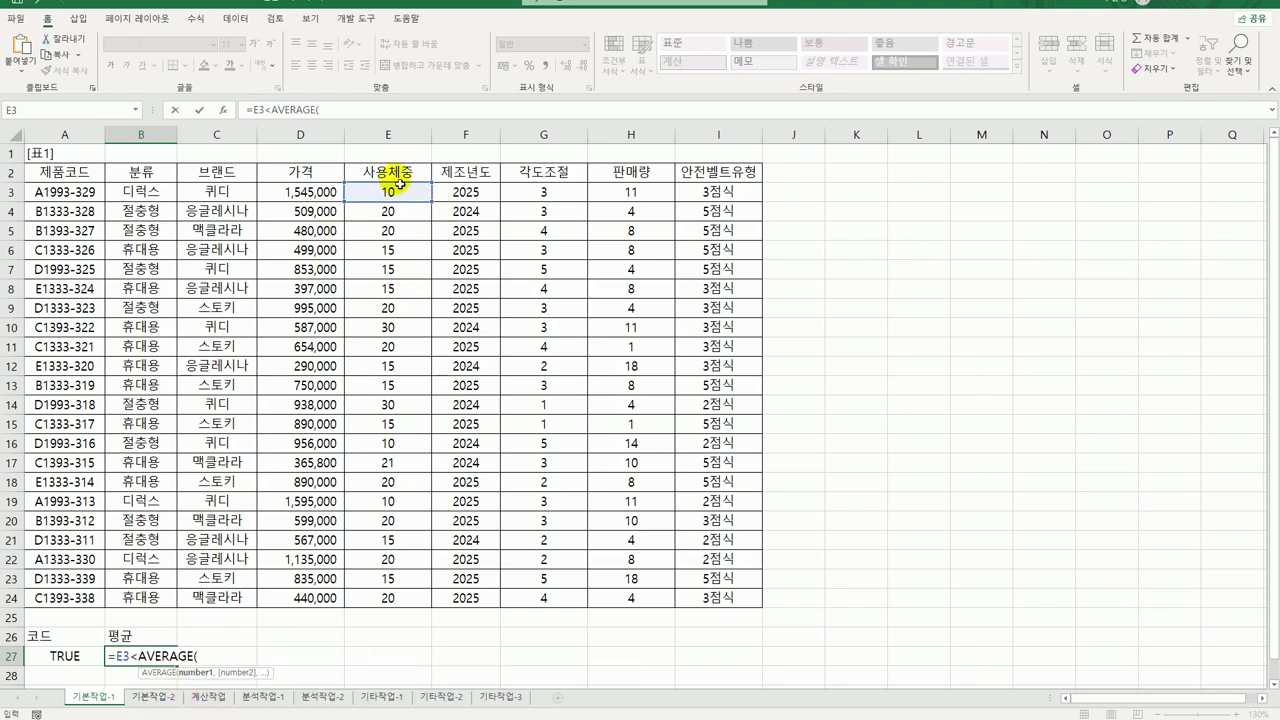
drag(399, 196, 424, 597)
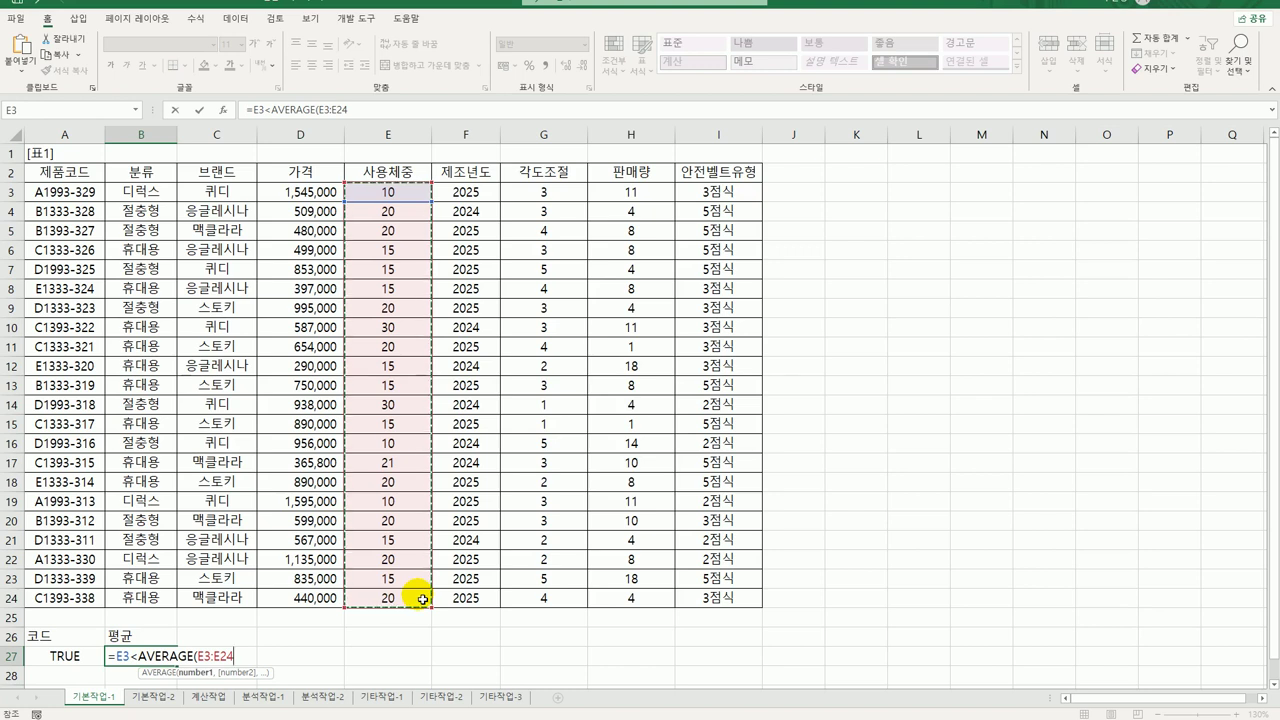
key(F4)
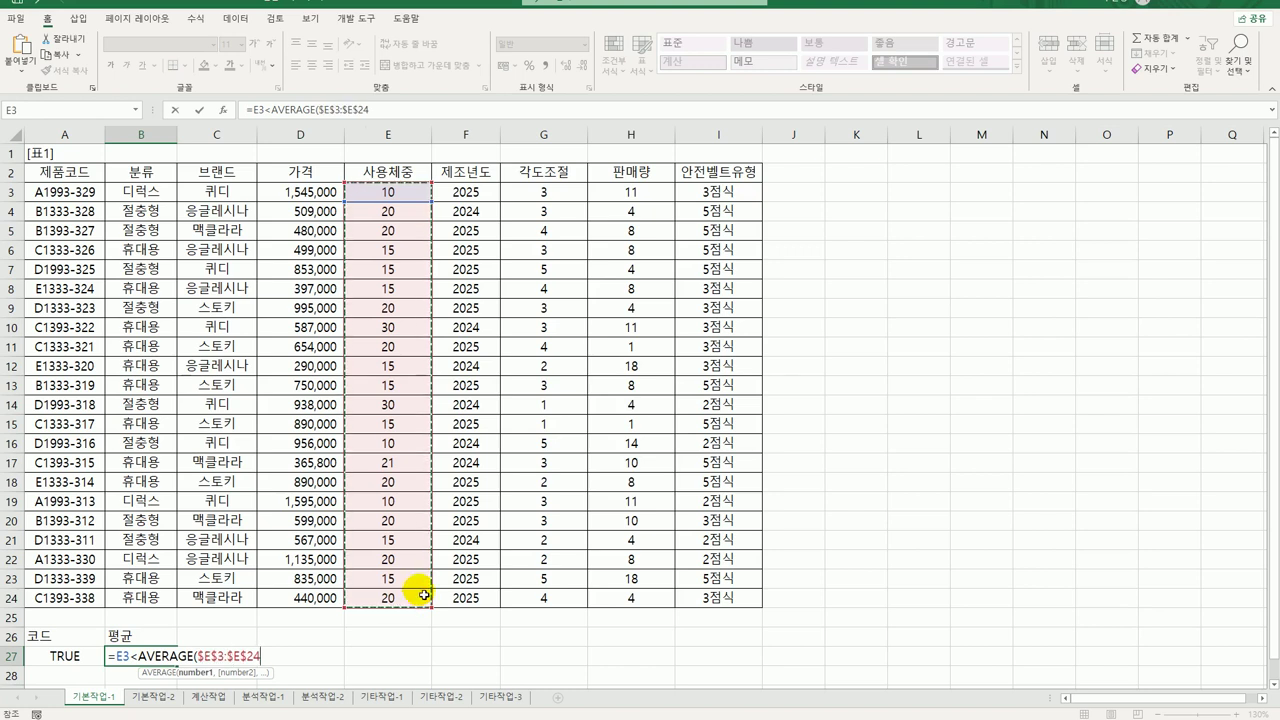
text())
key(Return)
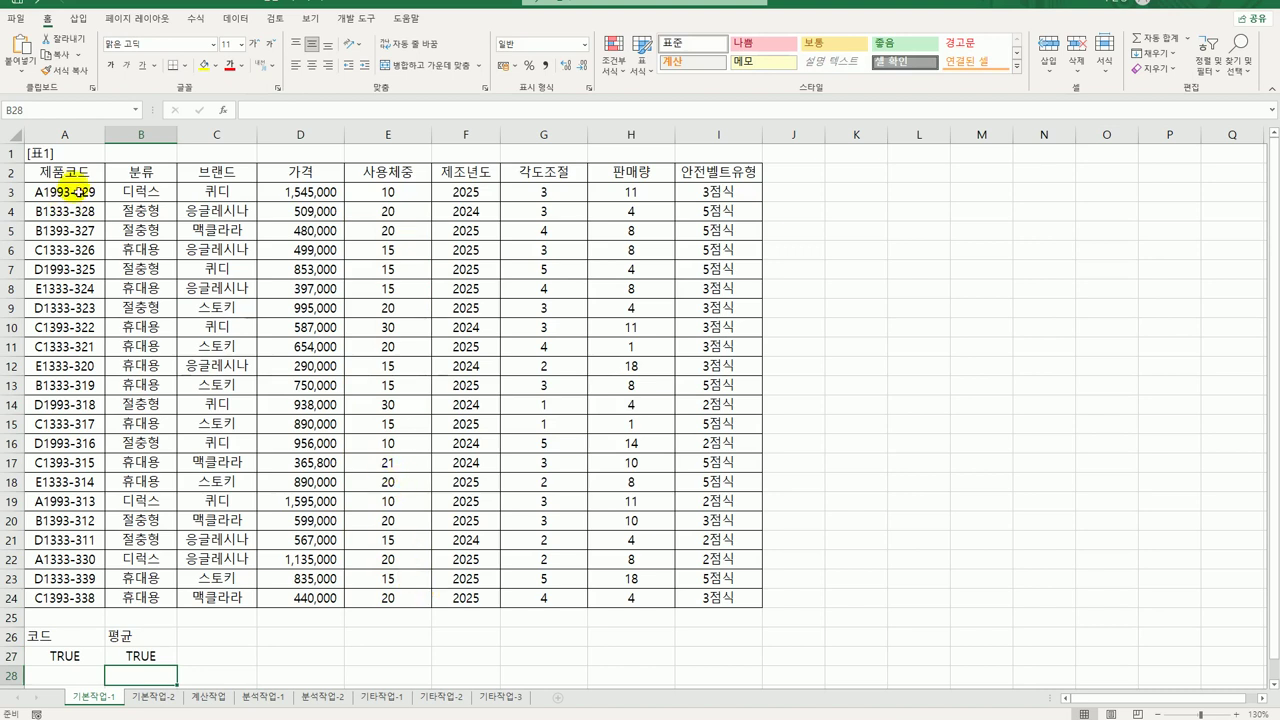
Copy the table headers 제품코드, 브랜드, 가격, 제조년도 and 판매량 to the row starting at A30.
click(76, 171)
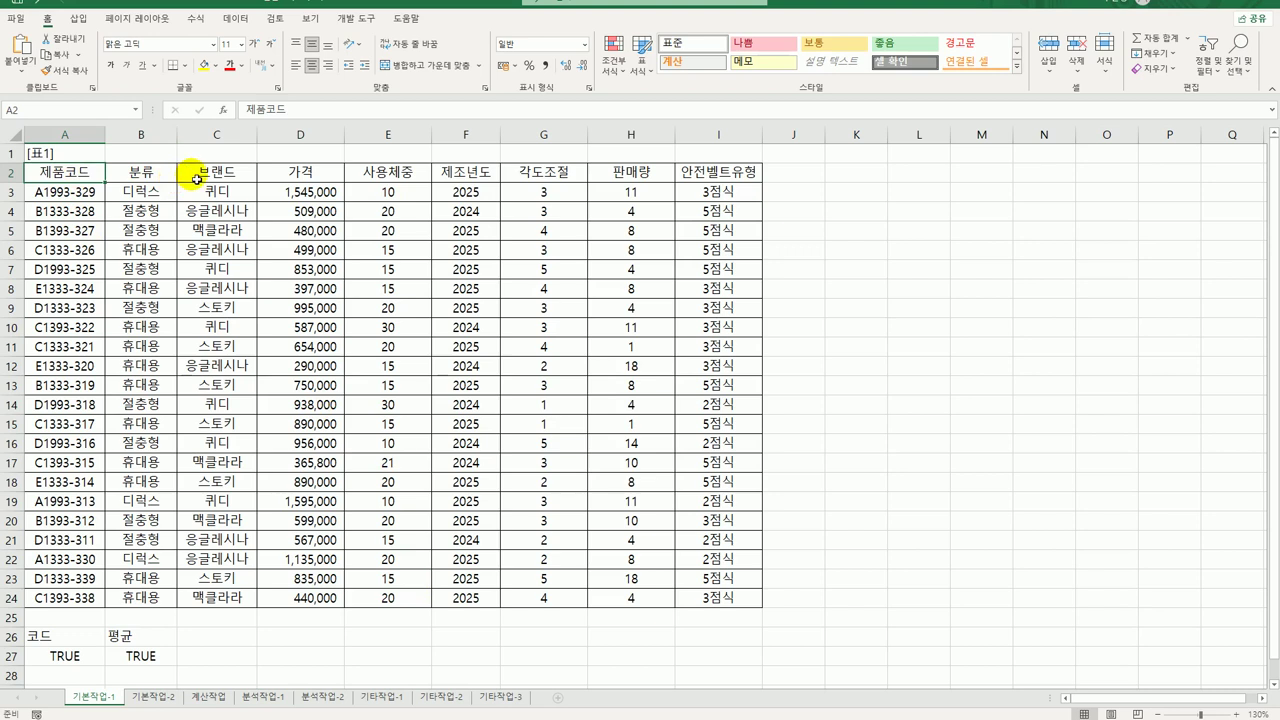
drag(203, 174, 311, 178)
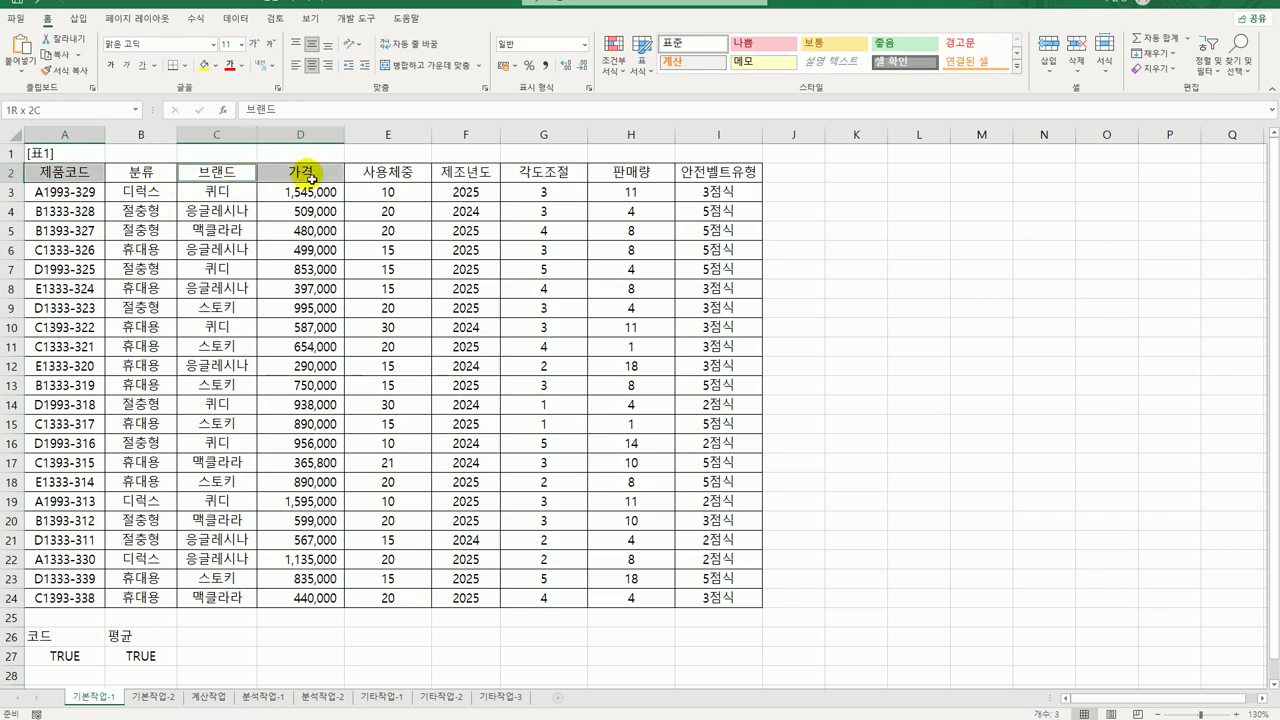
ctrl+click(460, 178)
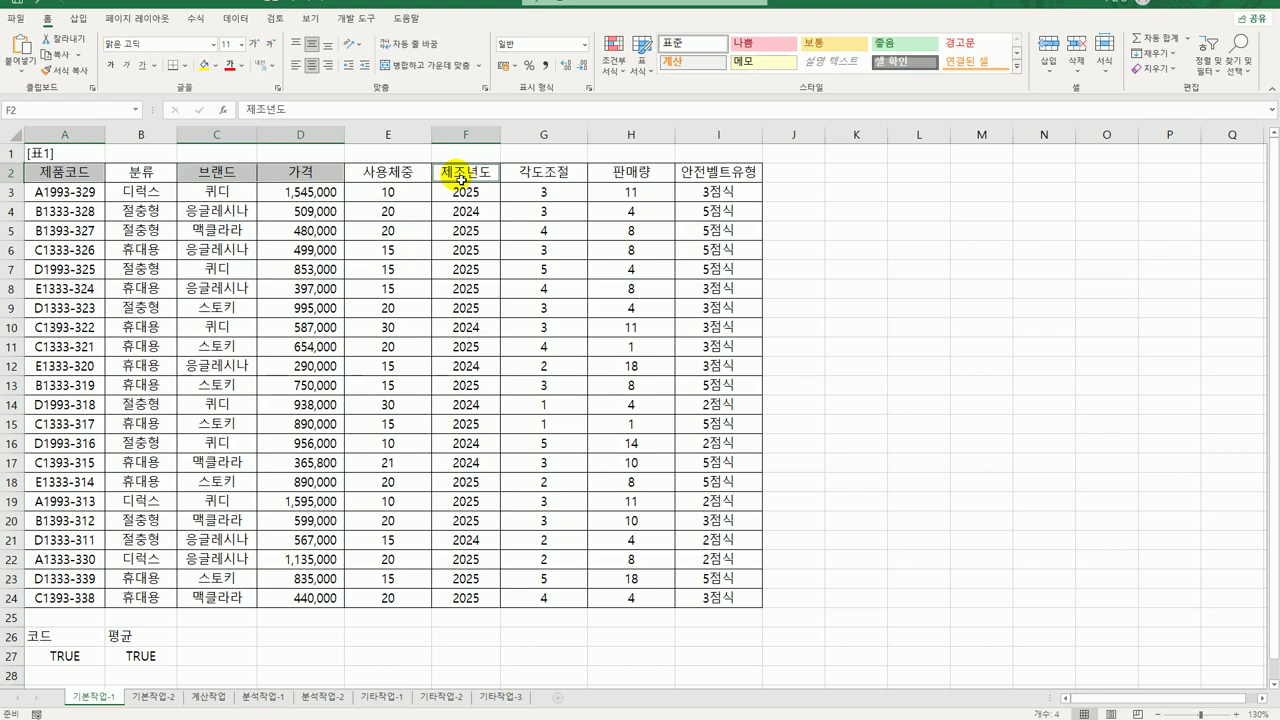
ctrl+click(630, 178)
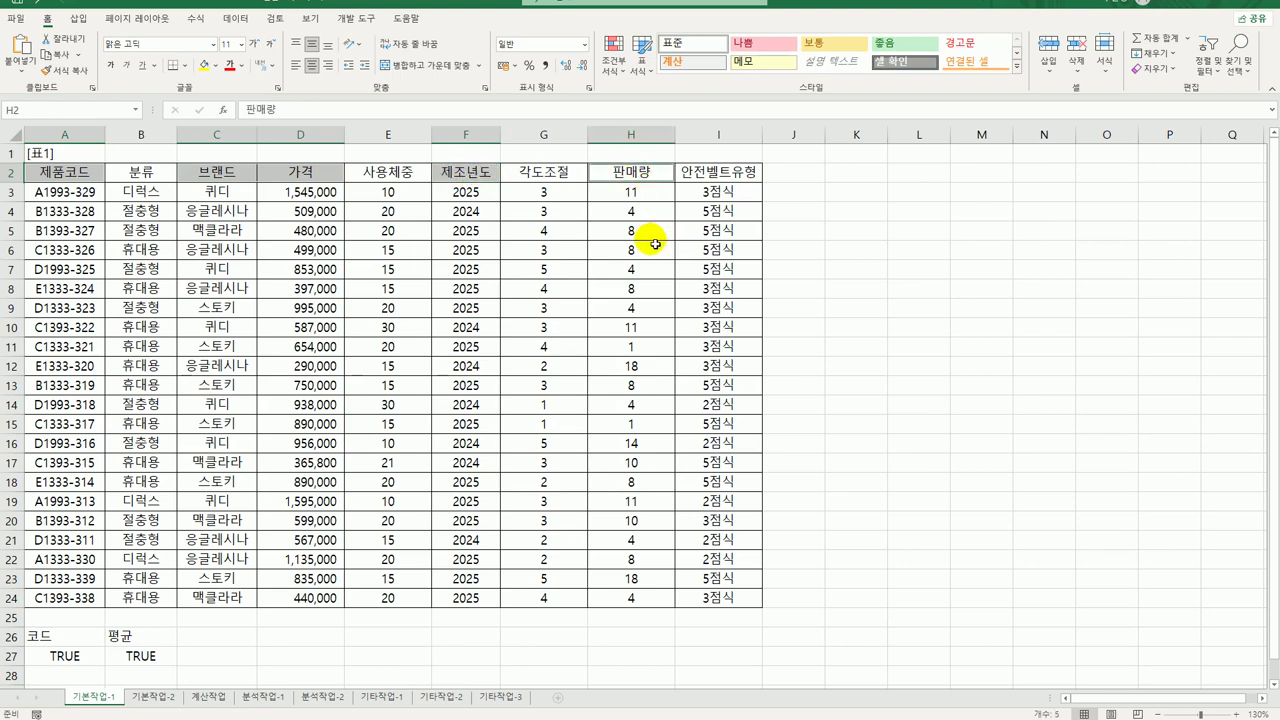
key(ctrl+c)
scroll(281, 493, down, 3)
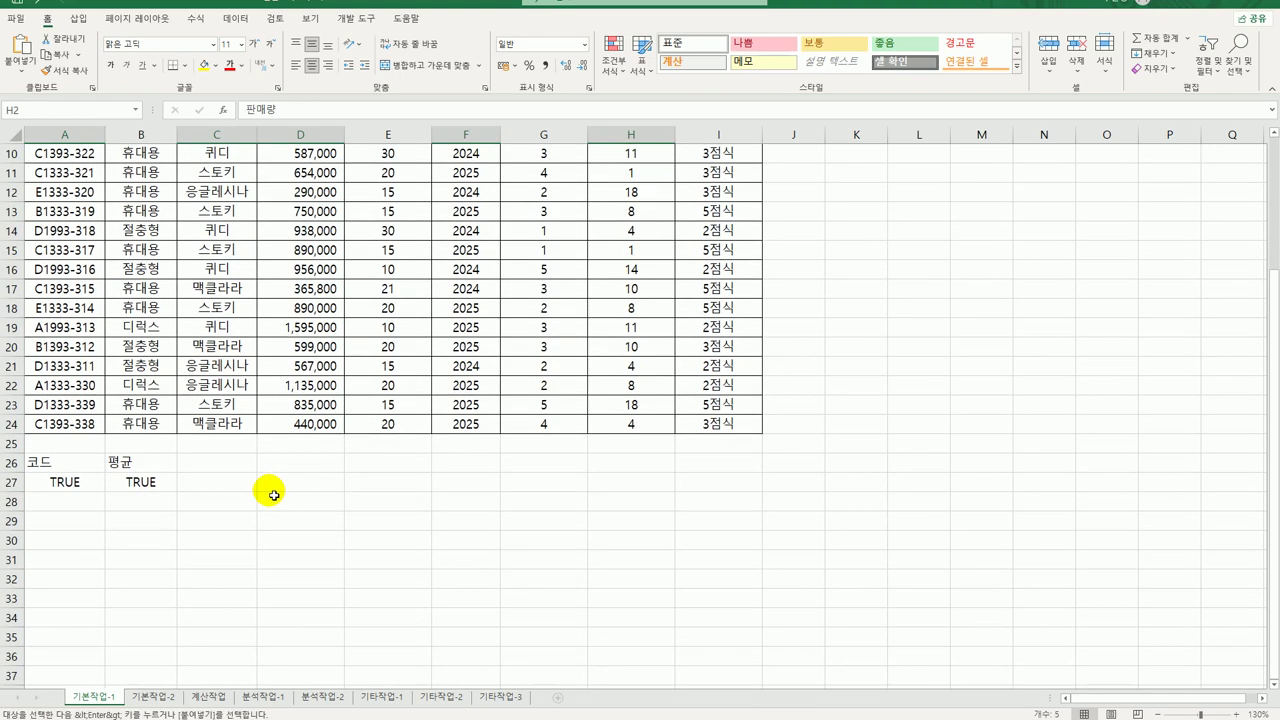
click(95, 543)
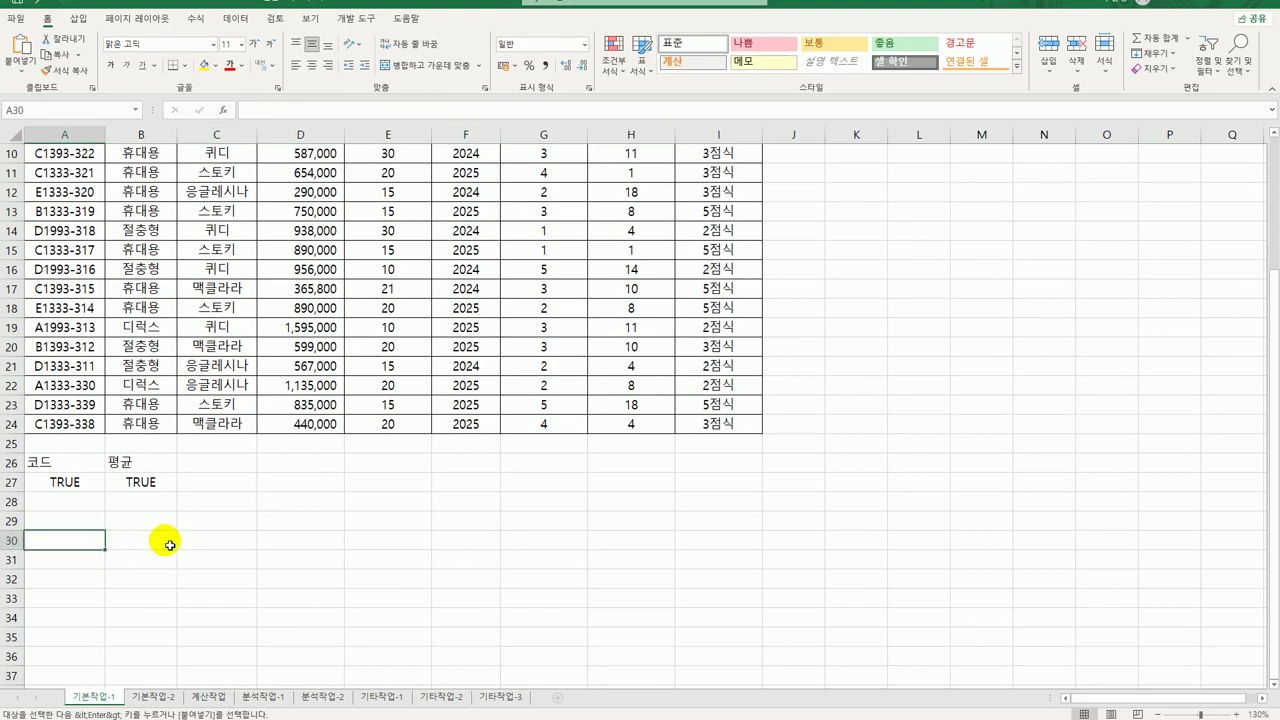
key(ctrl+v)
scroll(250, 541, up, 2)
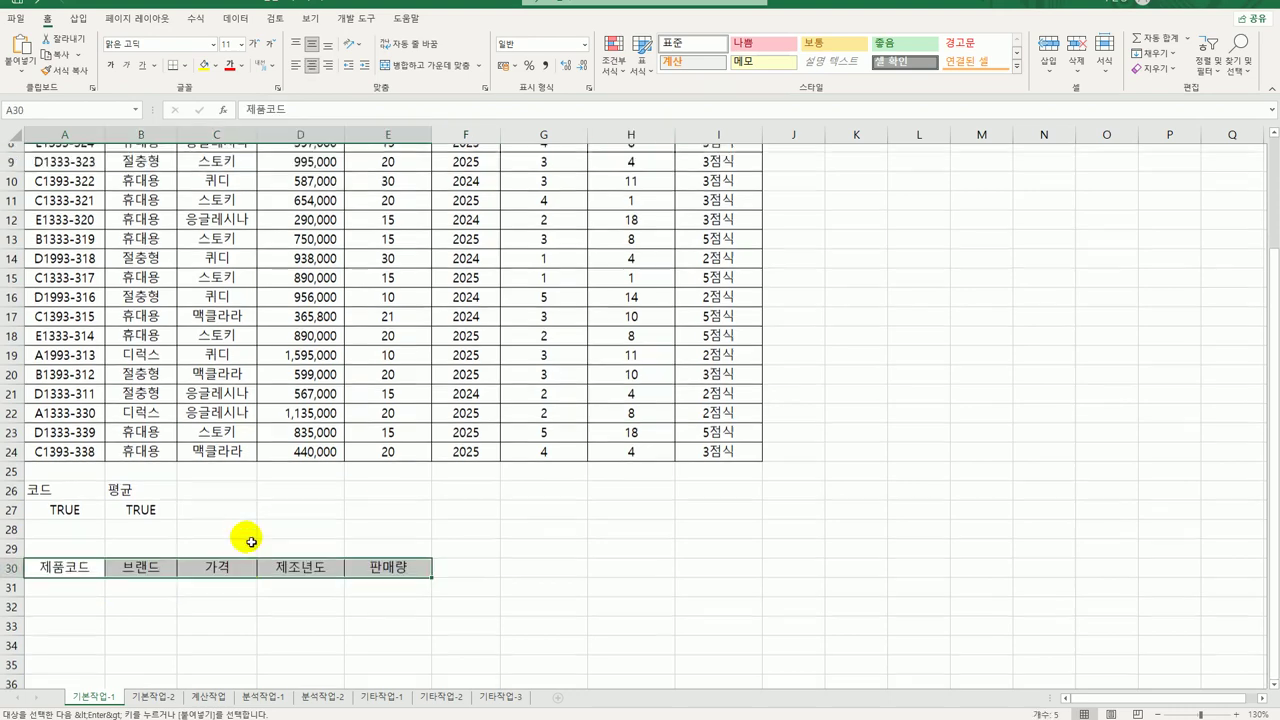
scroll(250, 541, down, 2)
scroll(251, 541, down, 1)
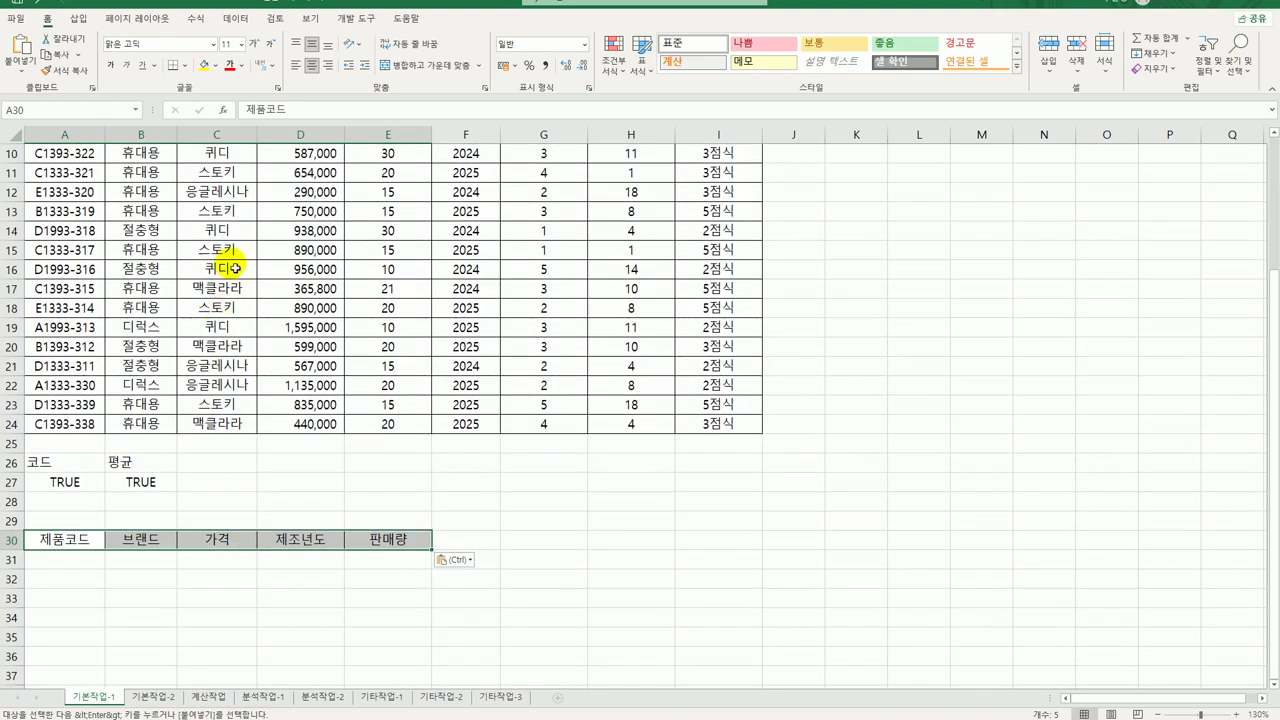
Start an advanced filter on the product table A2:I24 with A26:B27 as the criteria range.
click(228, 252)
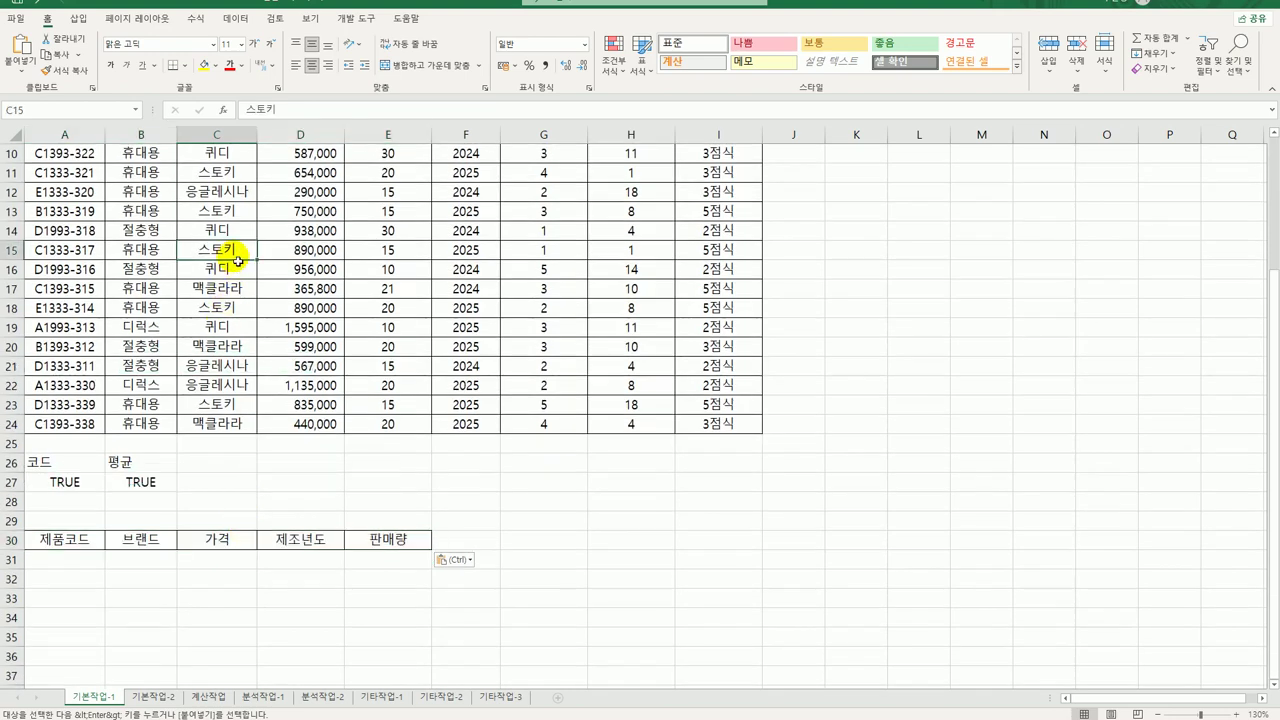
click(237, 18)
click(432, 71)
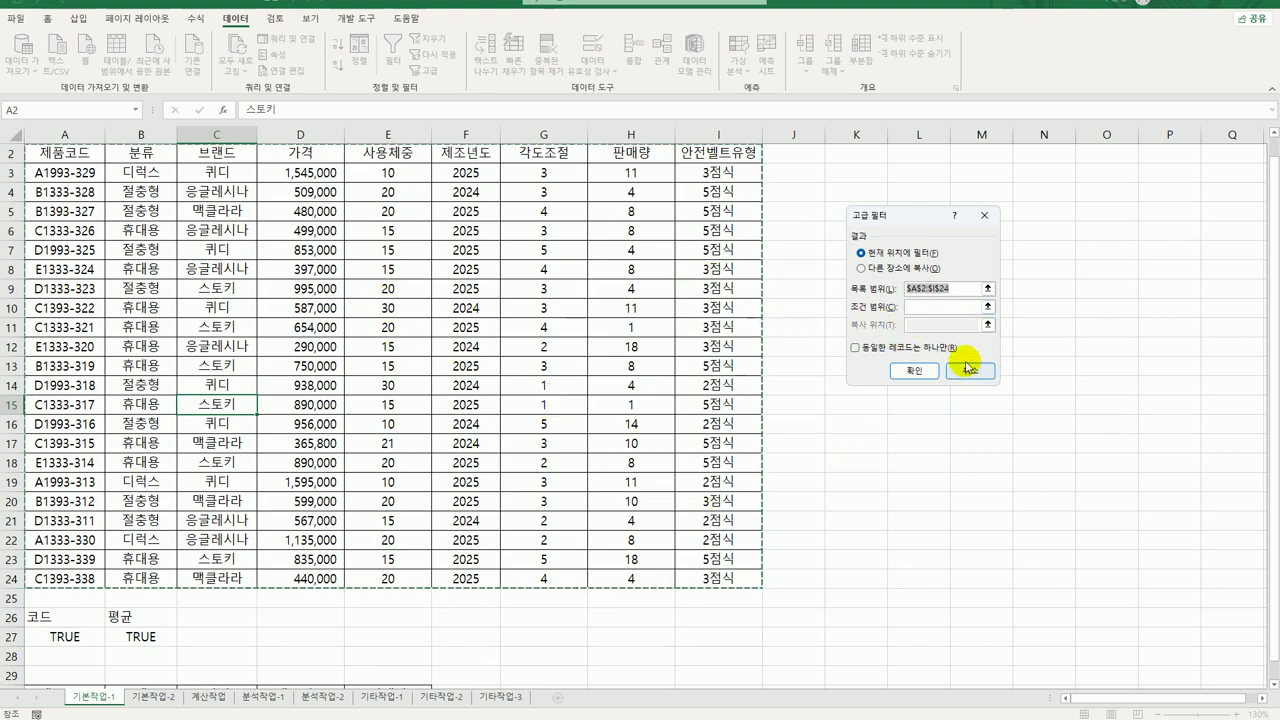
click(930, 307)
scroll(615, 488, down, 3)
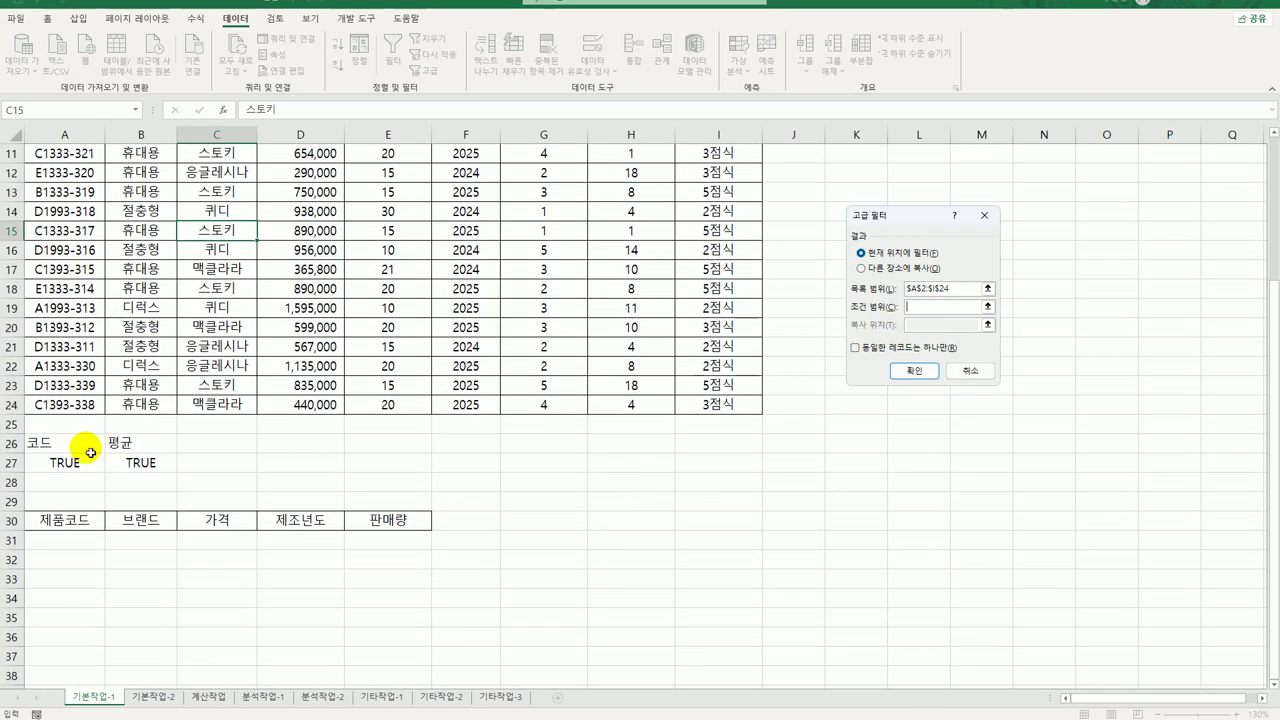
drag(80, 445, 130, 465)
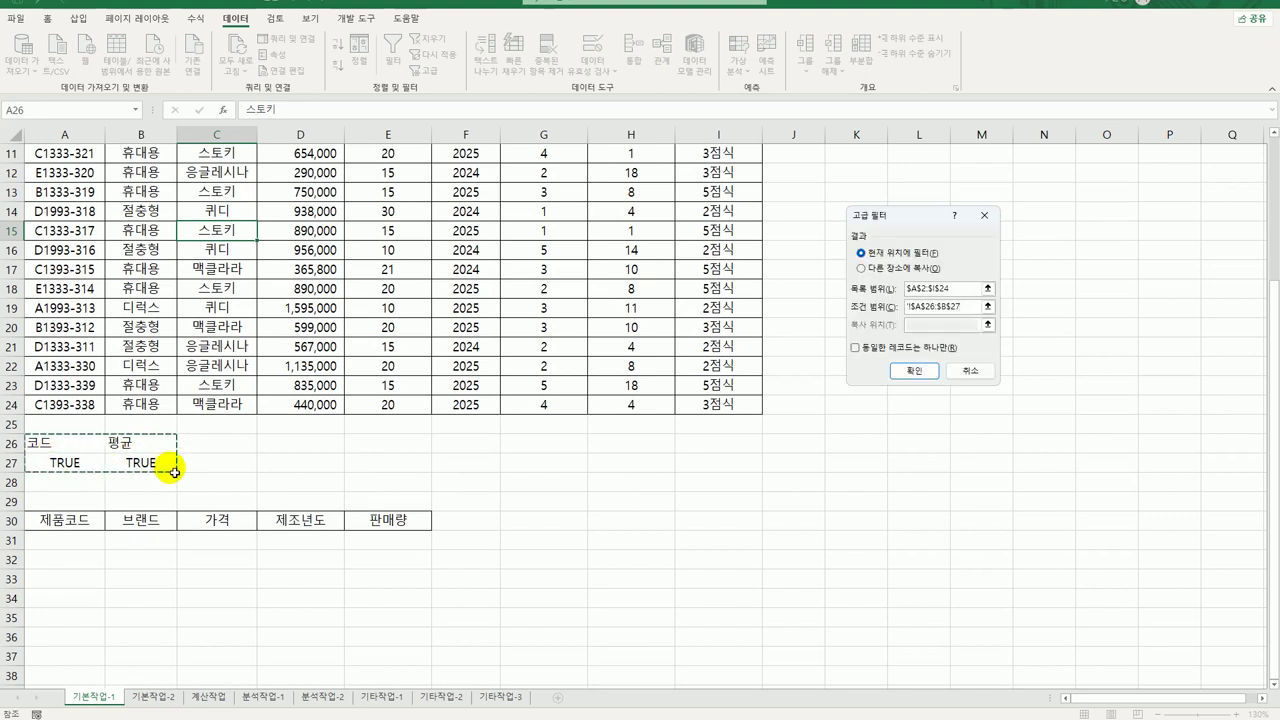
Set the advanced filter to copy its results to another location, under the headers in A30:E30, and run it.
click(898, 270)
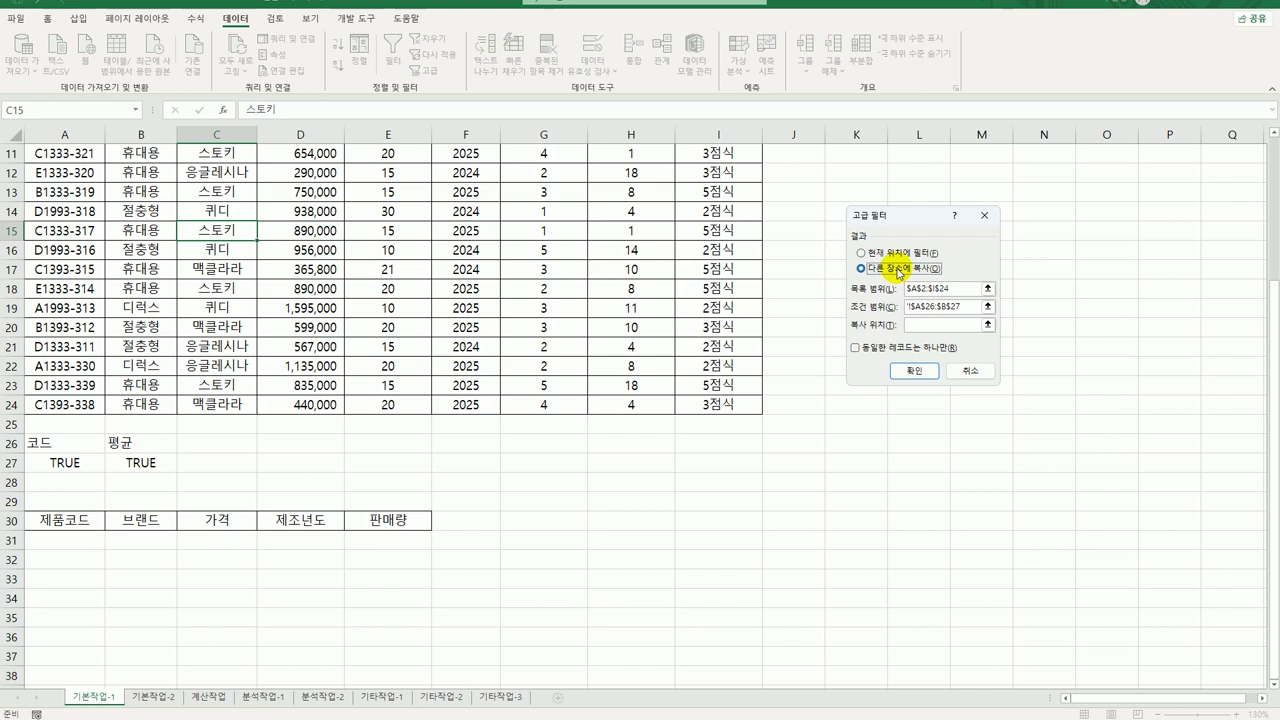
click(935, 325)
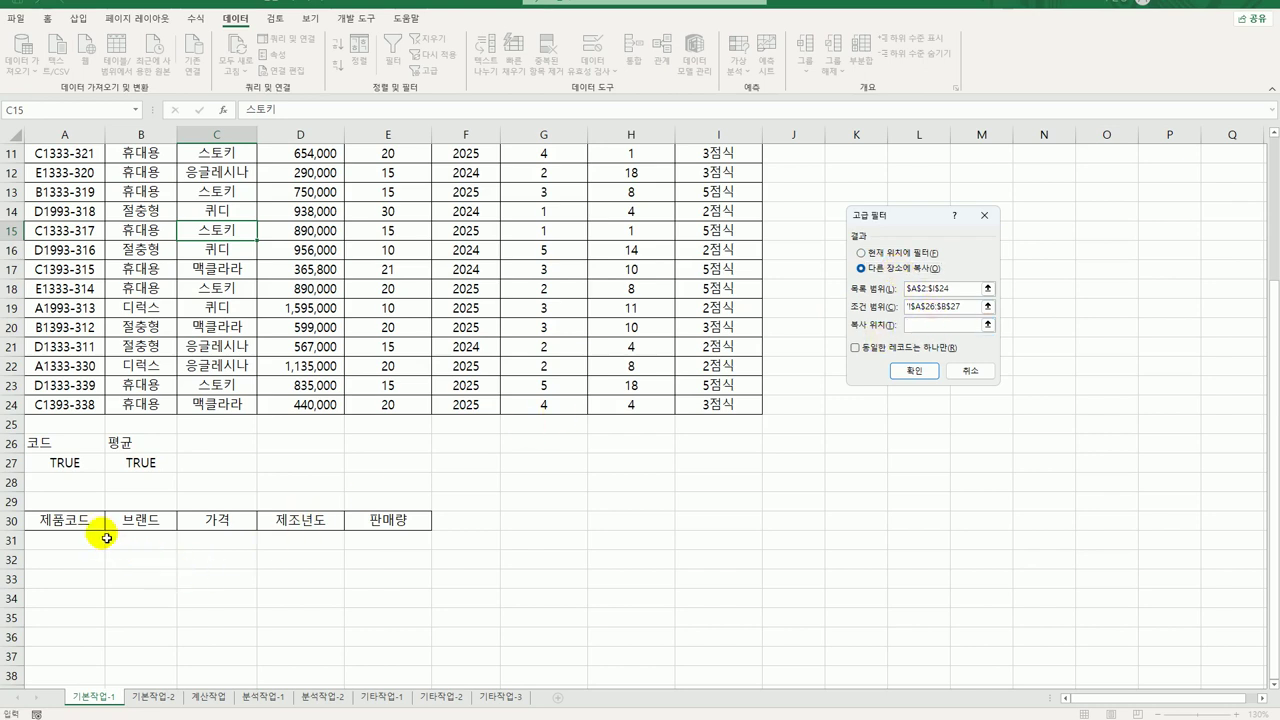
drag(85, 520, 357, 528)
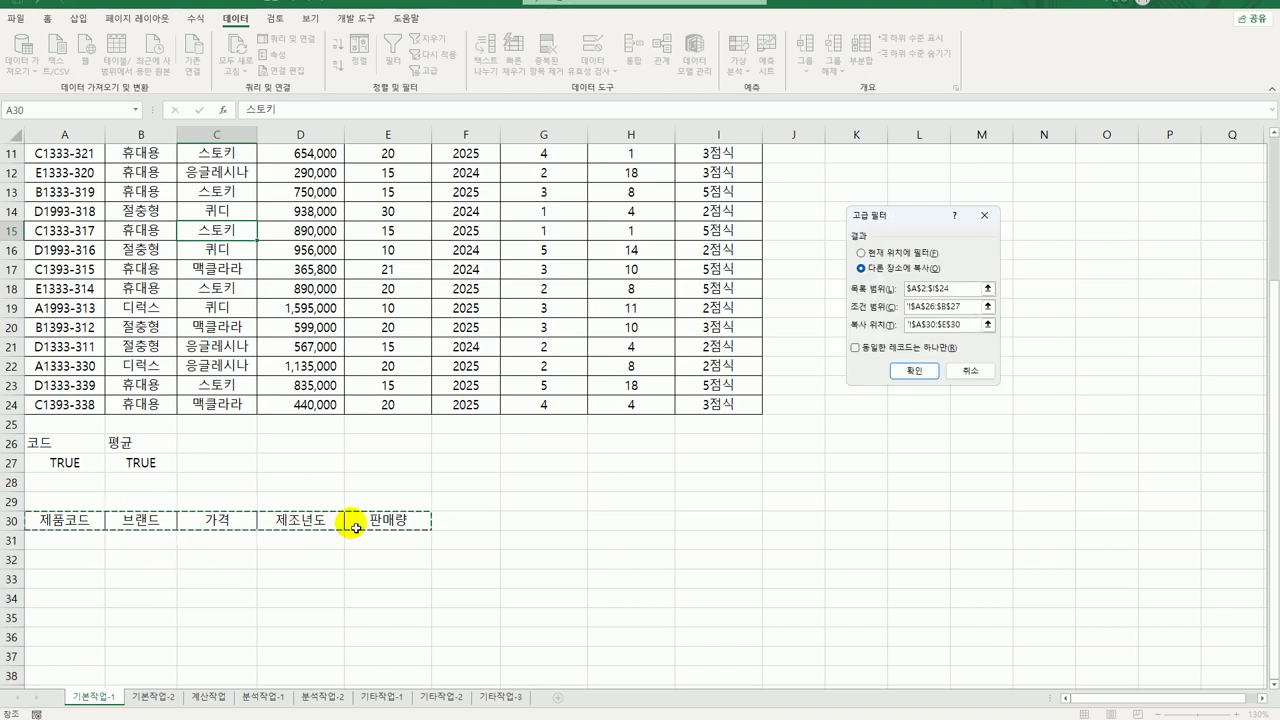
click(914, 370)
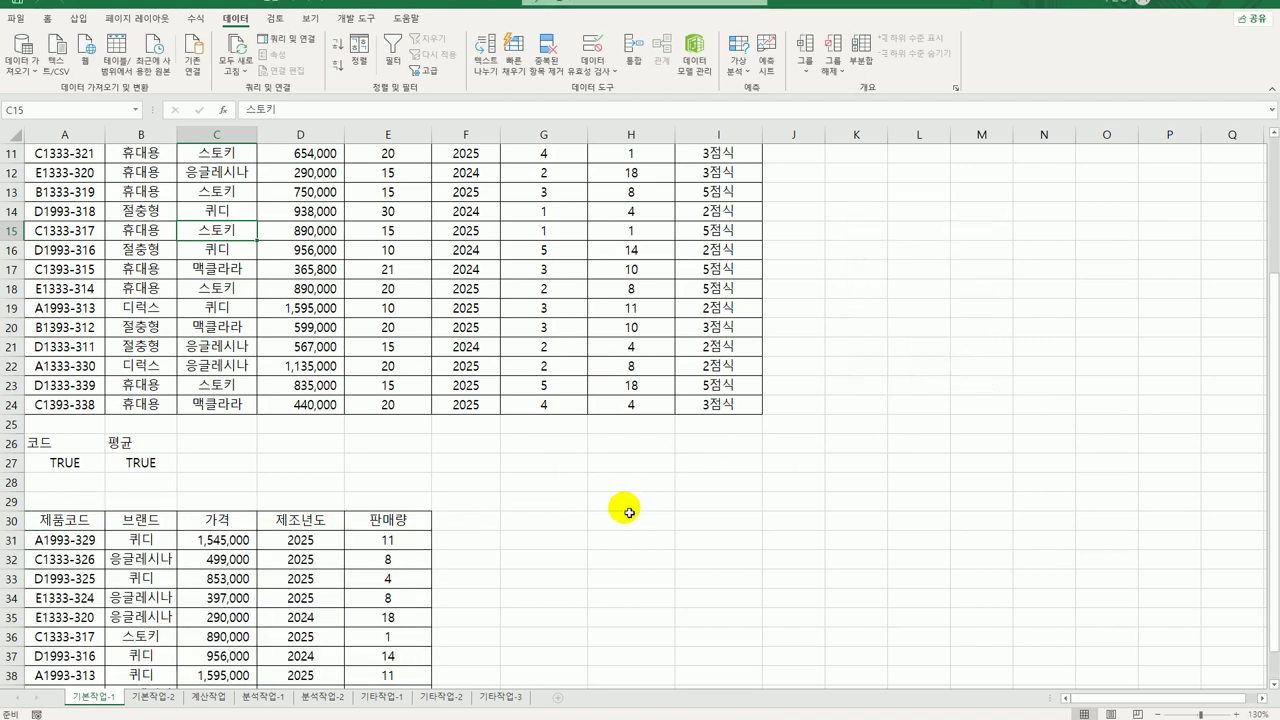
Create a new formula-based conditional formatting rule for the table data in A3:I24.
scroll(623, 509, up, 3)
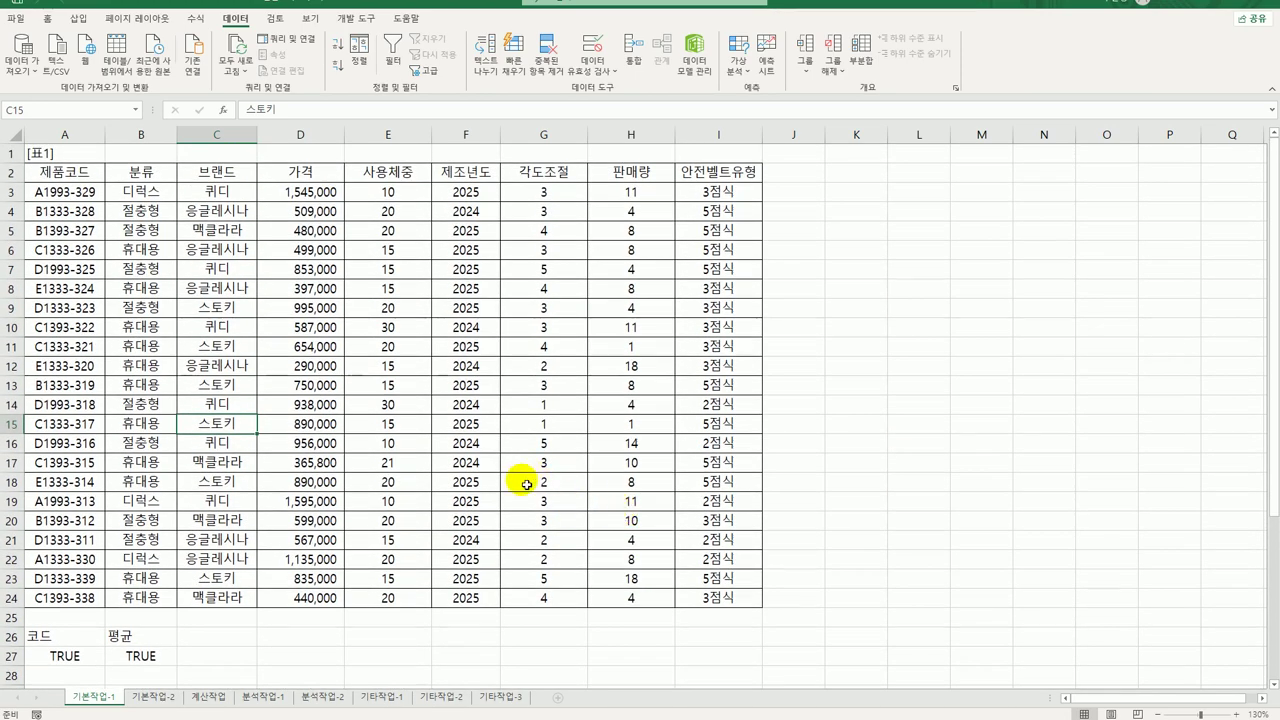
click(90, 198)
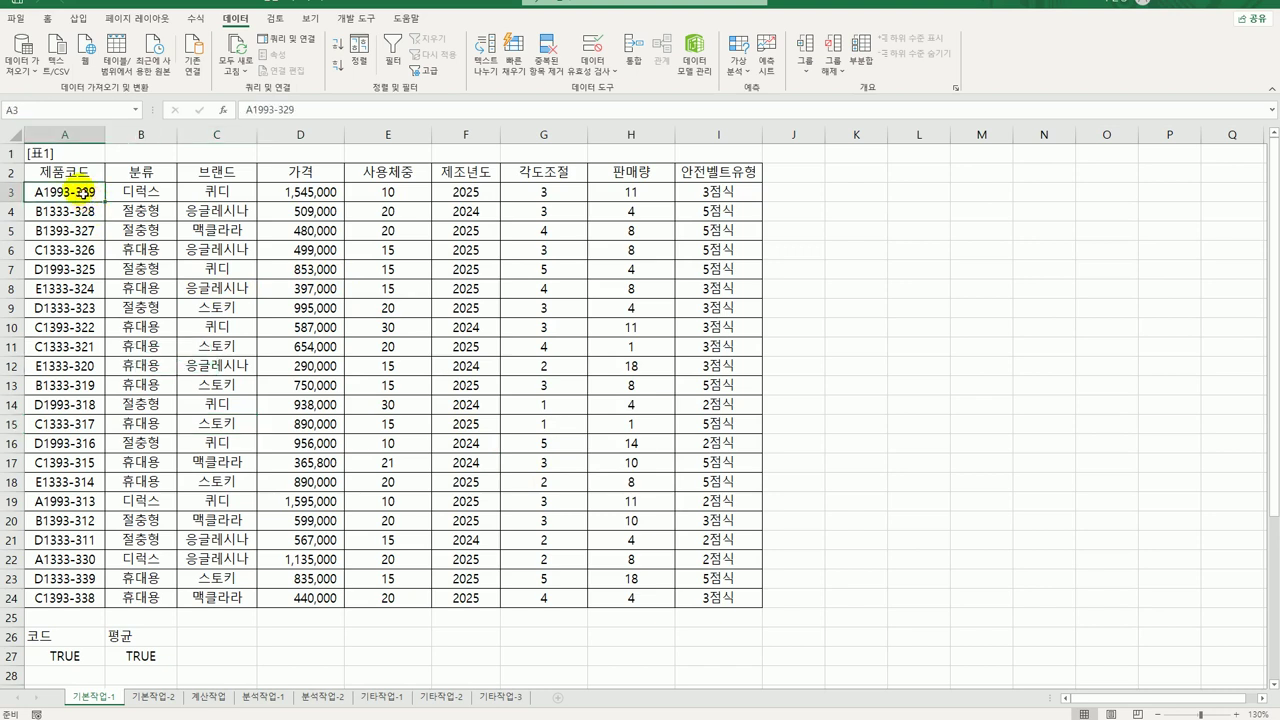
drag(88, 198, 704, 606)
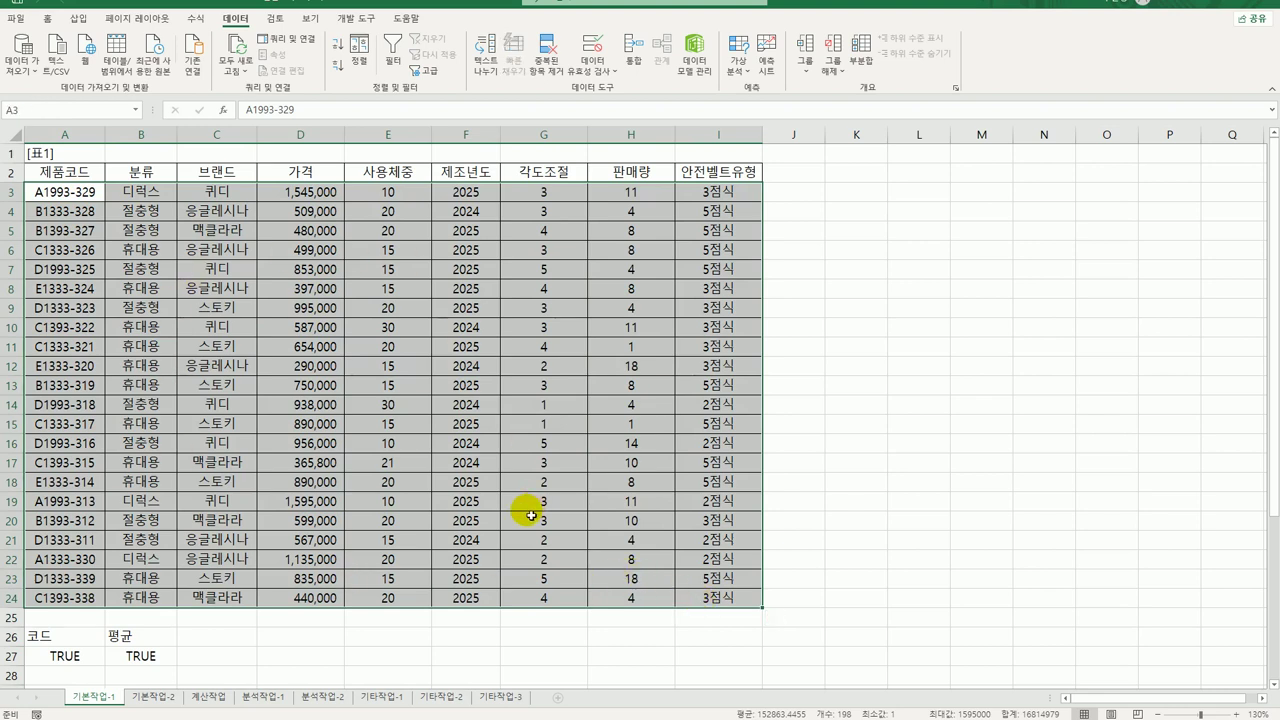
click(46, 18)
click(614, 52)
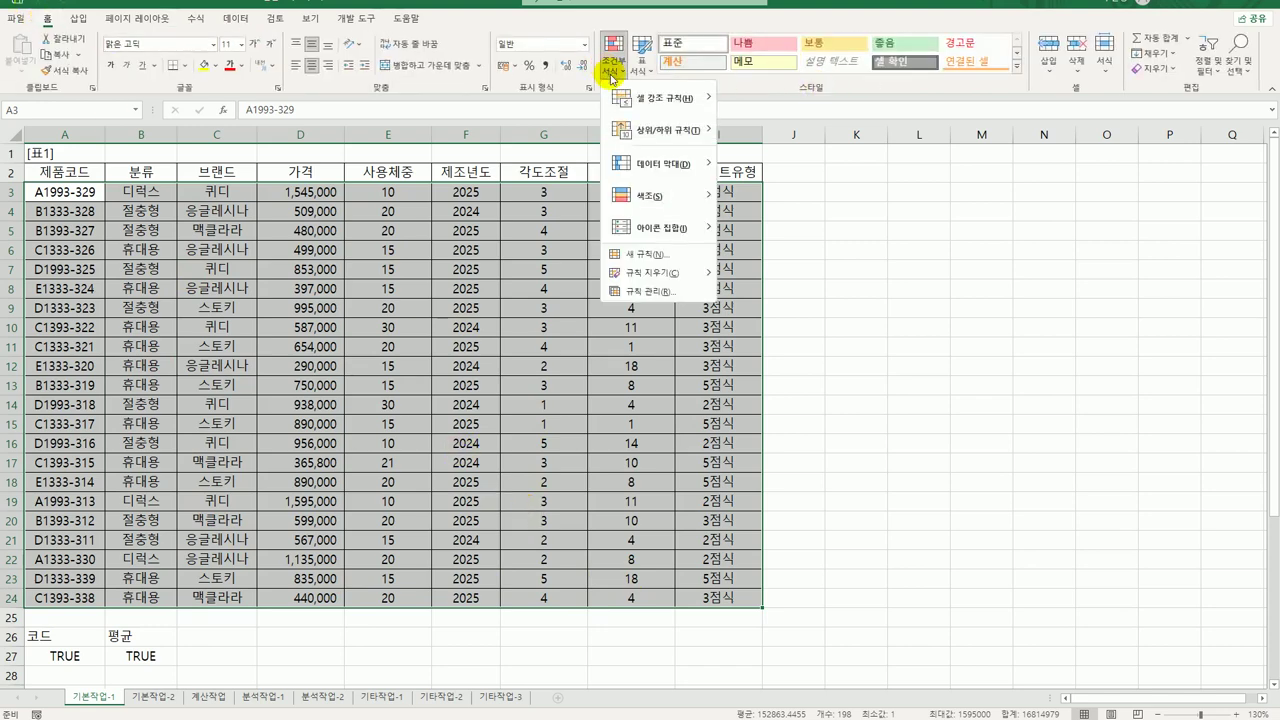
click(660, 256)
click(890, 288)
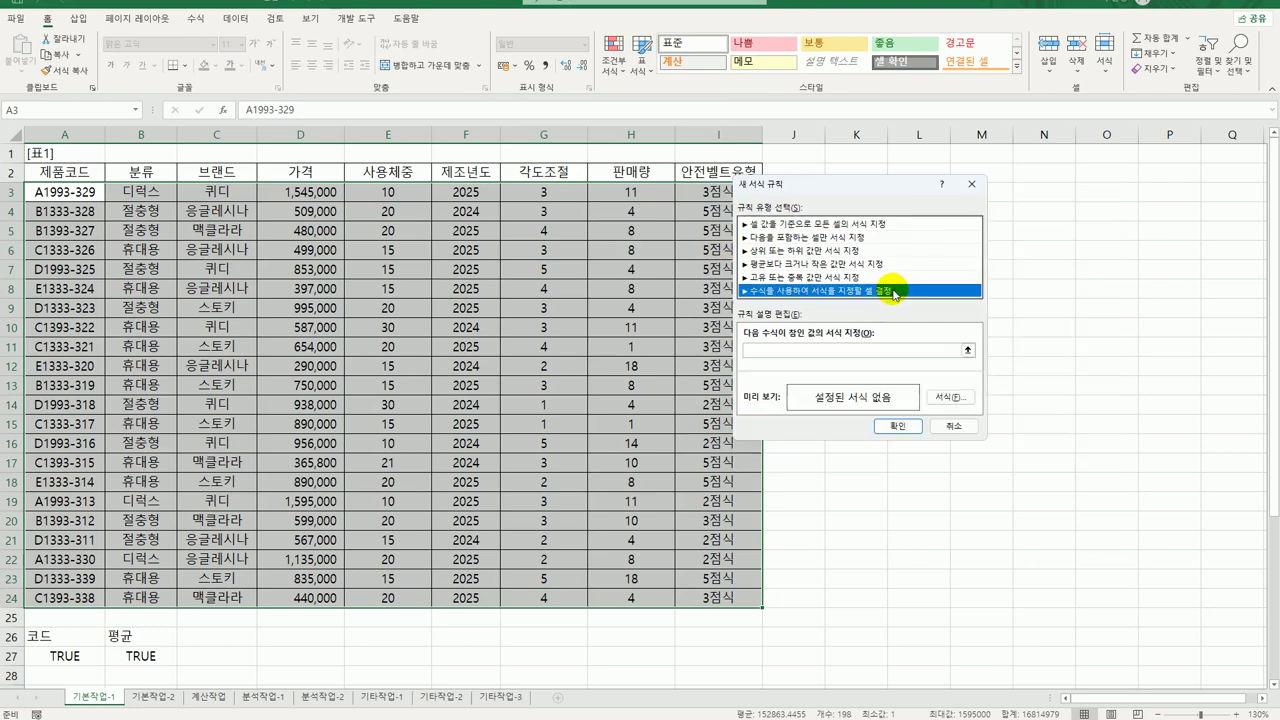
drag(852, 186, 932, 168)
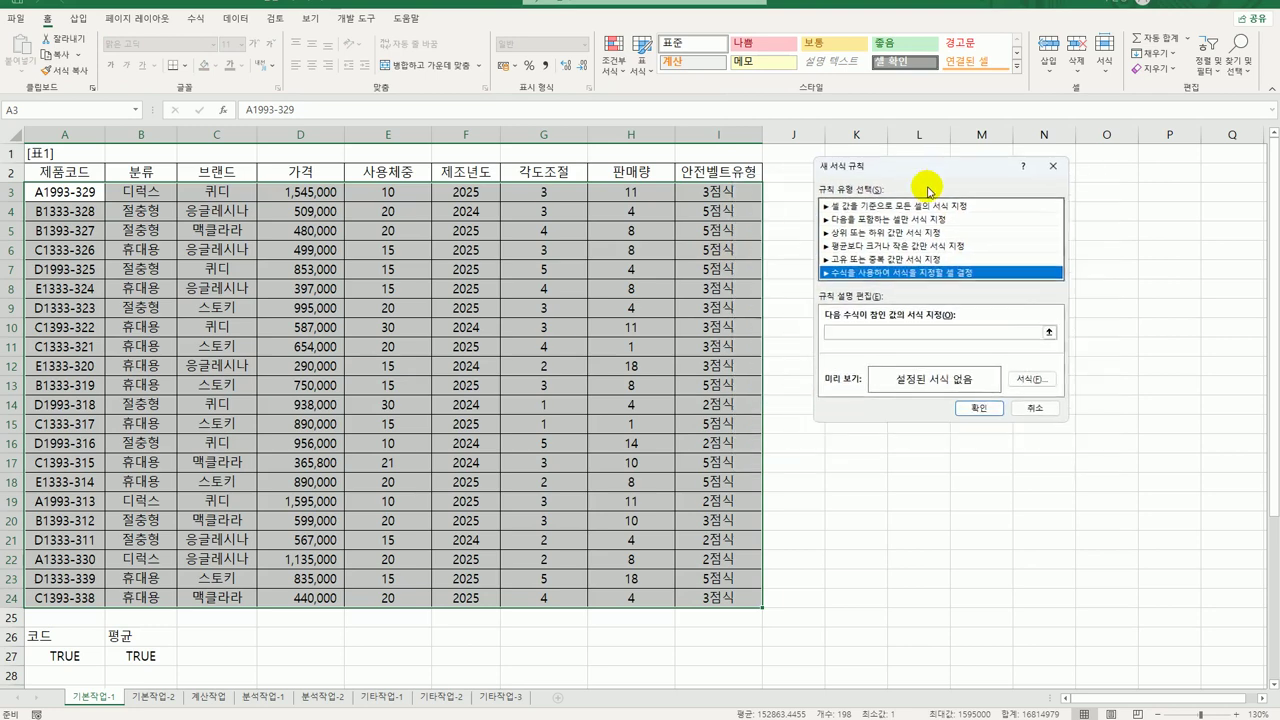
Enter the rule formula =and(isodd(right($A3,1)),$F3=2024) to match odd-ending product codes made in 2024.
click(896, 336)
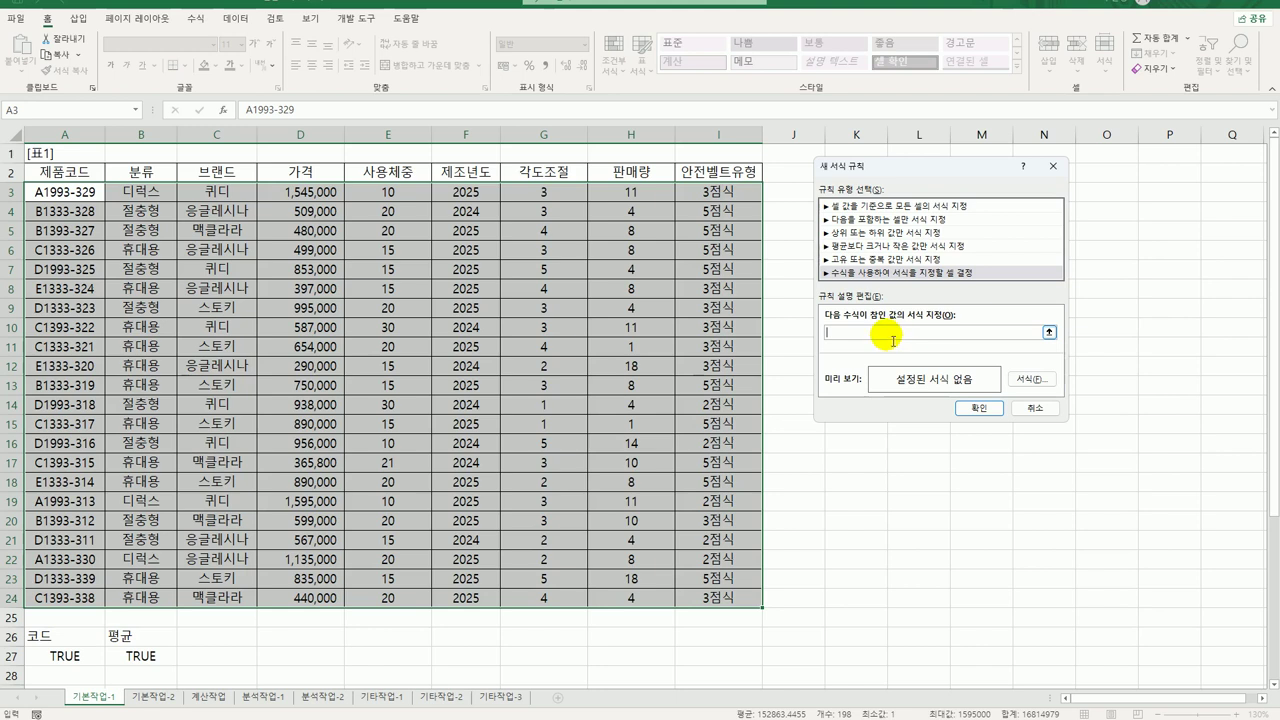
text(=and()
text(isodd(right()
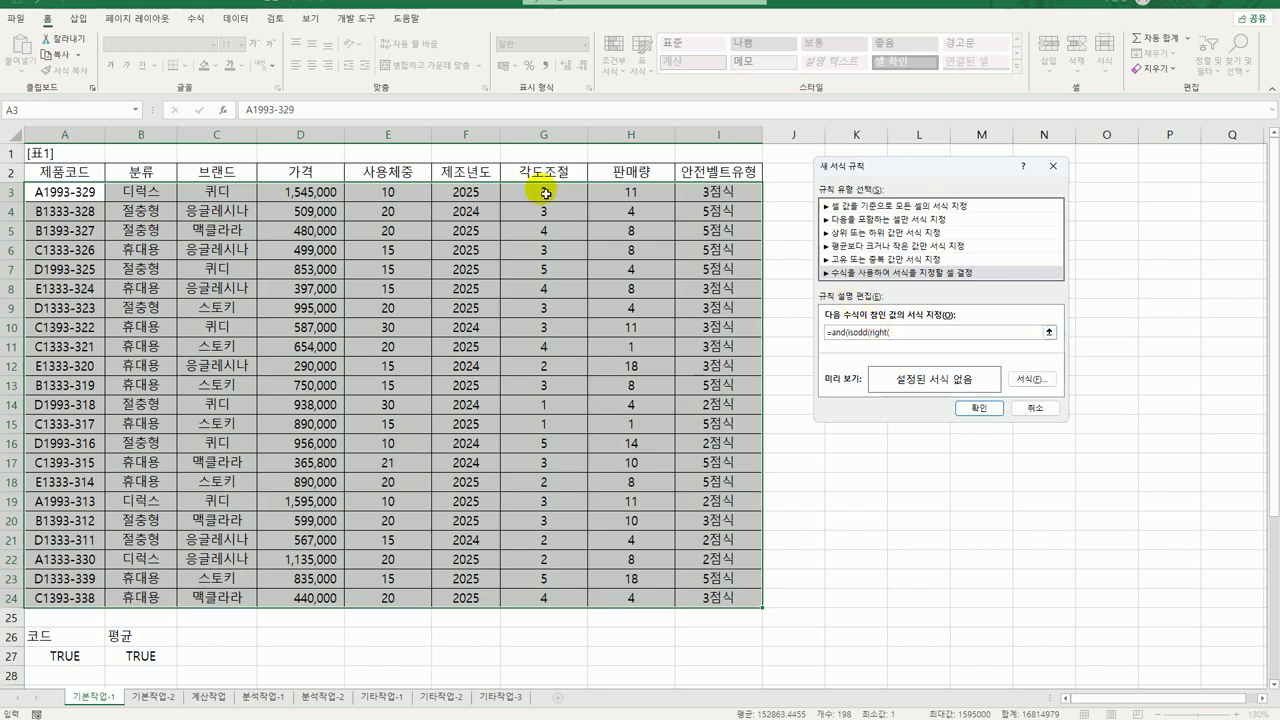
click(85, 192)
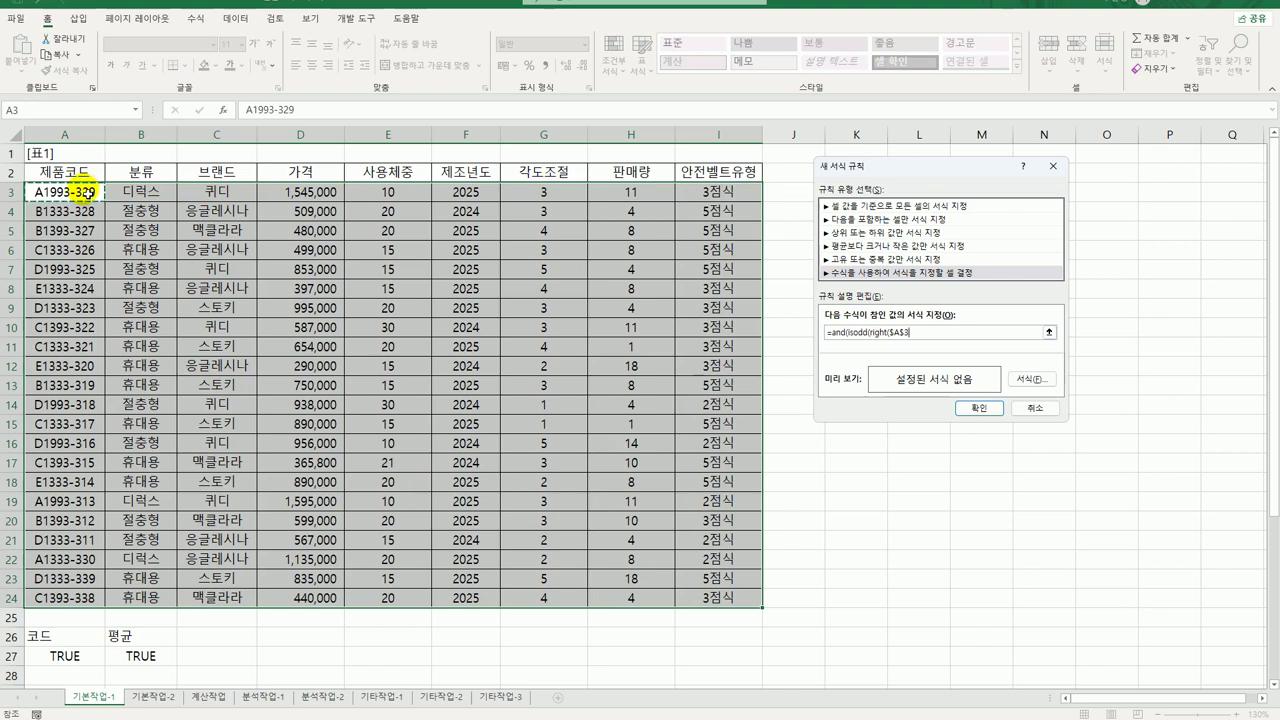
key(F4)
key(F4)
text(,1)),)
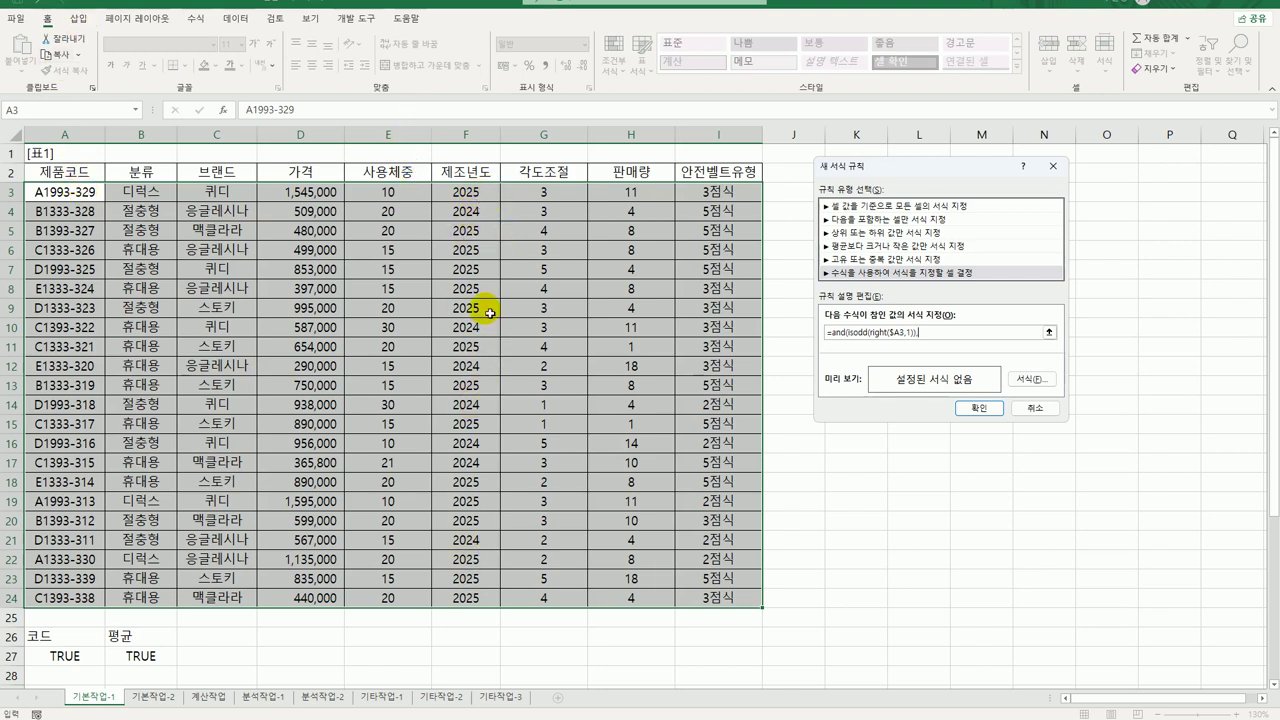
click(479, 195)
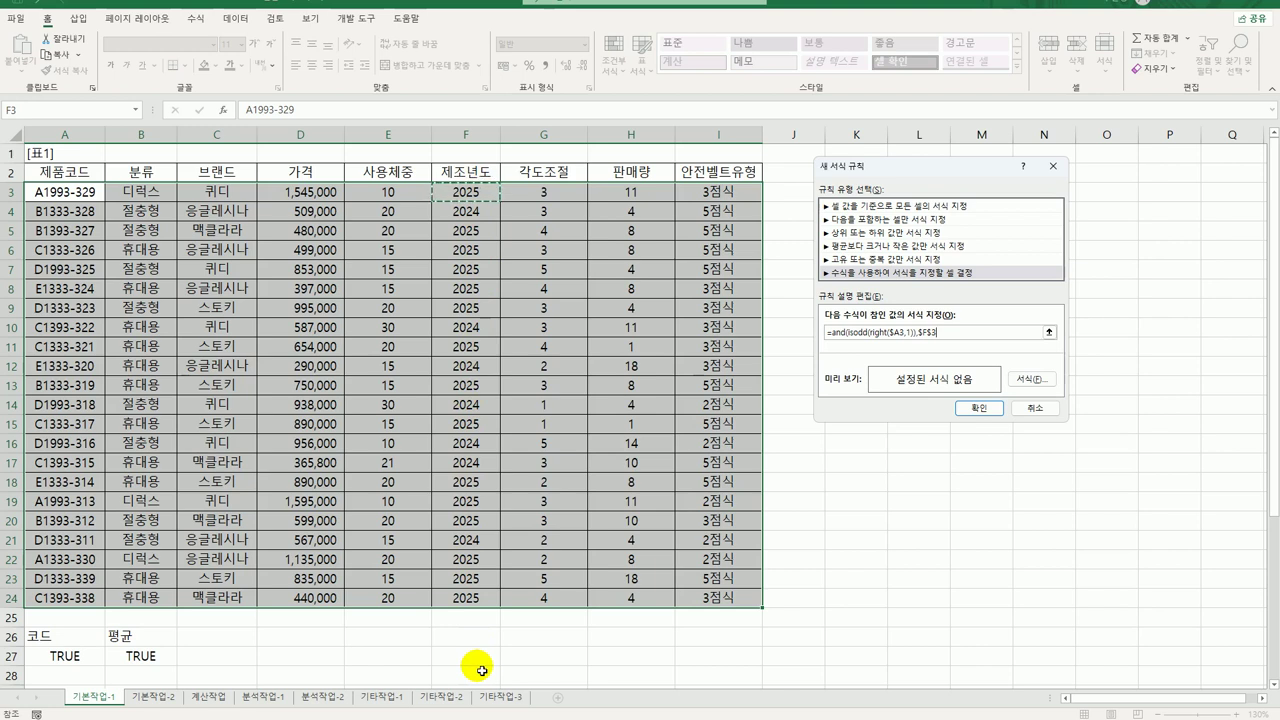
key(F4)
key(F4)
text(=2024)
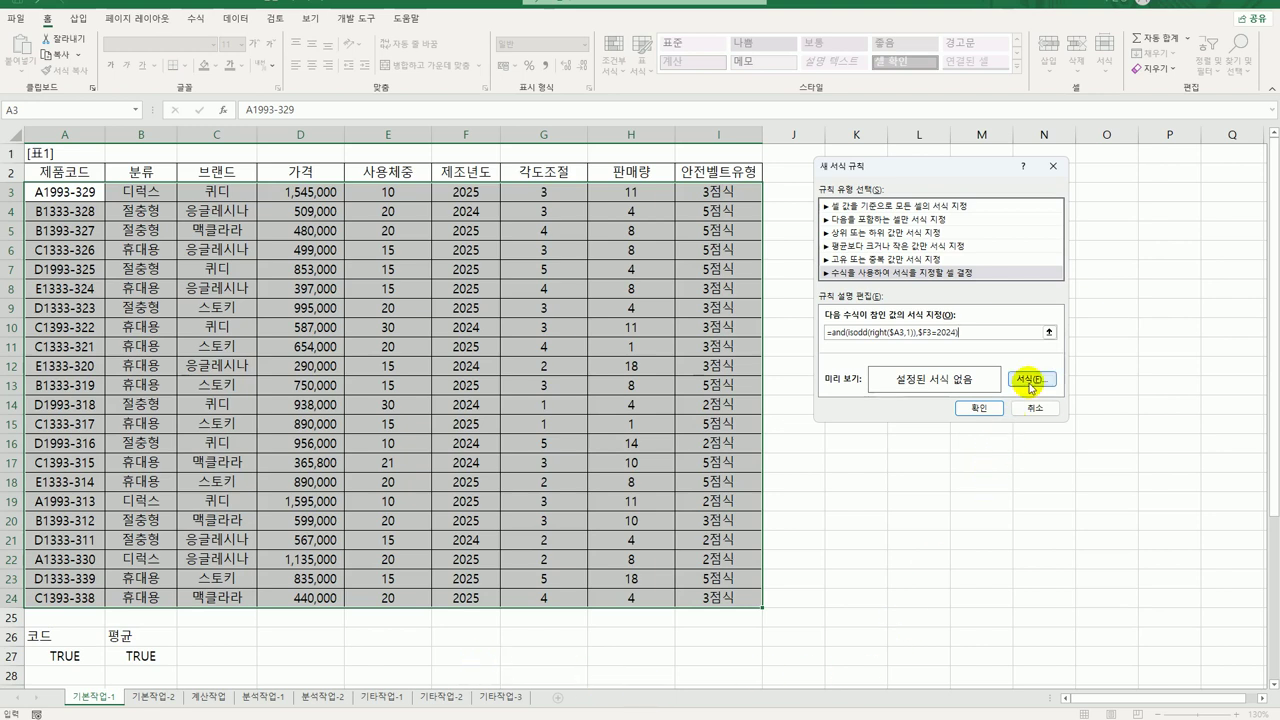
Give the rule a bold (굵게) font style in standard blue and apply it to the table.
click(1030, 381)
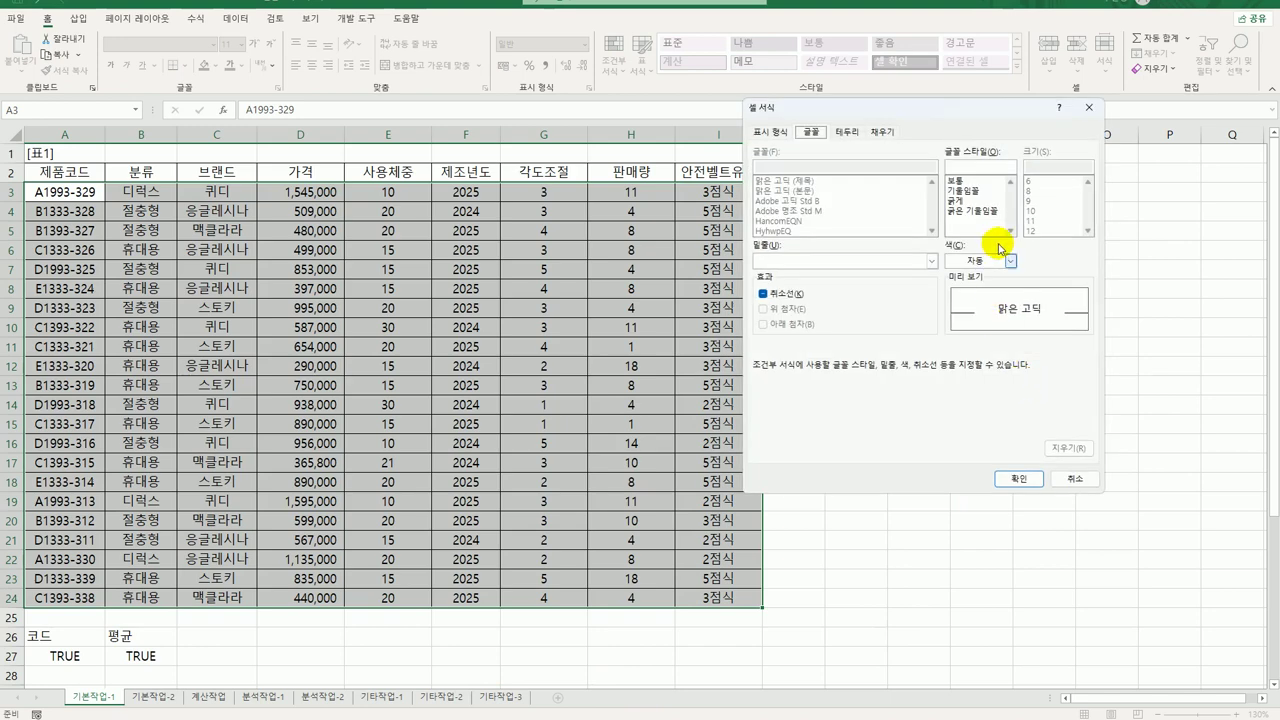
click(964, 201)
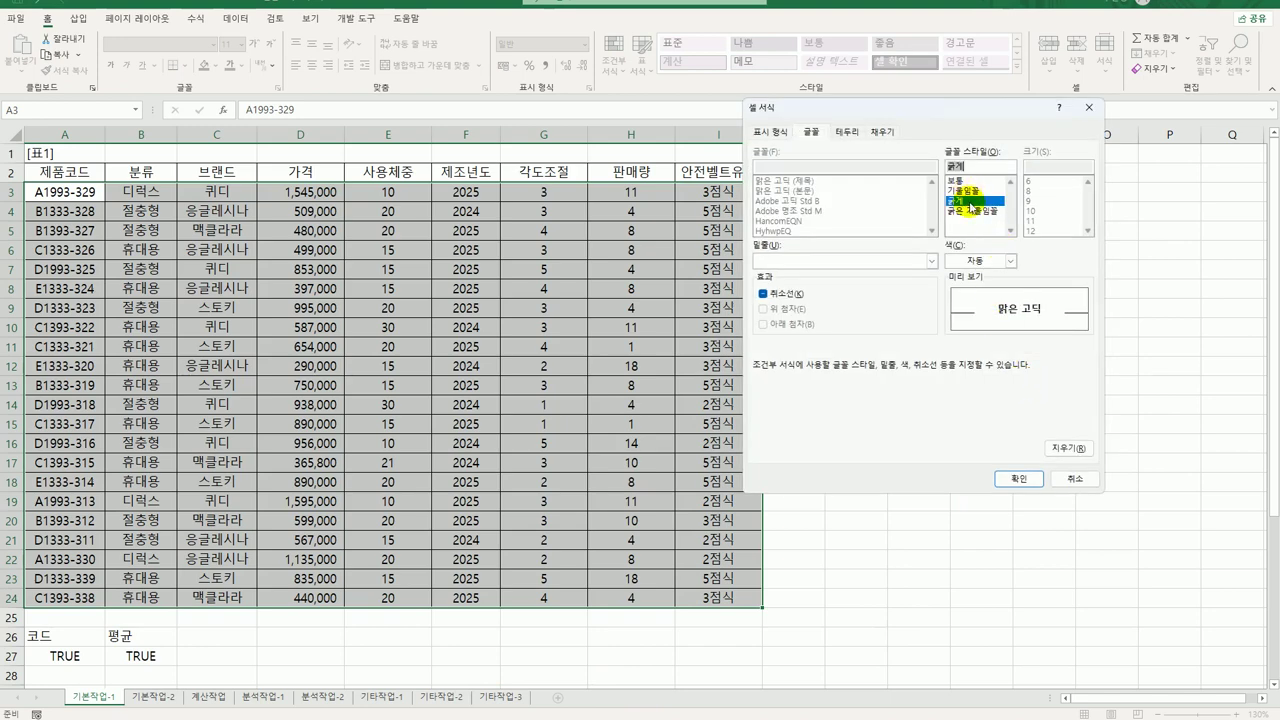
click(1011, 260)
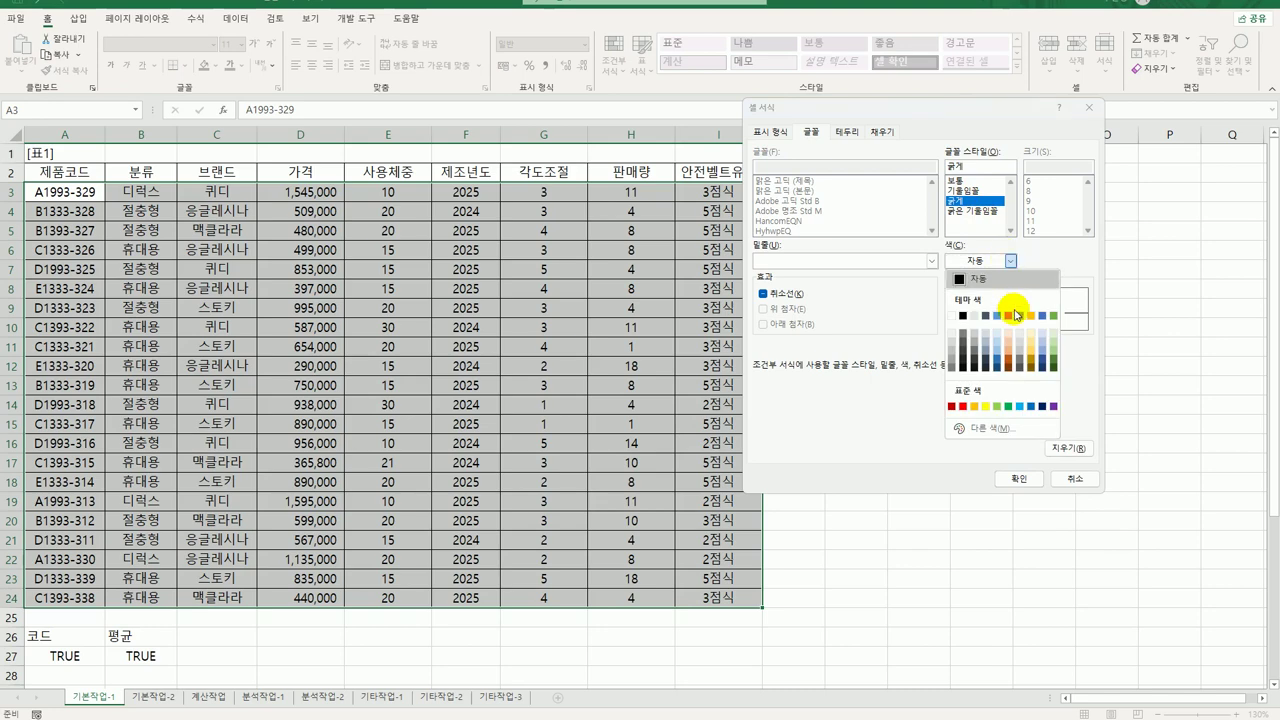
click(1029, 406)
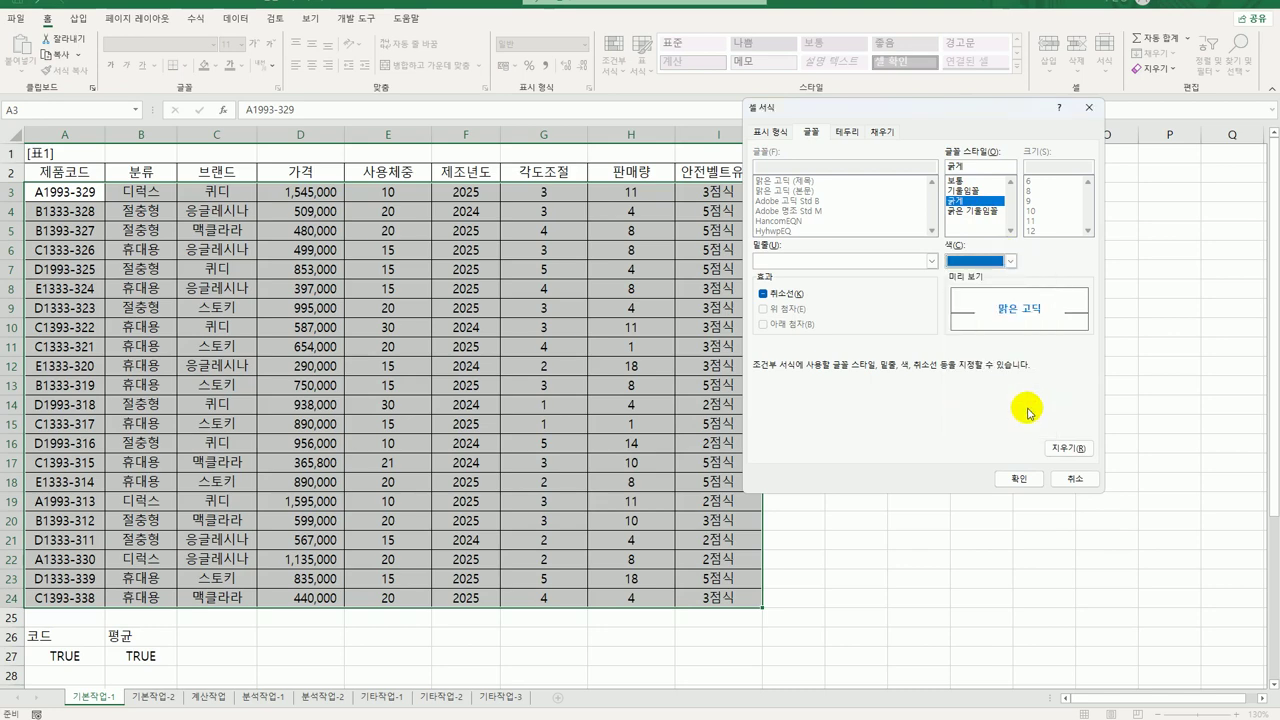
click(1026, 484)
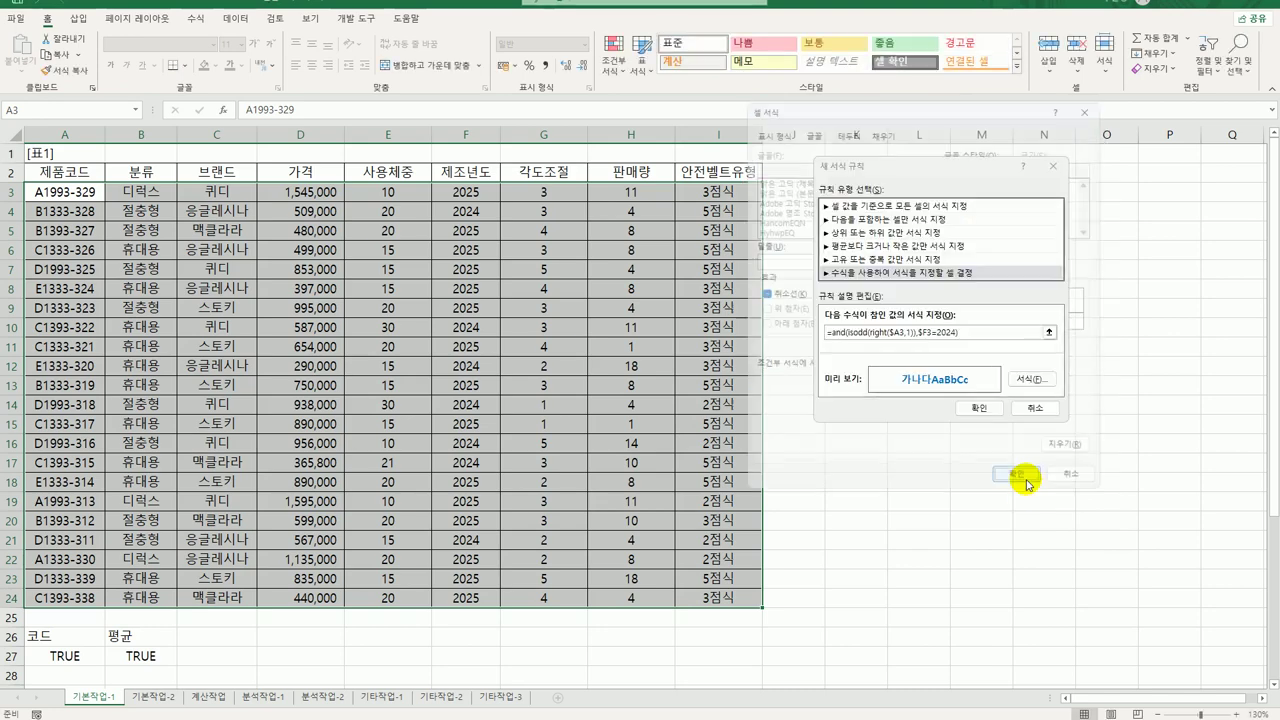
click(979, 409)
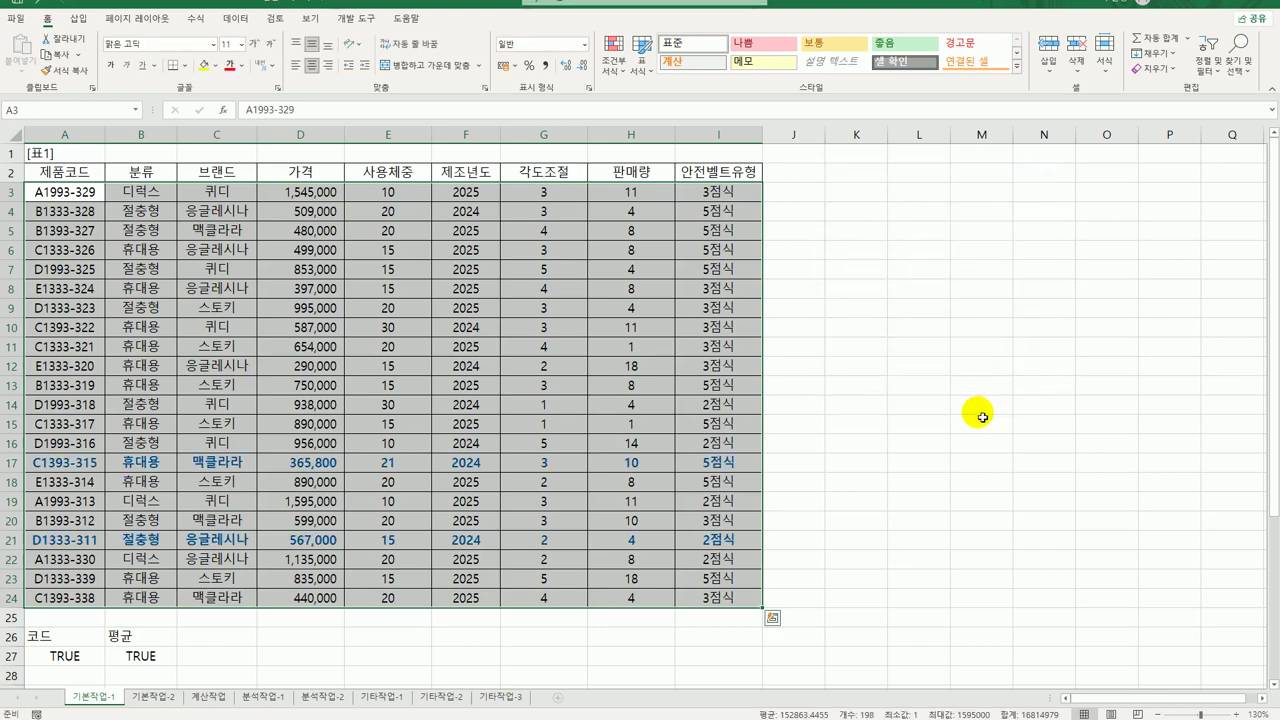
click(720, 465)
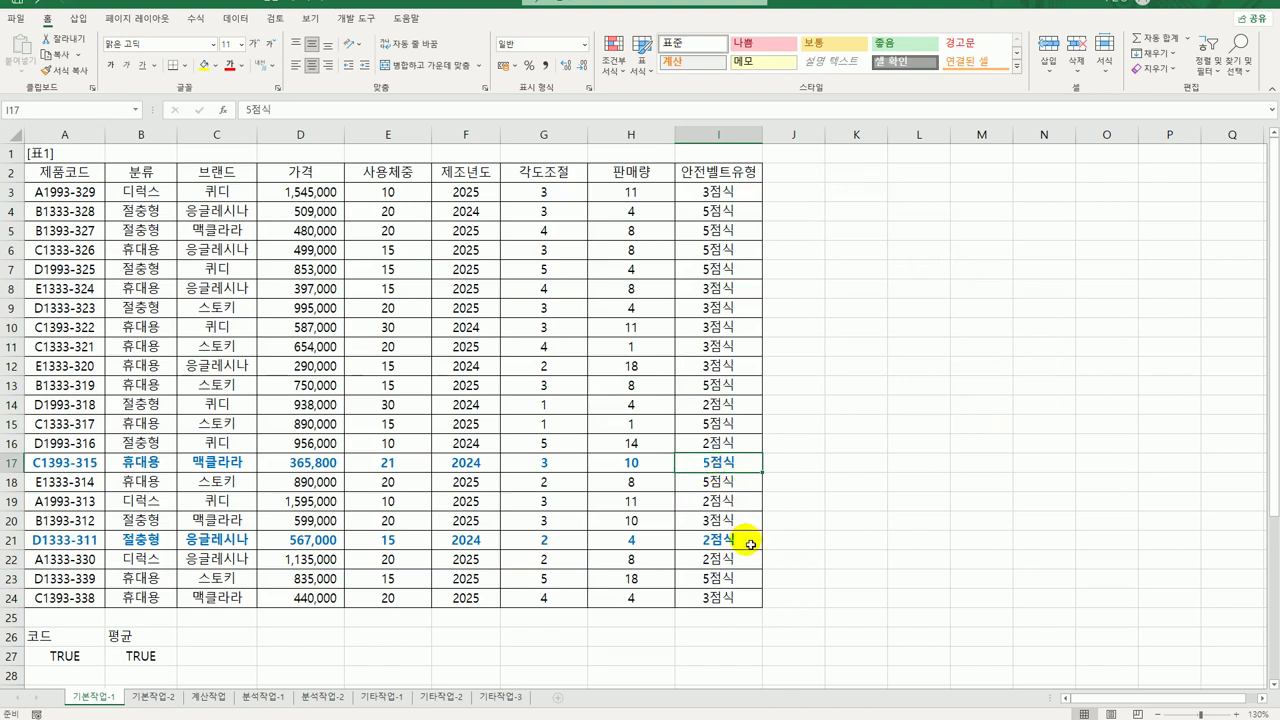
click(817, 549)
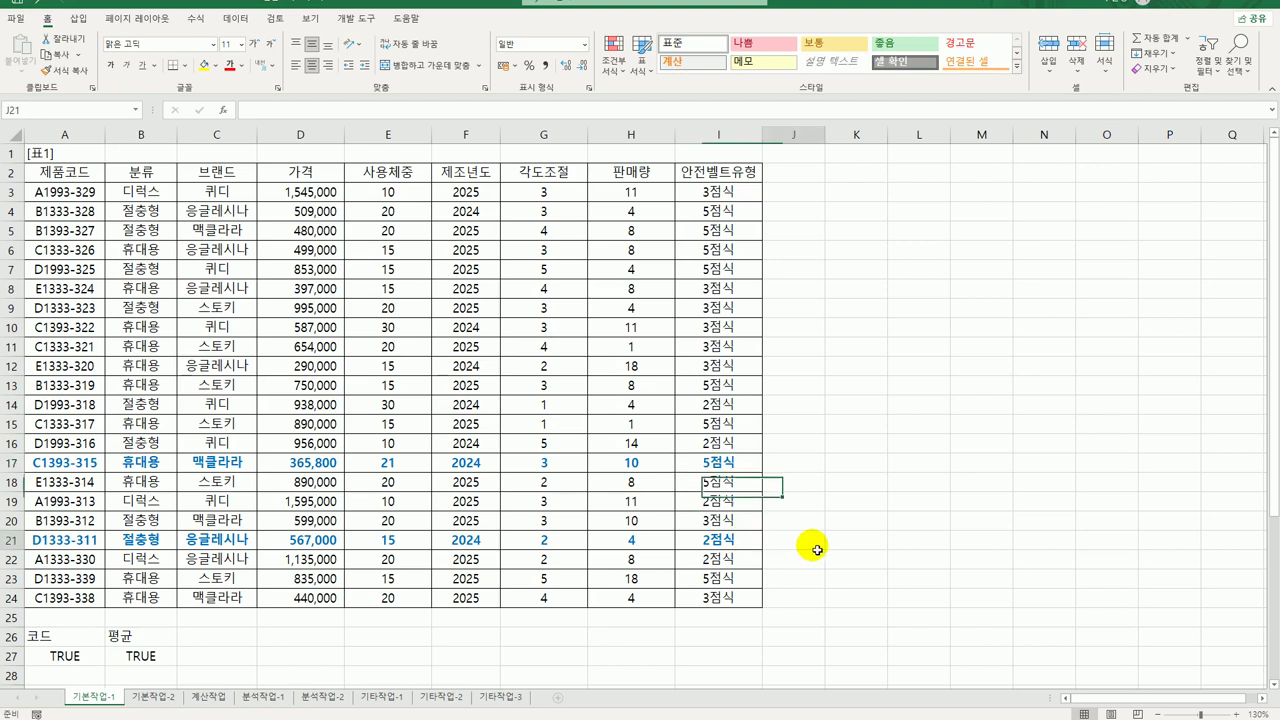
Center the 기본작업-2 sheet horizontally on the printed page and open its print preview.
click(175, 702)
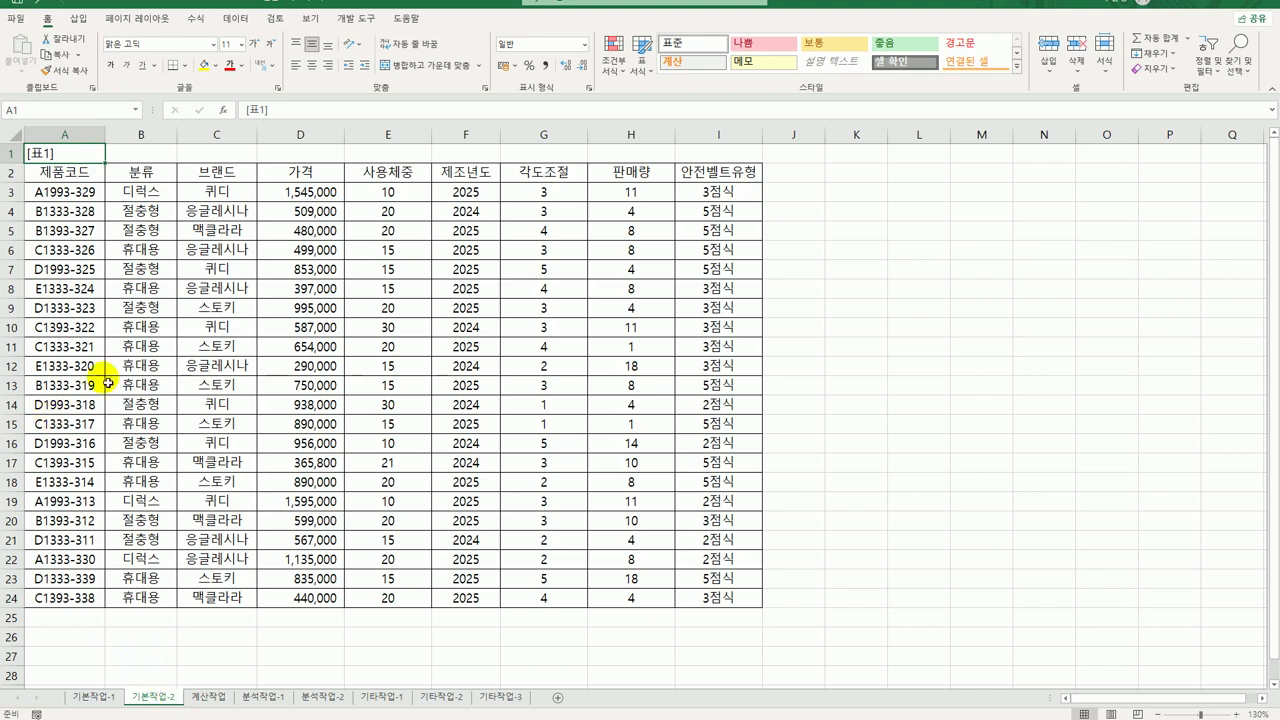
click(137, 18)
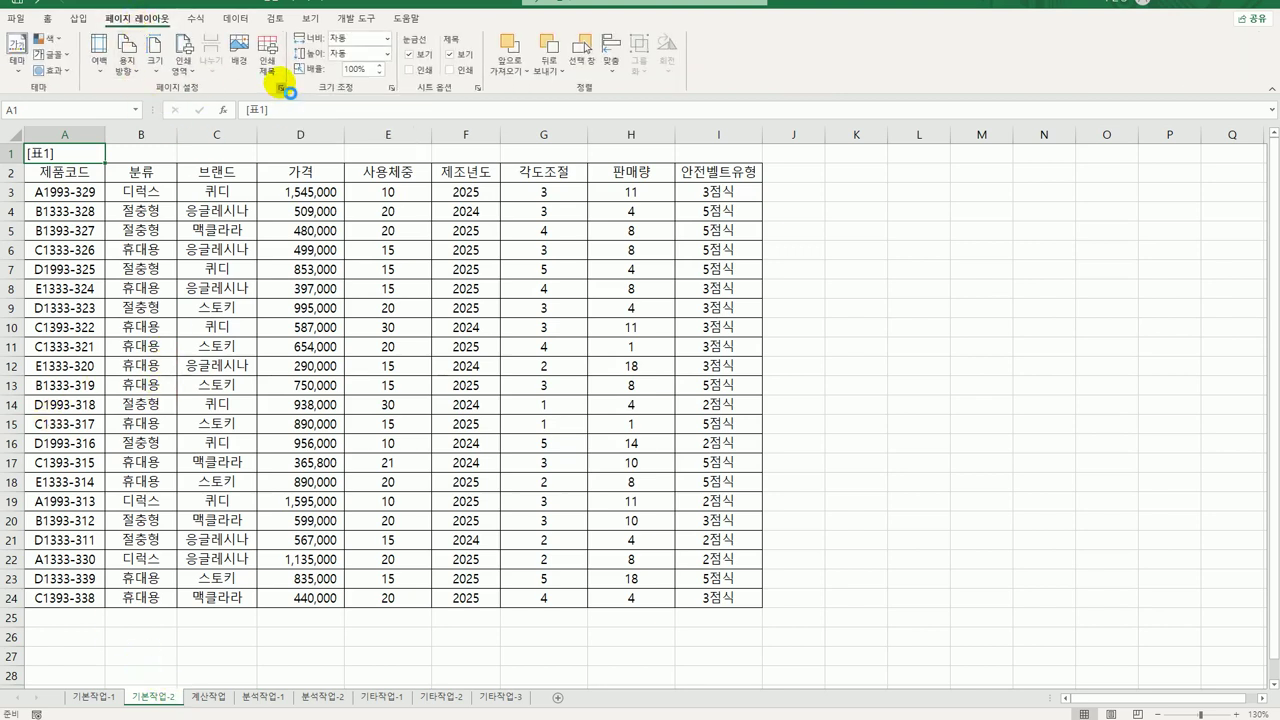
click(280, 89)
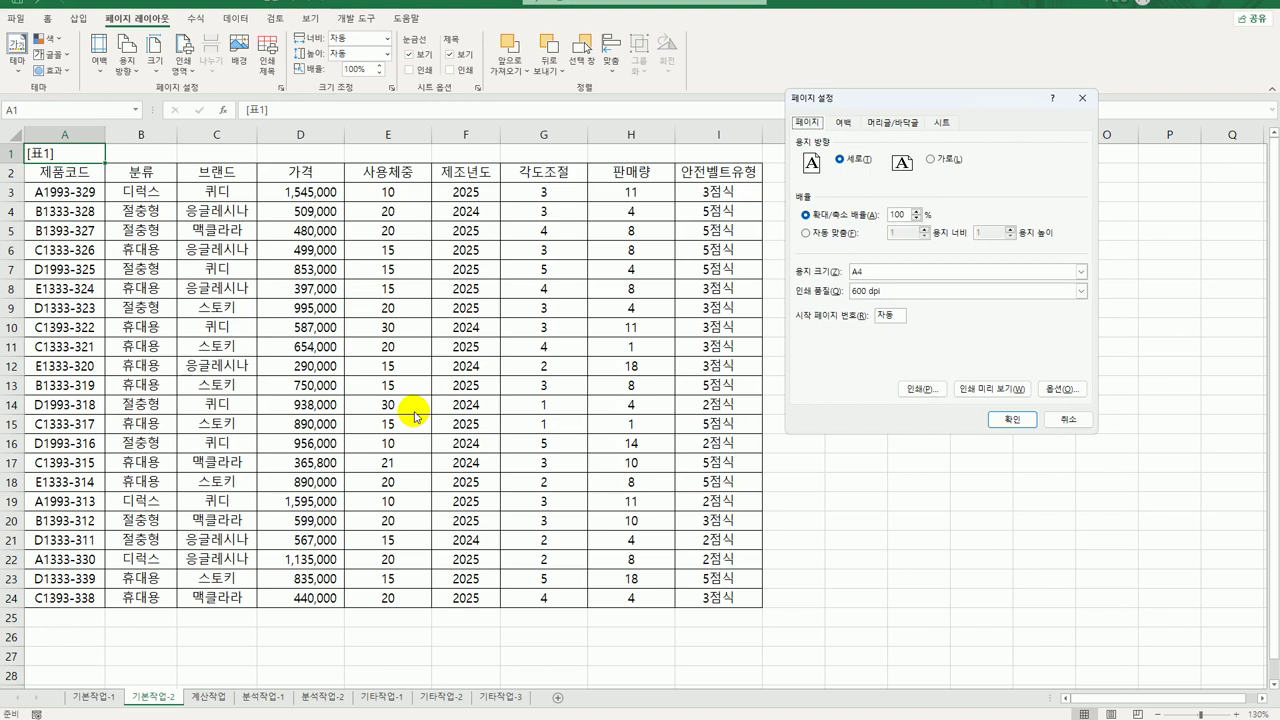
click(842, 124)
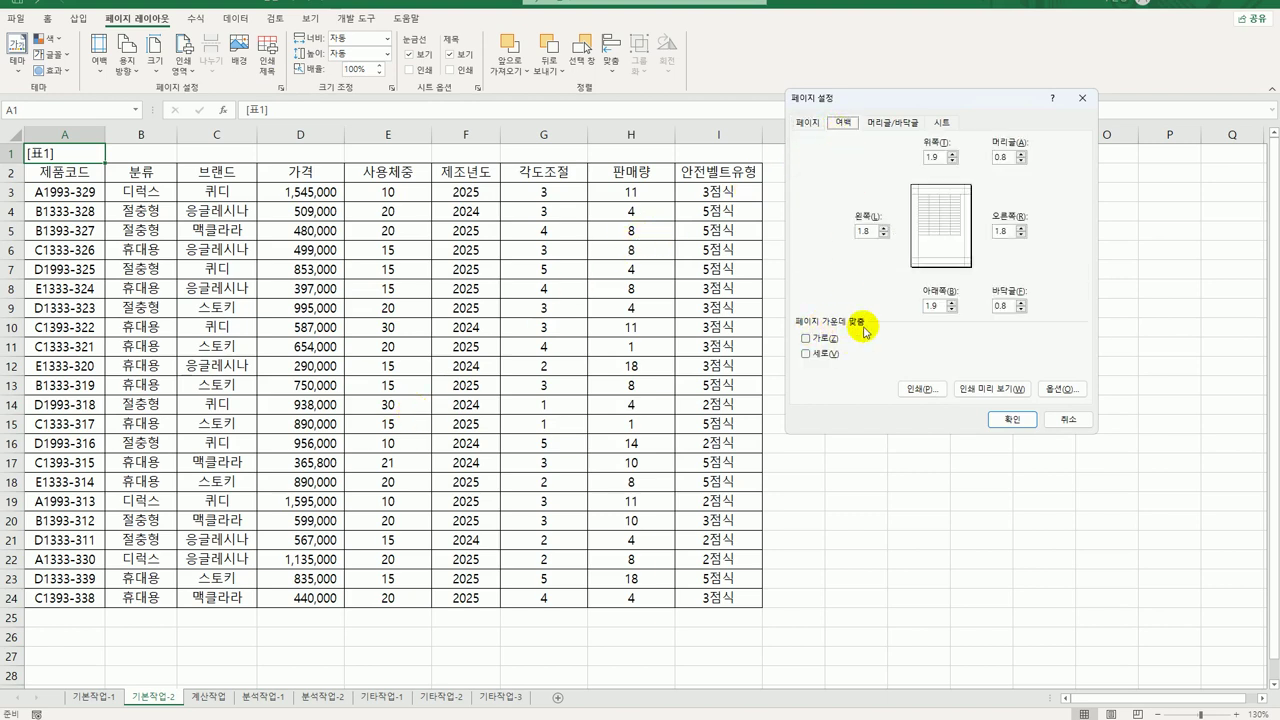
click(826, 340)
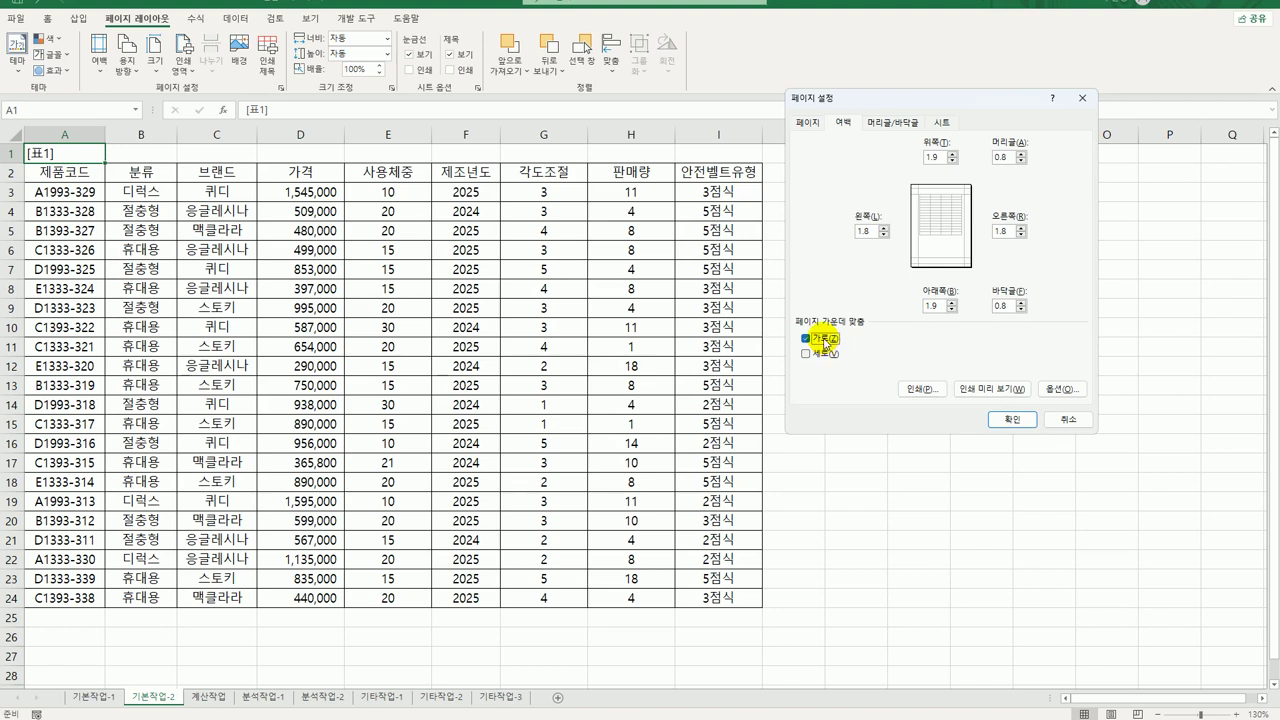
click(1008, 420)
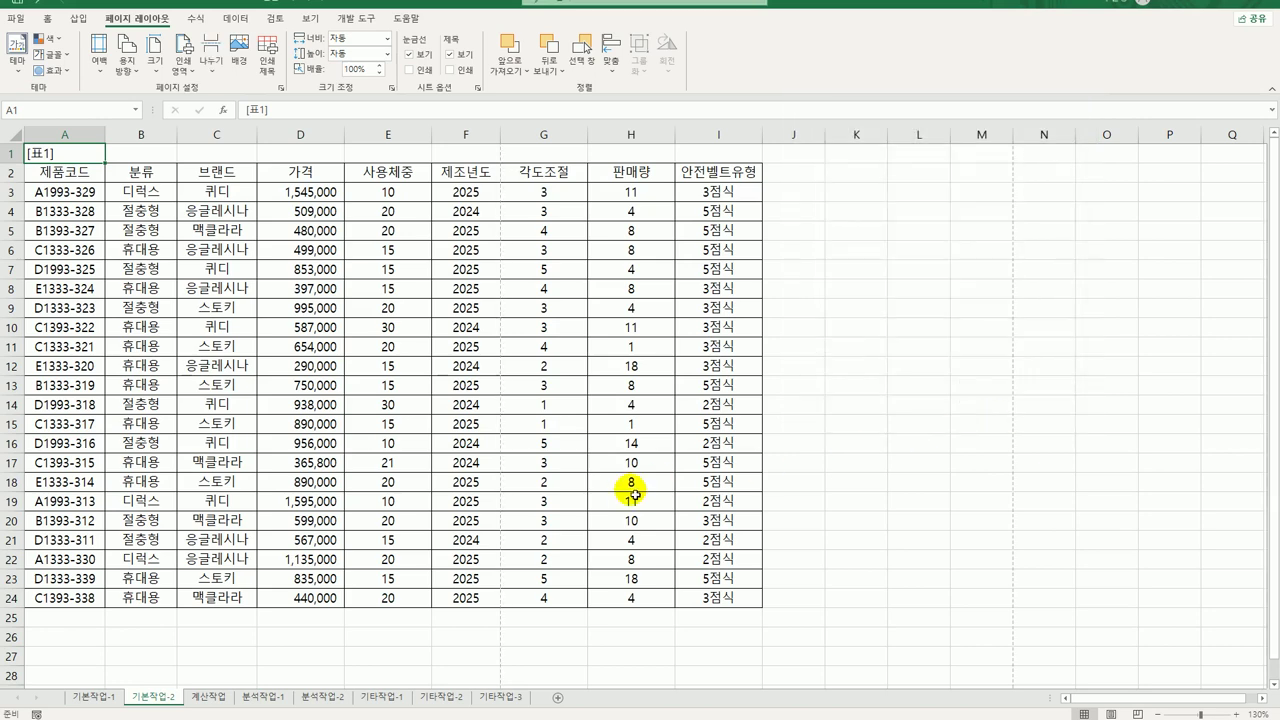
click(17, 19)
click(45, 261)
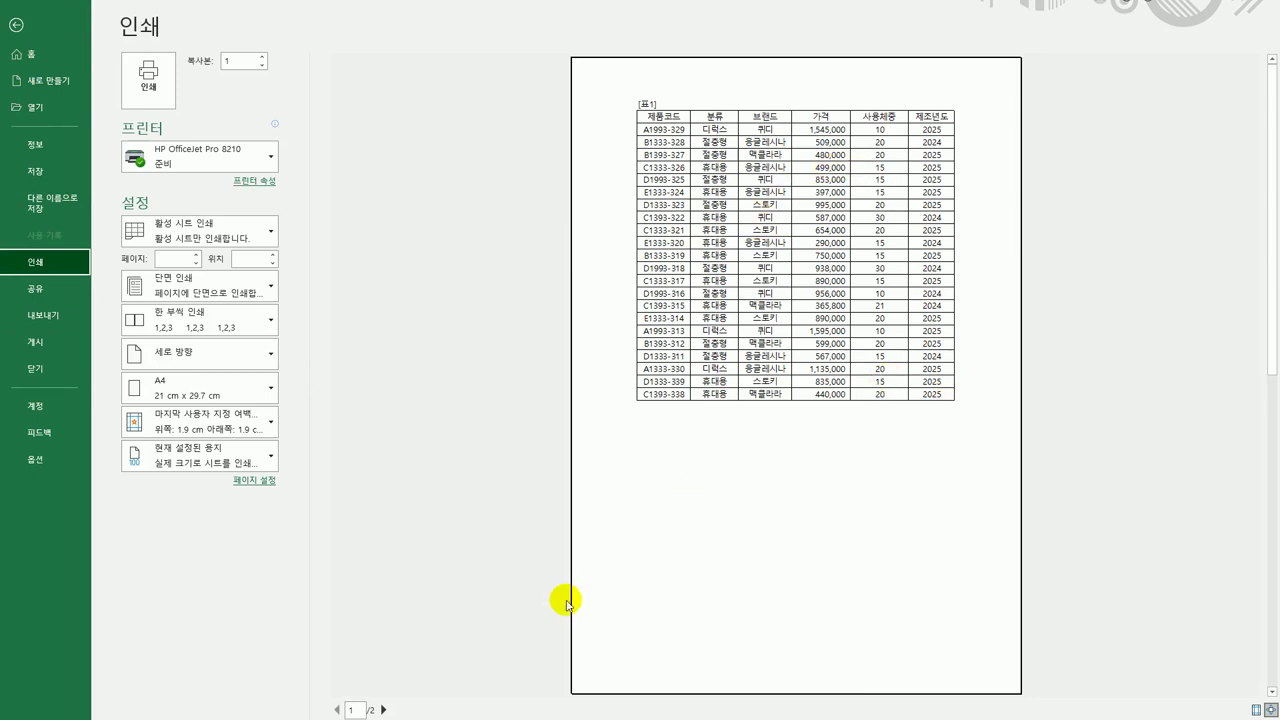
Check both pages of the print preview and scale the sheet to fit all columns on one page (한 페이지에 모든 열 맞추기).
click(384, 710)
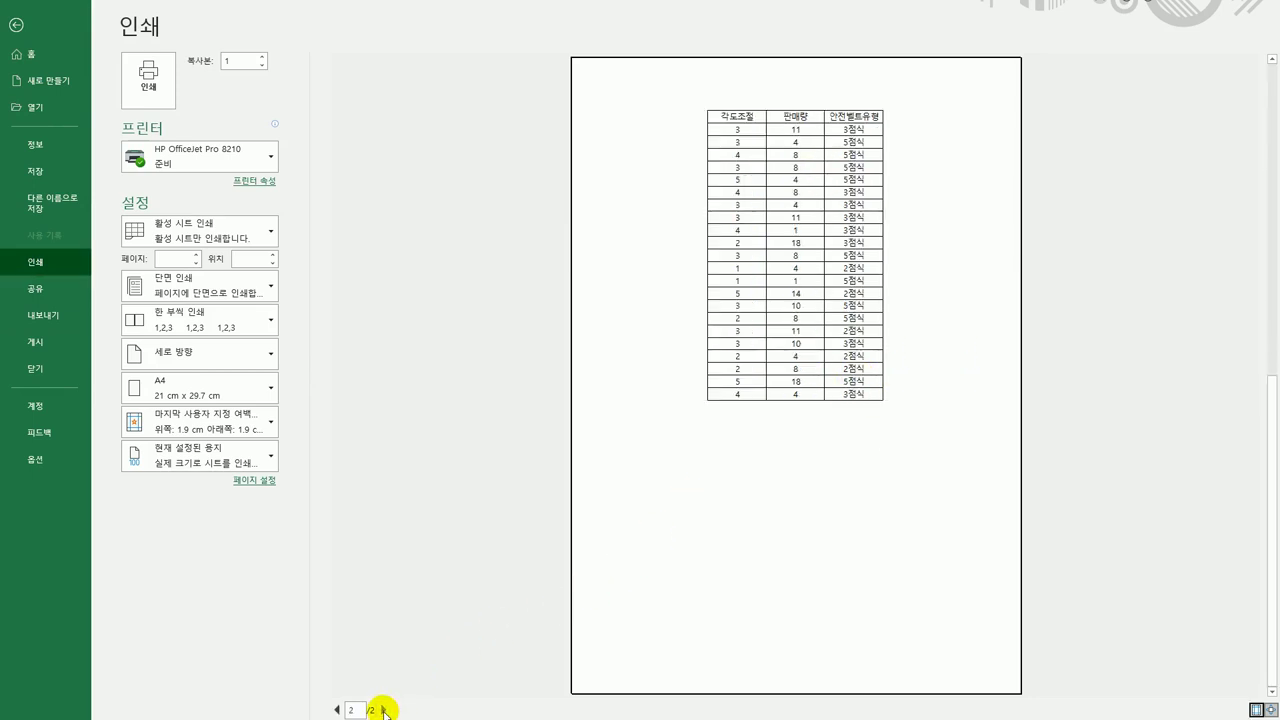
click(337, 710)
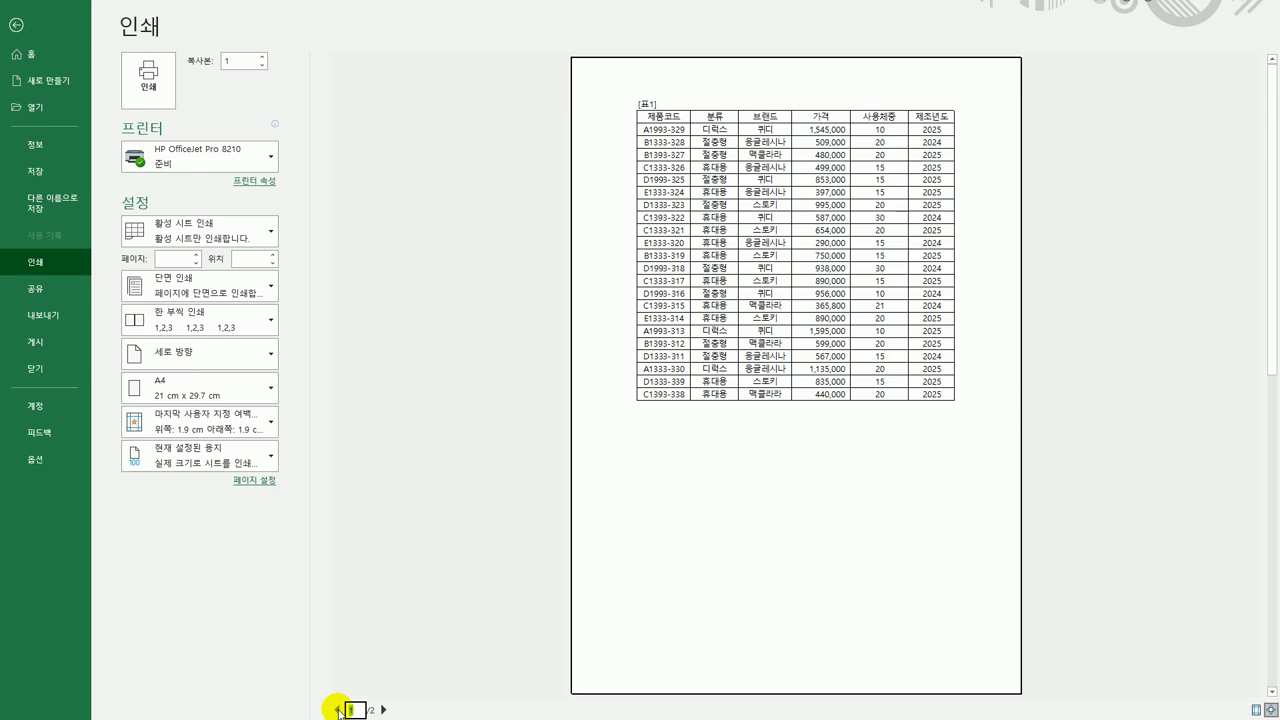
click(268, 460)
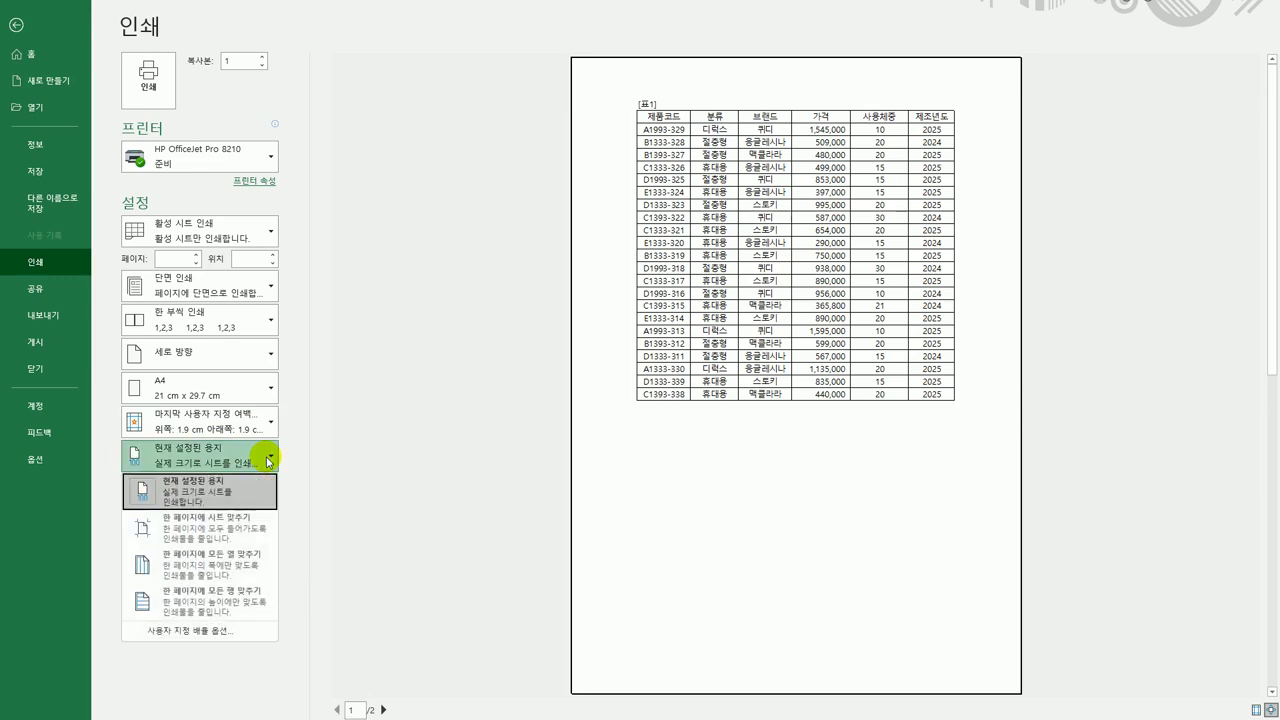
click(249, 571)
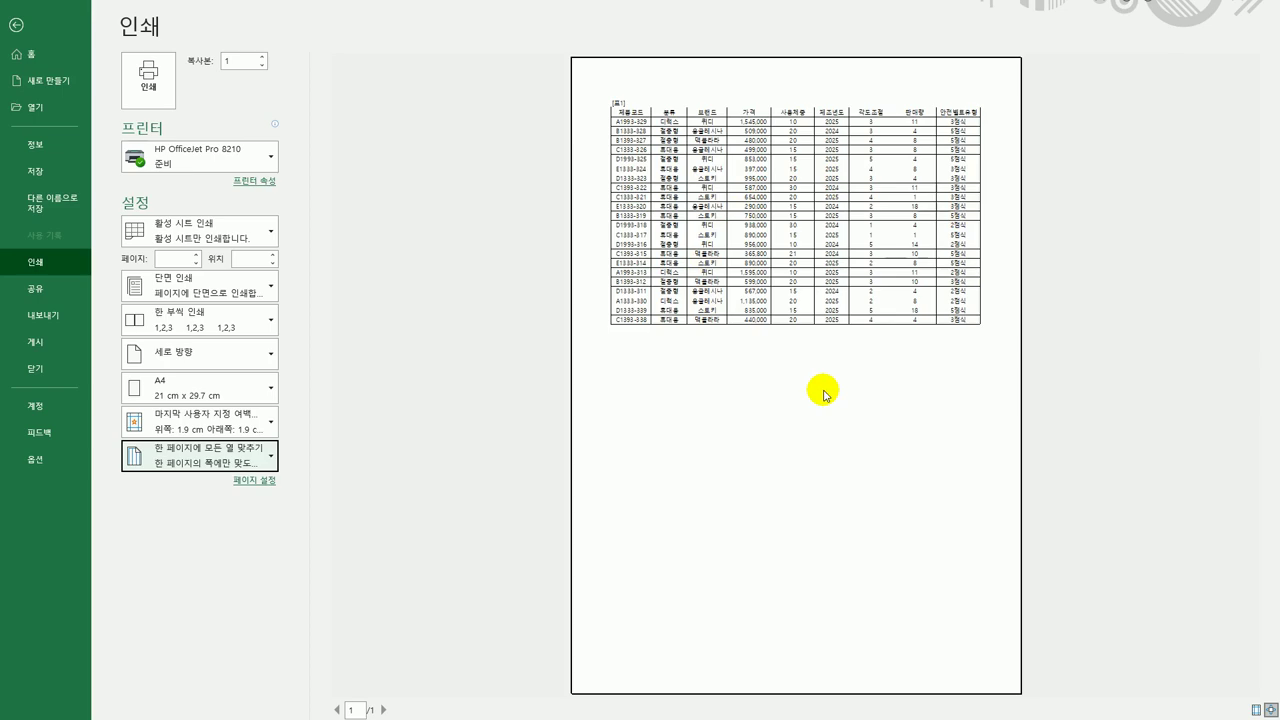
click(18, 26)
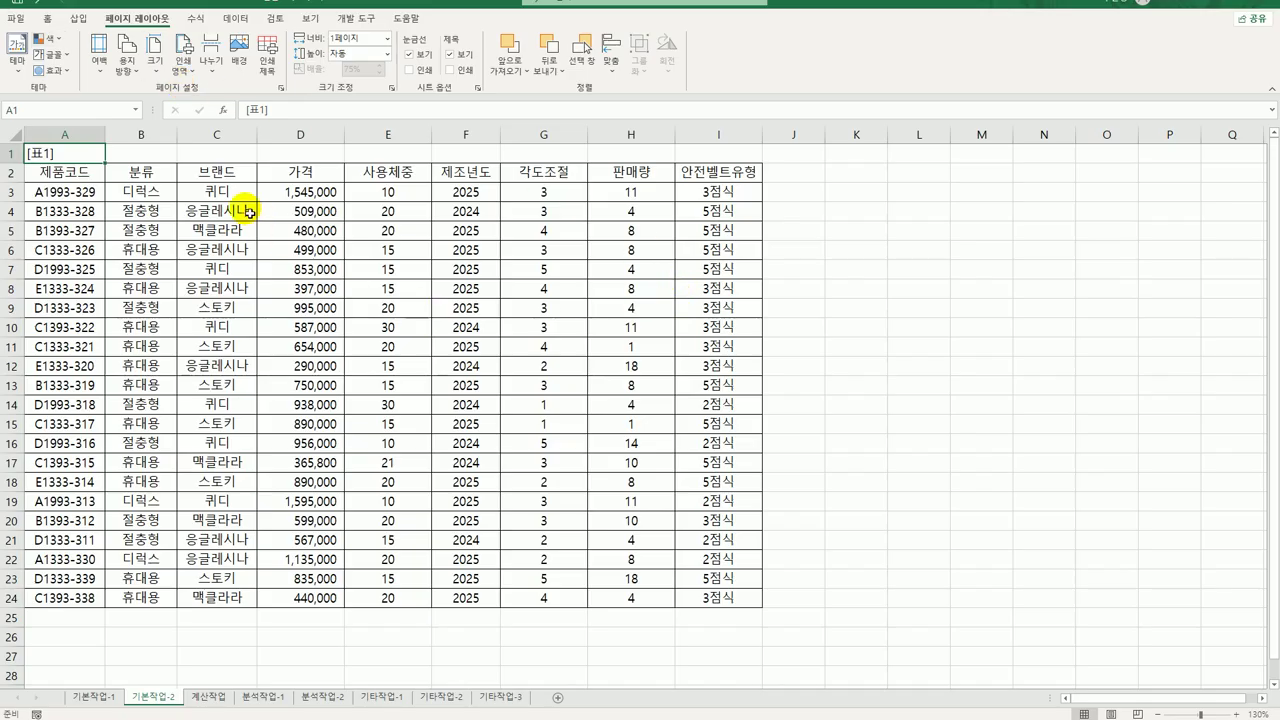
Set A2:I24 on the 기본작업-2 sheet as the print area.
drag(65, 172, 701, 597)
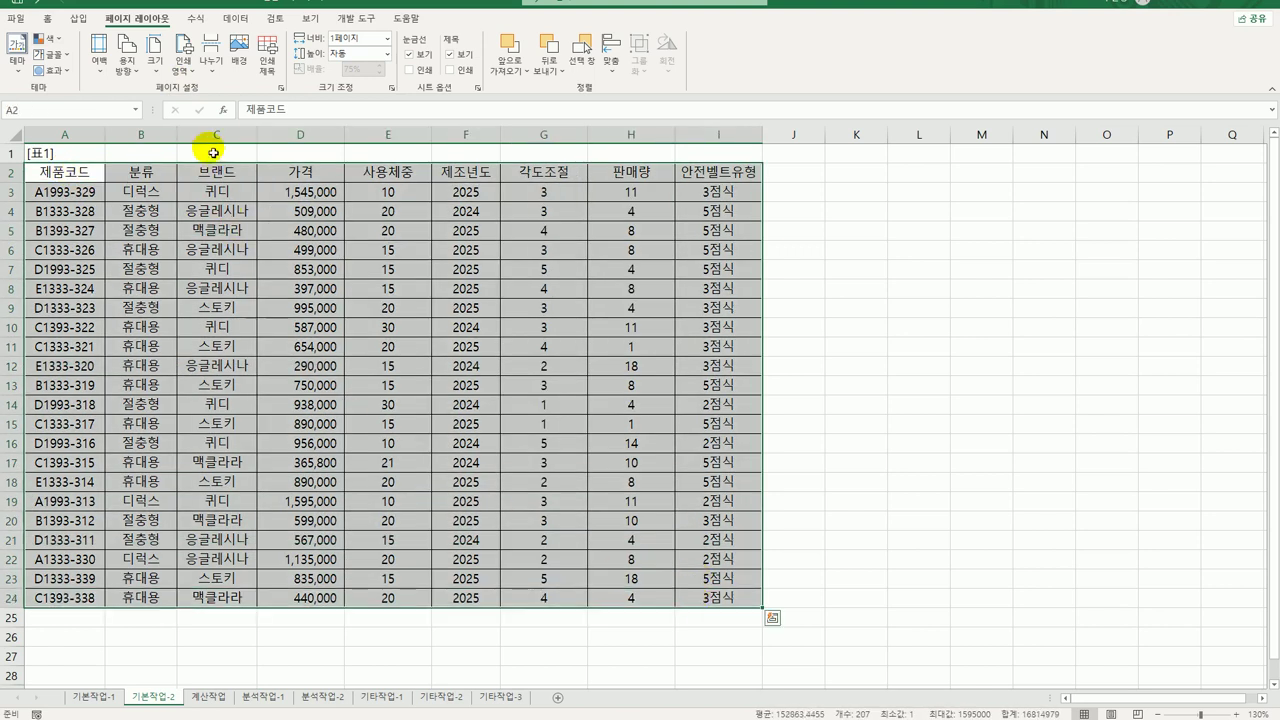
click(190, 68)
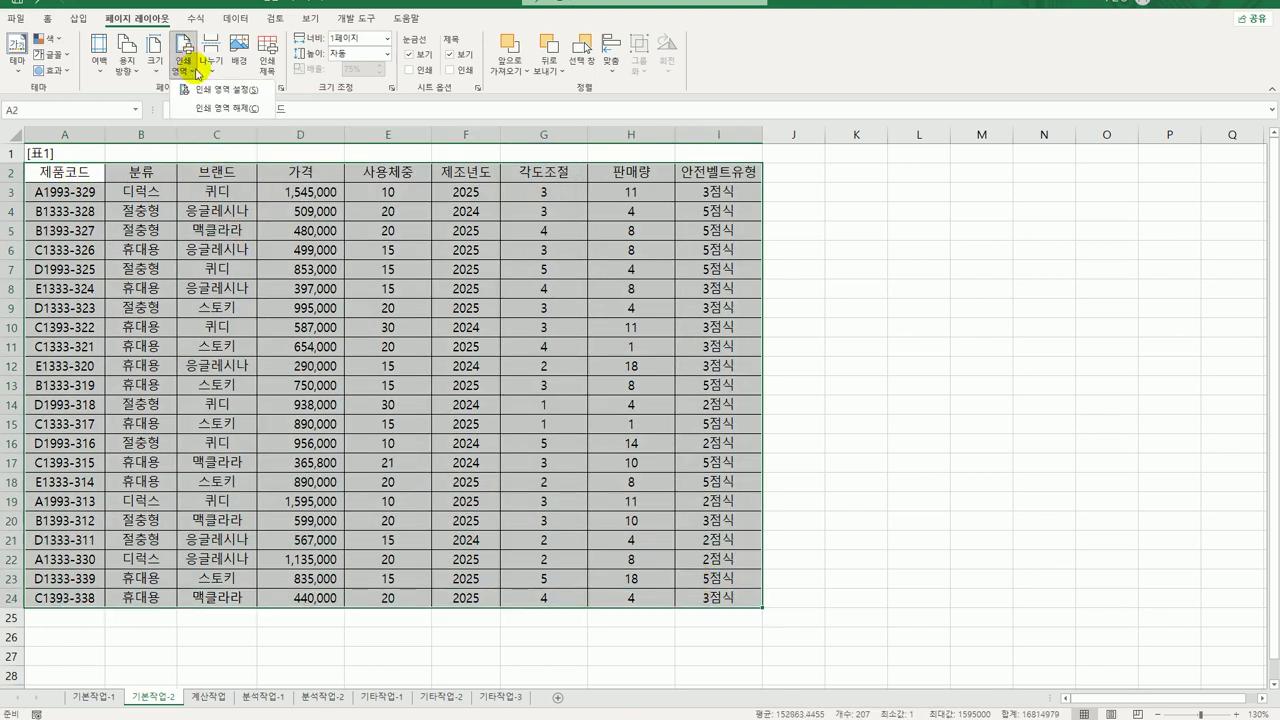
click(204, 90)
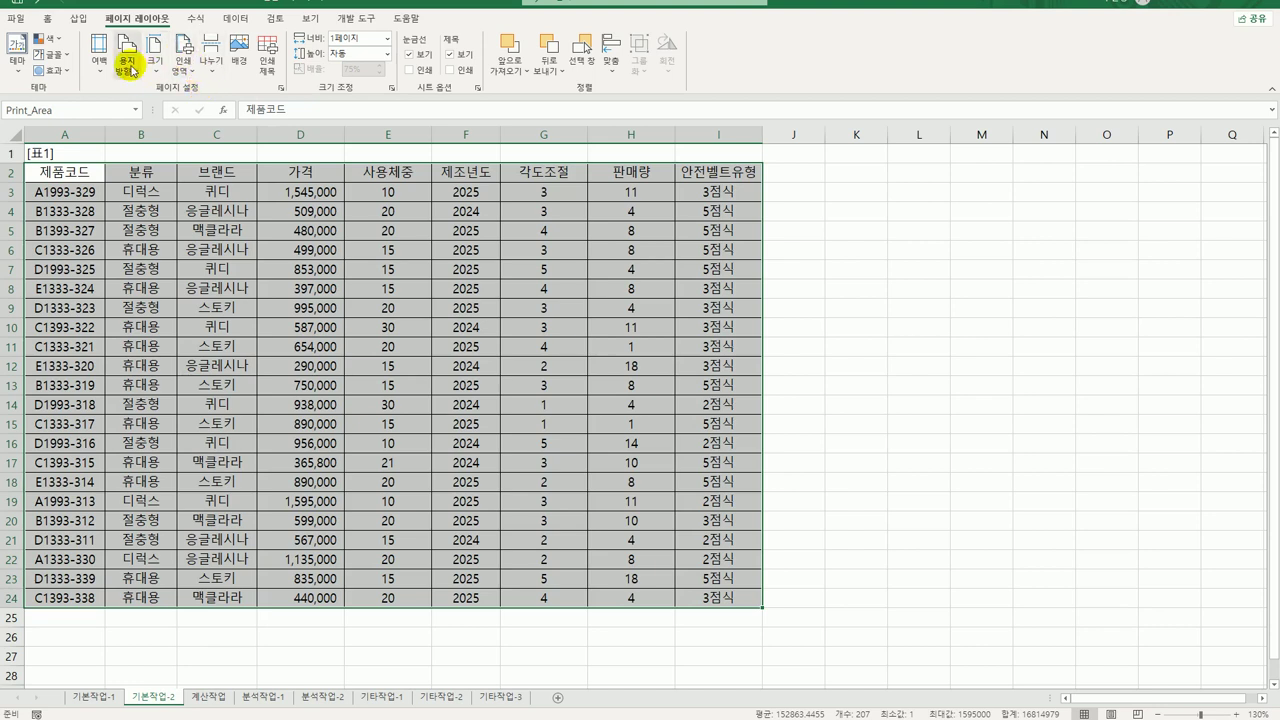
Apply the narrow (좁게) page margins to the 기본작업-2 sheet and check the result in print preview.
click(99, 66)
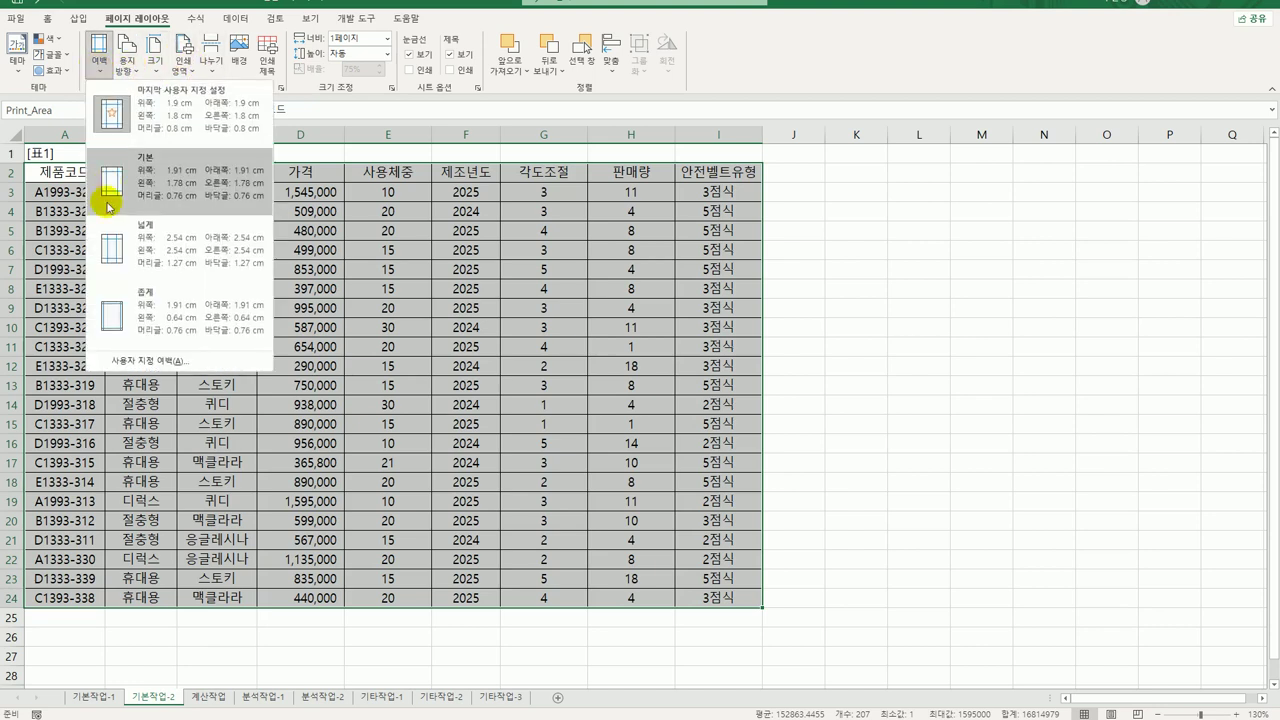
click(127, 316)
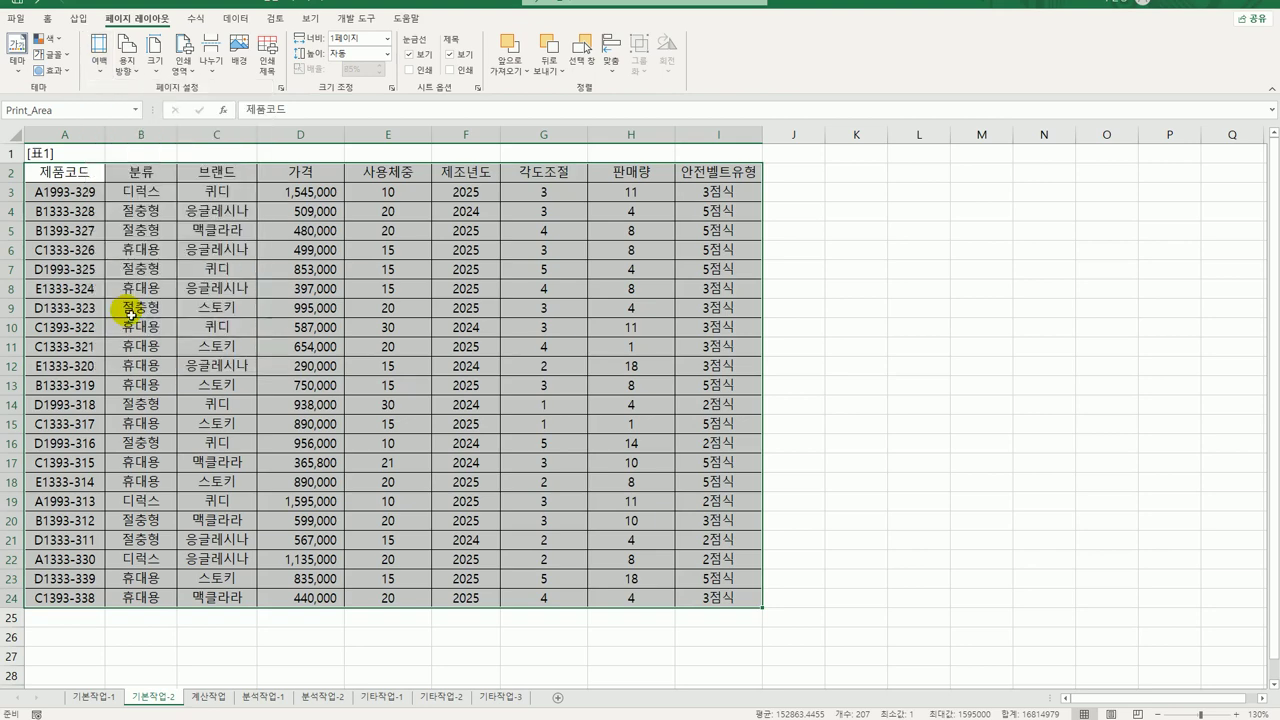
click(981, 481)
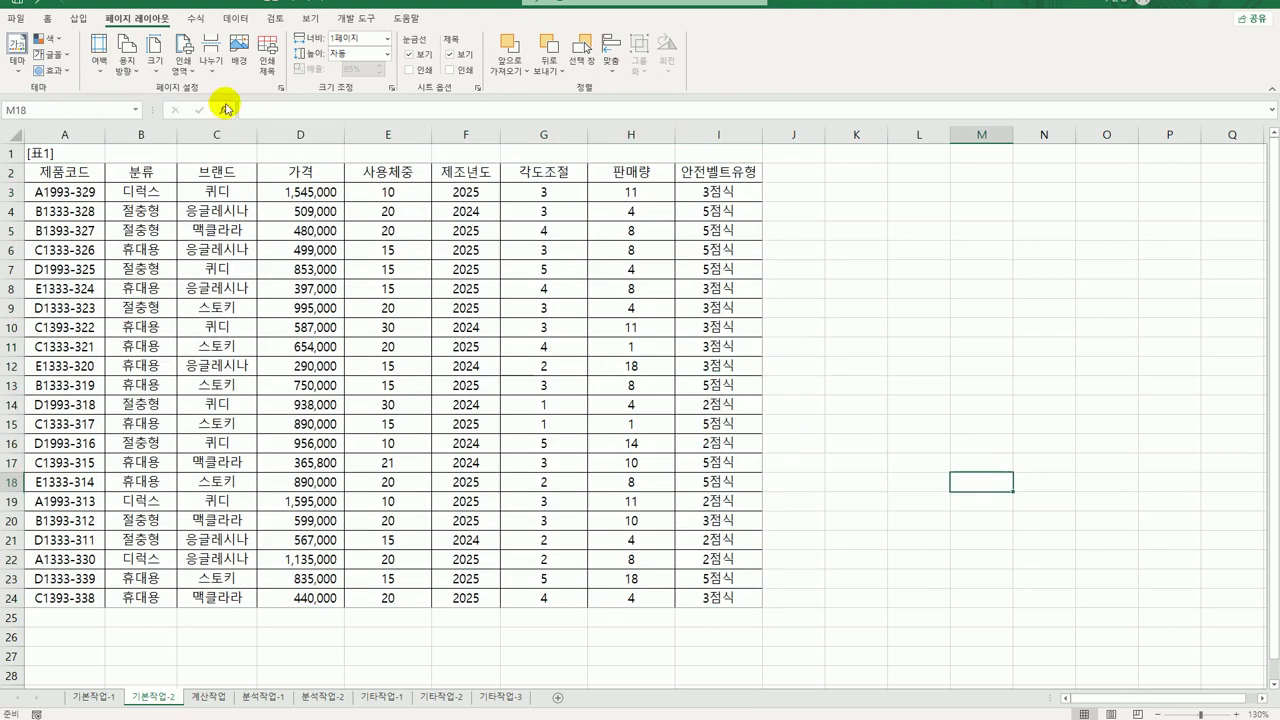
click(33, 24)
click(60, 261)
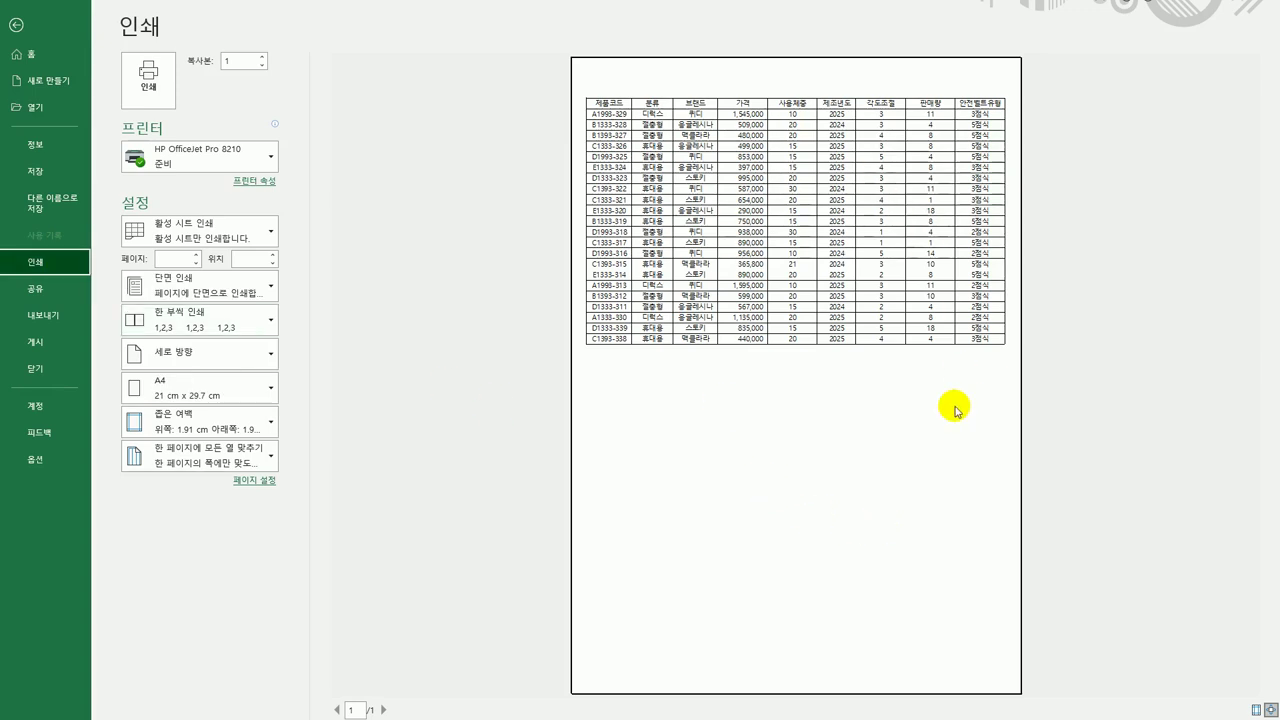
click(16, 27)
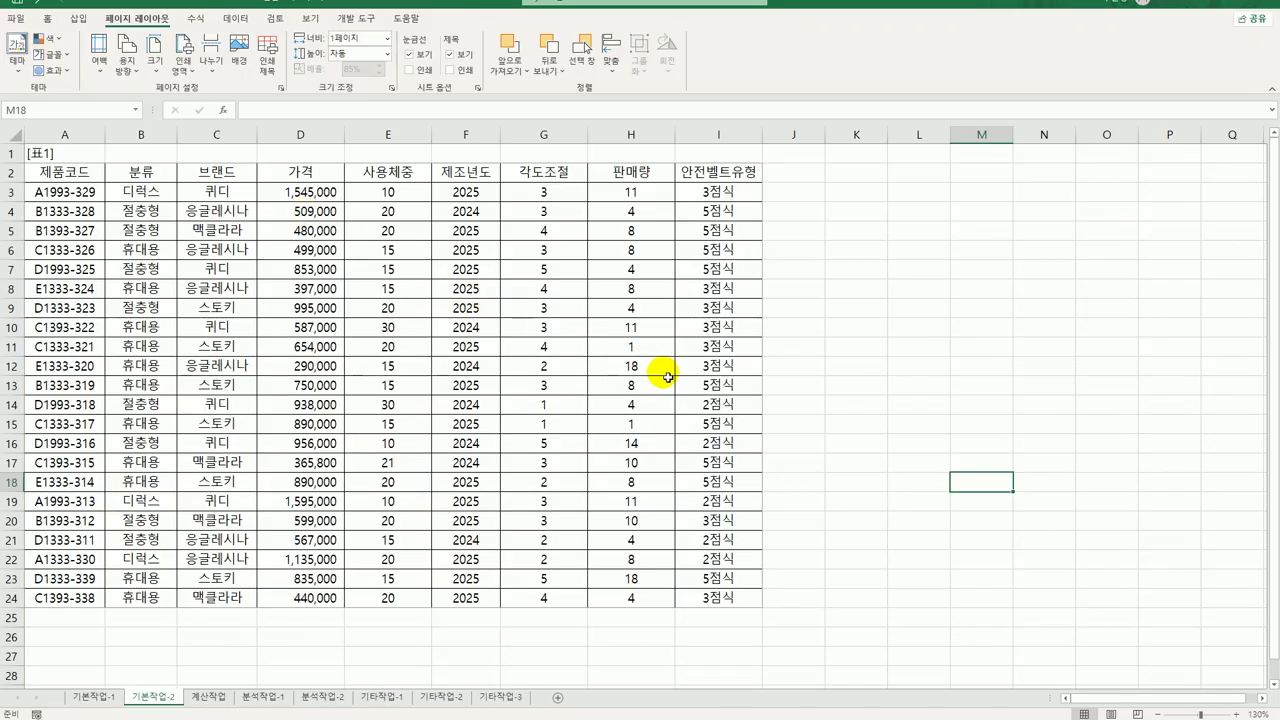
Open the 계산작업 sheet and examine the 판매금액 and 가격 columns in 표1 and the discount rates by year in 표2.
click(207, 698)
click(640, 218)
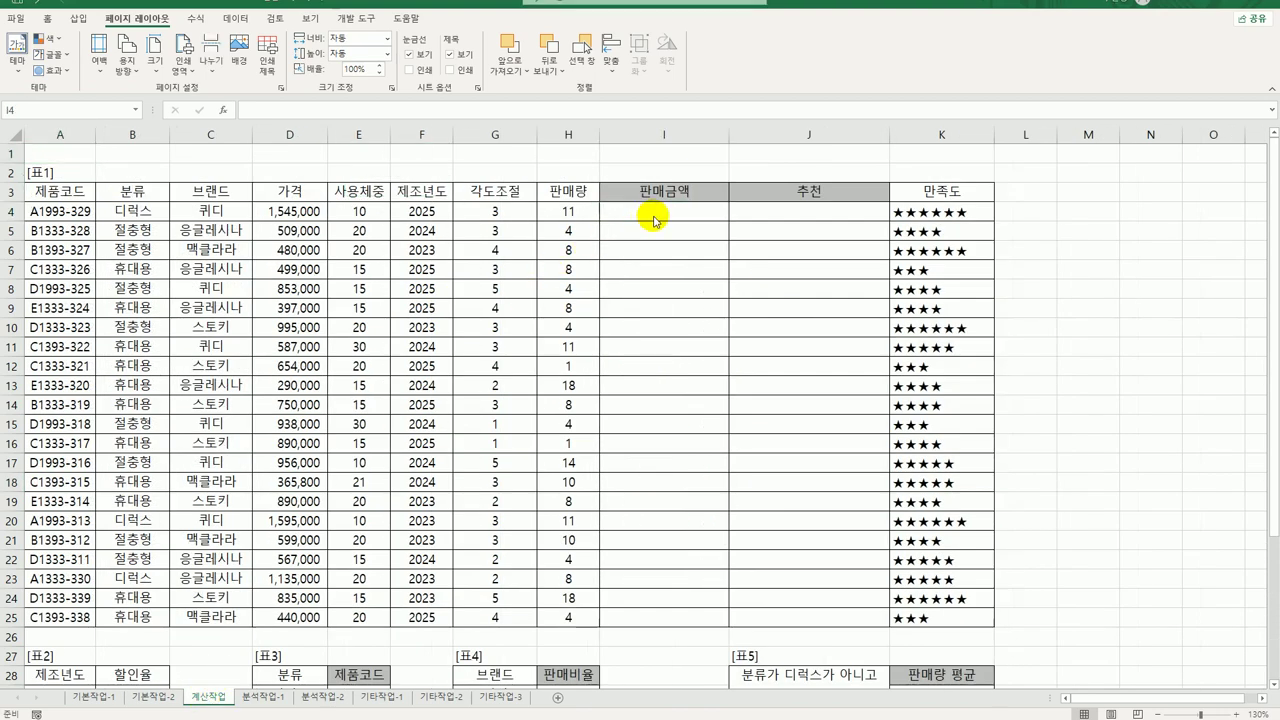
click(657, 220)
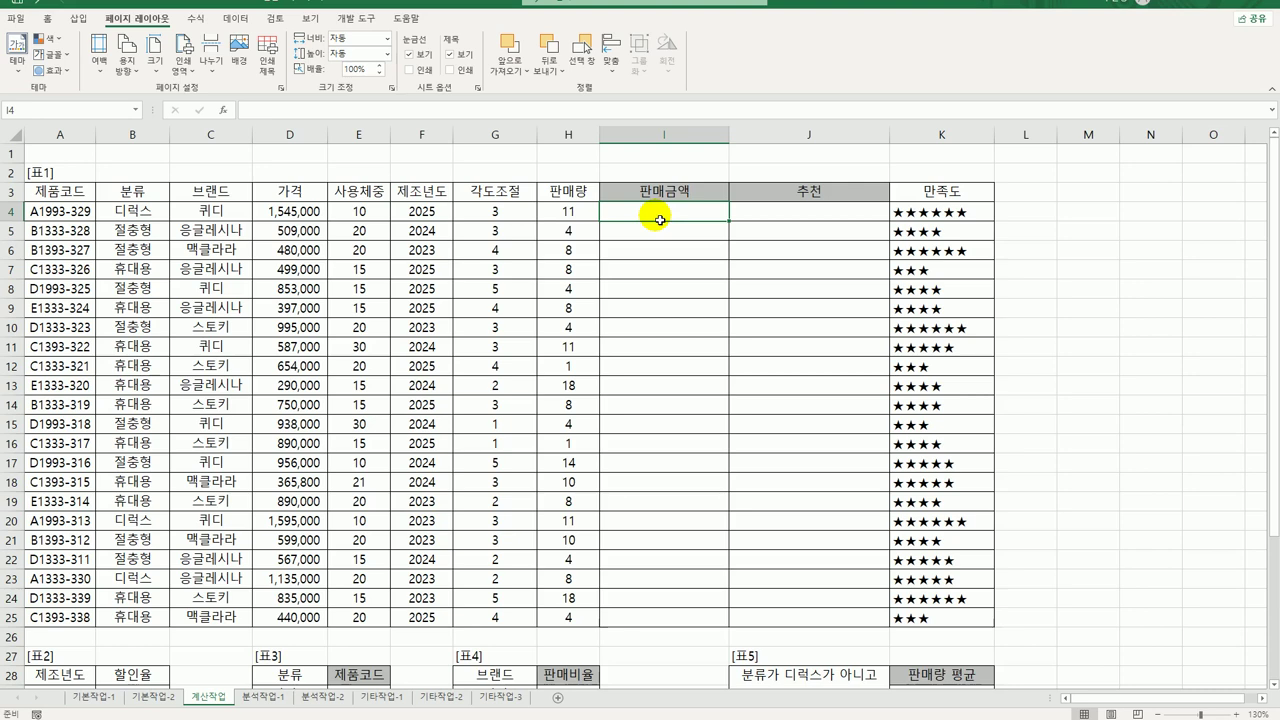
click(305, 217)
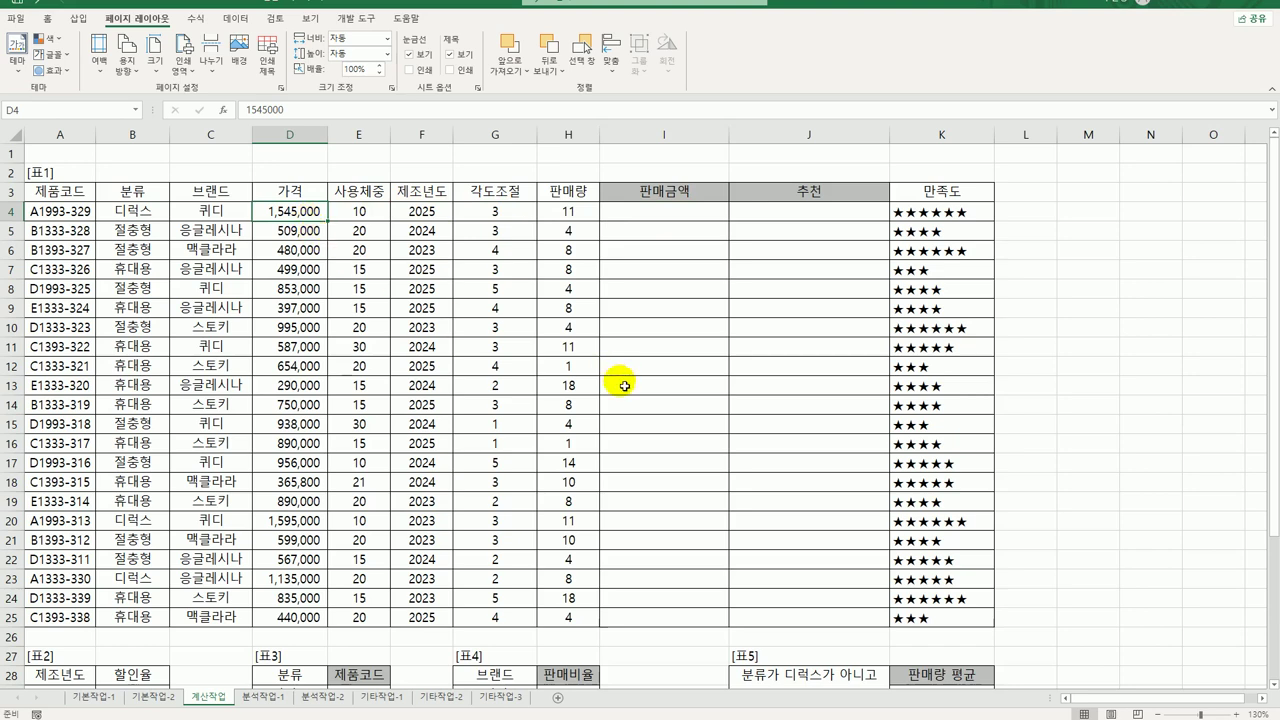
scroll(622, 389, down, 3)
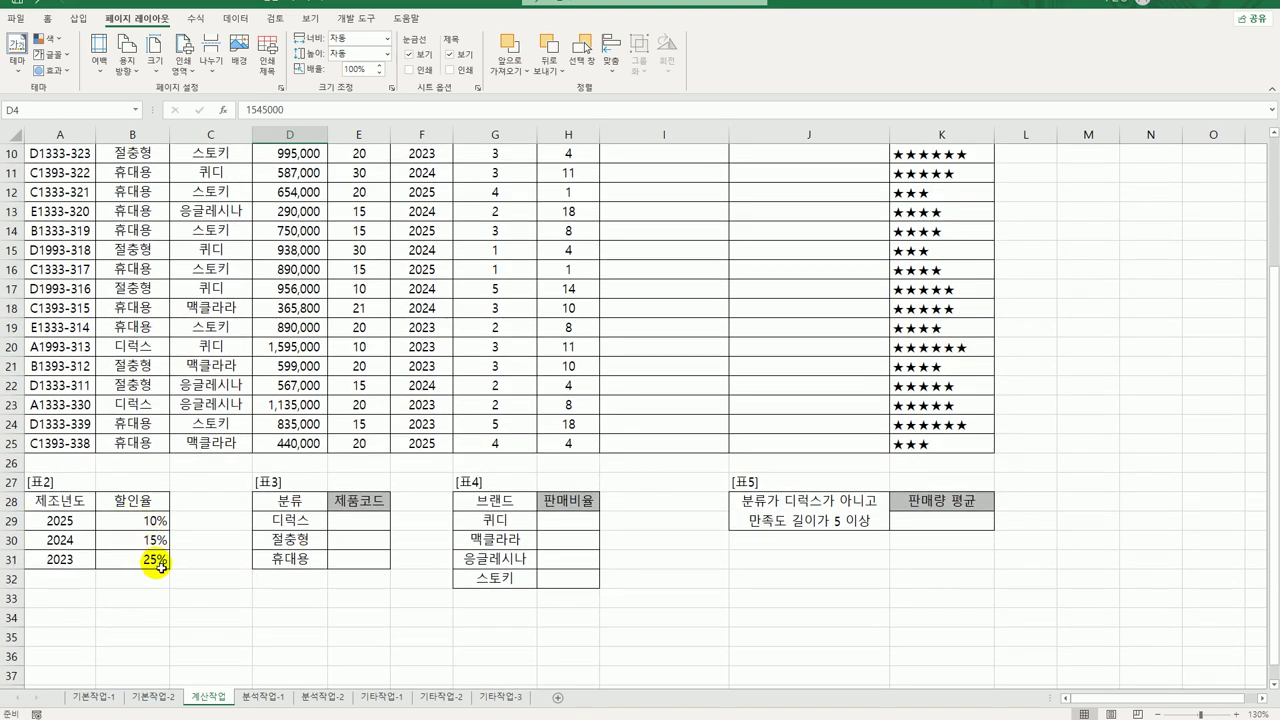
scroll(290, 480, up, 3)
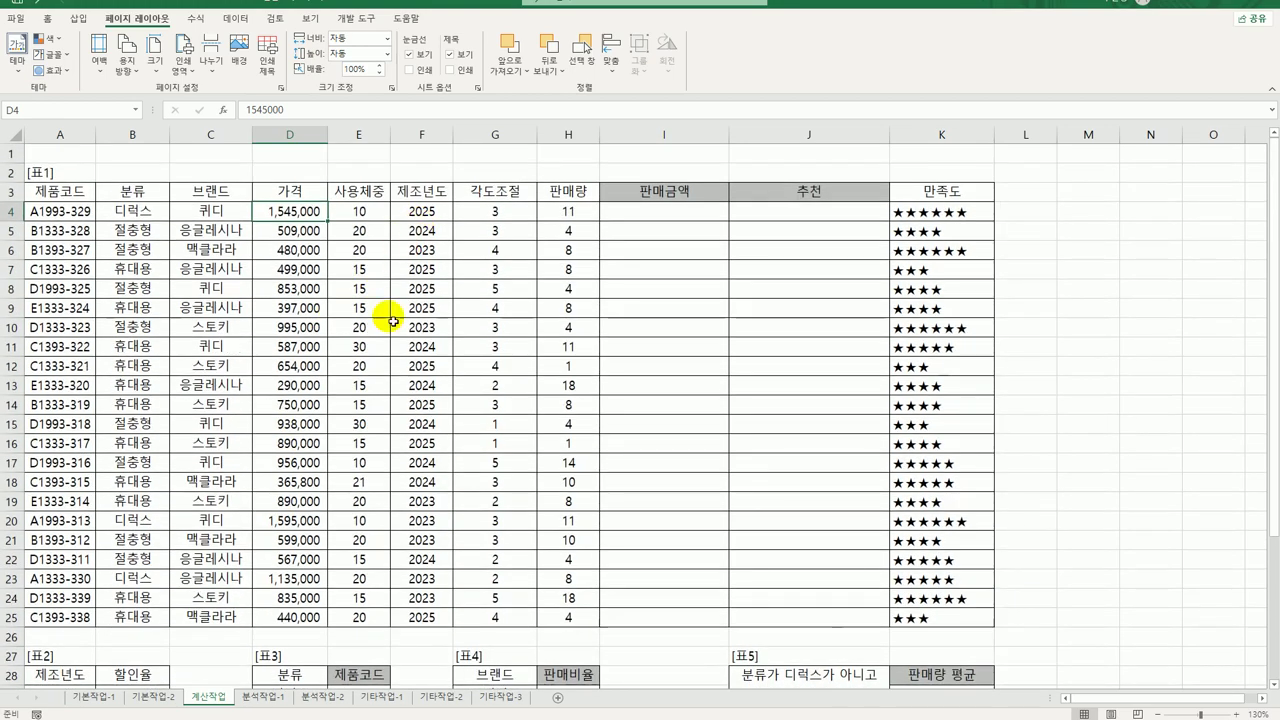
scroll(340, 390, down, 3)
scroll(150, 545, up, 3)
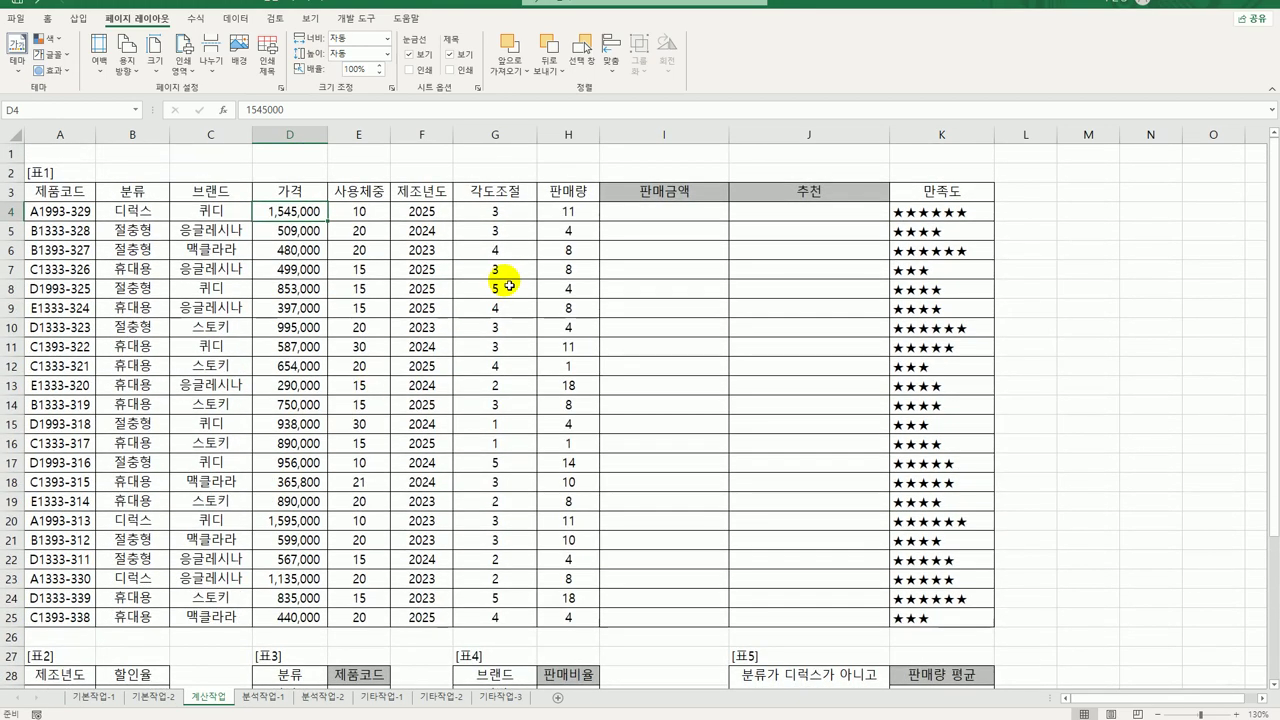
Start a VLOOKUP formula in I4 under 판매금액 with the manufacturing year in F4 as the lookup value.
click(624, 221)
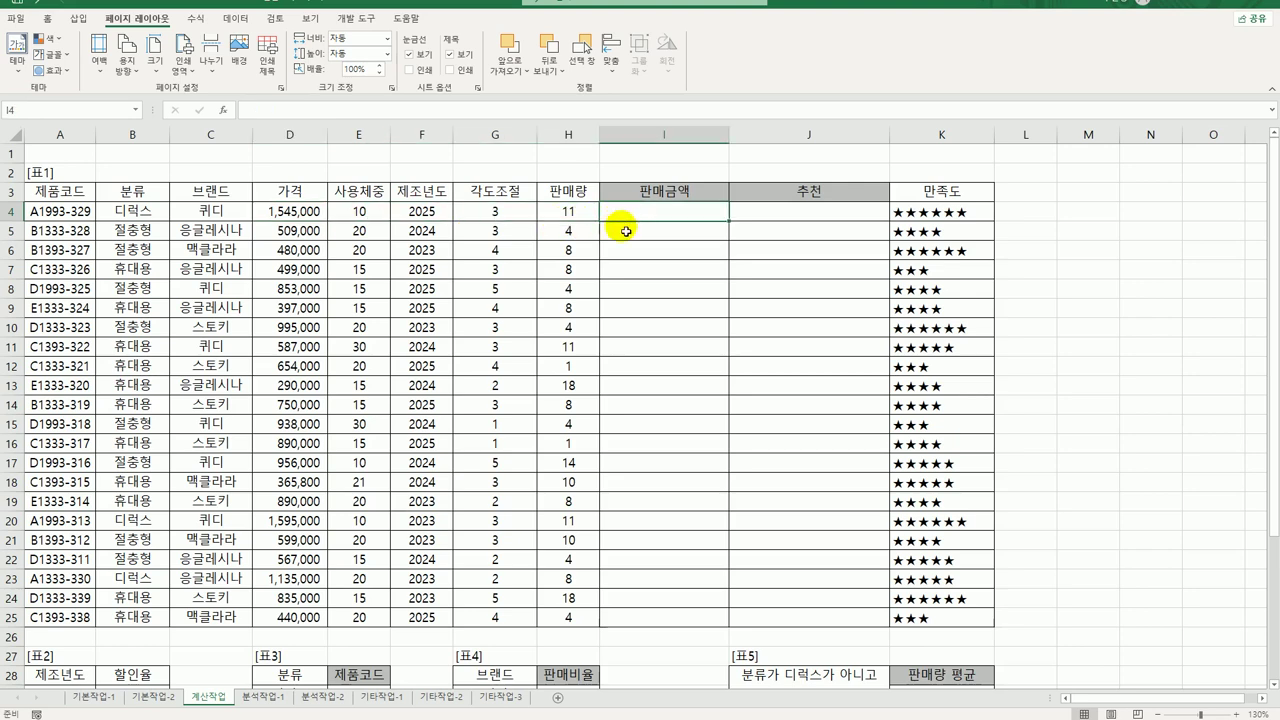
text(=)
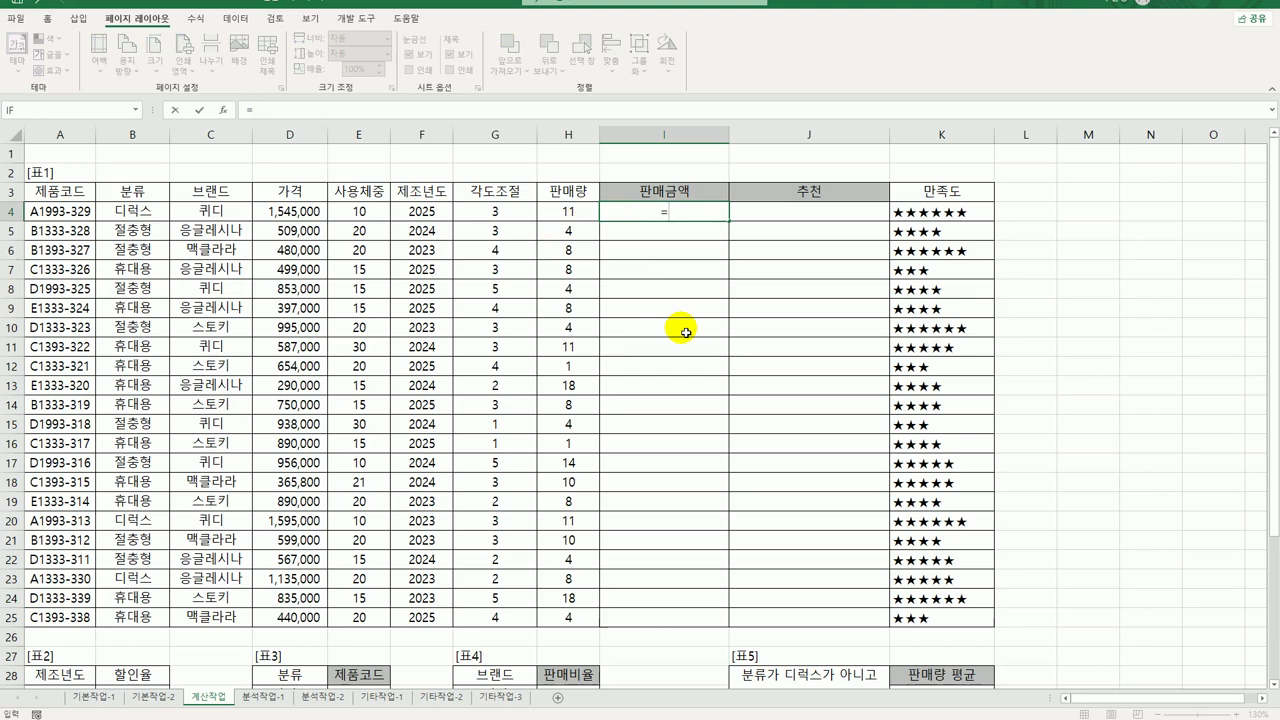
text(ㅍ)
text(vl)
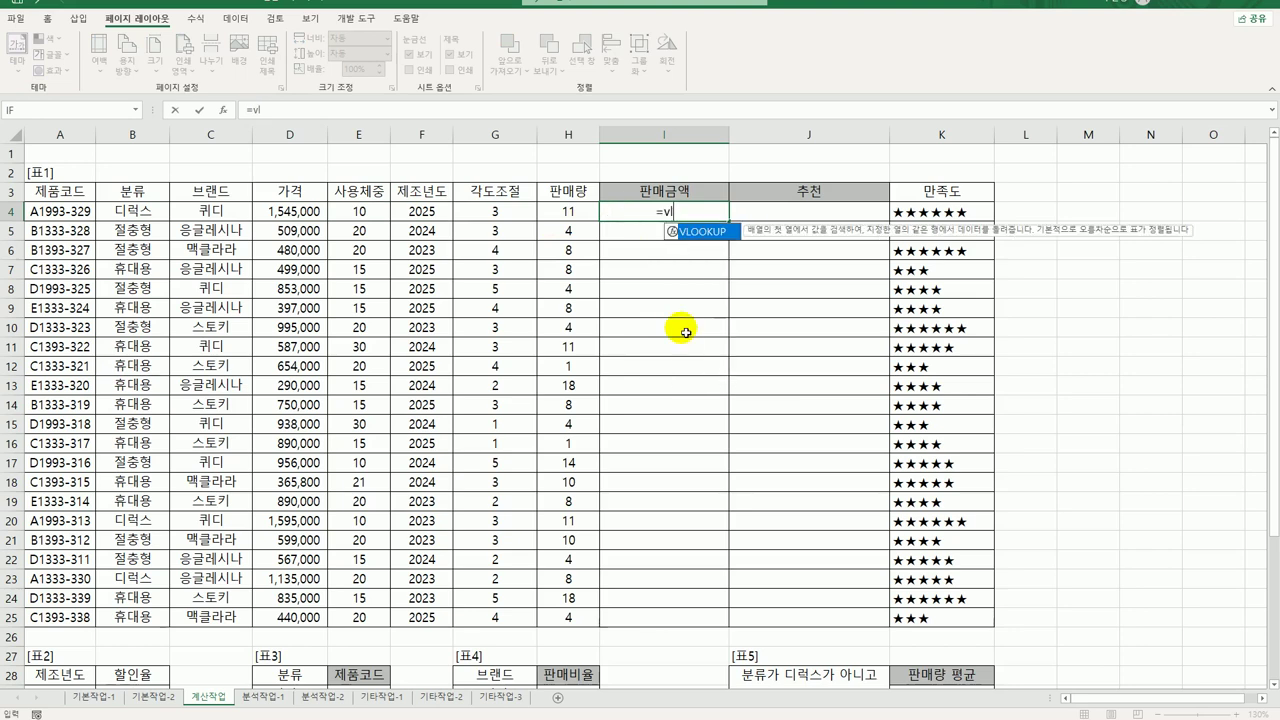
key(Tab)
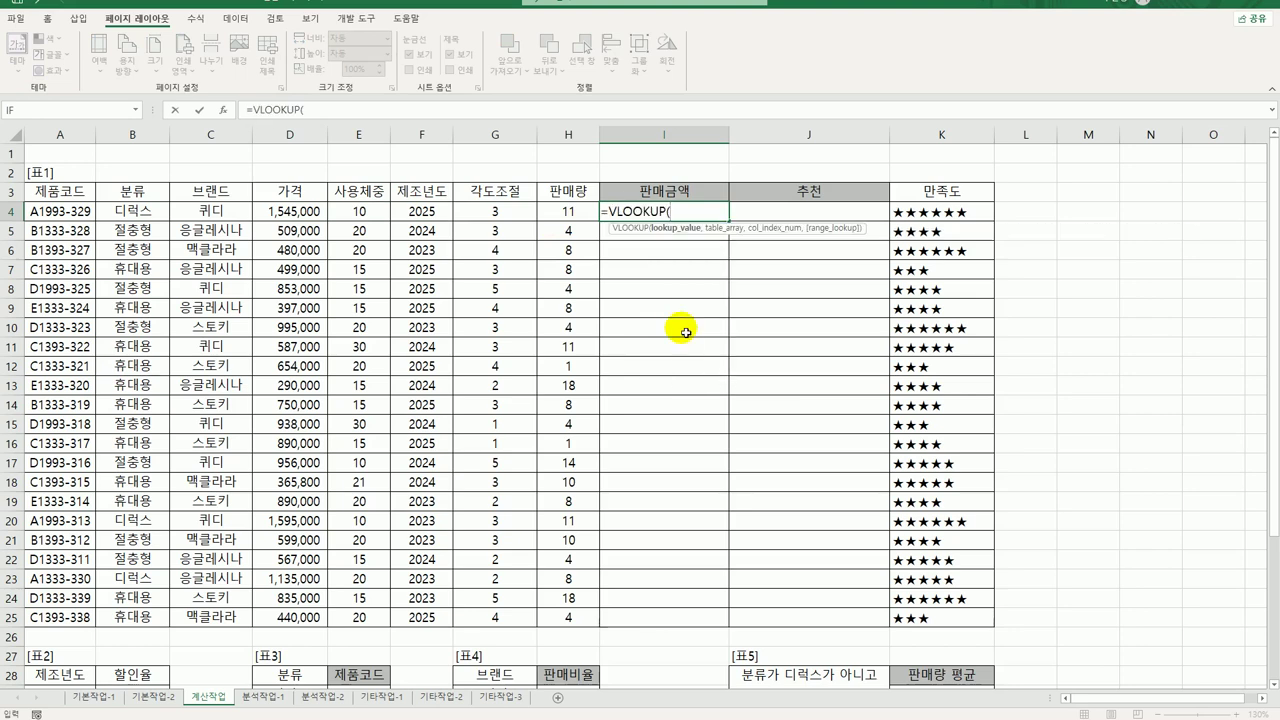
click(421, 213)
text(,)
Add the 표2 range as the VLOOKUP table array with absolute references, $A$29:$B$31.
scroll(360, 470, down, 3)
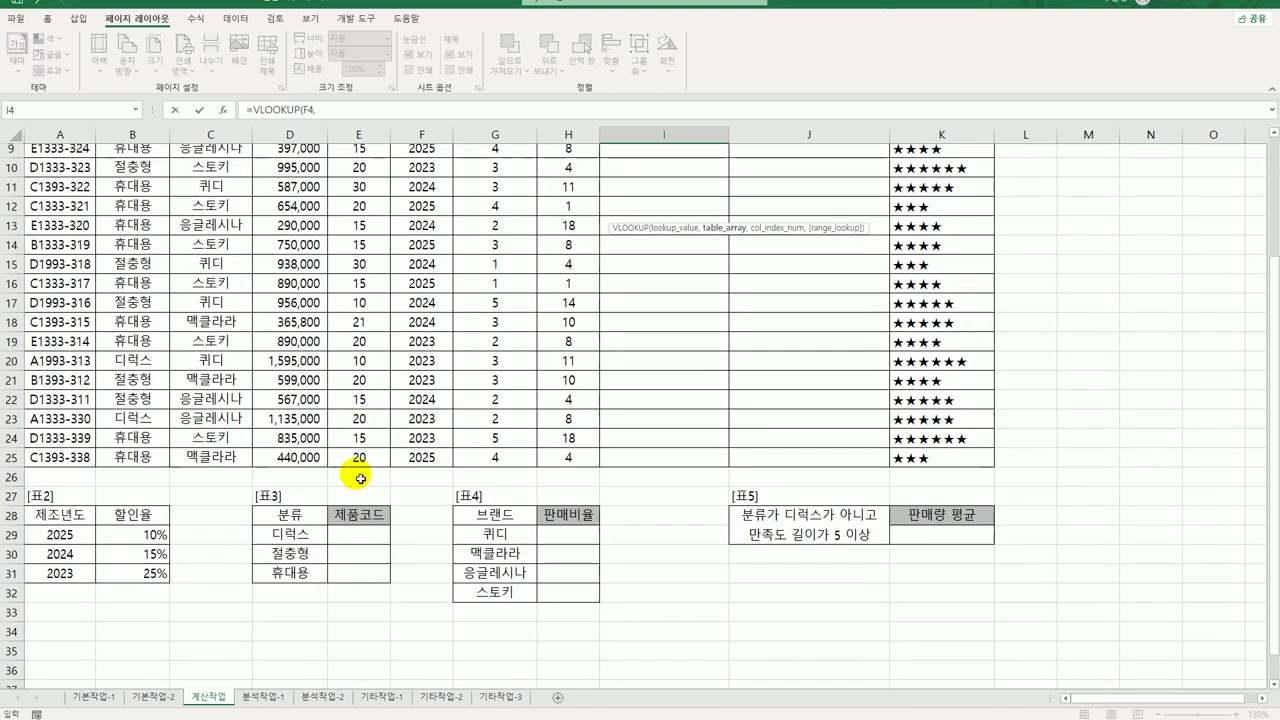
click(78, 524)
drag(78, 524, 125, 558)
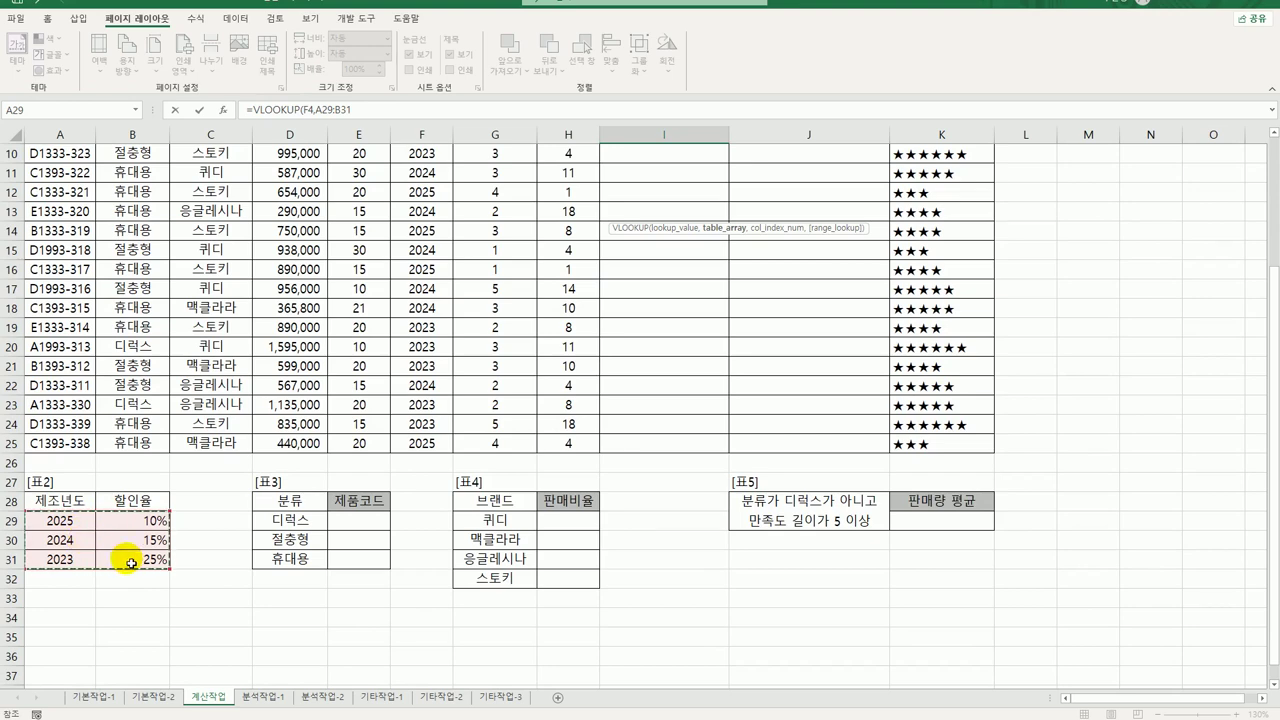
key(F4)
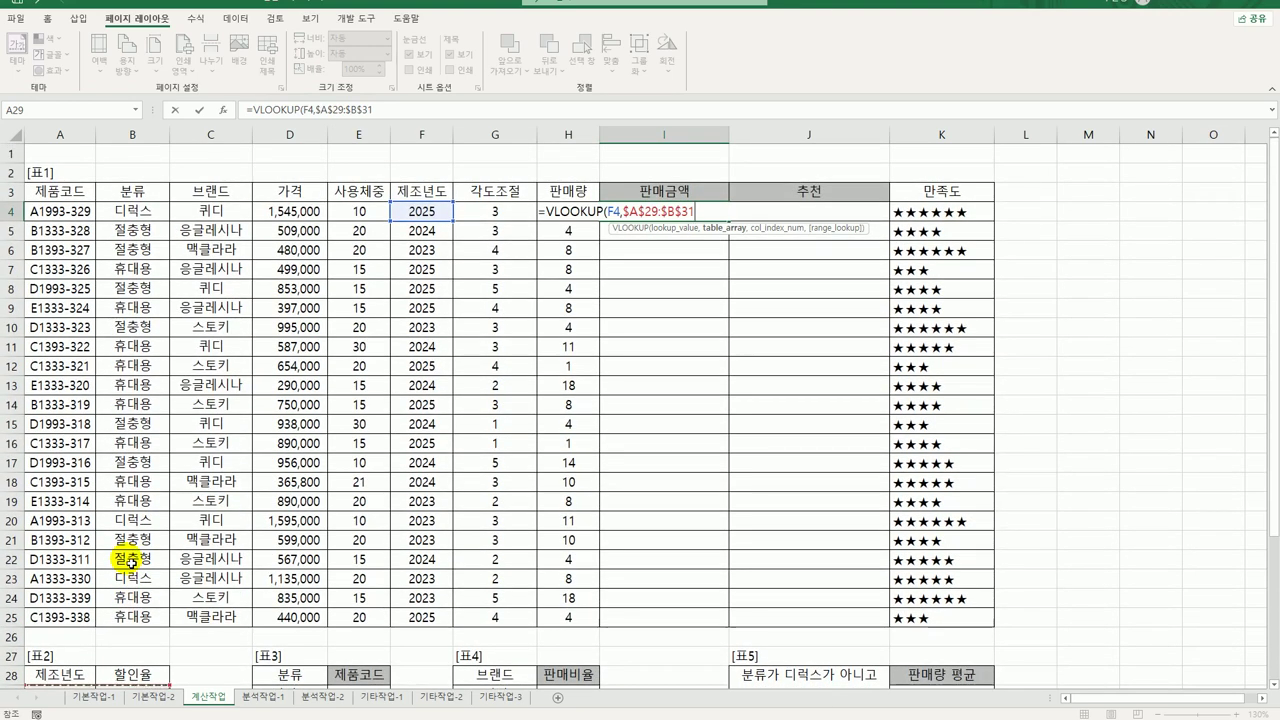
text(,)
Complete the VLOOKUP formula in I4 with column index 2 and FALSE for an exact match, and enter it.
scroll(89, 500, down, 3)
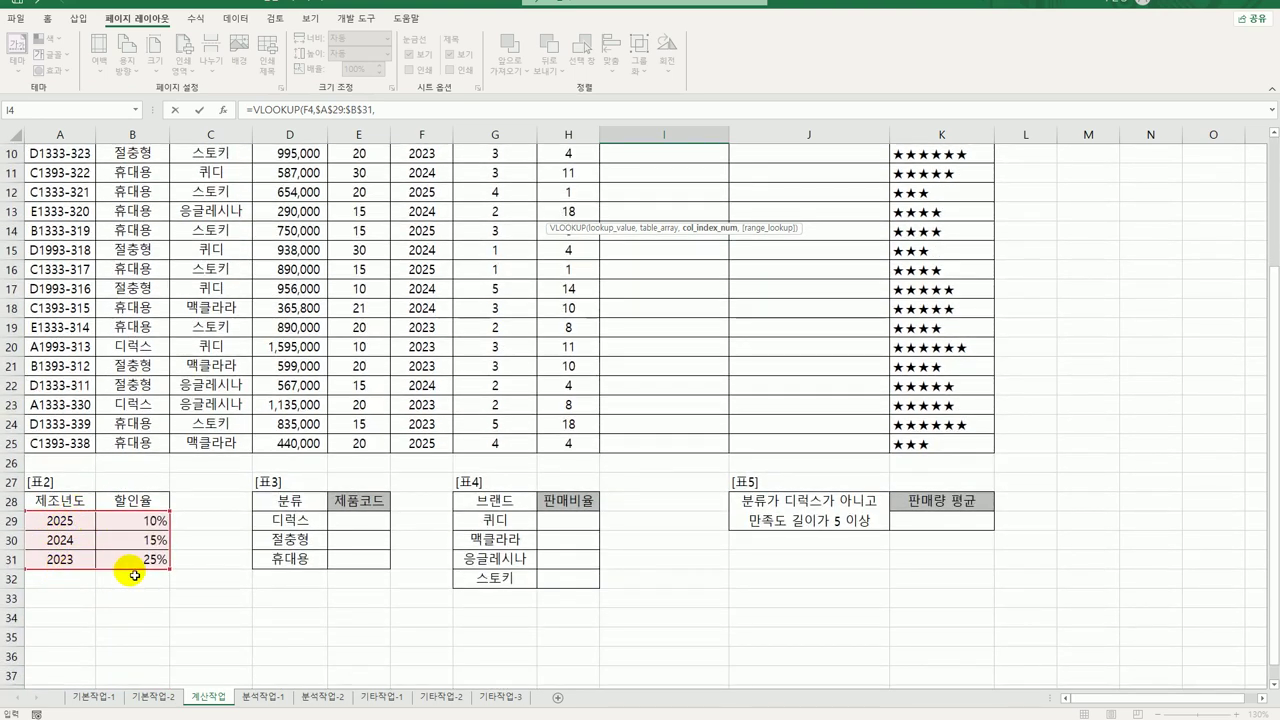
text(2)
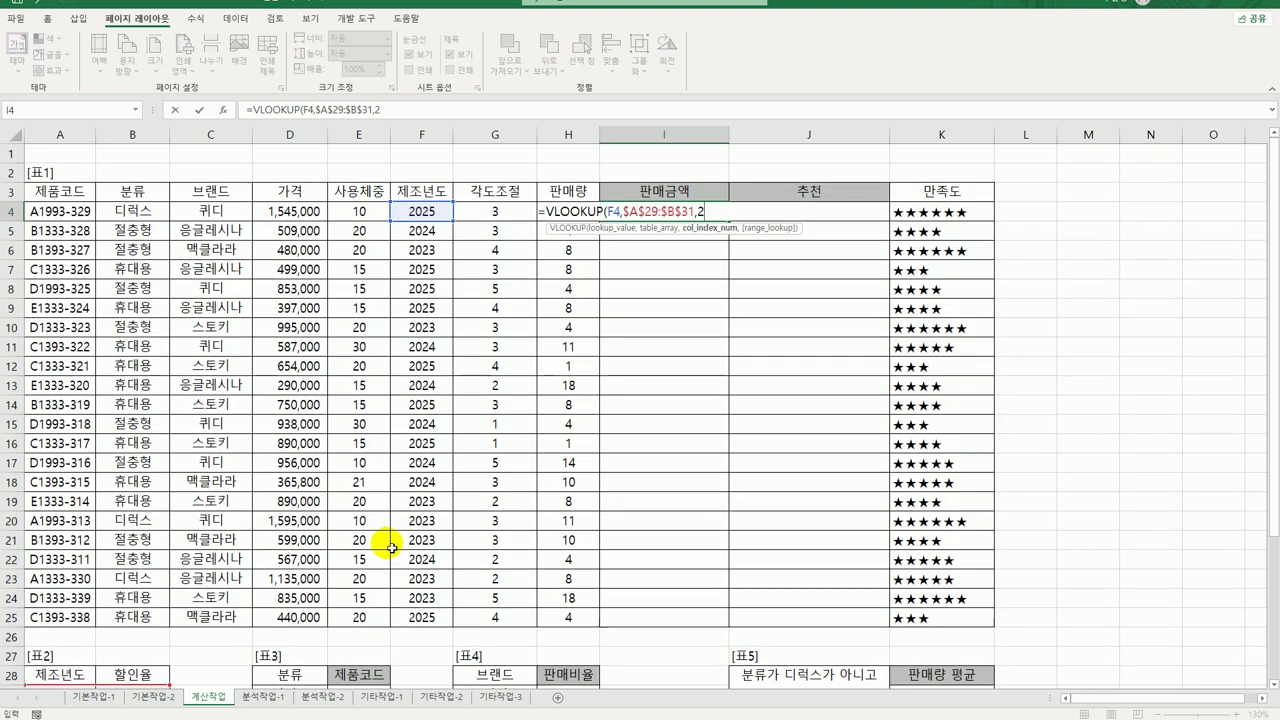
text(,)
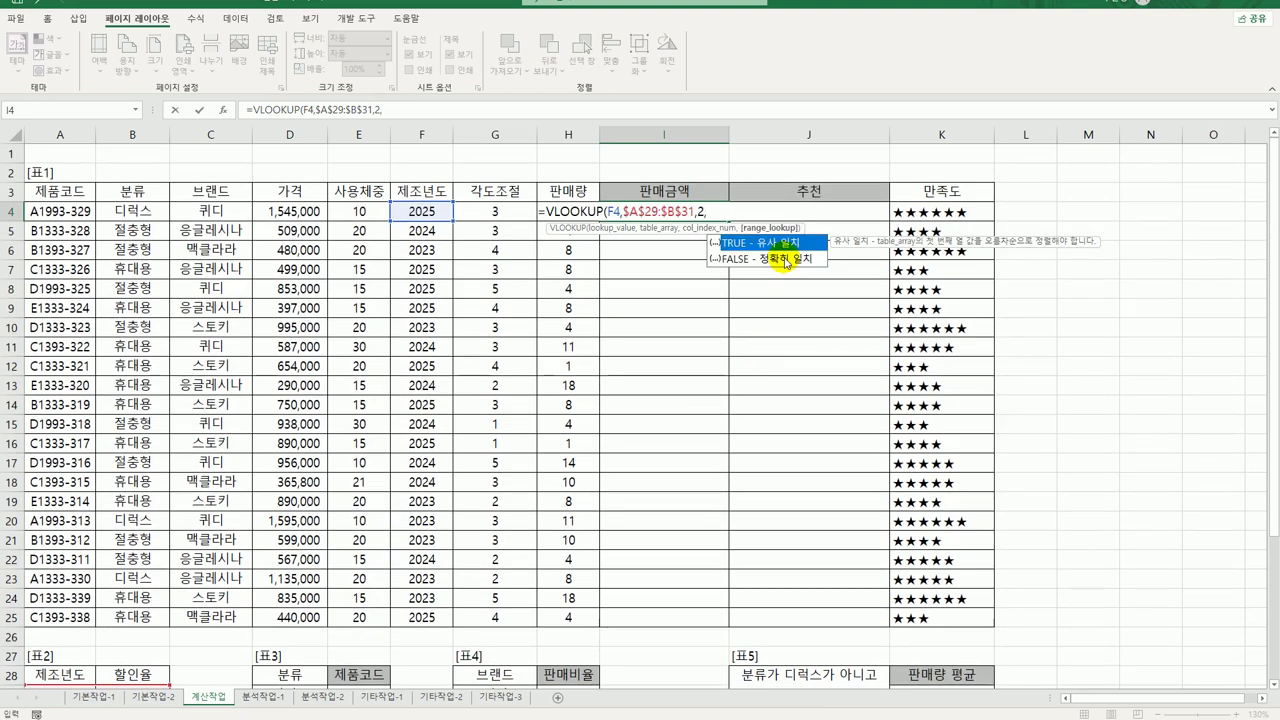
click(785, 260)
double_click(785, 260)
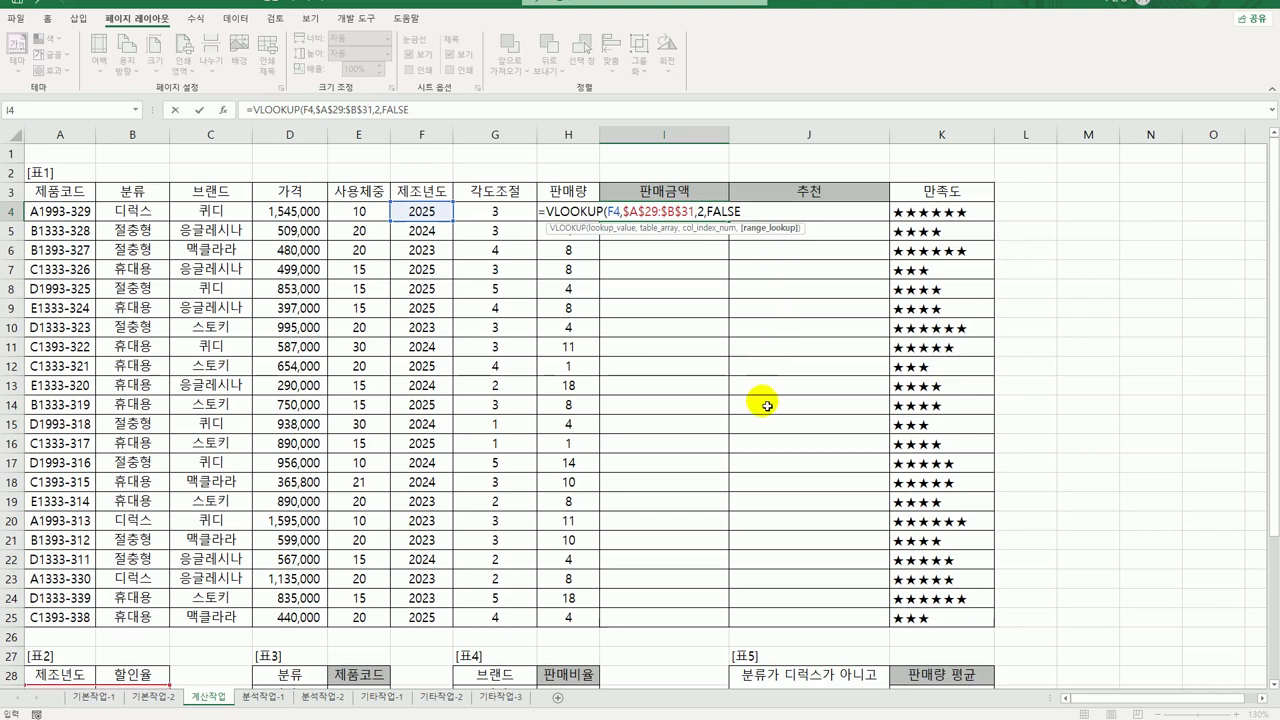
key(Return)
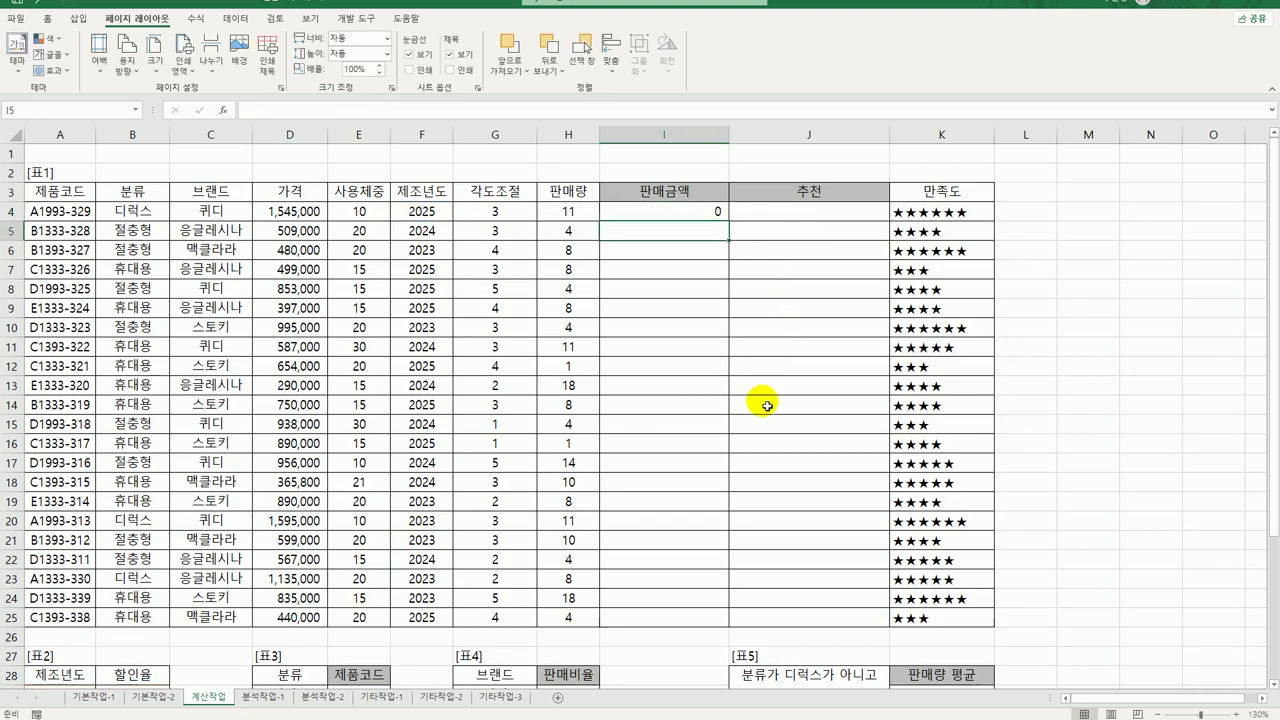
Change the number format of cell I4 to General (일반).
click(714, 213)
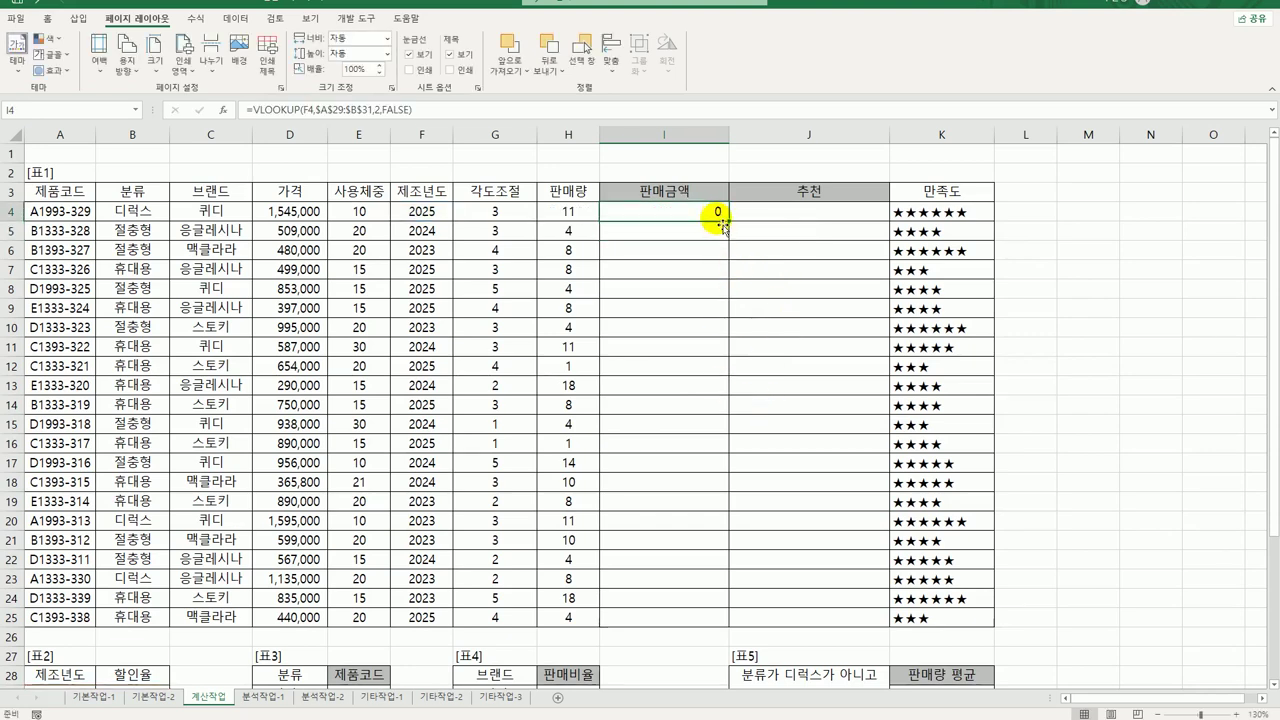
click(47, 26)
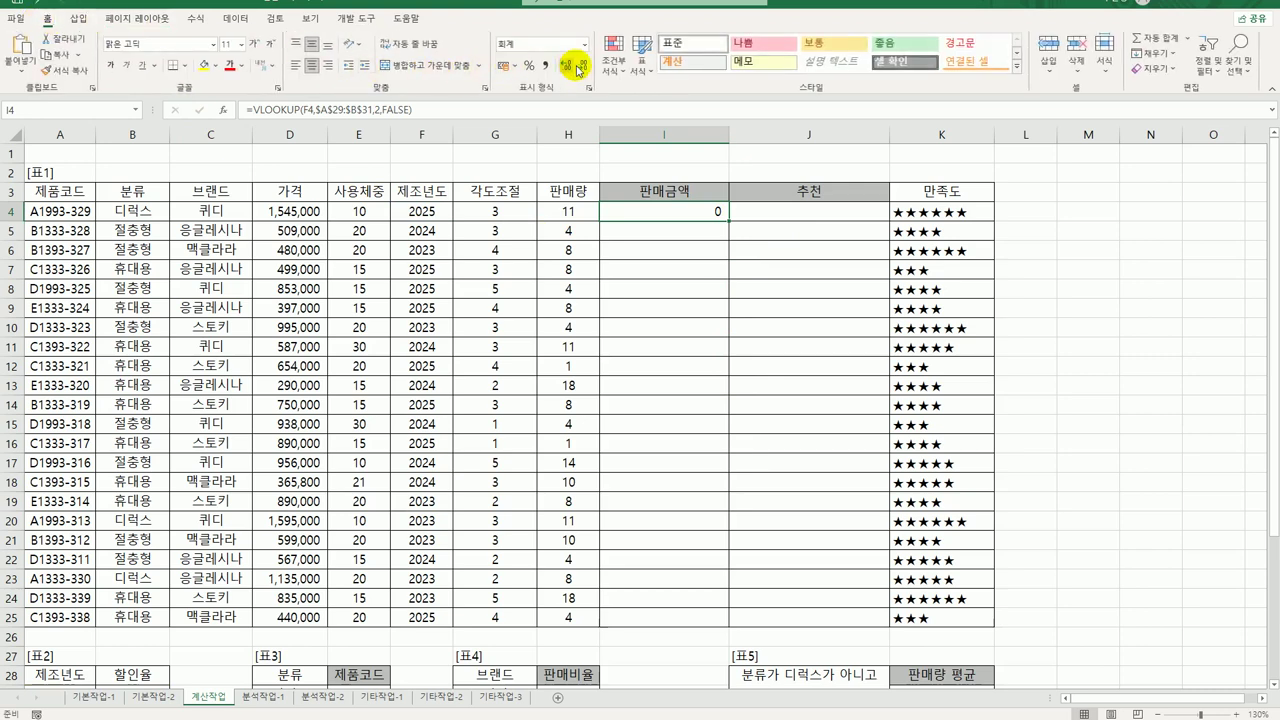
click(584, 45)
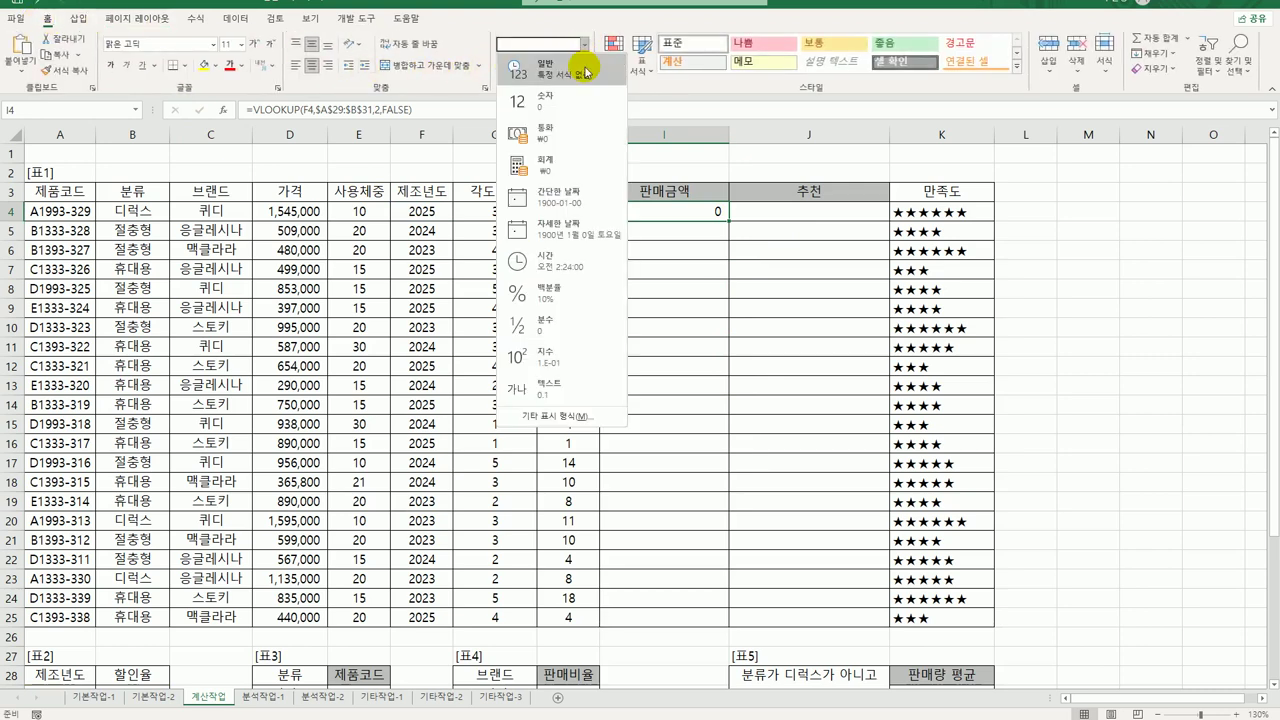
click(578, 56)
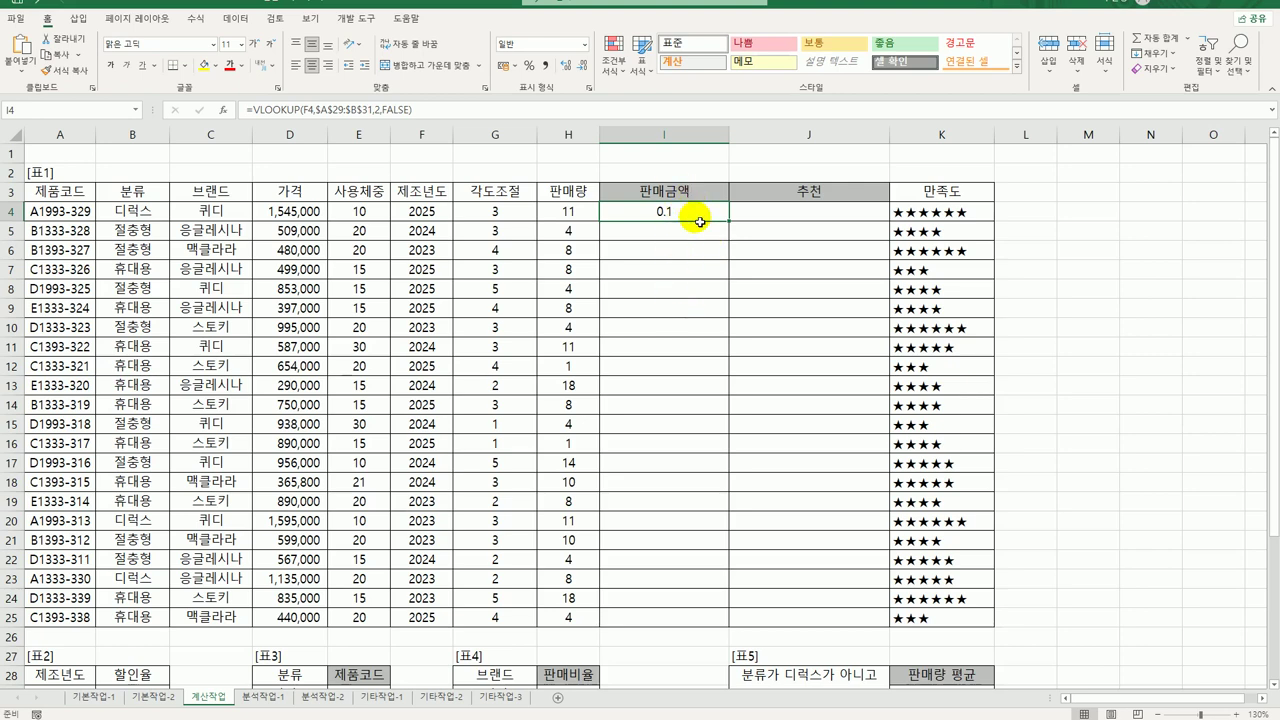
Reapply the General (일반) number format to I4 and check its lookup result against the 할인율 values in 표2.
click(585, 45)
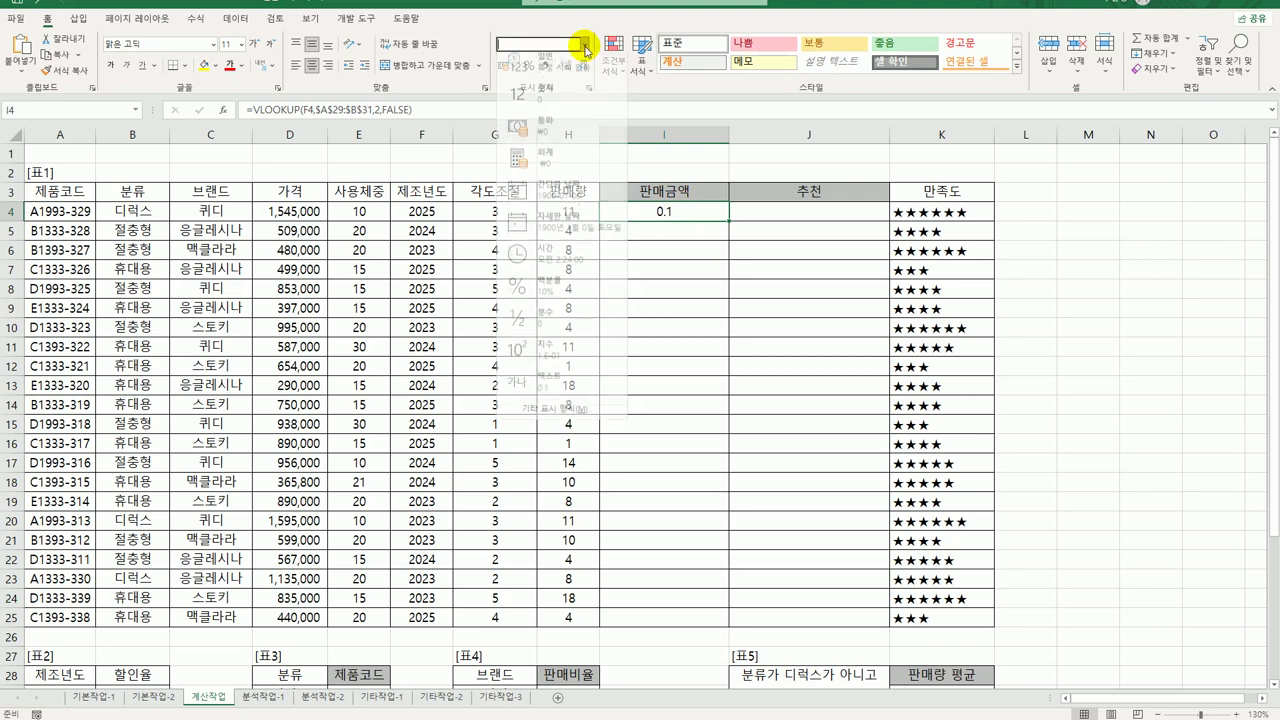
click(565, 63)
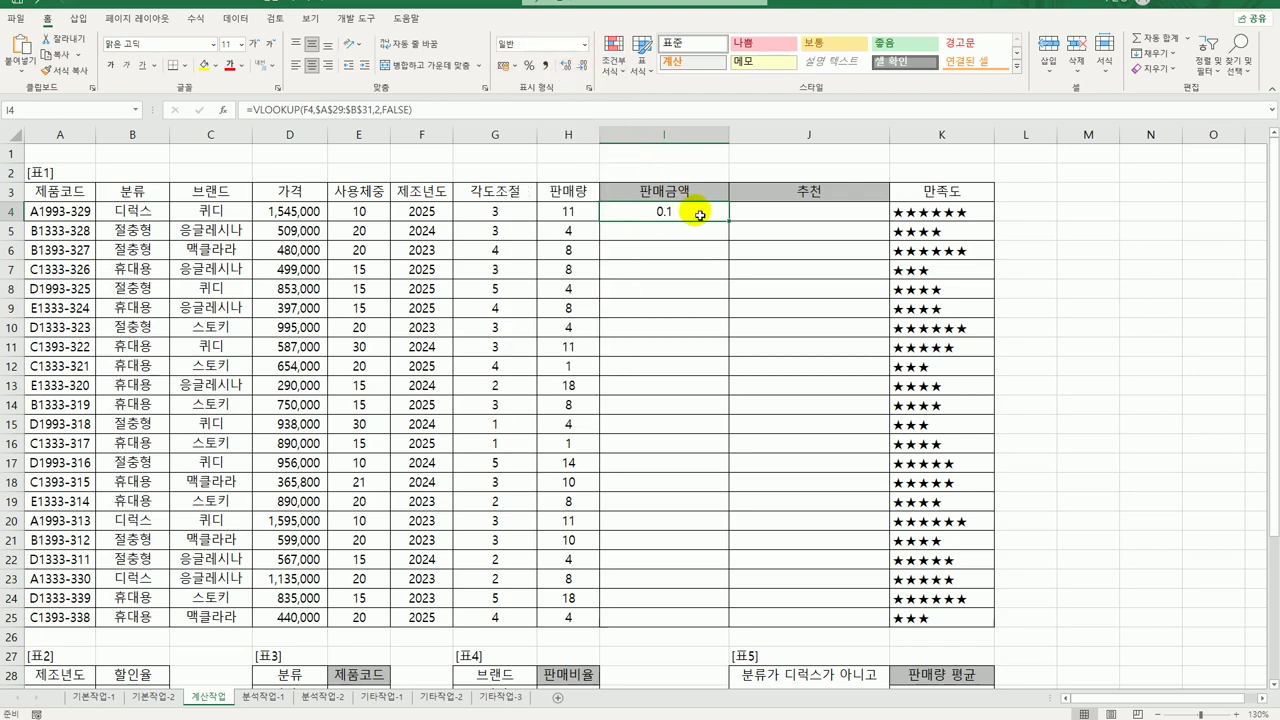
scroll(541, 427, down, 3)
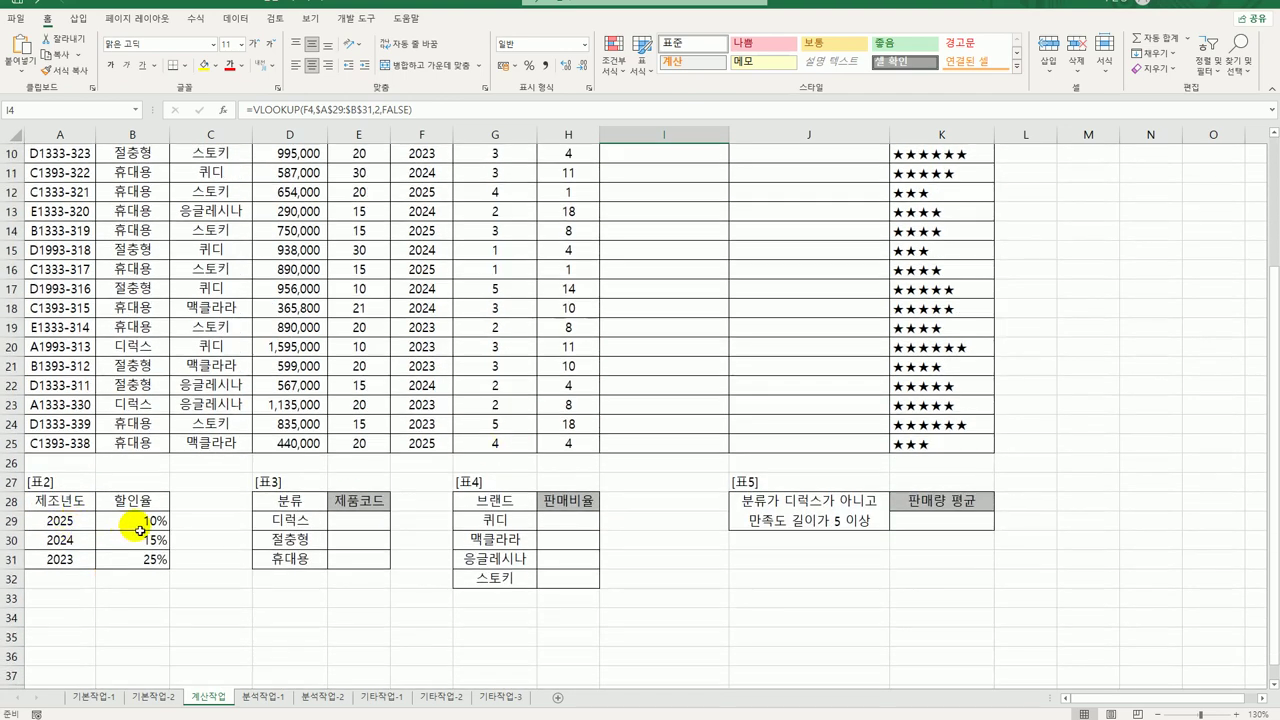
scroll(479, 494, up, 3)
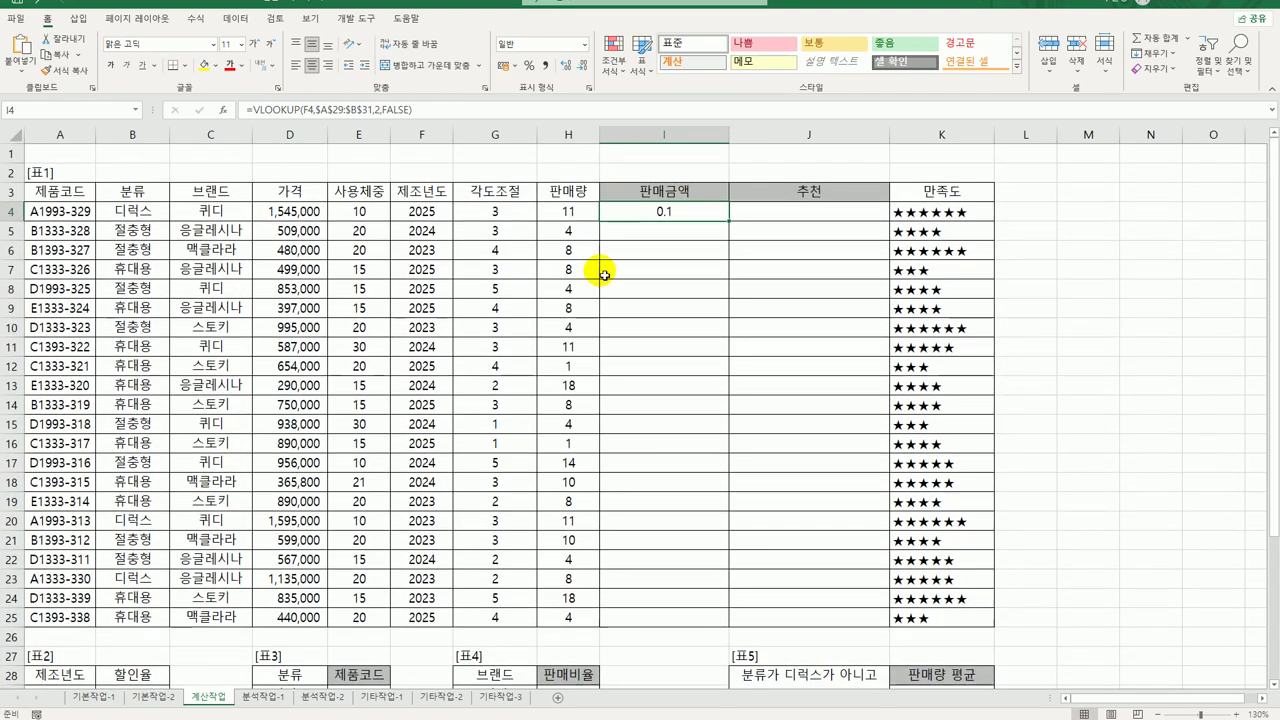
Edit the I4 formula so that D4*(1- precedes the VLOOKUP, applying the discount to the price.
double_click(657, 213)
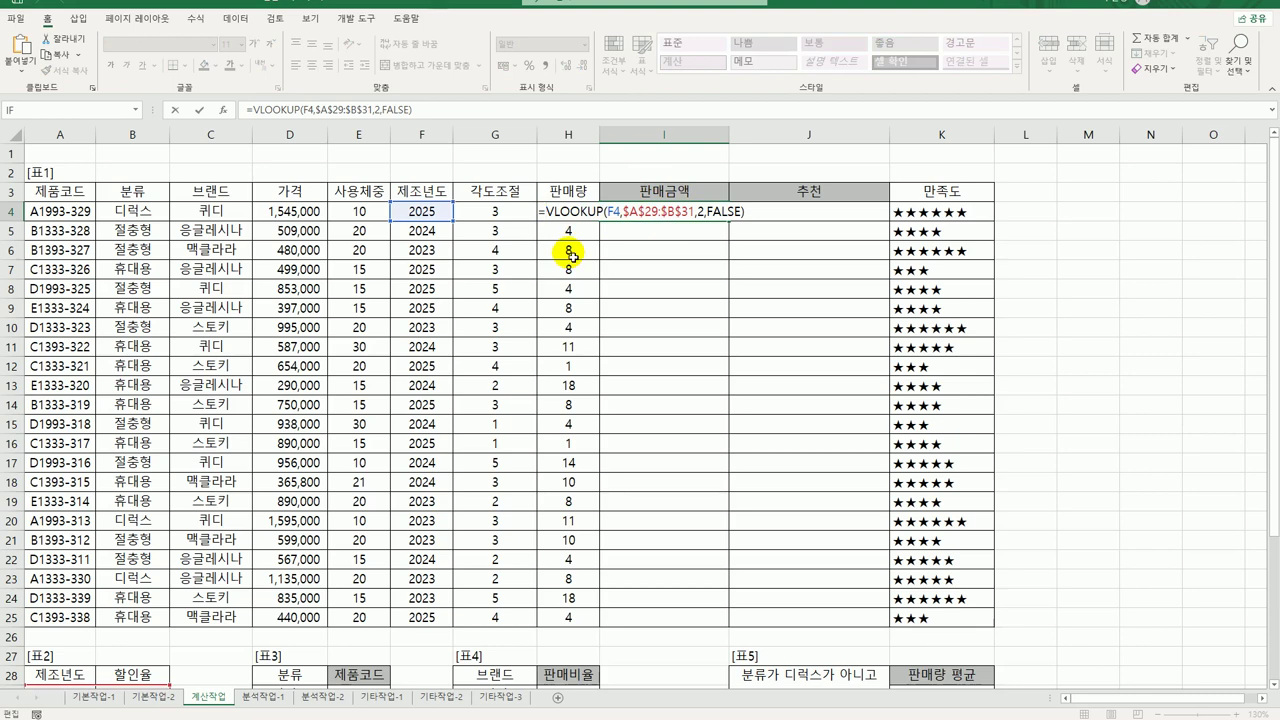
click(288, 212)
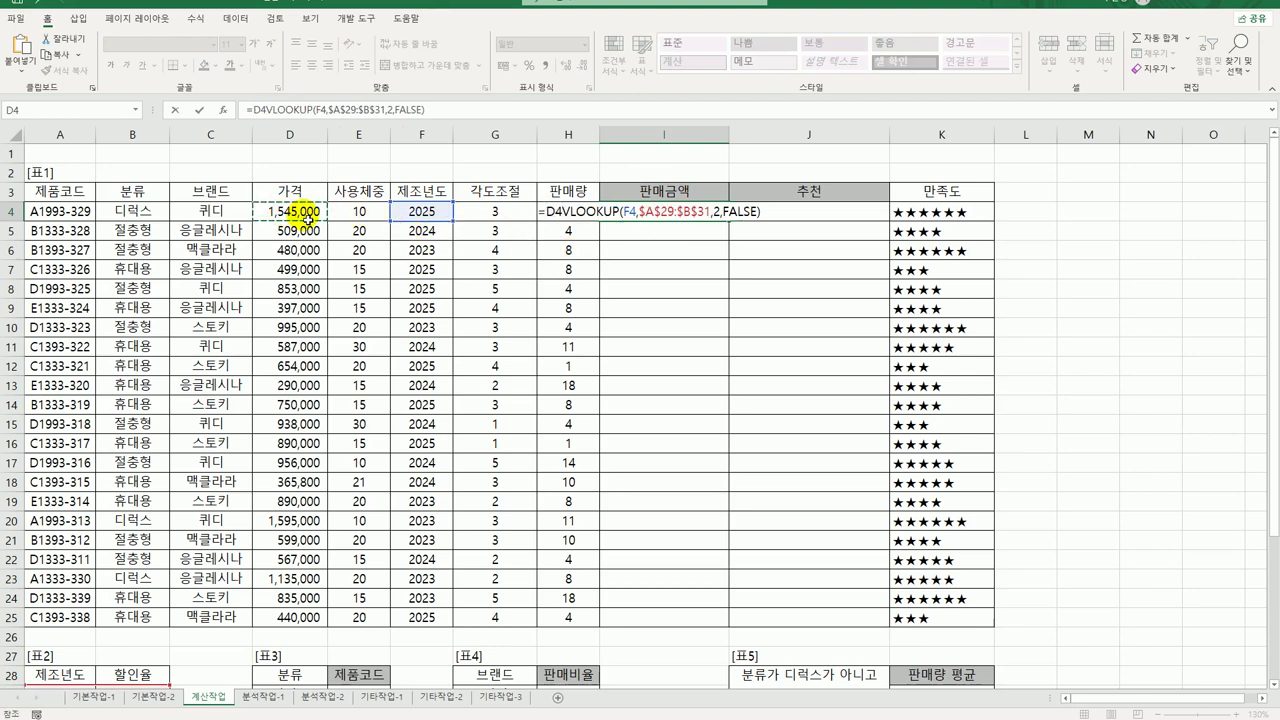
text(*)
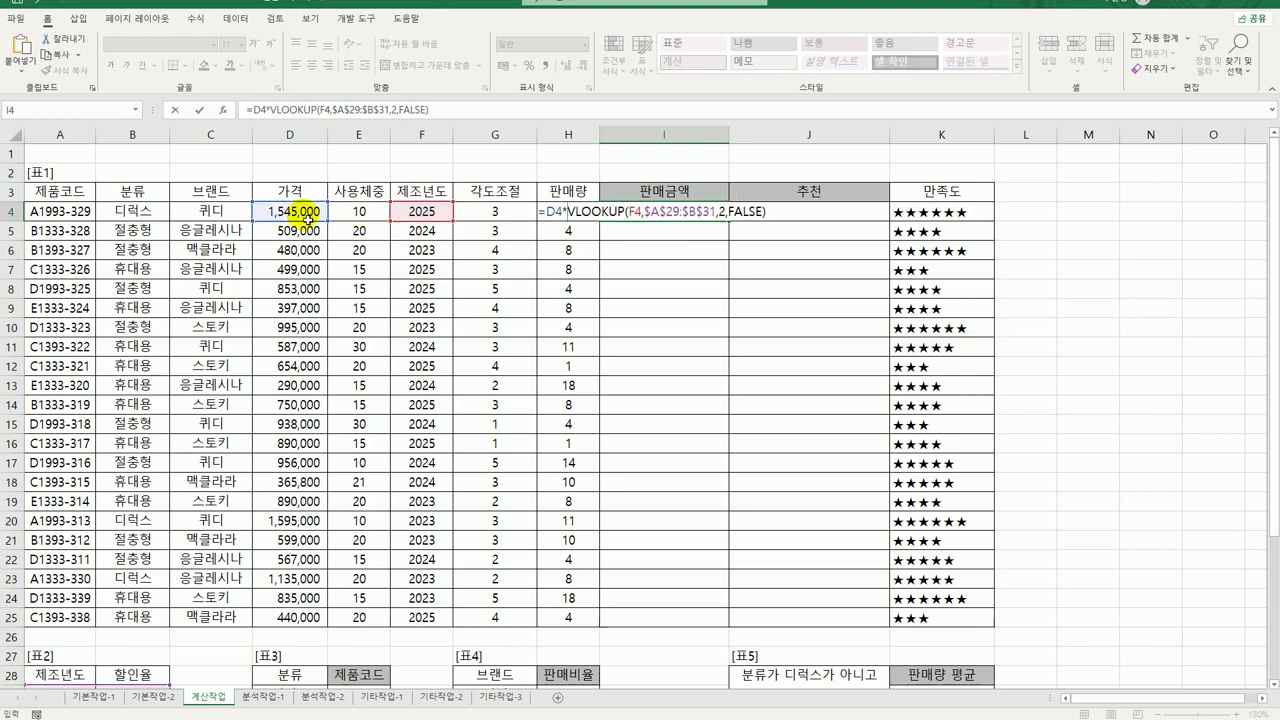
text((1-)
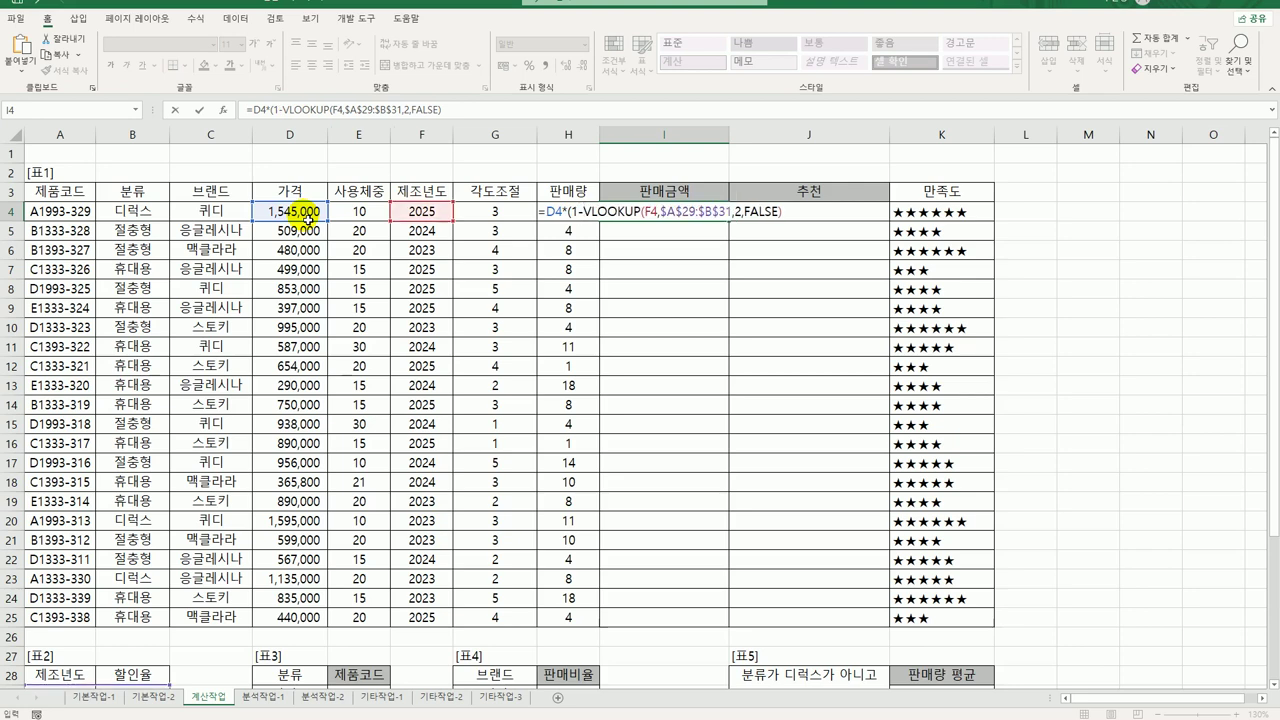
Close the parenthesis after the VLOOKUP in I4, multiply by the sales quantity in H4, and enter the formula.
key(End)
text())
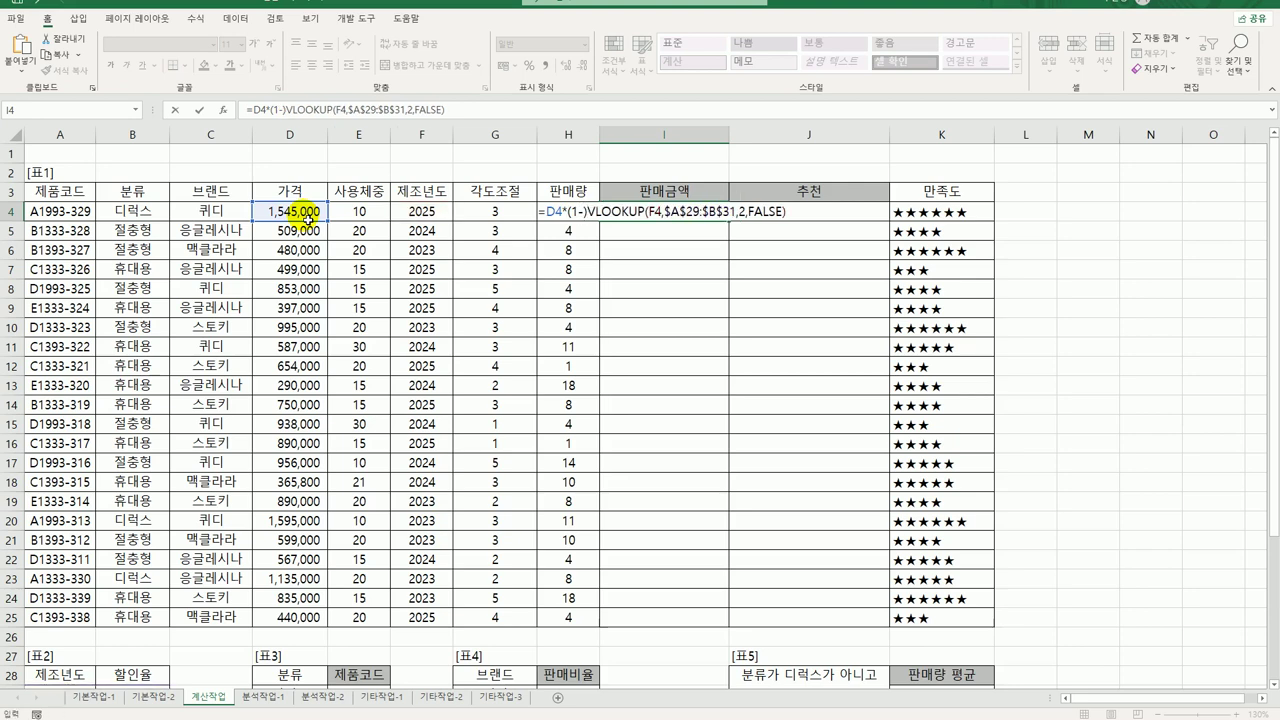
key(BackSpace)
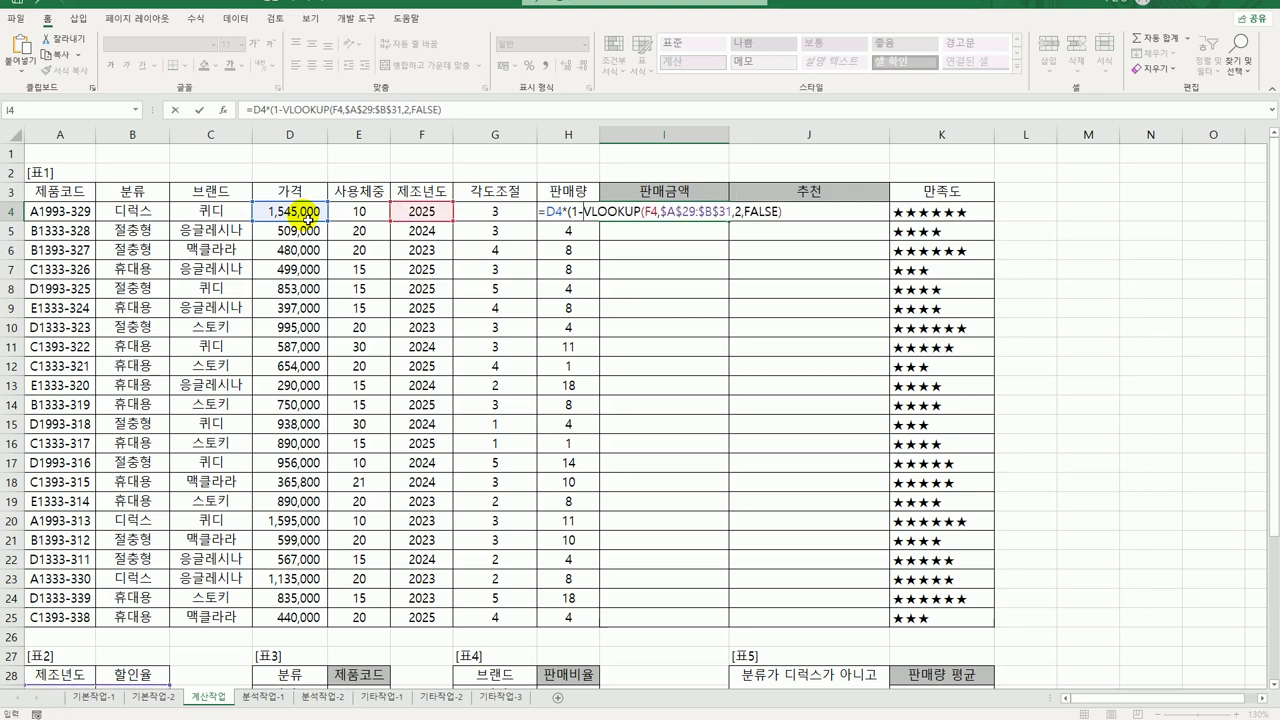
click(790, 212)
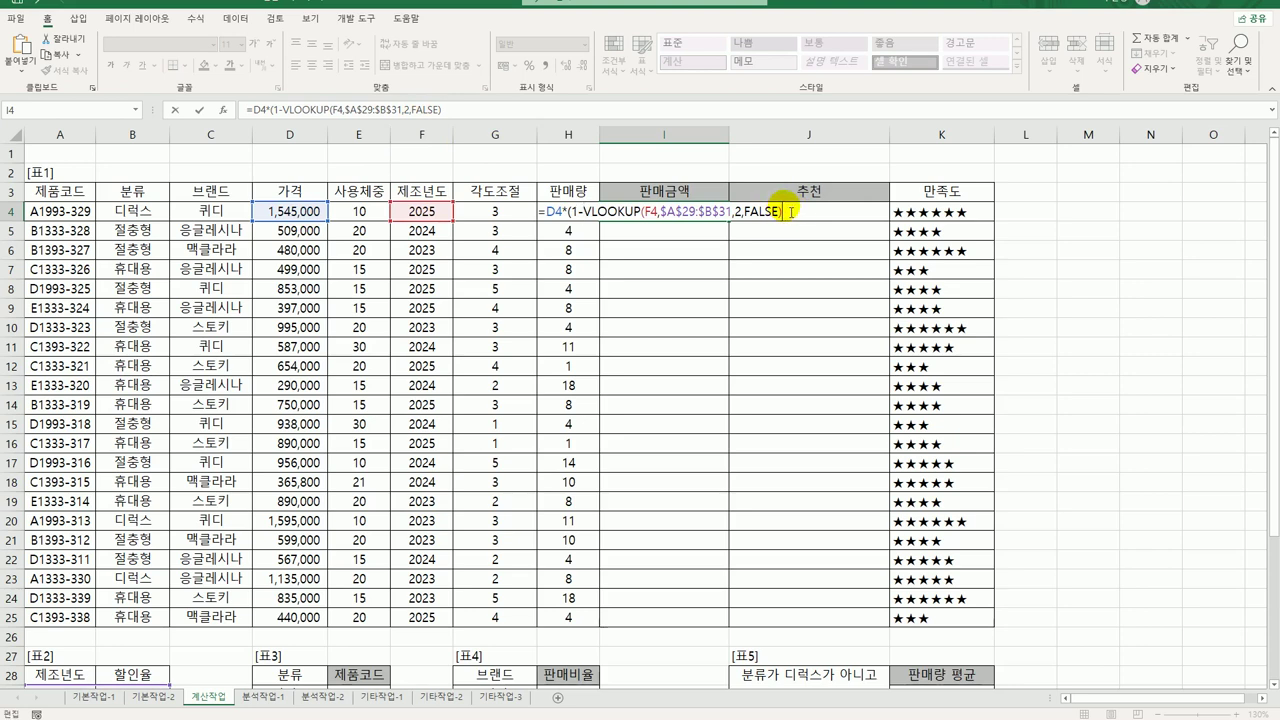
text(*)
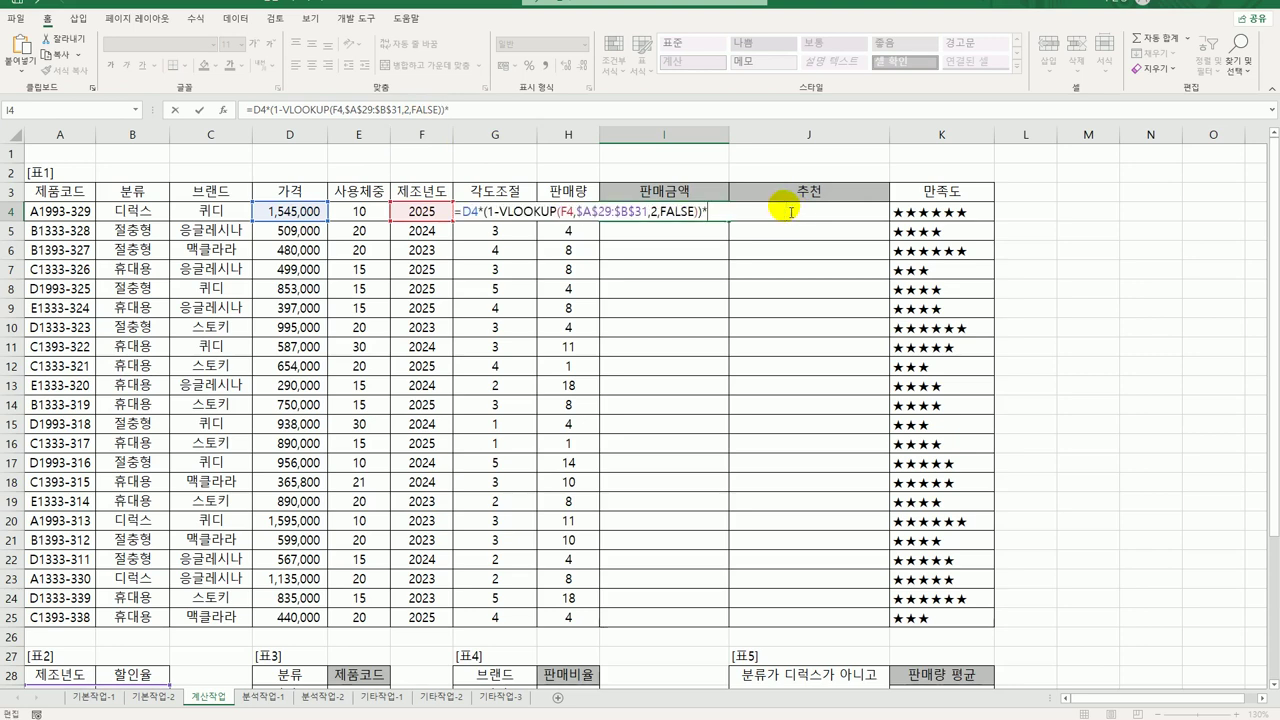
click(567, 192)
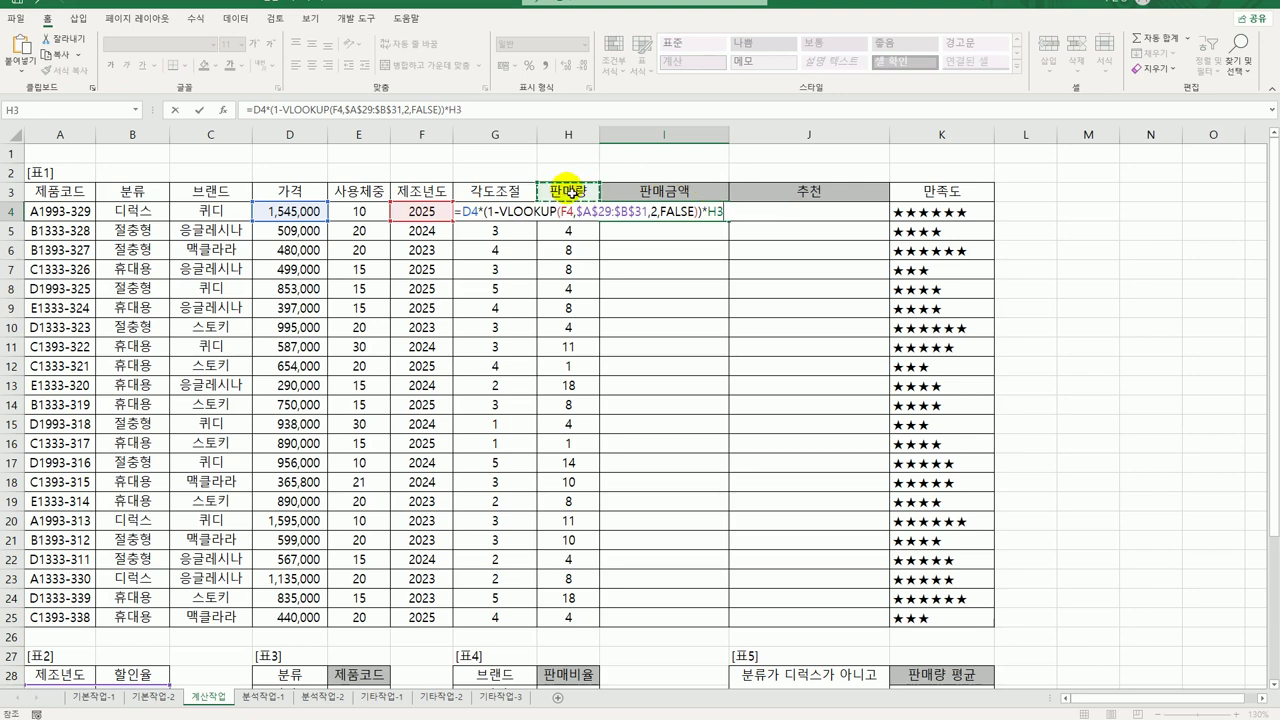
key(Down)
key(Return)
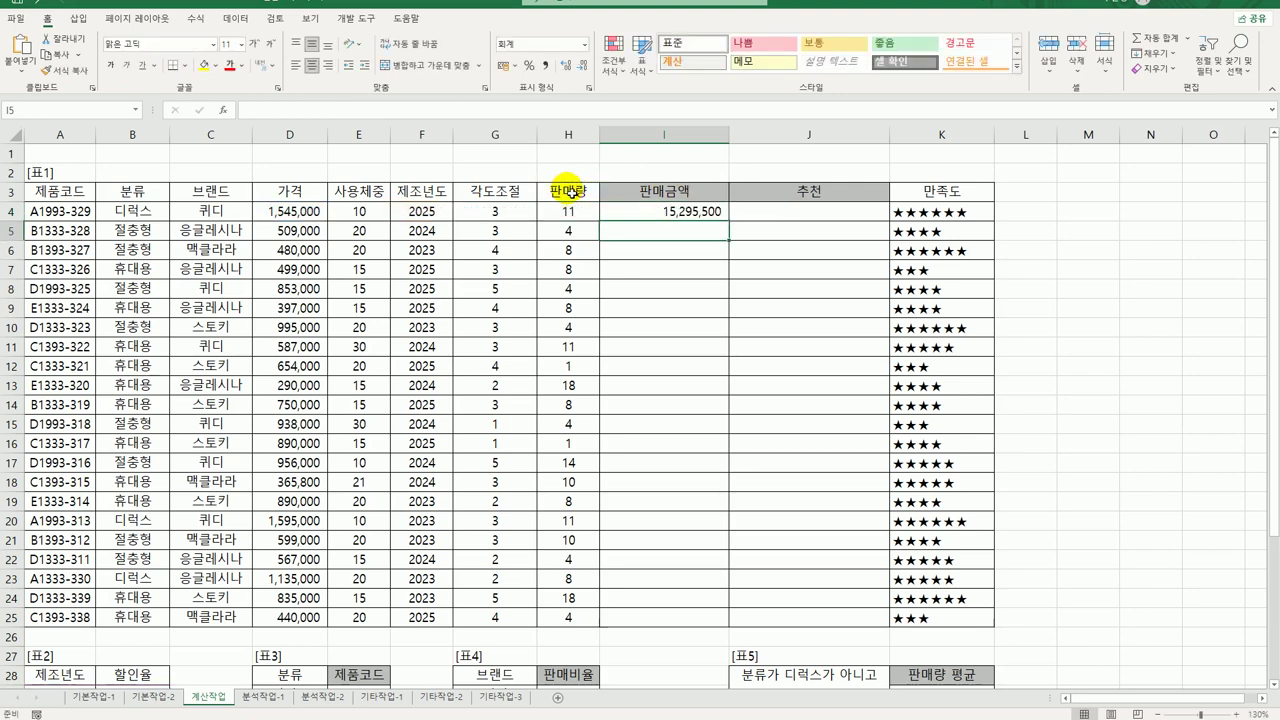
Wrap the I4 calculation in an IF function that tests whether it is >=10000000.
click(684, 213)
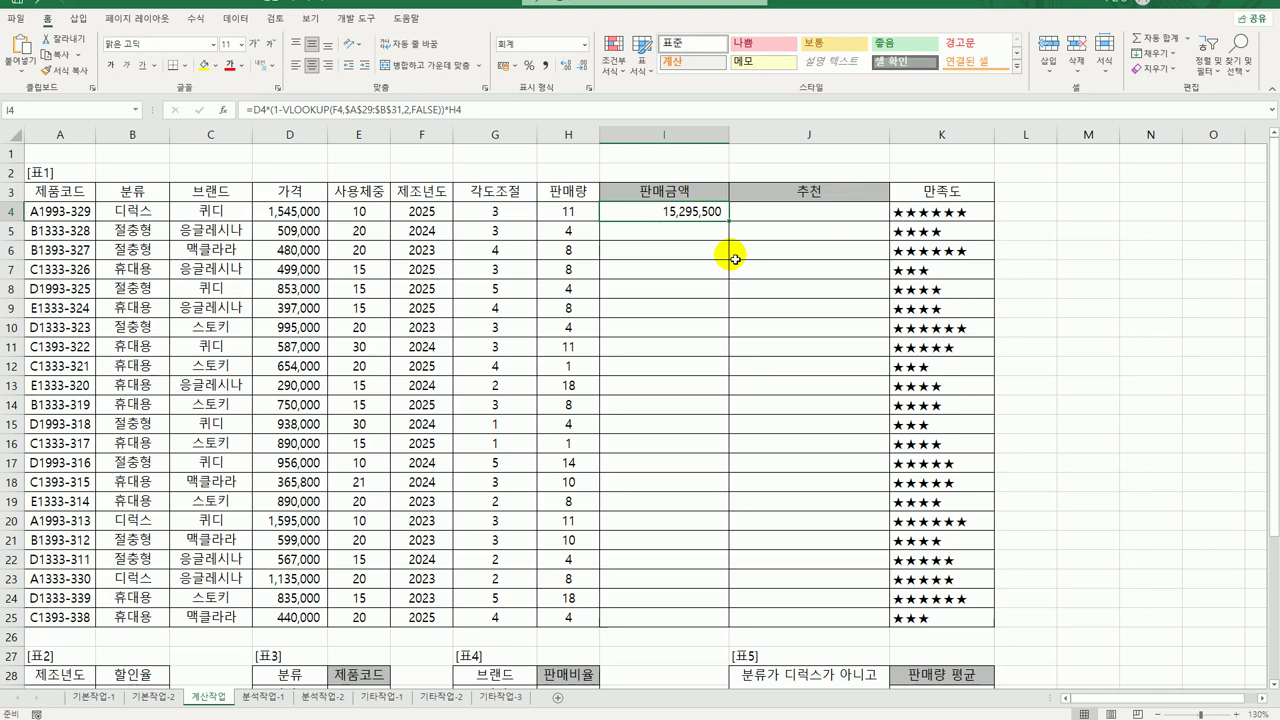
double_click(664, 213)
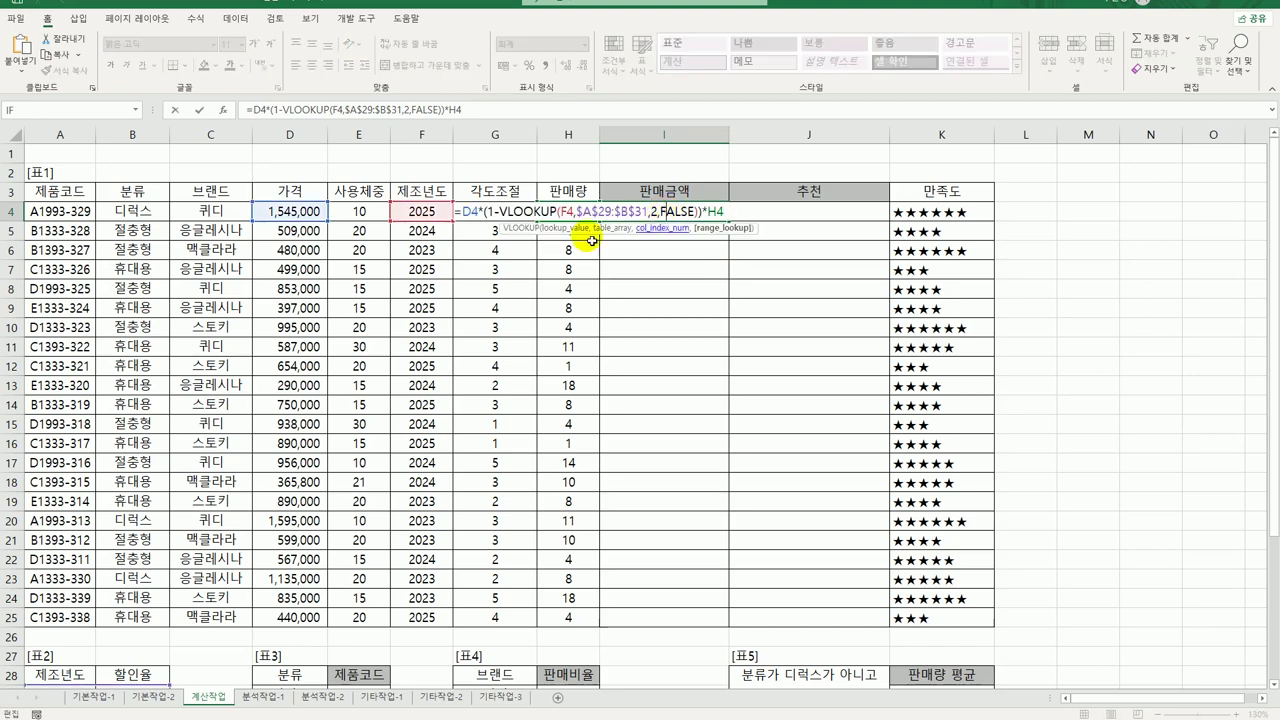
click(460, 212)
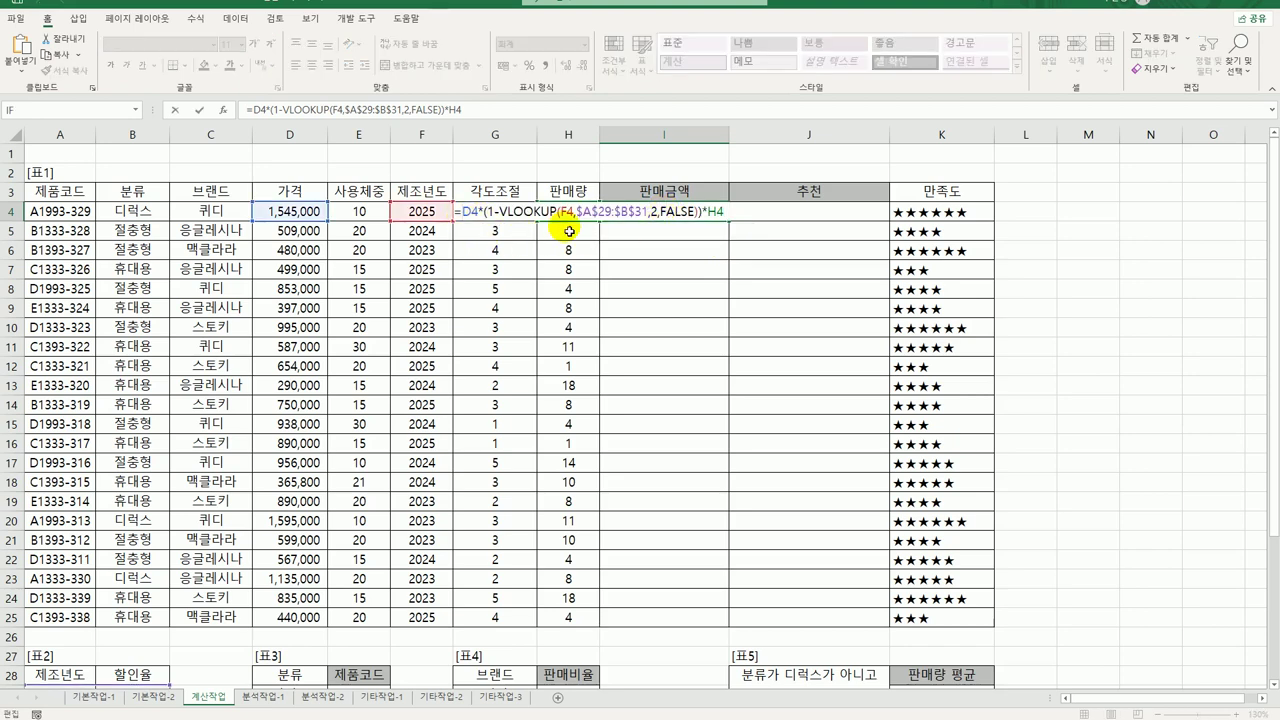
text(if()
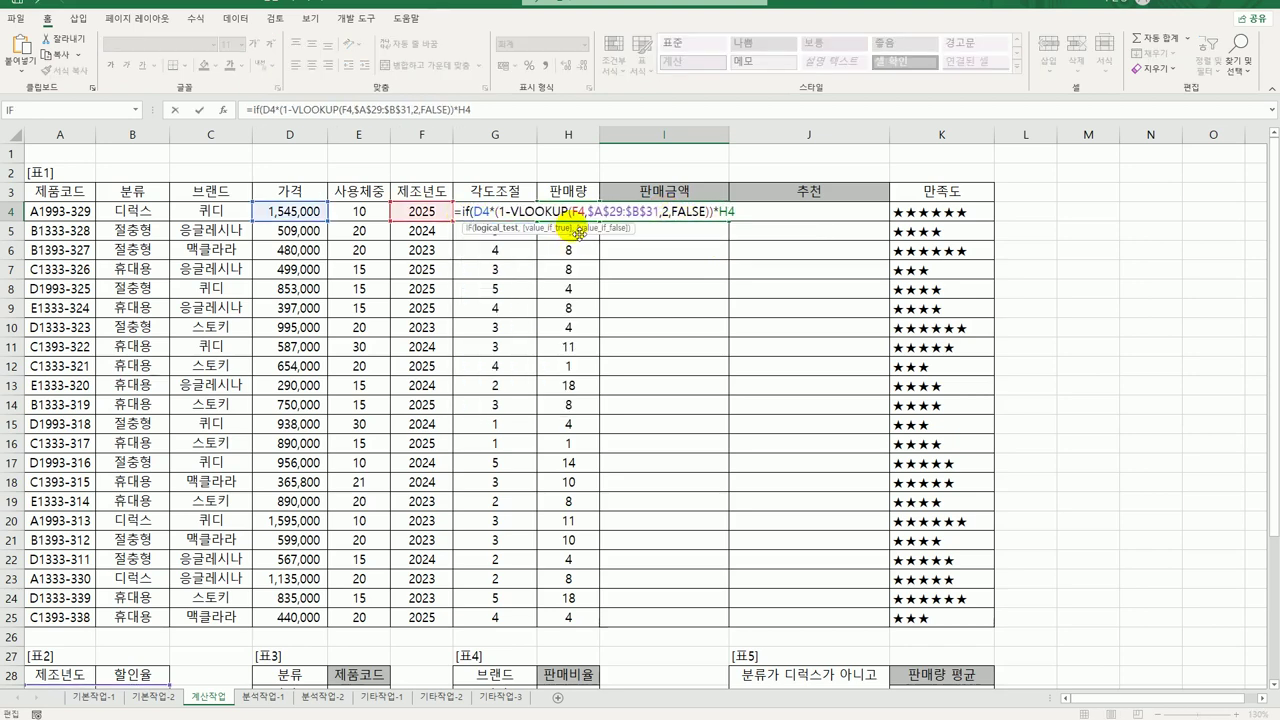
click(749, 214)
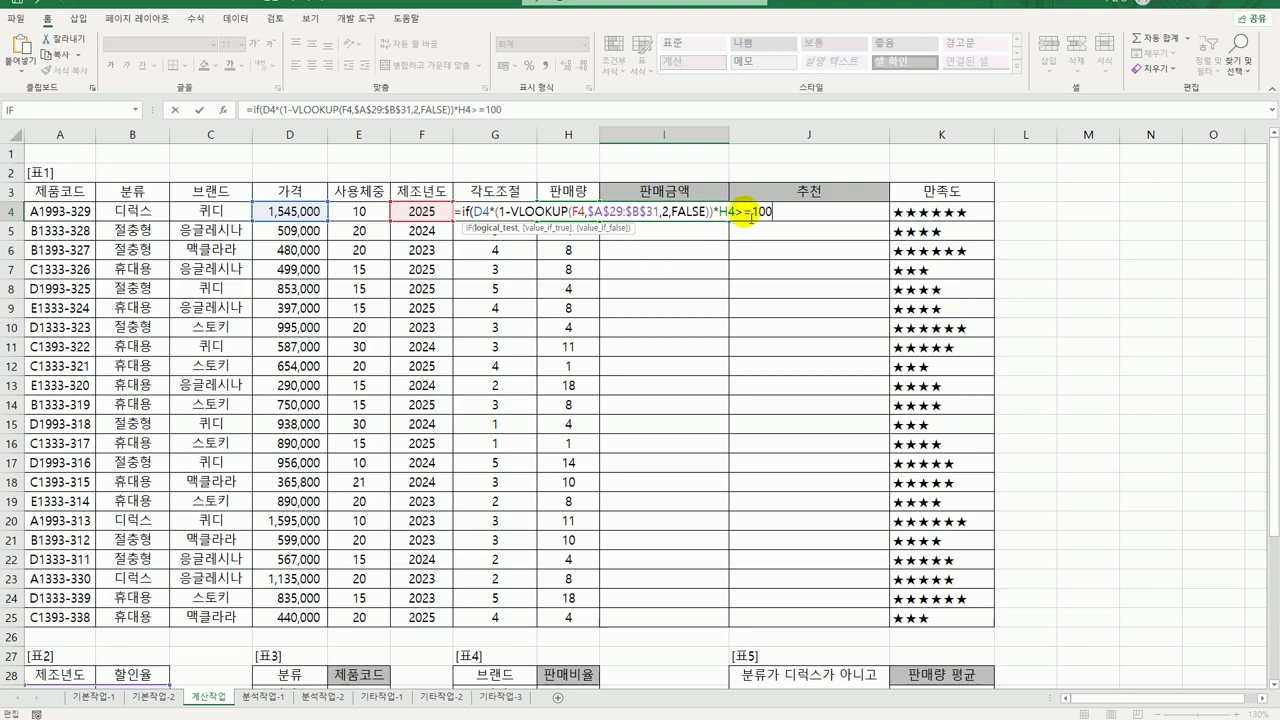
text(>=10000000,)
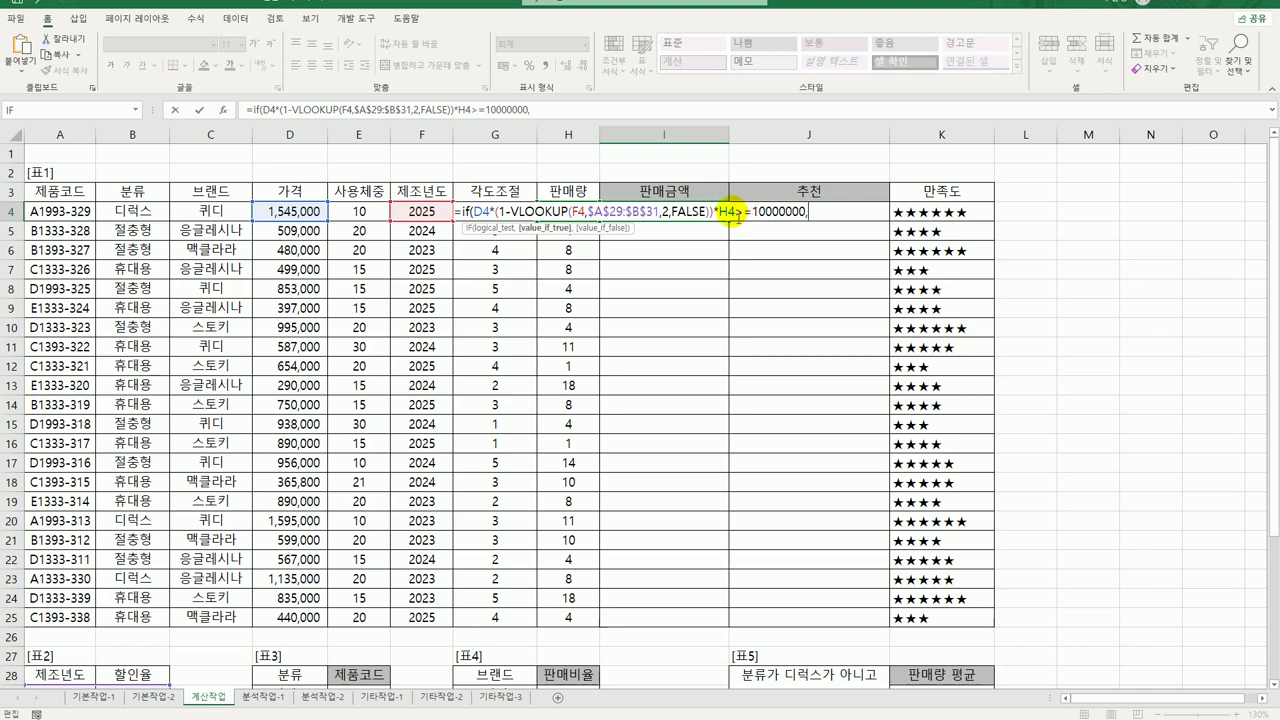
Copy the sales amount expression into the IF's value_if_true argument and append &"-우수상품" to it.
drag(731, 213, 466, 214)
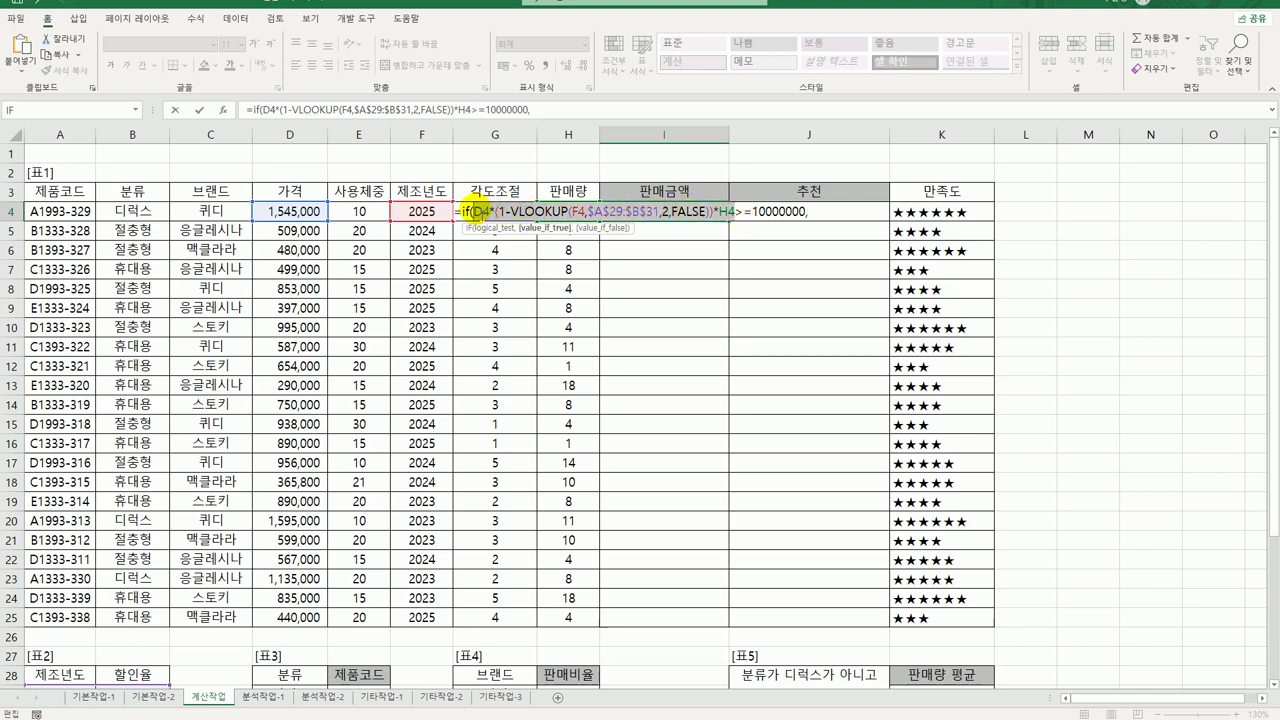
key(ctrl+c)
click(820, 213)
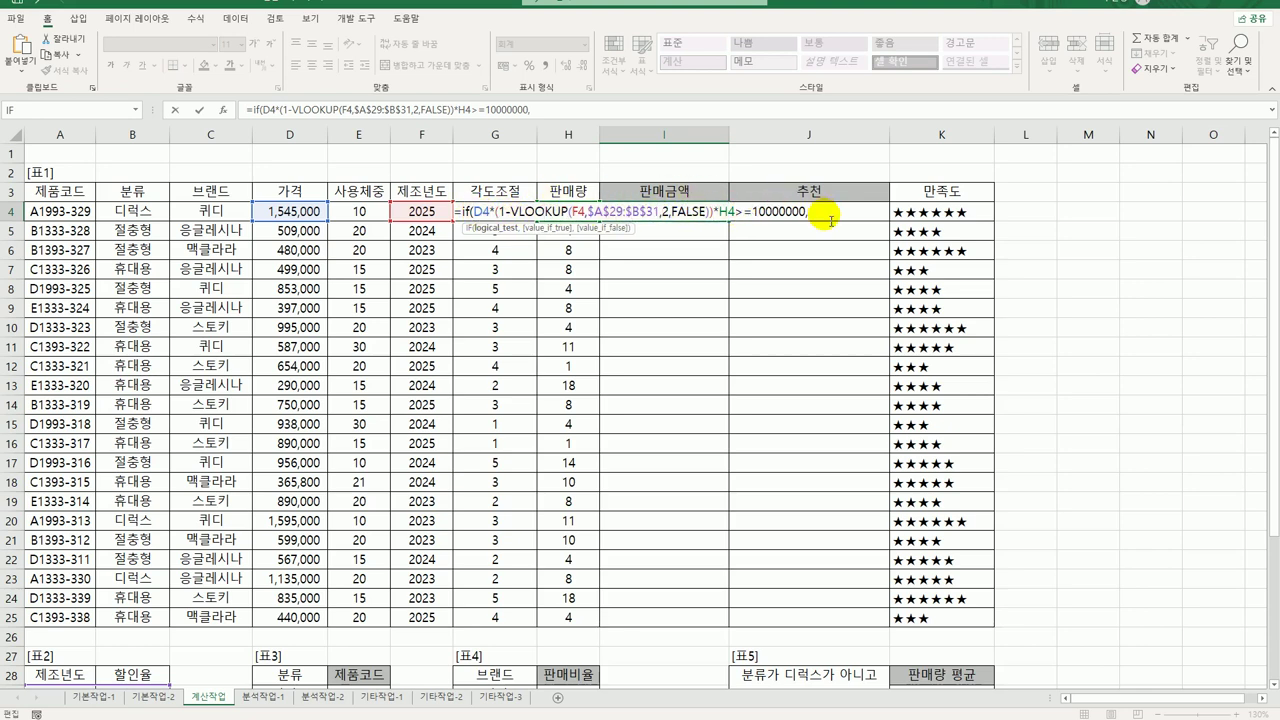
key(ctrl+v)
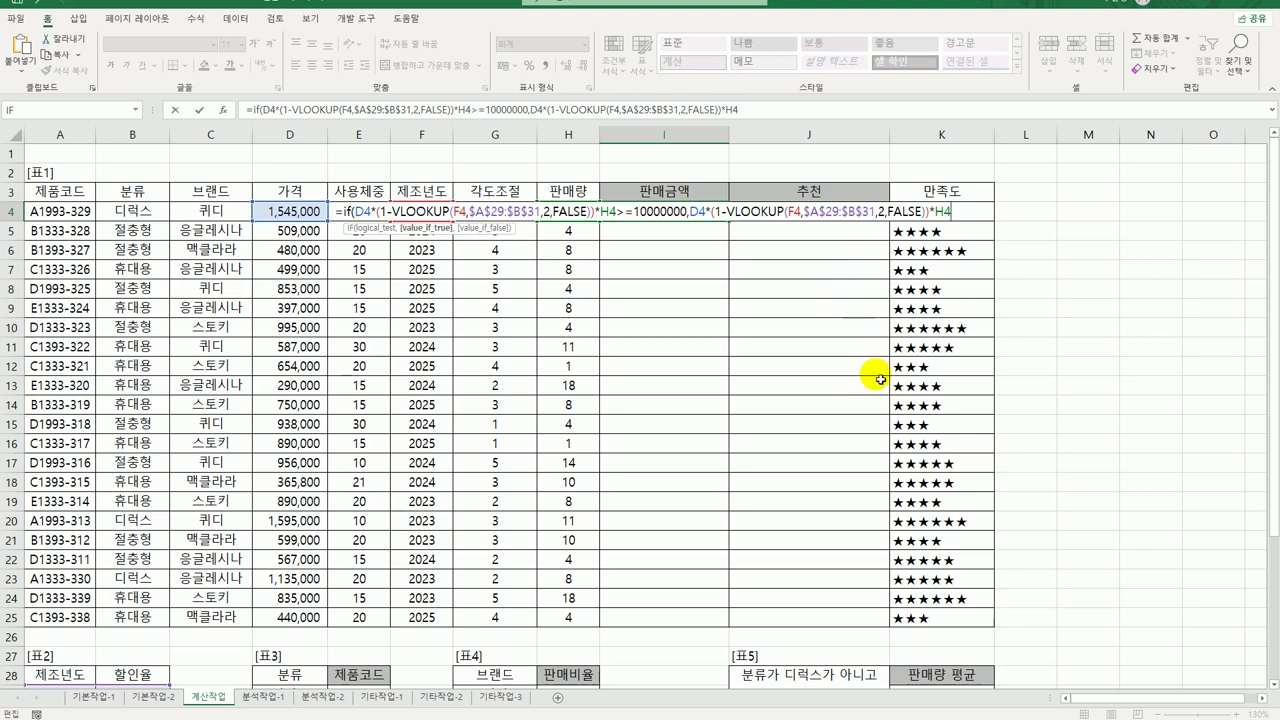
text(&"-우수)
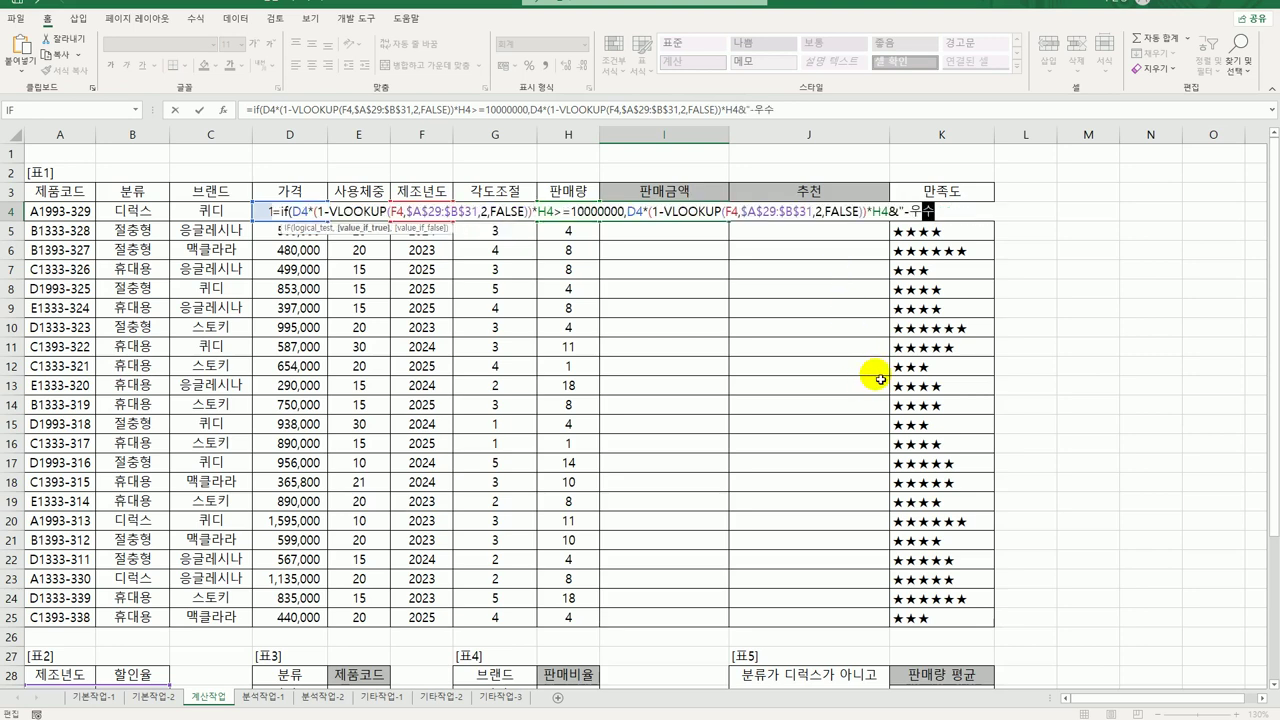
text(상품",)
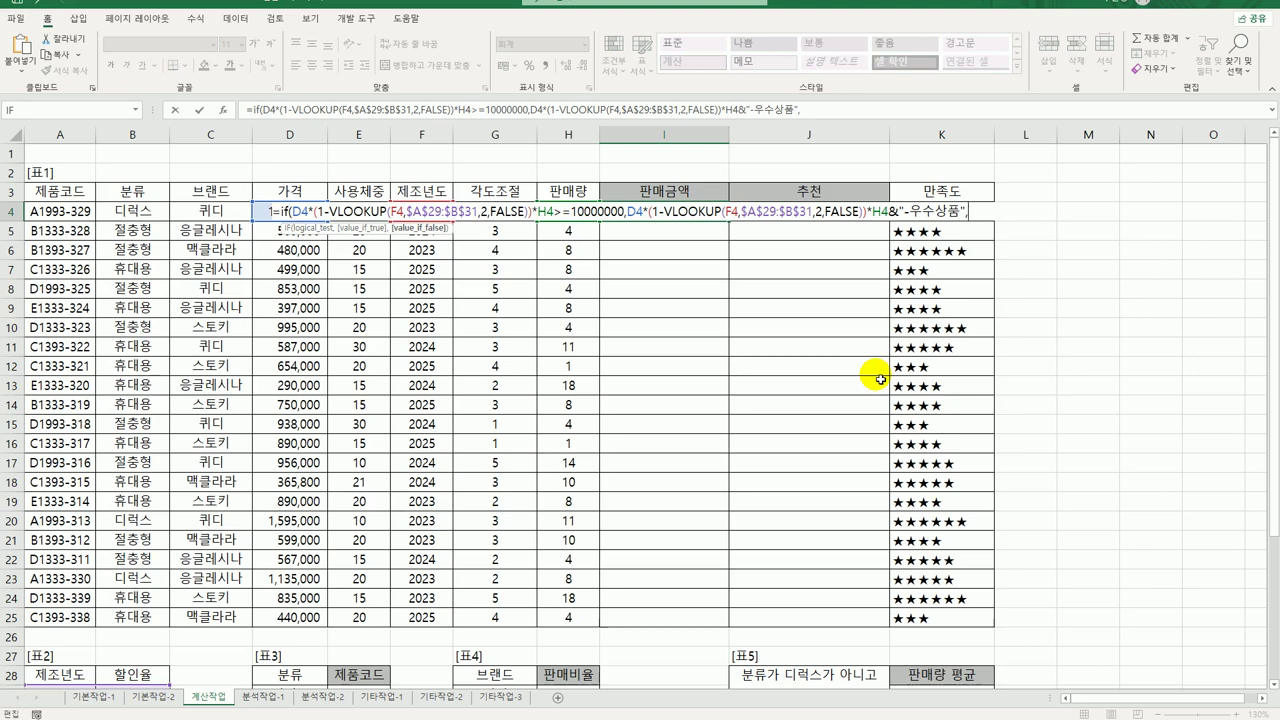
Paste the same sales amount expression as the IF's value_if_false argument, close the function and enter it.
key(ctrl+v)
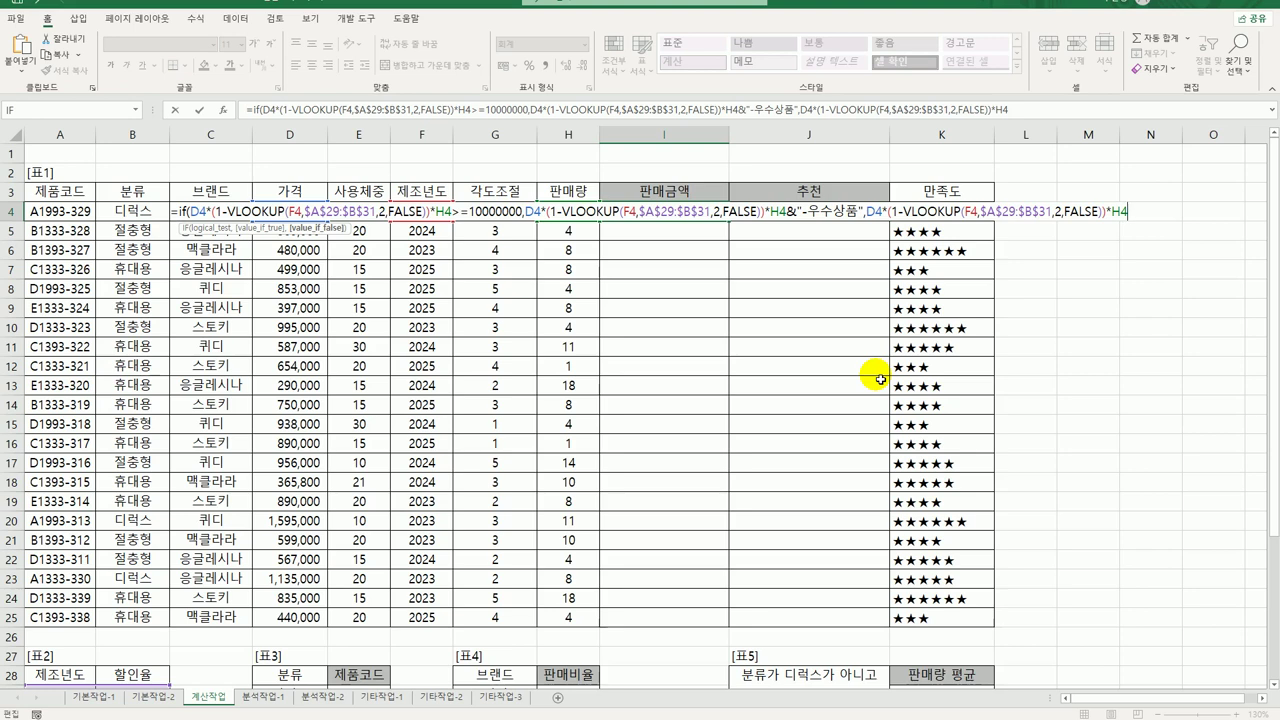
text())
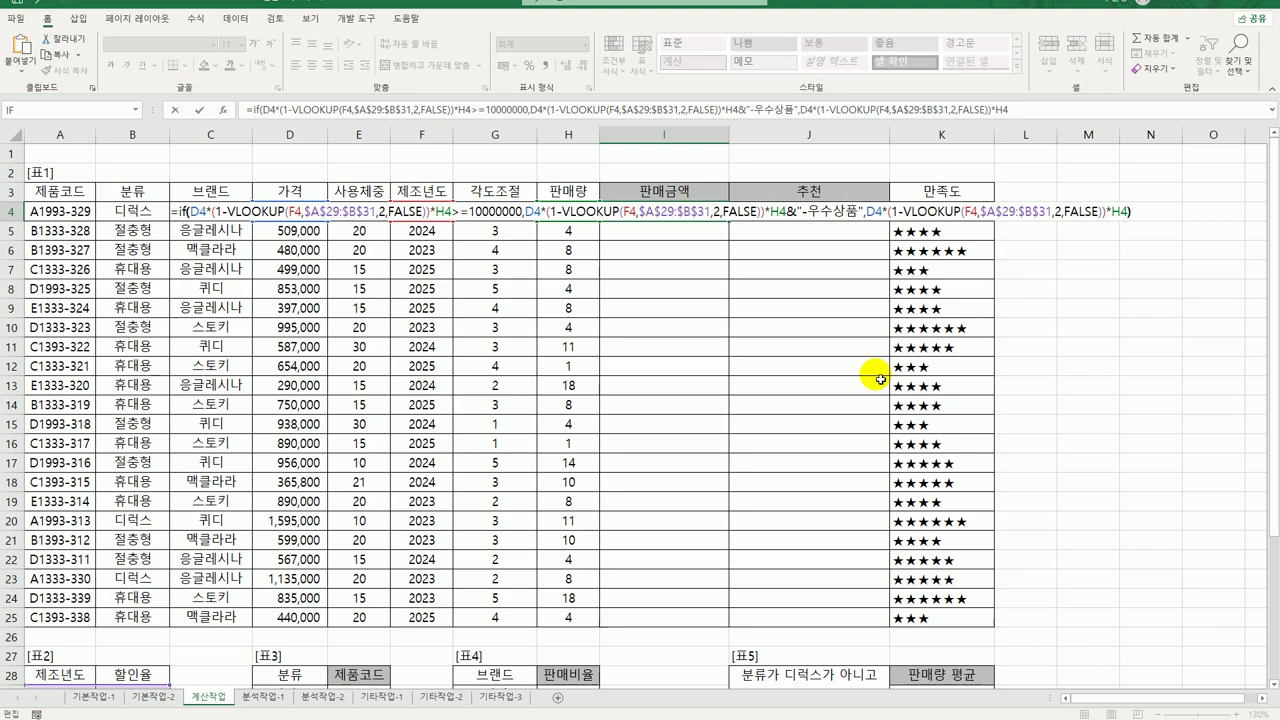
key(Return)
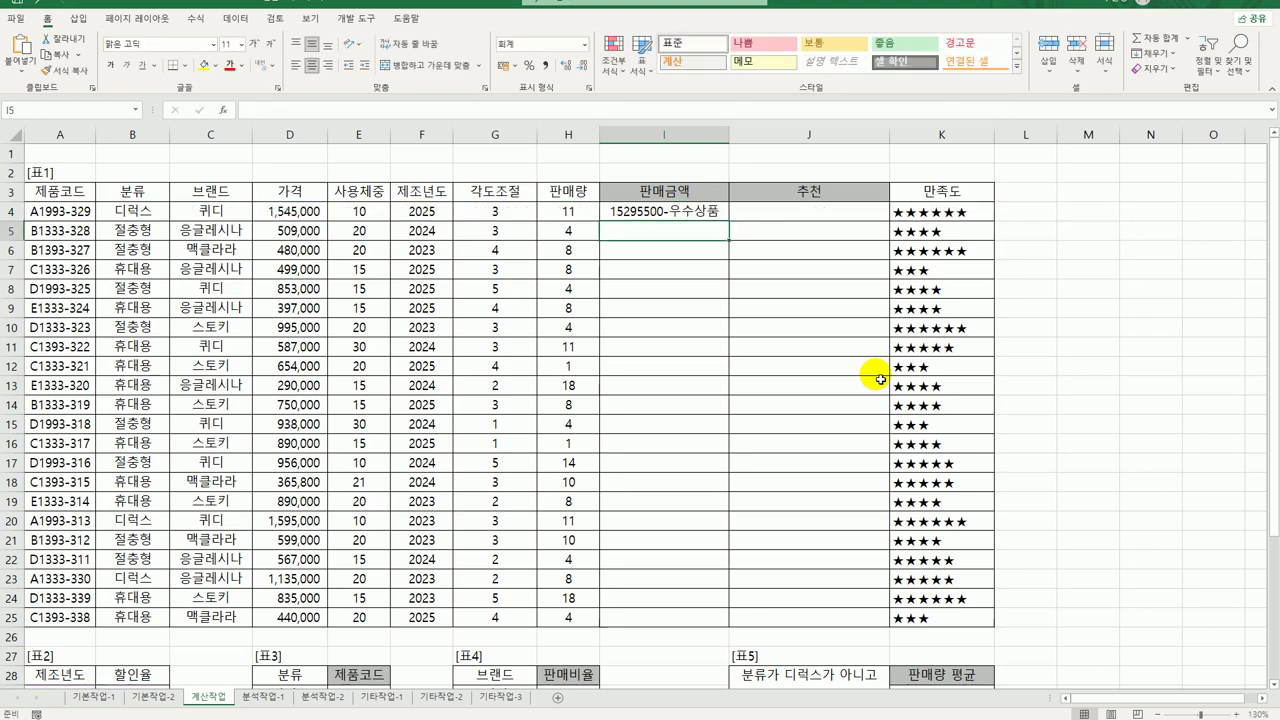
Fill the I4 formula down the 판매금액 column to I25.
click(697, 217)
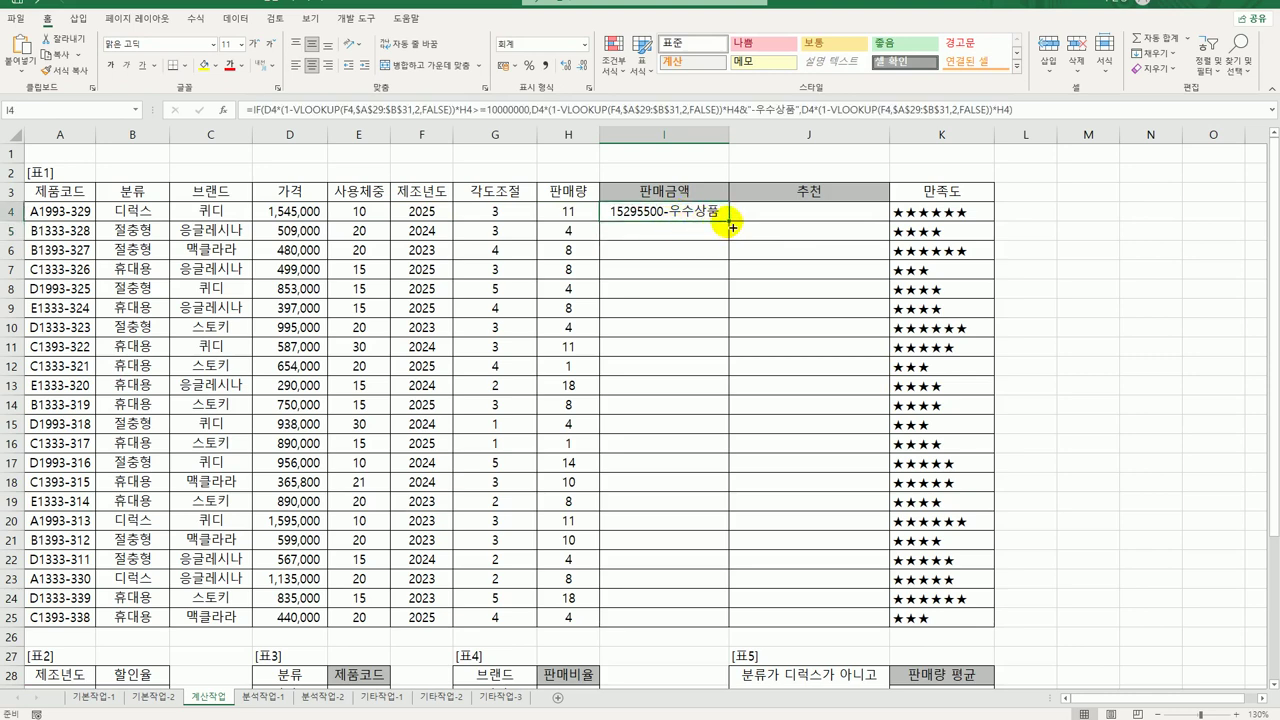
drag(733, 227, 733, 227)
double_click(733, 227)
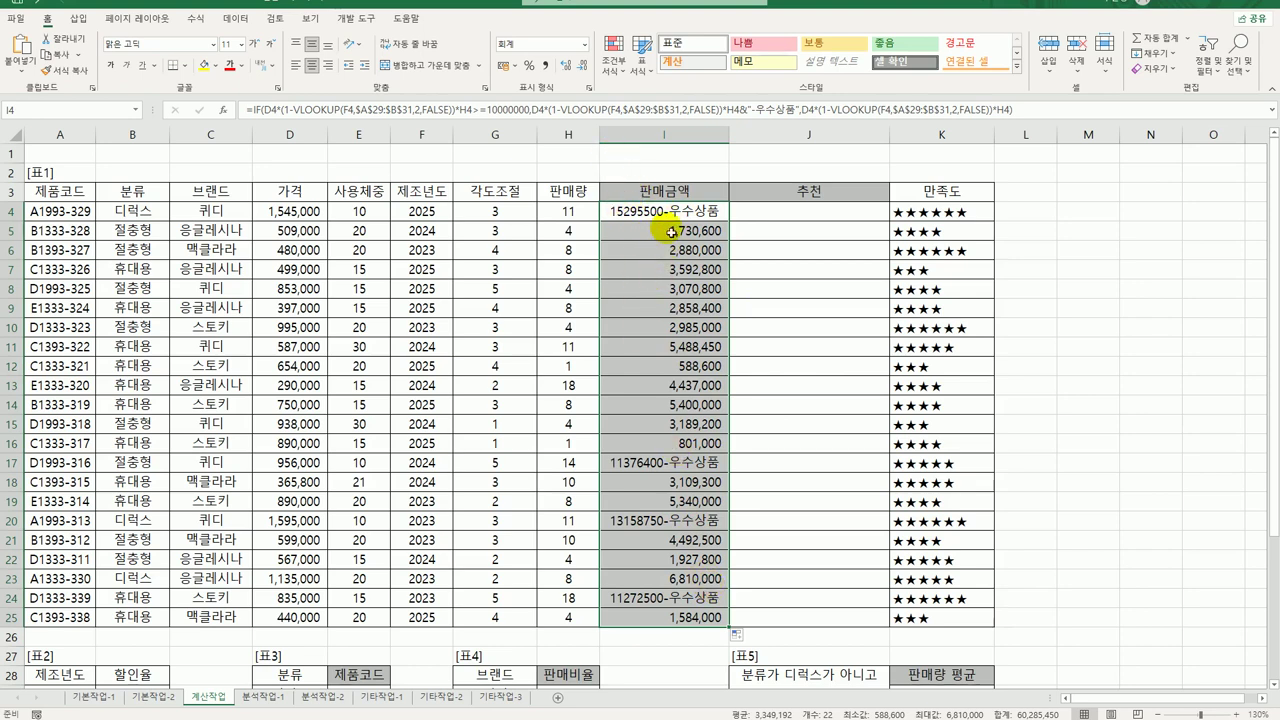
Set the number format of the 판매금액 cells I4:I25 to General (일반).
click(585, 45)
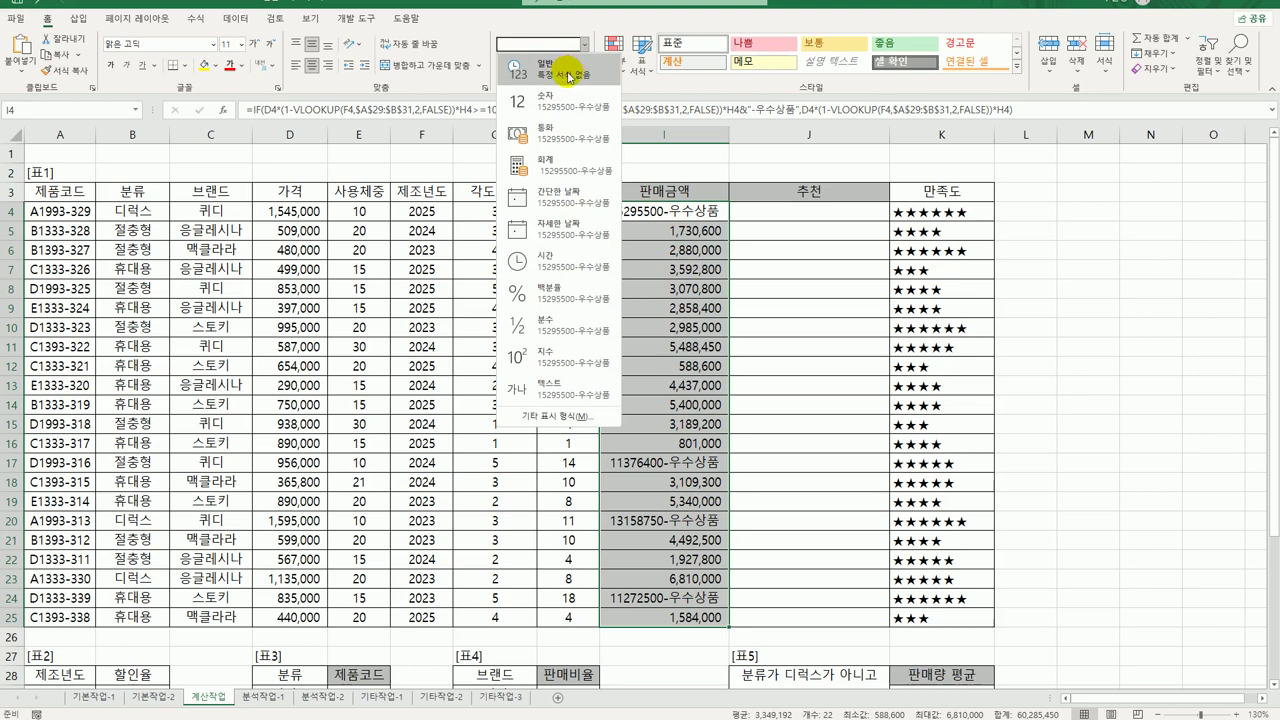
click(569, 72)
click(712, 214)
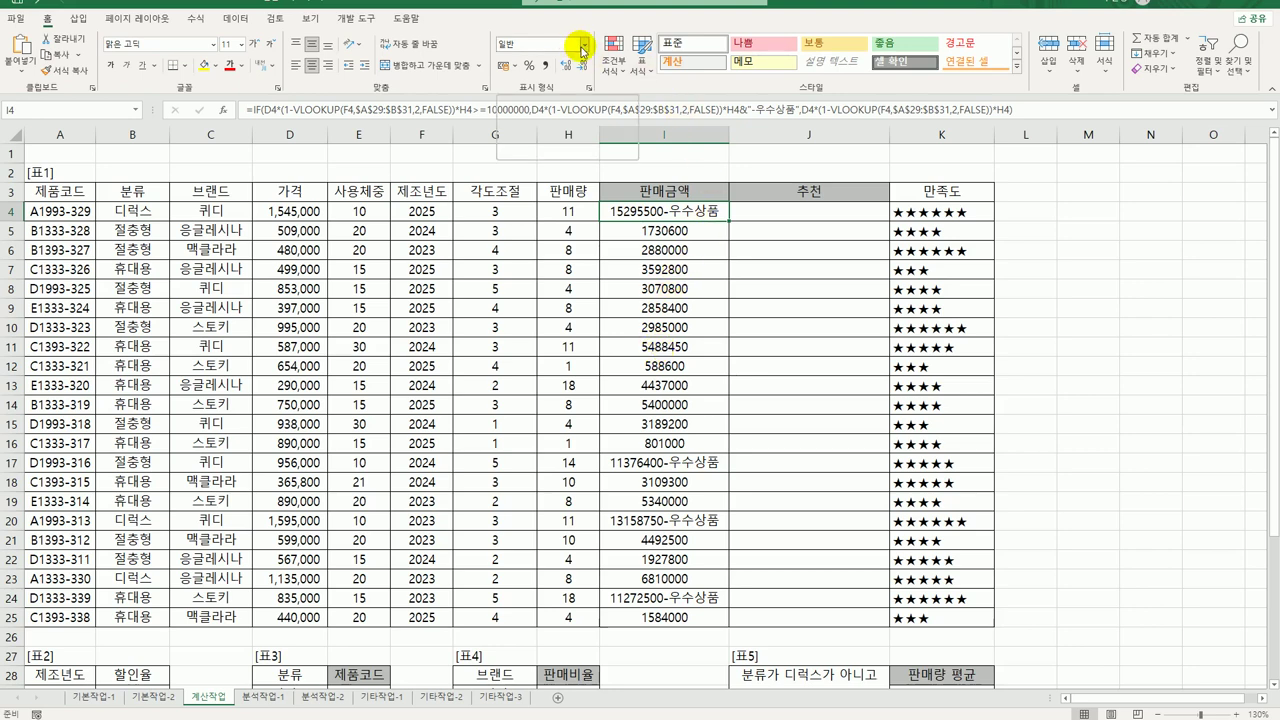
click(779, 216)
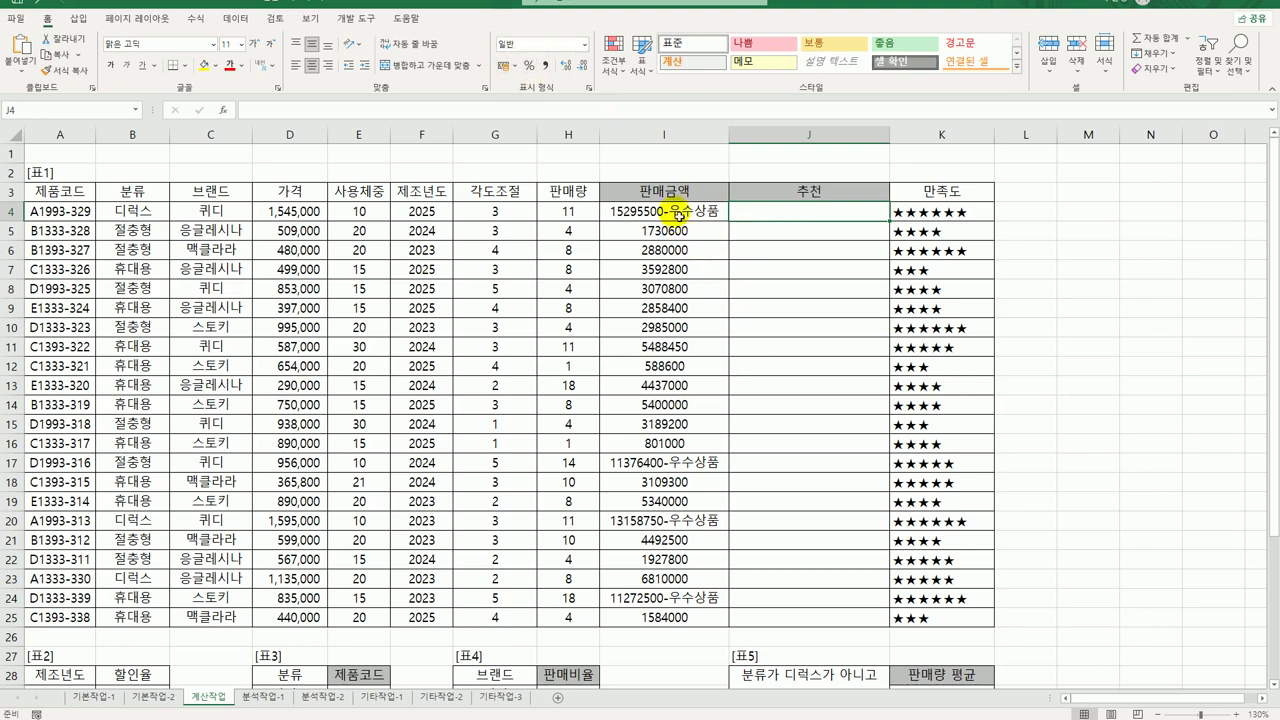
drag(634, 211, 698, 618)
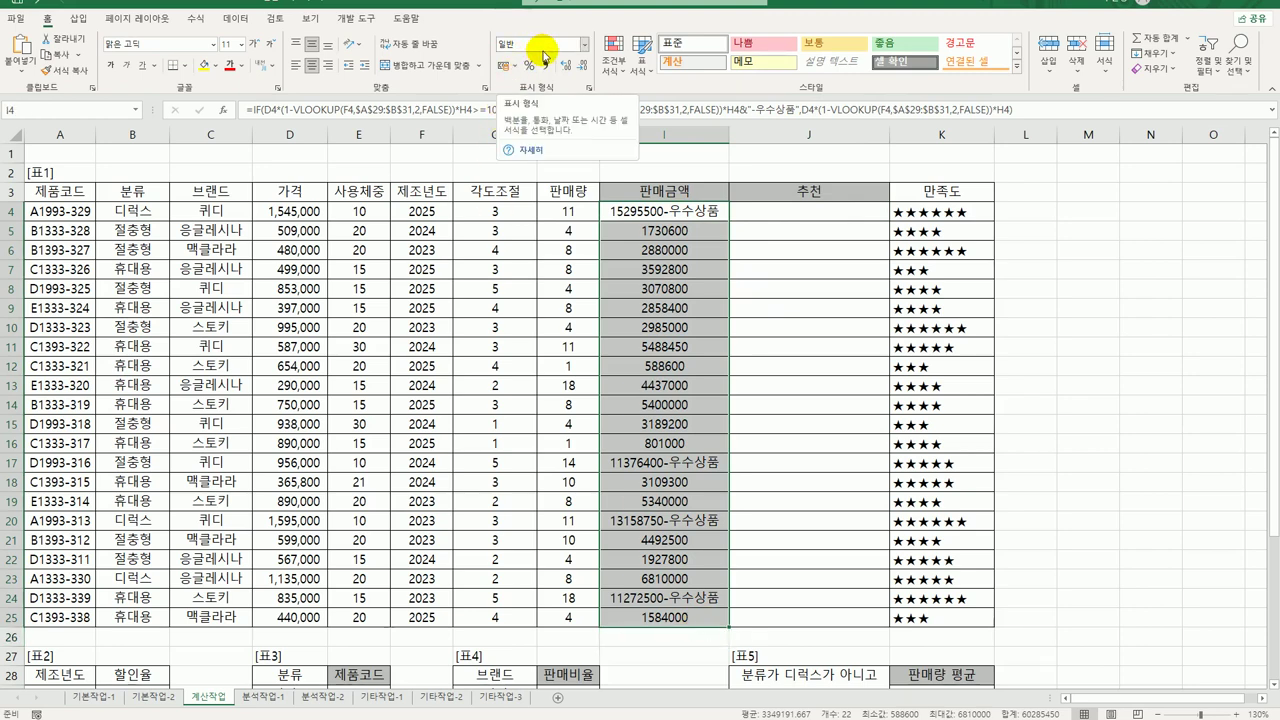
click(685, 213)
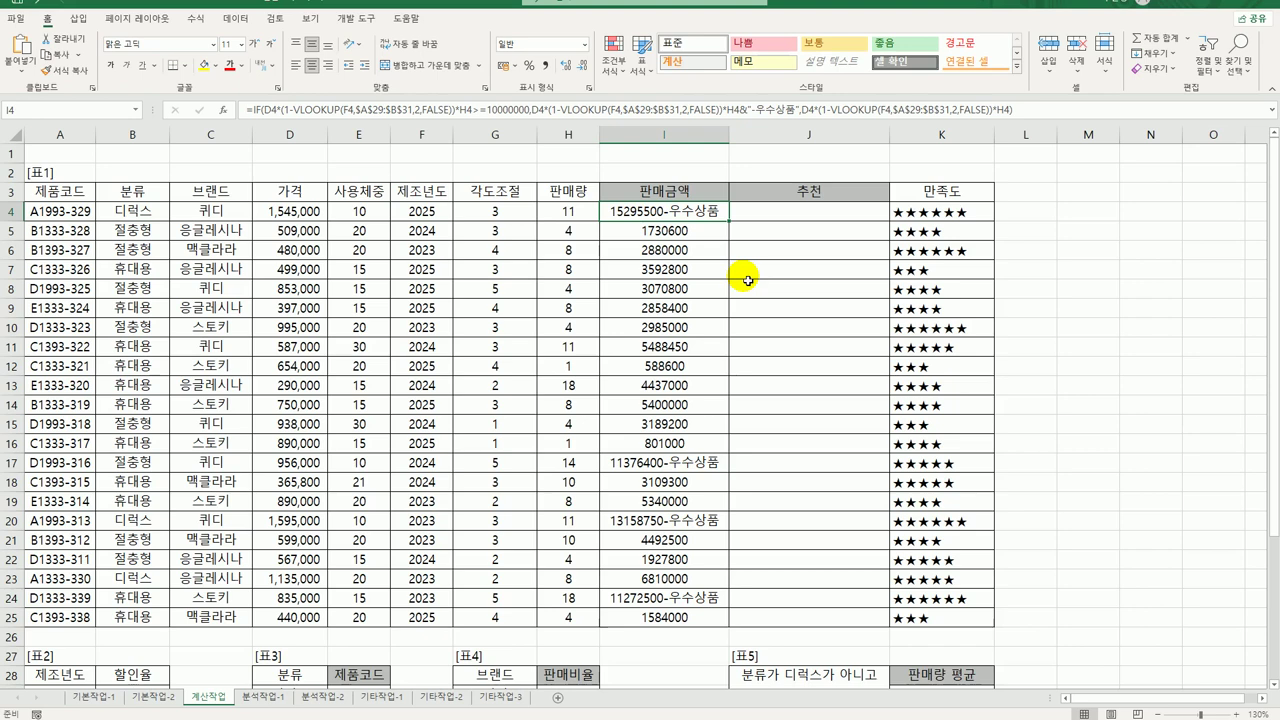
Examine the 제품코드 and 가격 columns of 표1 and the 분류 and 제품코드 cells of 표3.
click(768, 211)
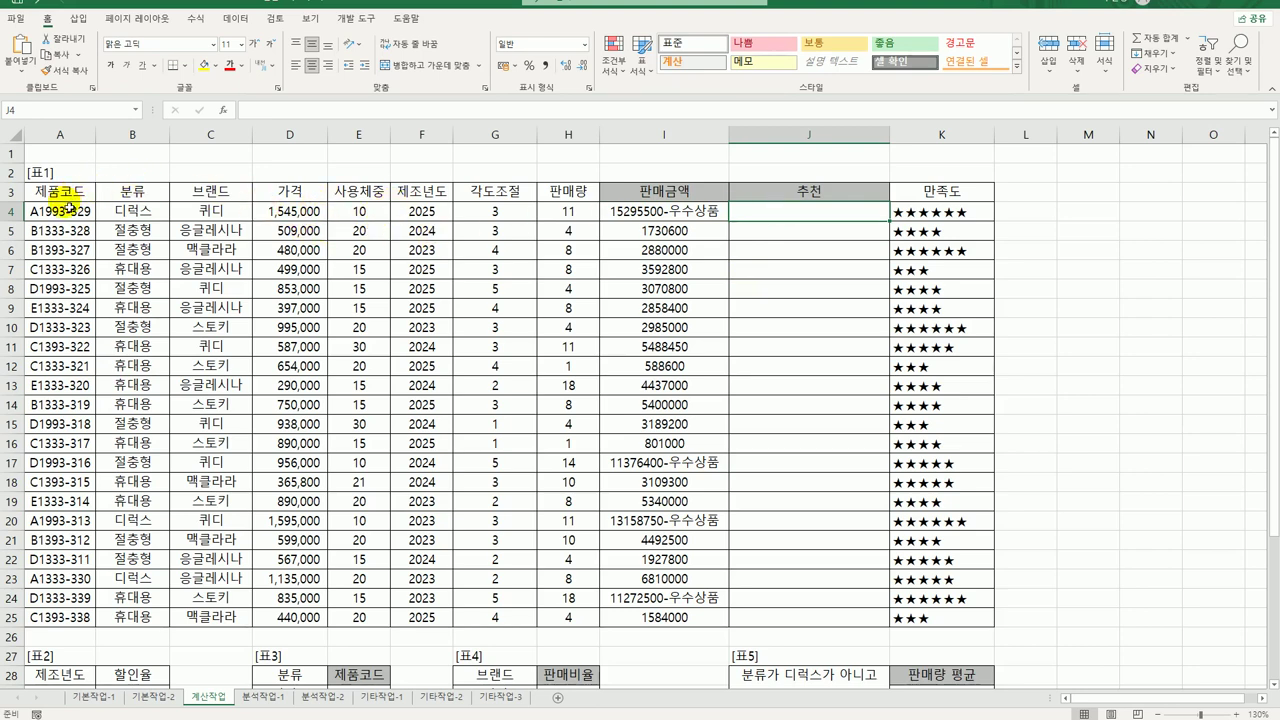
scroll(450, 290, down, 3)
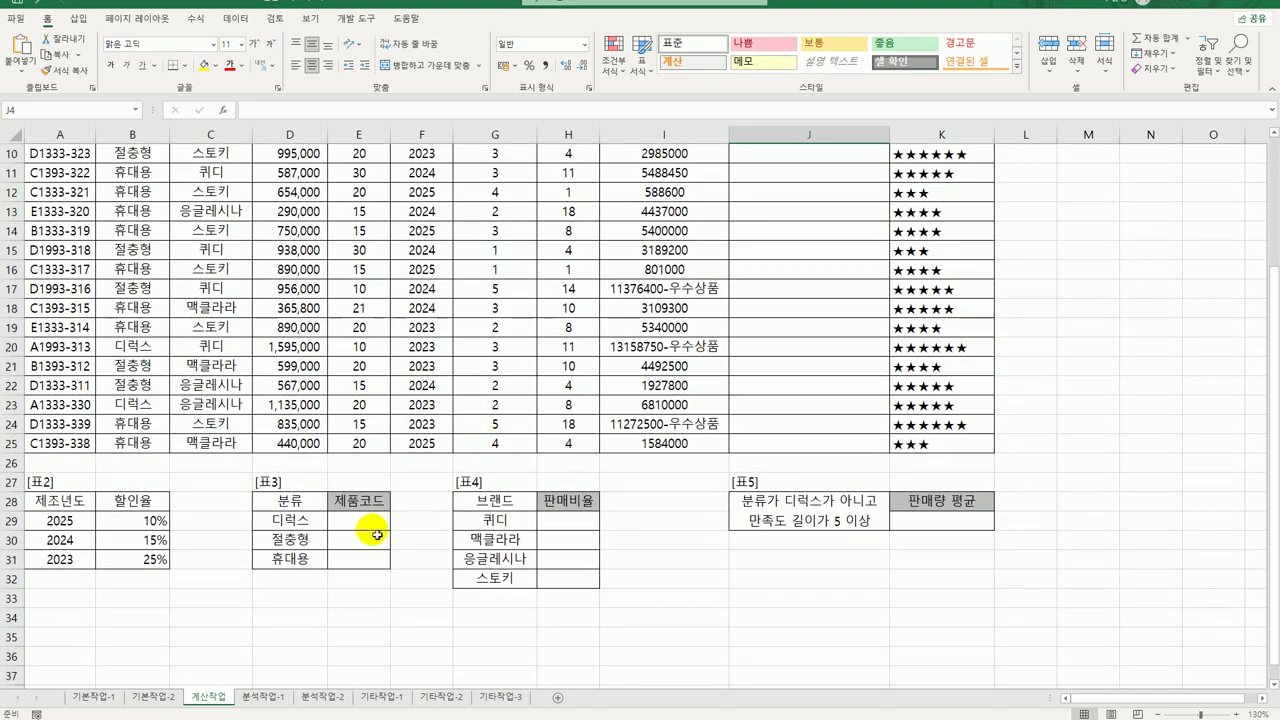
drag(377, 521, 377, 555)
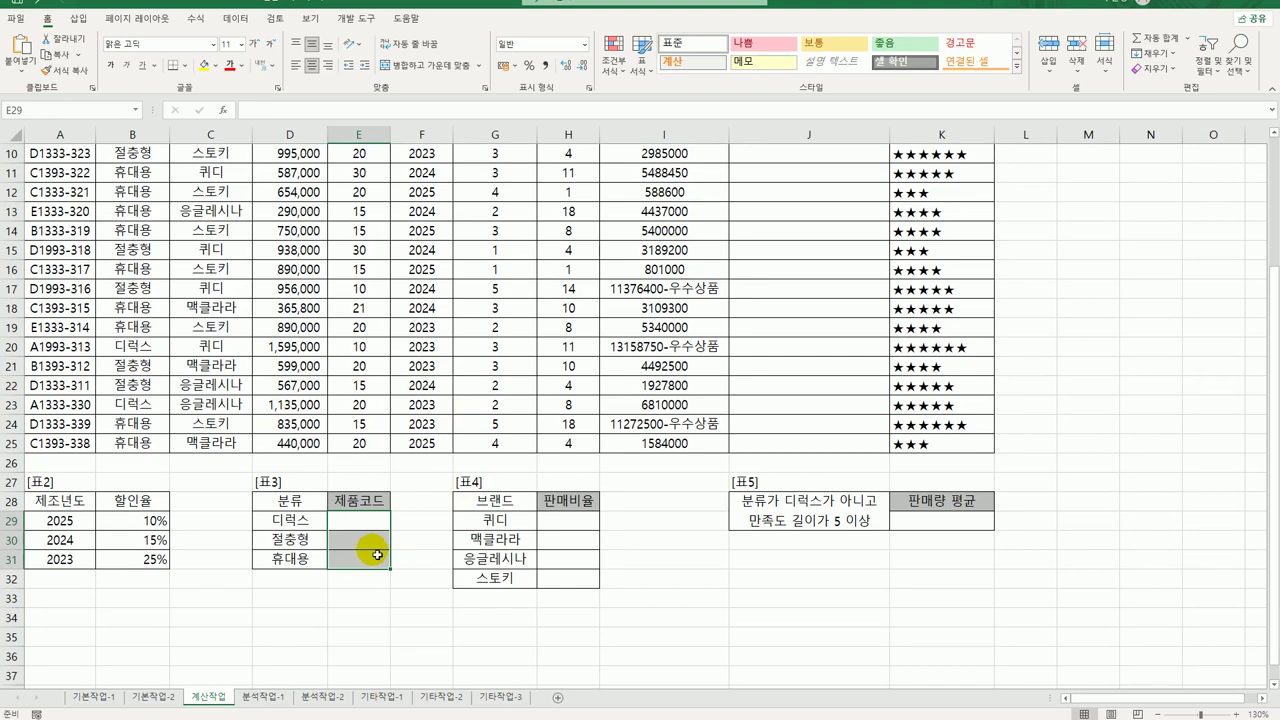
scroll(377, 555, up, 3)
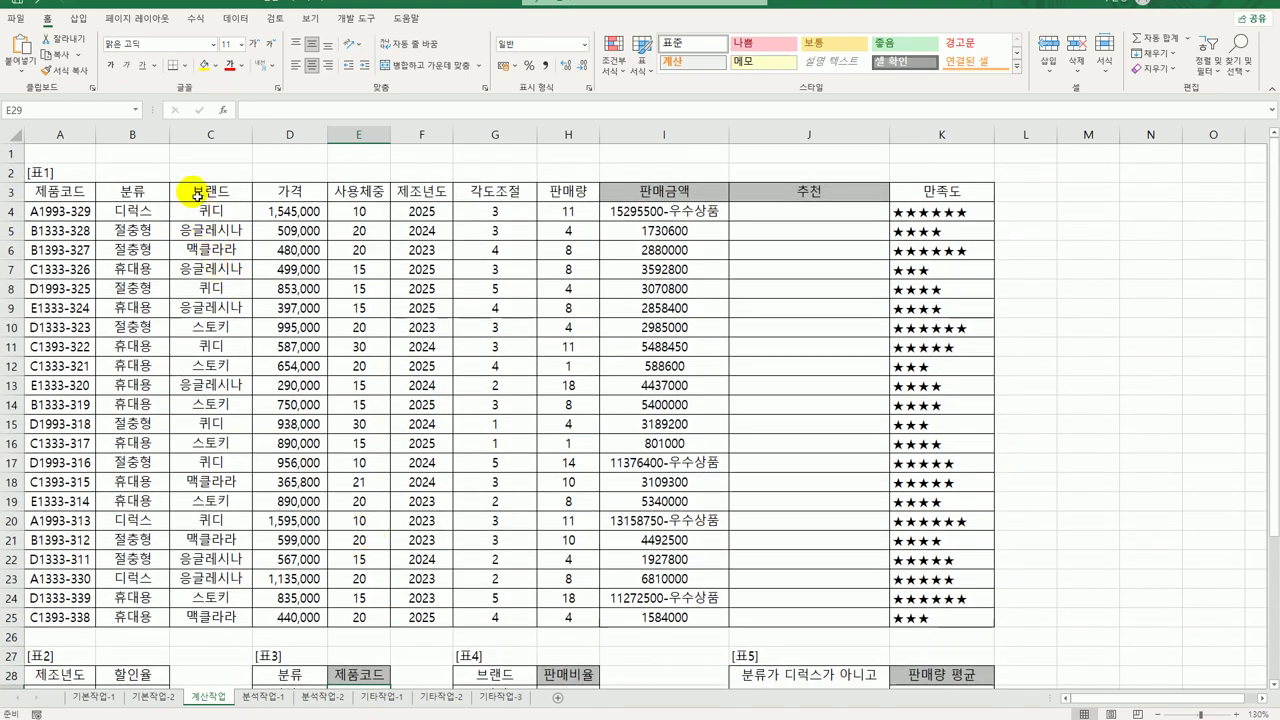
click(75, 191)
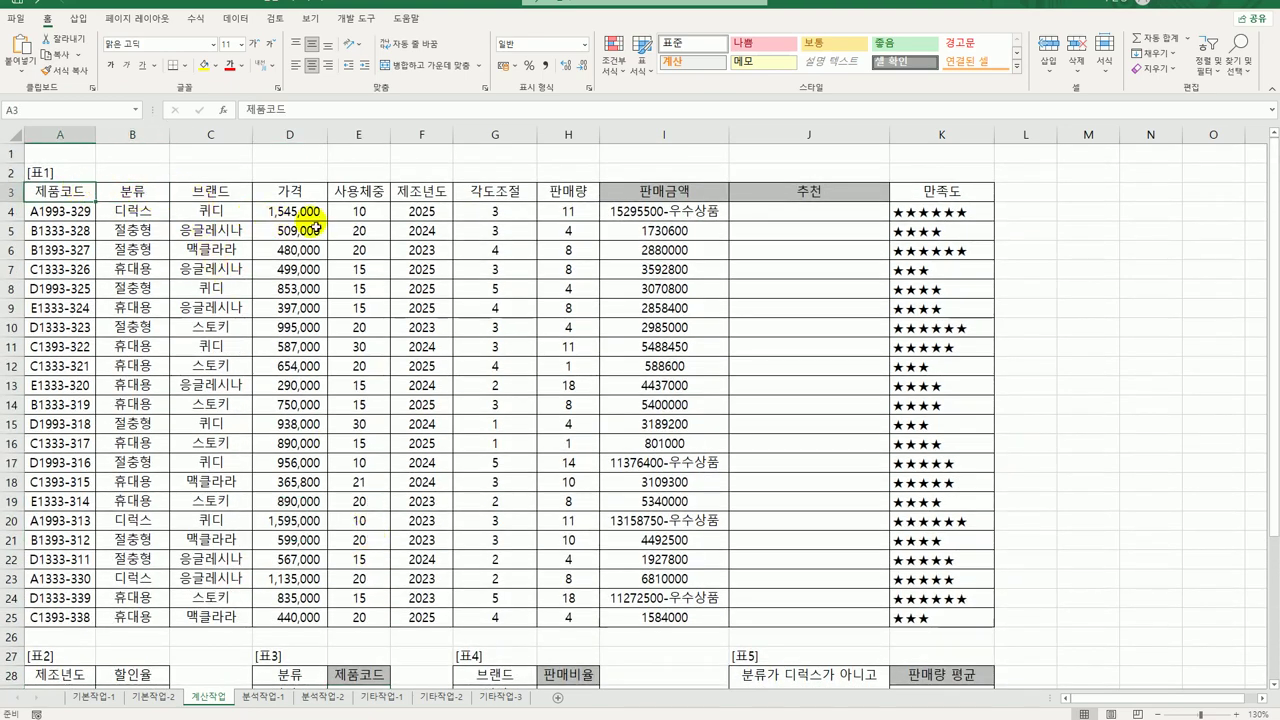
click(320, 191)
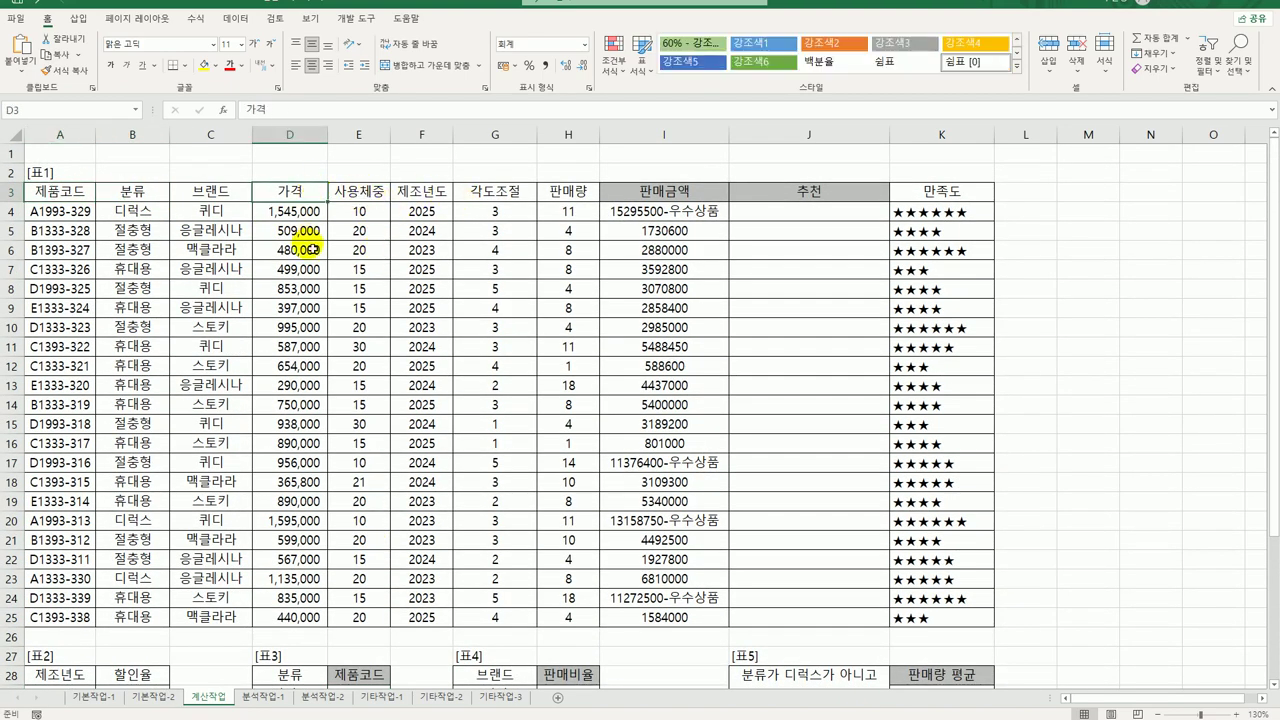
scroll(337, 340, down, 3)
drag(300, 520, 318, 560)
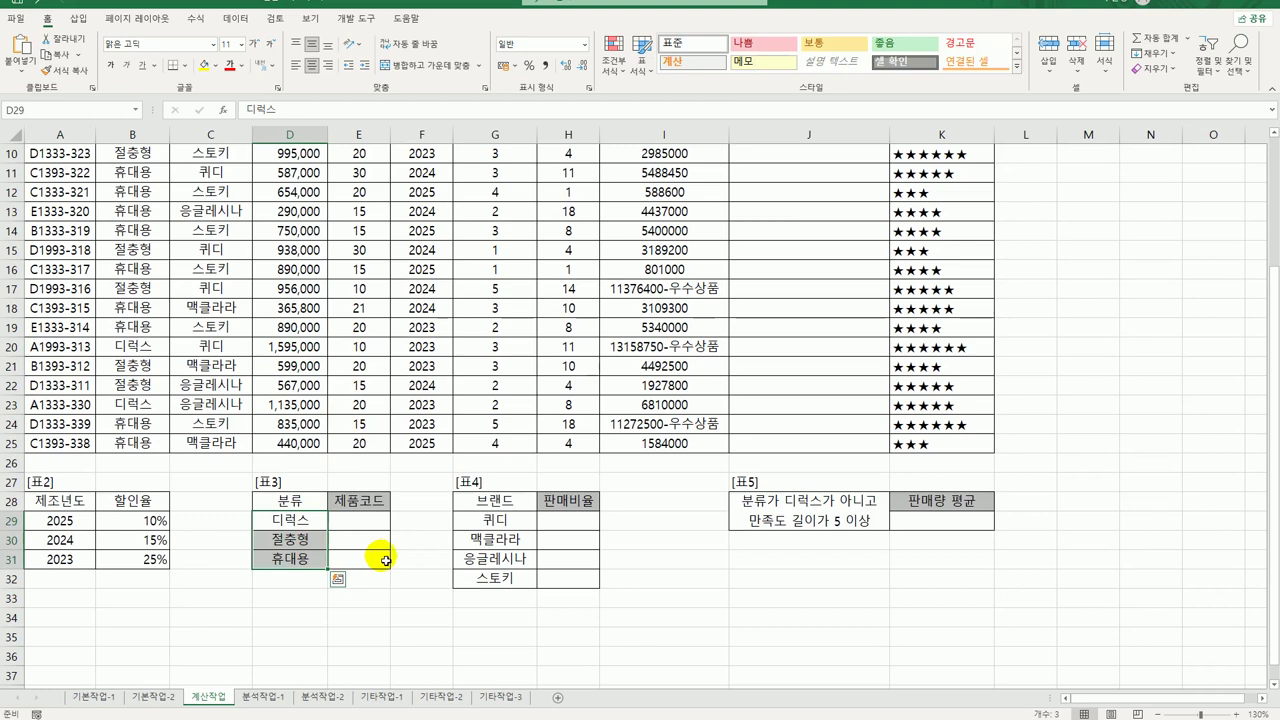
click(385, 522)
drag(387, 529, 385, 522)
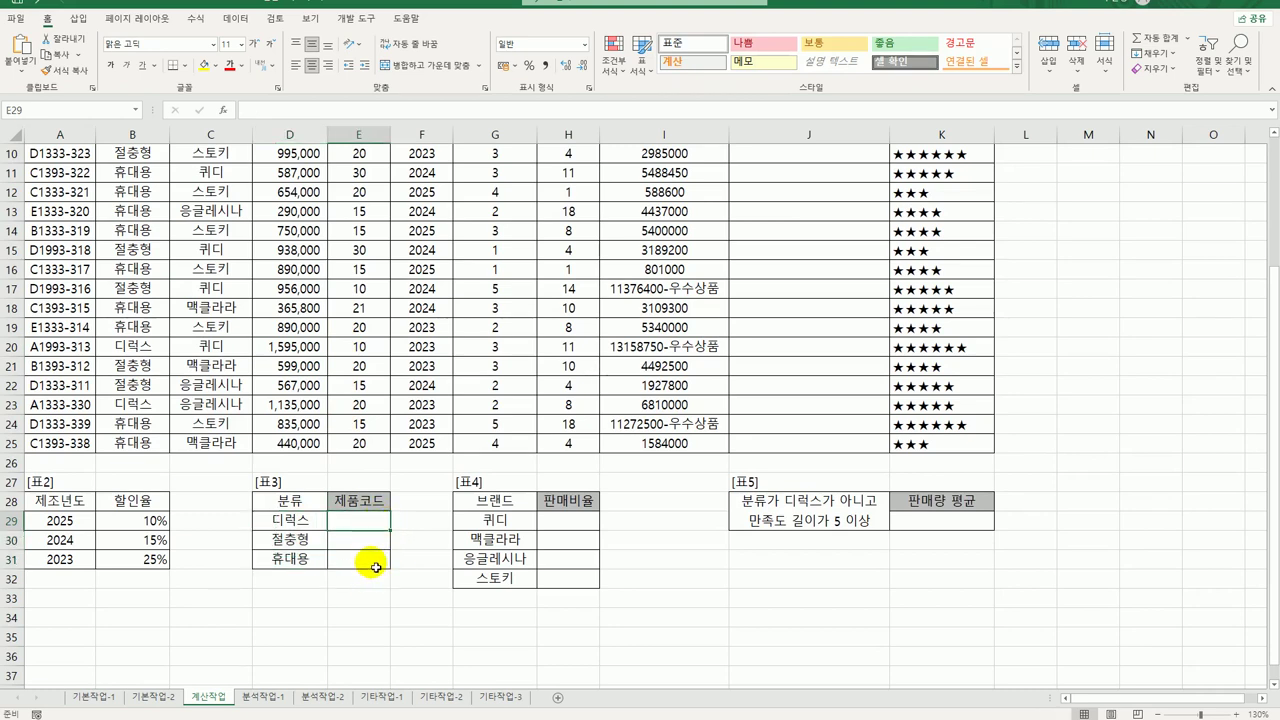
scroll(371, 534, up, 3)
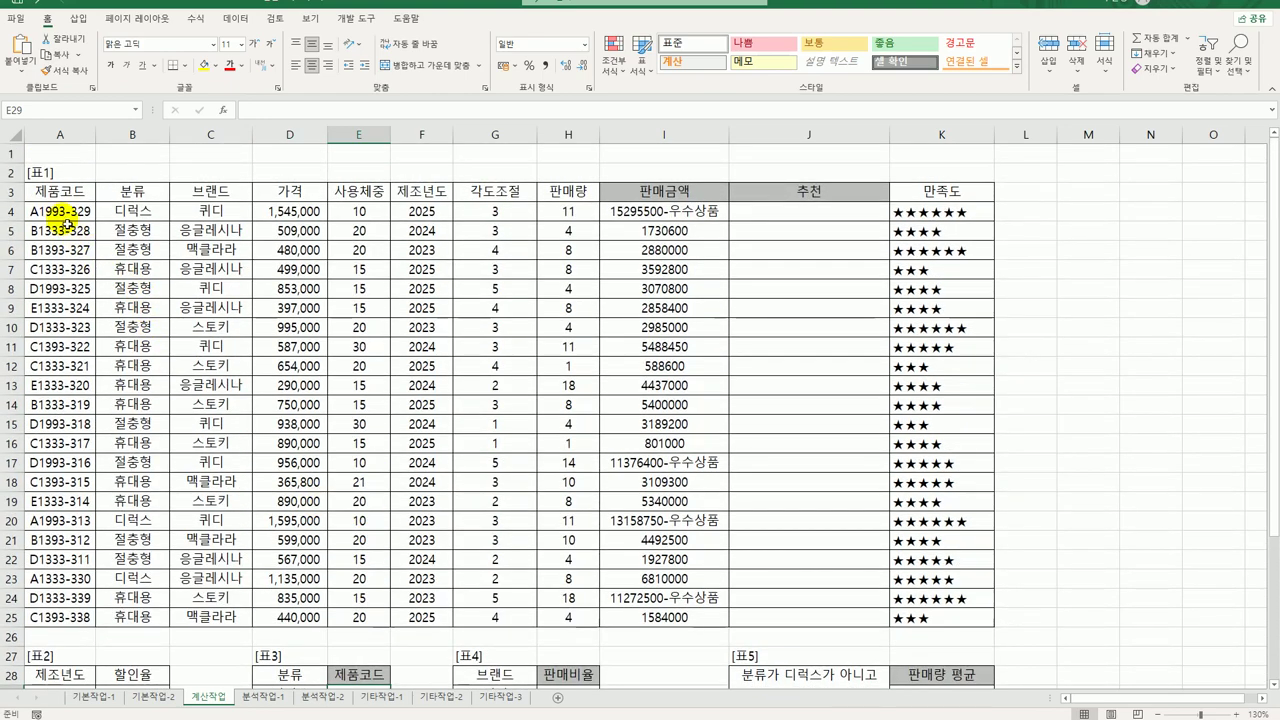
drag(60, 211, 82, 617)
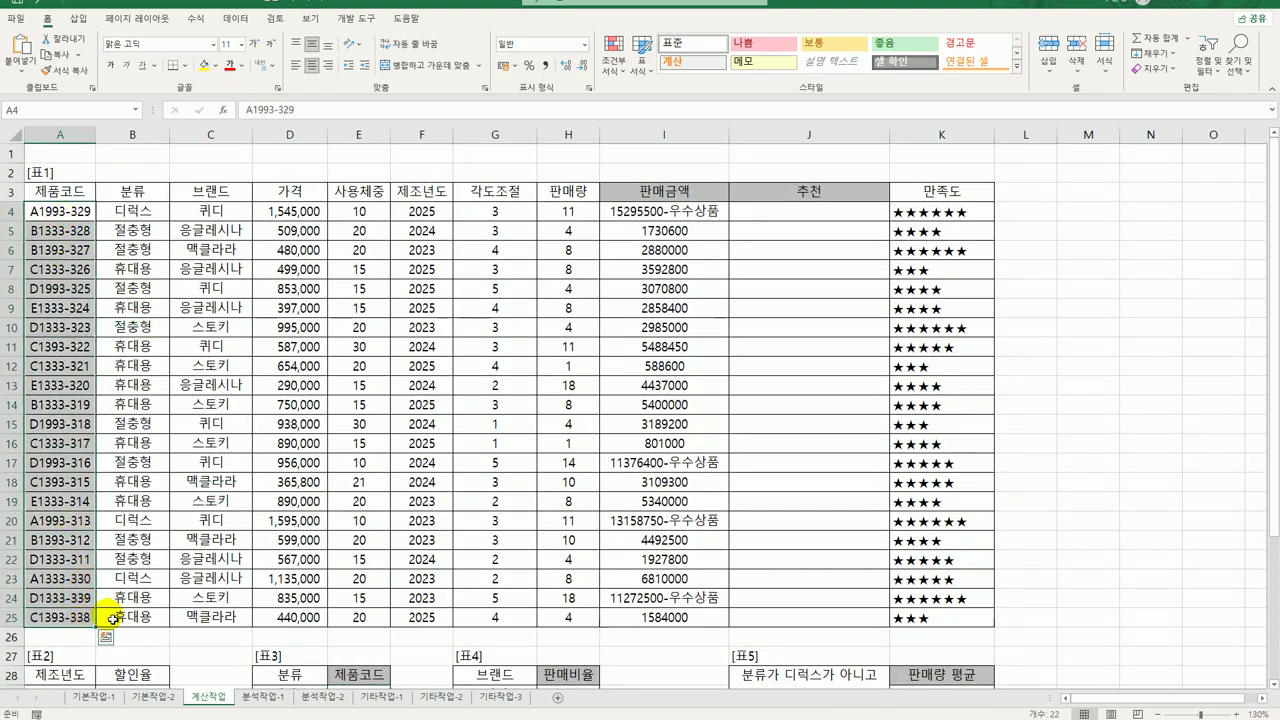
scroll(300, 563, down, 3)
drag(347, 522, 352, 563)
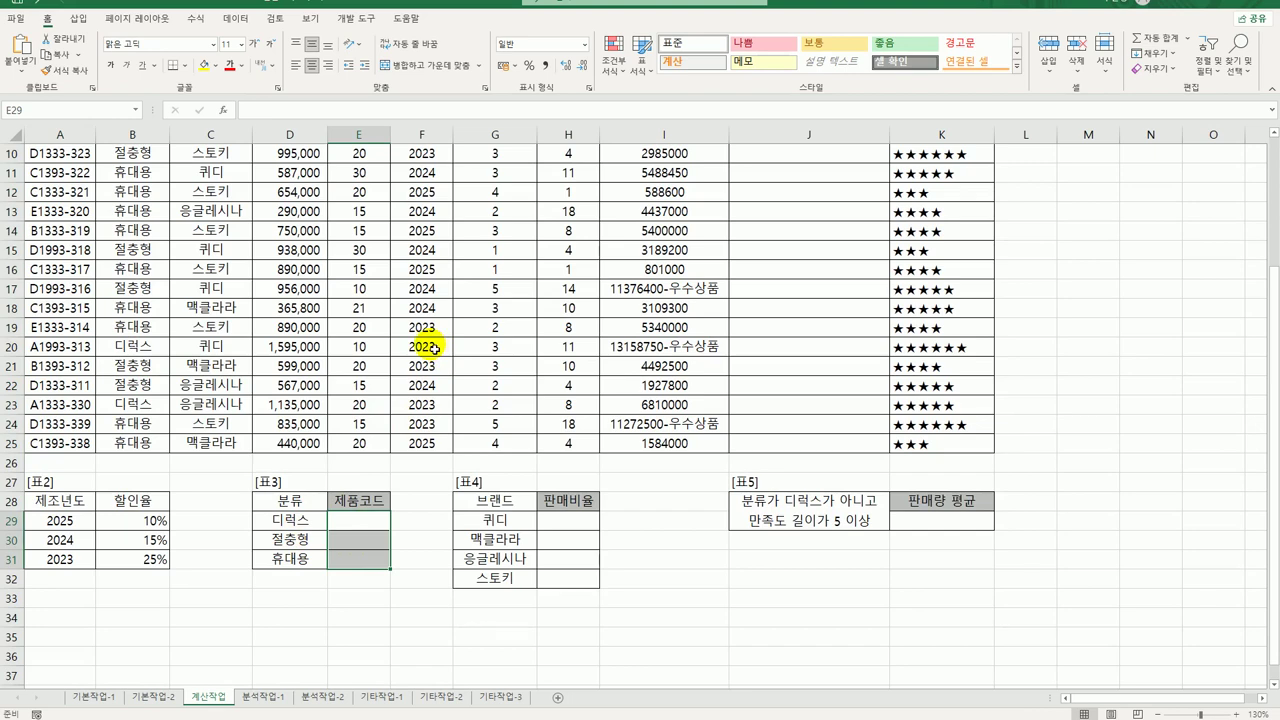
Start an INDEX formula in E29 of 표3 with the absolute 제품코드 range $A$4:$A$25 as its array.
click(364, 529)
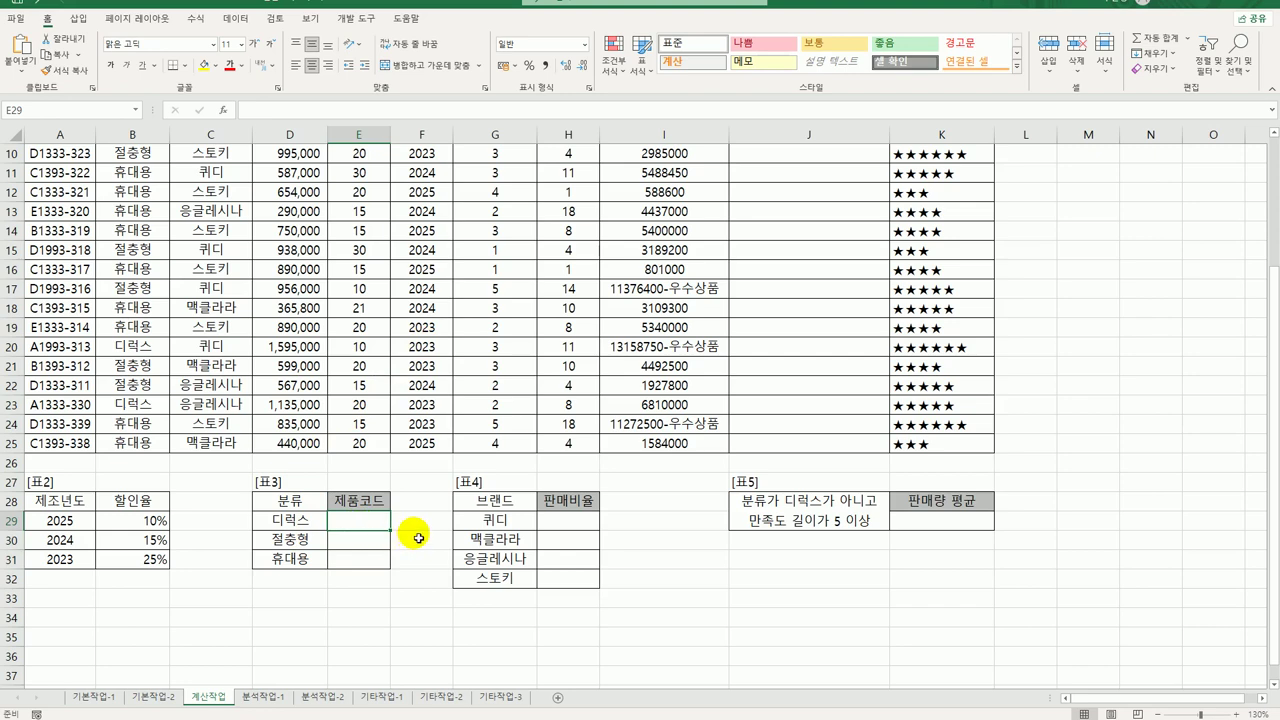
text(=)
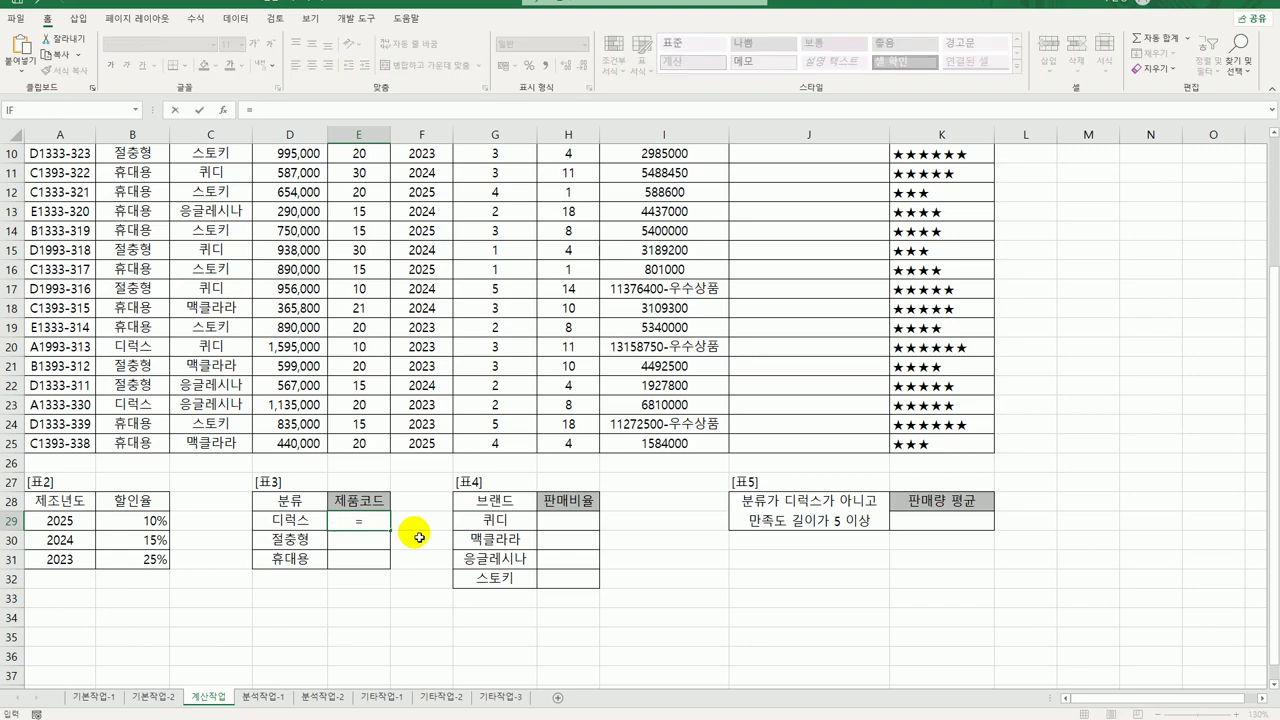
text(in)
double_click(417, 540)
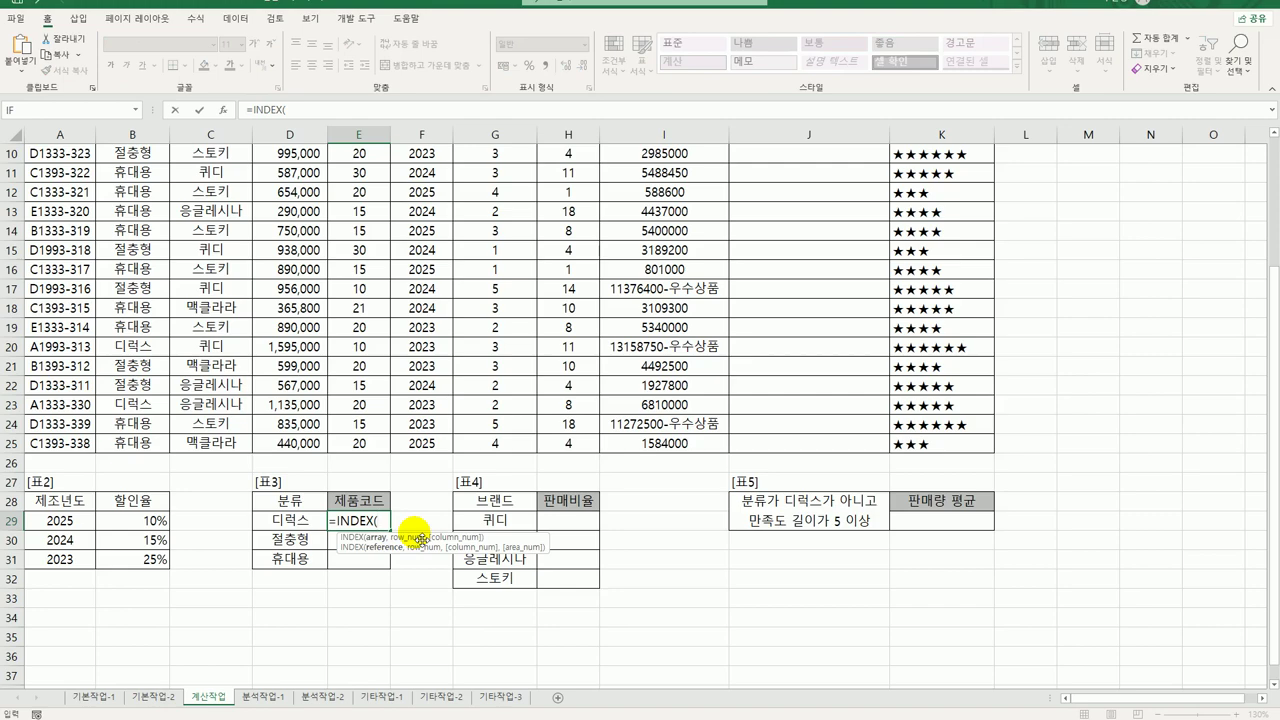
scroll(400, 525, up, 3)
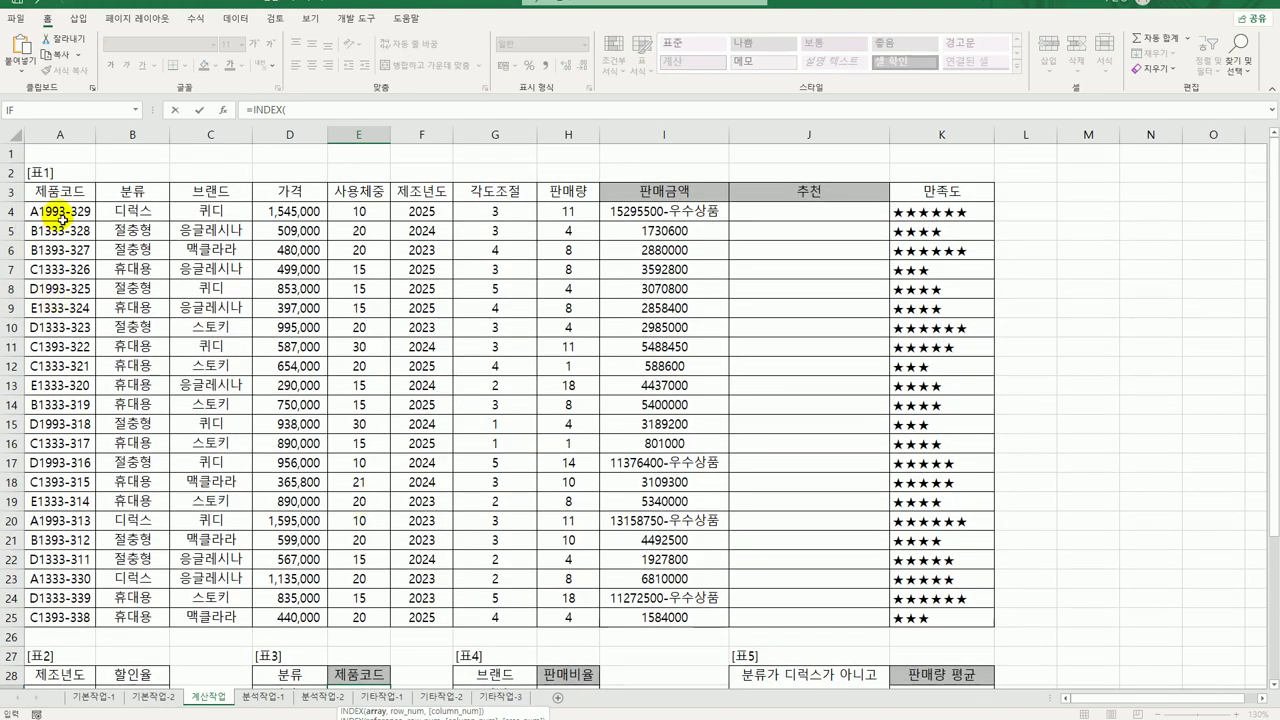
drag(62, 220, 45, 622)
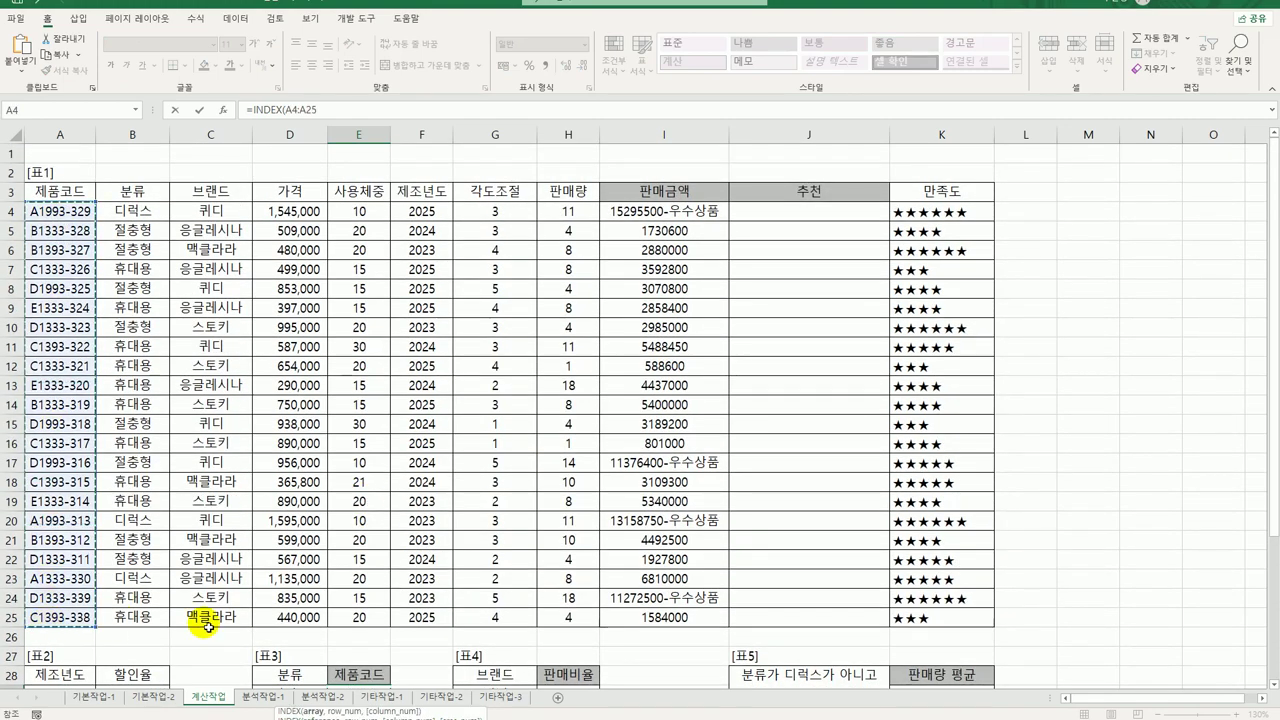
scroll(240, 620, down, 5)
key(F4)
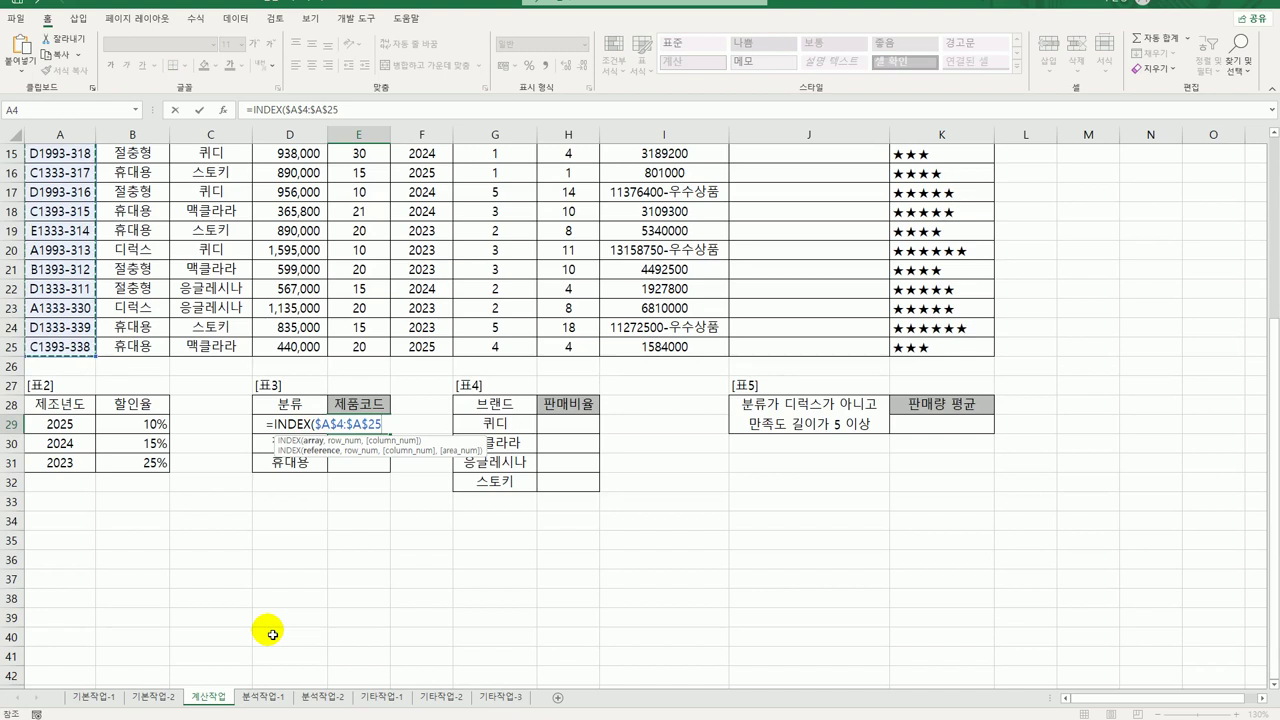
text(,)
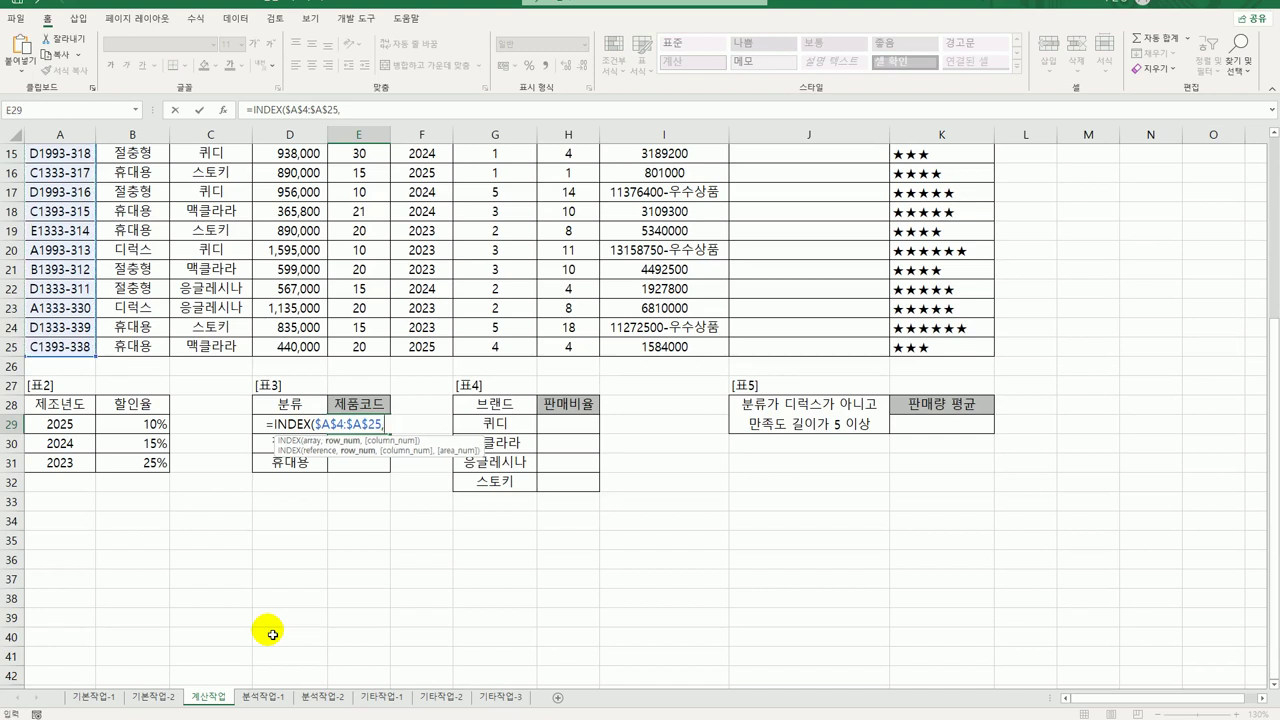
Nest a MATCH function as INDEX's row_num argument and open a MAX function as its lookup value.
text(mat)
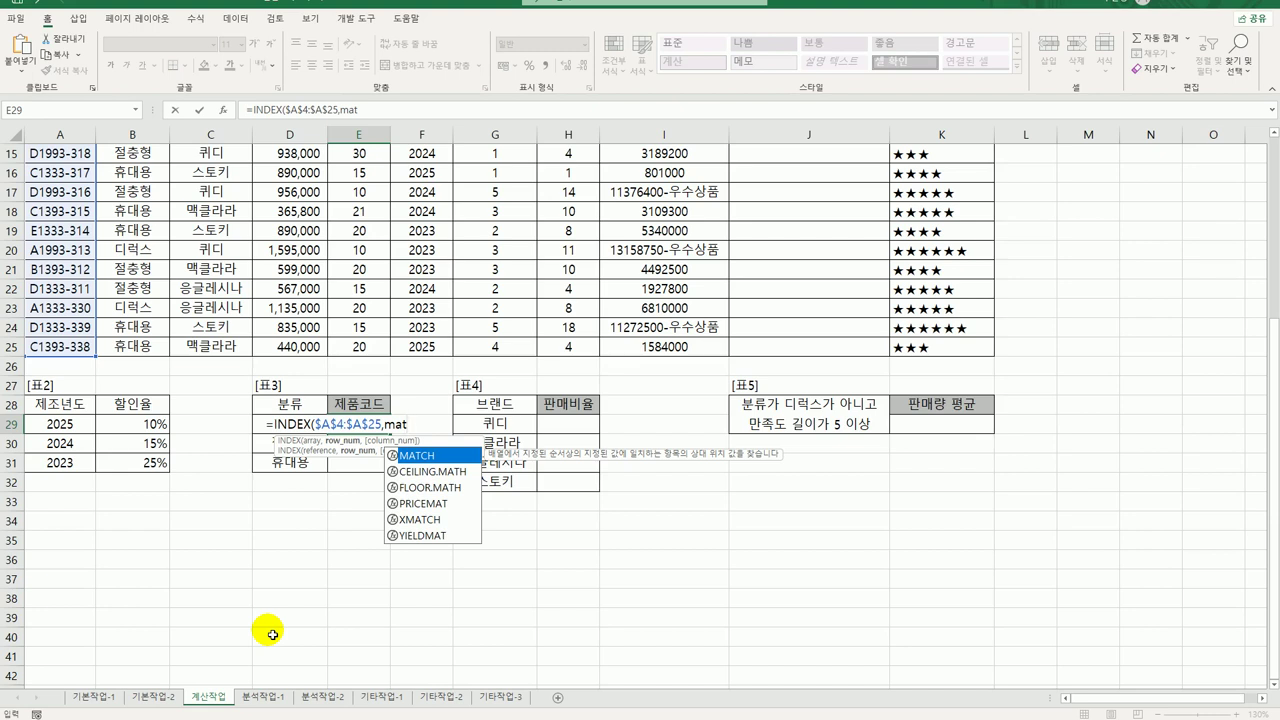
click(460, 456)
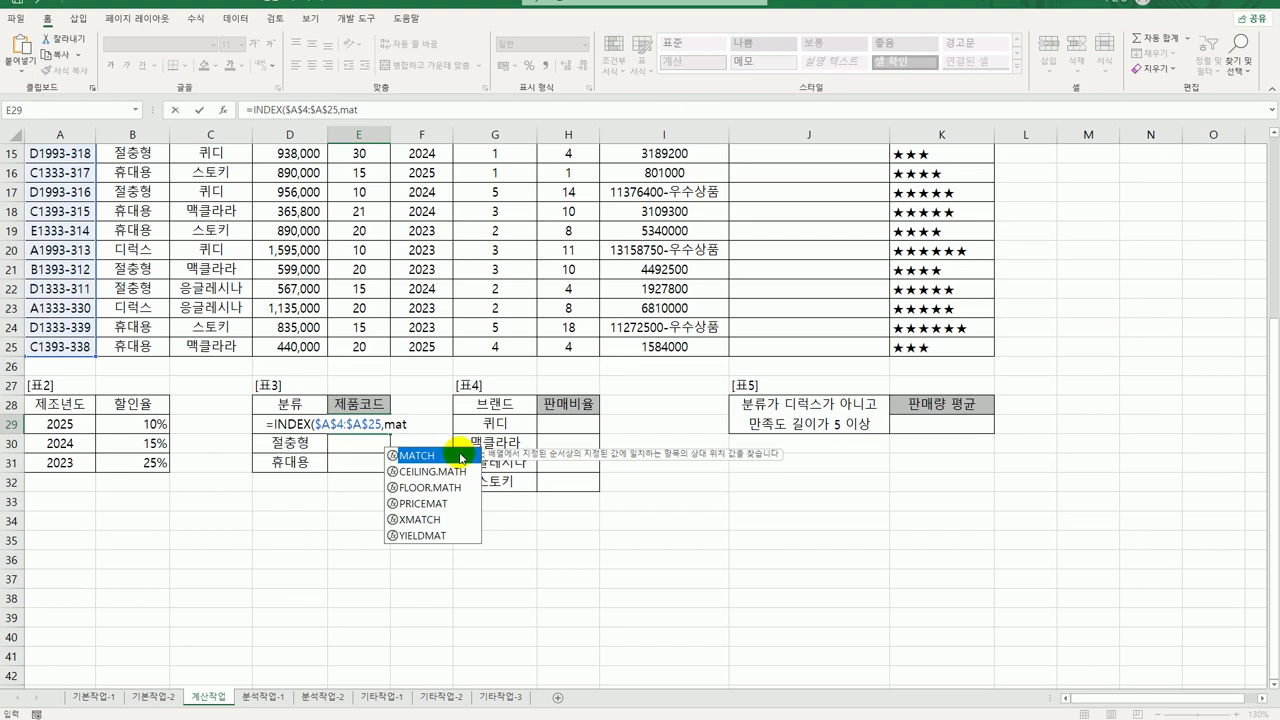
double_click(460, 456)
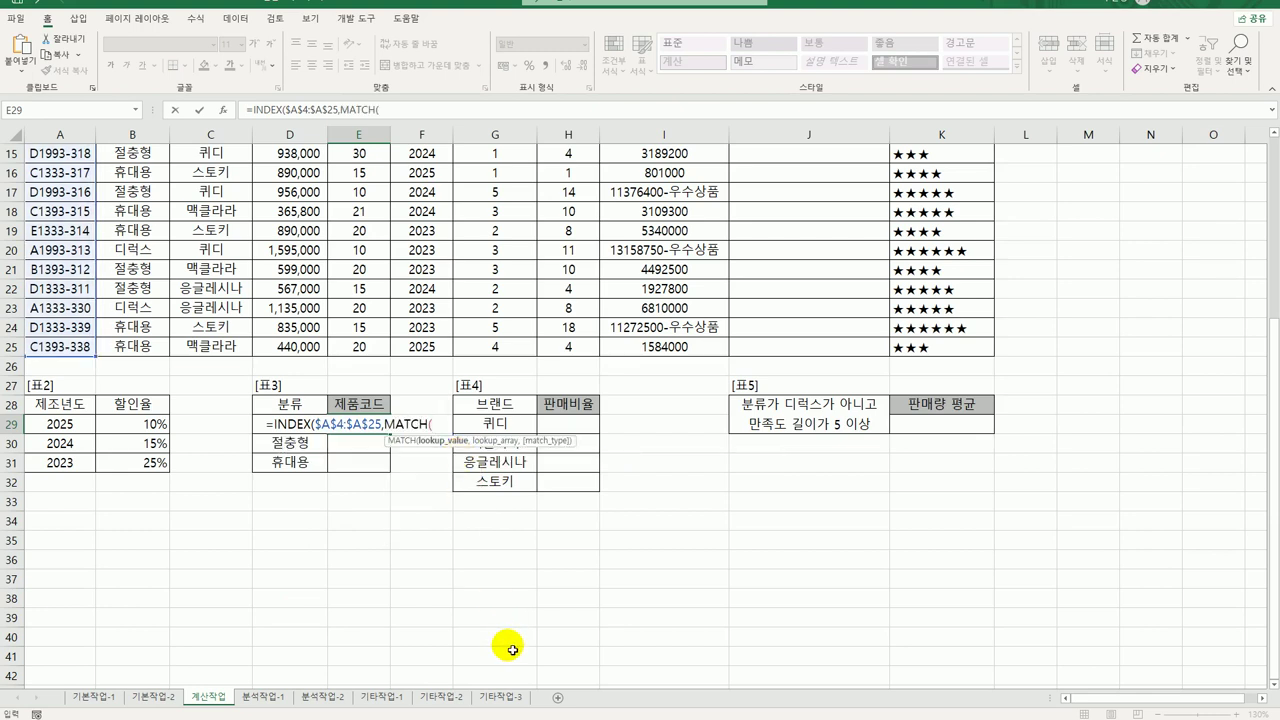
text(max)
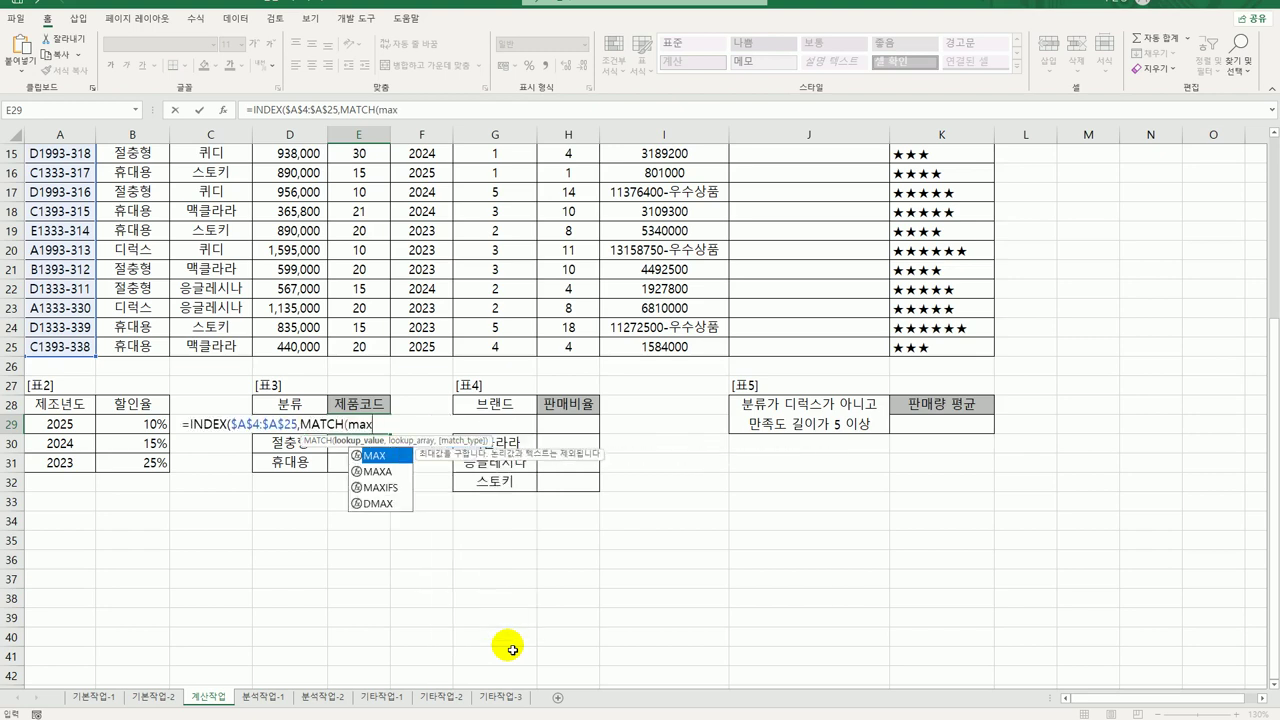
key(Tab)
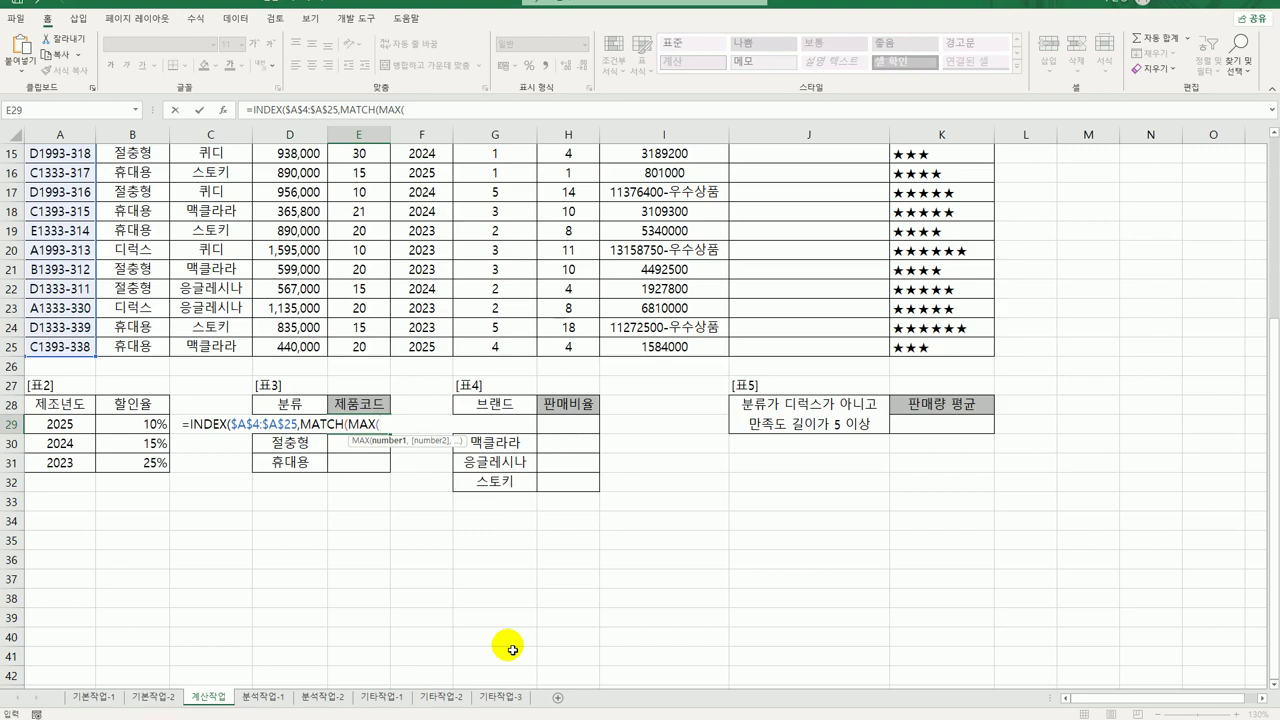
Enter the condition ($B$4:$B$25=D29) inside MAX, followed by a multiplication sign.
scroll(510, 645, up, 5)
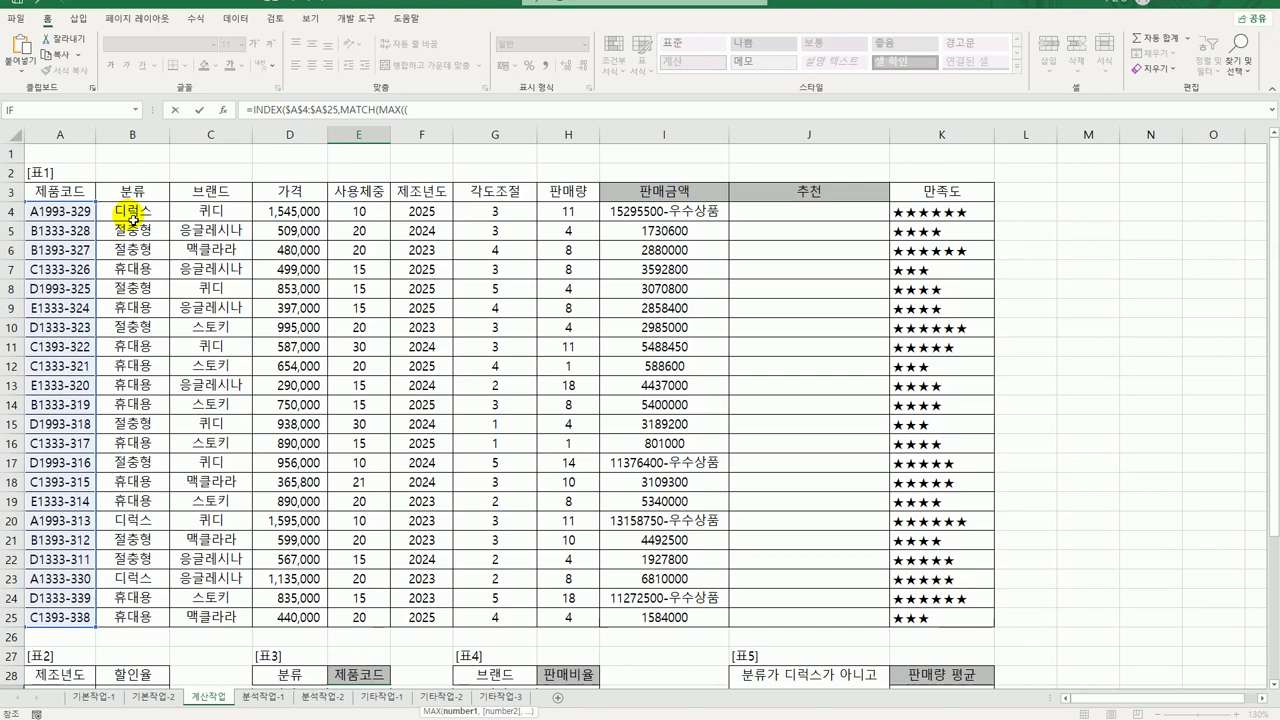
drag(133, 219, 109, 609)
key(F4)
scroll(243, 628, down, 5)
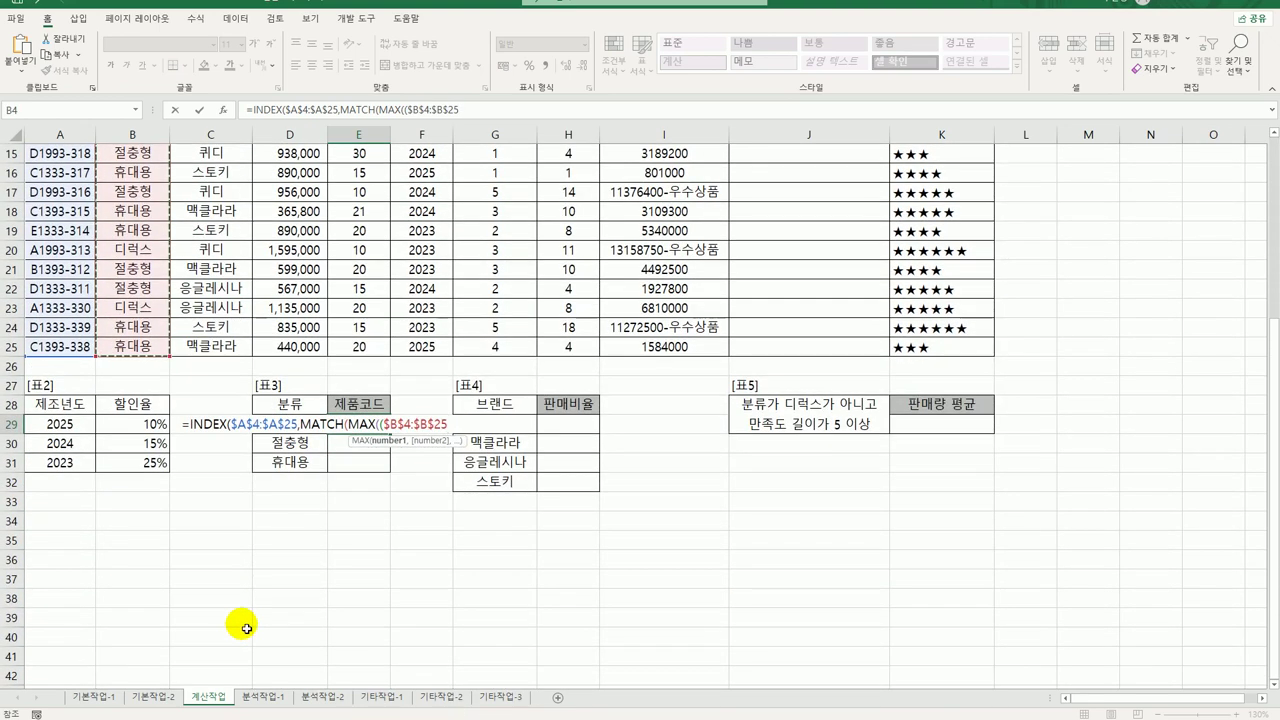
text(=)
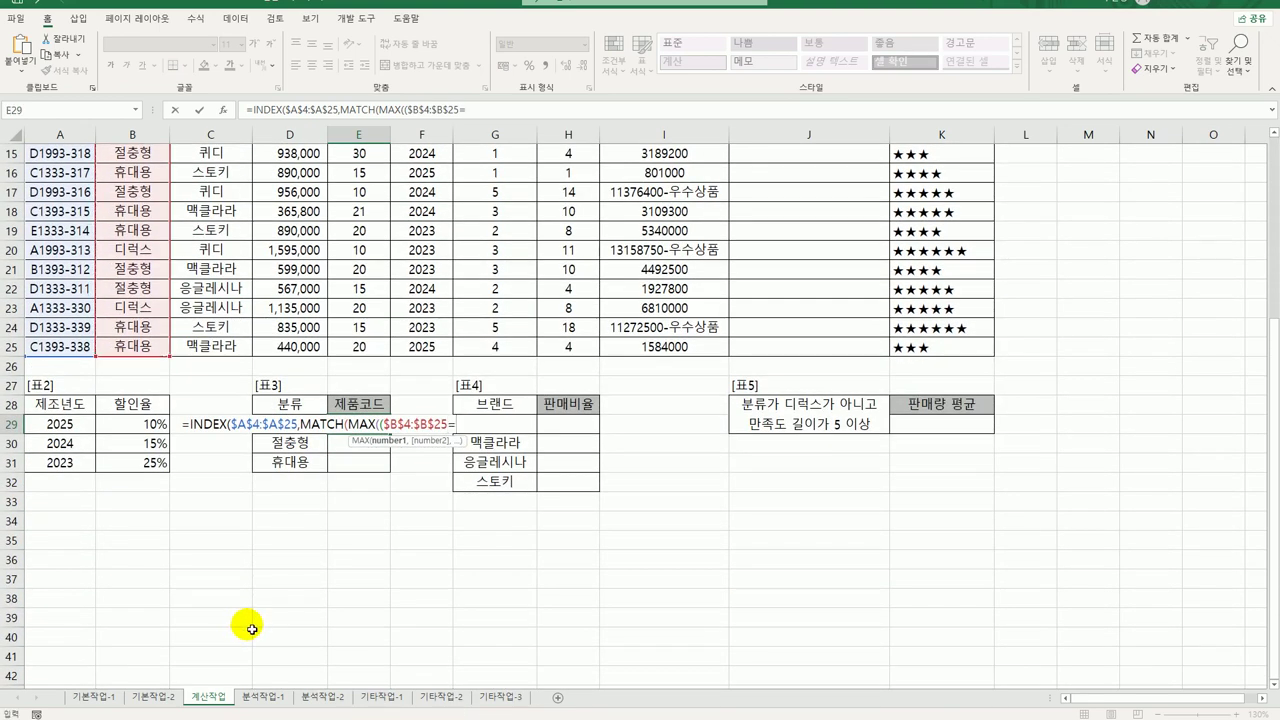
key(Left)
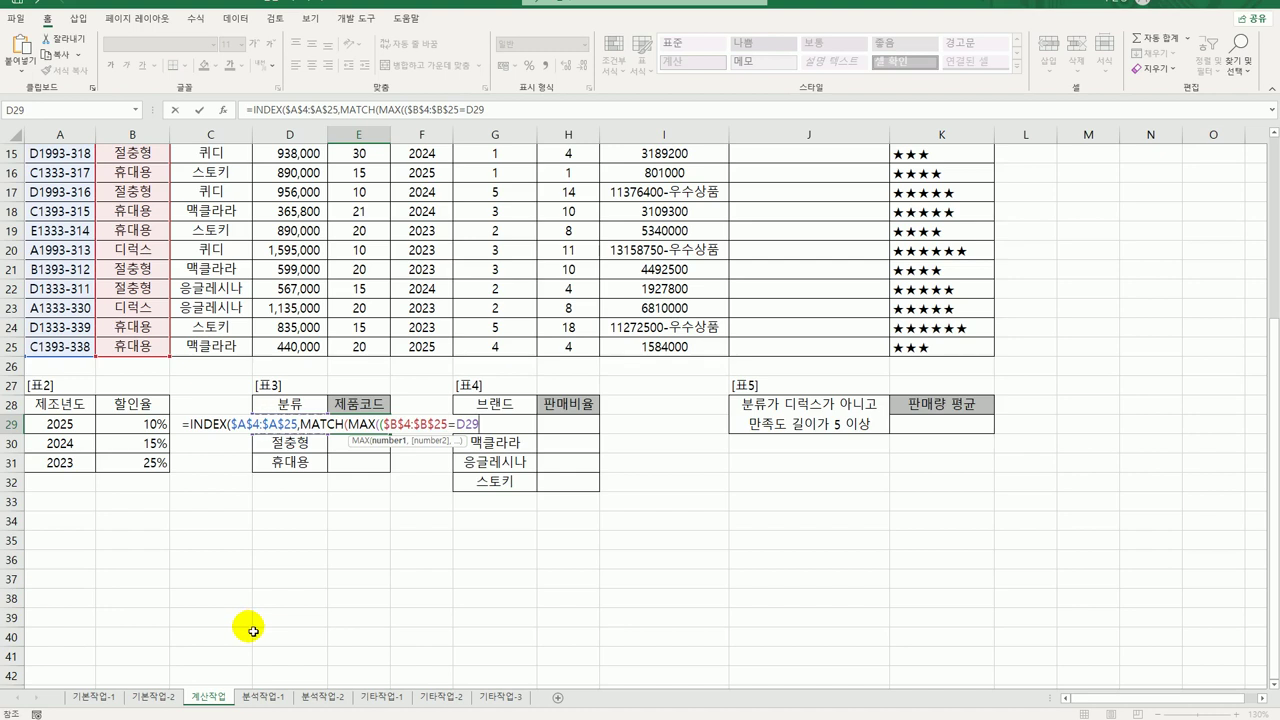
text()*)
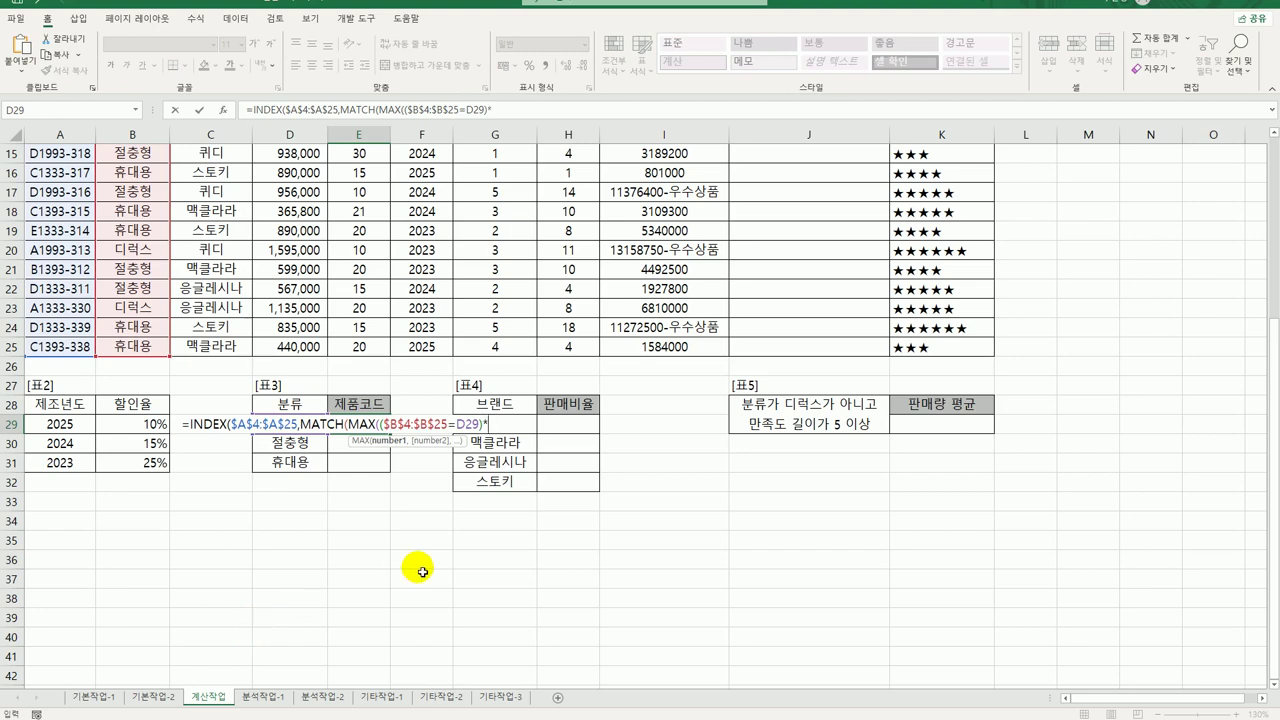
Add the absolute 가격 range $D$4:$D$25 as the multiplied array and close the MAX function.
scroll(417, 567, up, 5)
drag(313, 218, 300, 617)
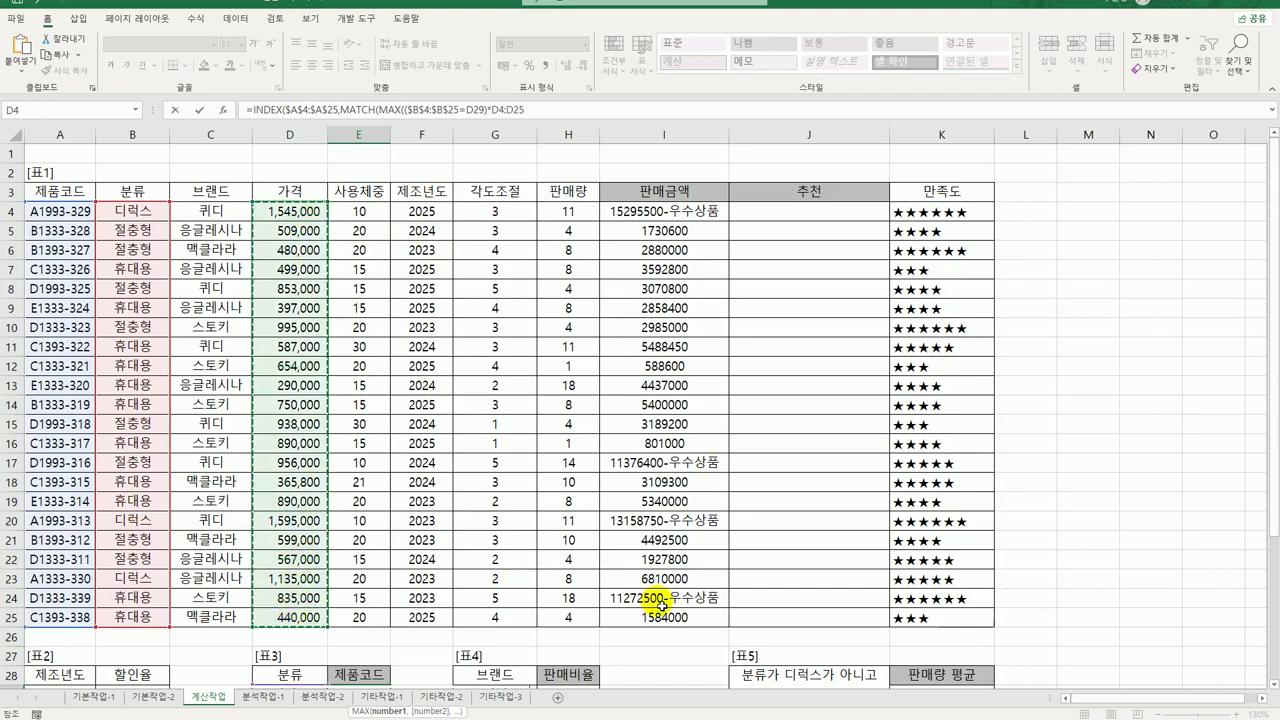
scroll(660, 606, down, 5)
key(F4)
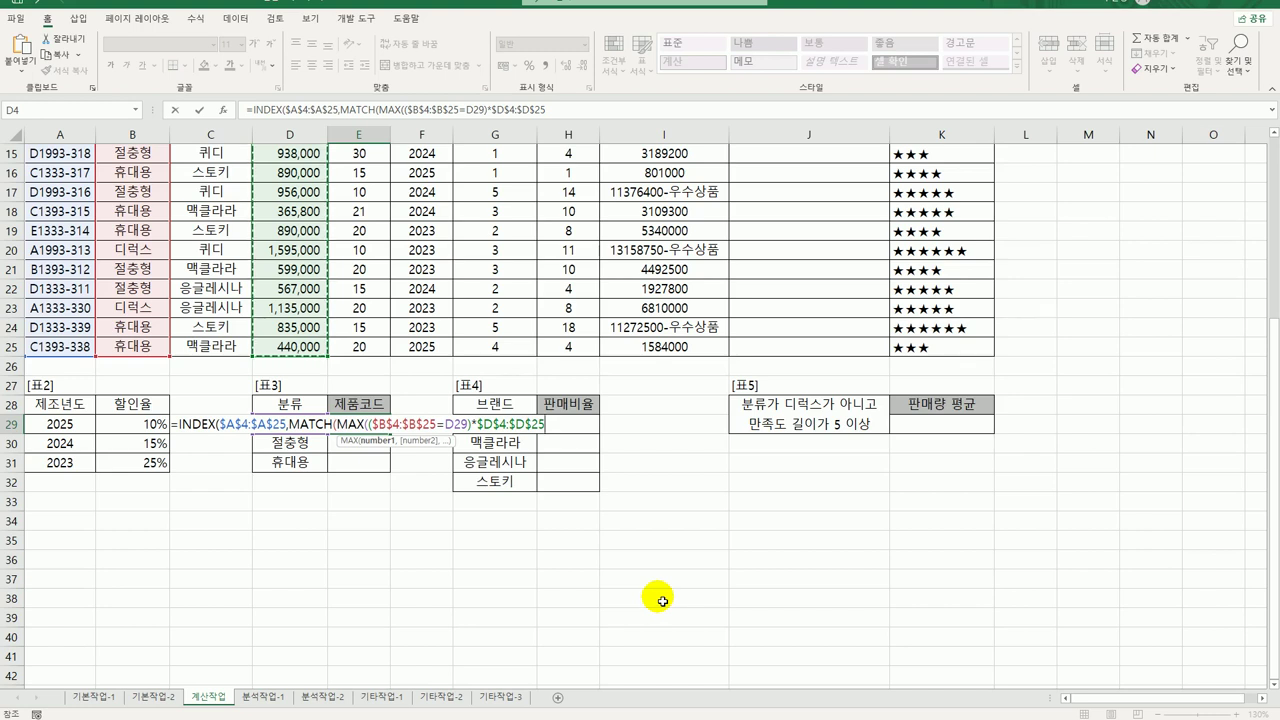
text())
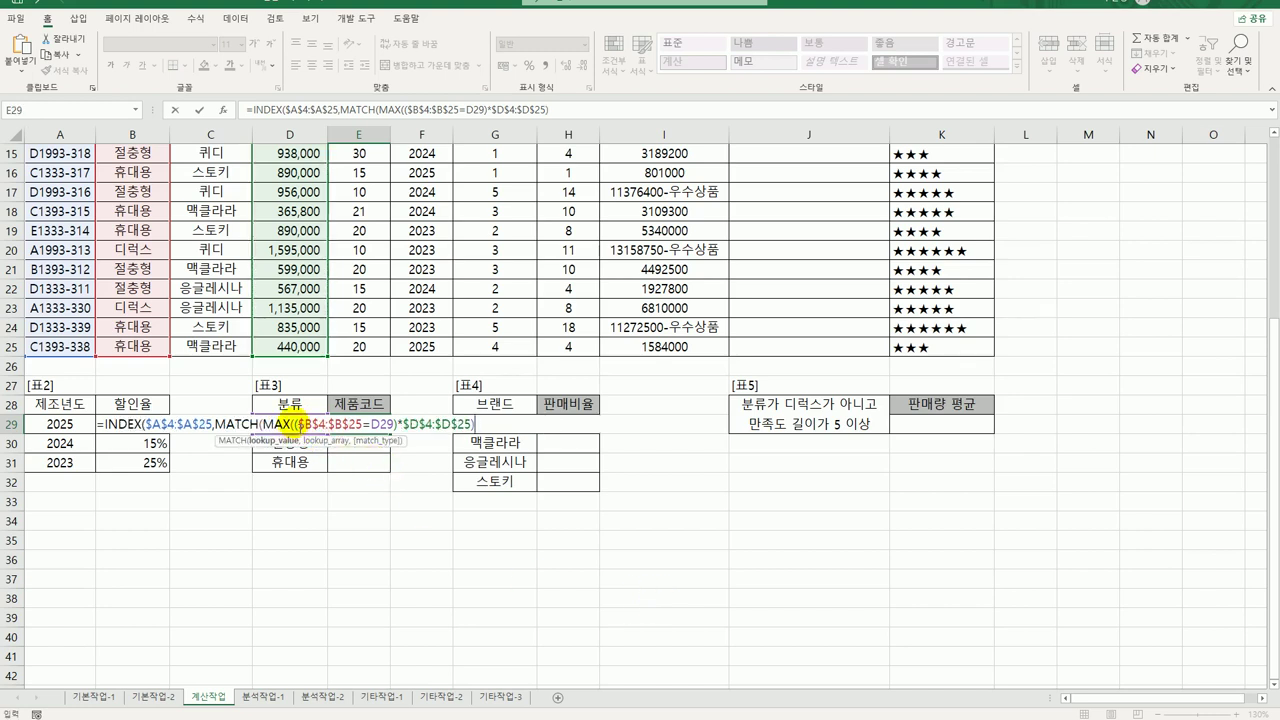
Copy the expression ($B$4:$B$25=D29)*$D$4:$D$25 from inside MAX and reuse it as MATCH's lookup_array argument.
drag(306, 424, 468, 425)
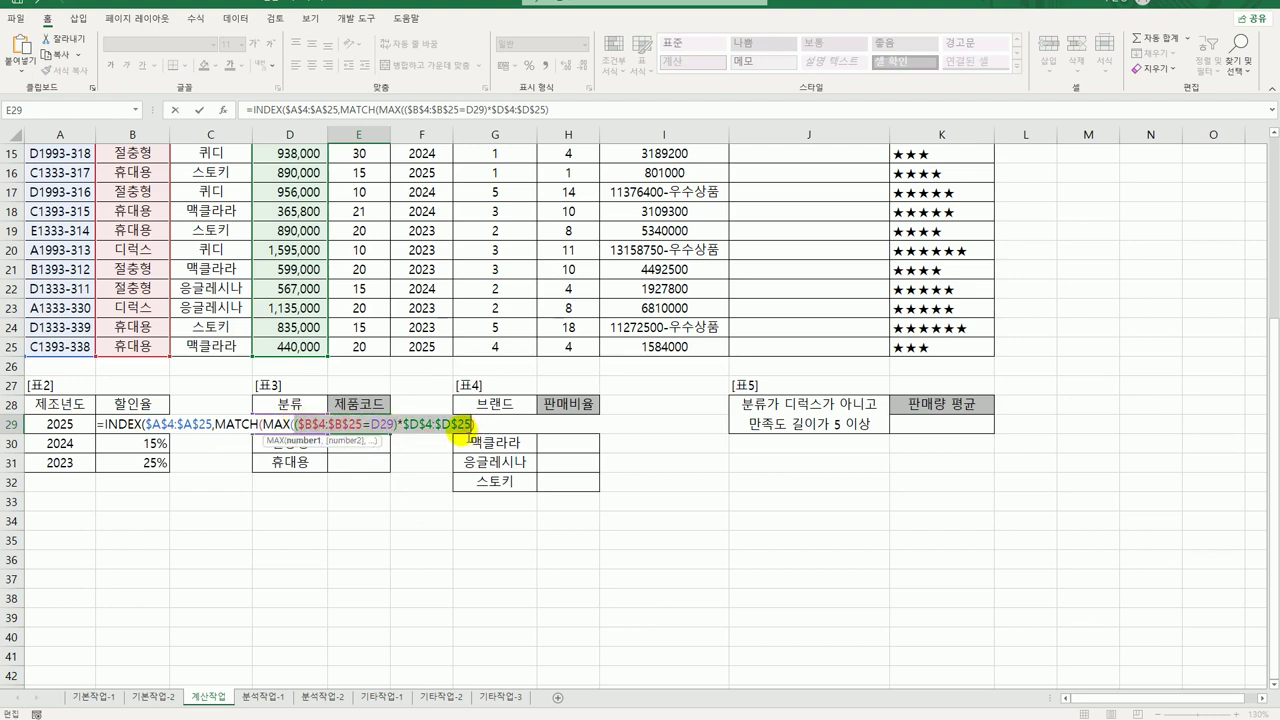
click(300, 424)
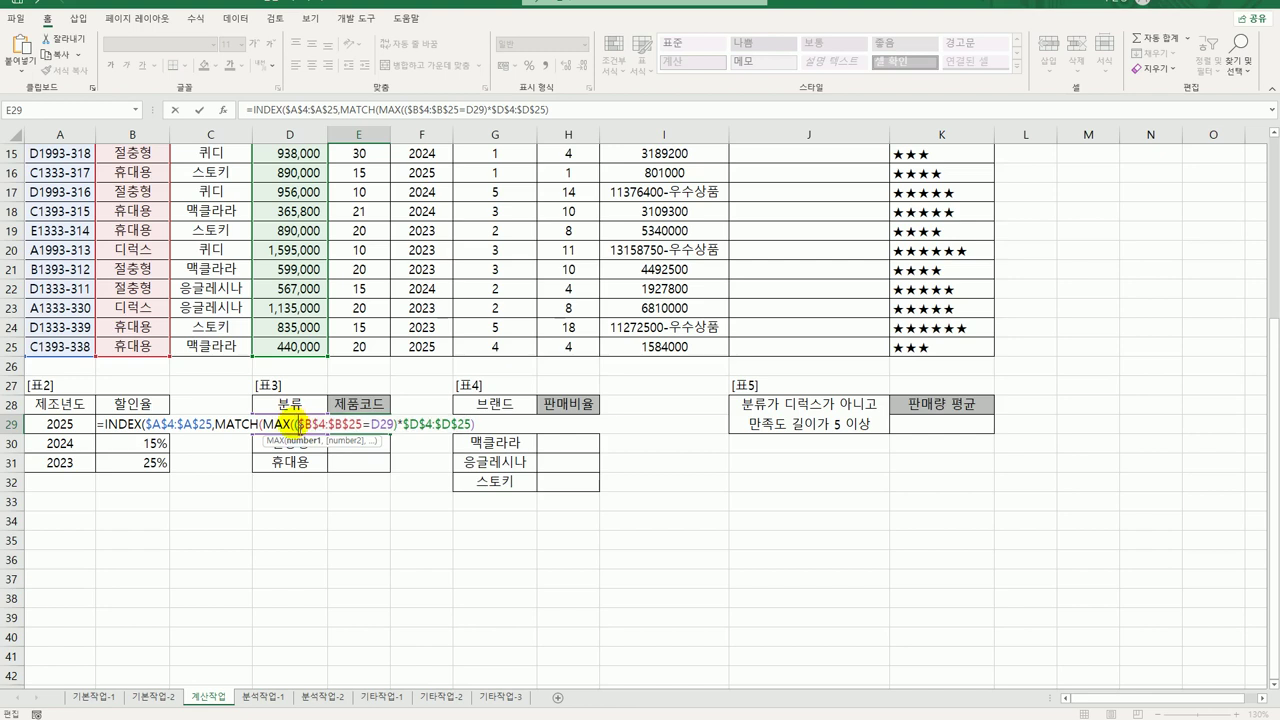
drag(300, 424, 474, 424)
key(ctrl+c)
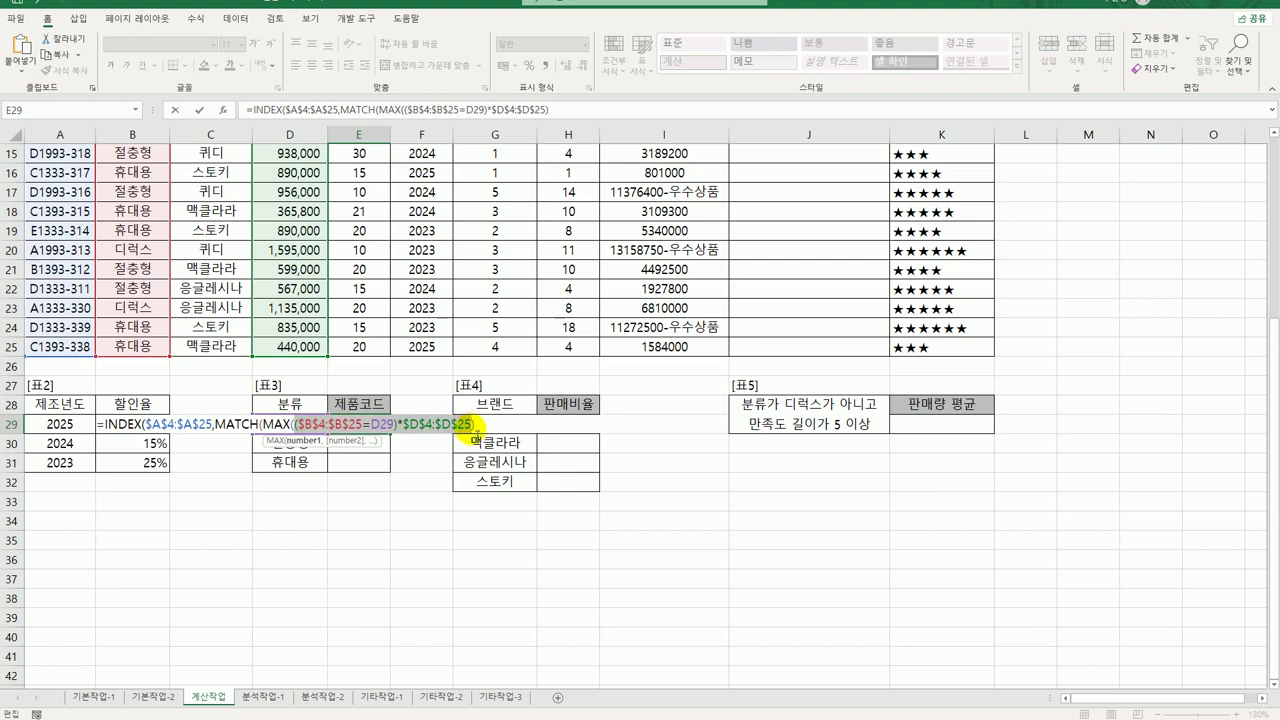
click(491, 428)
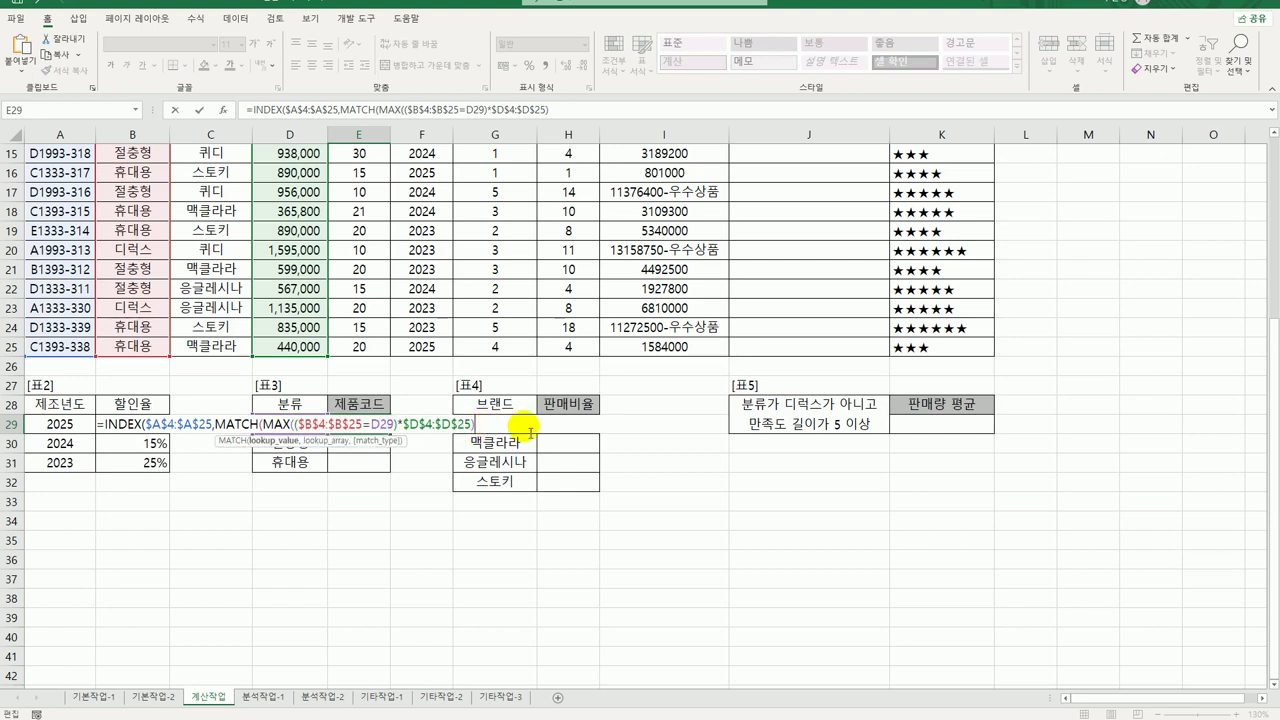
text(,)
key(ctrl+v)
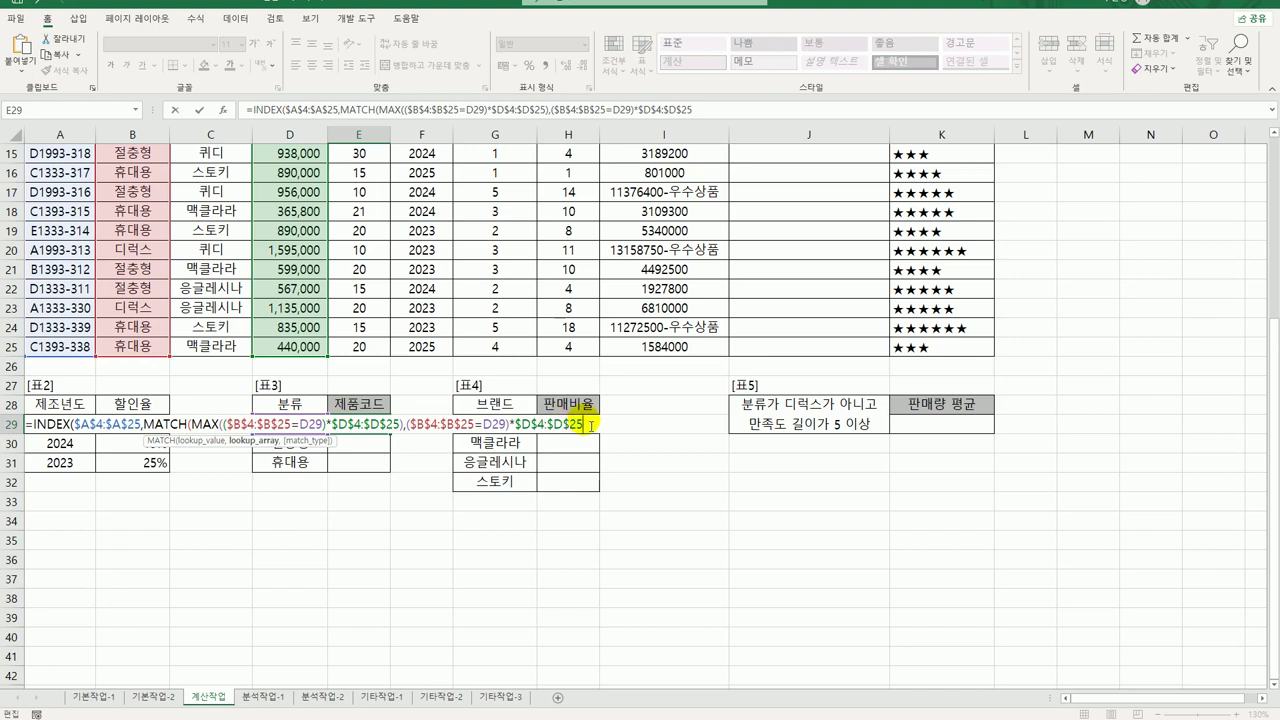
Set MATCH's match type to 0 for an exact match, close both functions and enter the formula in E29.
text(,)
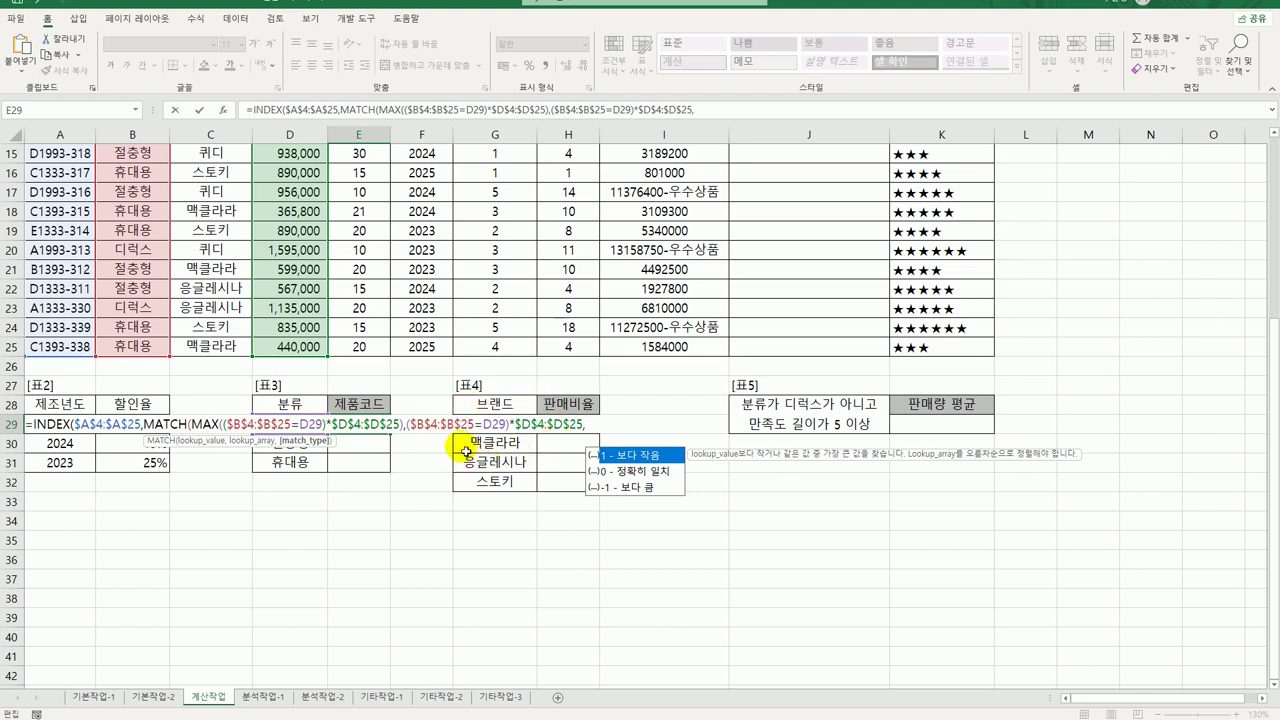
click(637, 472)
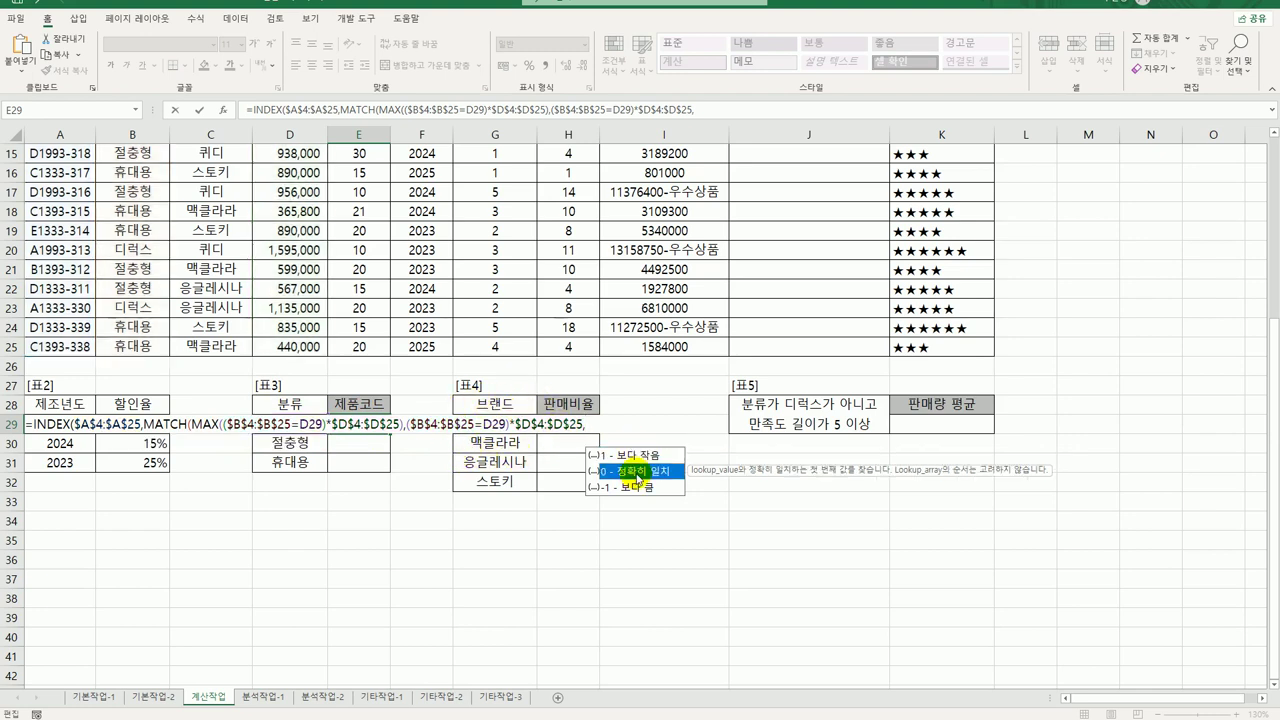
double_click(637, 475)
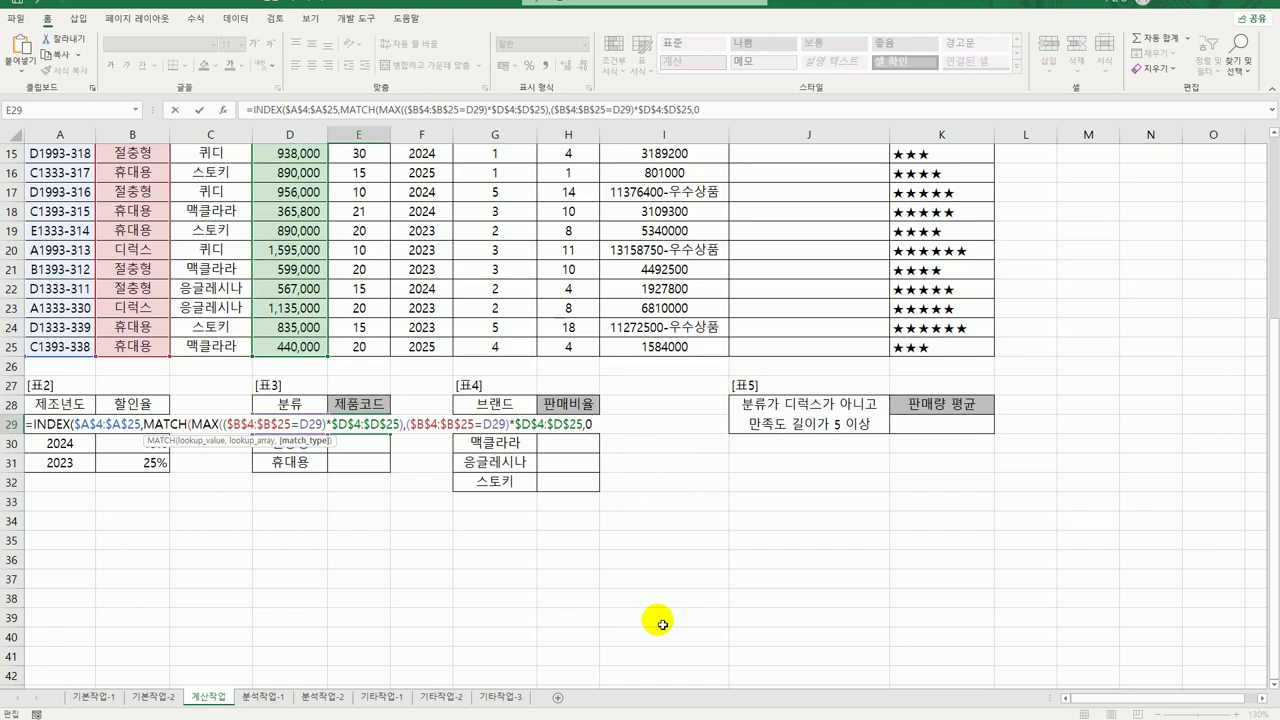
text())
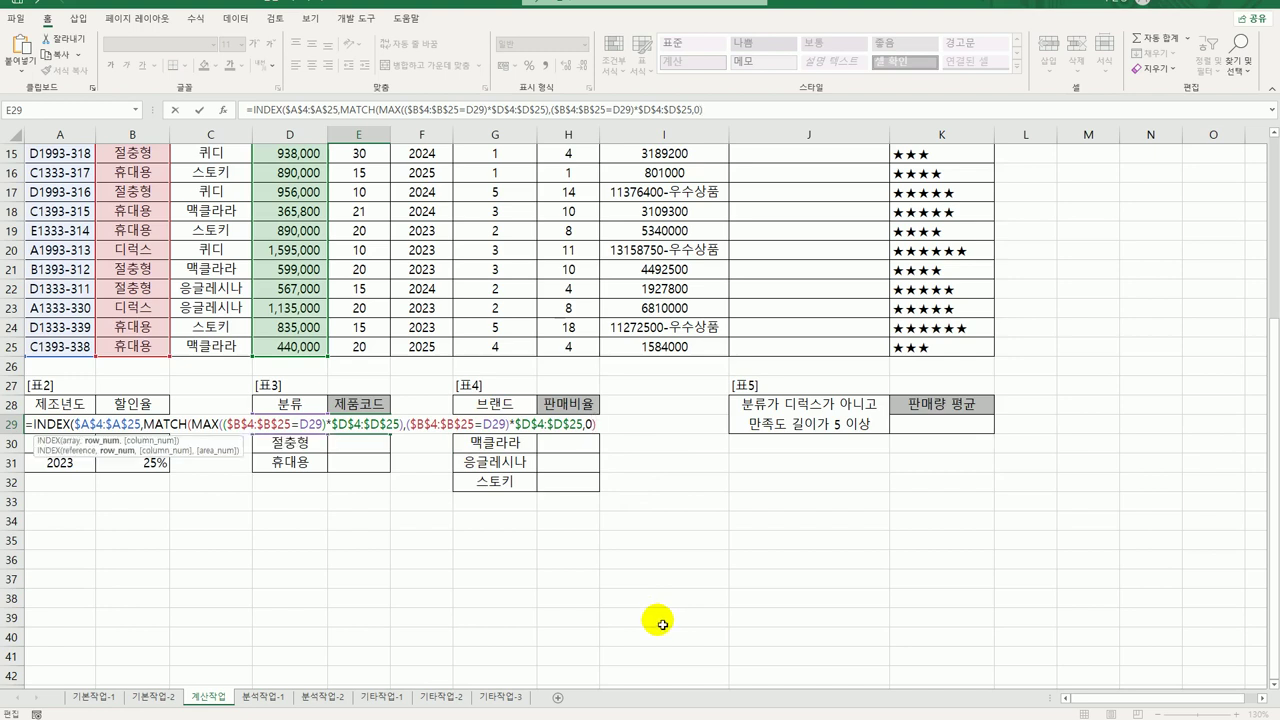
text())
key(Return)
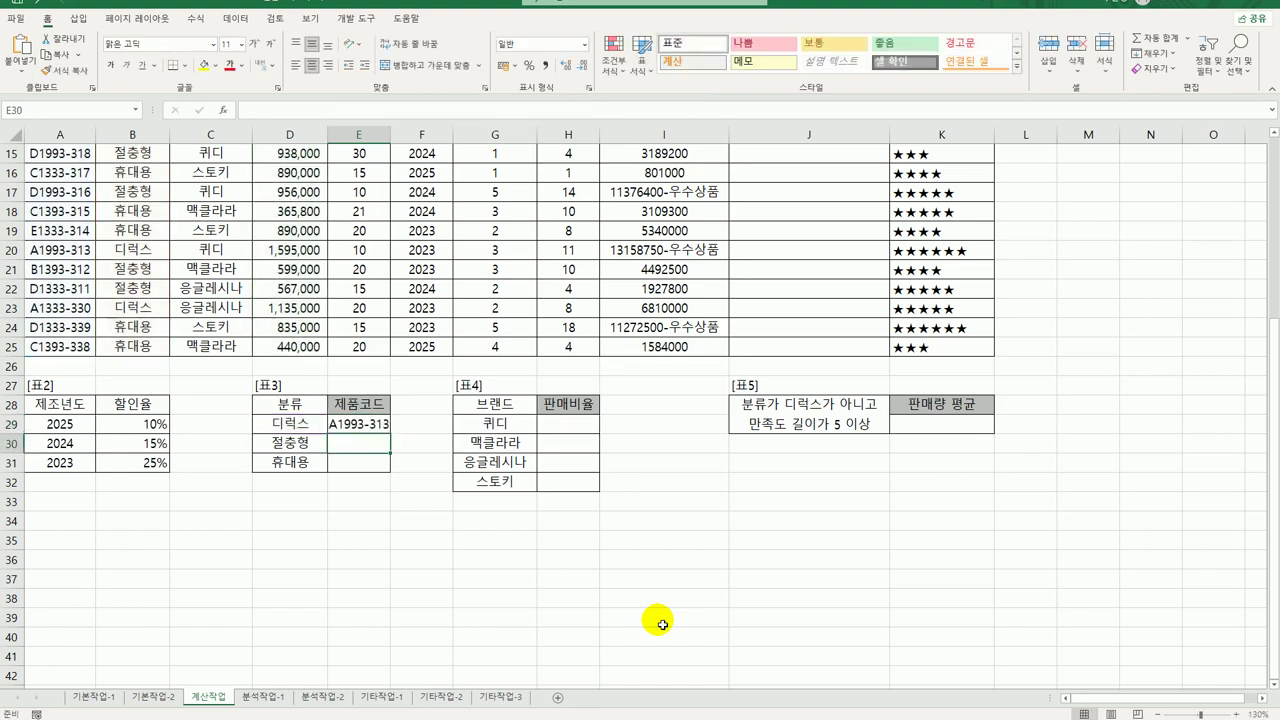
Autofit the width of column E and fill the 제품코드 formula from E29 down to E31.
double_click(396, 141)
click(396, 428)
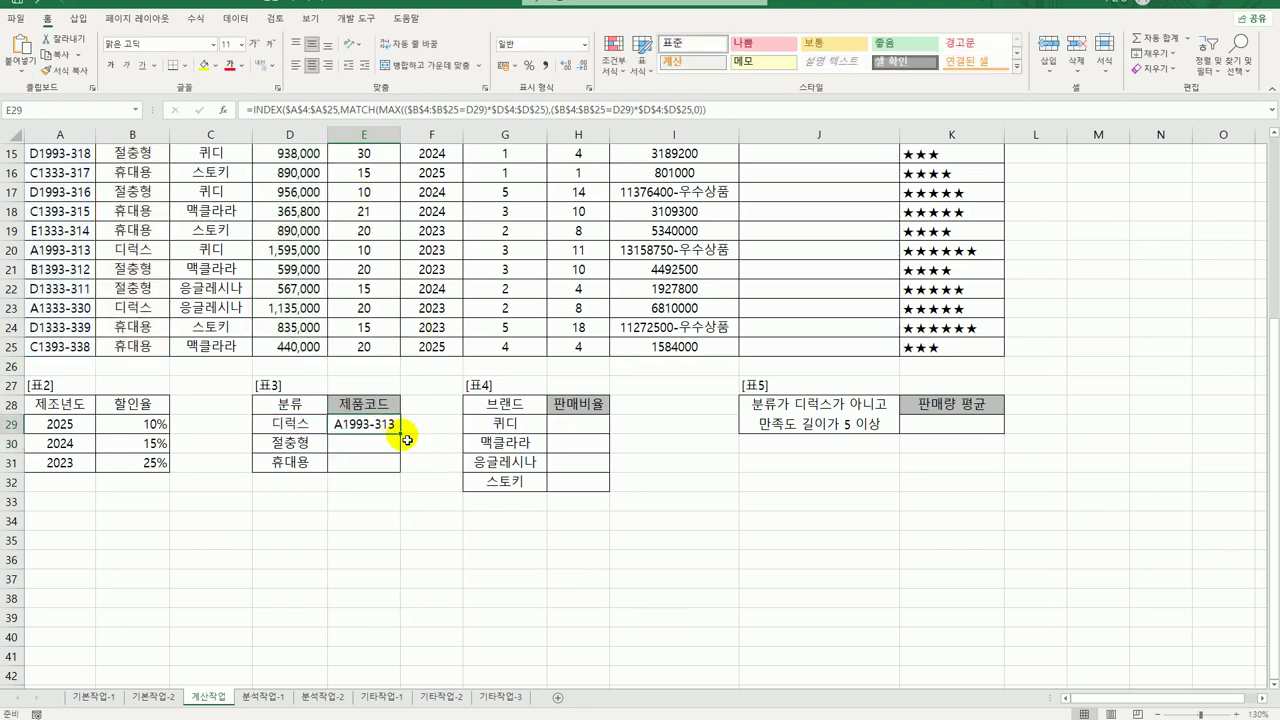
drag(403, 437, 407, 473)
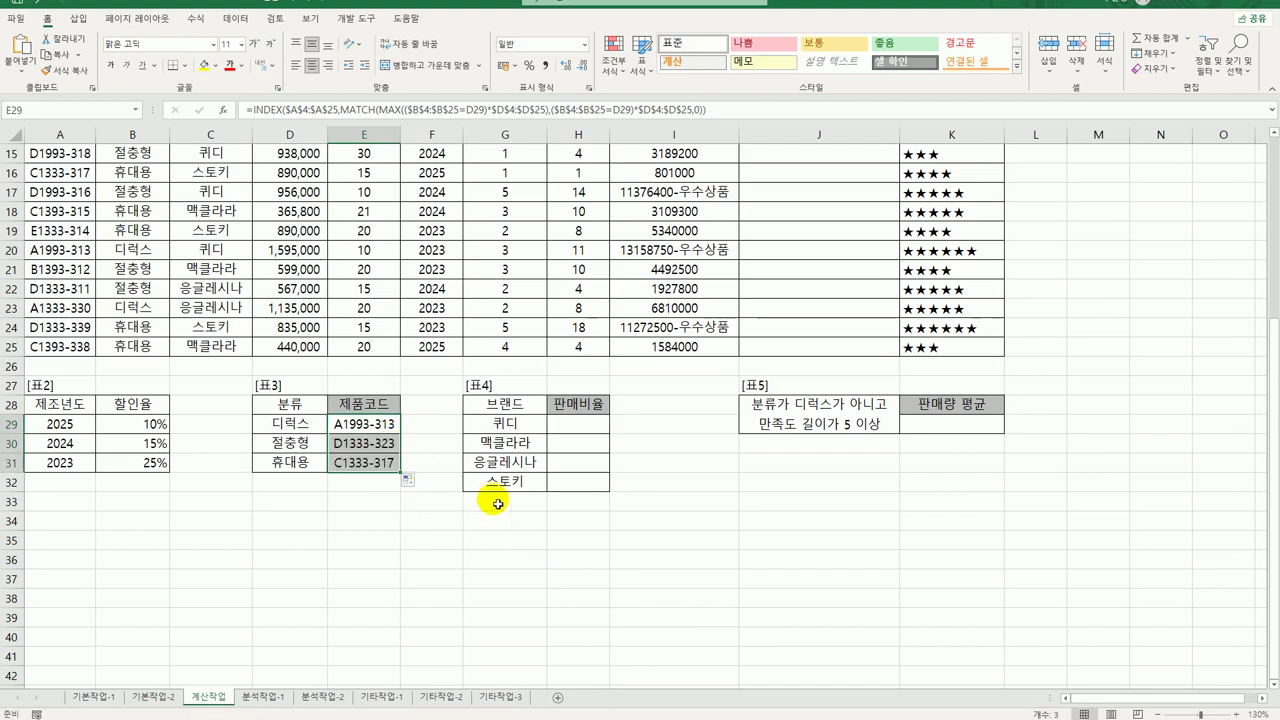
Examine the 브랜드 and 판매량 columns of 표1 against the brands and 판매비율 cells of 표4.
scroll(423, 390, up, 5)
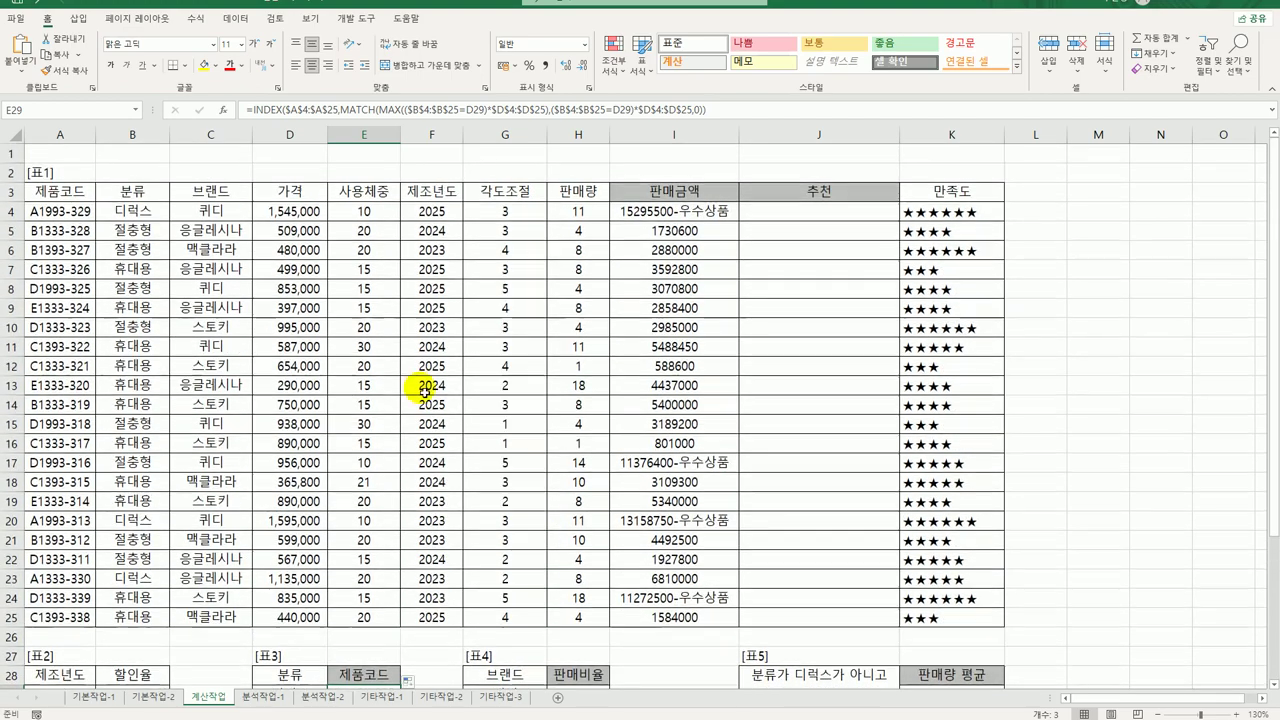
click(210, 199)
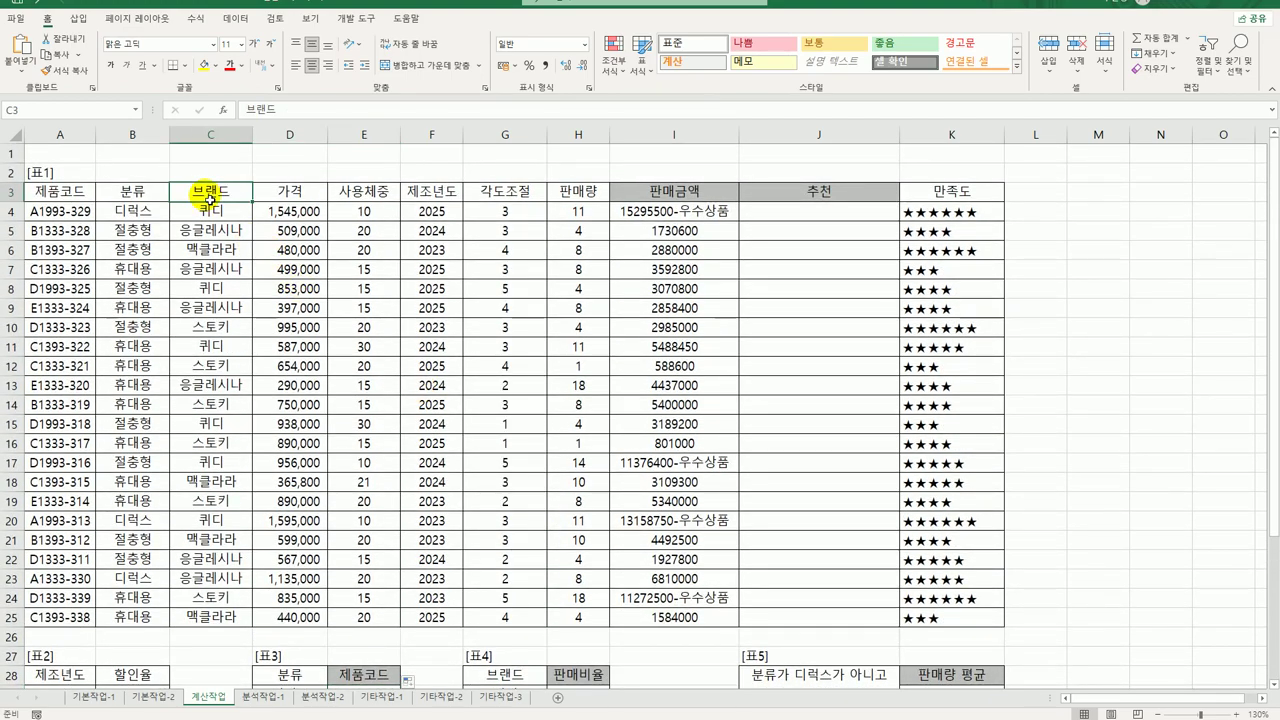
click(562, 190)
scroll(647, 416, down, 3)
drag(578, 520, 590, 583)
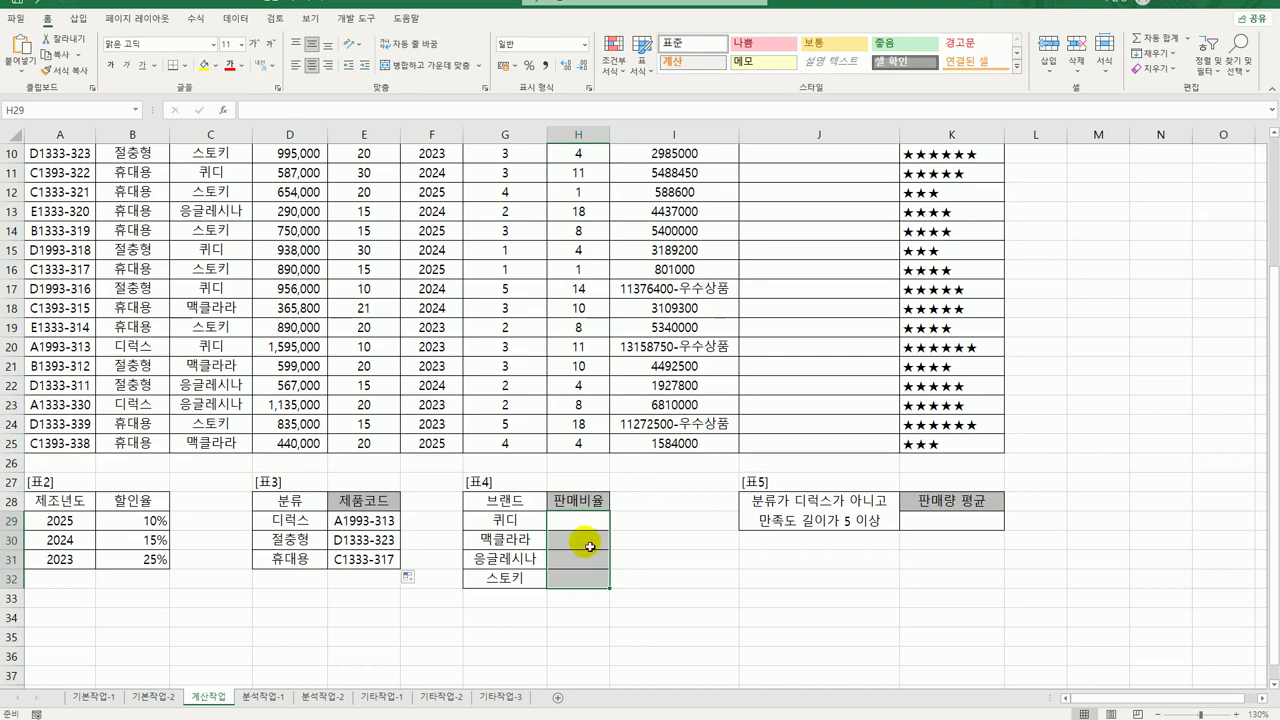
click(578, 518)
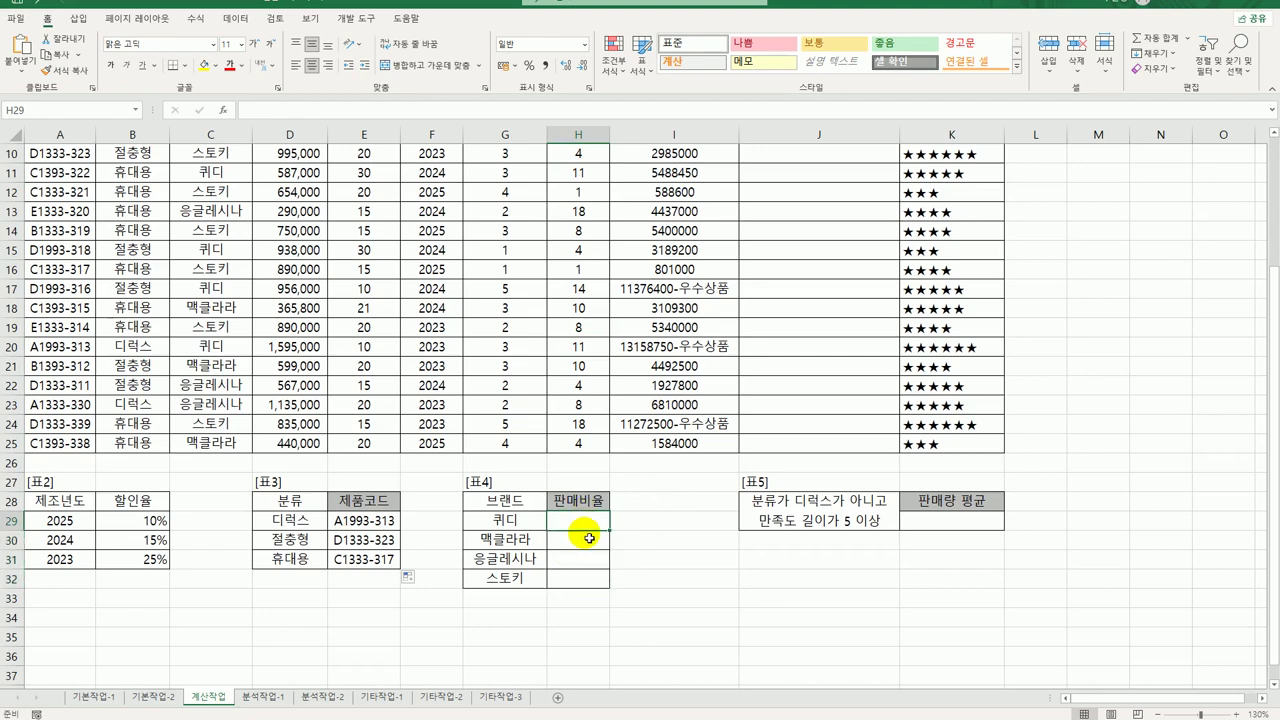
click(534, 521)
scroll(608, 521, up, 2)
scroll(608, 521, up, 1)
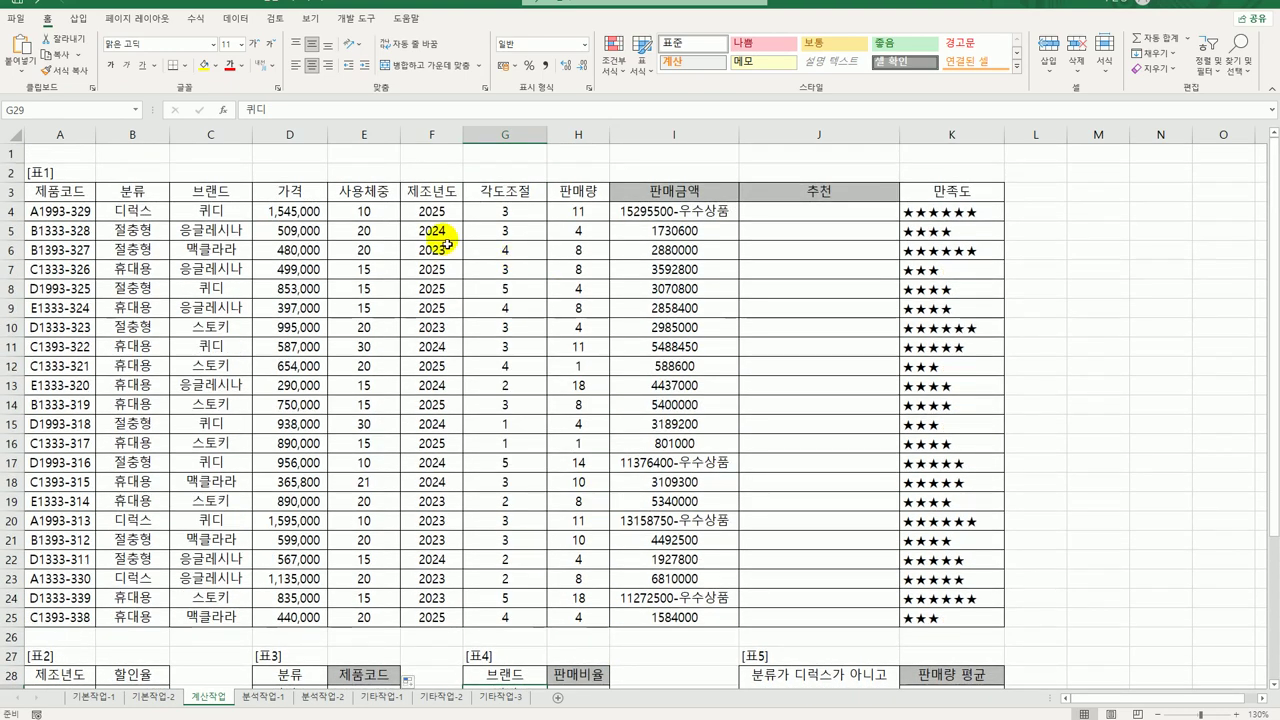
click(248, 220)
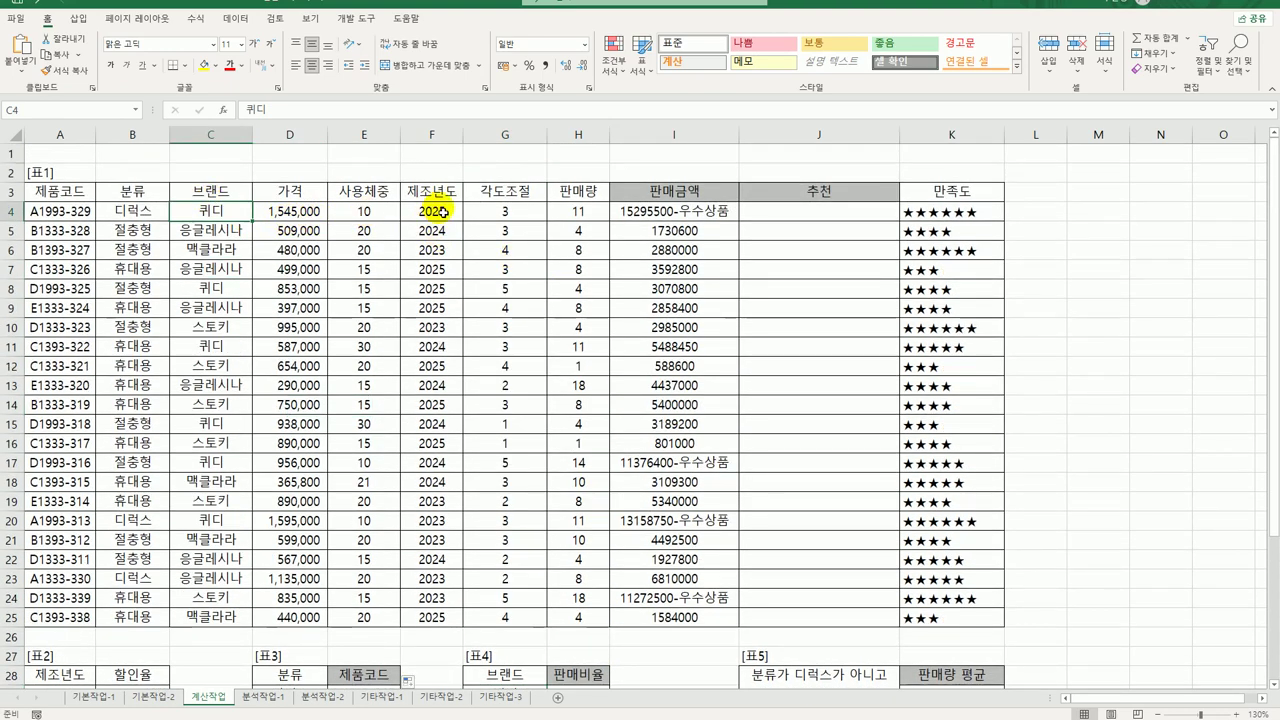
click(588, 210)
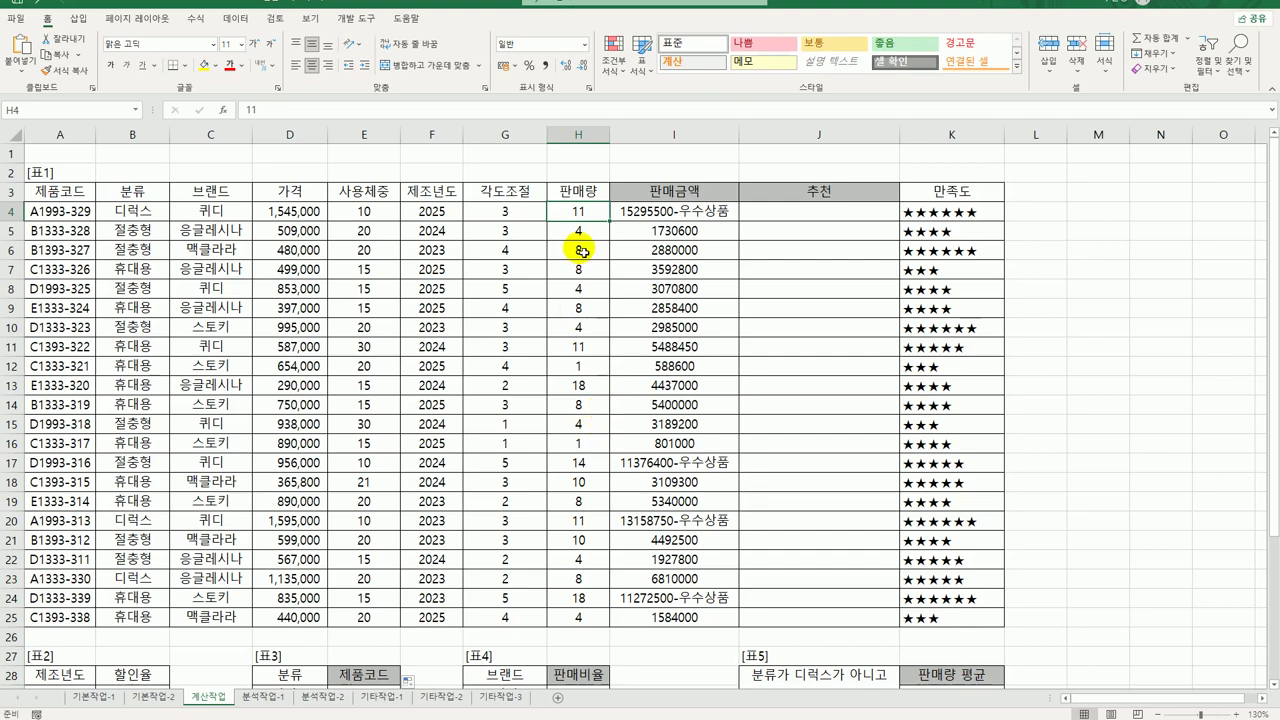
drag(580, 210, 580, 610)
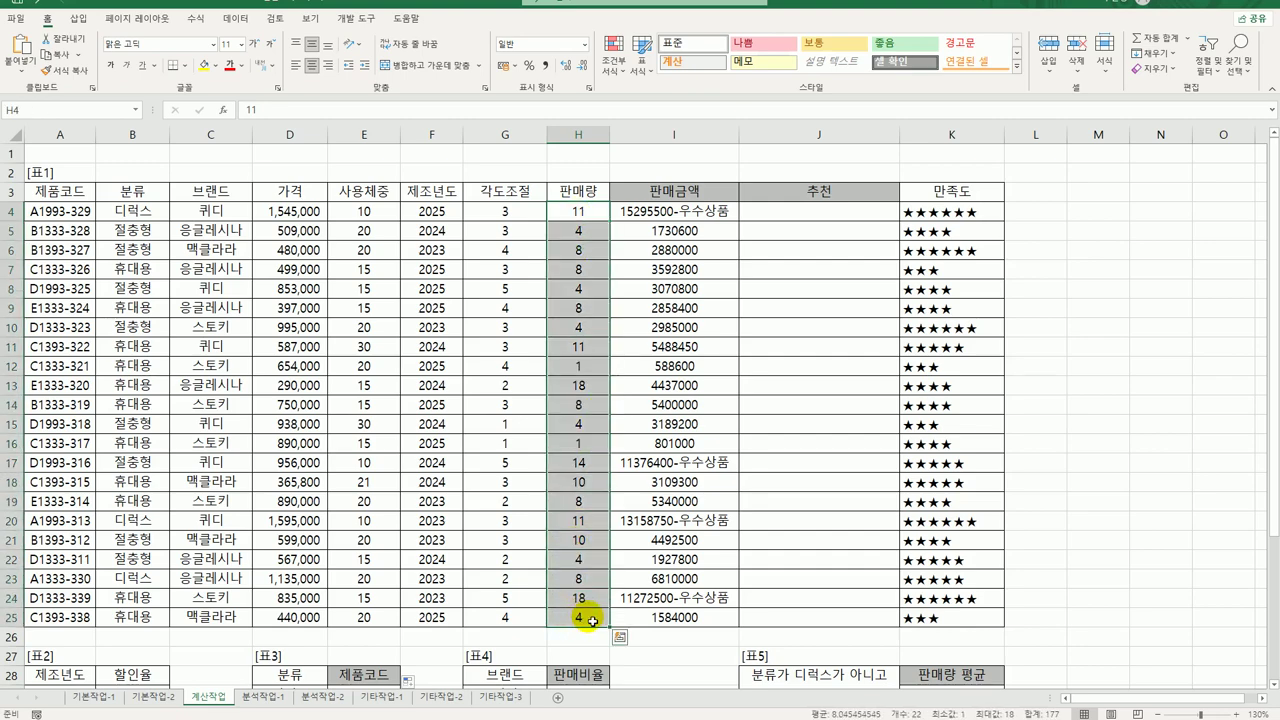
scroll(585, 612, down, 3)
Start a SUMIF formula in H29 of 표4 with the absolute 브랜드 range $C$4:$C$25 as its Range argument.
click(589, 523)
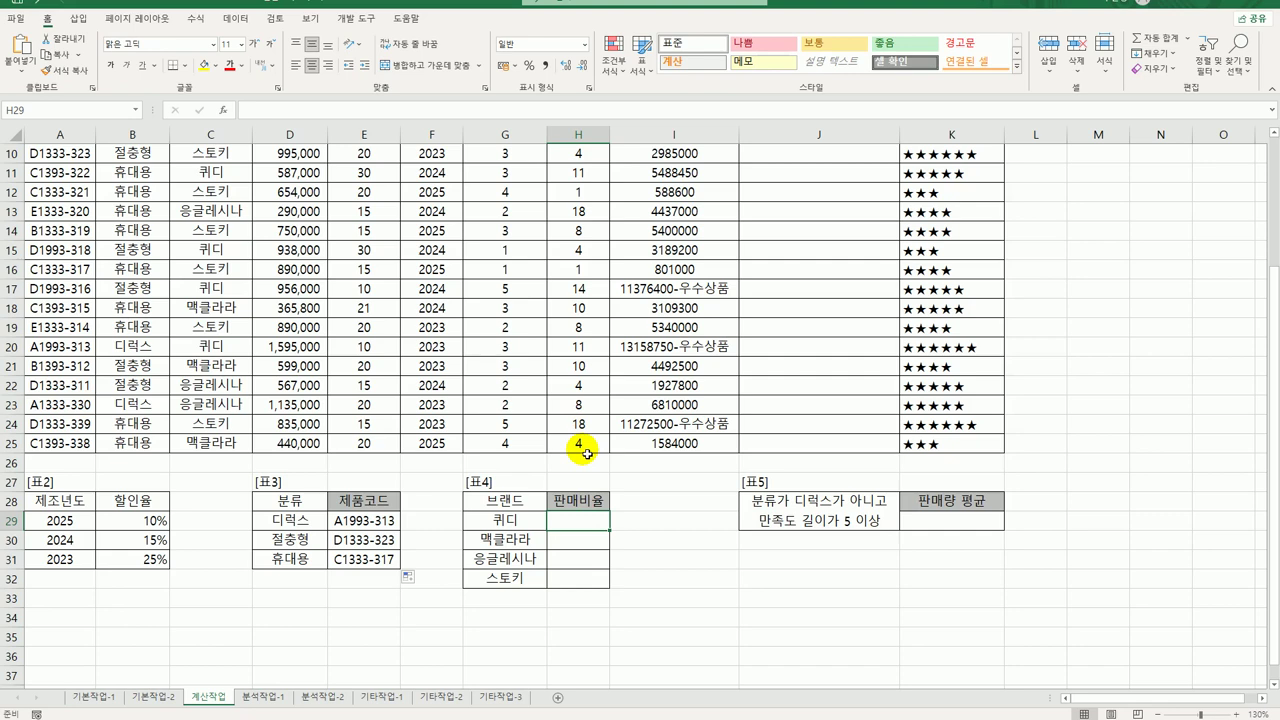
text(=sumif)
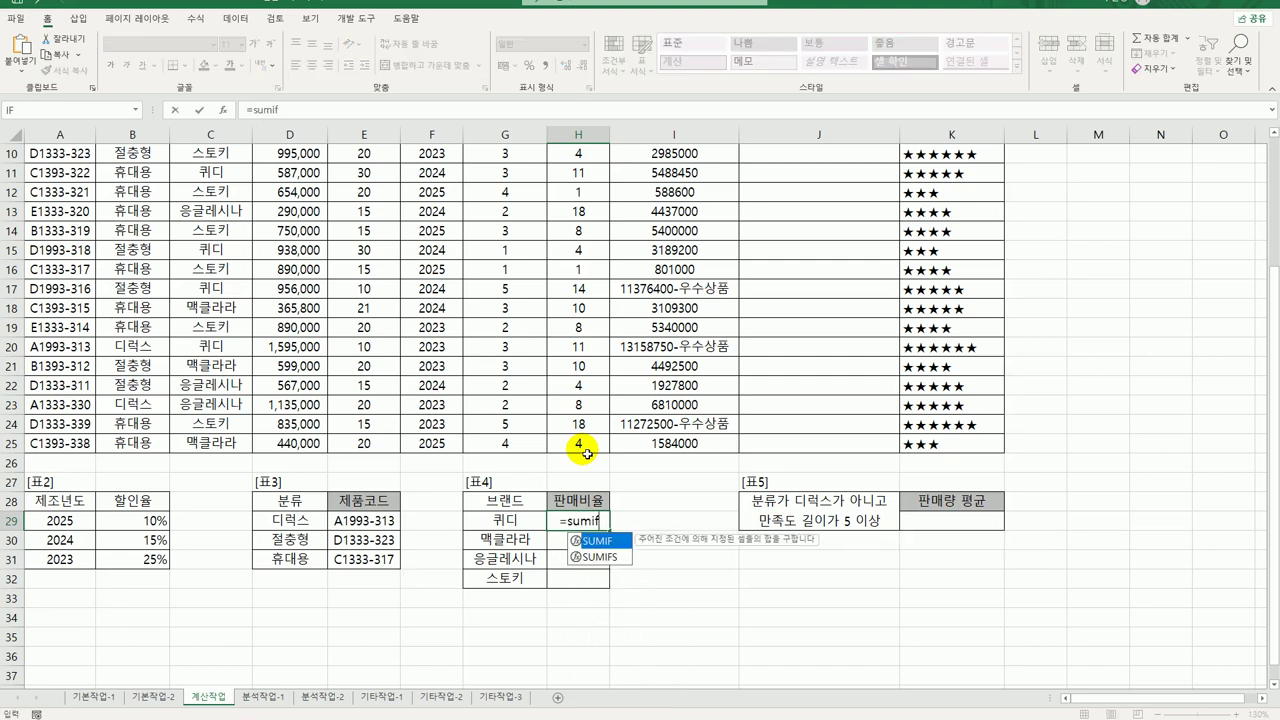
key(Tab)
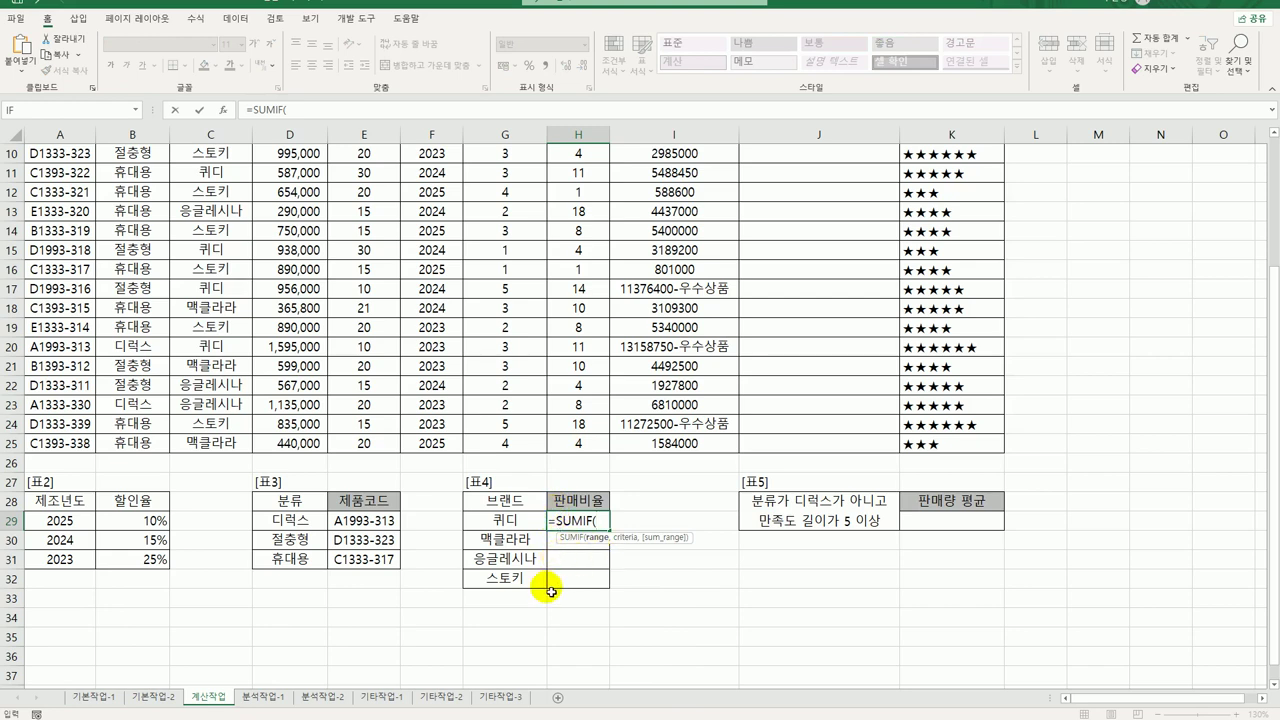
click(222, 110)
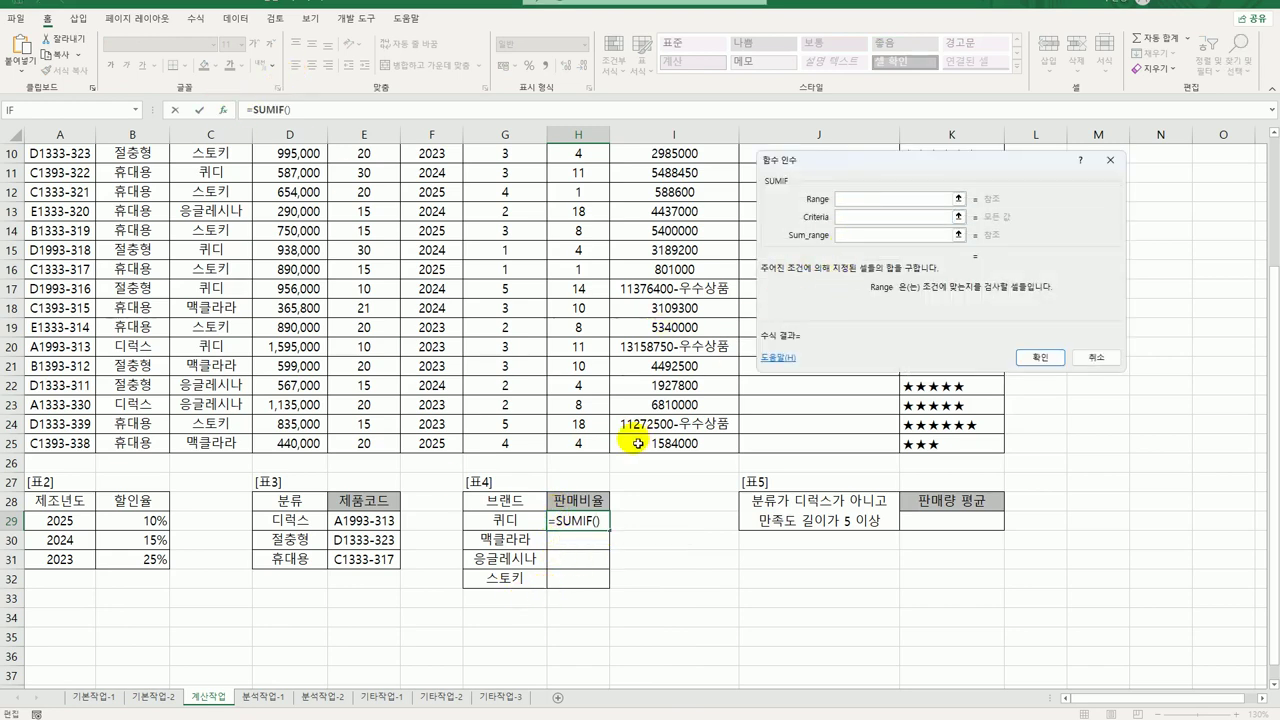
scroll(540, 330, up, 3)
drag(214, 214, 221, 625)
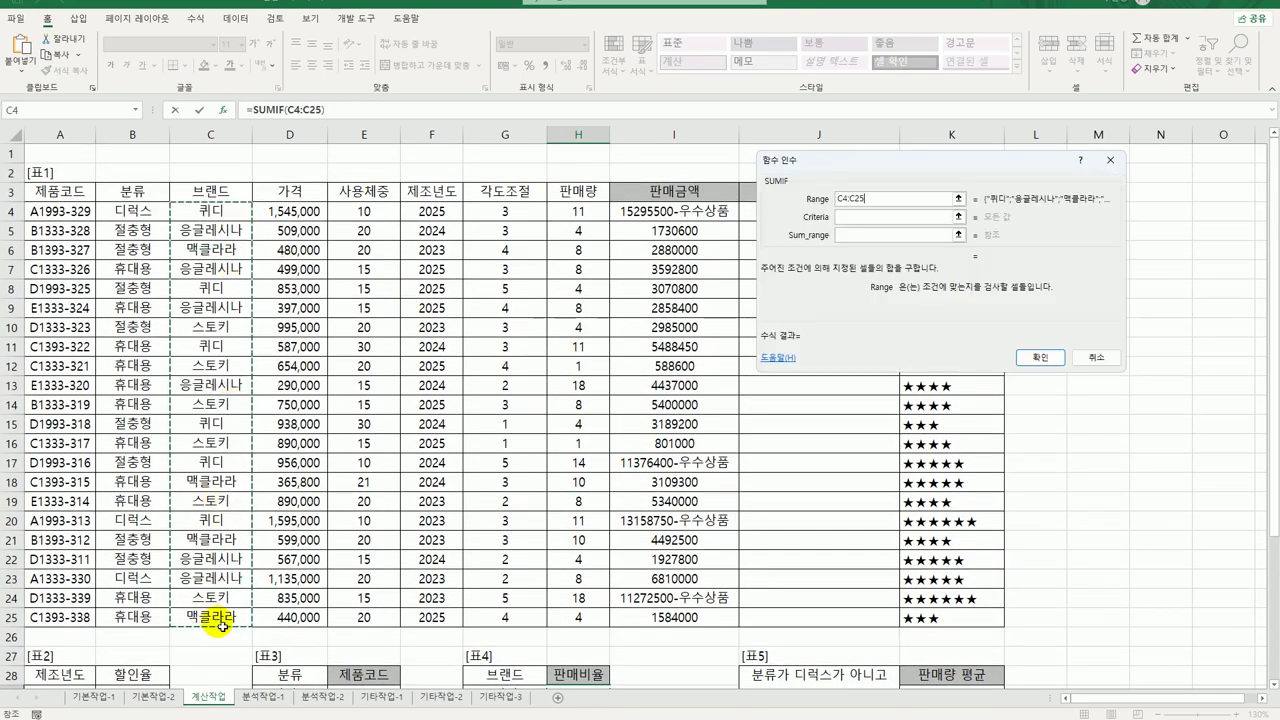
key(F4)
Set SUMIF's Criteria argument to the brand cell G29.
scroll(218, 618, down, 5)
click(862, 224)
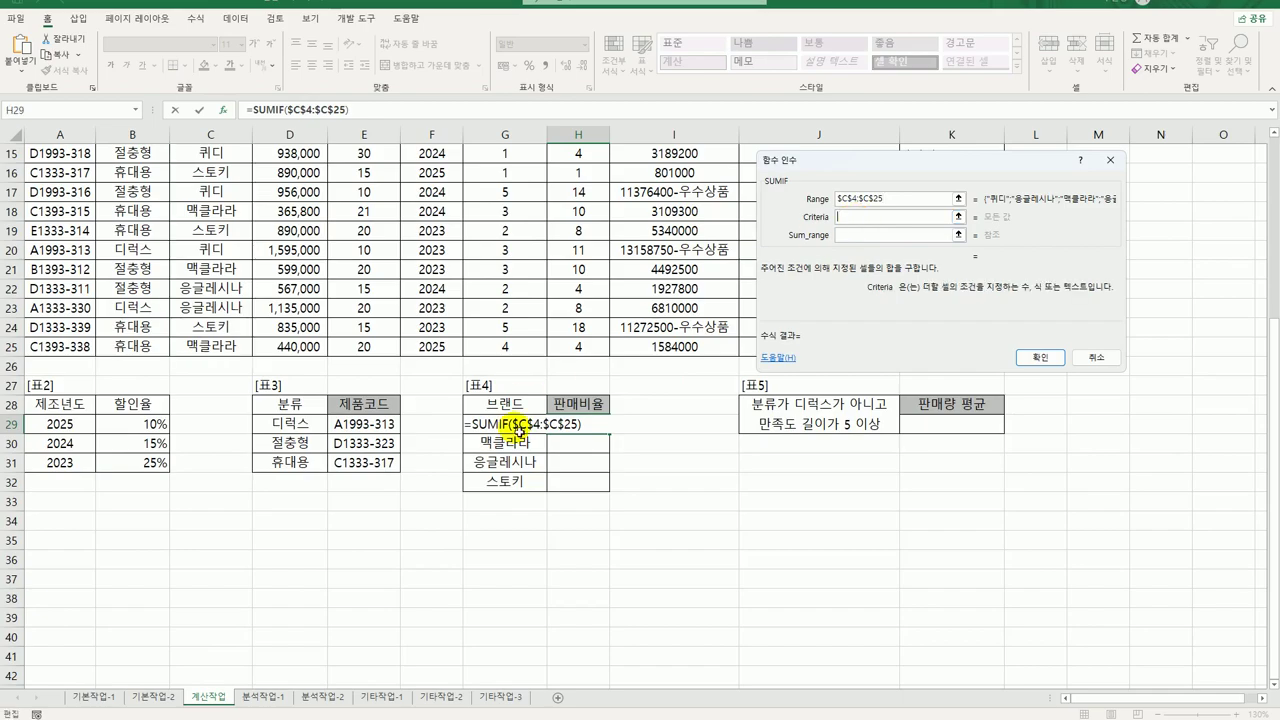
click(500, 423)
Set SUMIF's Sum_range to the absolute 판매량 range $H$4:$H$25 and confirm the function arguments.
click(890, 236)
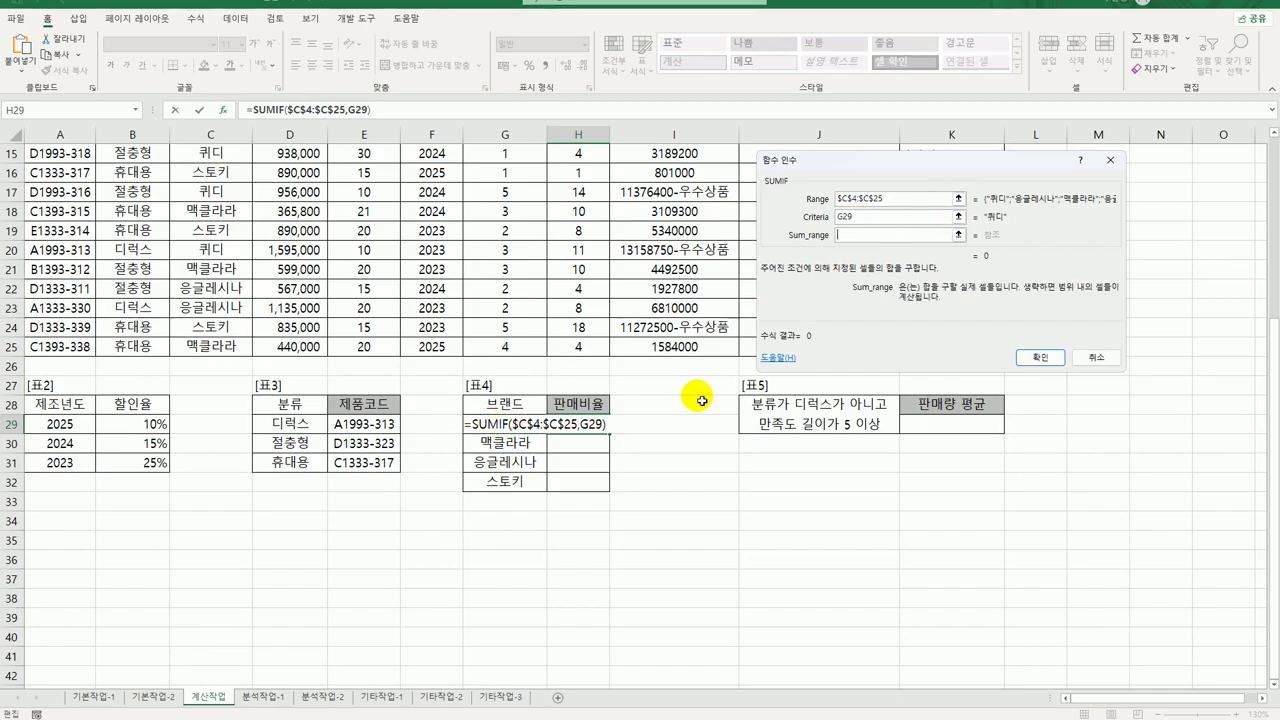
scroll(694, 334, up, 4)
scroll(600, 260, down, 3)
scroll(597, 257, up, 3)
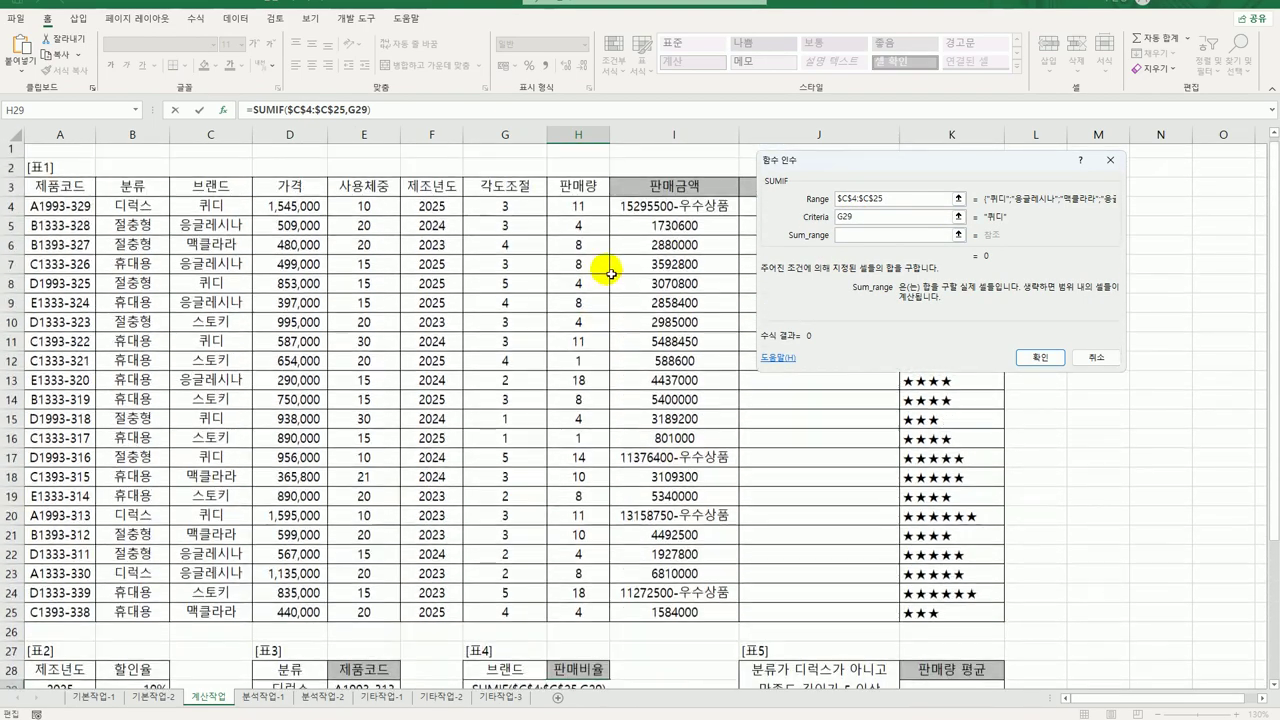
drag(590, 213, 578, 610)
key(F4)
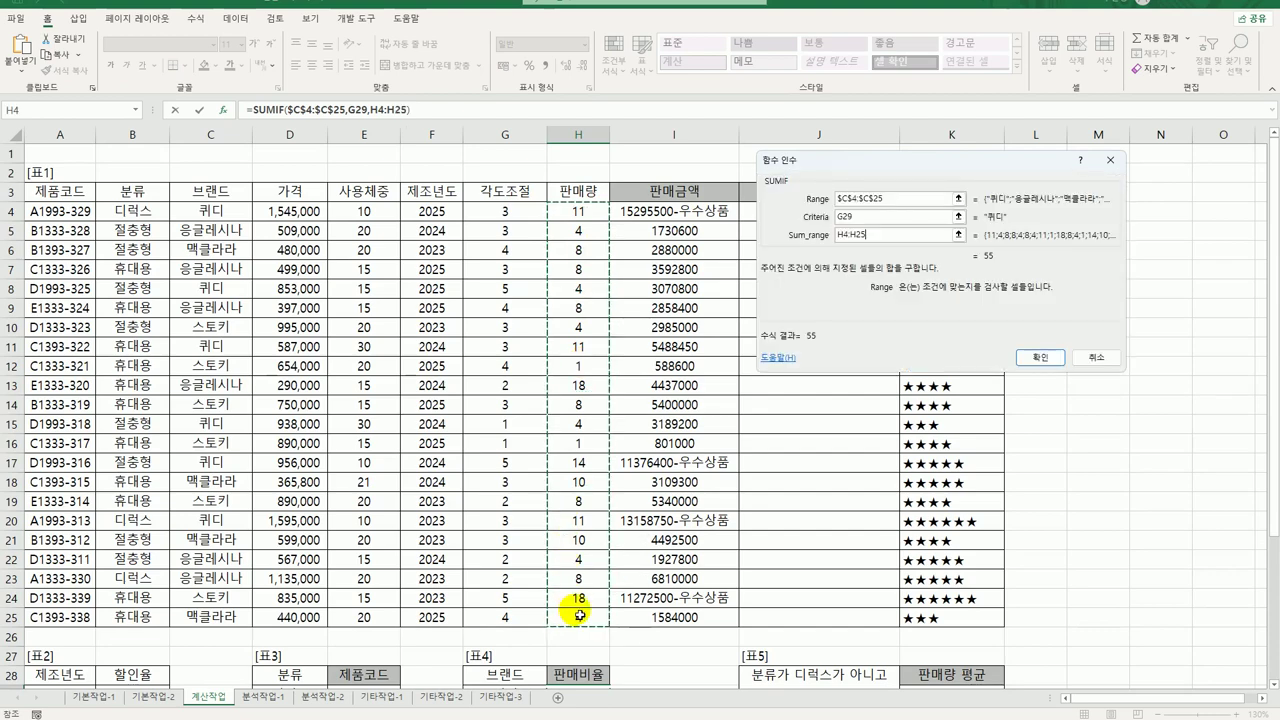
scroll(704, 607, down, 3)
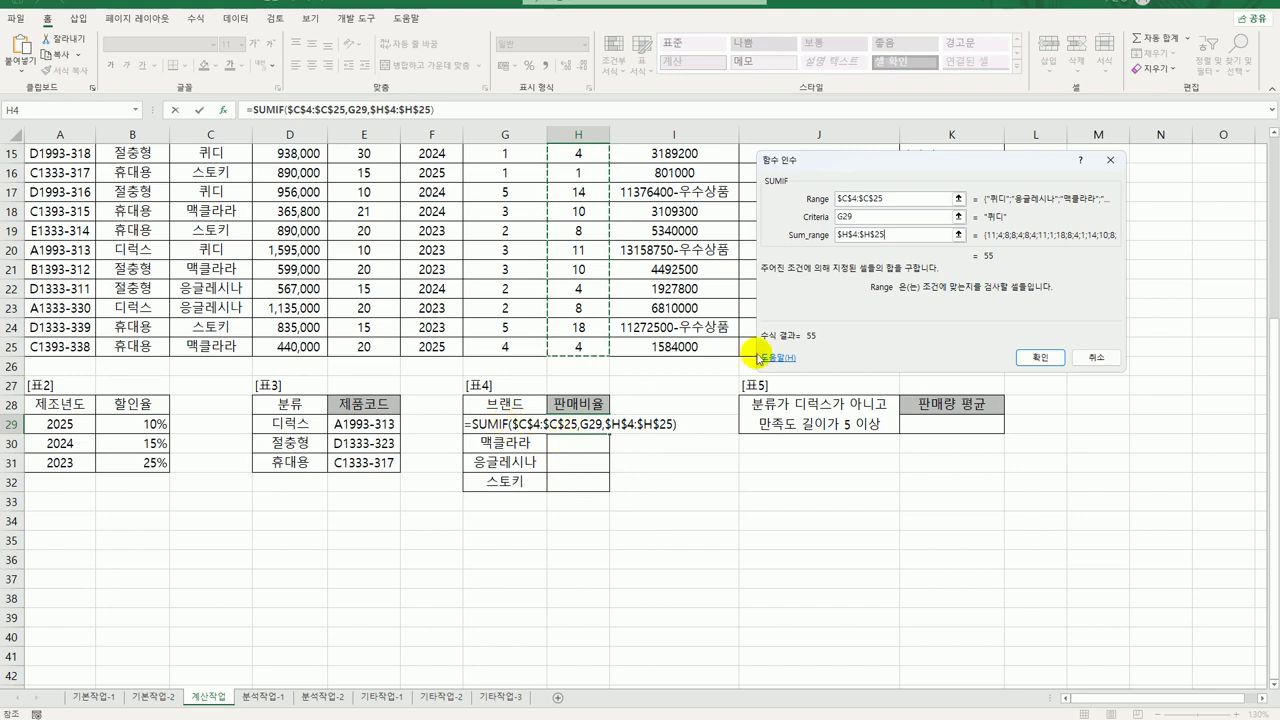
click(1041, 358)
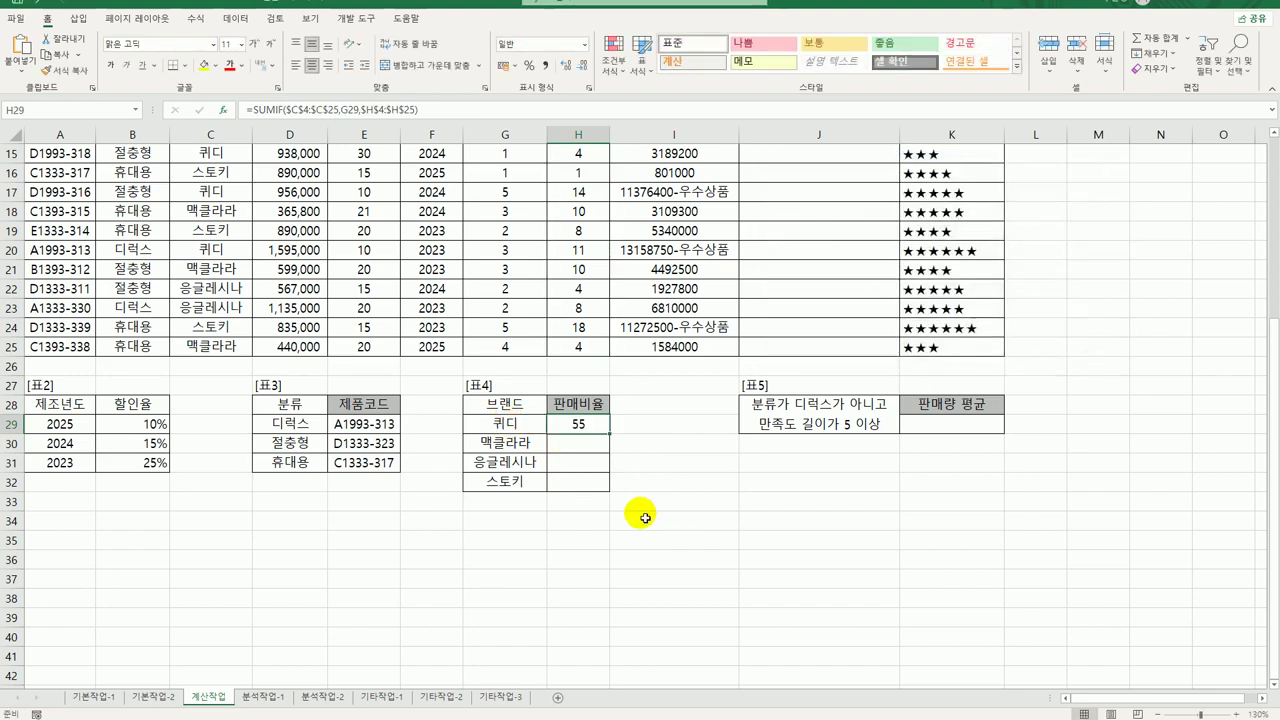
Extend the SUMIF formula in H29 of 표4 by dividing it by SUM of the absolute 판매량 range $H$4:$H$25.
double_click(594, 425)
click(640, 429)
double_click(586, 424)
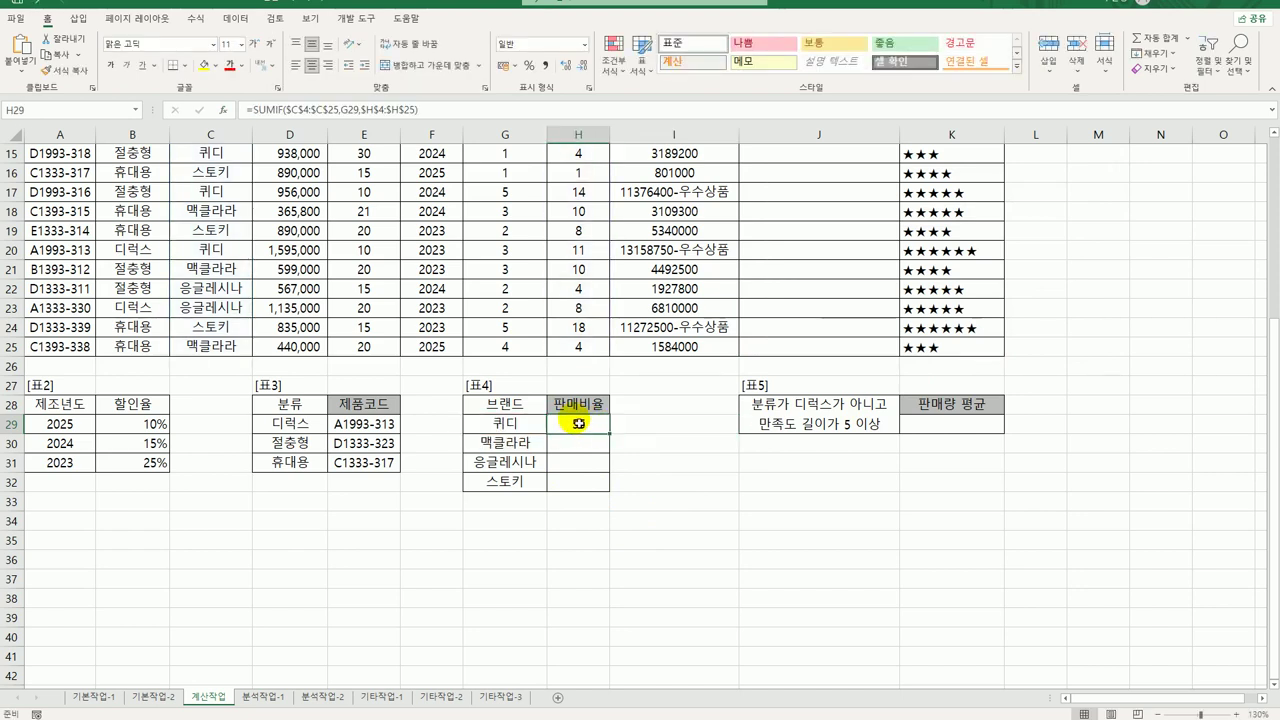
text(/)
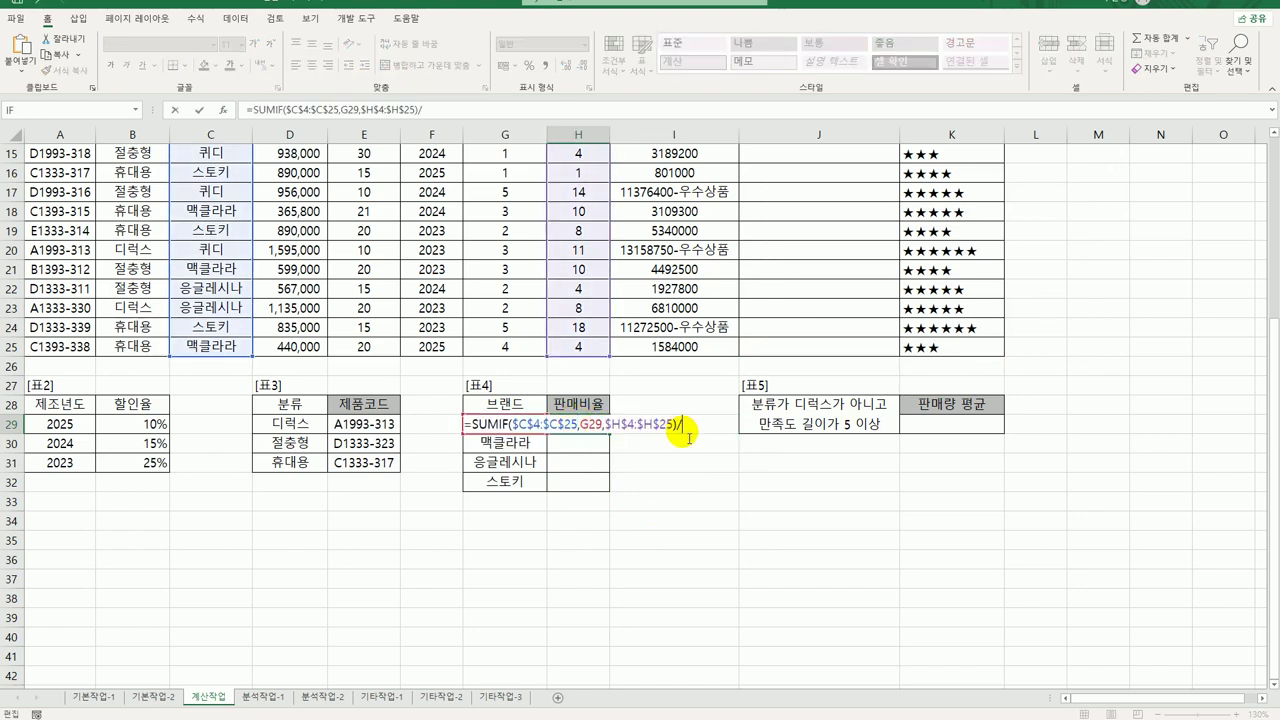
text(sum()
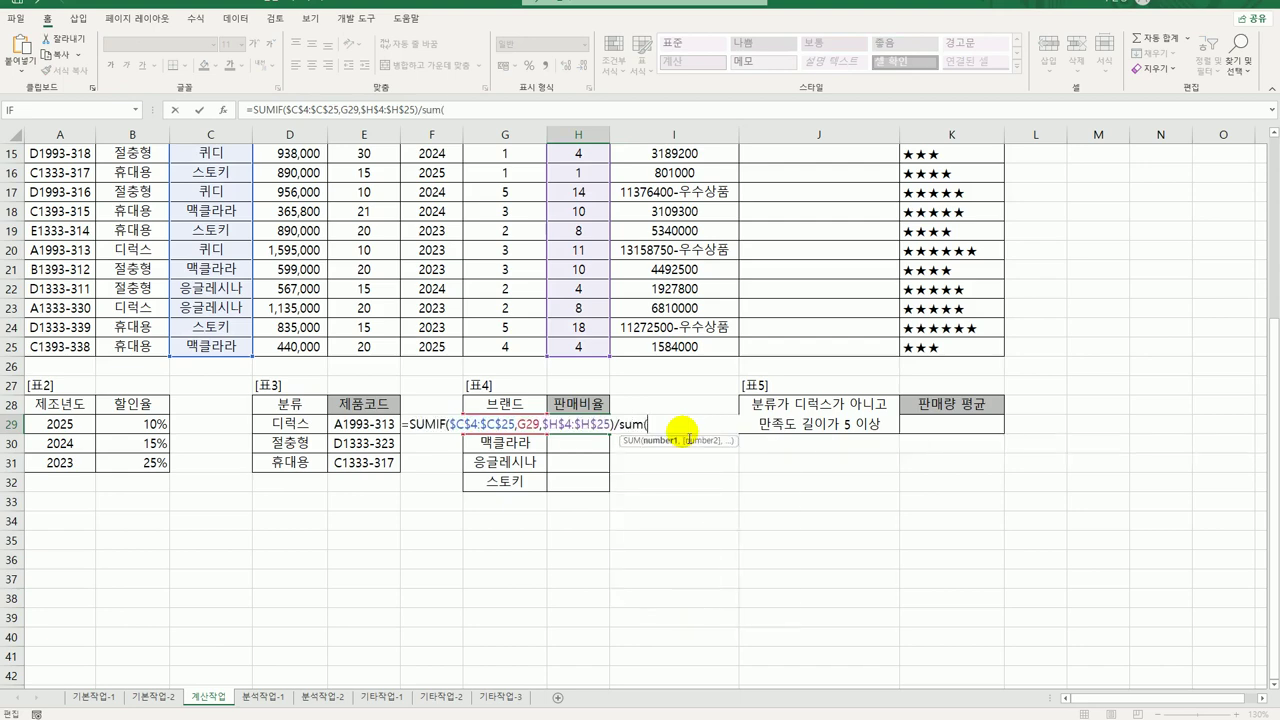
scroll(610, 430, up, 5)
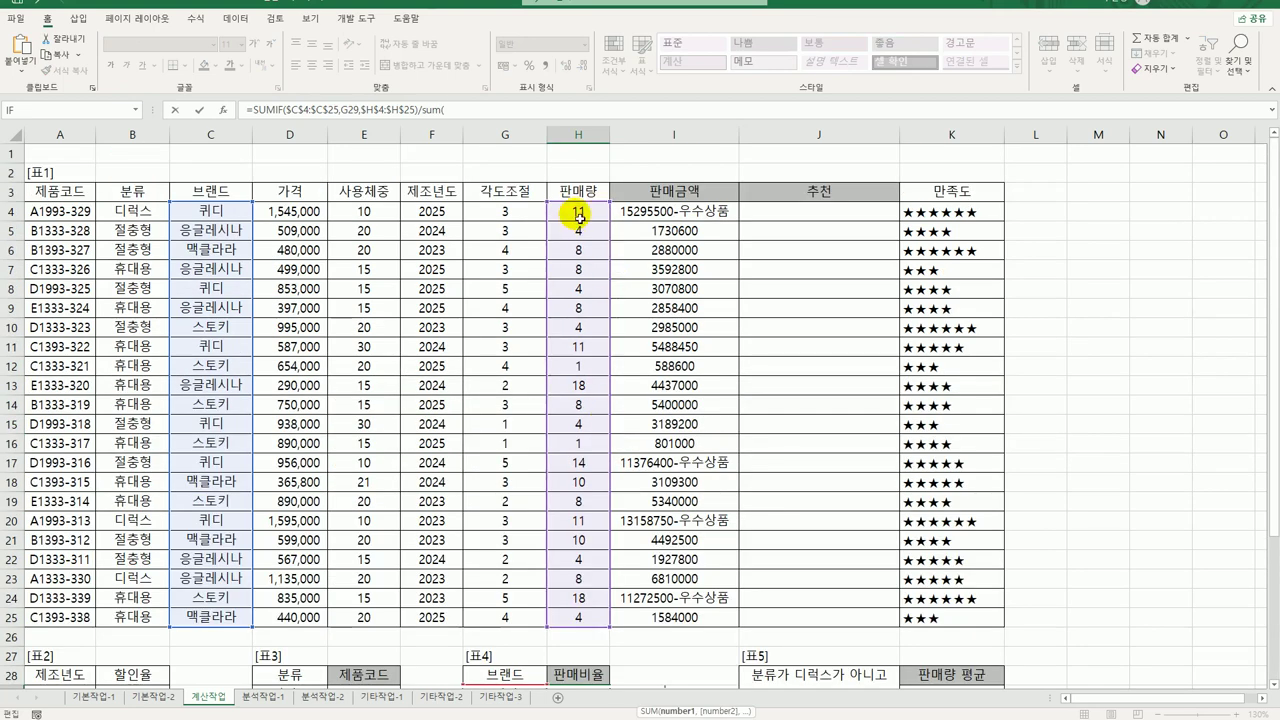
drag(578, 211, 590, 617)
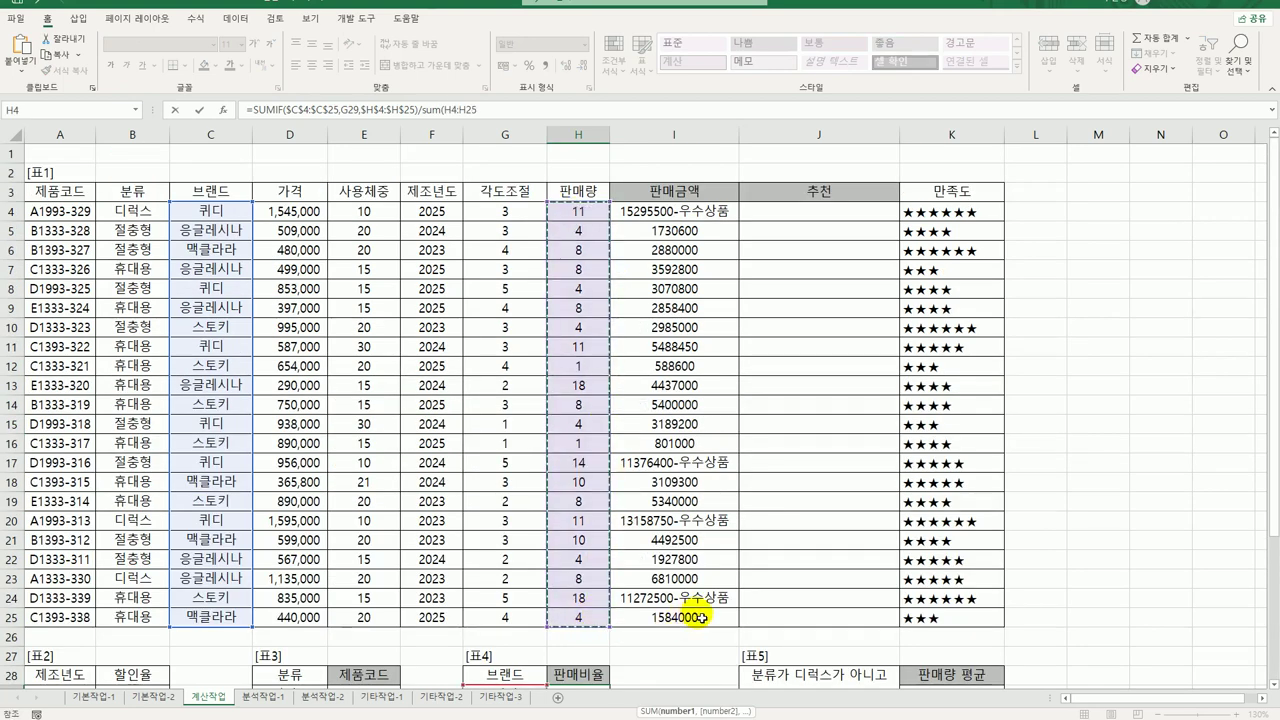
scroll(785, 616, down, 3)
key(F4)
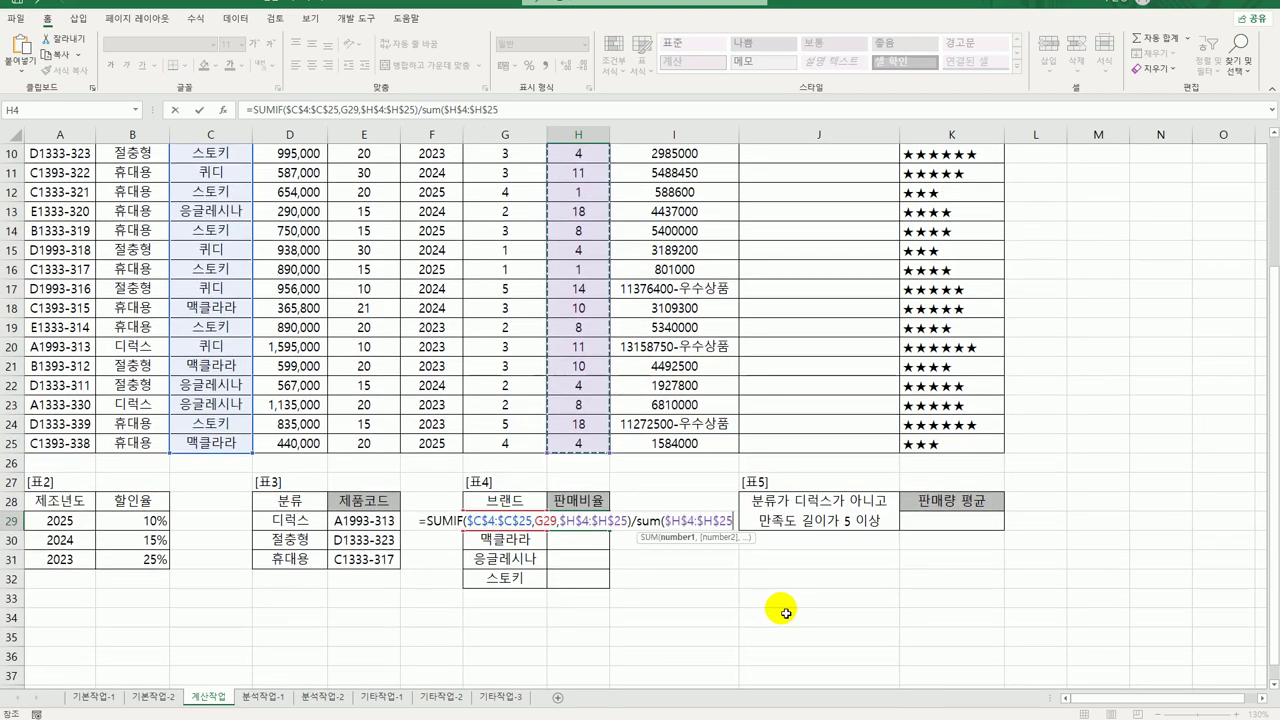
text())
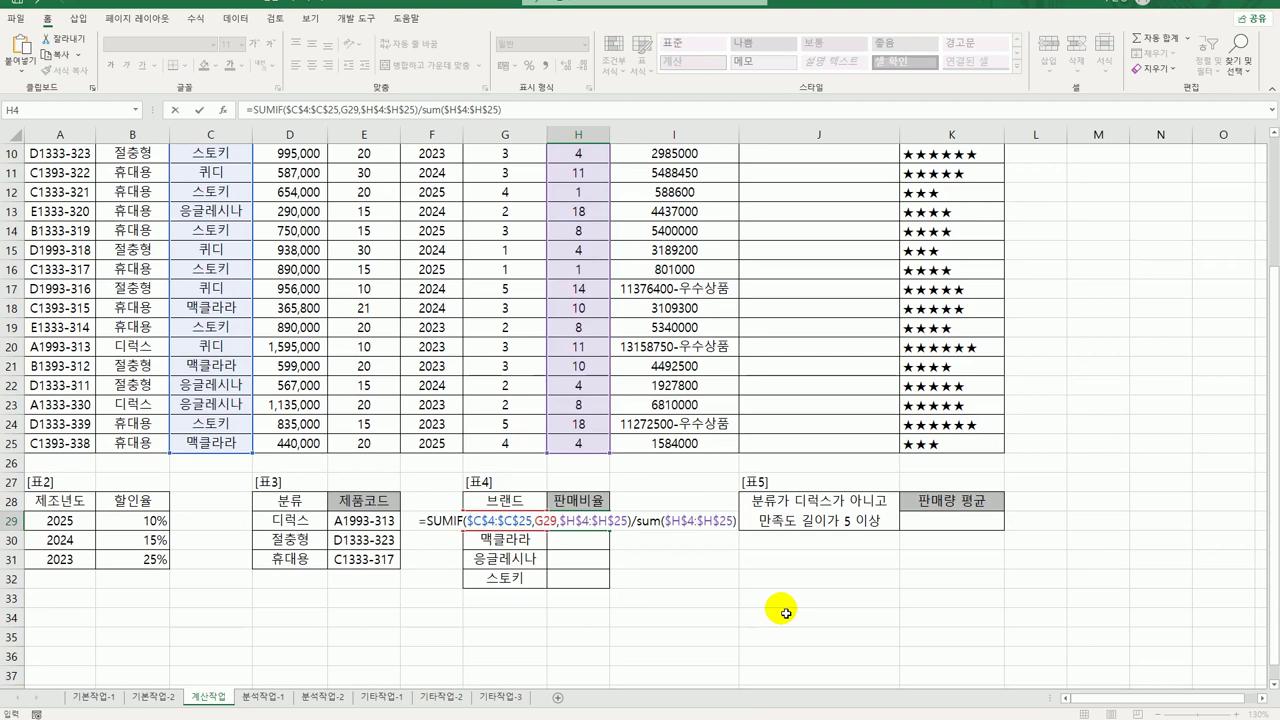
key(Return)
Wrap H29's ratio formula in TEXT with the format "0.0%" and fill it down through H32.
click(577, 522)
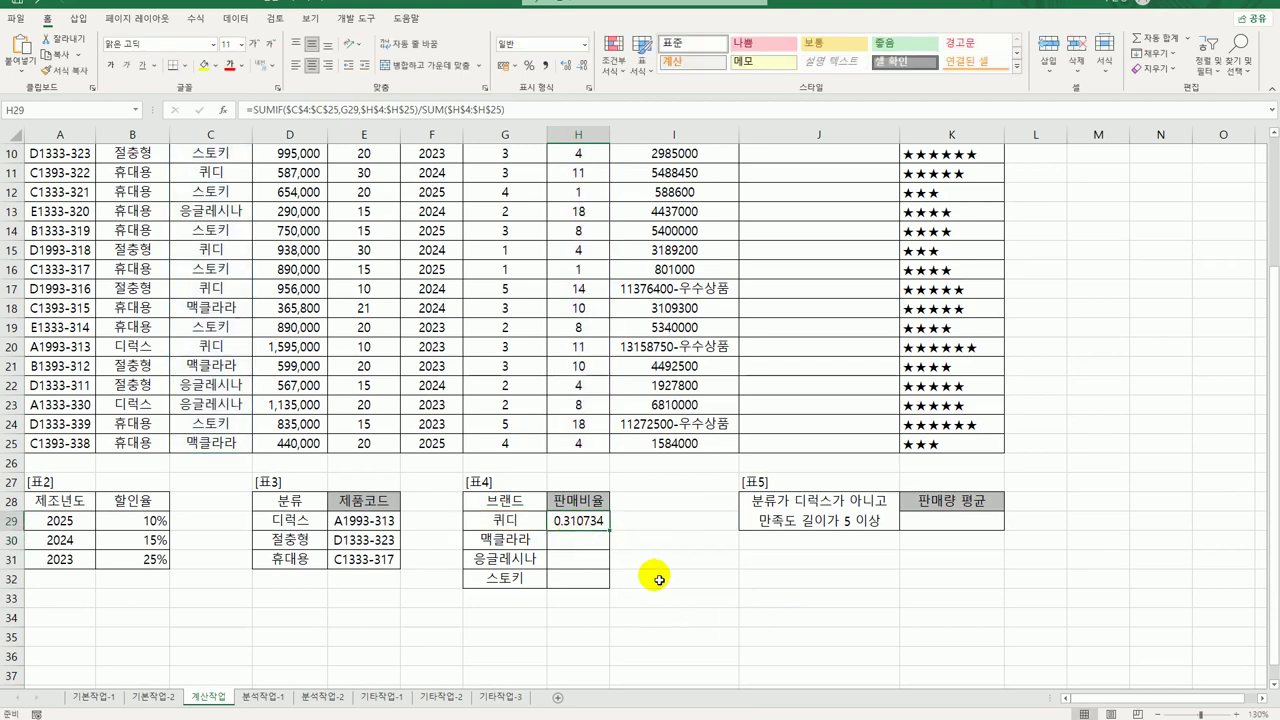
double_click(566, 522)
click(408, 521)
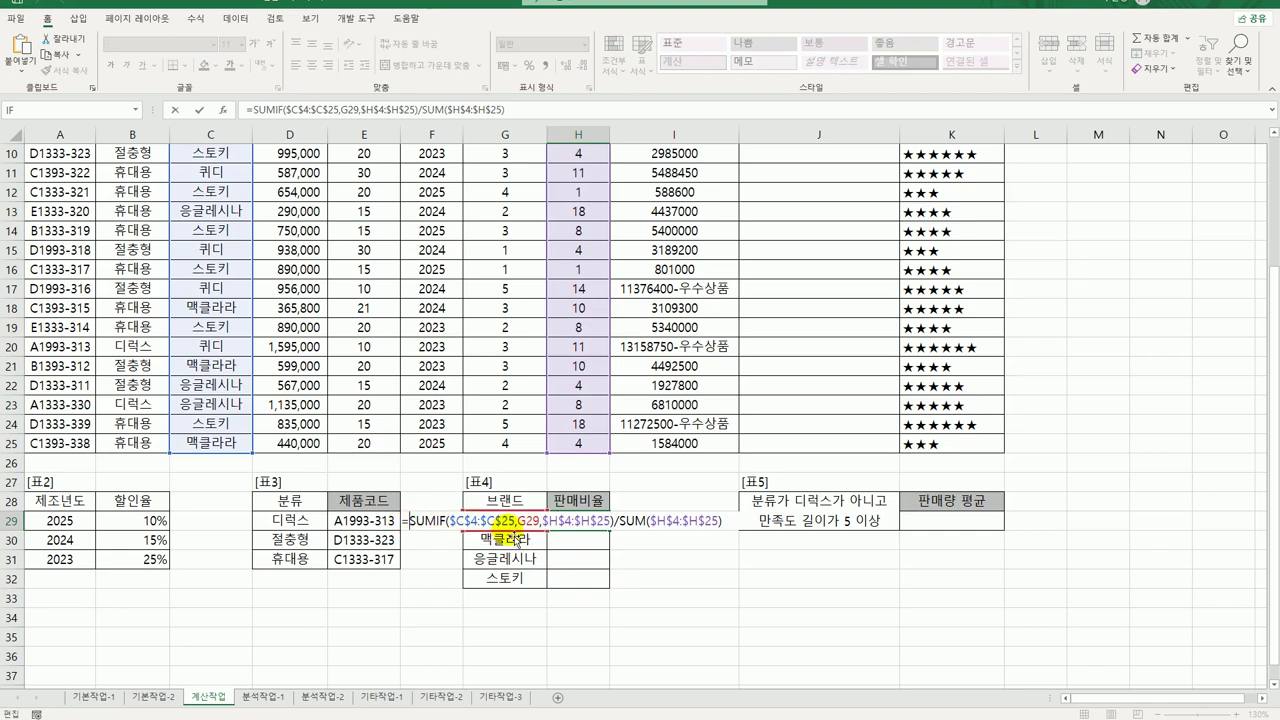
text(TEXT()
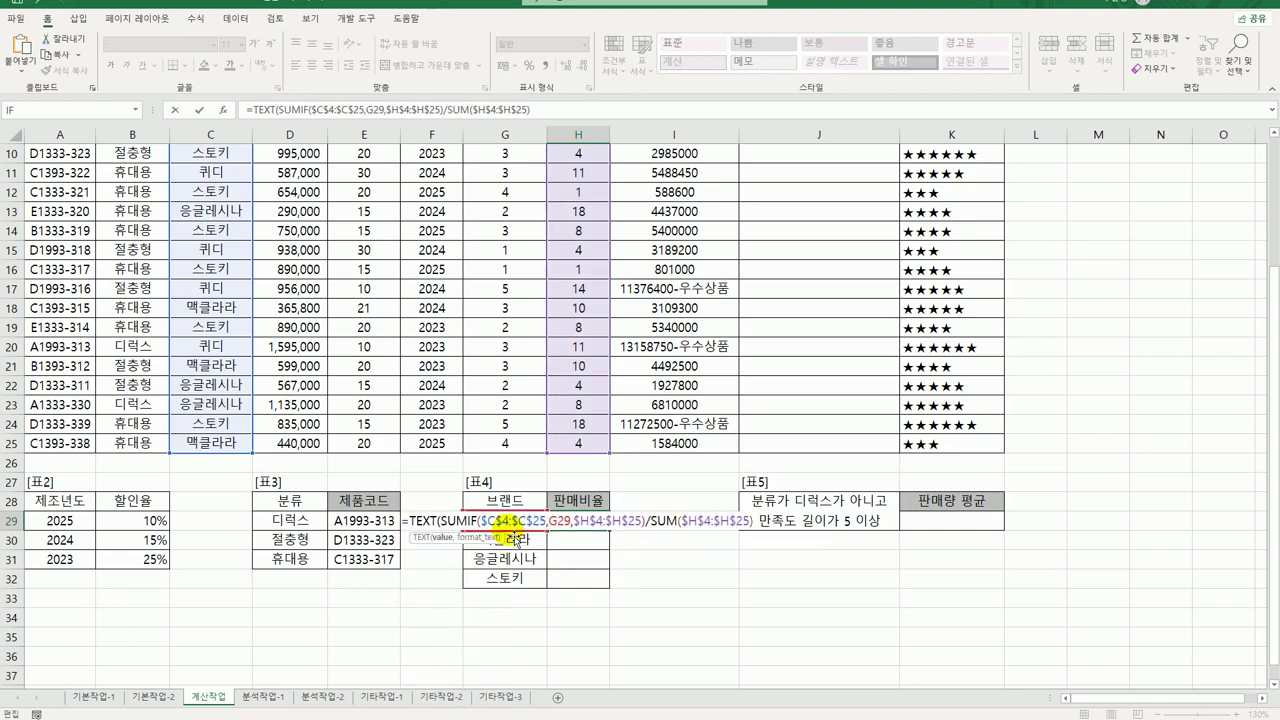
key(End)
text(,")
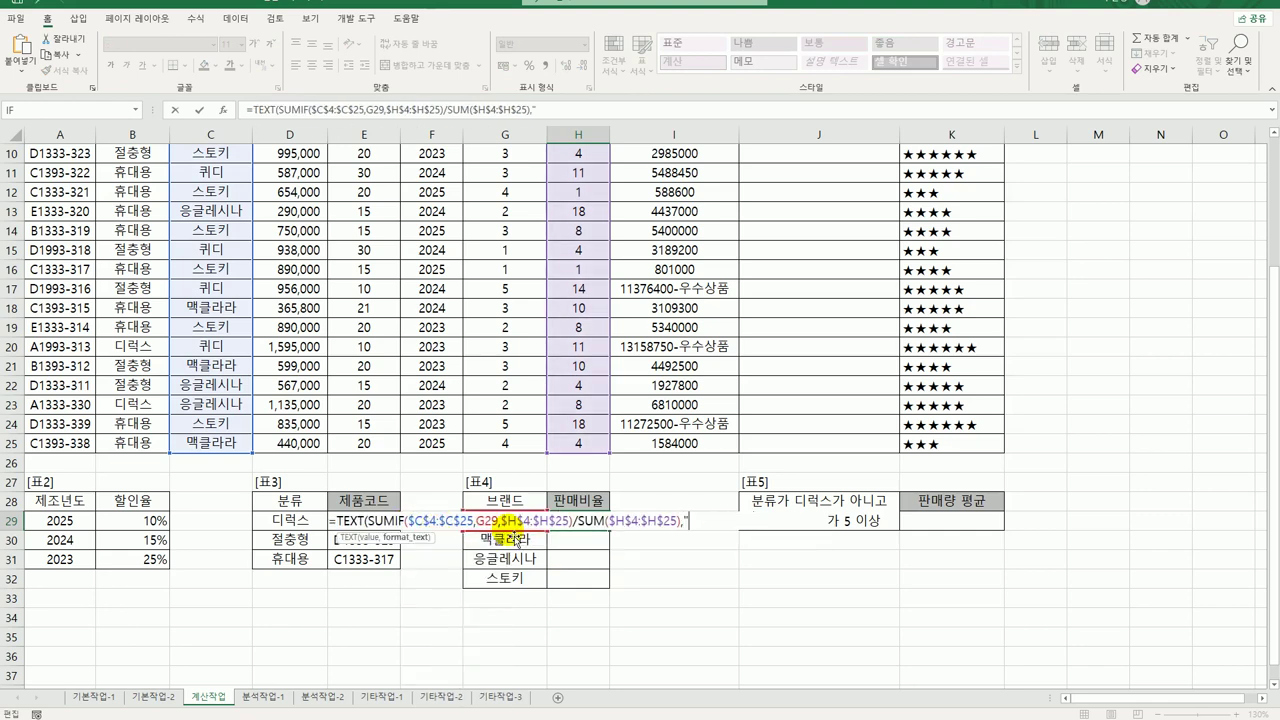
text(0.0%"))
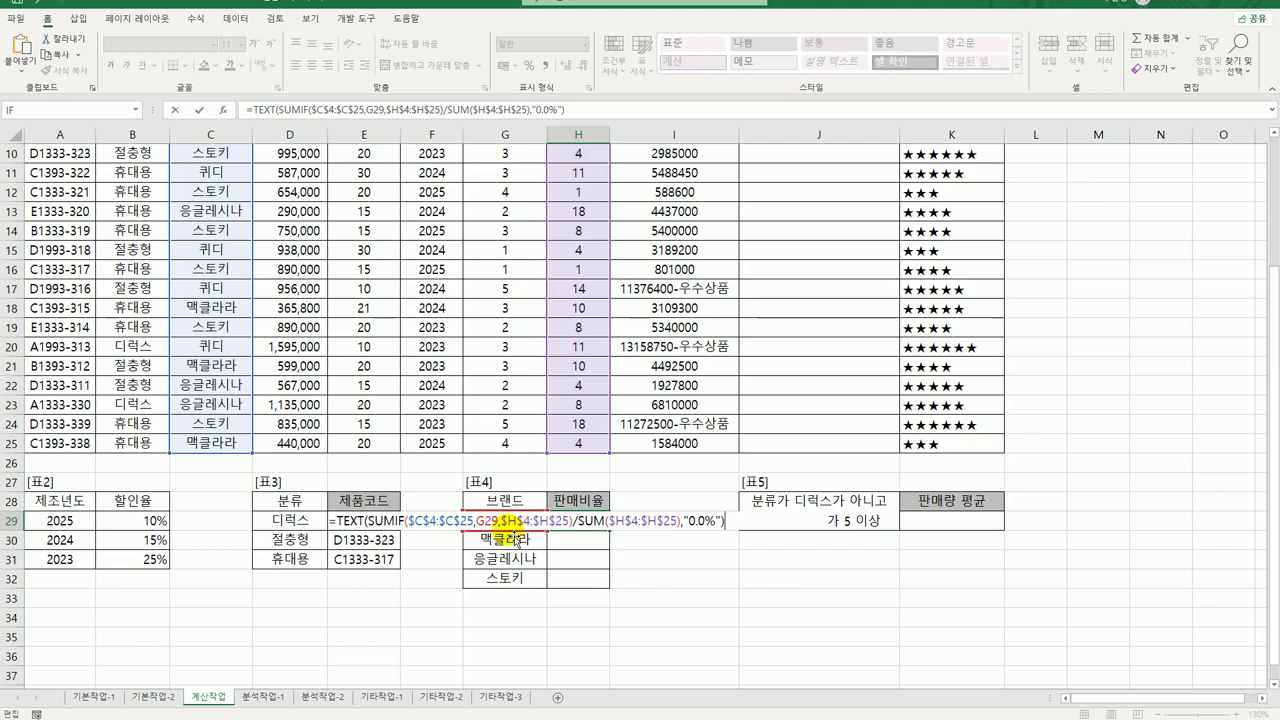
key(Return)
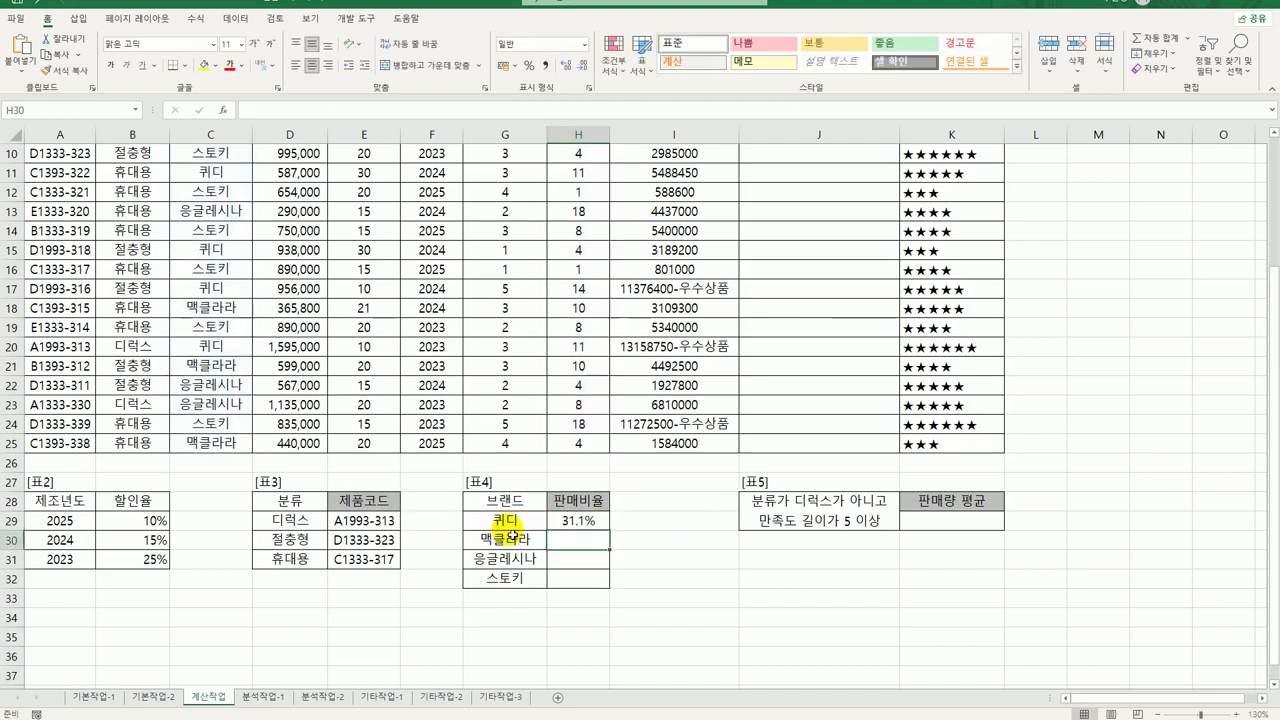
click(590, 523)
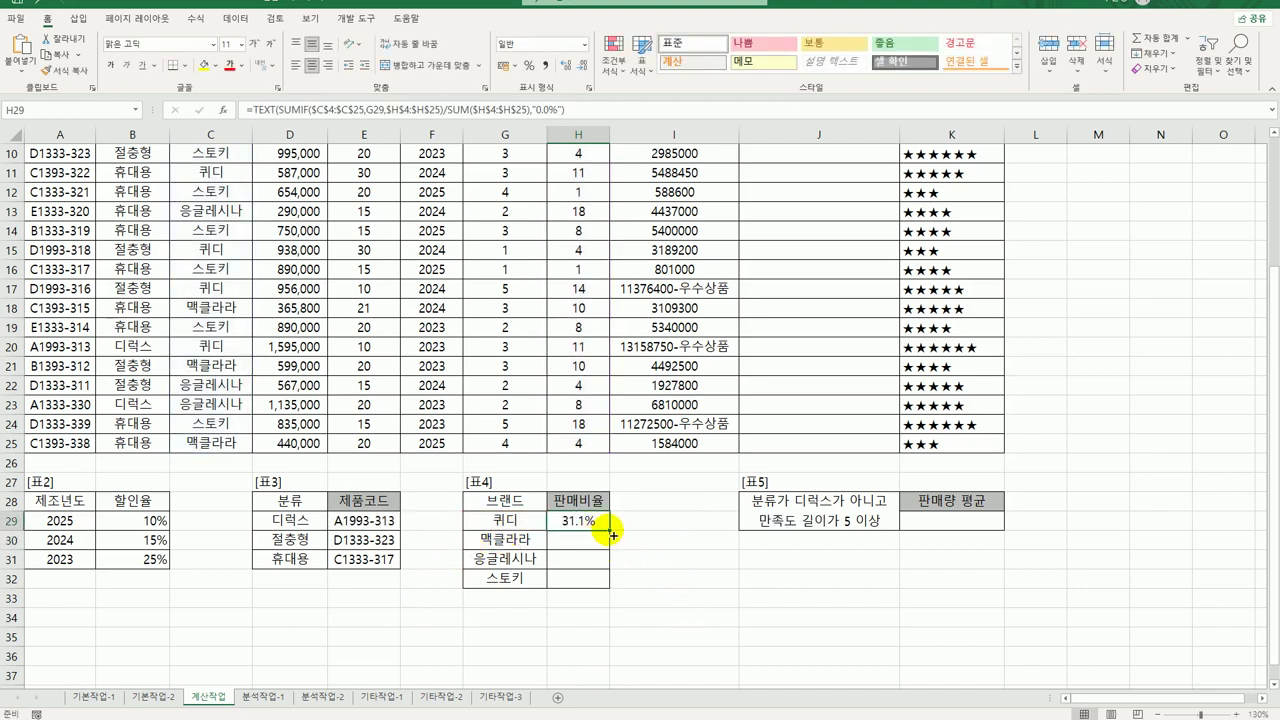
drag(606, 530, 606, 588)
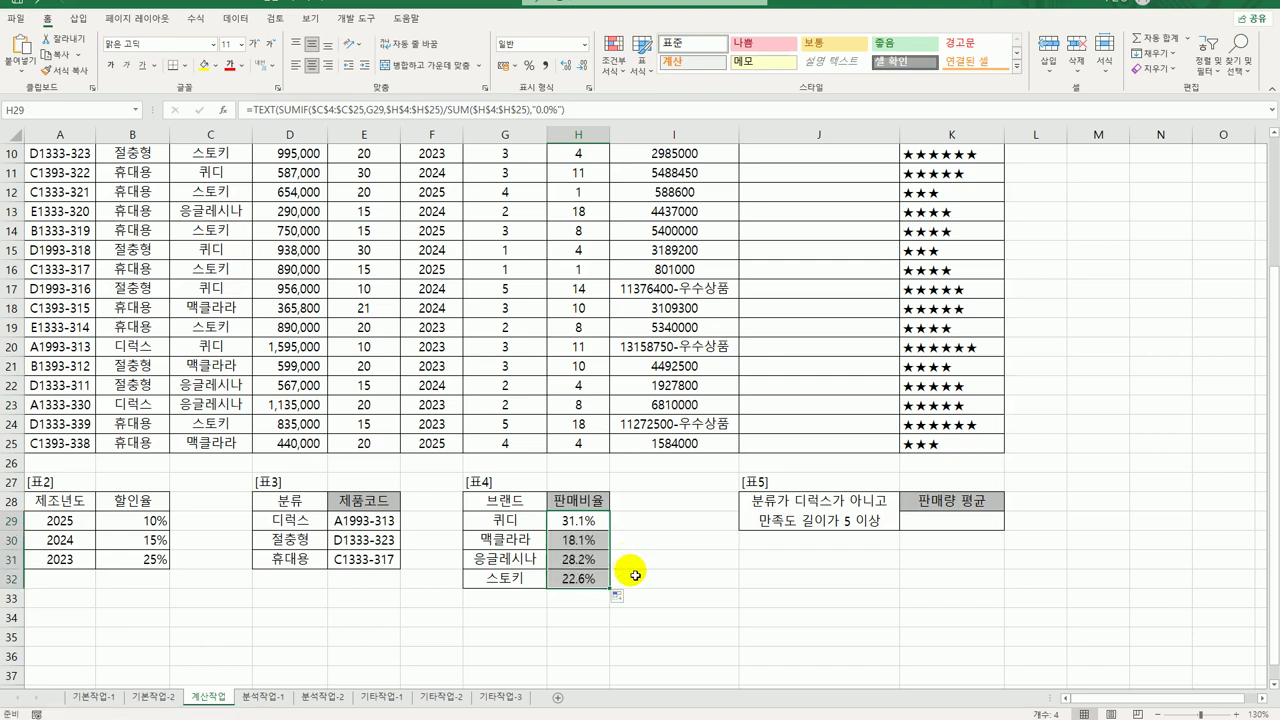
Select 추천 cell J4 in 표1, switch to the Visual Basic editor and insert a new module.
scroll(635, 575, up, 3)
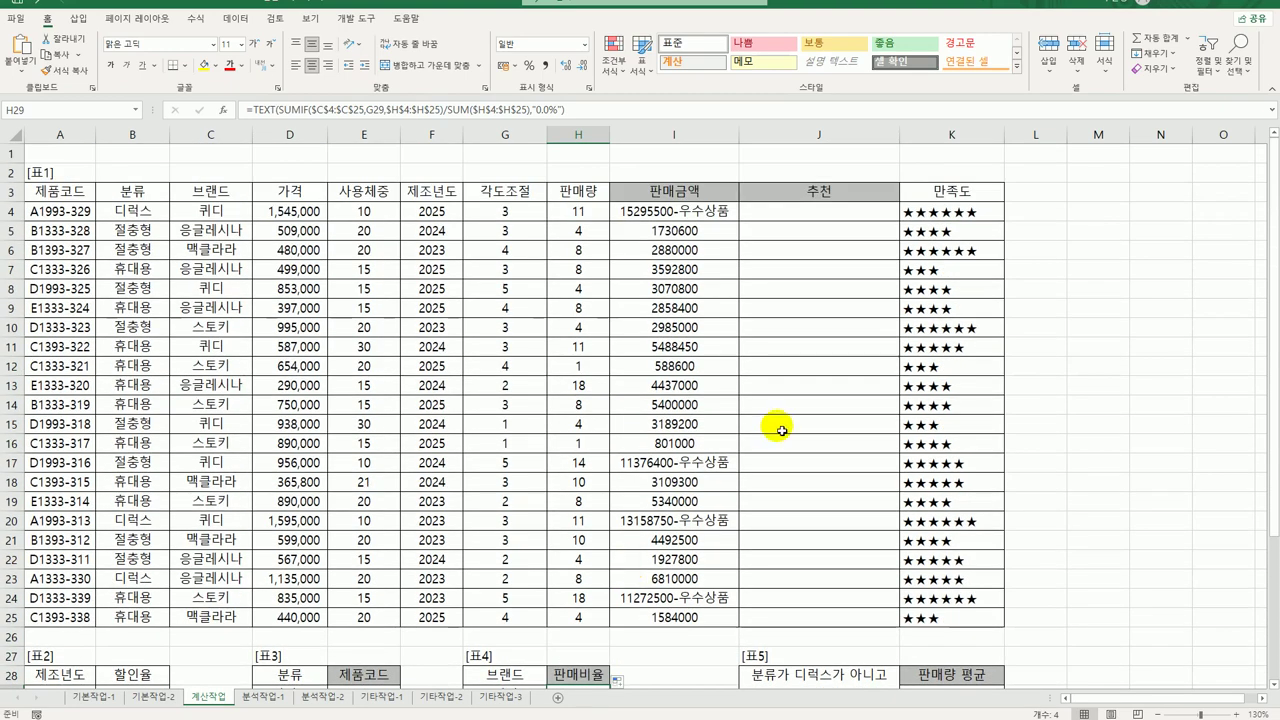
click(806, 214)
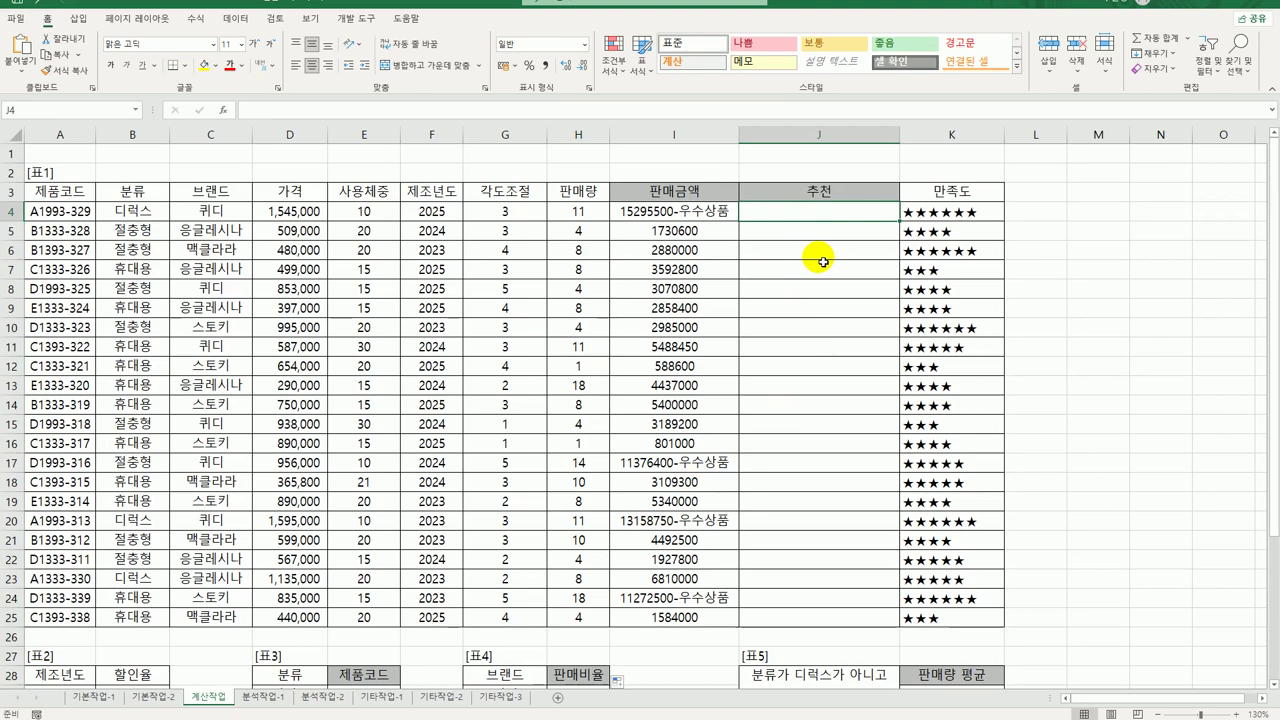
click(356, 18)
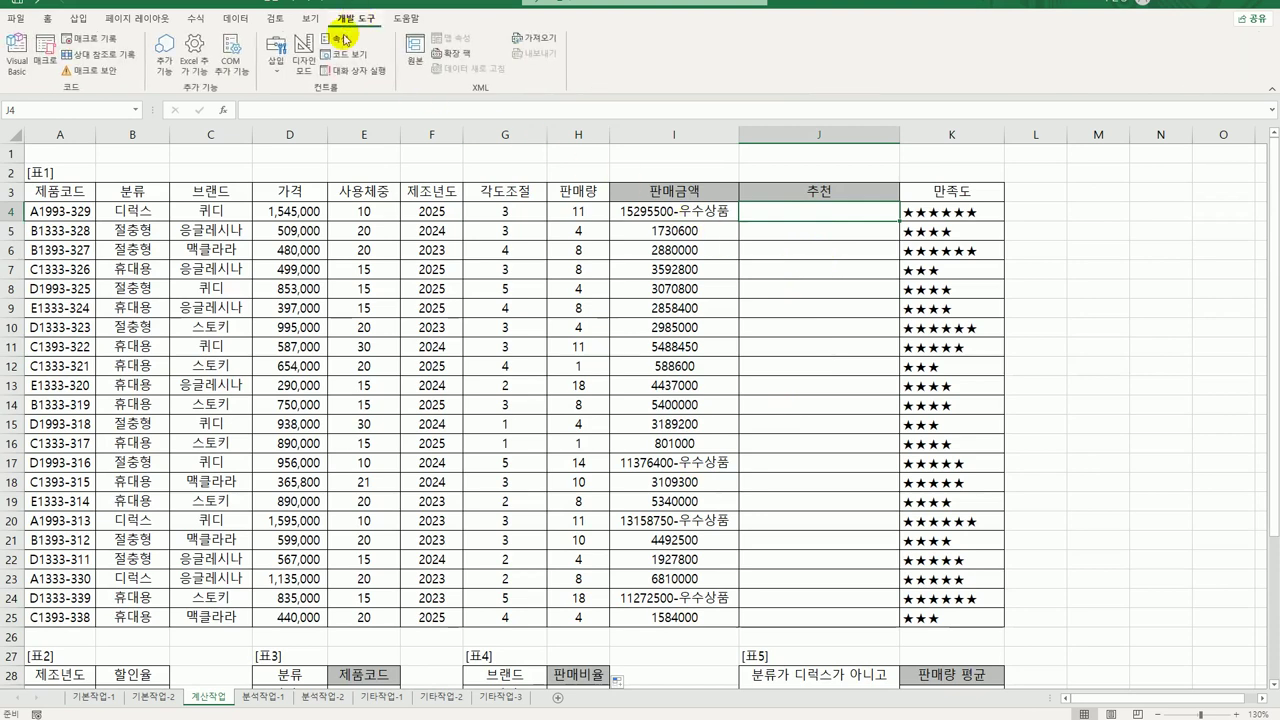
click(12, 68)
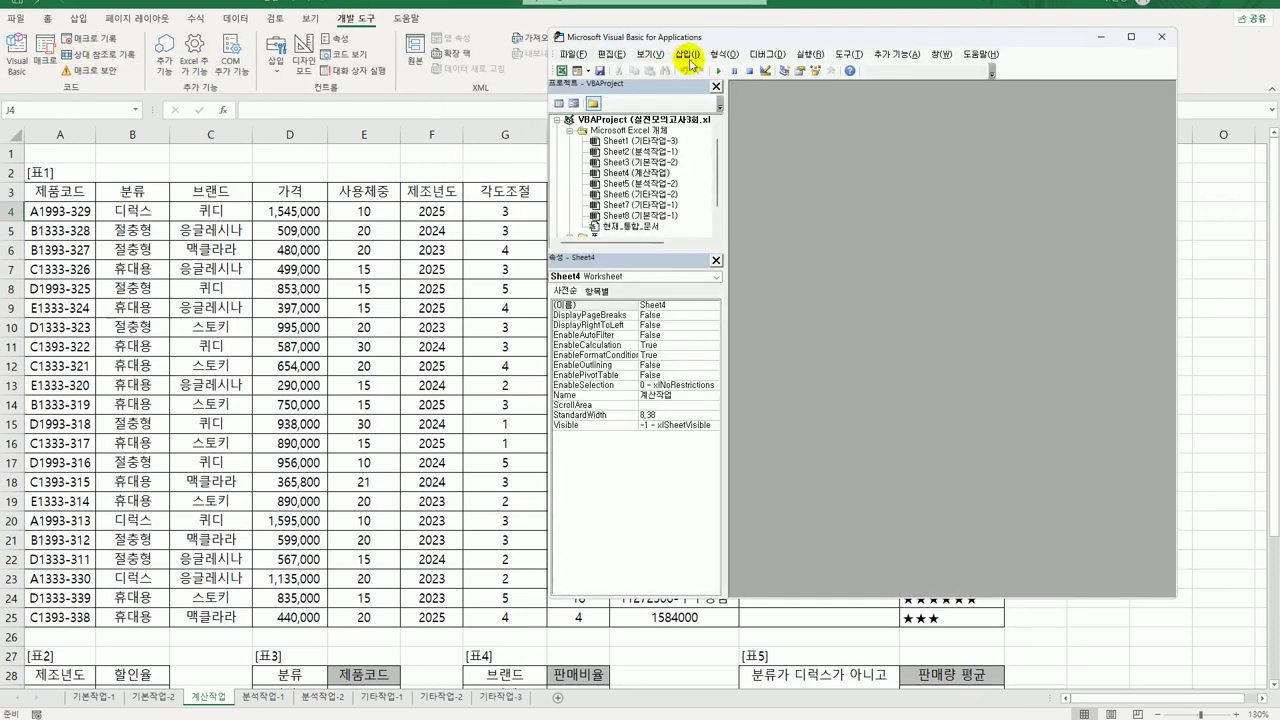
click(687, 54)
click(708, 98)
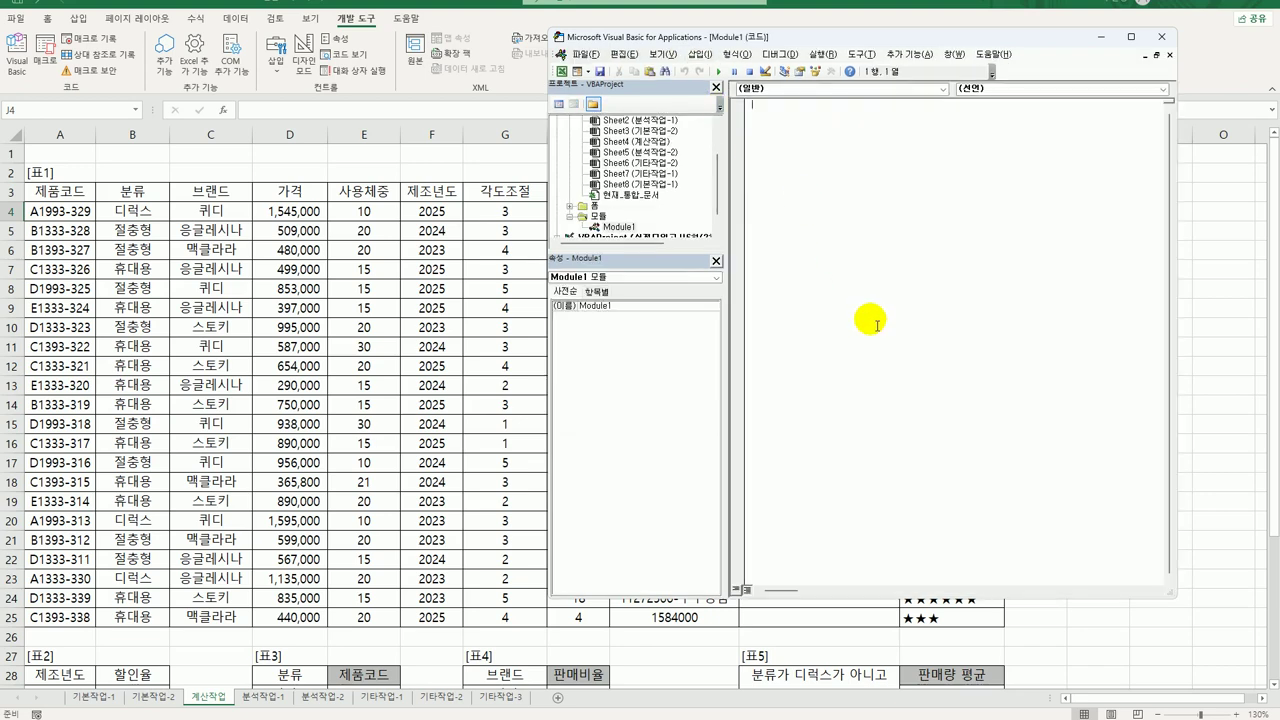
Declare the public function fn추천 with the parameters 가격 and 제조년도 in the module.
text(ㅁ)
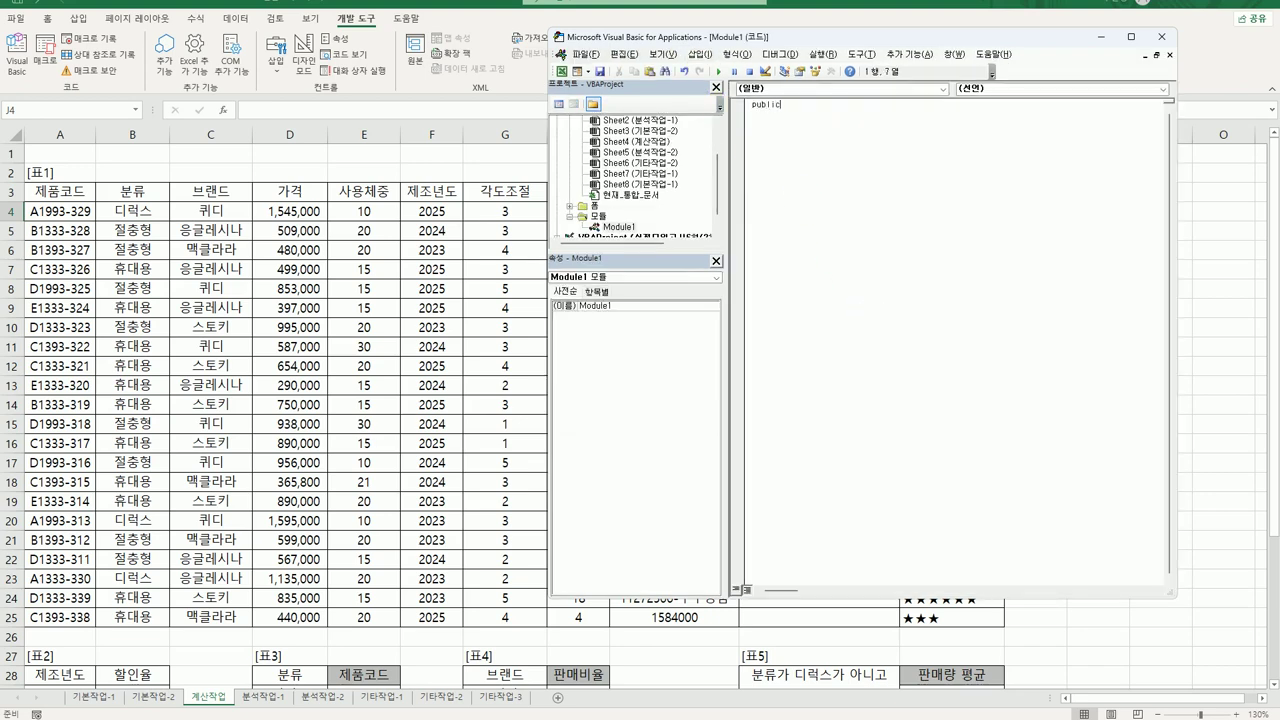
text(public function fn)
text(추ㅊ)
text((rk)
key(BackSpace)
key(BackSpace)
text(가격, 제조년도))
key(Return)
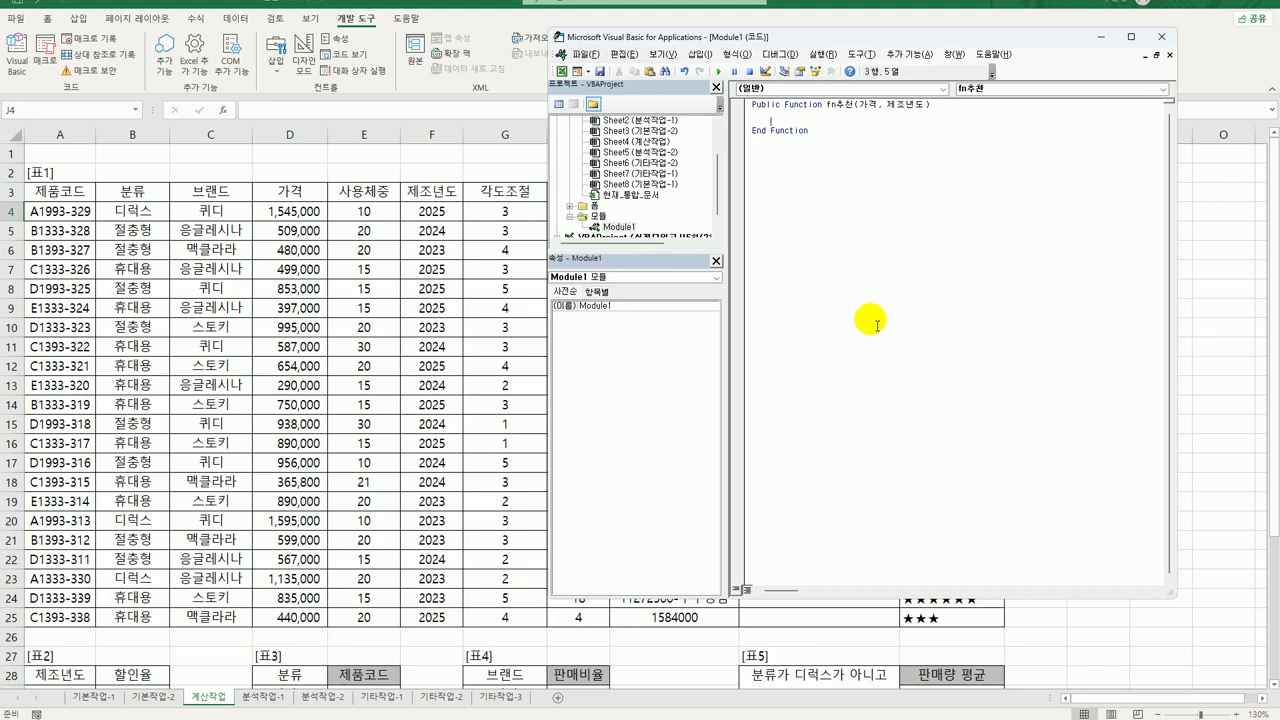
Add an If line to fn추천 with the condition 가격 < 1000000 And 제조년도 = 2025.
text(if 가격 < 1000000 then)
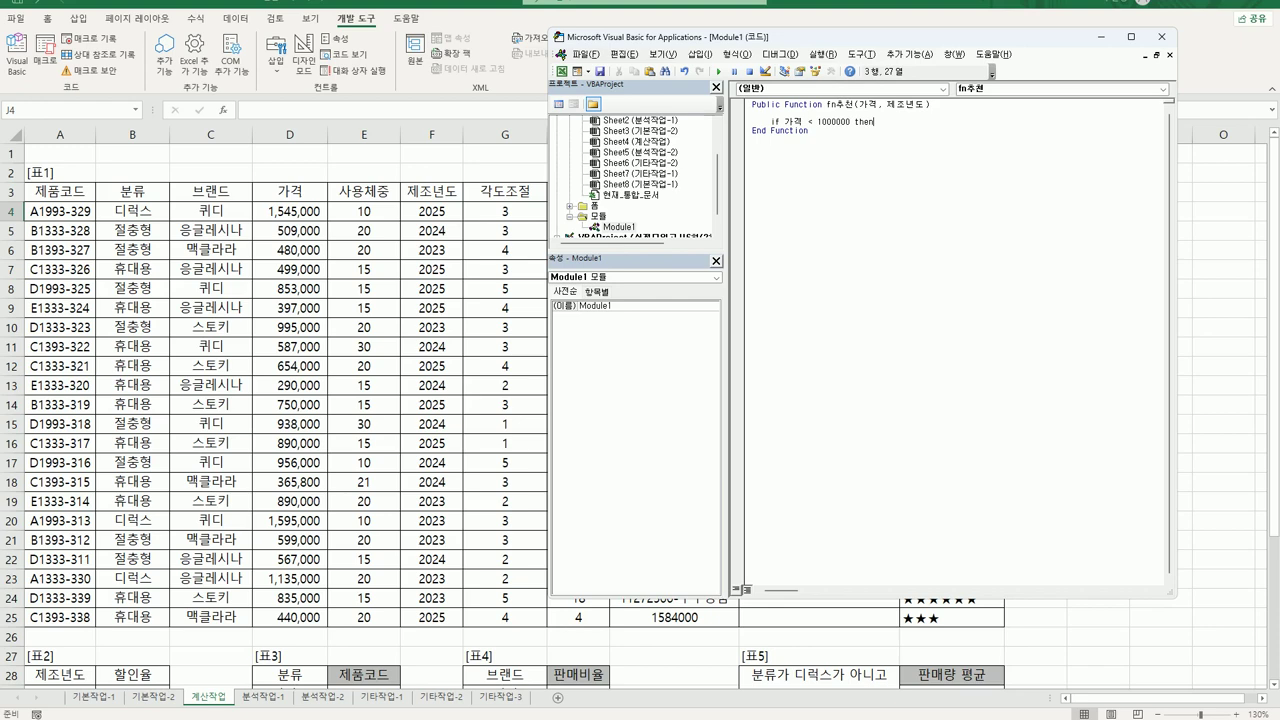
key(Return)
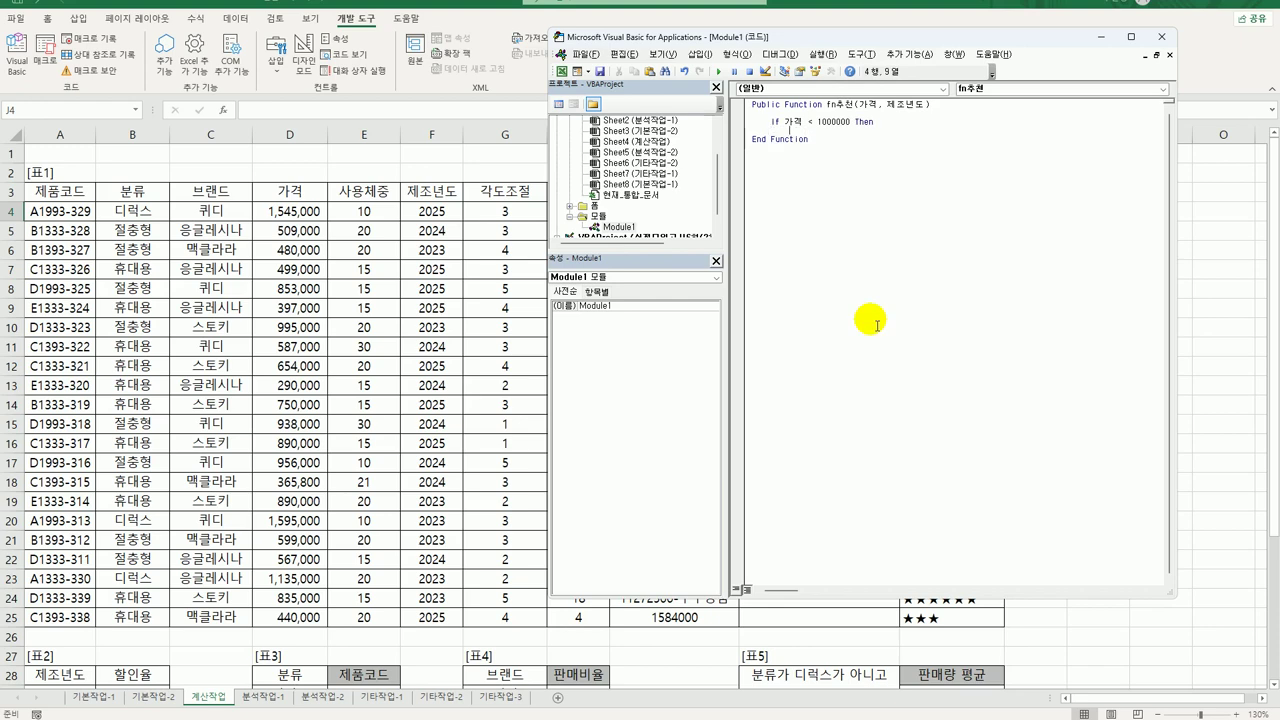
click(856, 122)
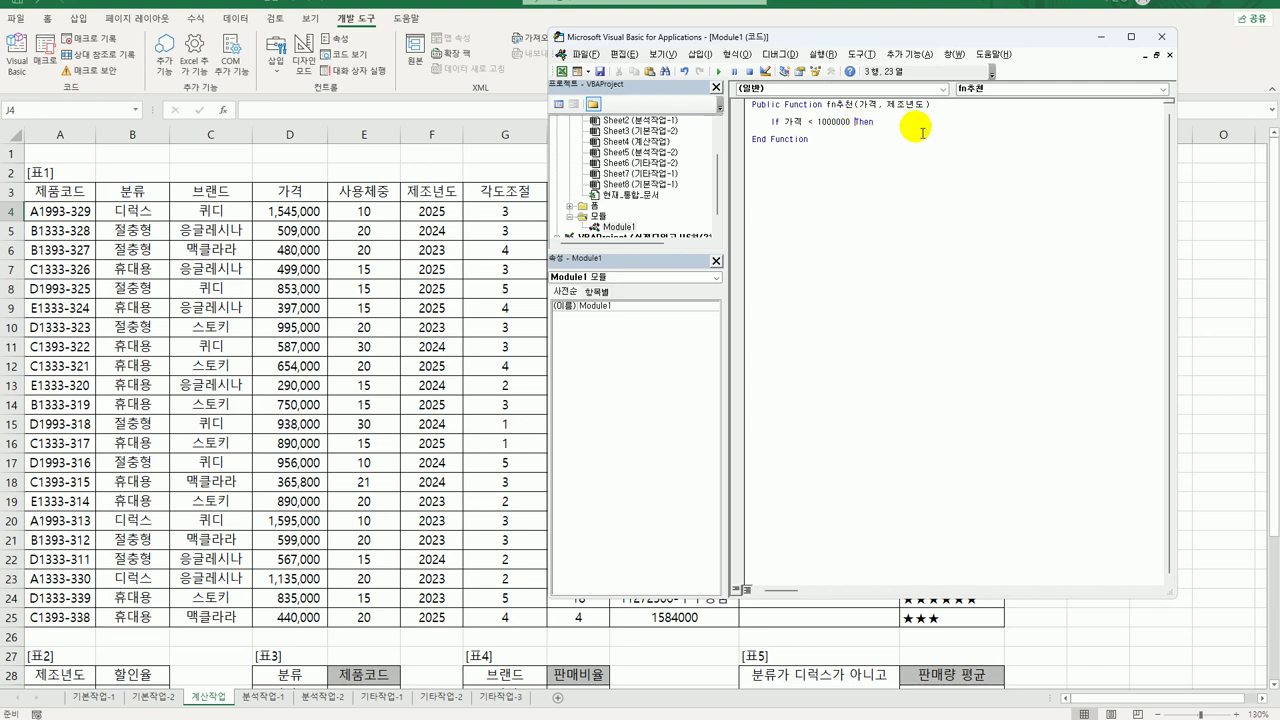
text(and)
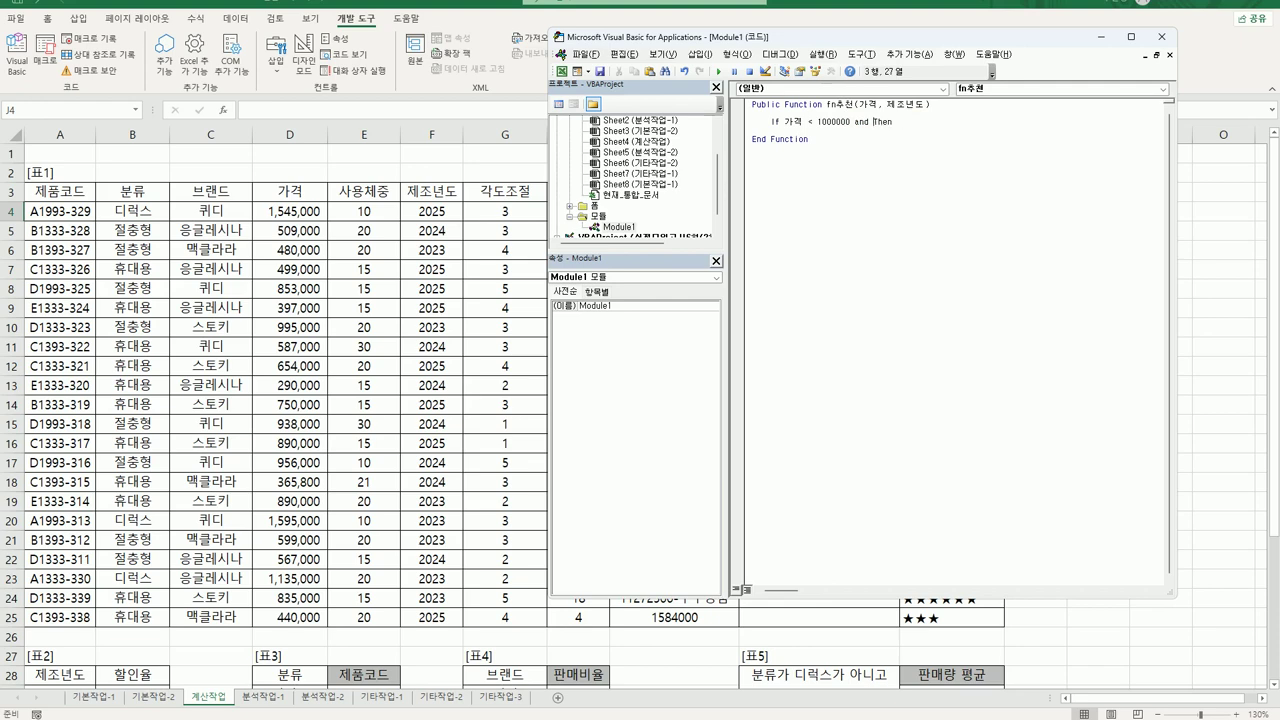
text(w)
key(BackSpace)
text(ㅈ)
text(제조년도 )
text(= 2025)
key(Return)
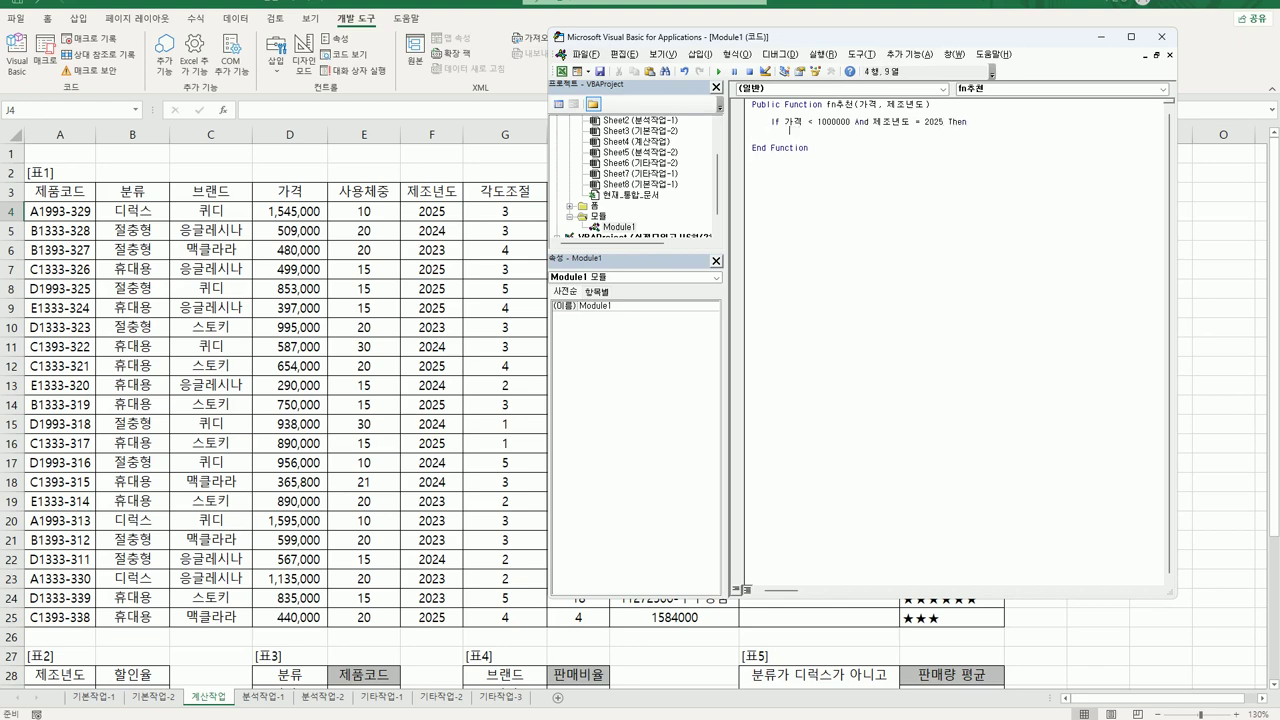
Assign the special character "◈" to fn추천 inside the If branch.
text(fn추천)
text(= "ㅁ)
key(Hangul_Hanja)
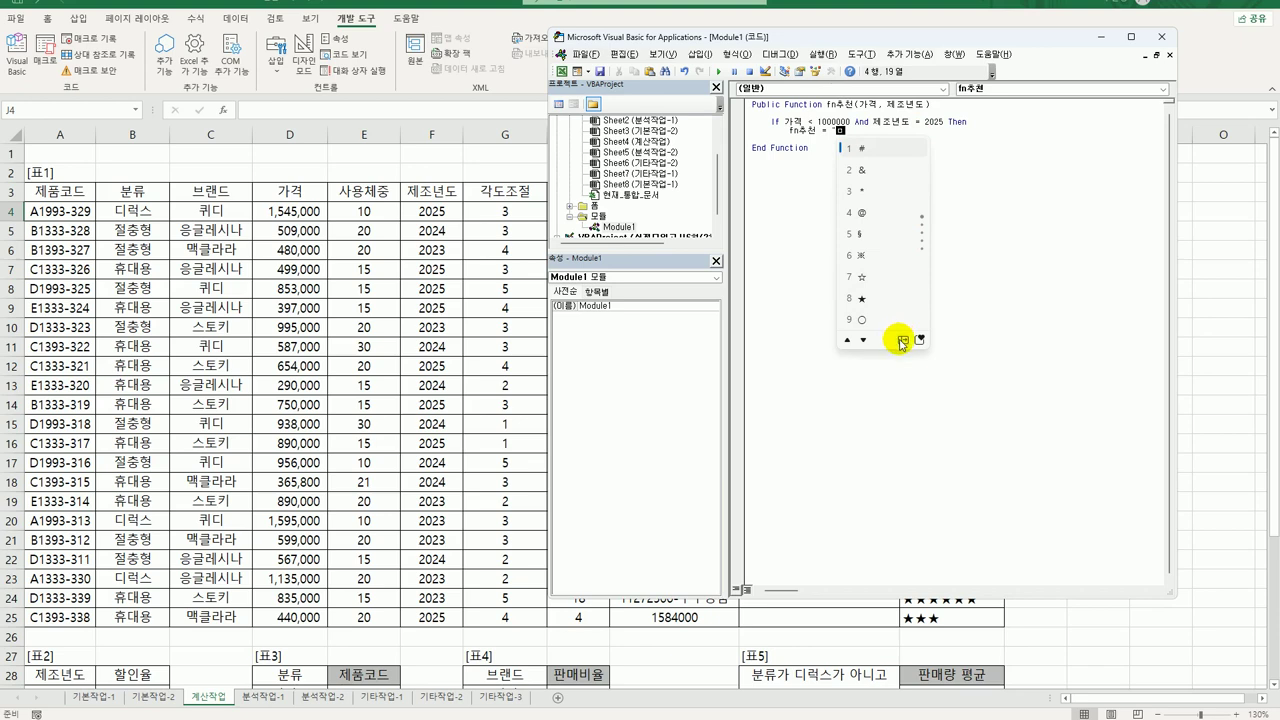
click(903, 339)
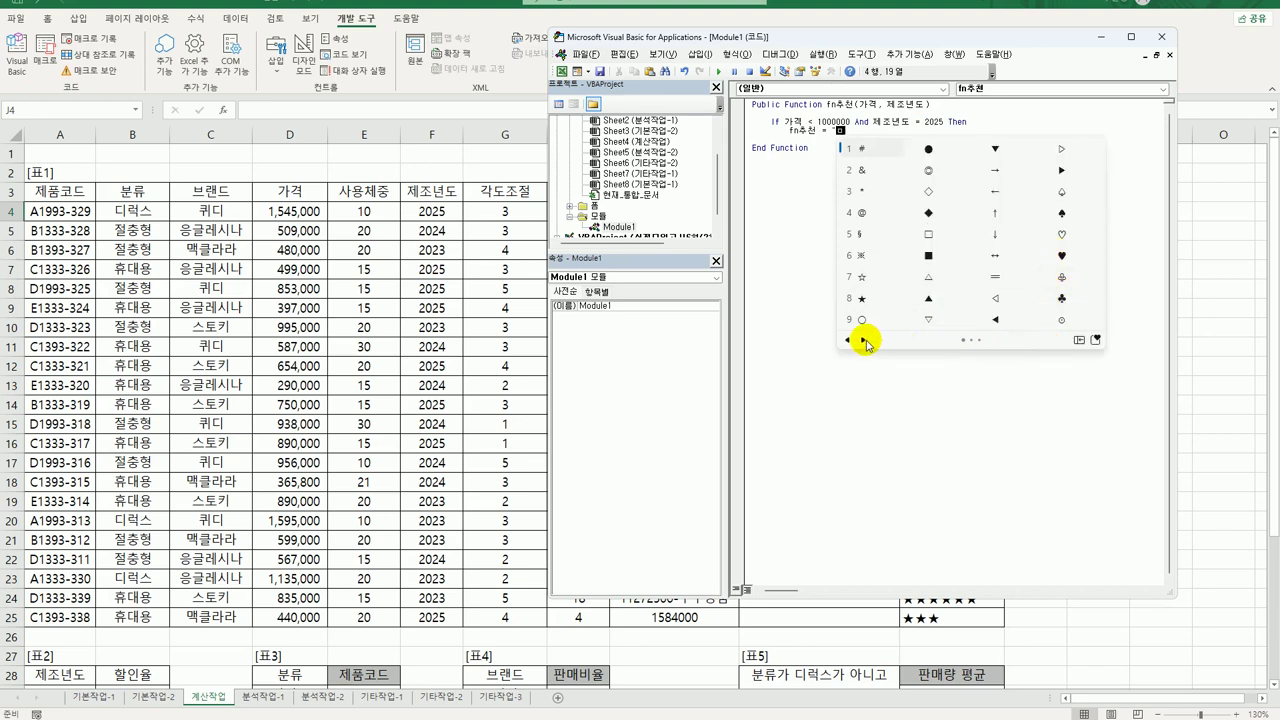
click(863, 339)
click(860, 150)
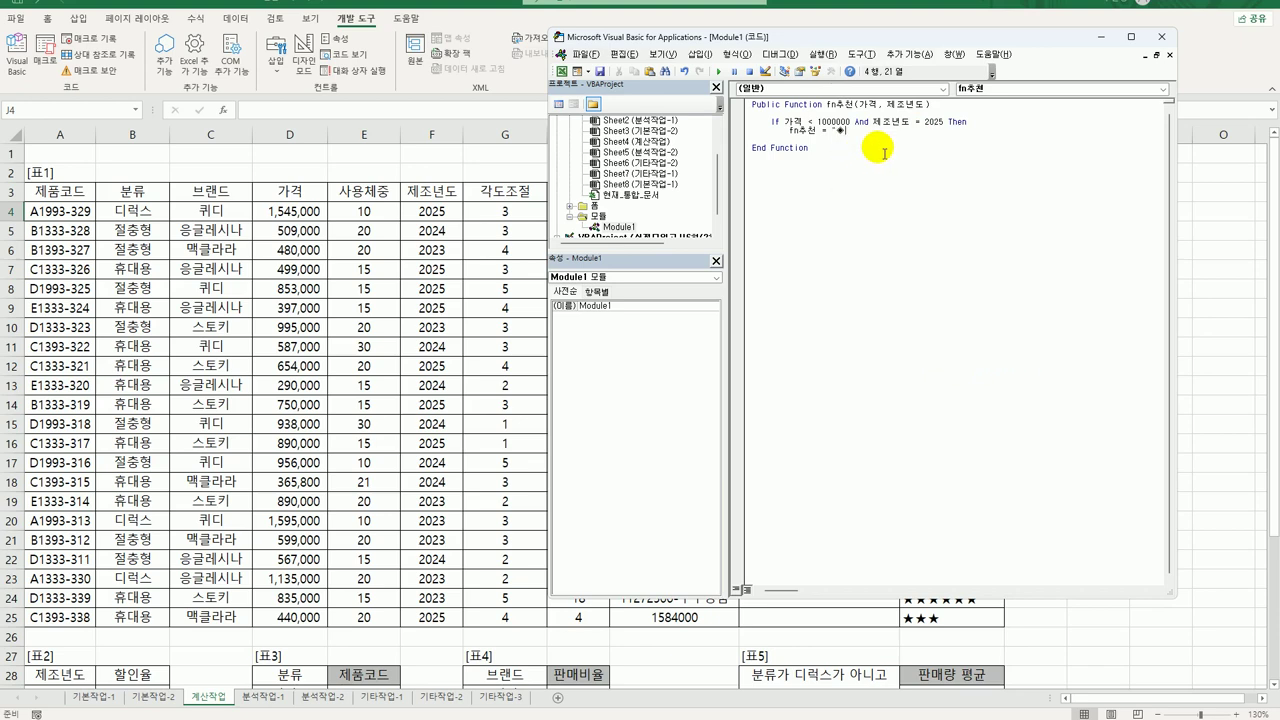
text(")
key(Return)
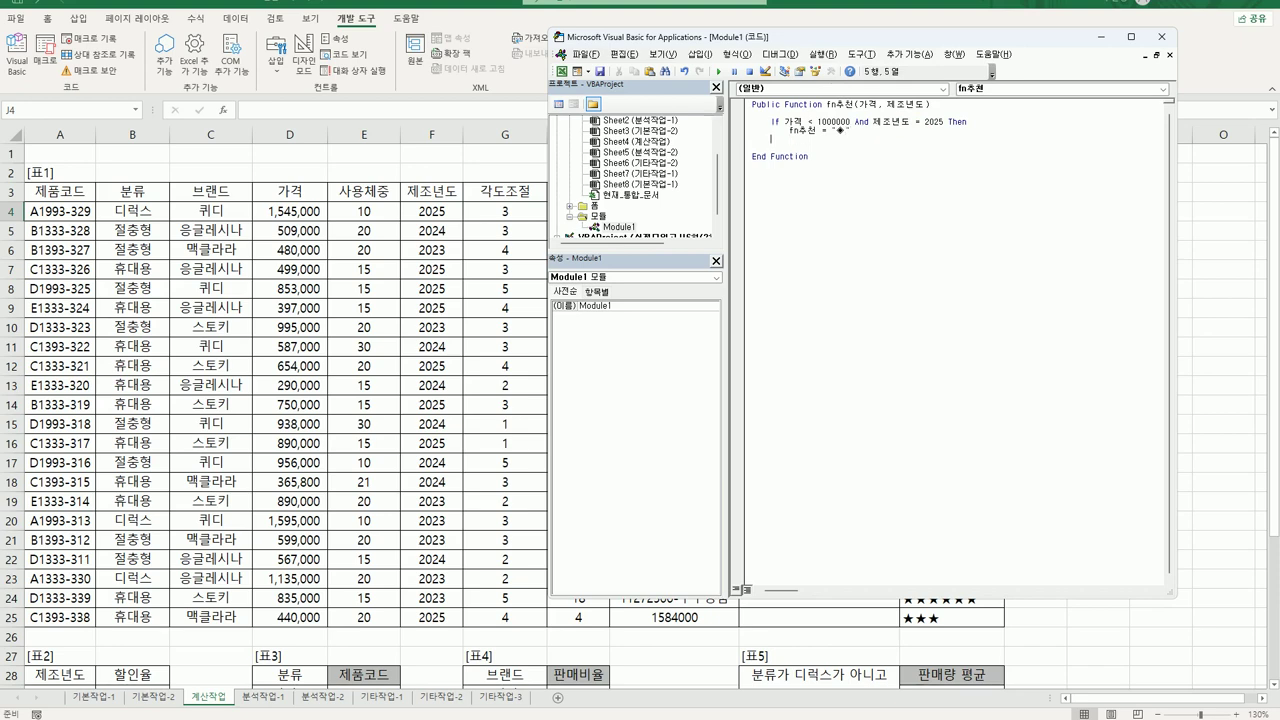
Duplicate the If condition and its assignment below the originals and turn the copied If into ElseIf.
key(shift+Down)
key(shift+End)
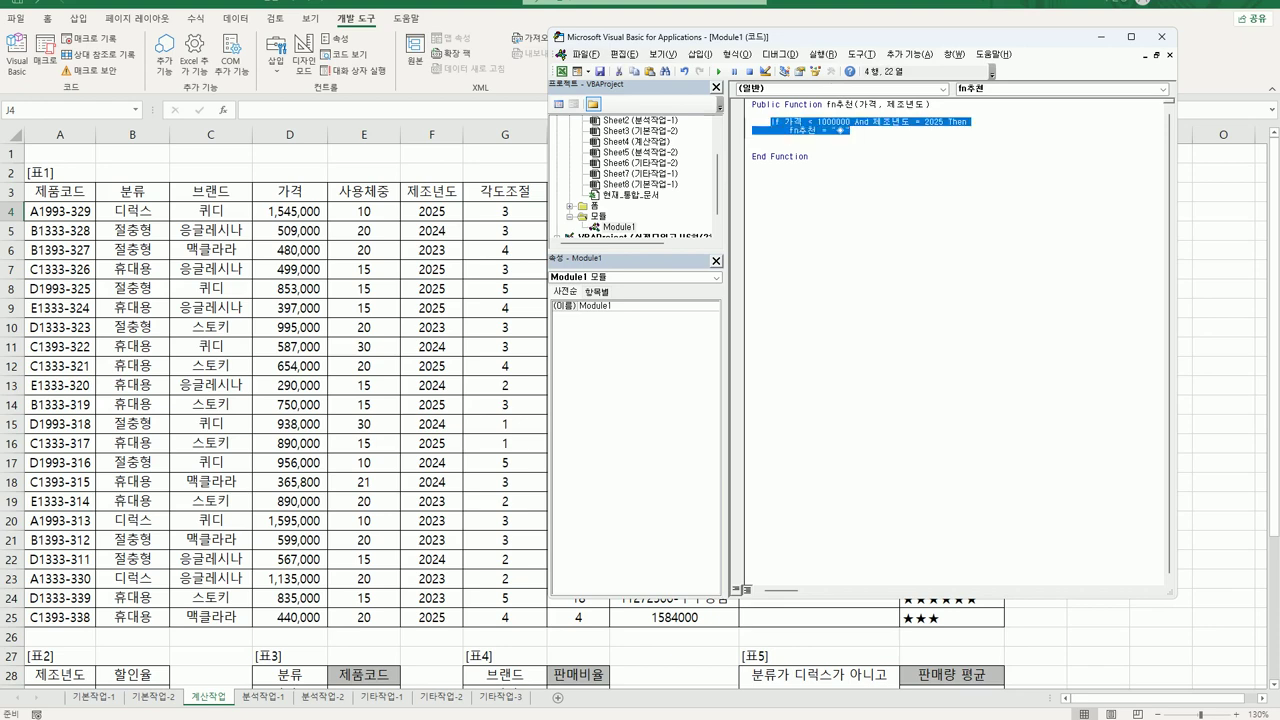
key(ctrl+c)
click(766, 140)
key(ctrl+v)
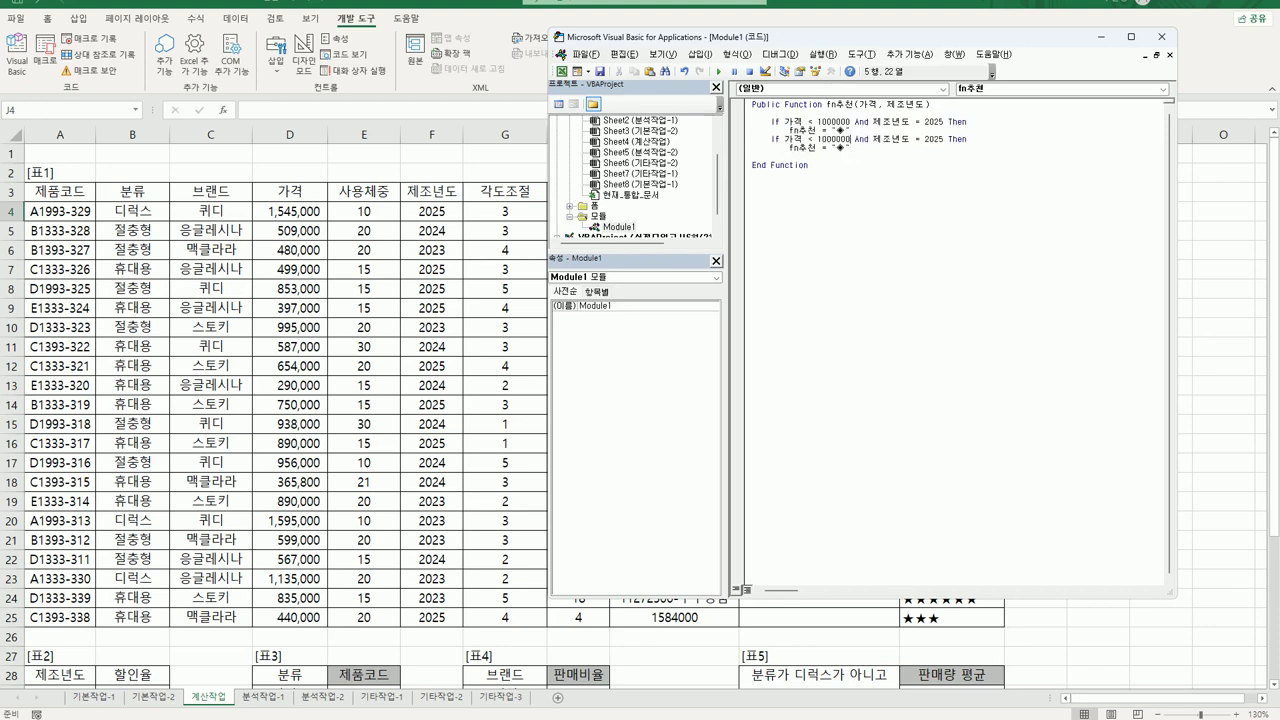
text(else)
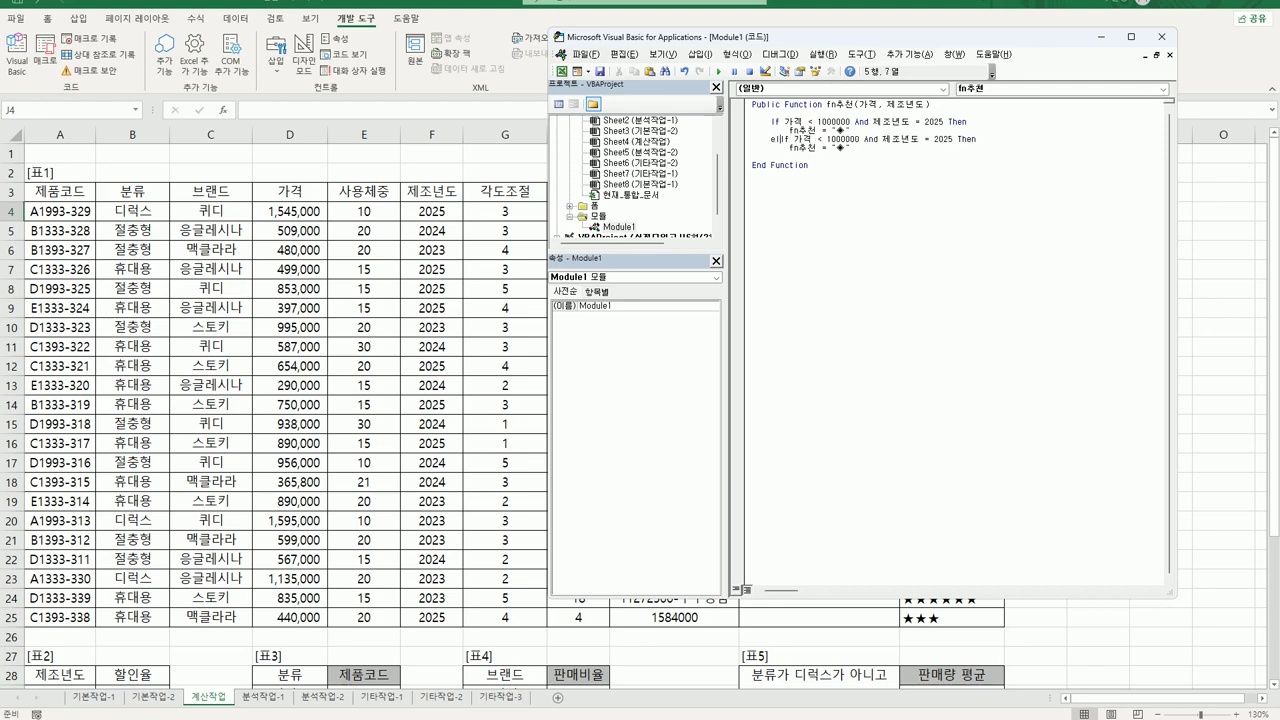
key(Down)
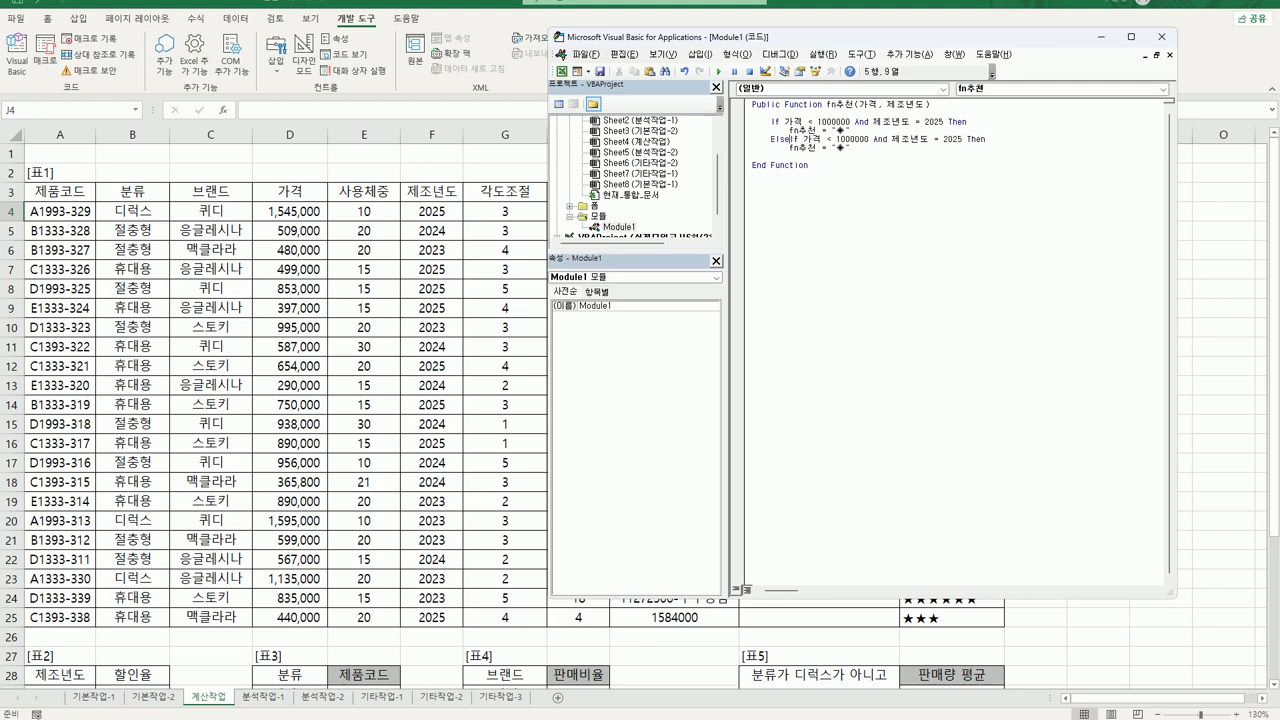
Change the ElseIf condition in fn추천 to 가격 < 800000 And 제조년도 = 2024.
click(838, 139)
drag(836, 139, 846, 139)
text(8)
drag(951, 139, 958, 139)
text(4)
key(Down)
Replace the special character assigned to fn추천 in the ElseIf branch with "◇".
click(795, 148)
text(하)
key(Hangul_Hanja)
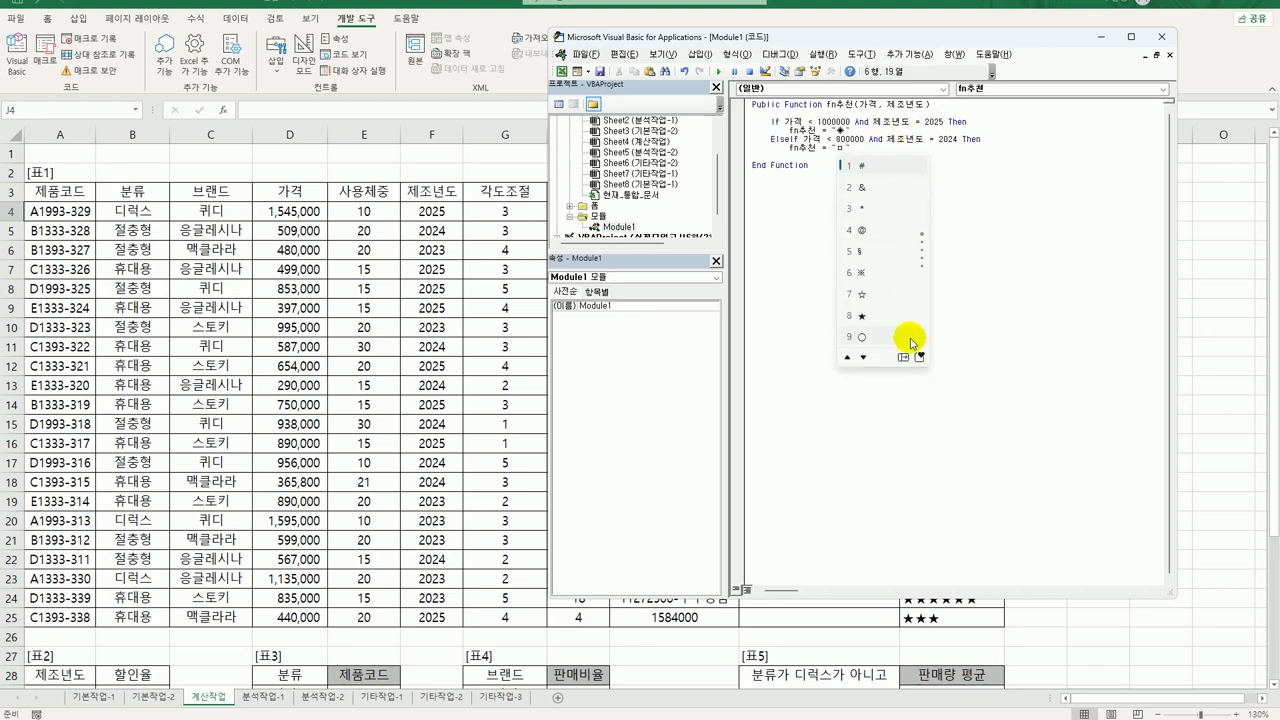
click(903, 357)
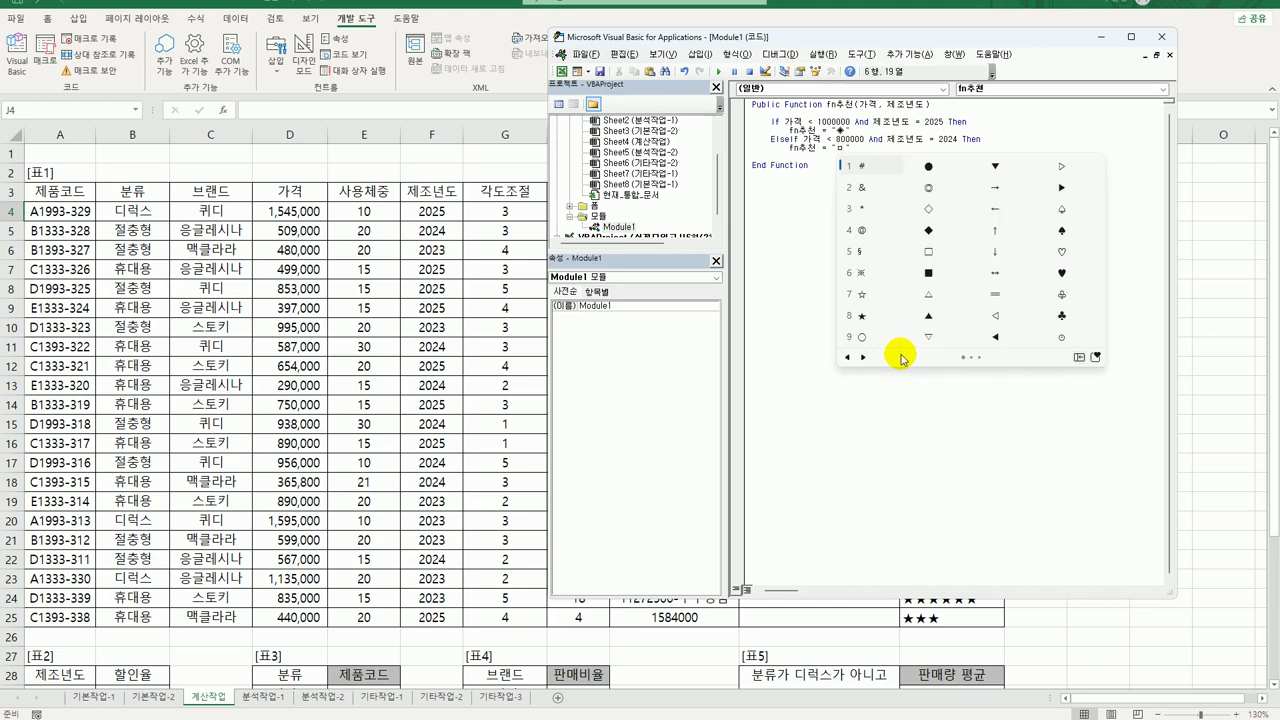
click(932, 210)
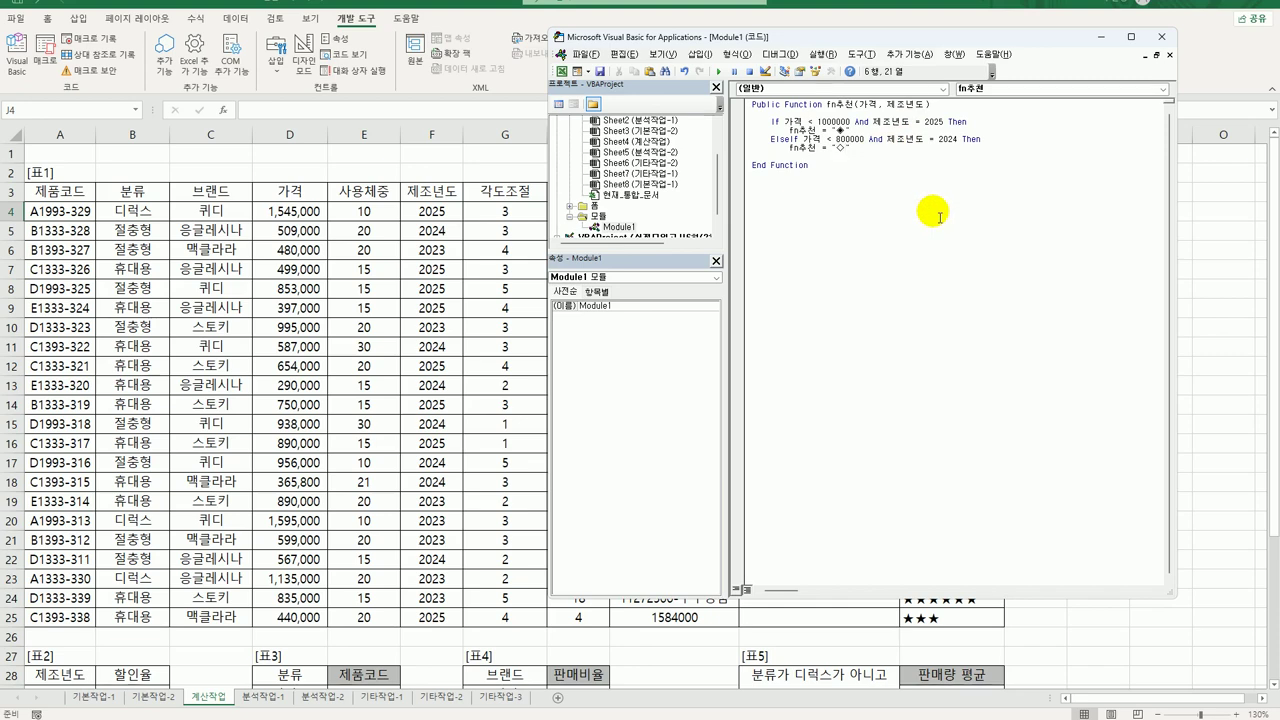
Add an Else branch to the If block that assigns an empty string "" to fn추천.
key(Return)
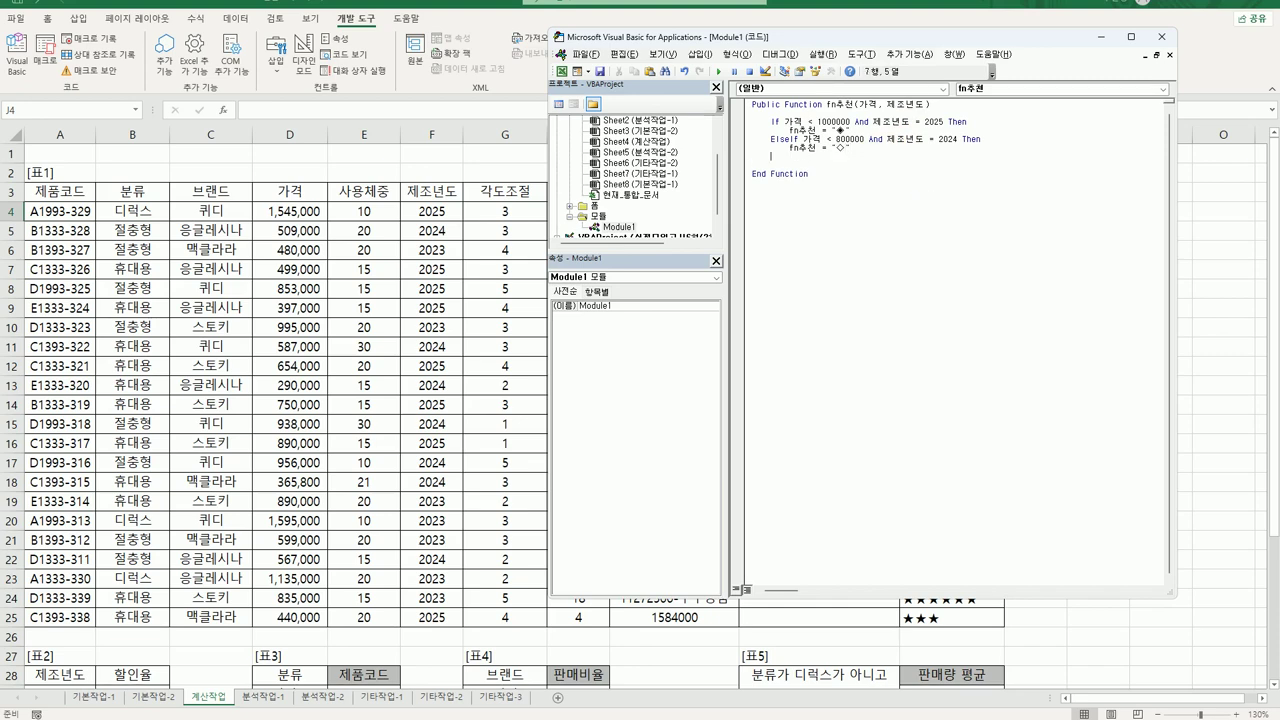
text(Else)
key(Return)
text(fn추천 )
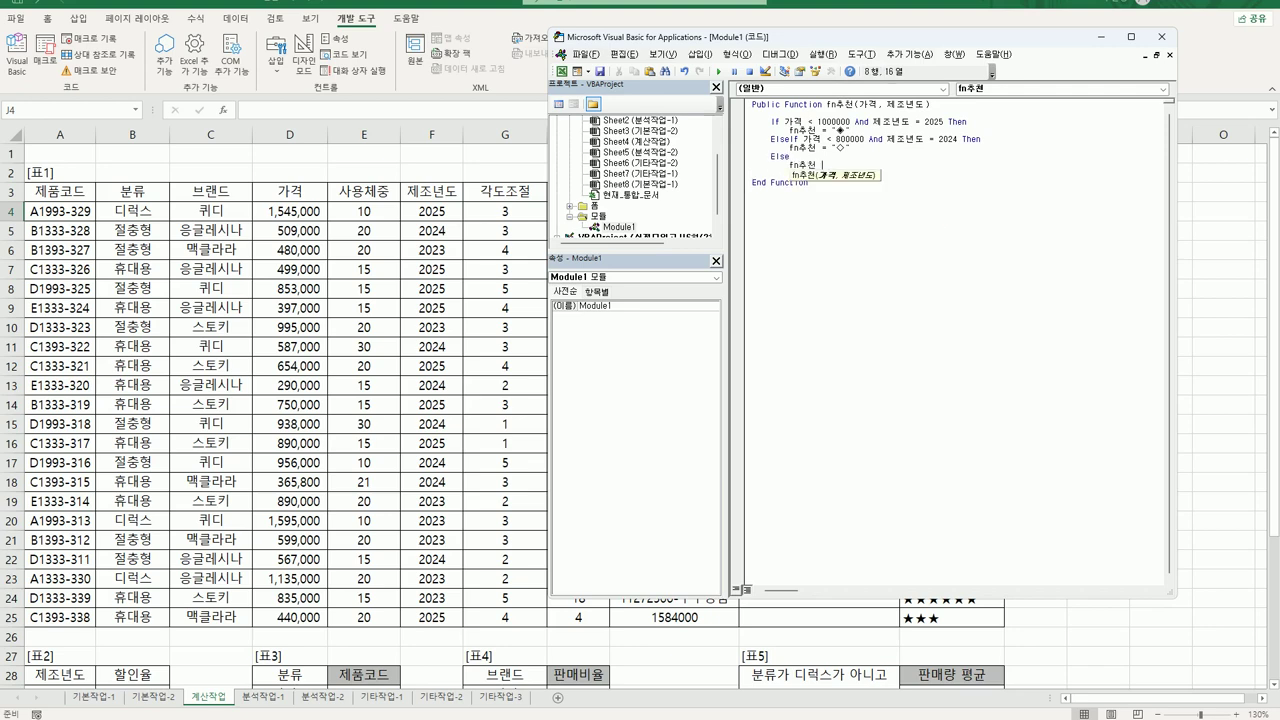
text(= "")
key(Return)
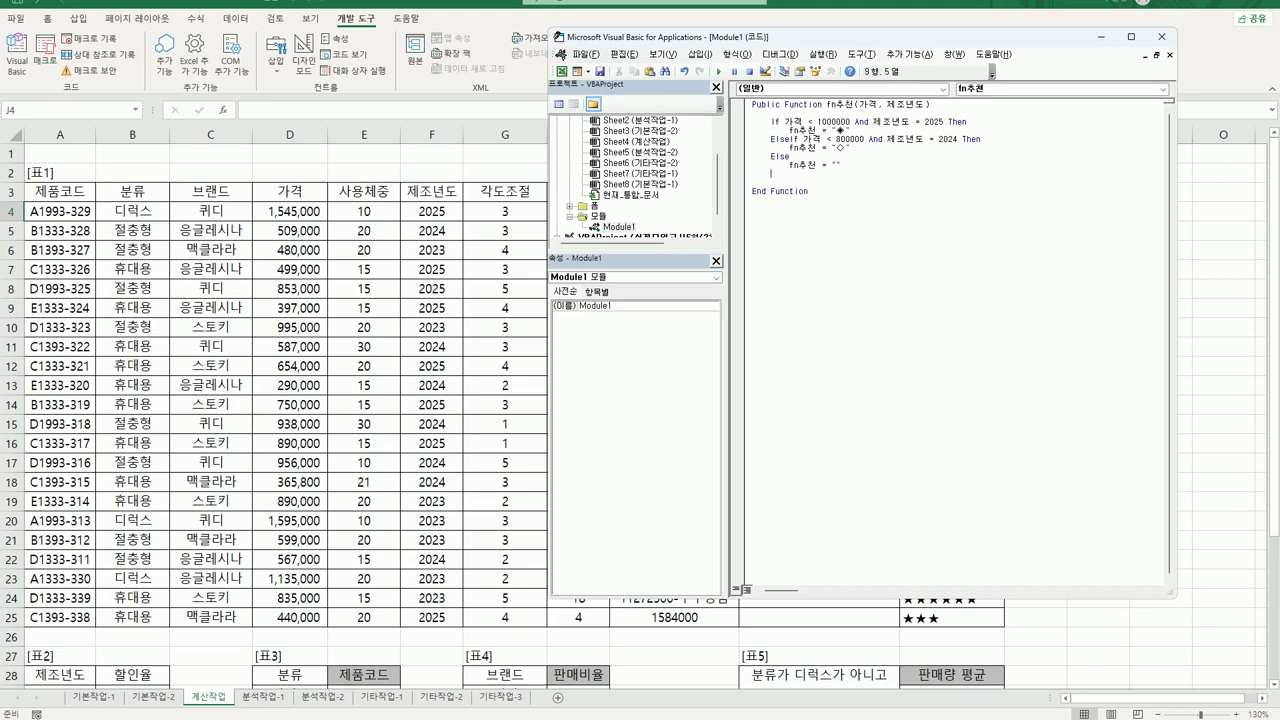
Finish the conditional block in fn추천 with End If and close the VBA editor.
text(end if)
key(Up)
key(Up)
key(Up)
key(Up)
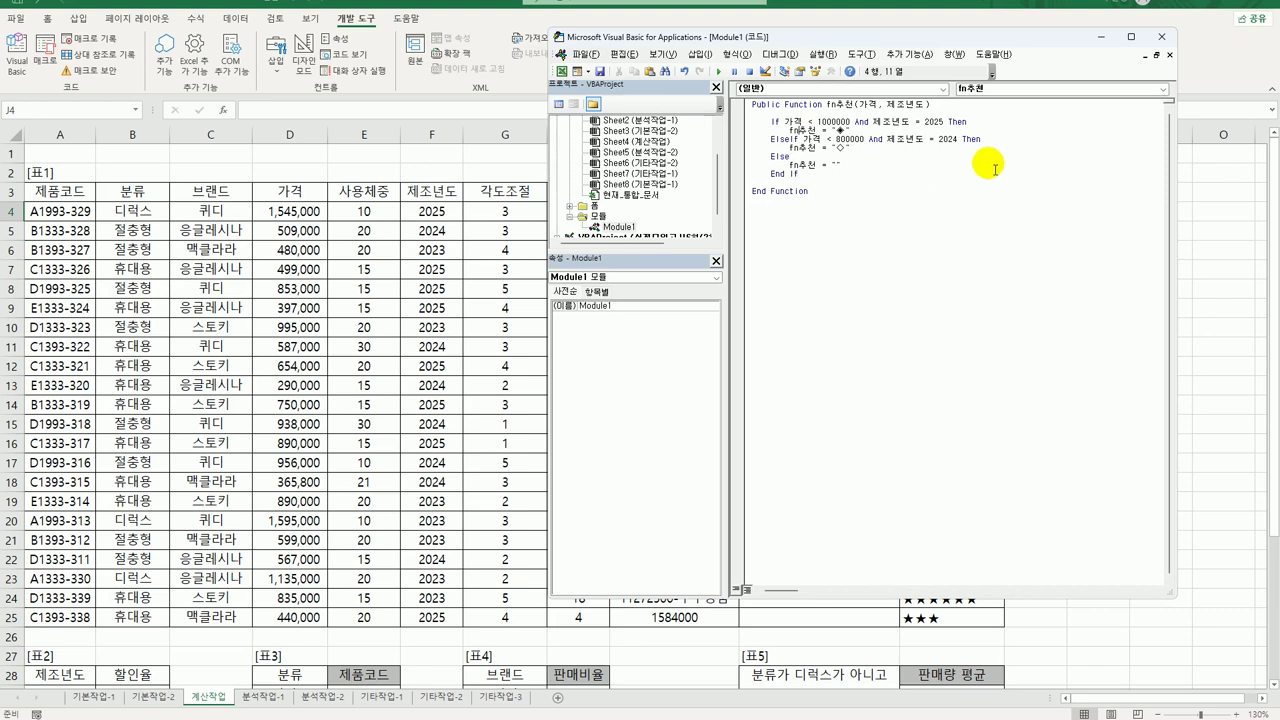
click(1161, 38)
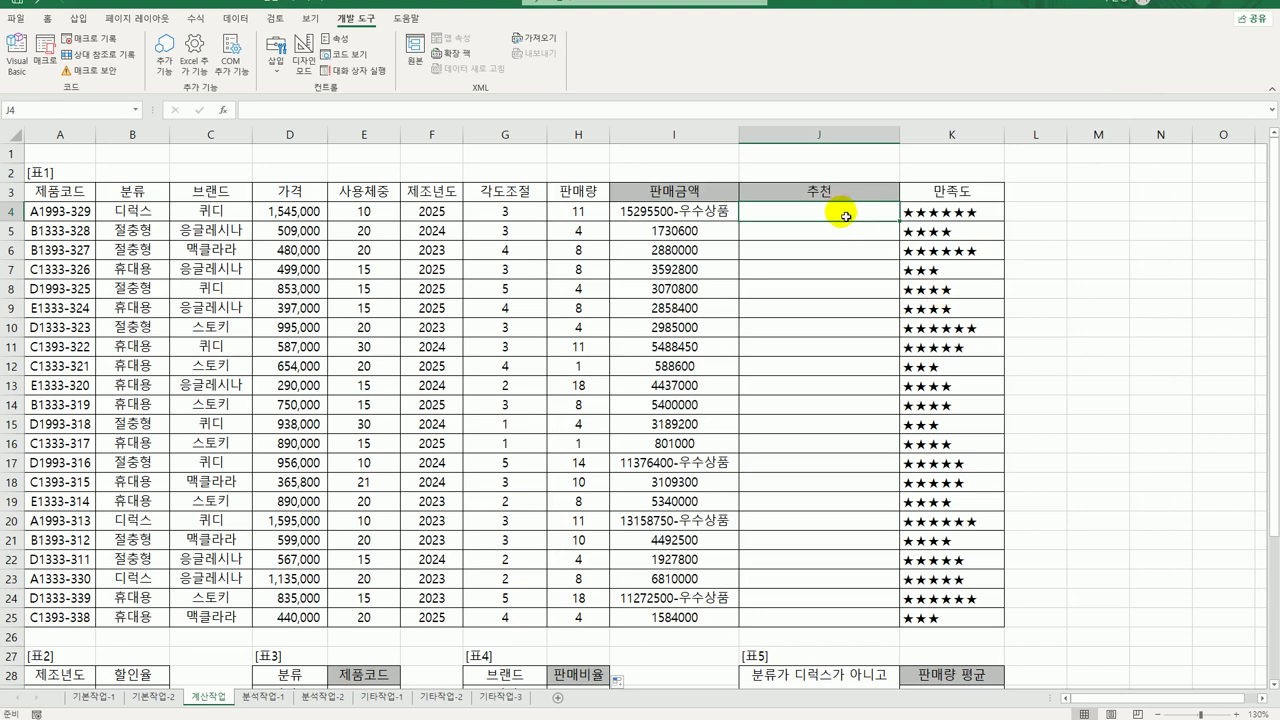
Insert the user-defined function fn추천 in J4 with 가격 D4 and 제조년도 F4, and fill it down the 추천 column of 표1.
click(224, 118)
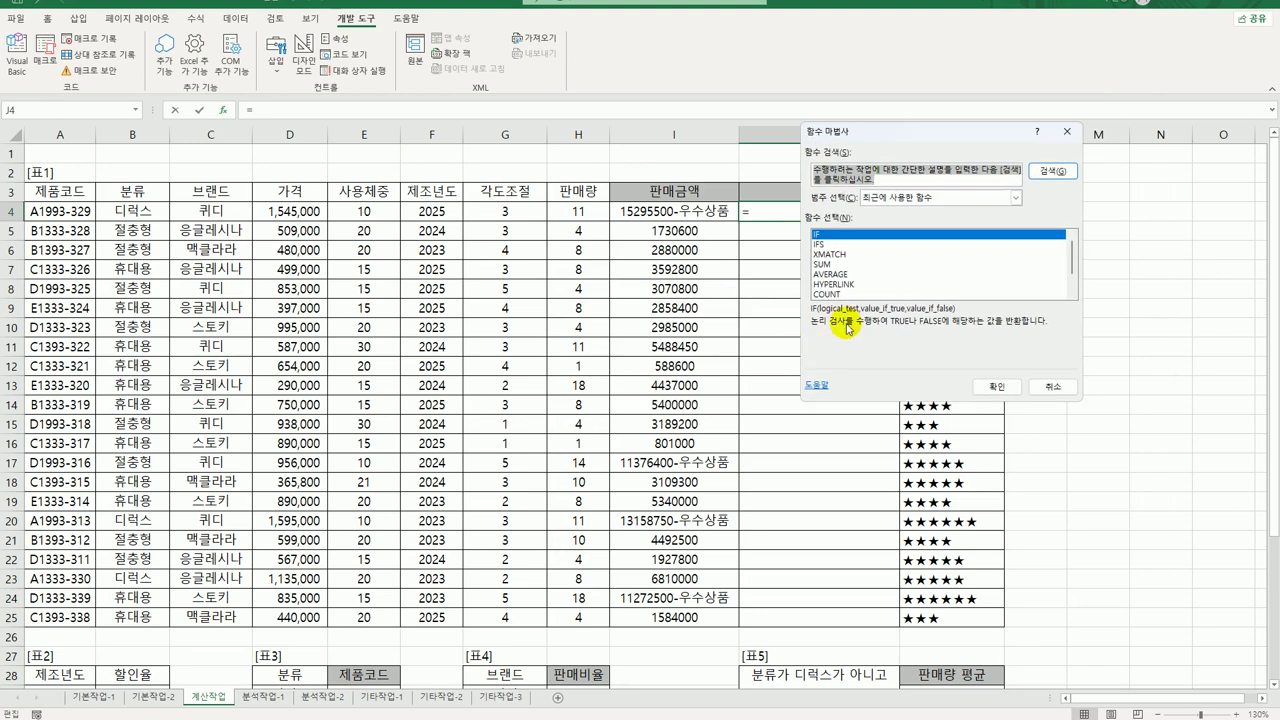
click(908, 198)
click(915, 321)
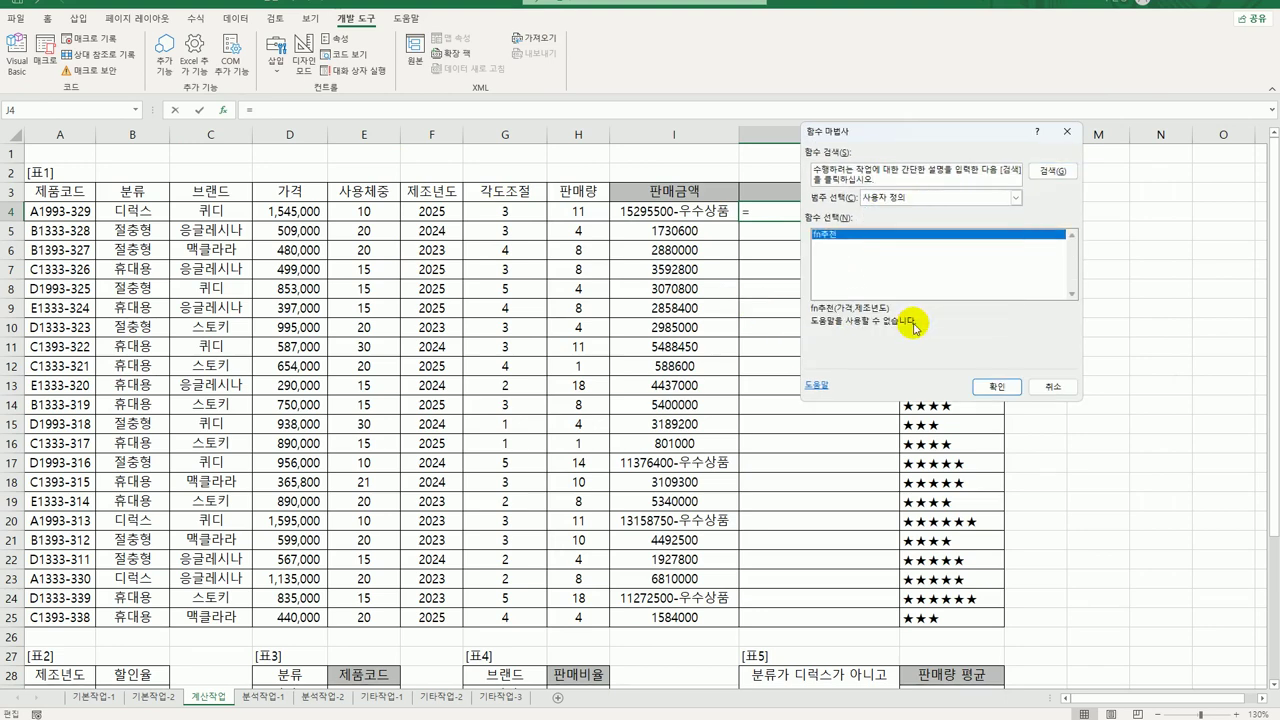
click(997, 386)
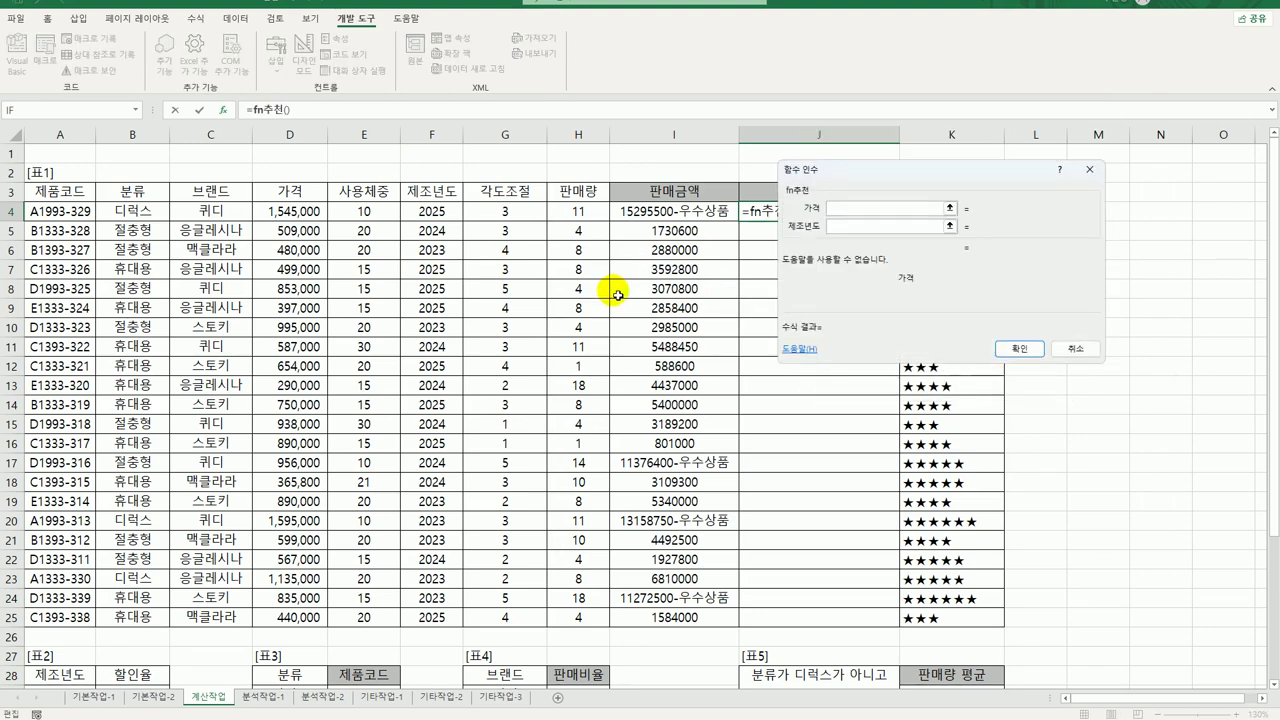
click(310, 211)
click(838, 225)
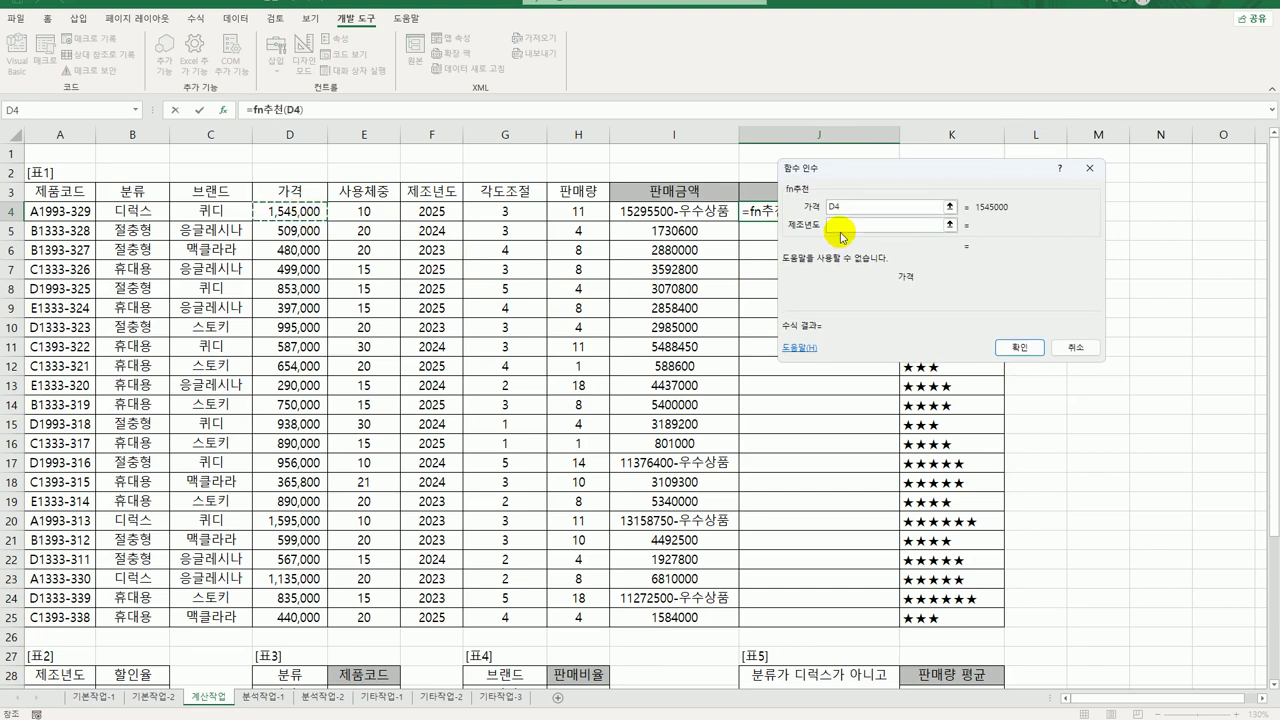
click(438, 218)
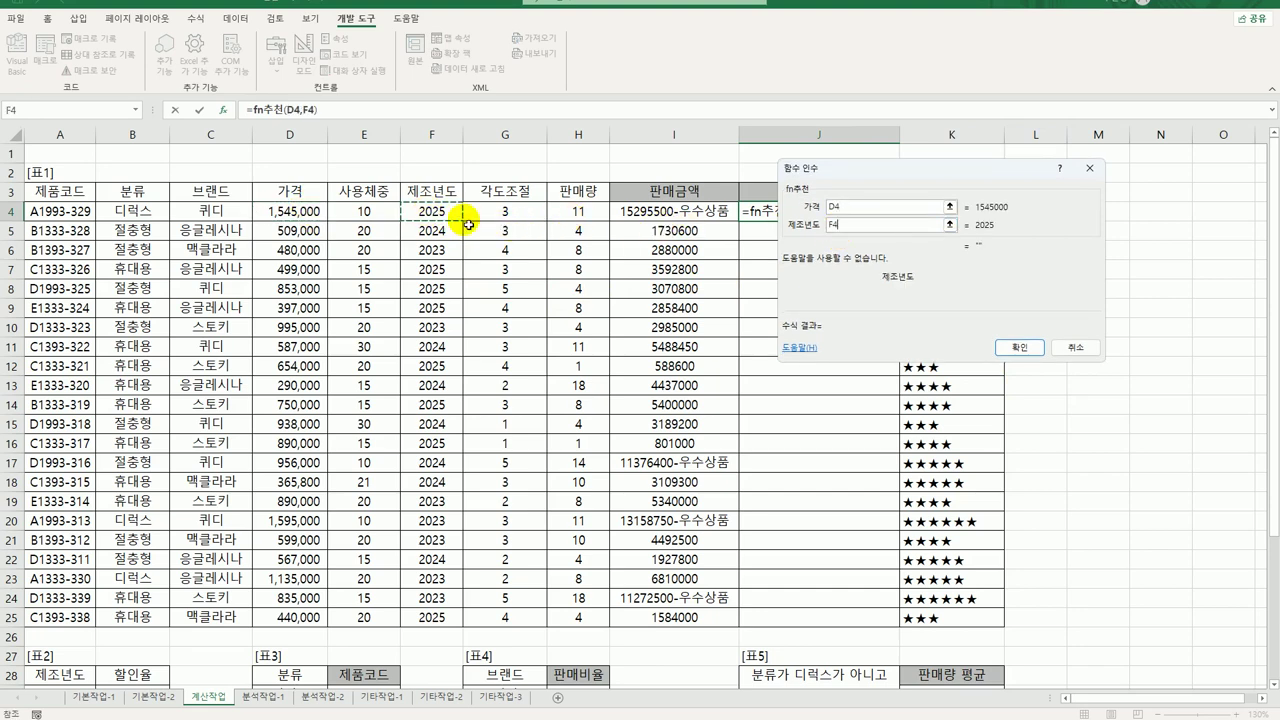
click(1019, 347)
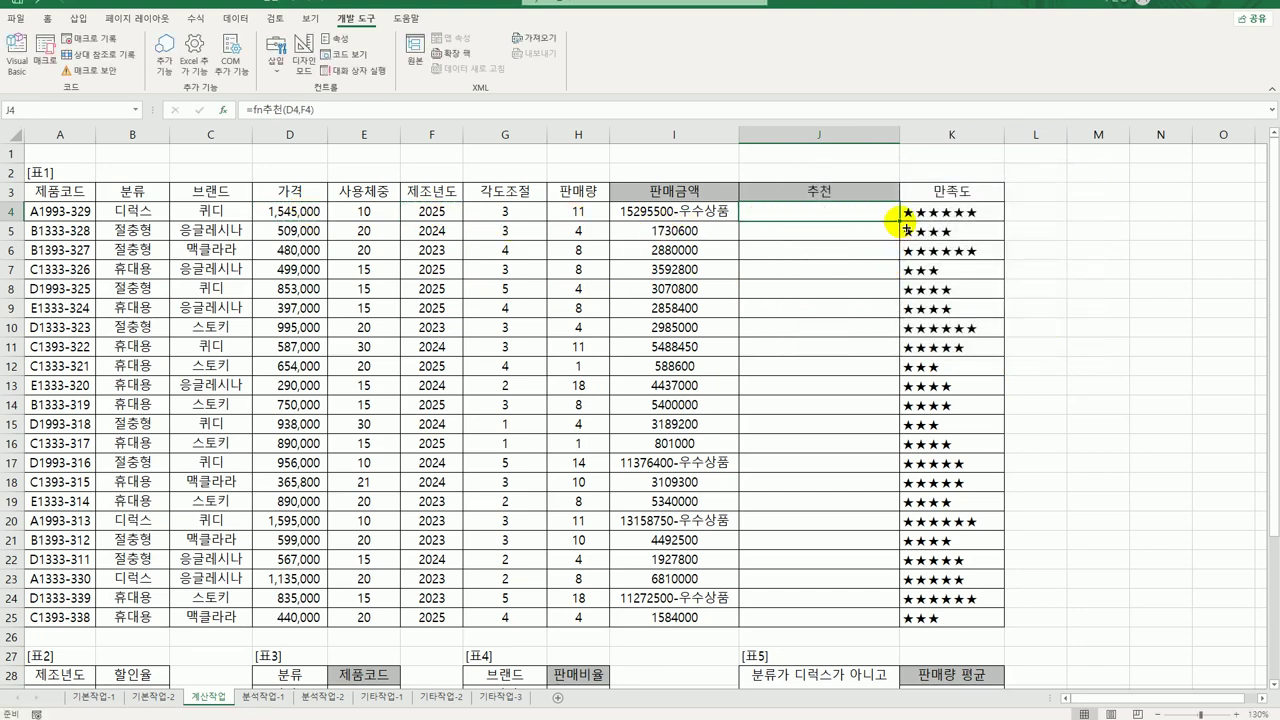
double_click(899, 221)
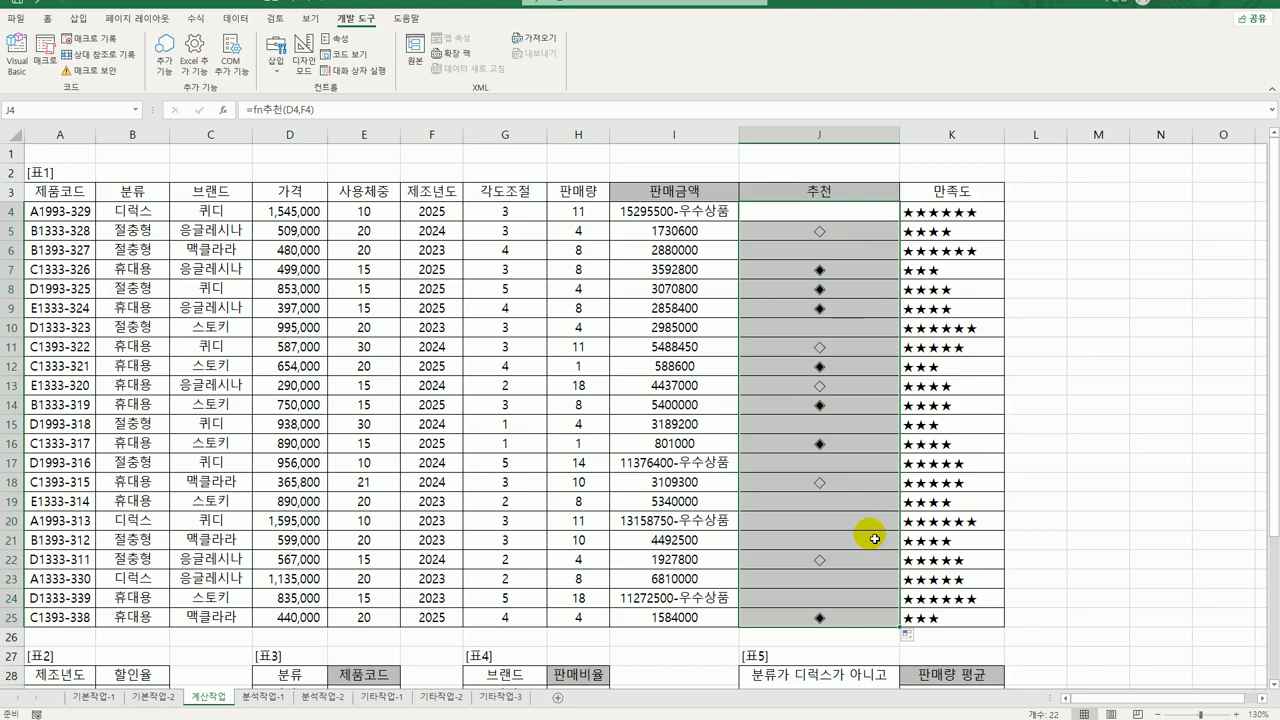
Start a formula in K29, the 판매량 평균 cell of 표5, with an IF nested inside AVERAGE.
scroll(874, 539, down, 3)
click(950, 522)
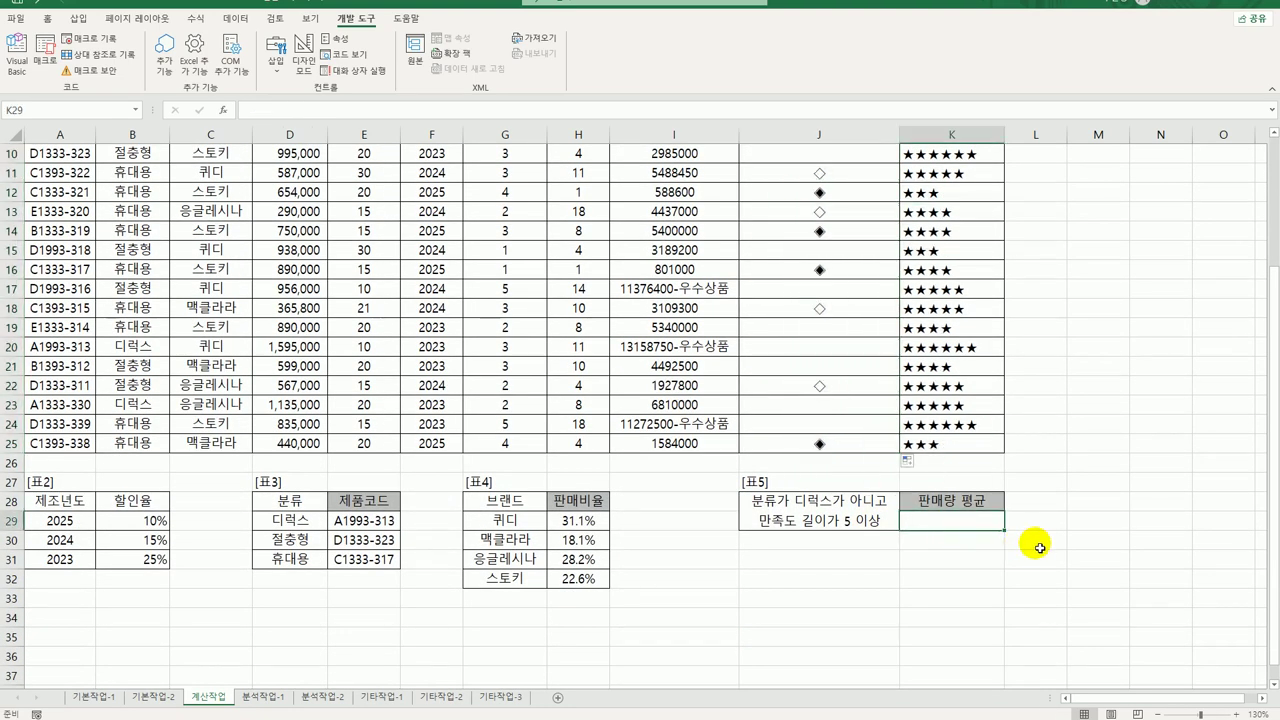
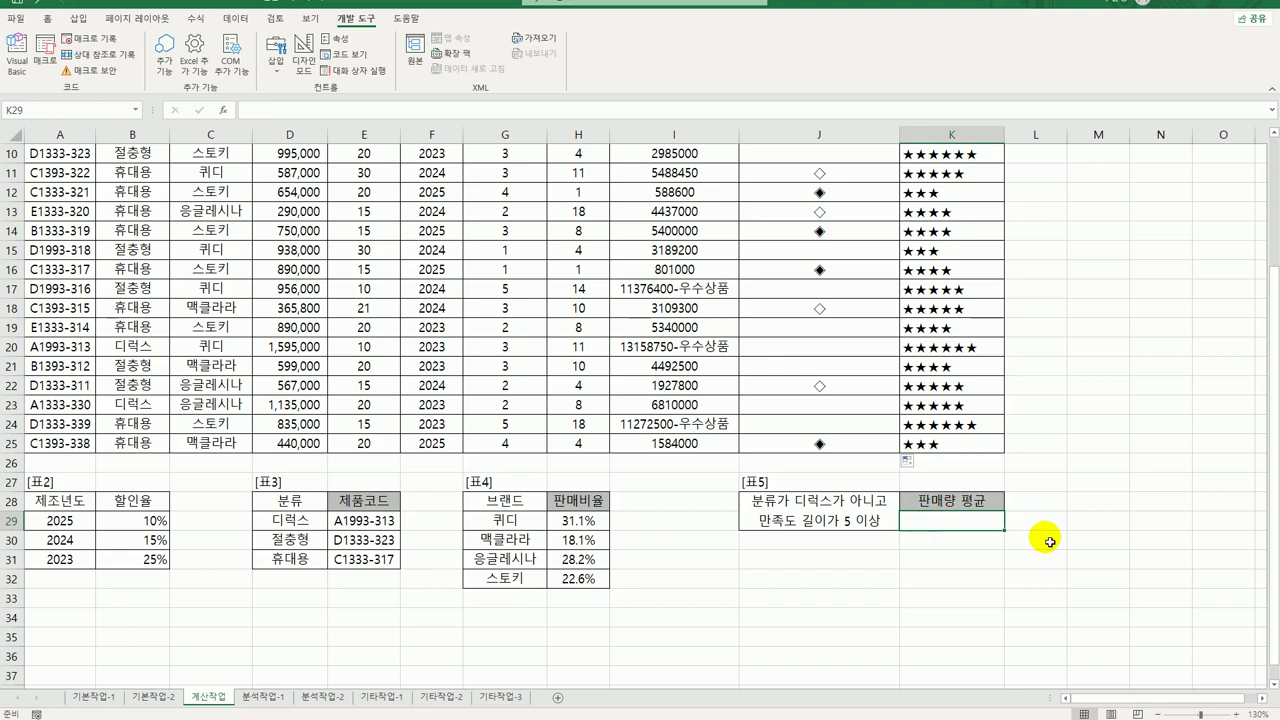
text(=av)
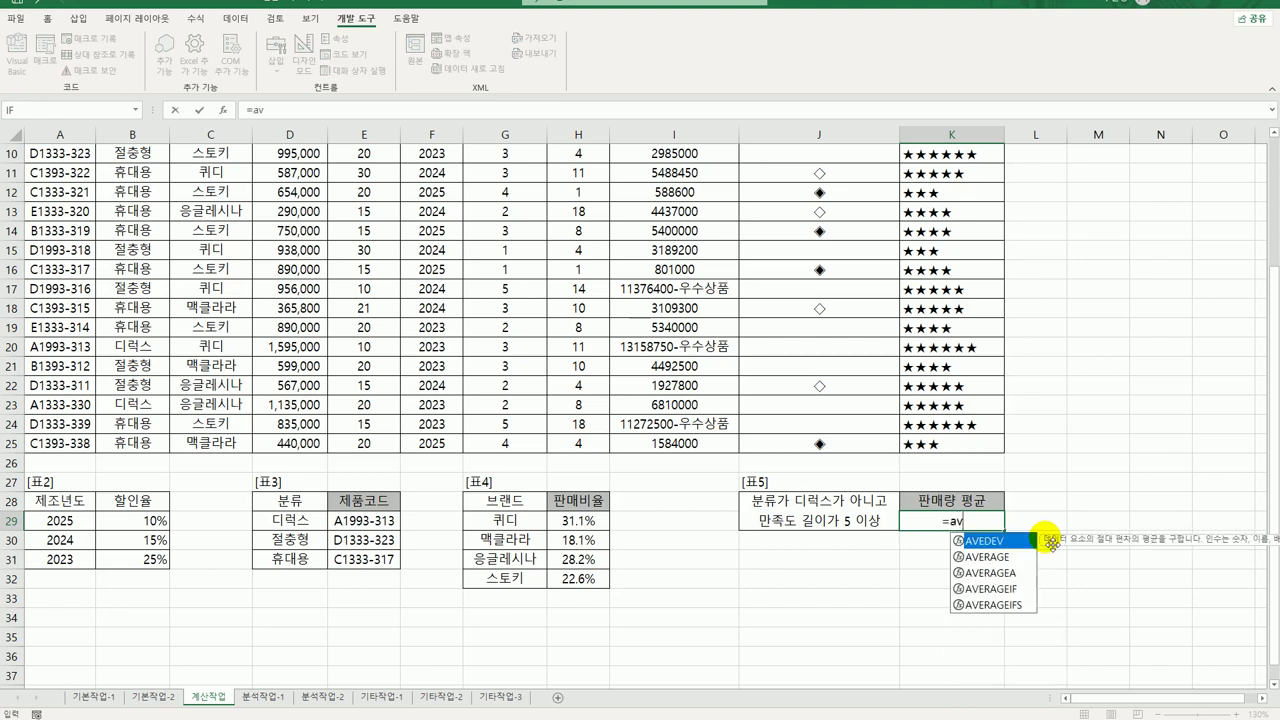
key(Tab)
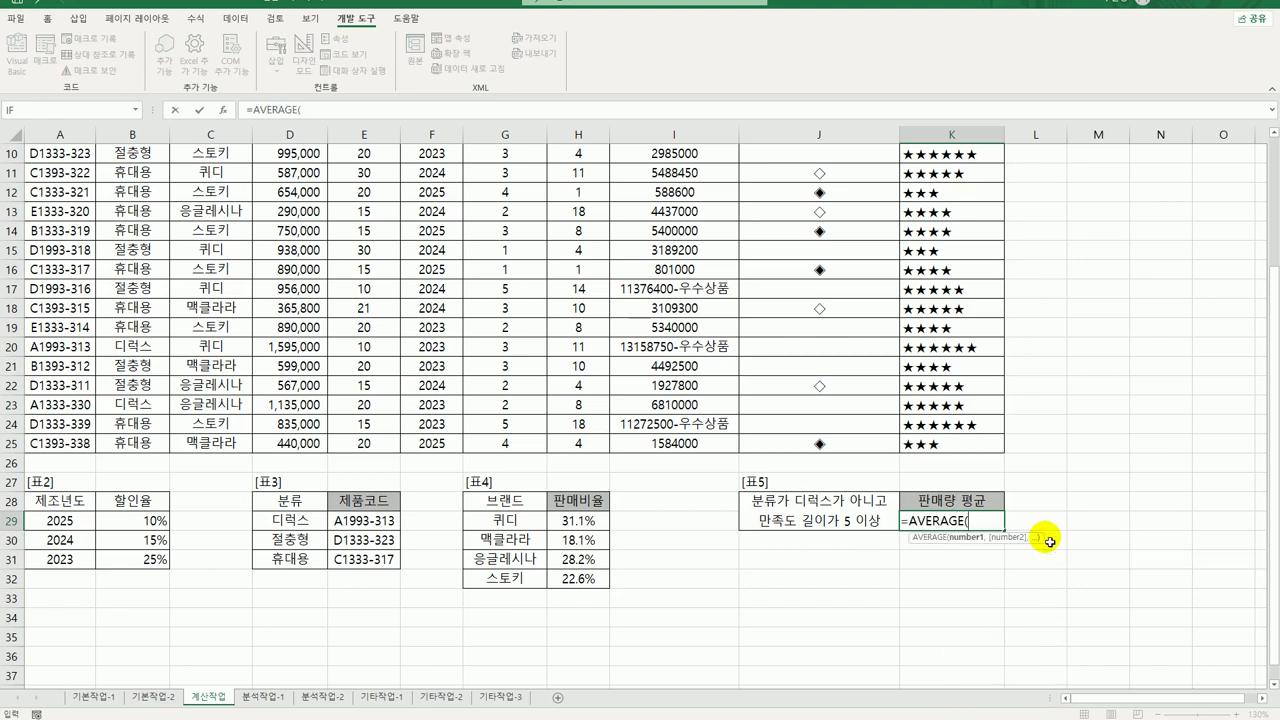
text(if()
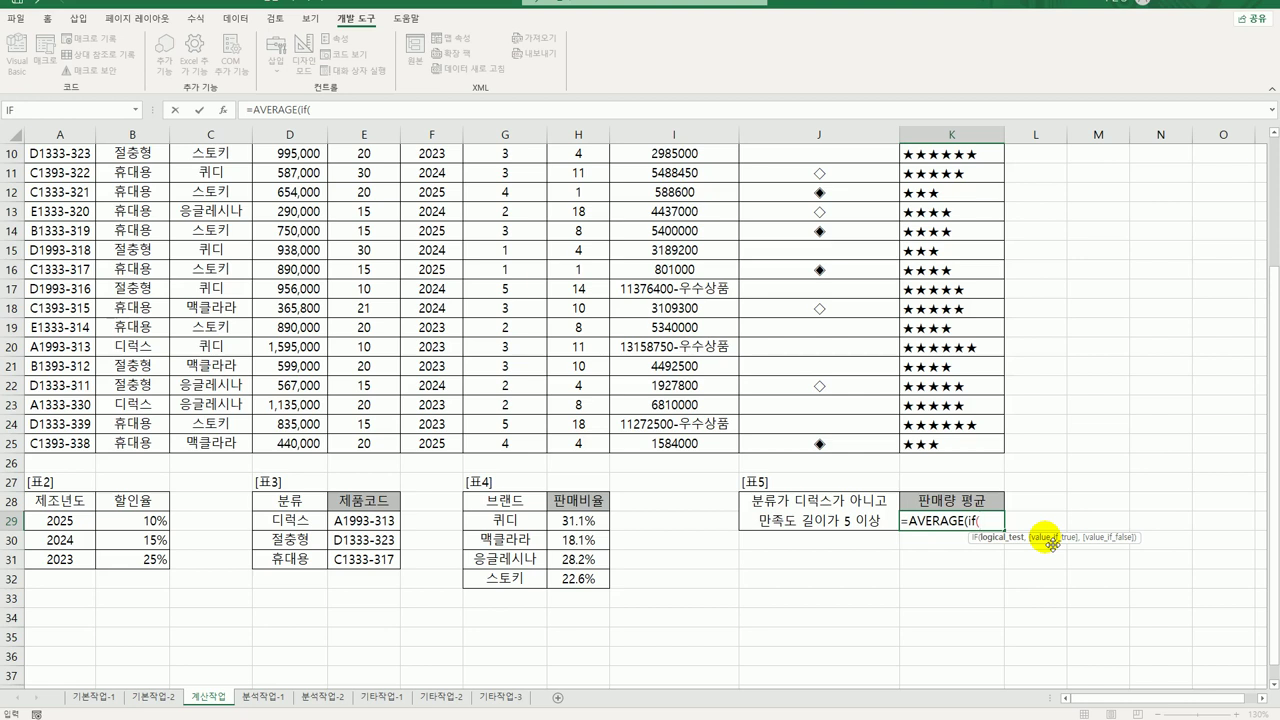
text(()
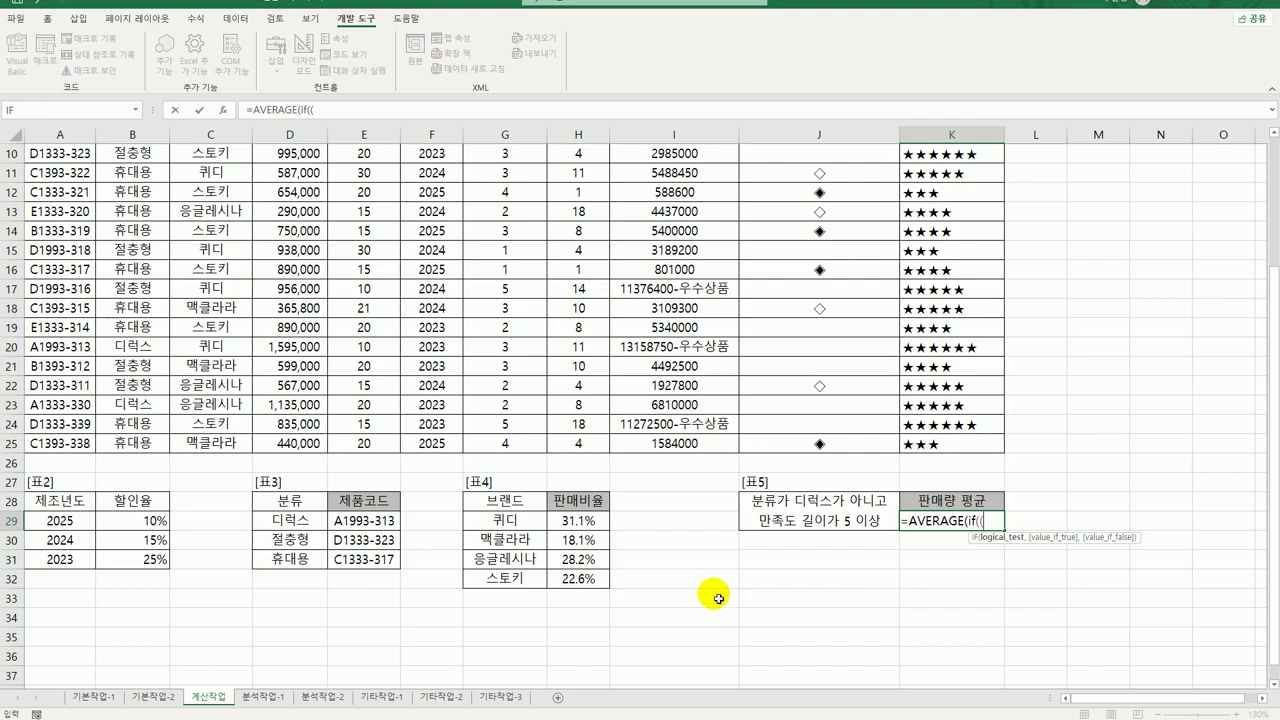
Add the first IF condition ($B$4:$B$25<>"디럭스") to the K29 formula and open a second condition multiplied with it.
scroll(718, 598, up, 3)
drag(136, 211, 157, 617)
key(F4)
scroll(337, 614, down, 5)
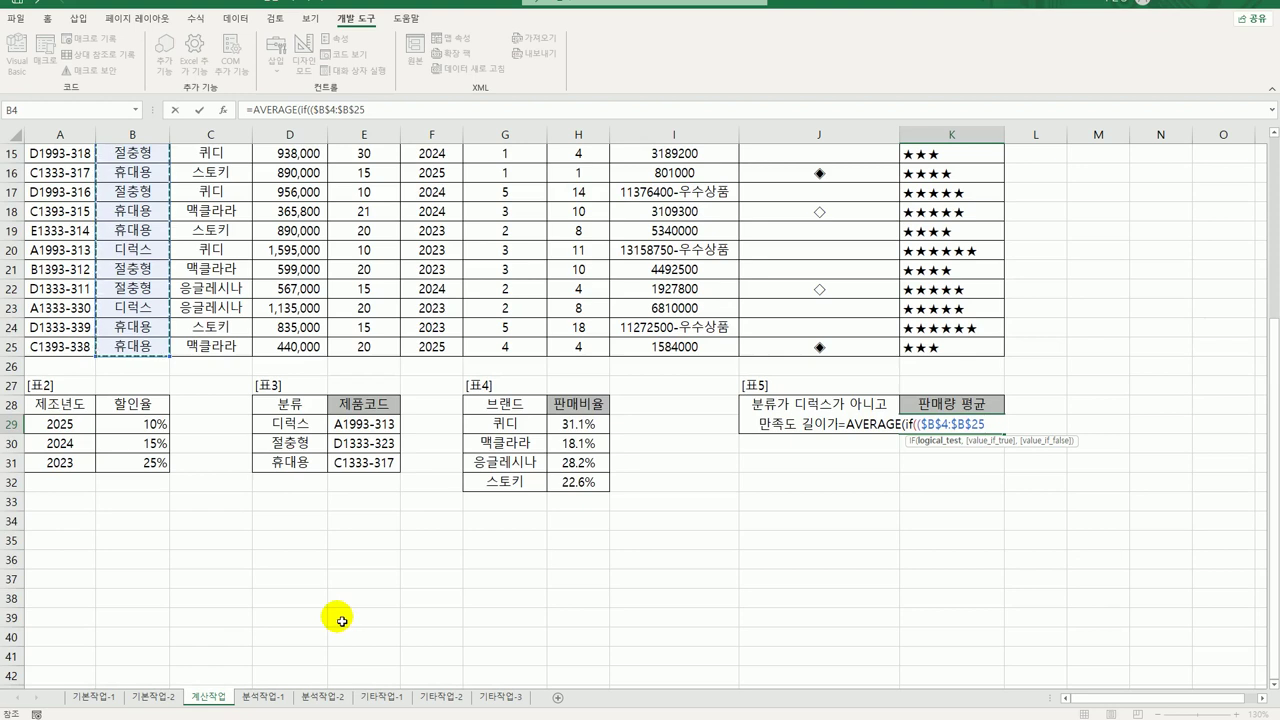
text(<>"el)
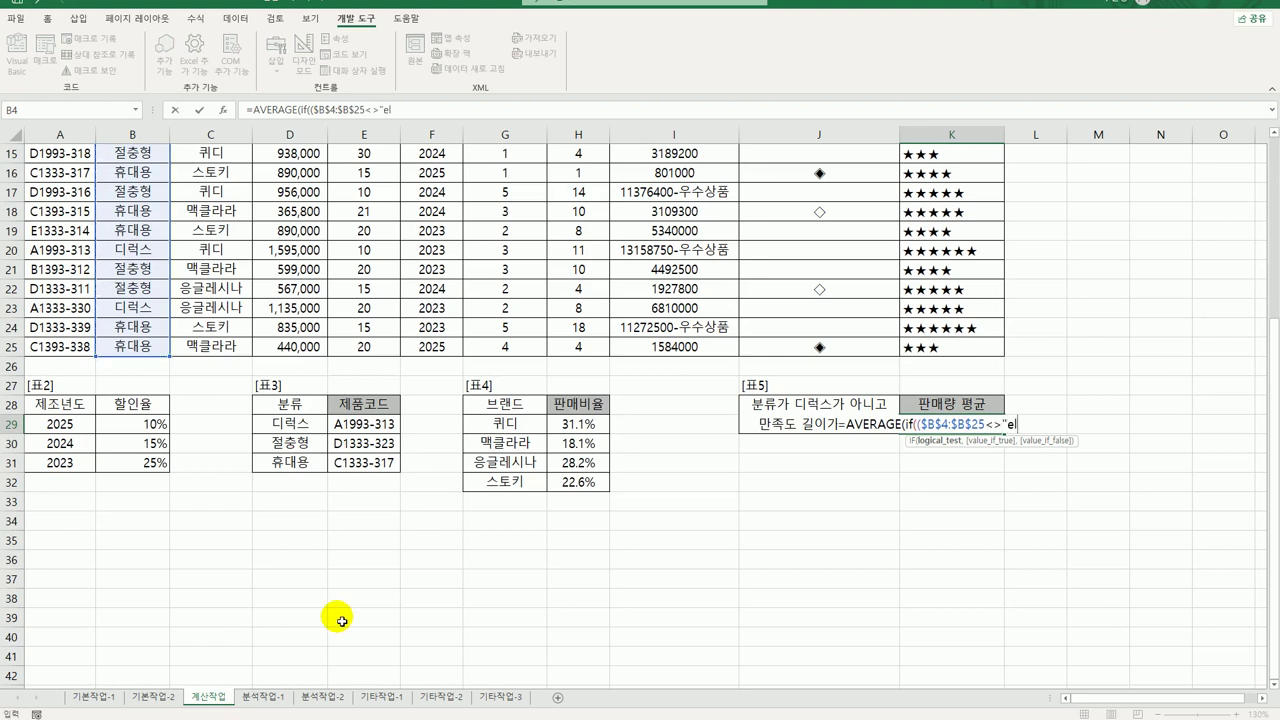
key(BackSpace)
key(BackSpace)
text(디럭스")*()
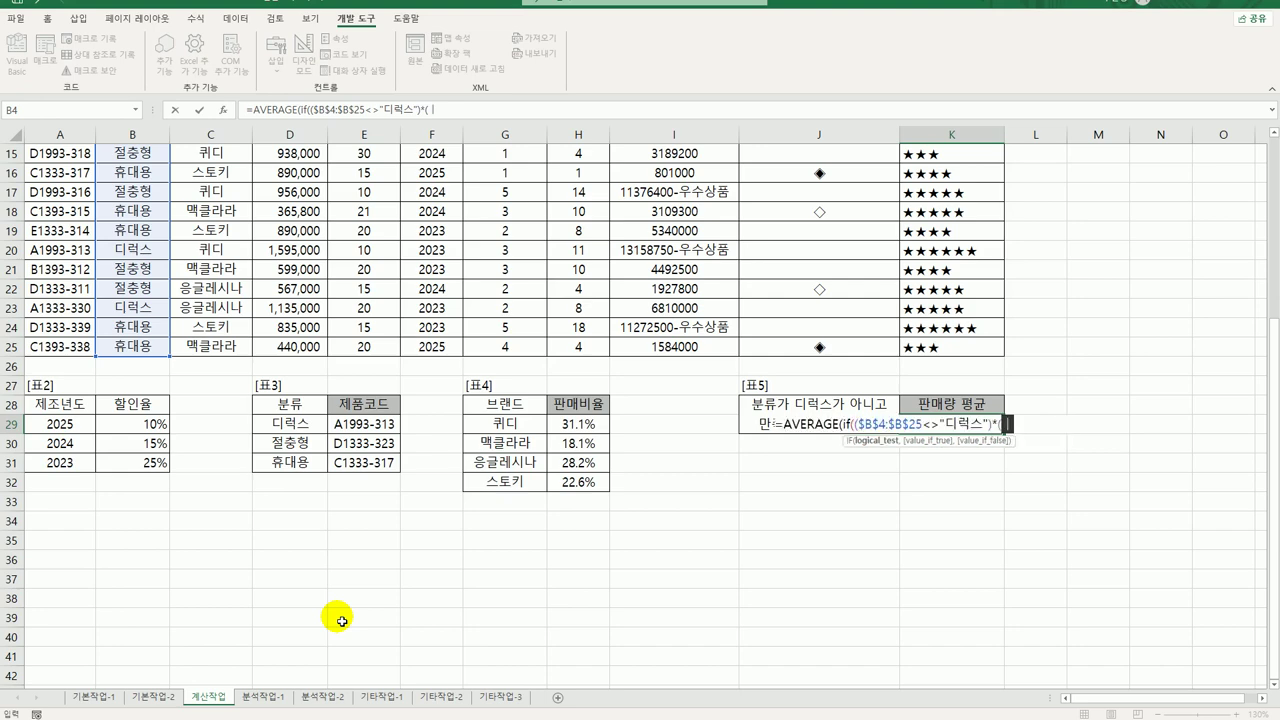
Write the second condition of the K29 formula as LEN($K$4:$K$25)>=5 and close the logical test.
text(len()
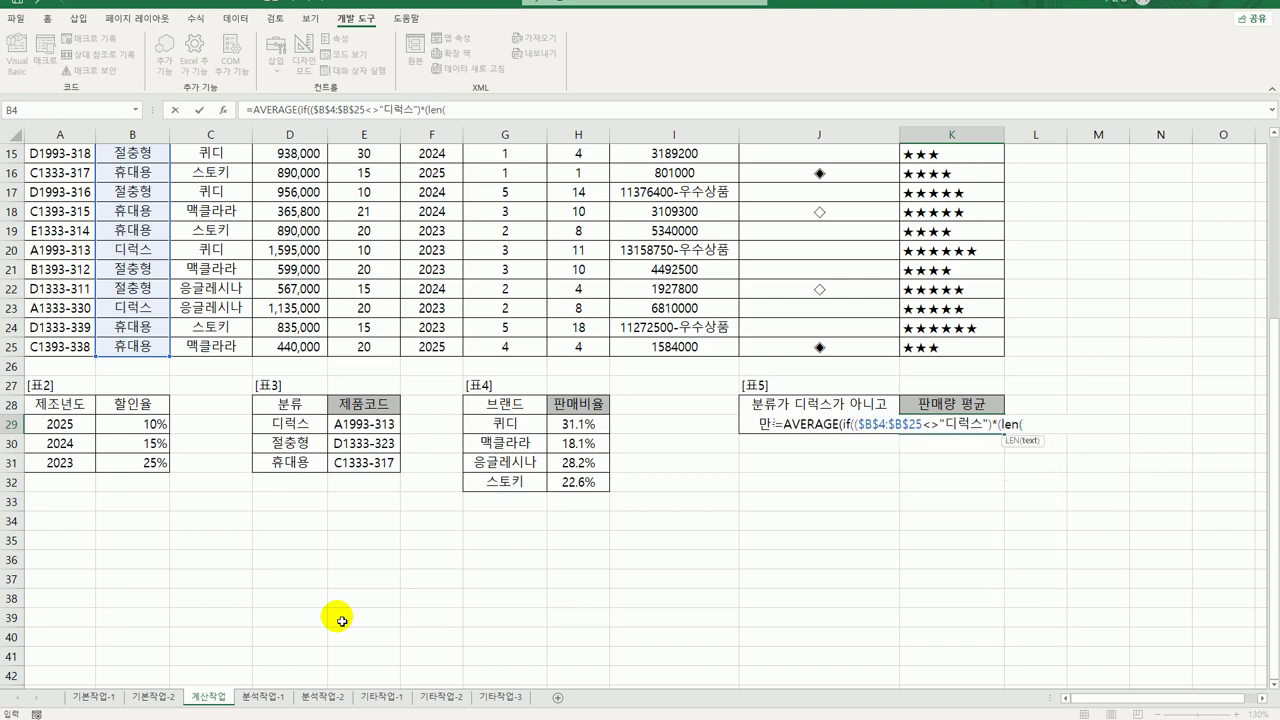
scroll(341, 621, up, 5)
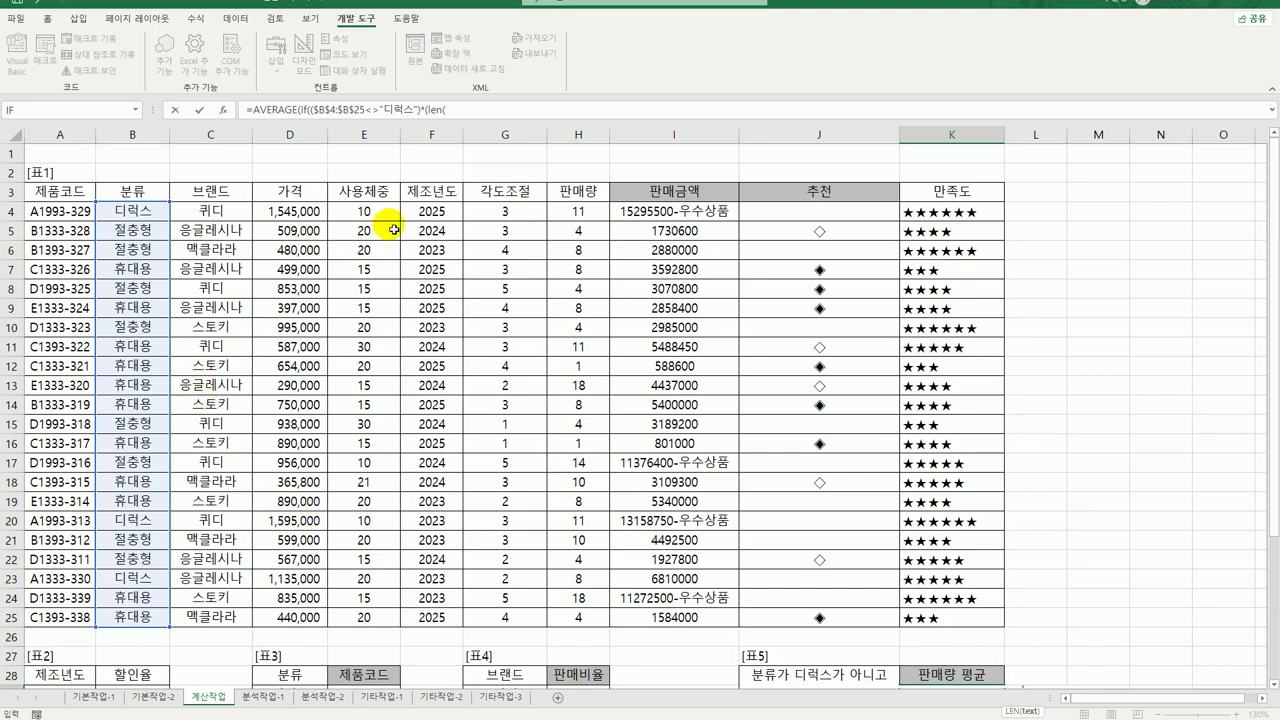
drag(950, 212, 960, 561)
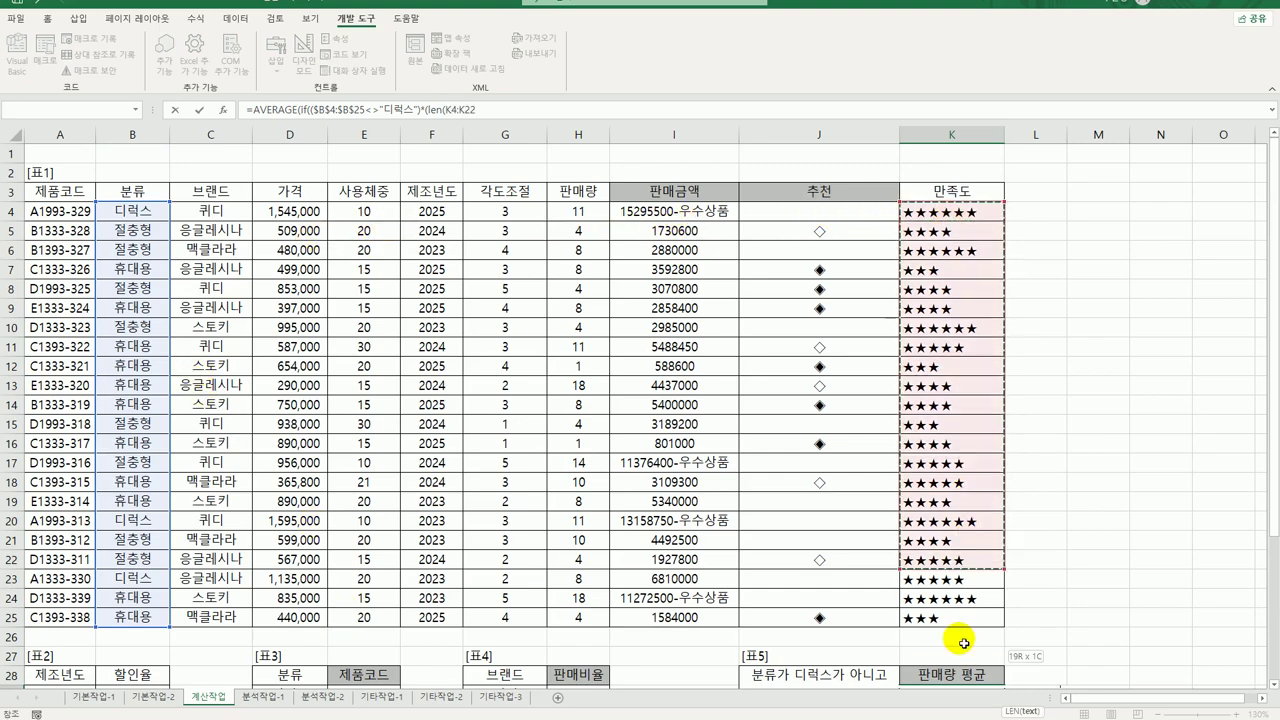
drag(962, 642, 960, 606)
key(F4)
scroll(970, 609, down, 5)
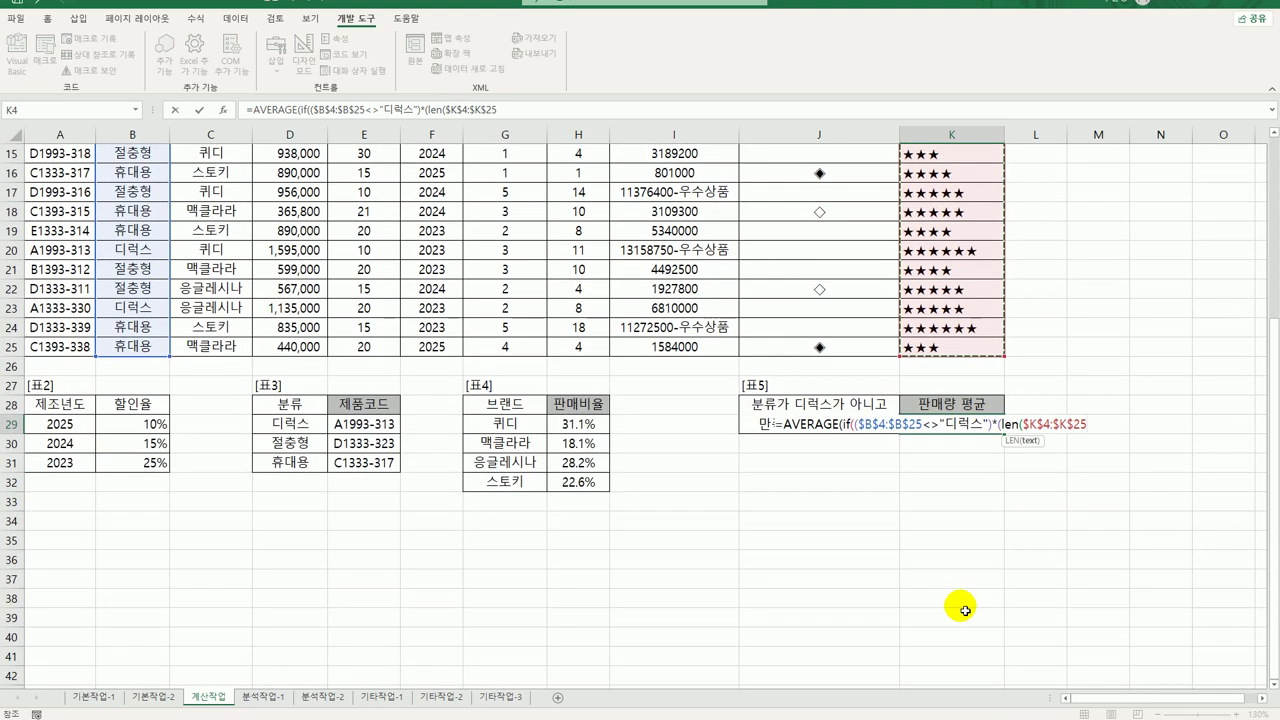
text())
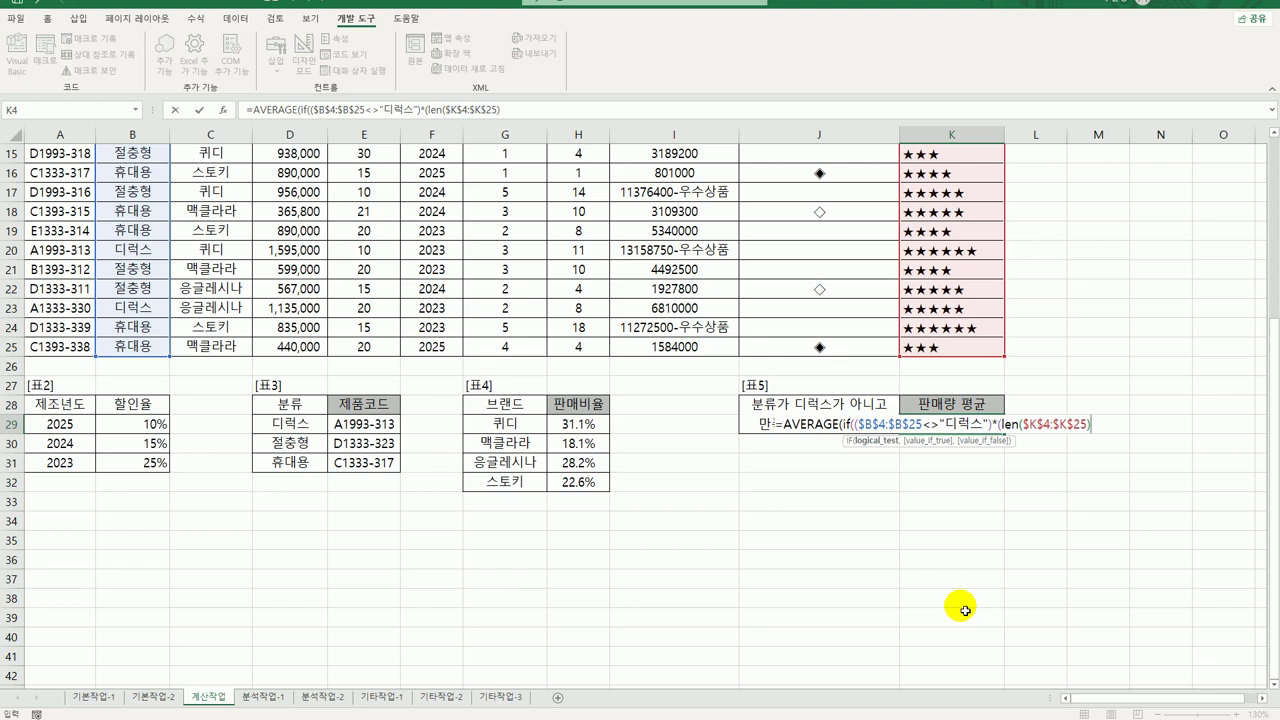
text(>=5),)
Use the 판매량 range $H$4:$H$25 as the IF's true value, close both functions and enter K29 as an array formula.
scroll(960, 560, up, 5)
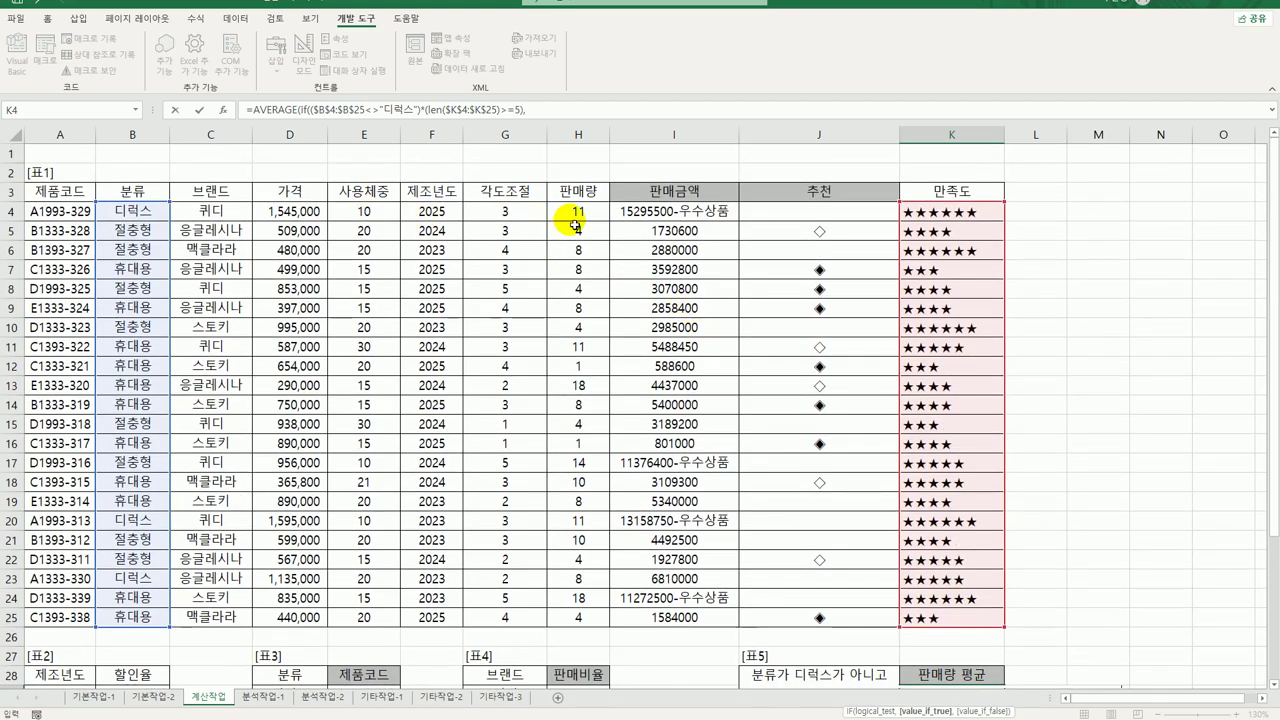
drag(572, 213, 609, 612)
scroll(1000, 423, down, 3)
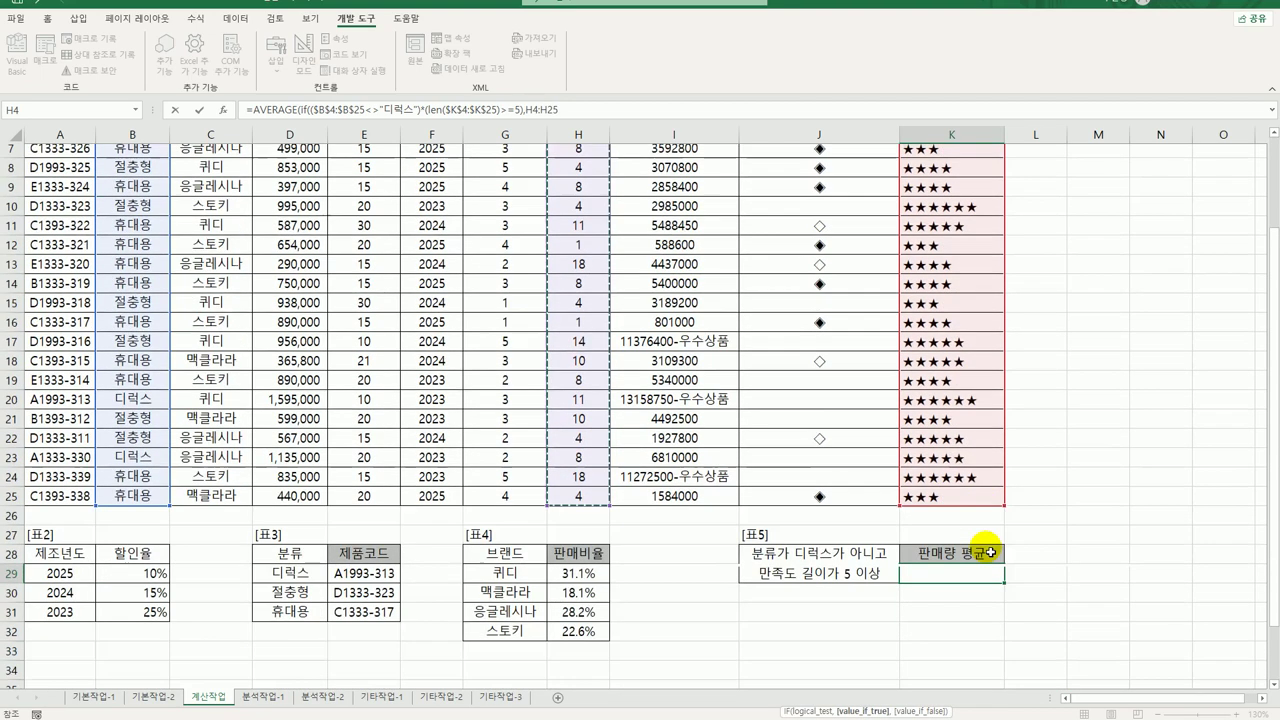
key(F4)
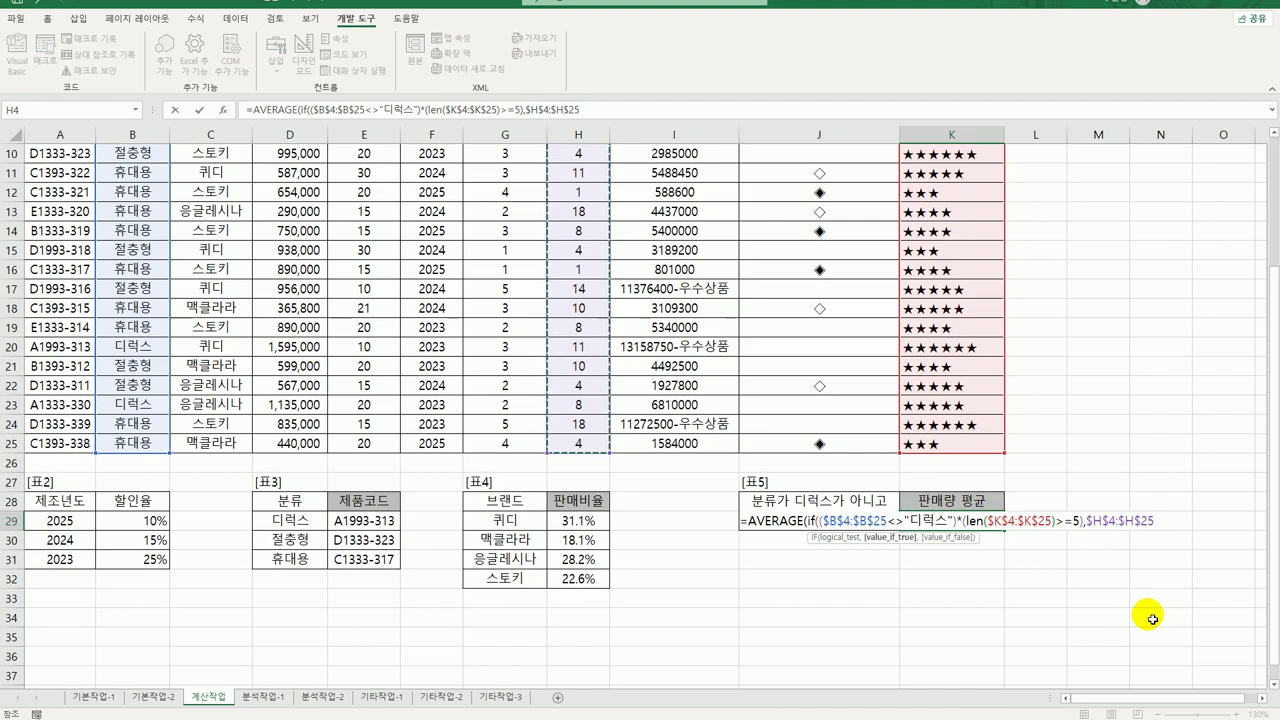
text())
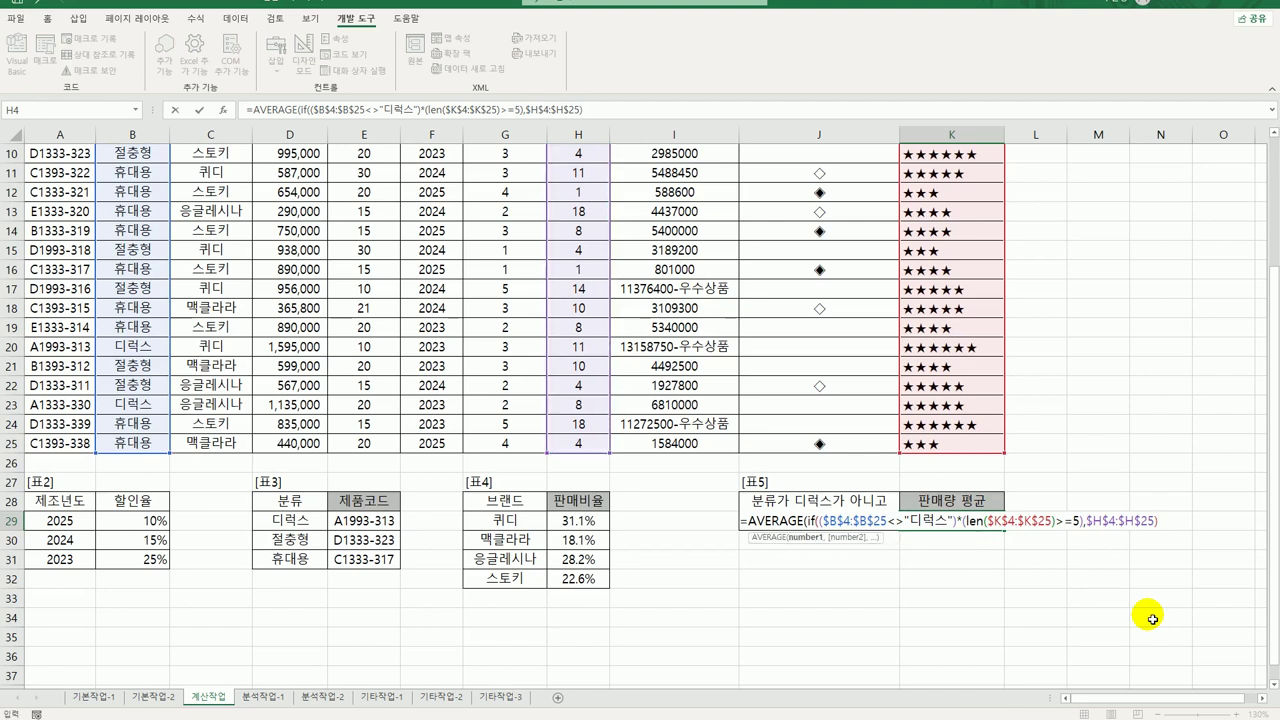
text())
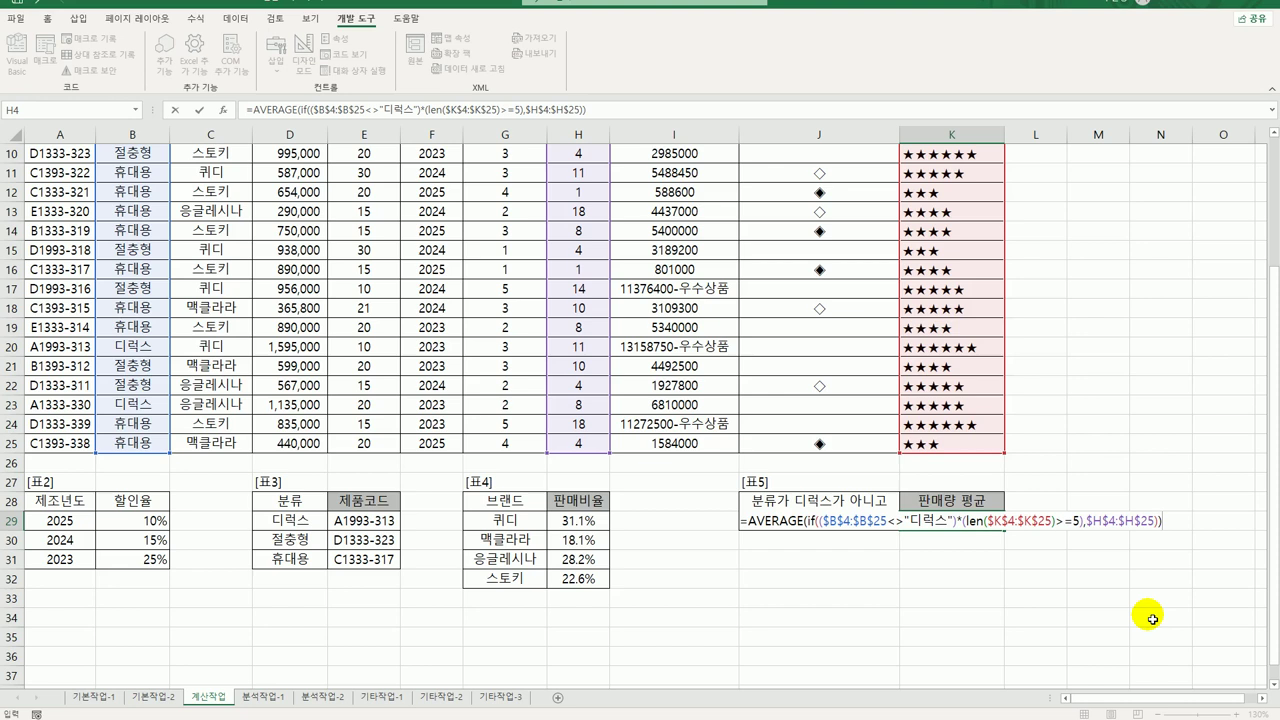
key(ctrl+shift+Return)
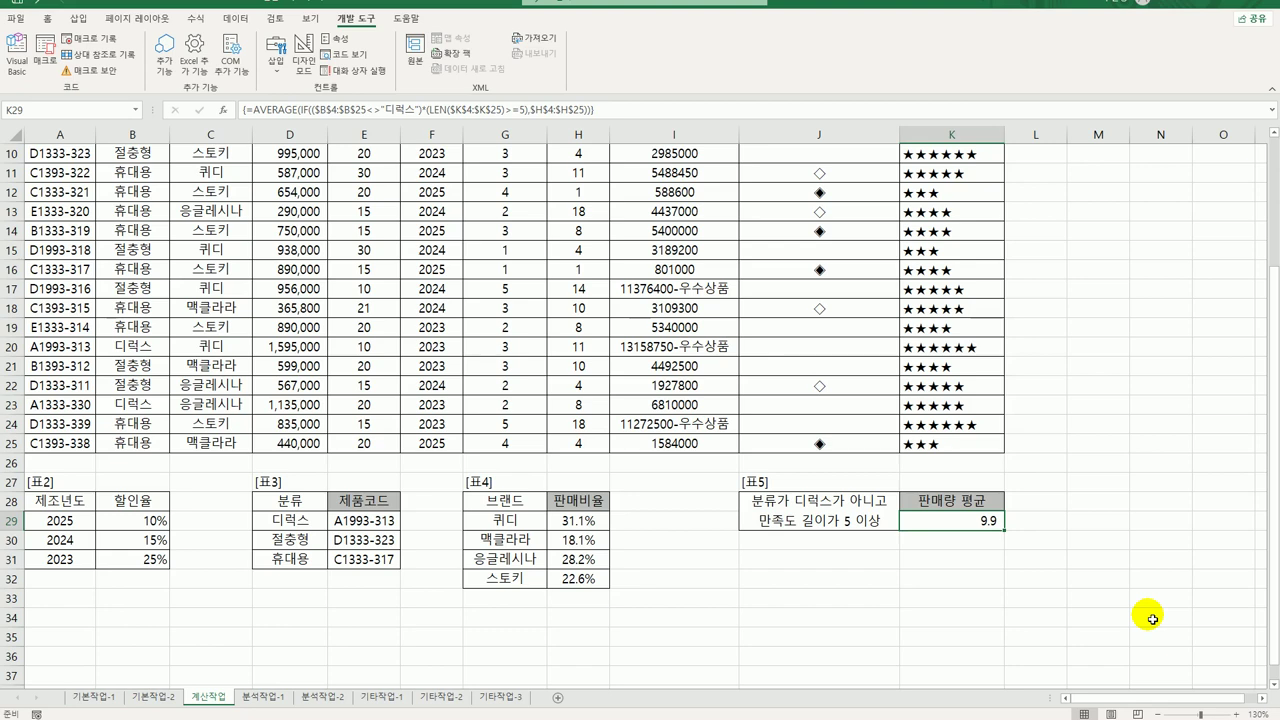
Select cell B4 on the 분석작업-1 sheet and bring up the source choices for importing external data.
click(262, 696)
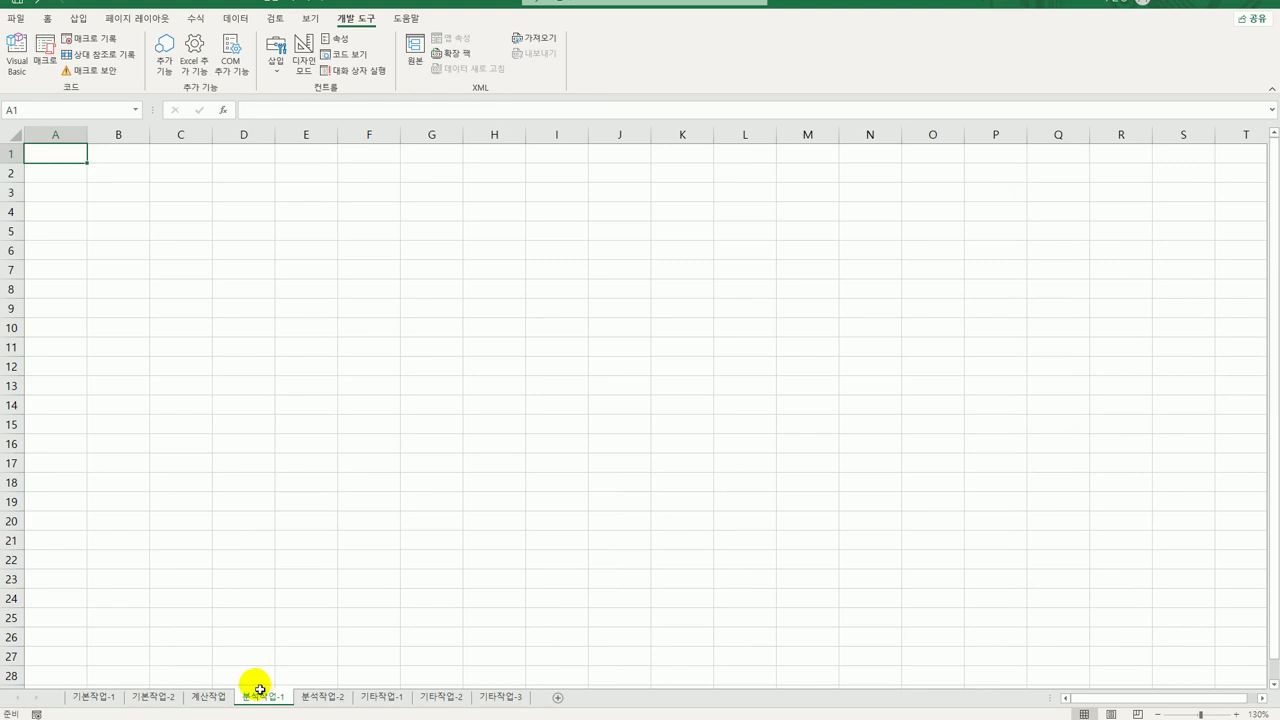
click(125, 178)
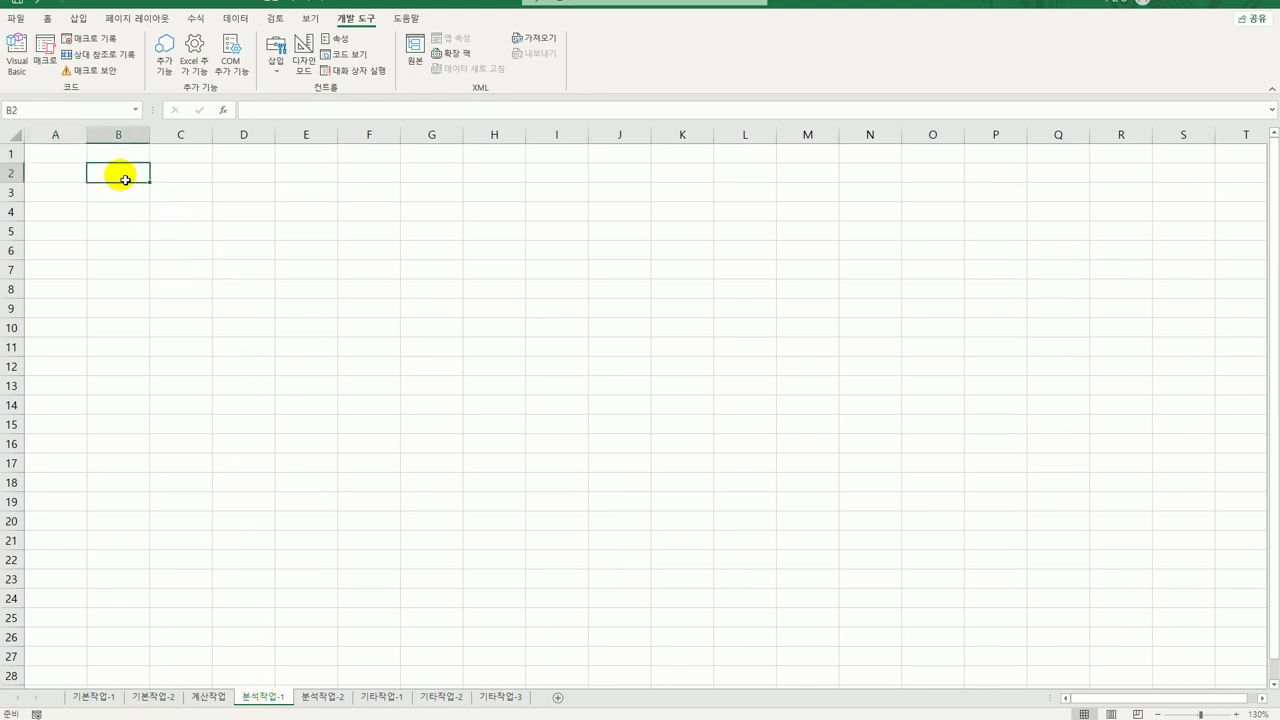
click(134, 219)
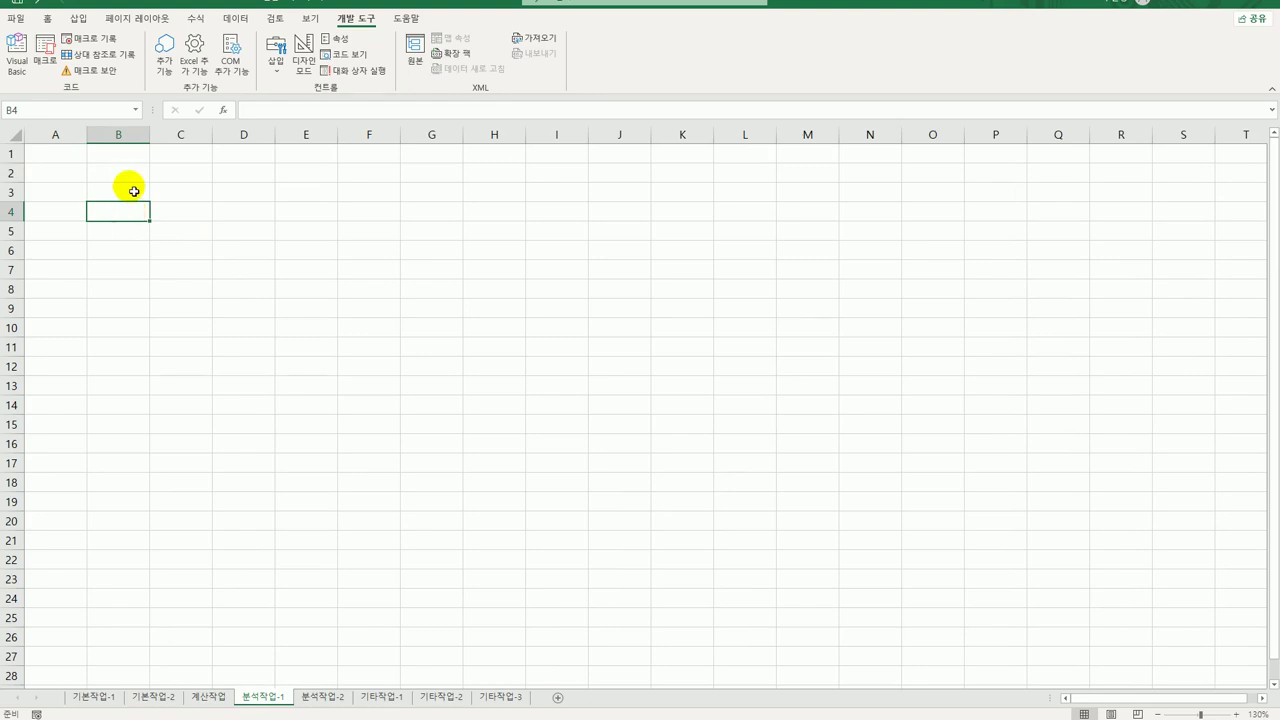
click(256, 19)
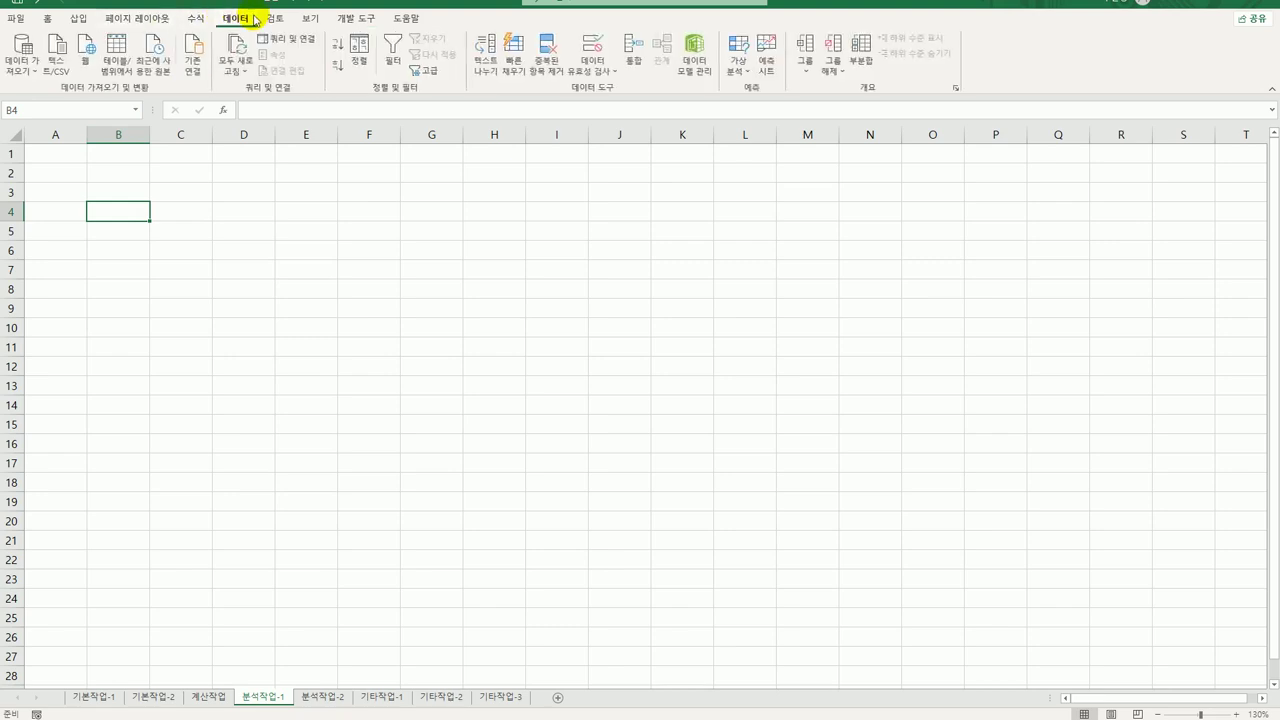
click(30, 72)
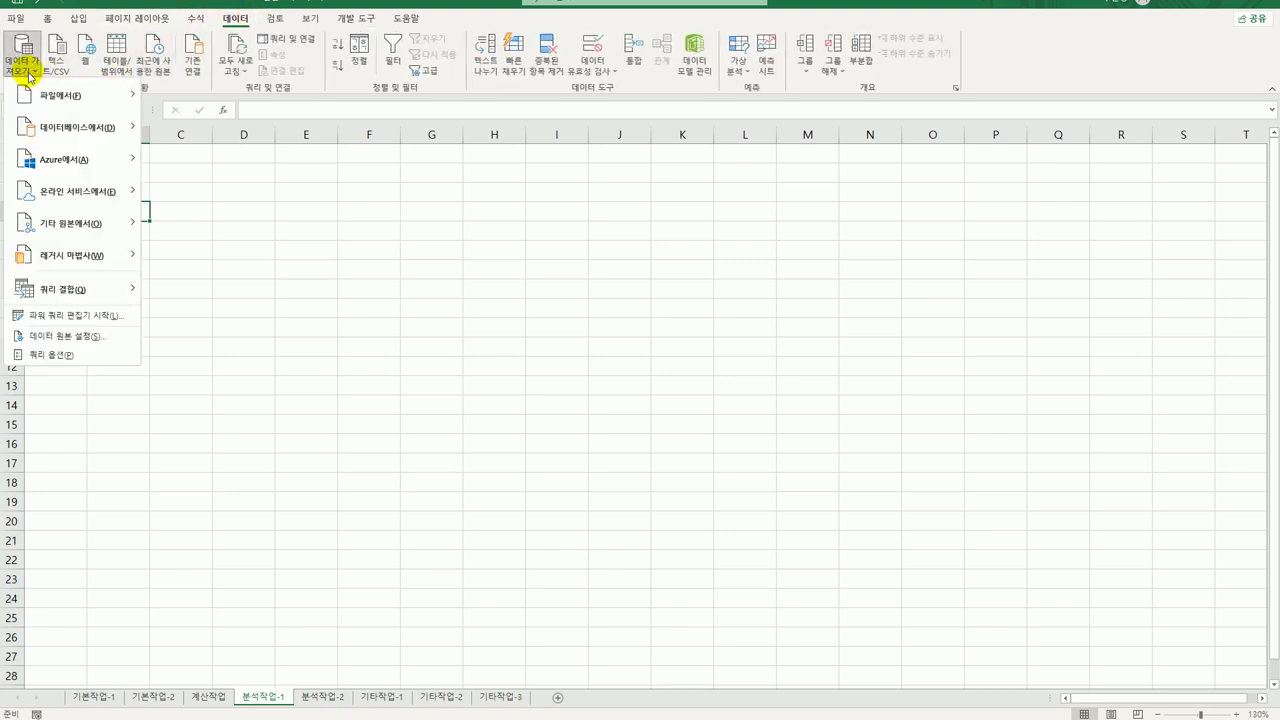
Start a Microsoft Query import from an MS Access Database source, using the 판매.accdb file.
mouse_move(83, 226)
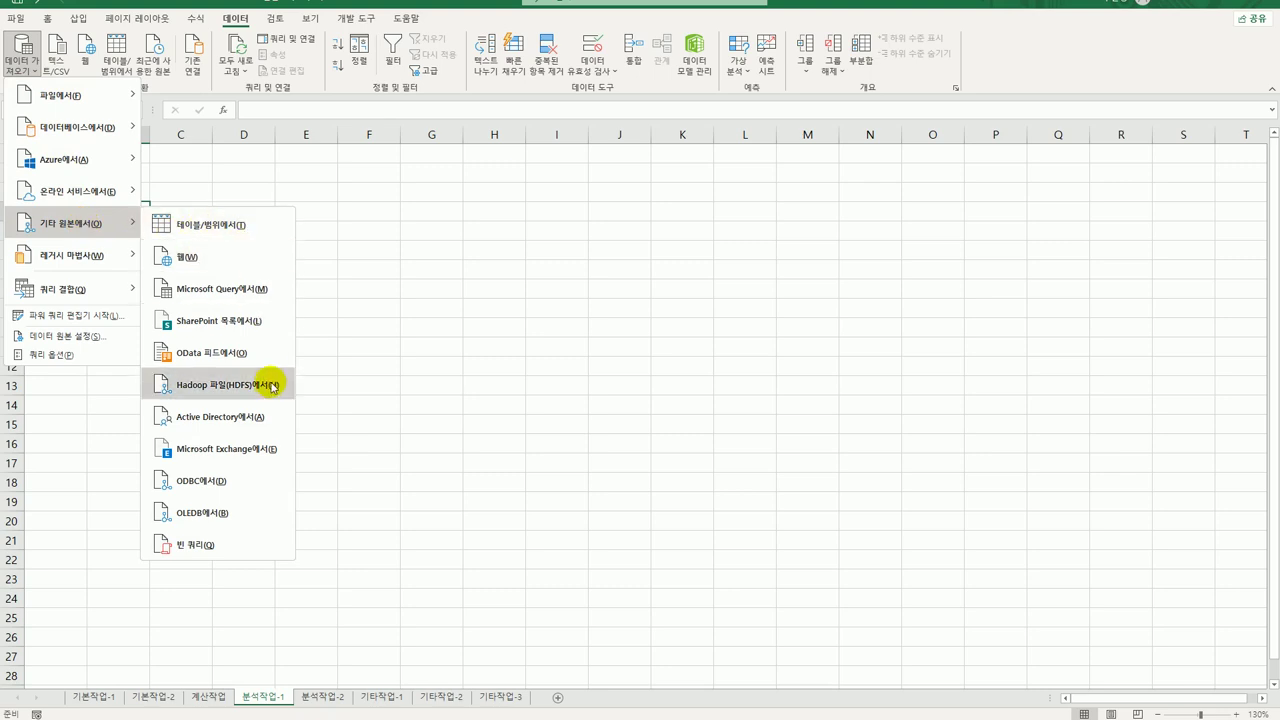
click(262, 290)
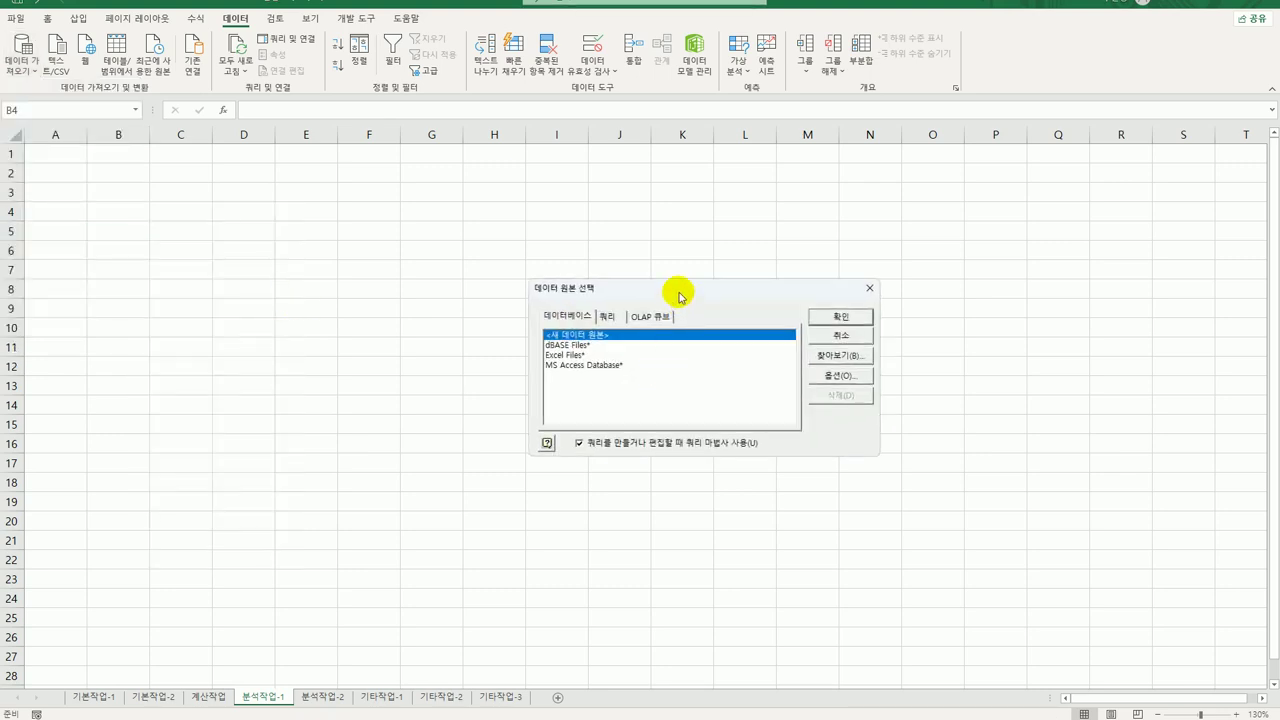
click(620, 367)
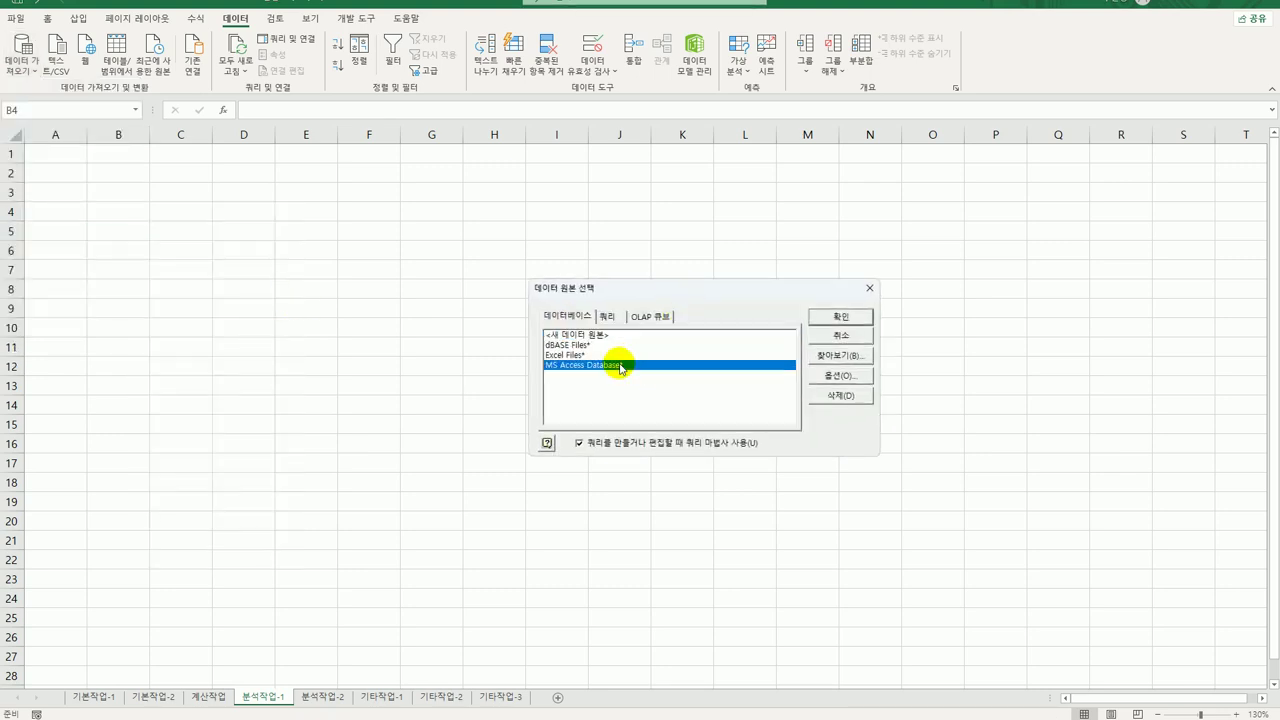
click(852, 316)
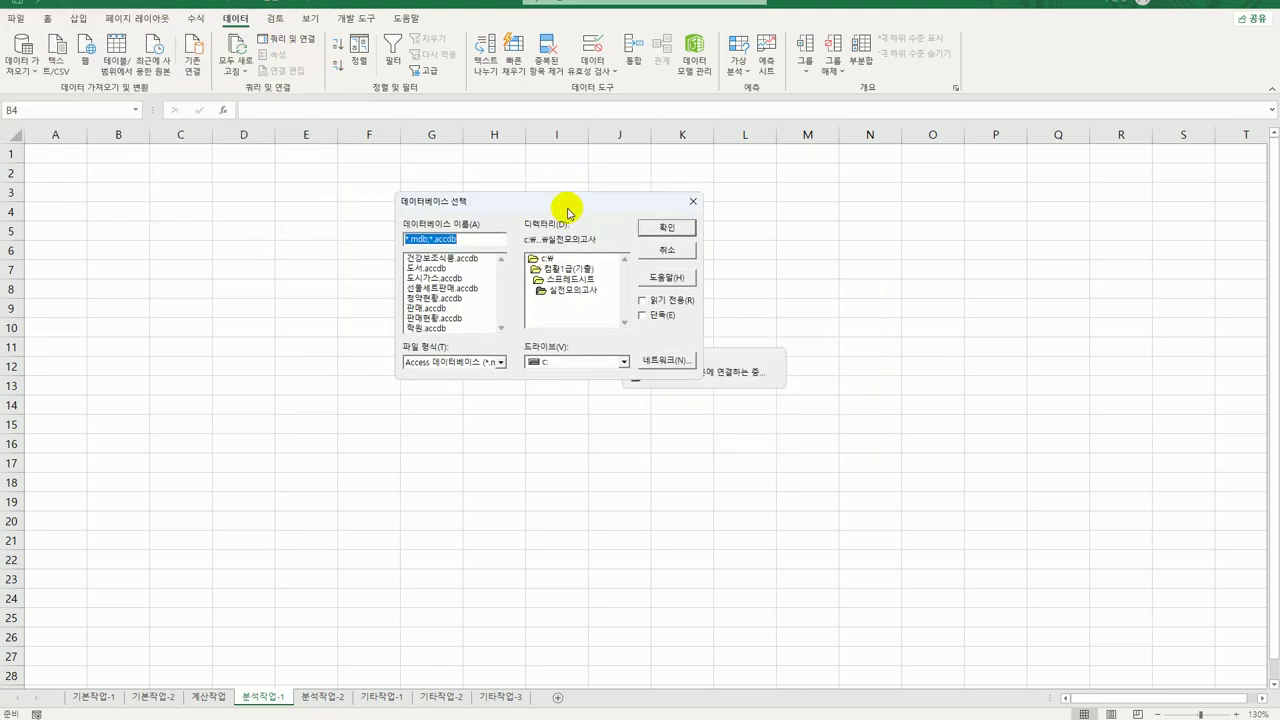
click(472, 309)
click(660, 229)
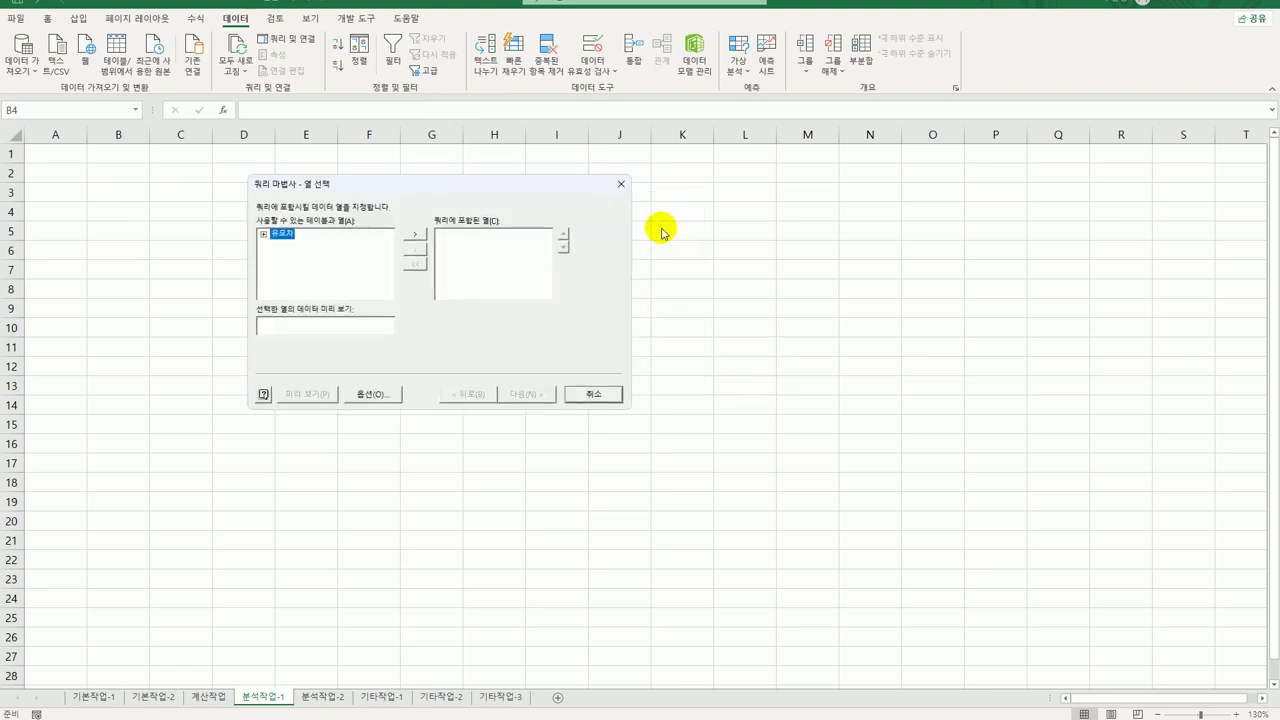
Include the 분류, 안전벨트유형, 브랜드, 판매량 and 가격 columns of the 유모차 table in the query, in that order.
double_click(285, 236)
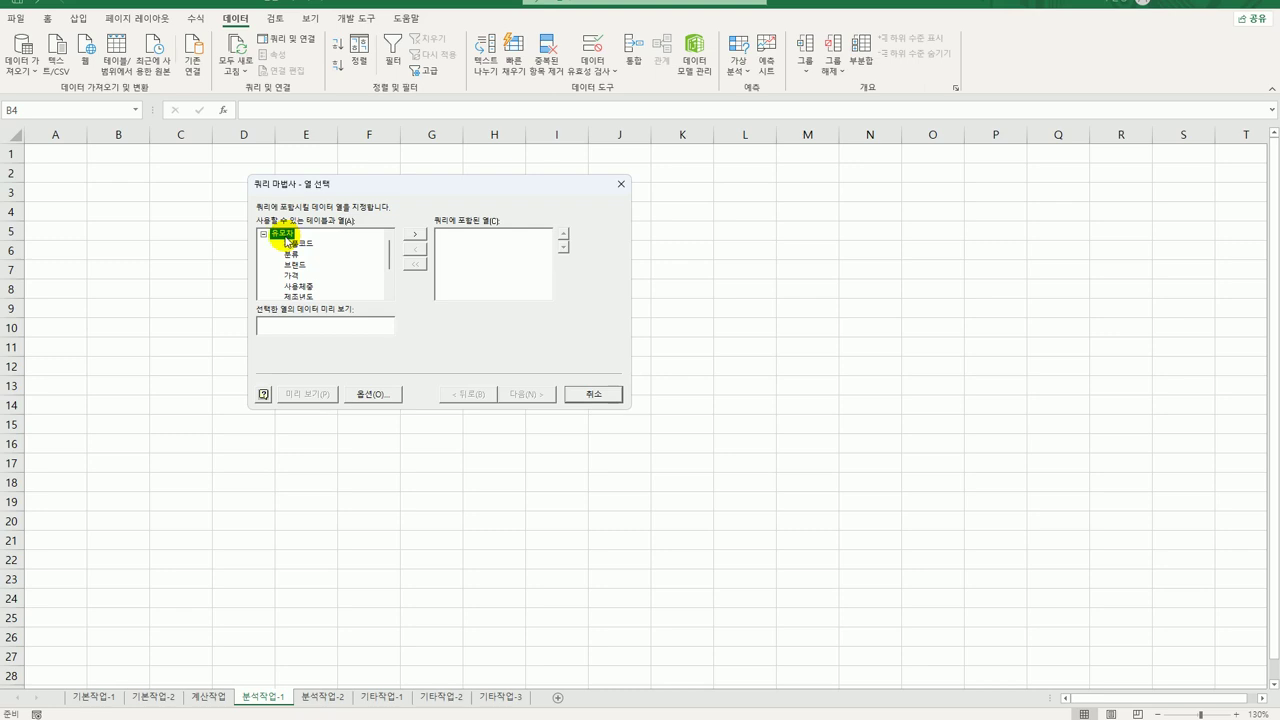
click(291, 254)
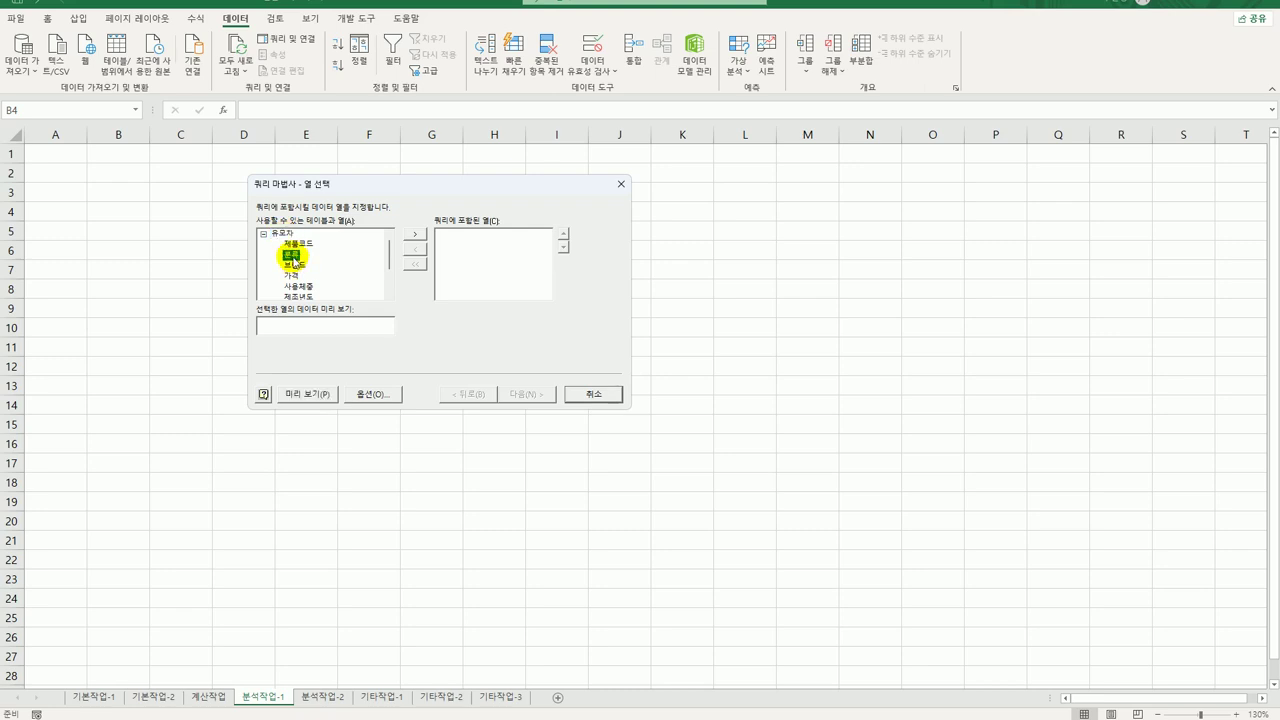
double_click(292, 257)
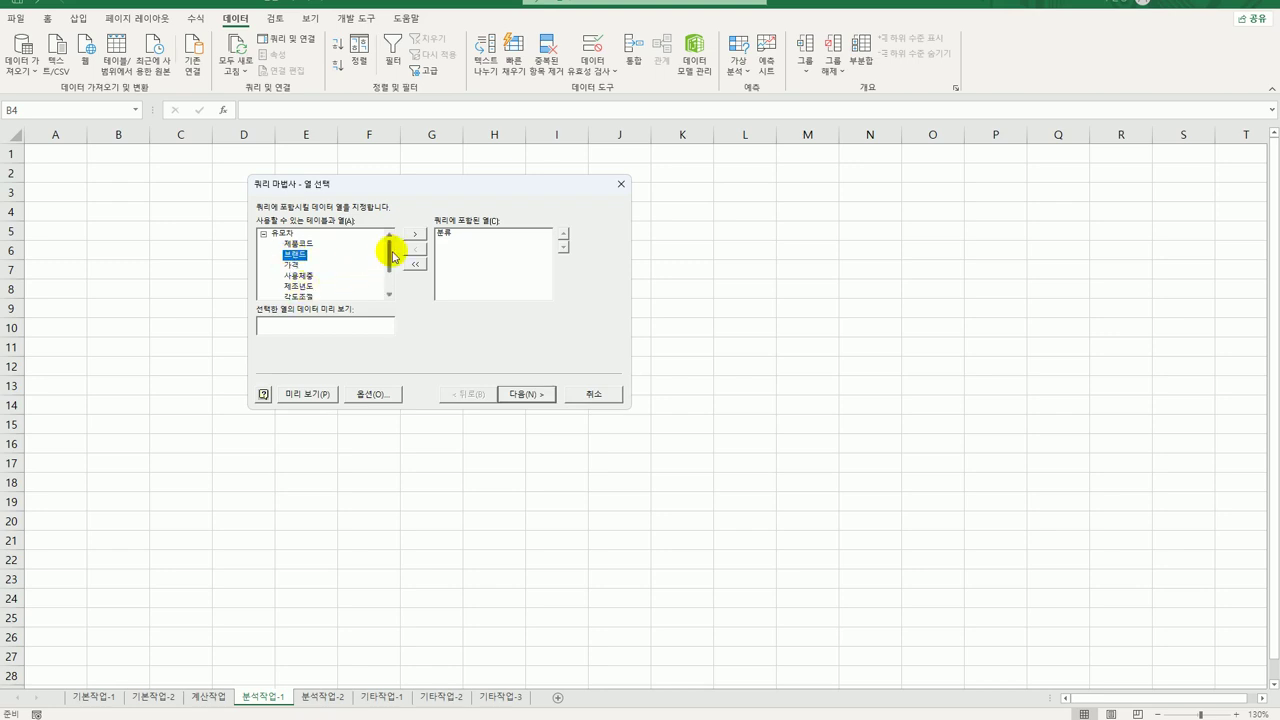
drag(391, 252, 390, 285)
double_click(316, 287)
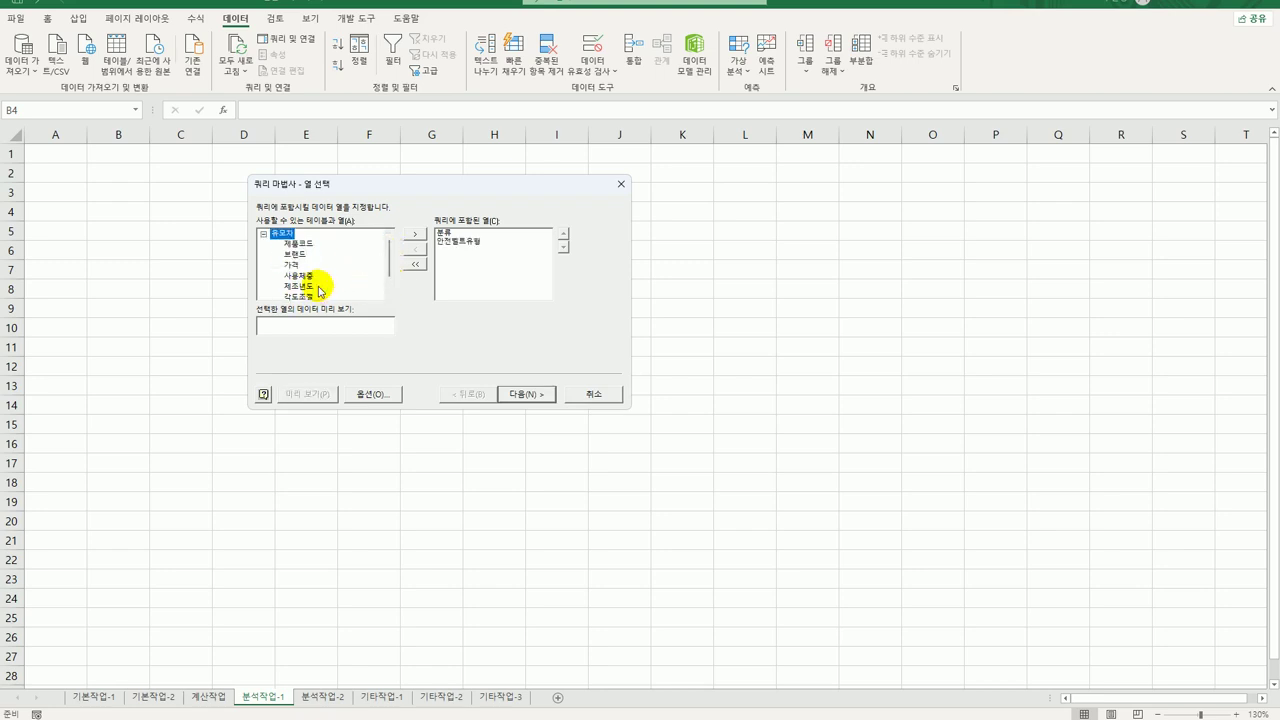
double_click(298, 254)
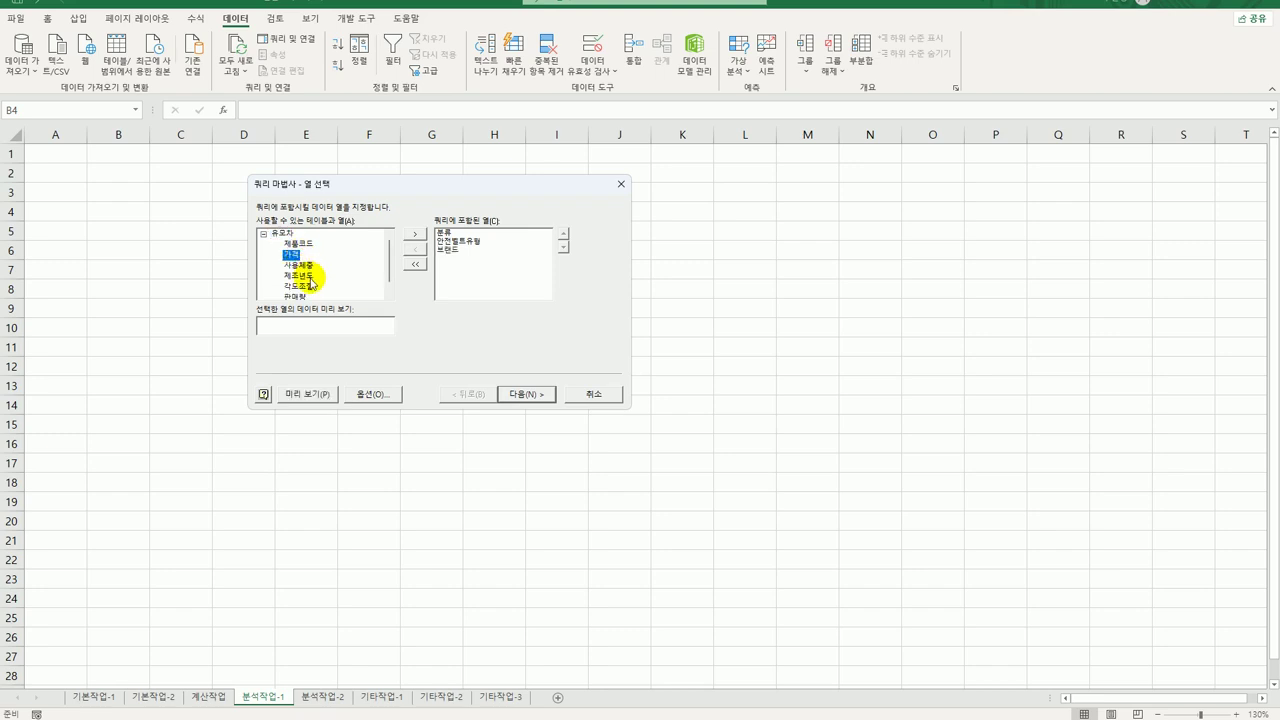
scroll(393, 256, down, 1)
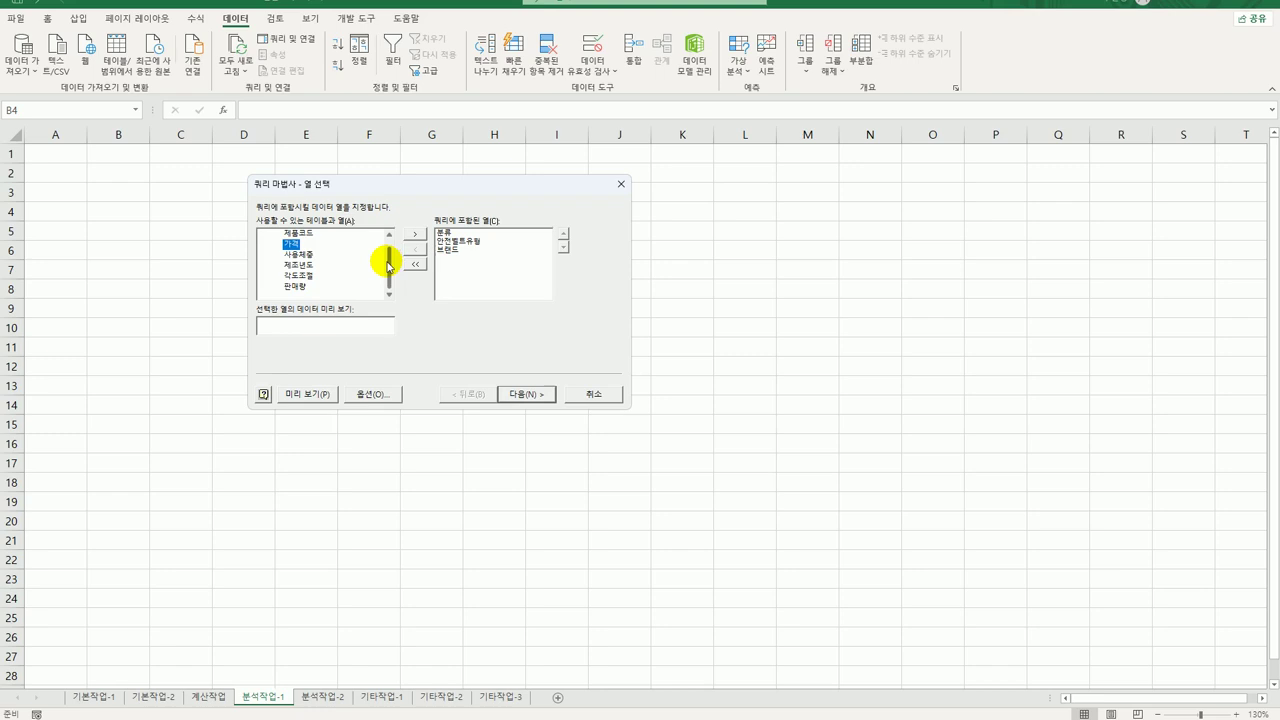
double_click(304, 289)
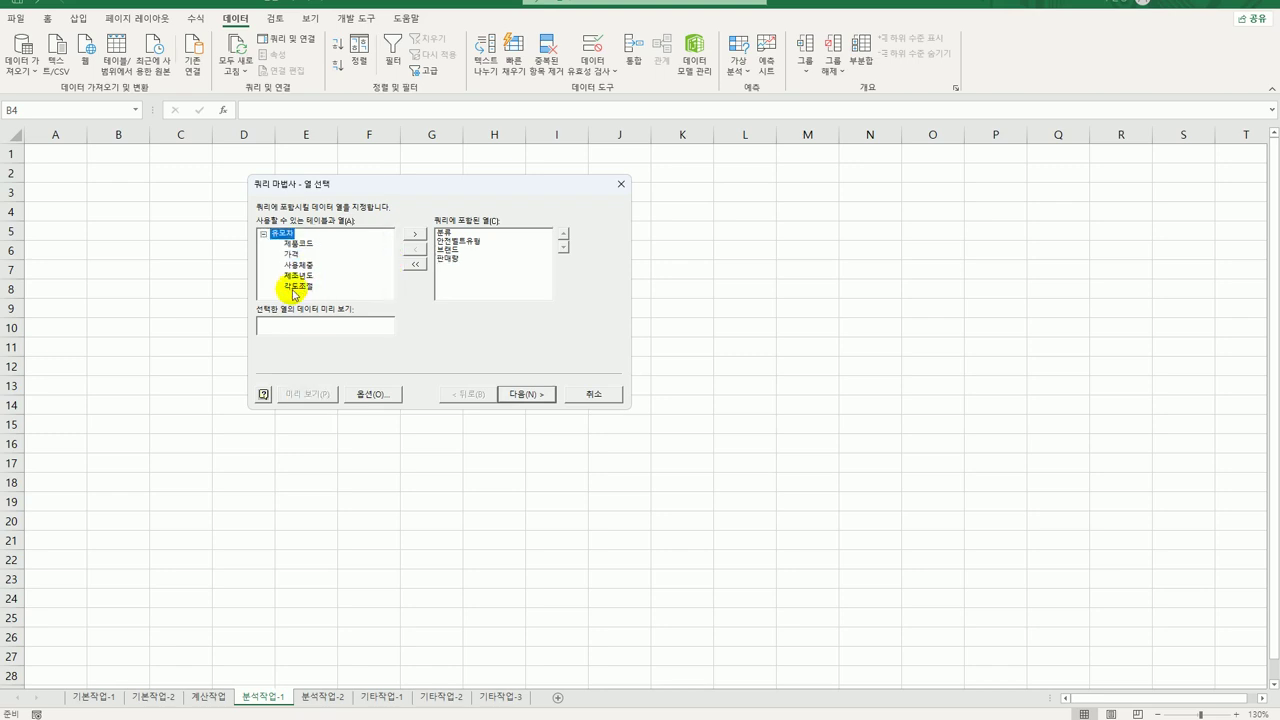
double_click(293, 254)
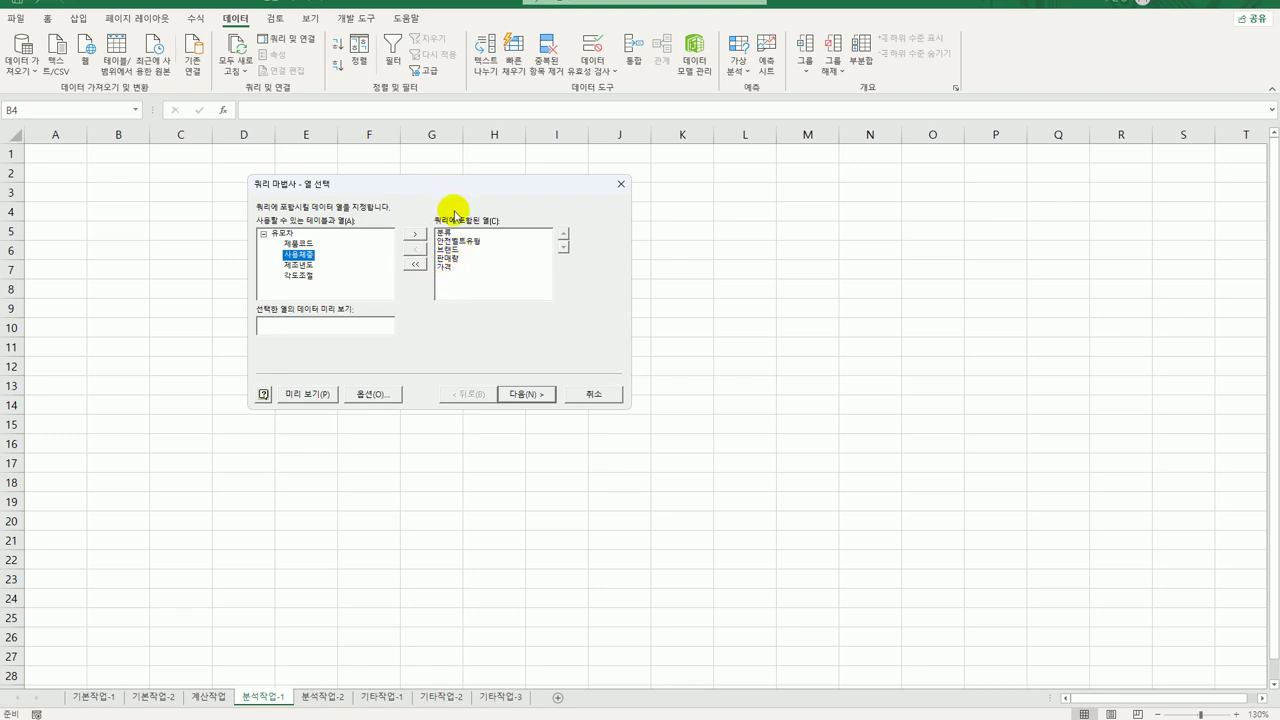
Complete the query wizard without any filter or sort order and return the data to Excel.
click(525, 395)
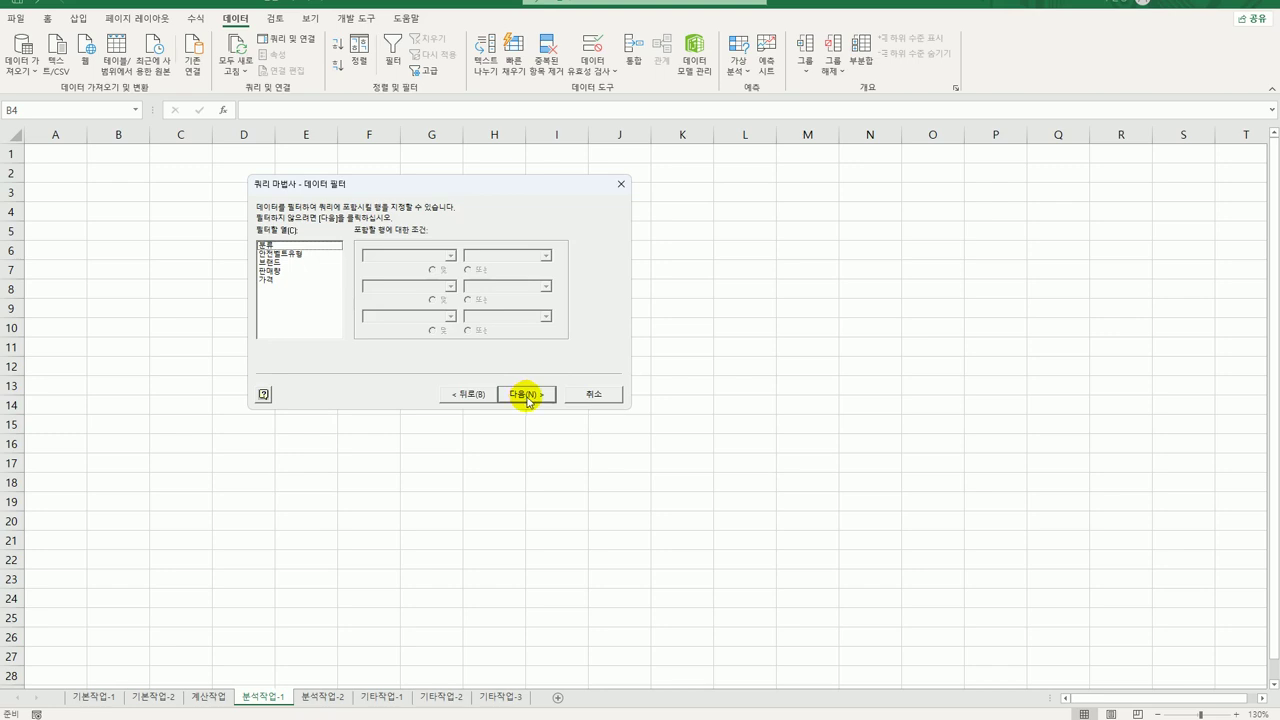
click(527, 396)
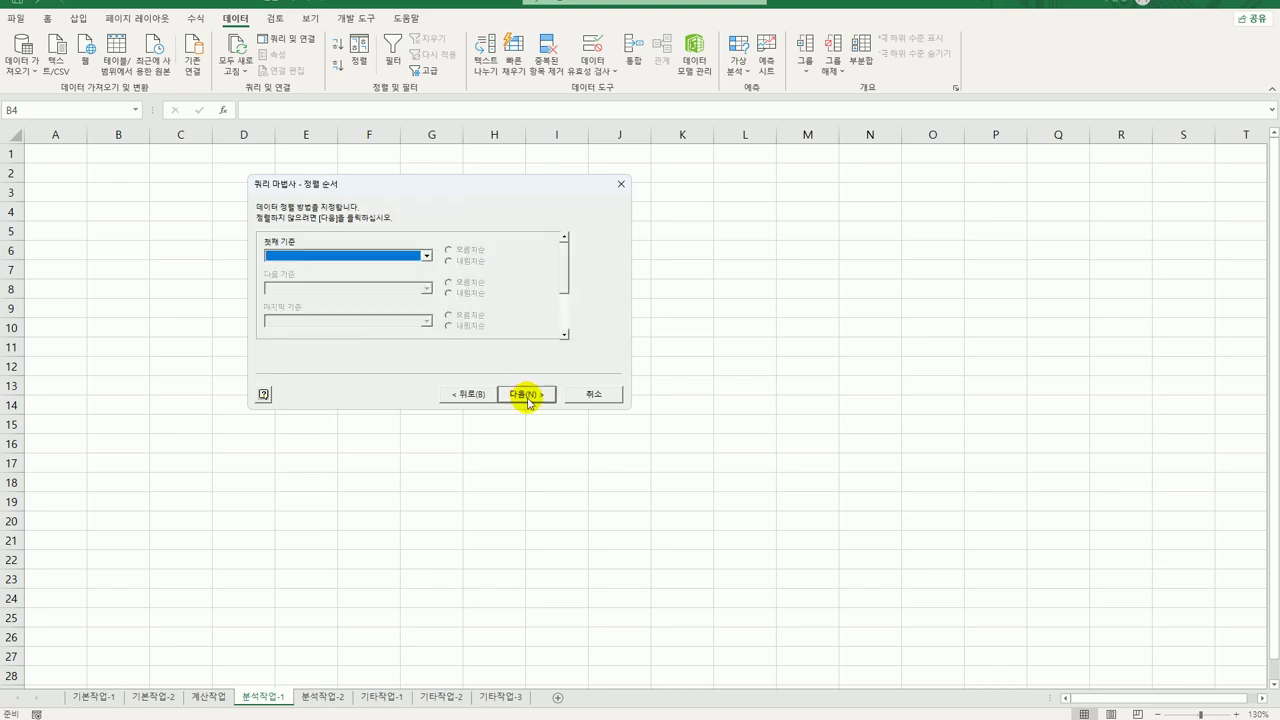
click(527, 396)
click(527, 395)
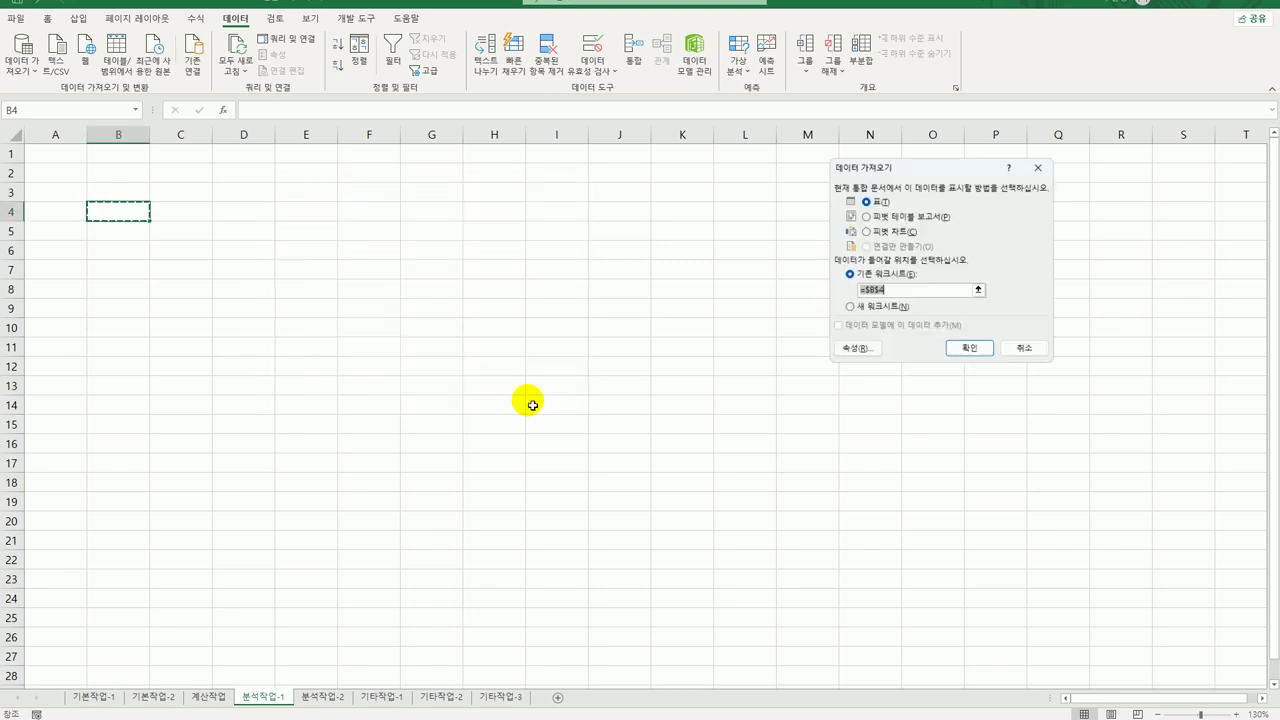
Import the data as a PivotTable report (피벗 테이블 보고서) on the existing worksheet 분석작업-1 at cell B4.
drag(894, 163, 295, 183)
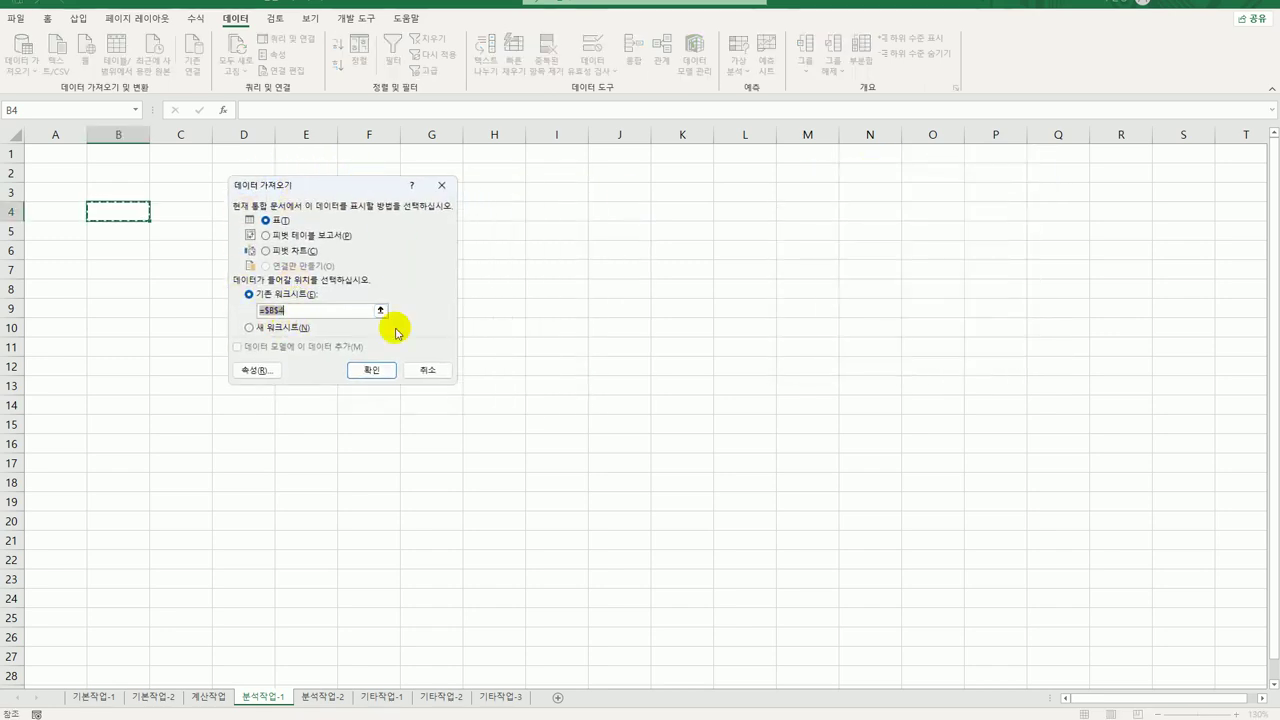
click(315, 238)
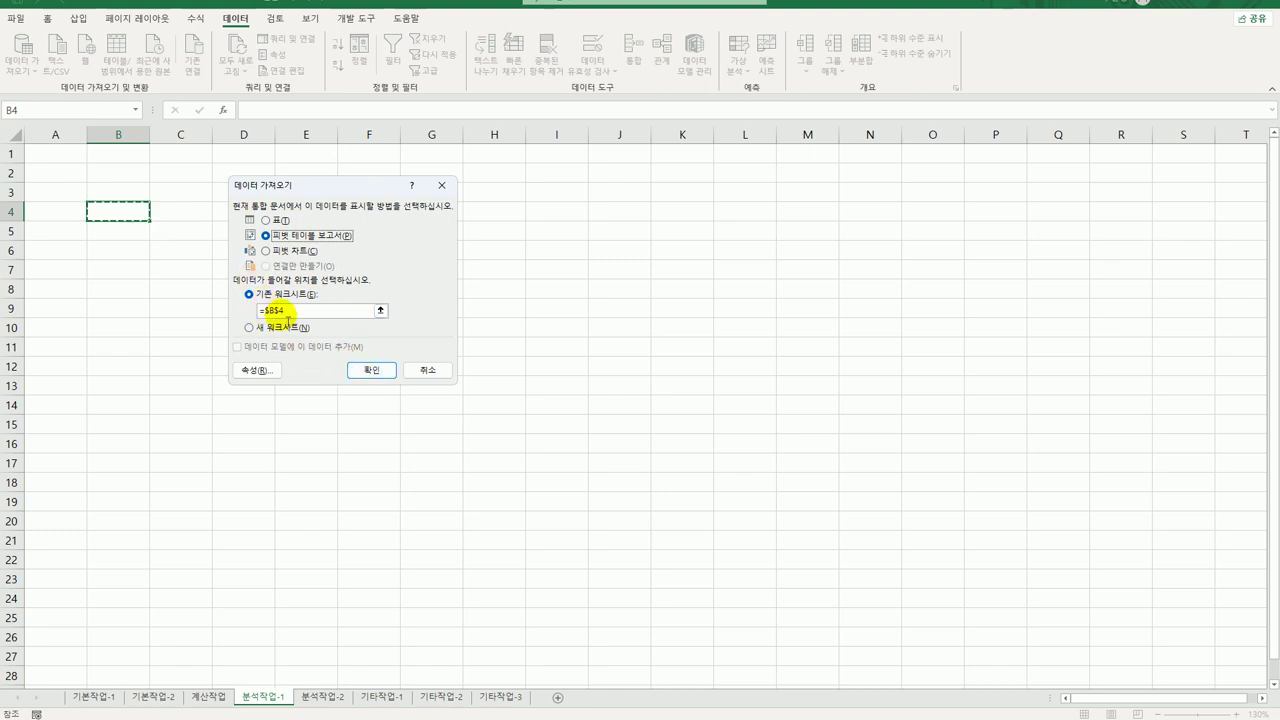
click(122, 216)
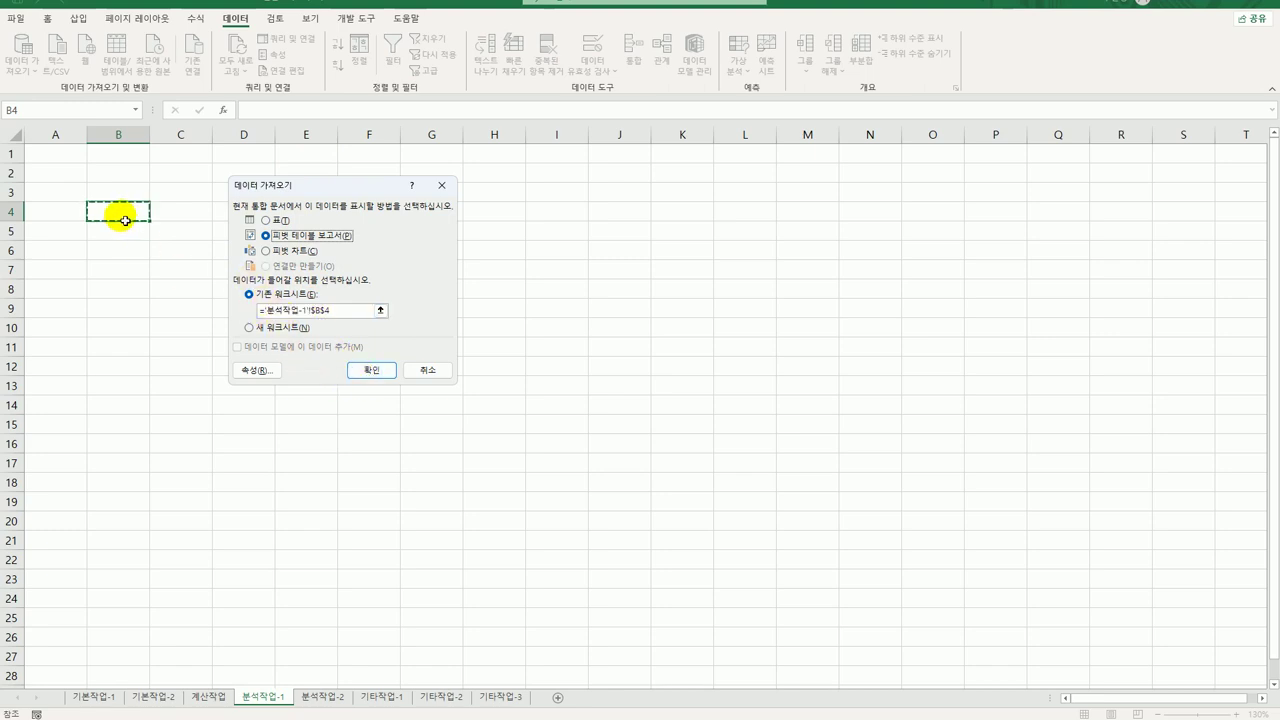
click(372, 372)
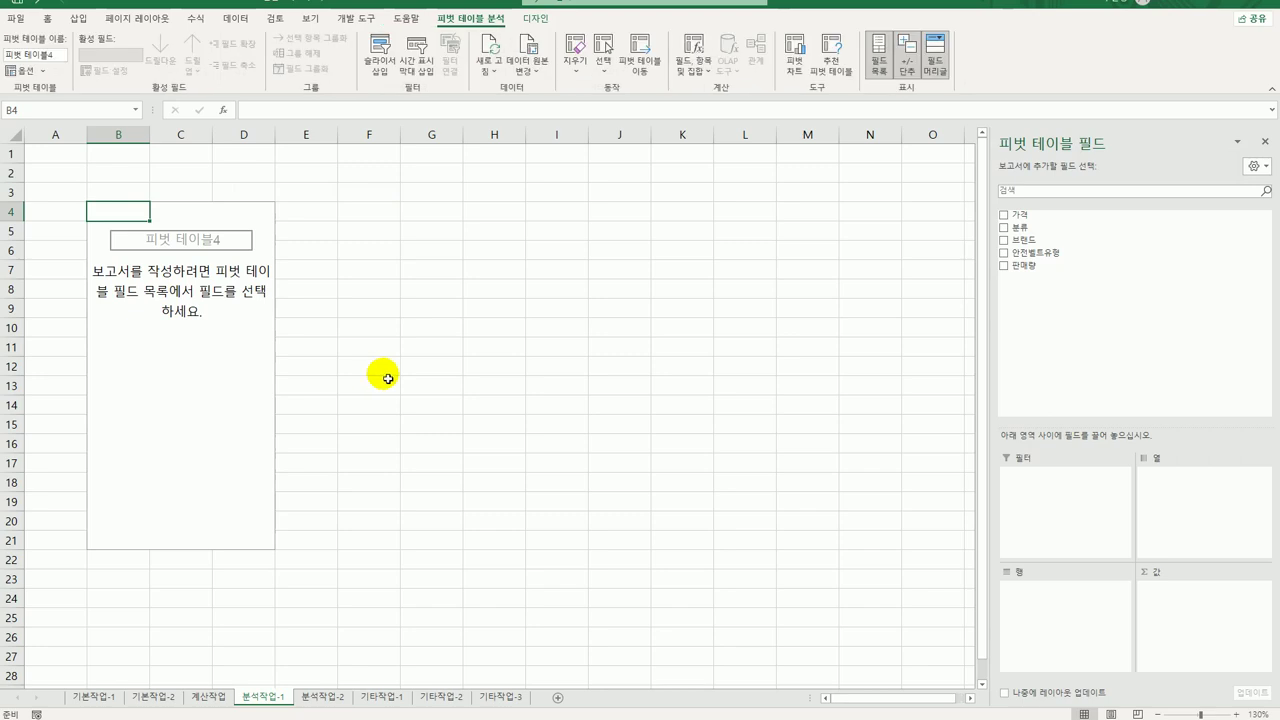
Lay out the PivotTable with 분류 as filter, 안전벨트유형 and 브랜드 as rows, and 판매량 plus 가격 twice as values.
drag(1020, 227, 1057, 486)
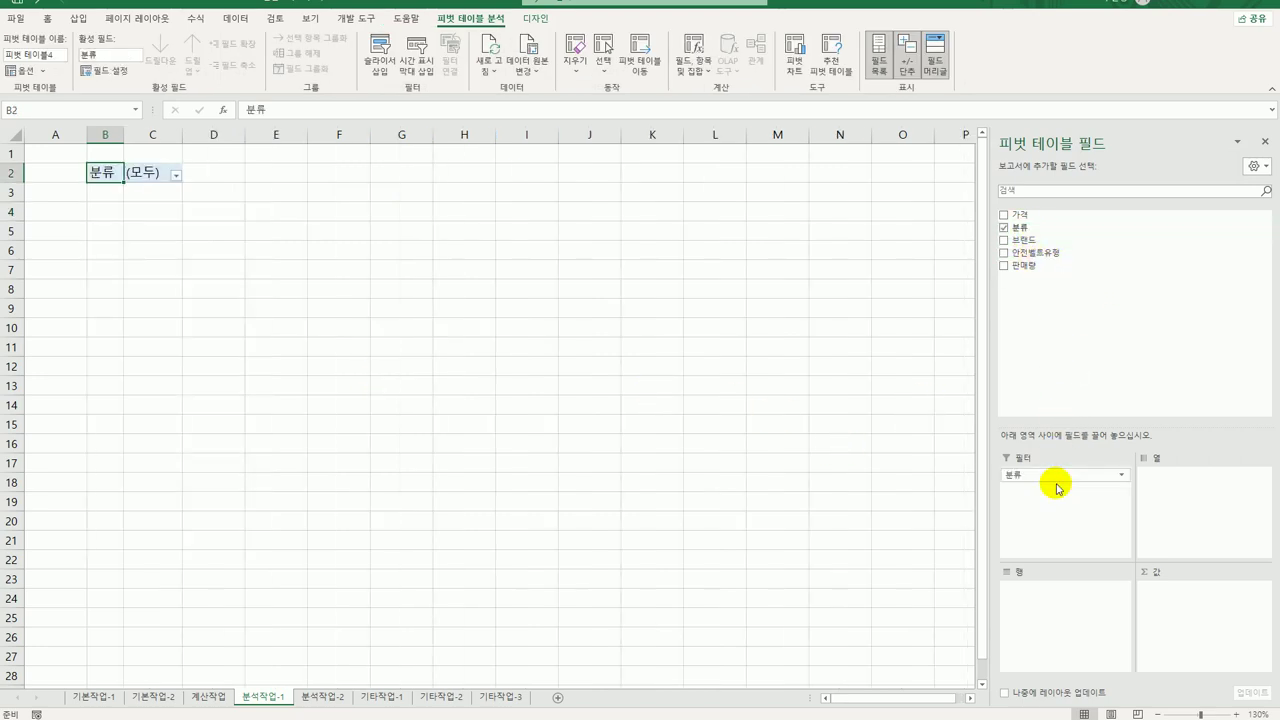
drag(1034, 252, 1068, 627)
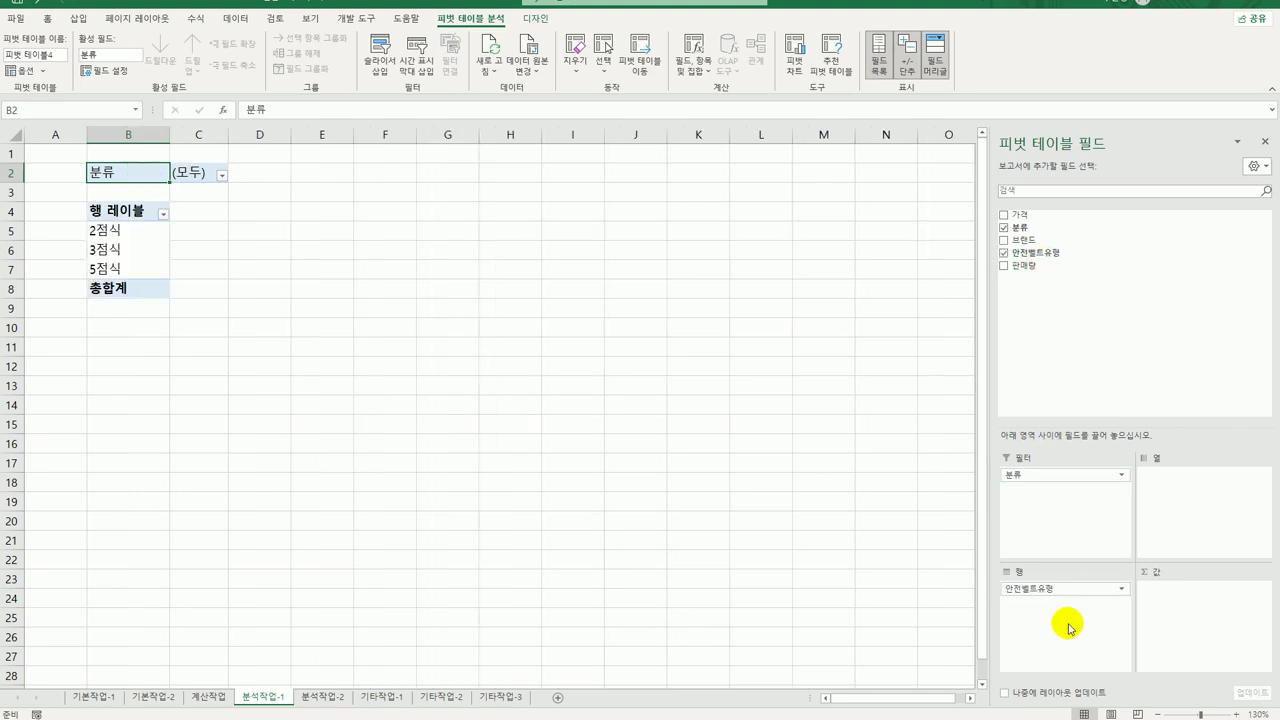
drag(1040, 263, 1061, 642)
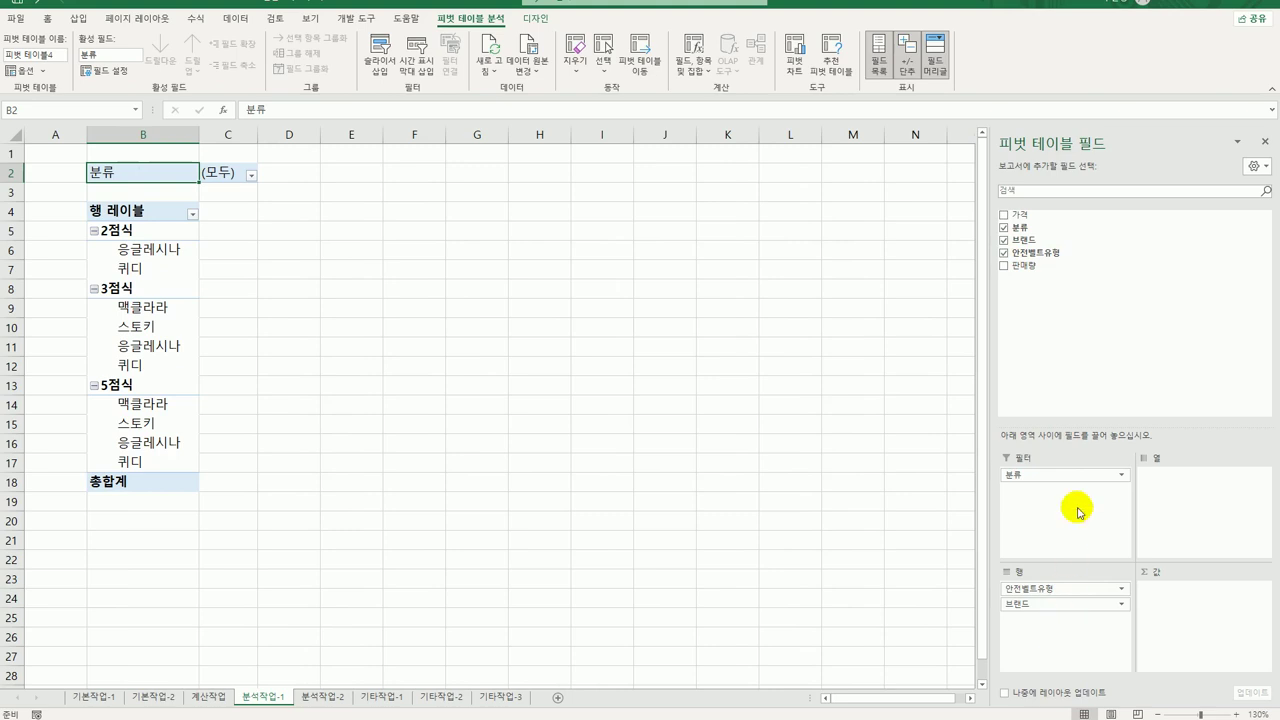
drag(1030, 266, 1190, 586)
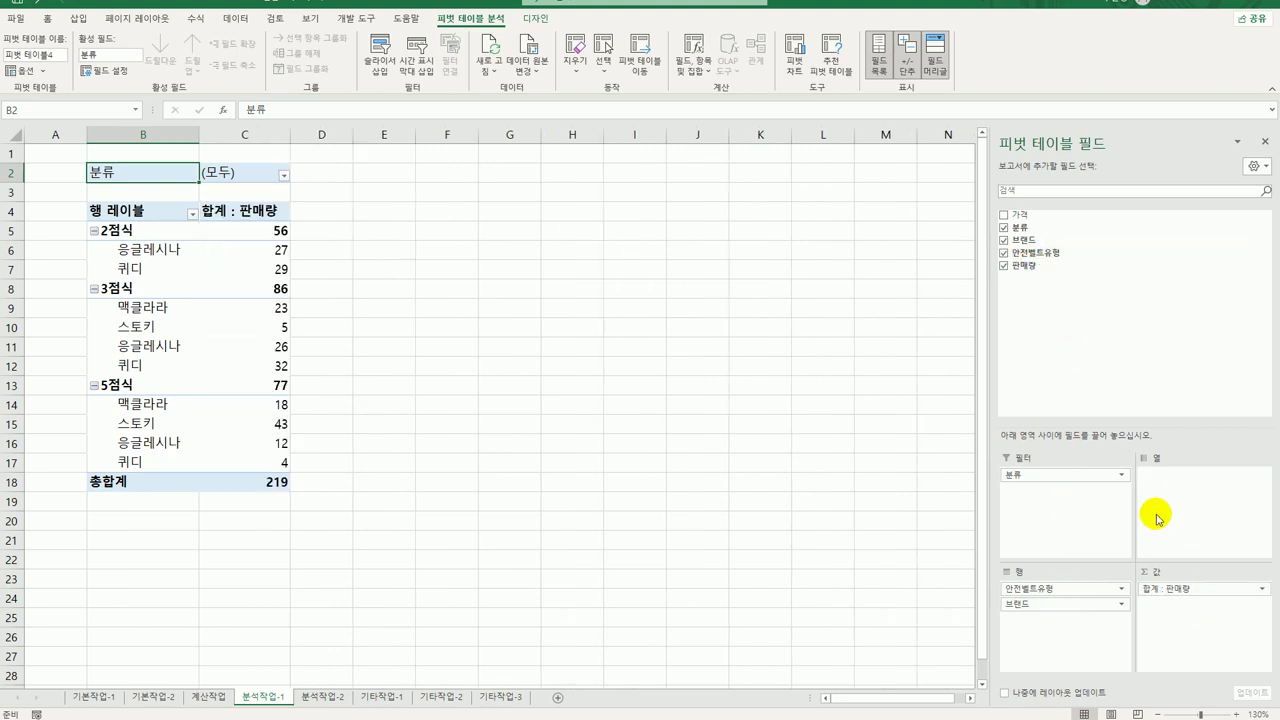
drag(1043, 214, 1192, 608)
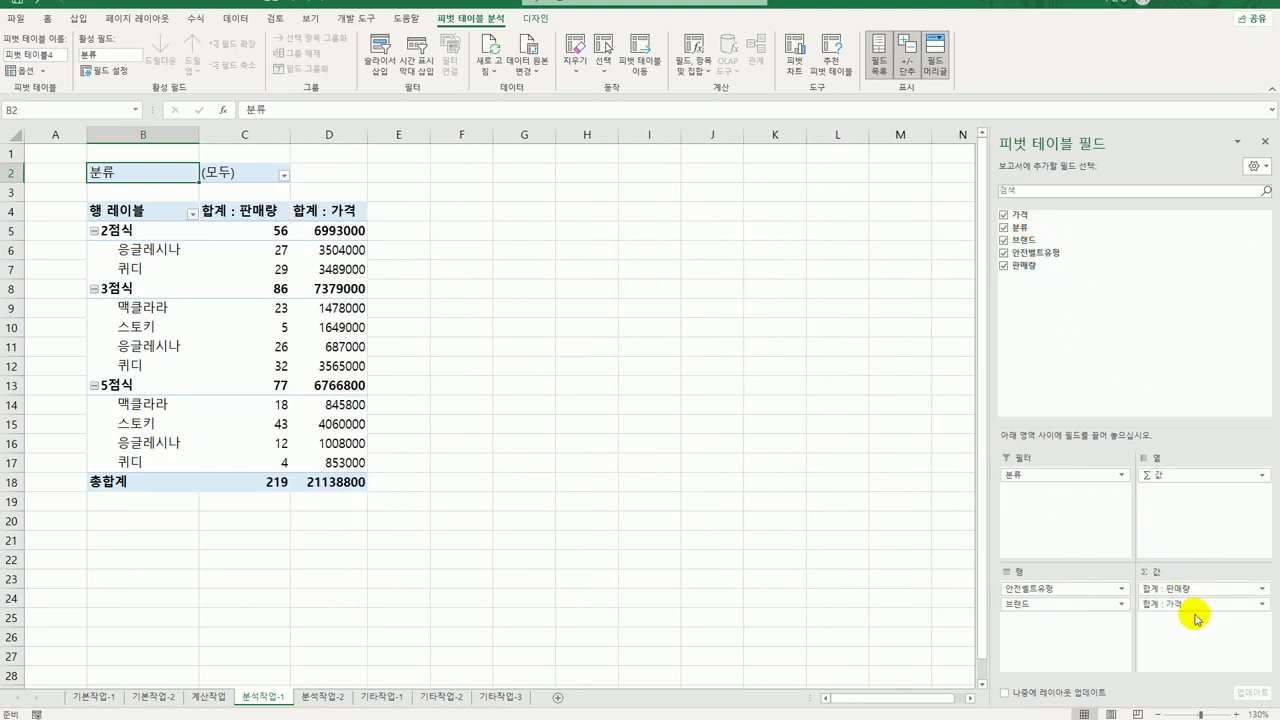
drag(1025, 215, 1196, 646)
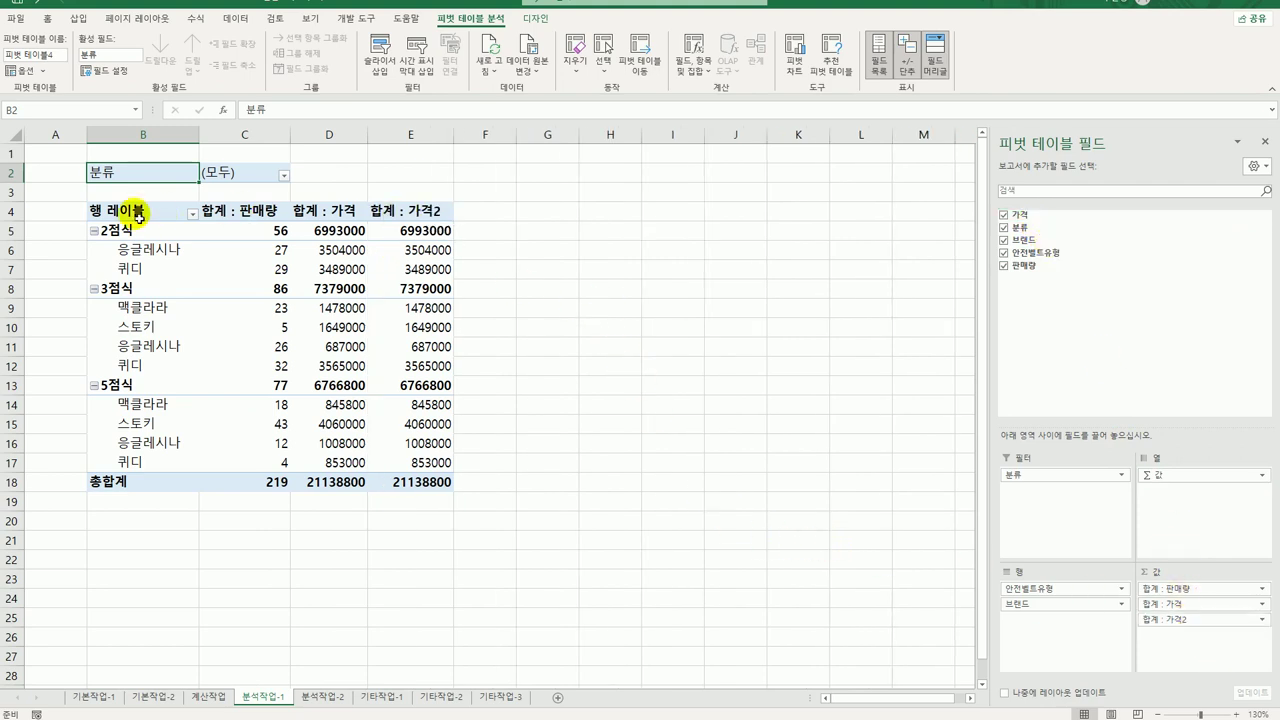
Change the PivotTable's report layout to tabular form (테이블 형식으로 표시).
click(128, 212)
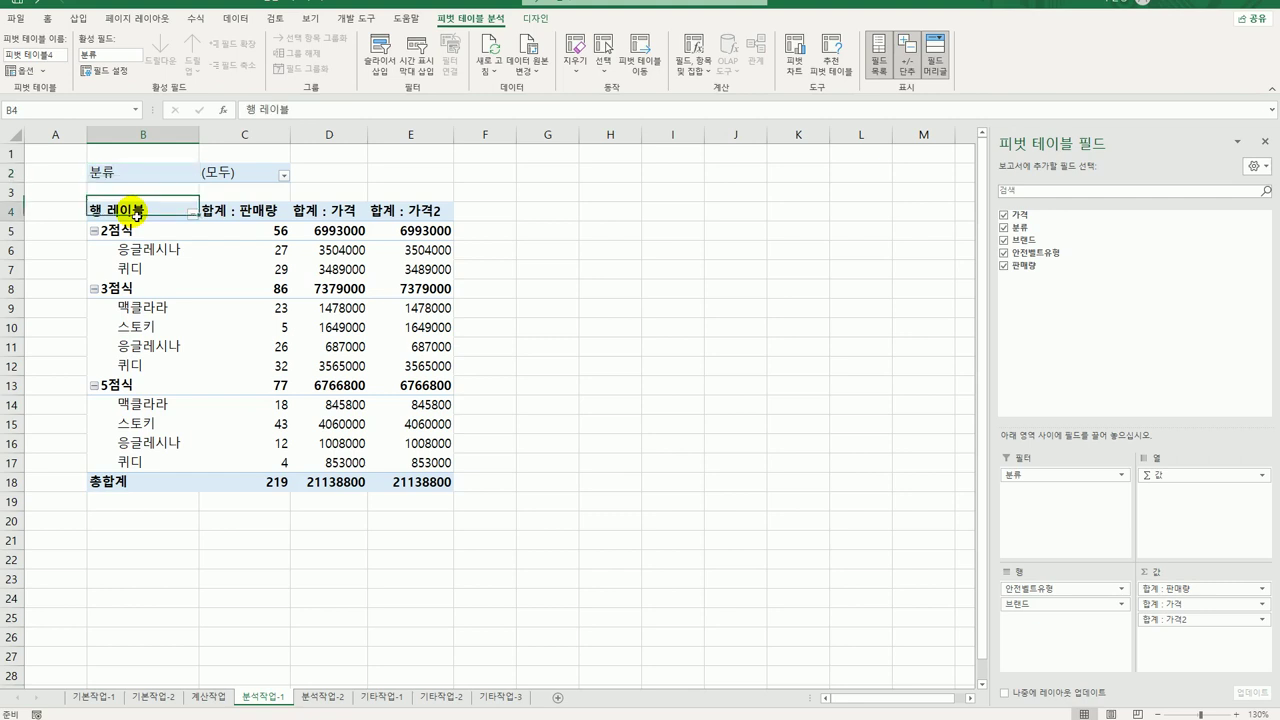
click(533, 20)
click(72, 64)
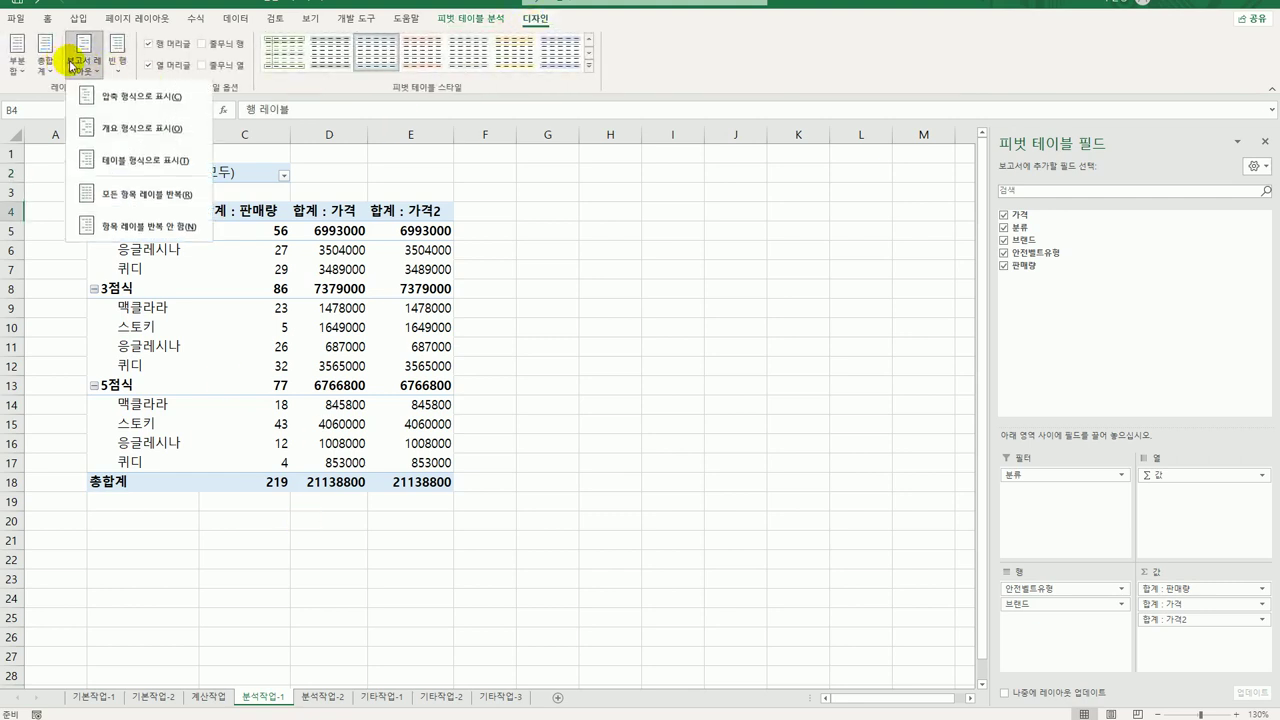
click(148, 164)
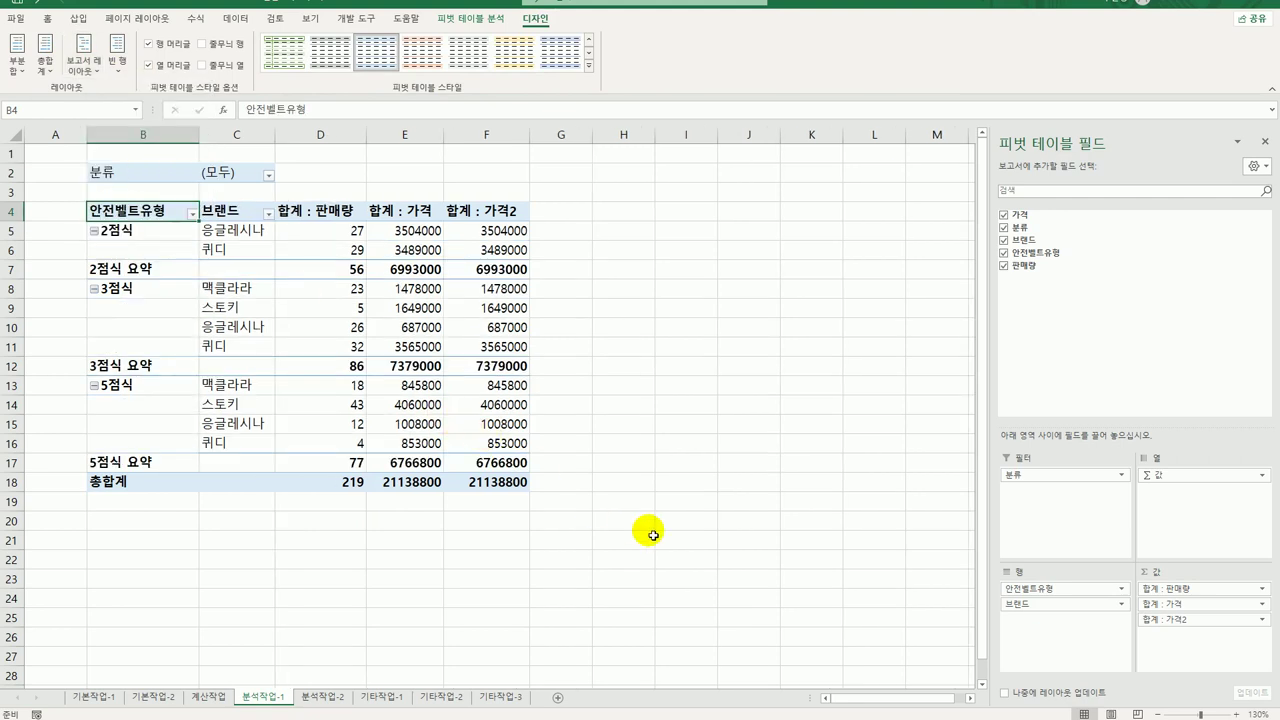
Show the 합계 : 가격2 value field as a percentage of the column total (열 합계 비율).
click(465, 214)
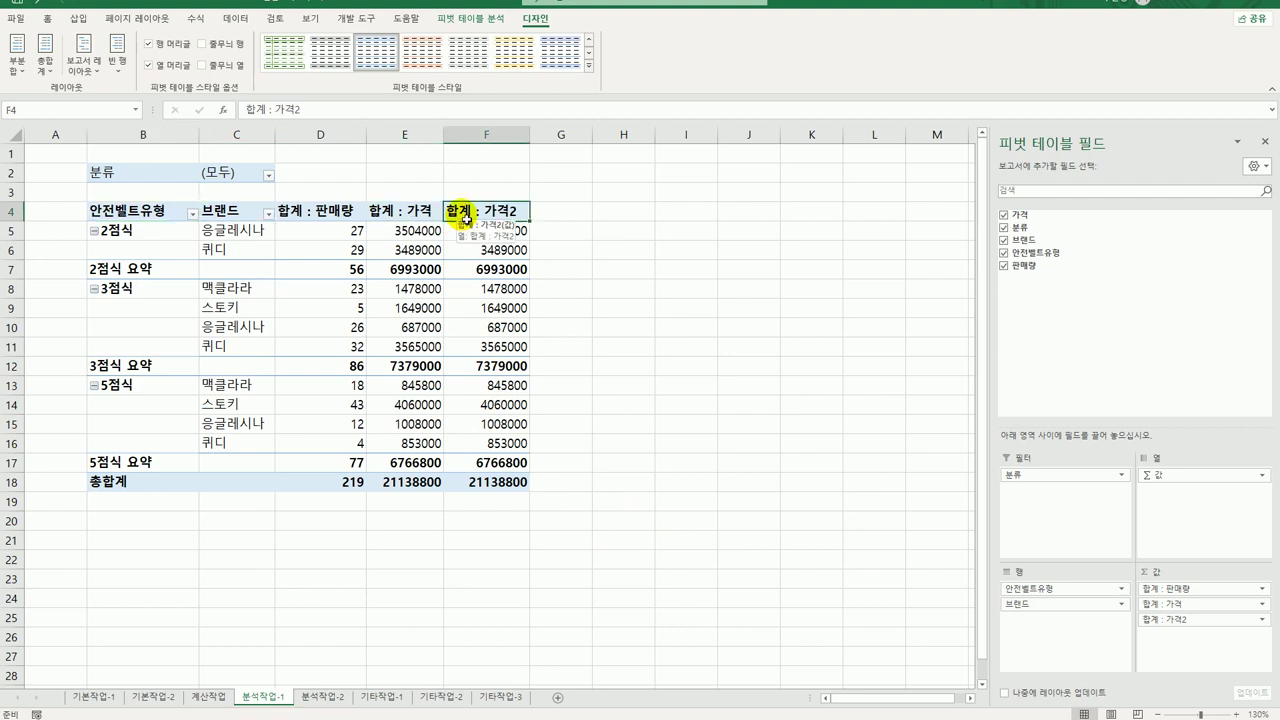
right_click(466, 214)
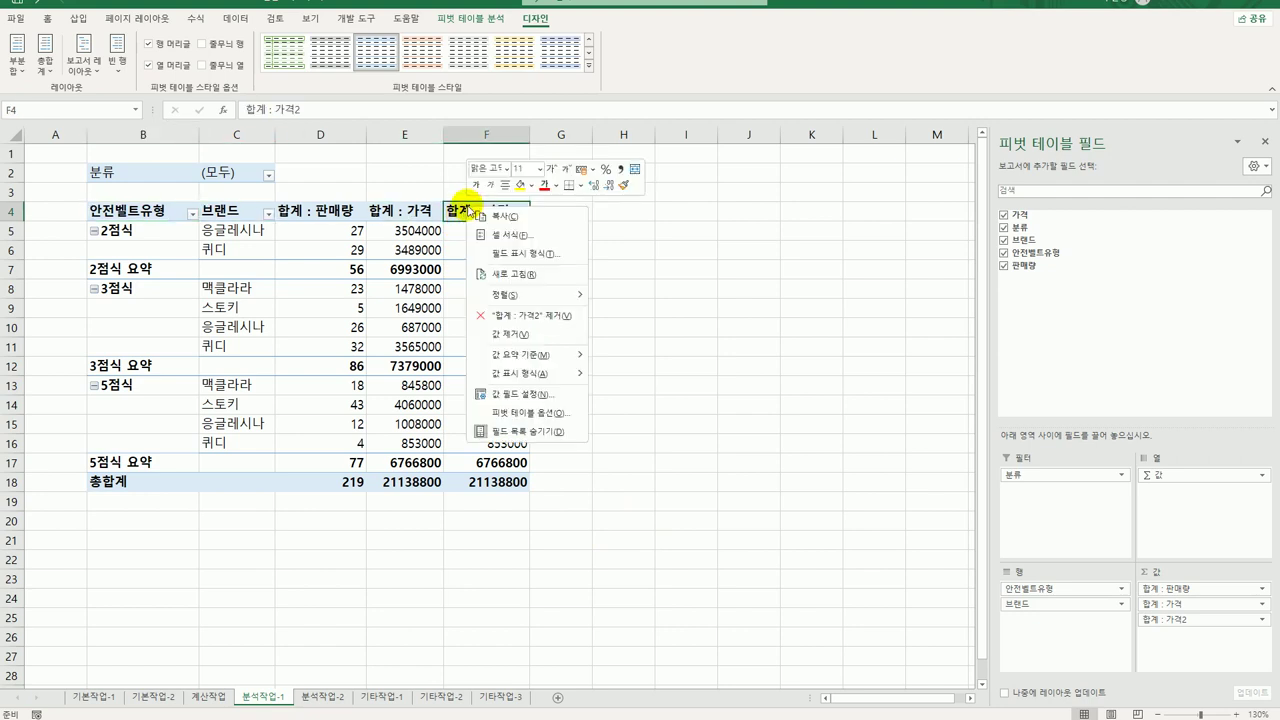
click(578, 396)
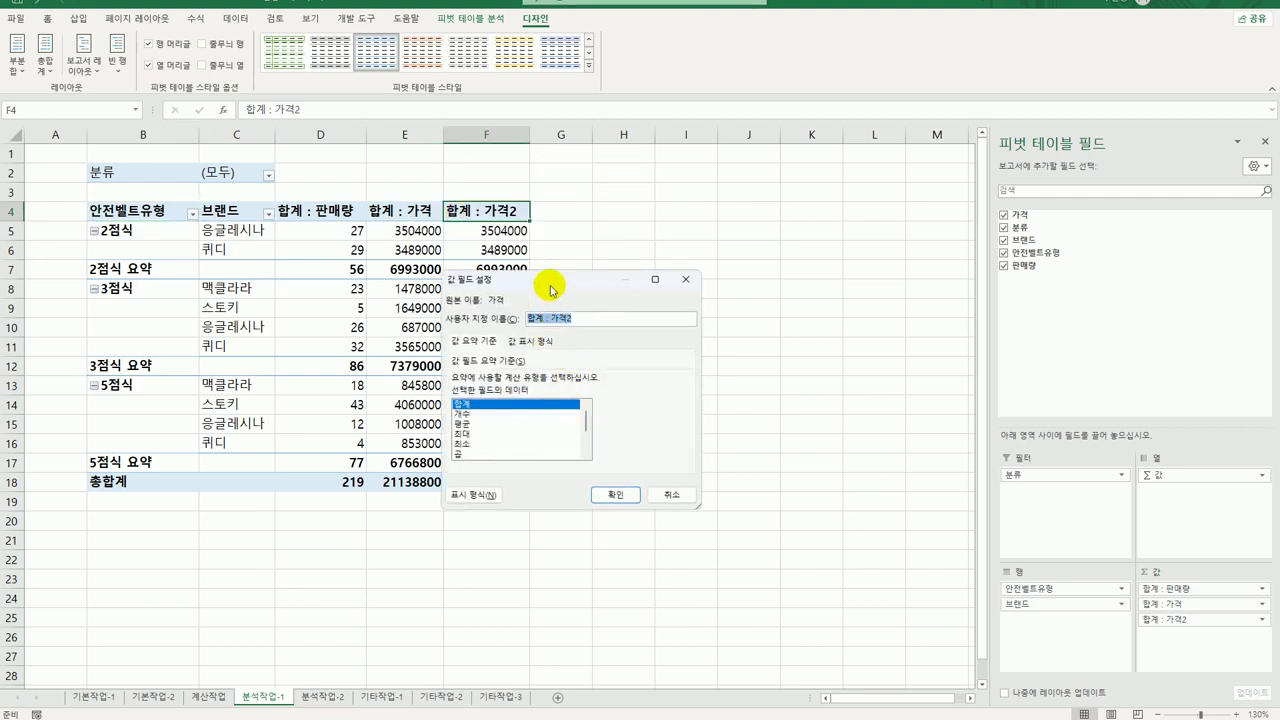
drag(660, 275, 679, 247)
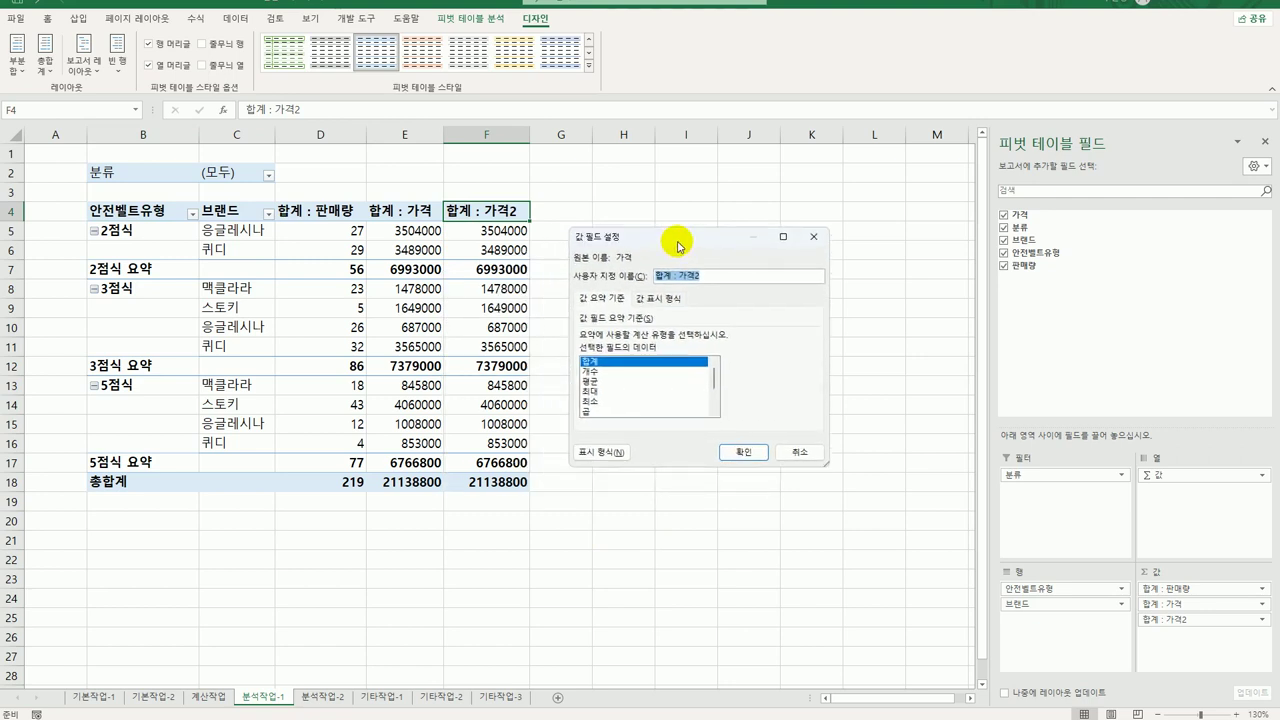
click(656, 298)
click(688, 338)
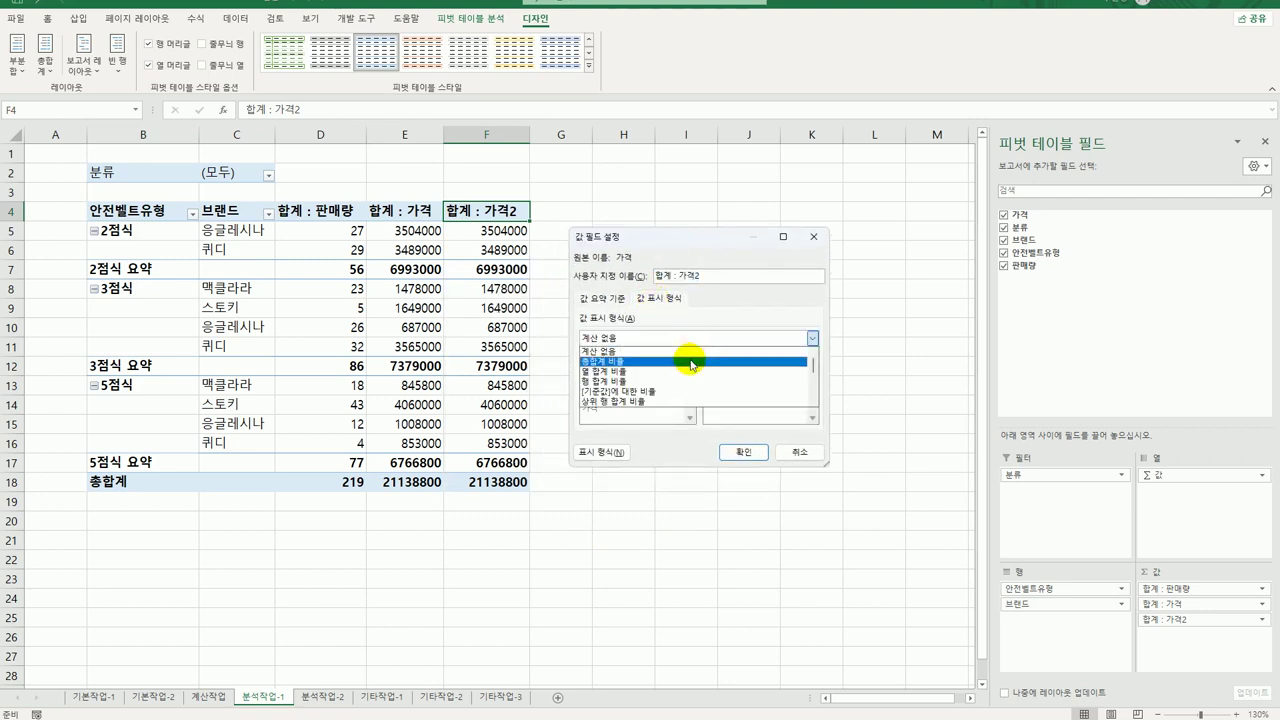
click(688, 371)
Give the second price value field the custom name 가격비율 and apply the value field settings.
click(701, 276)
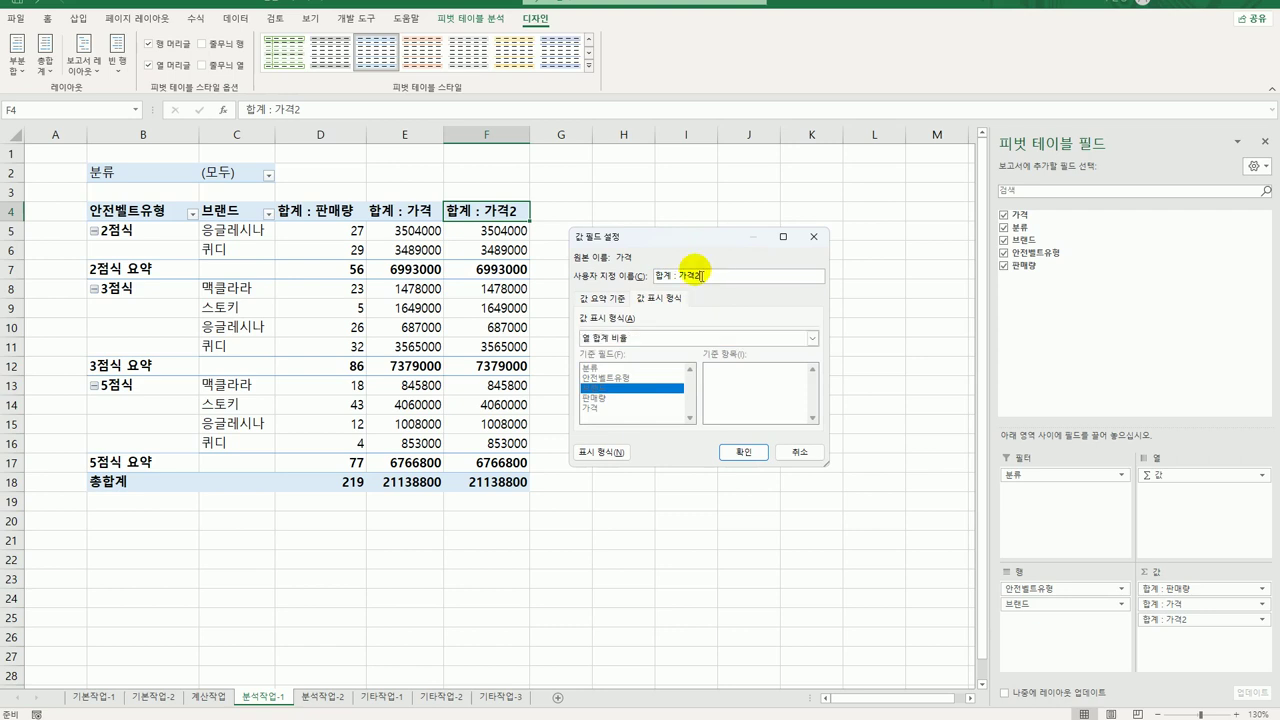
drag(701, 276, 620, 252)
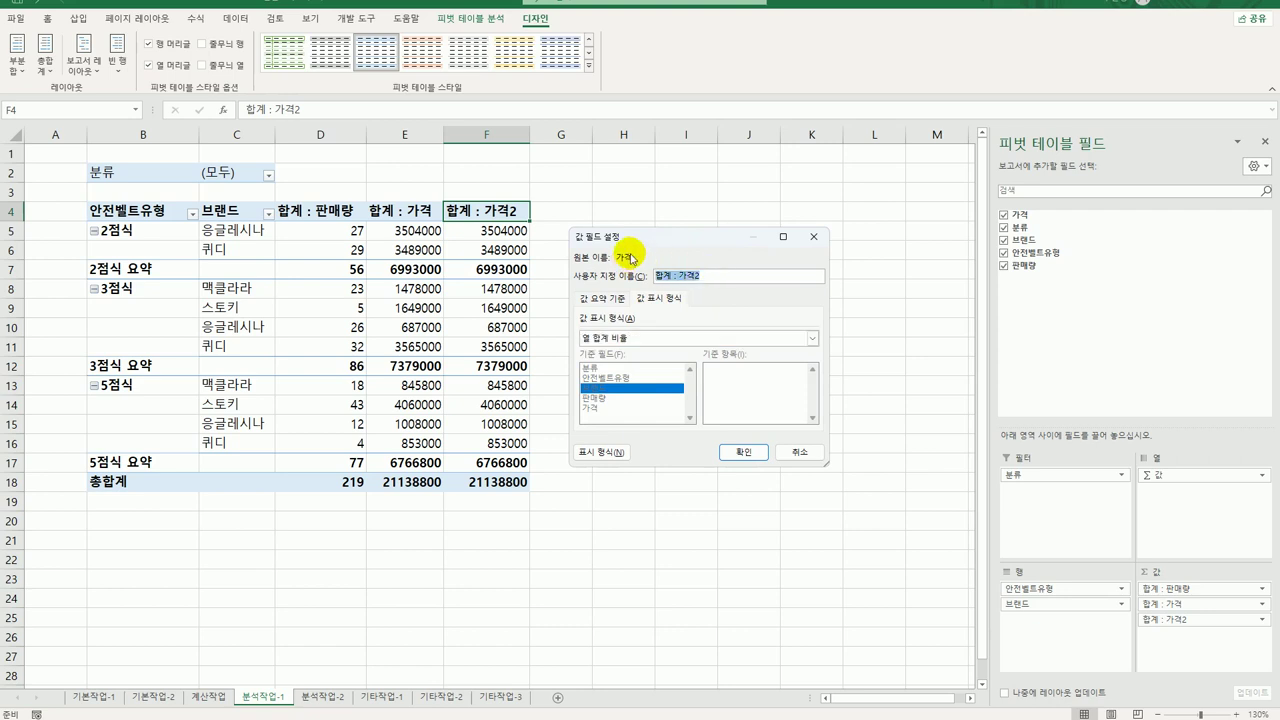
text(rkf)
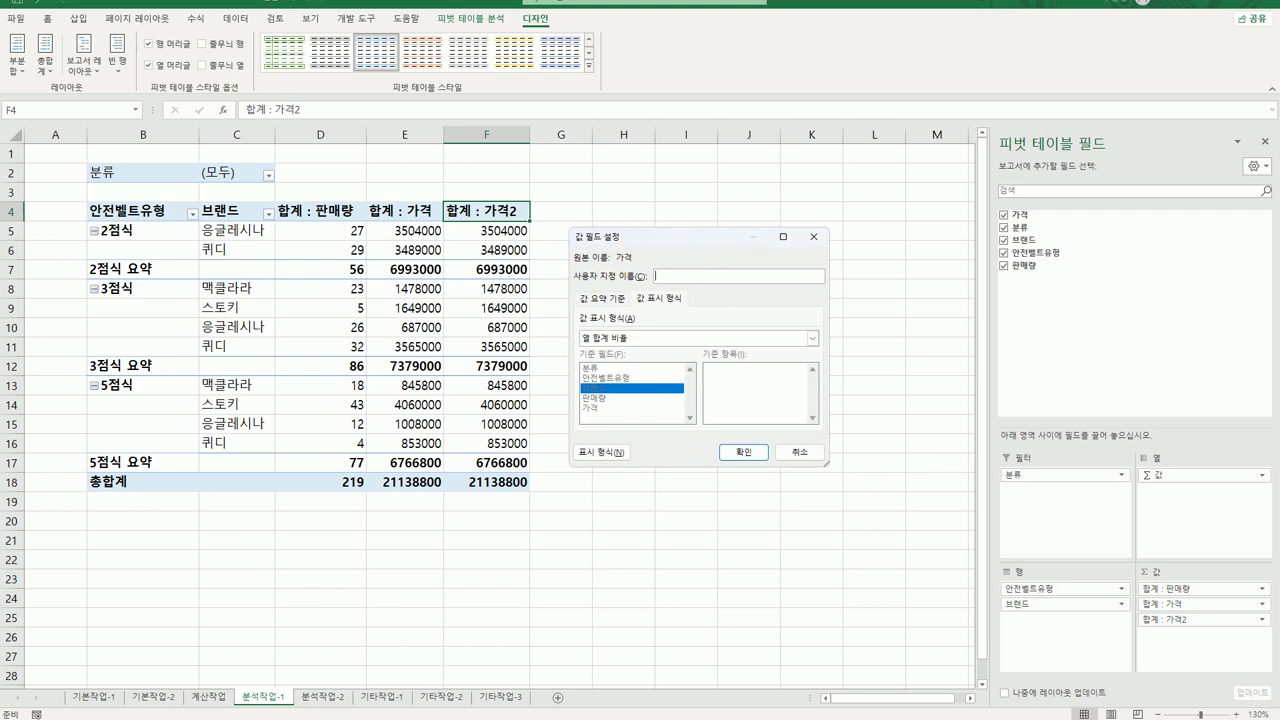
text(비율)
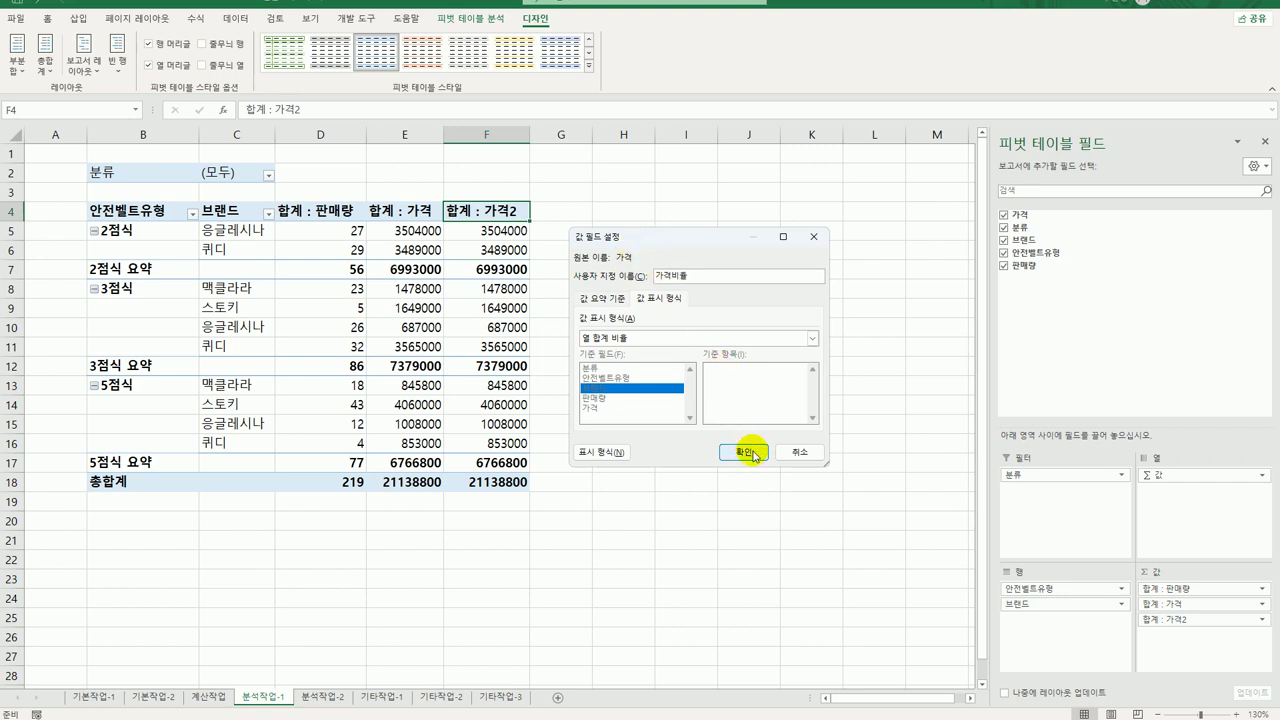
click(745, 452)
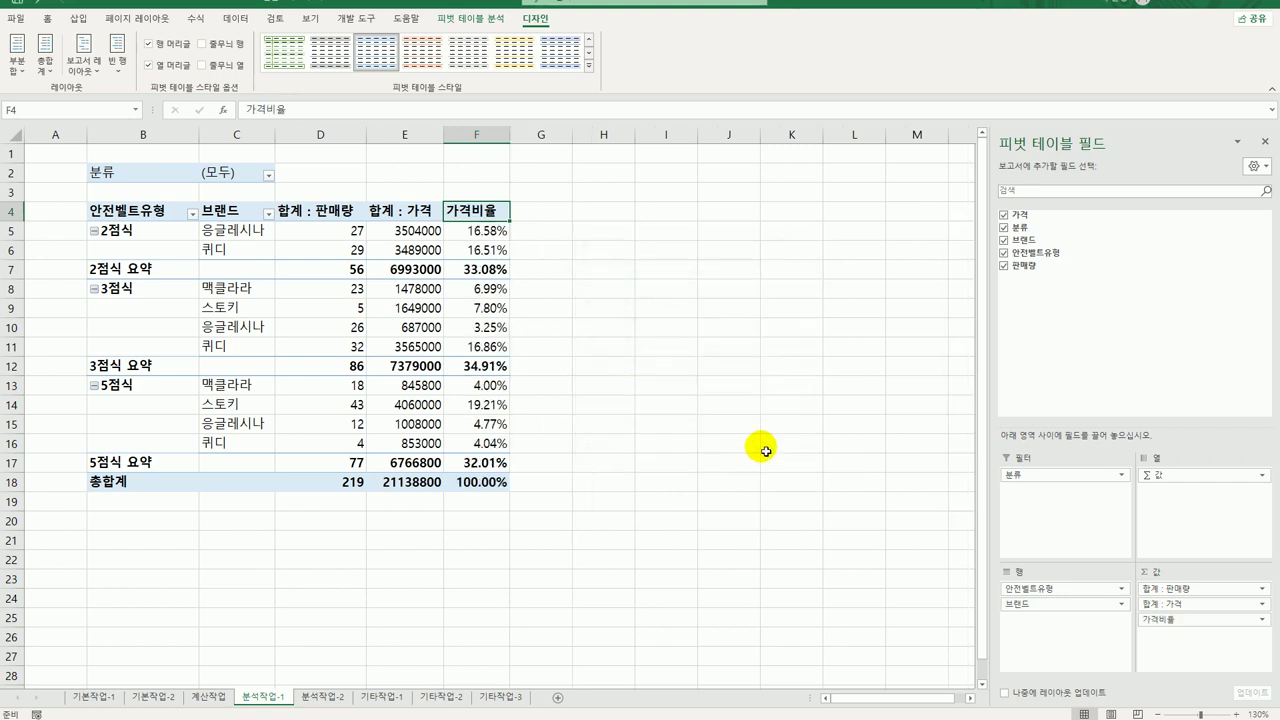
Format the 합계 : 가격 value field as a number (숫자) with 0 decimals and a thousands separator.
click(404, 214)
right_click(404, 215)
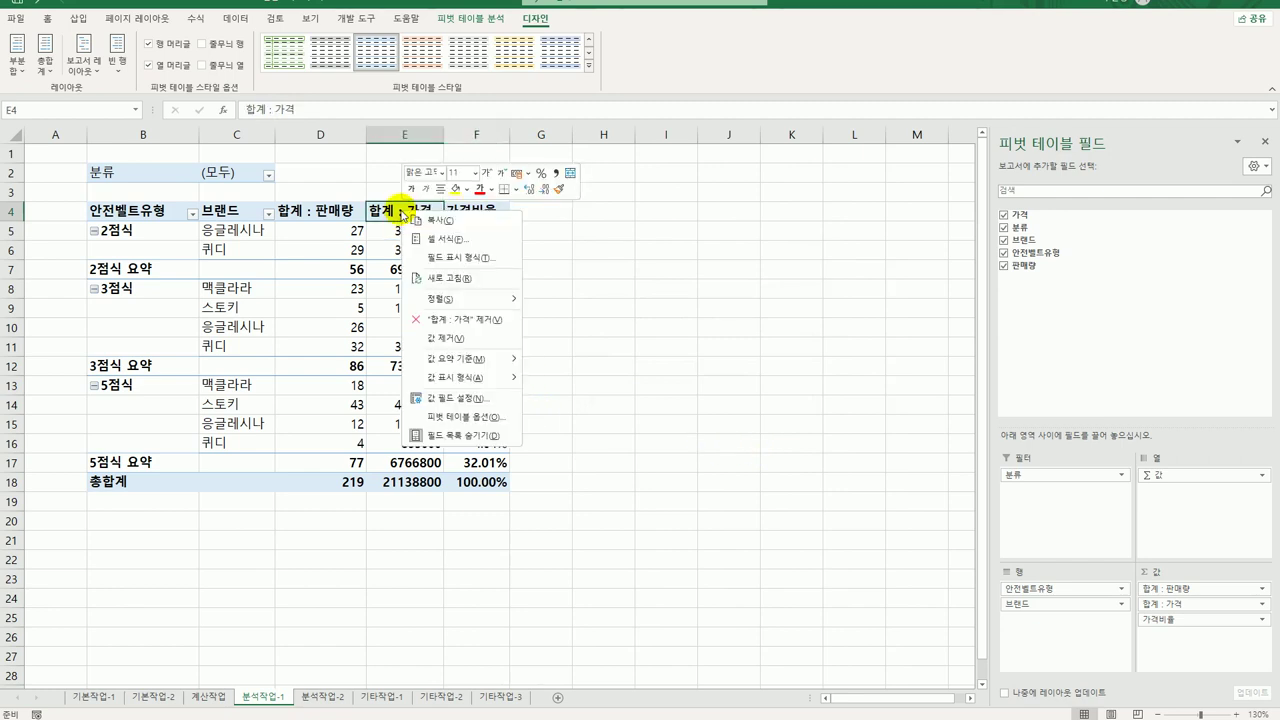
click(495, 400)
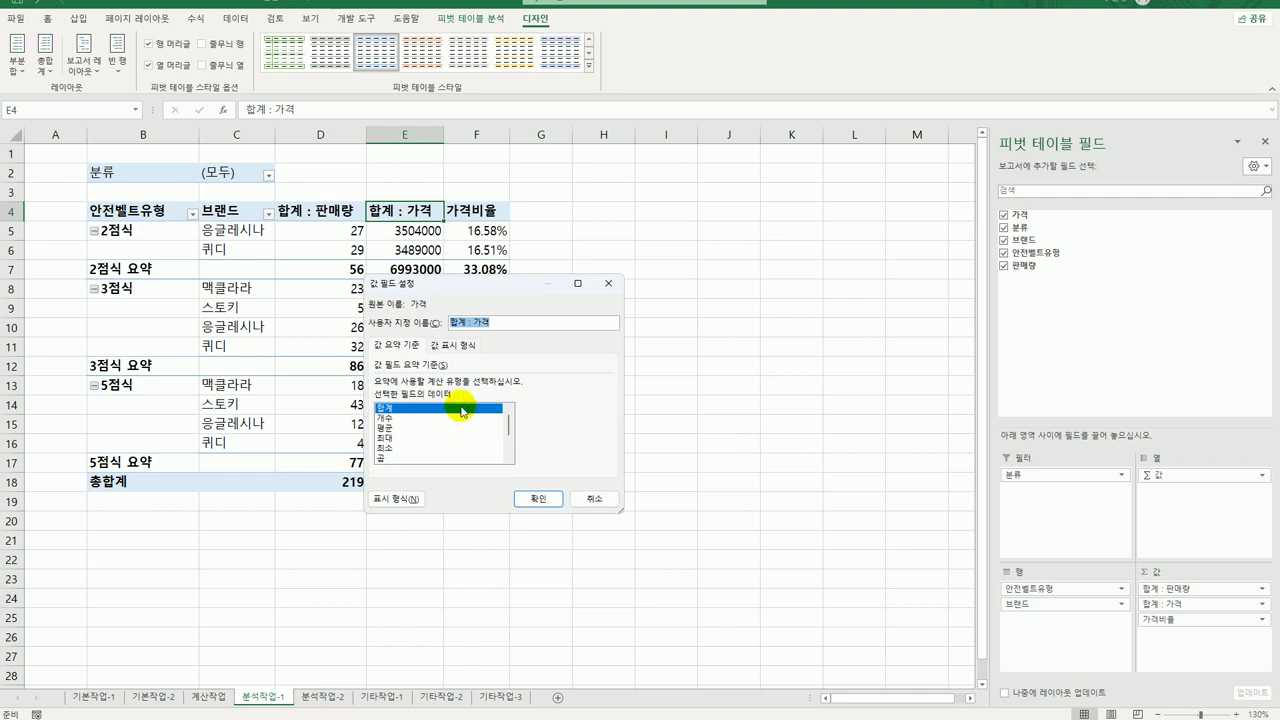
click(398, 498)
click(350, 287)
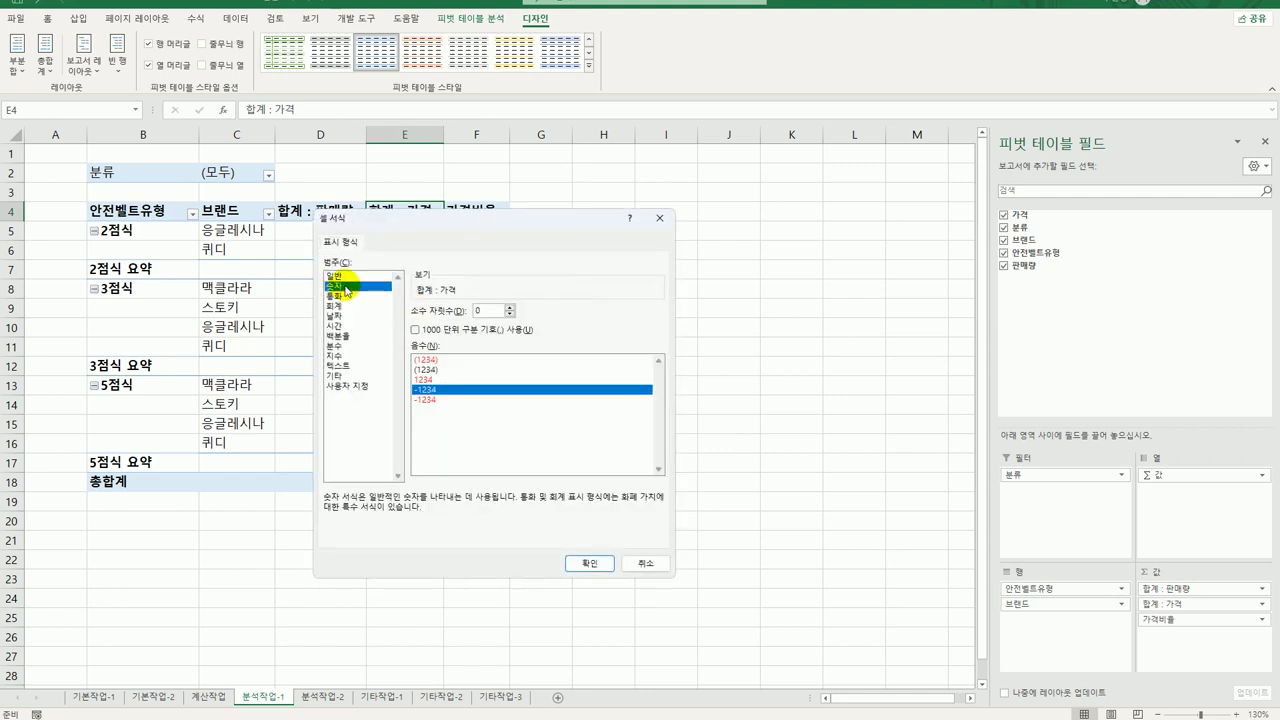
click(424, 331)
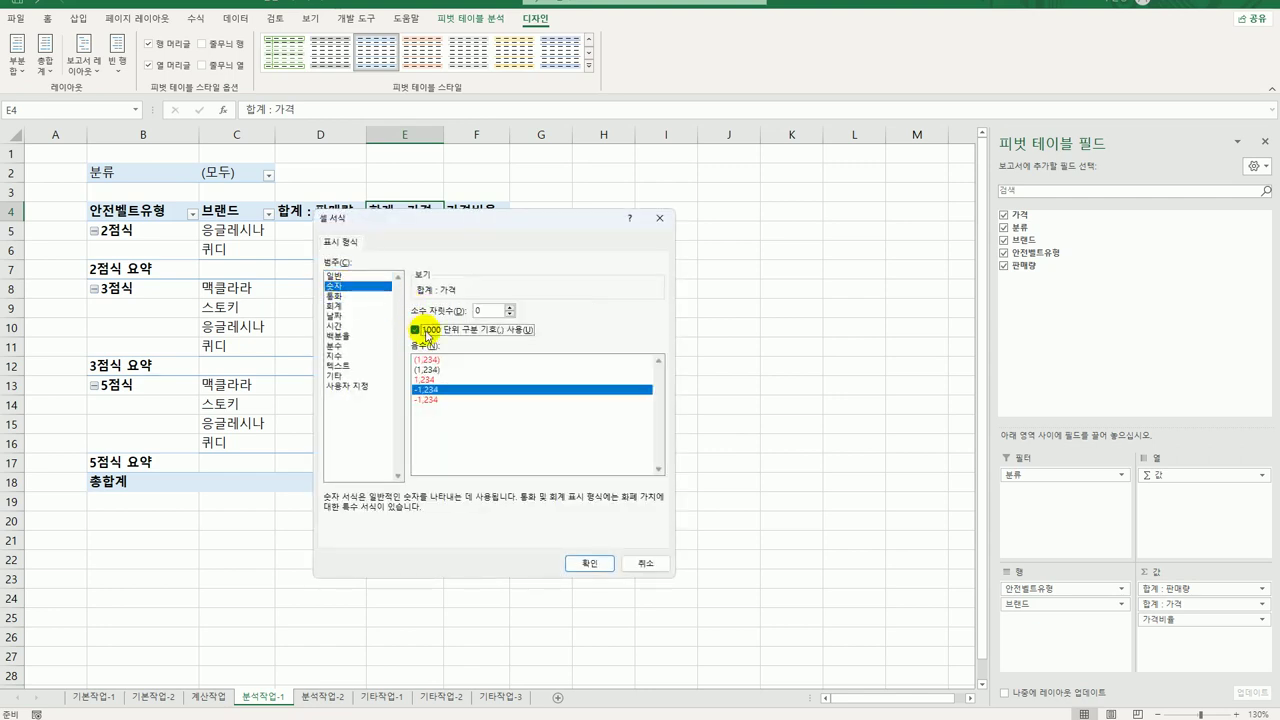
click(581, 570)
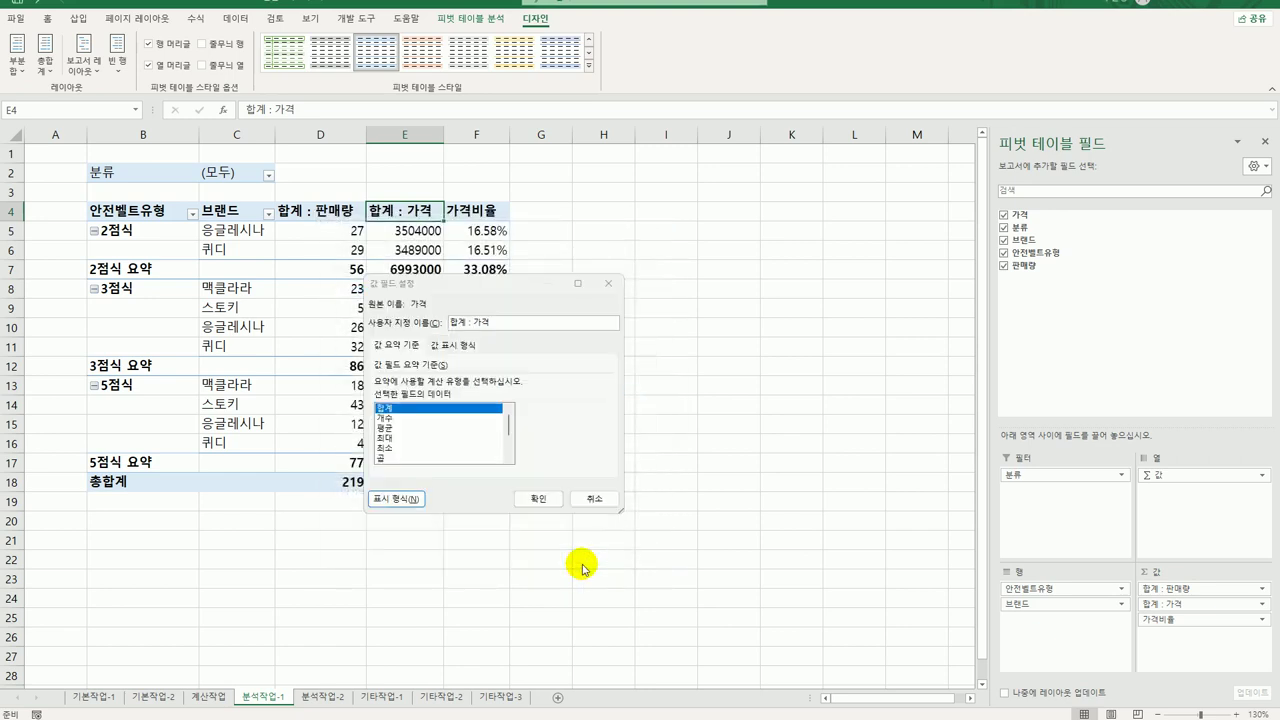
click(541, 581)
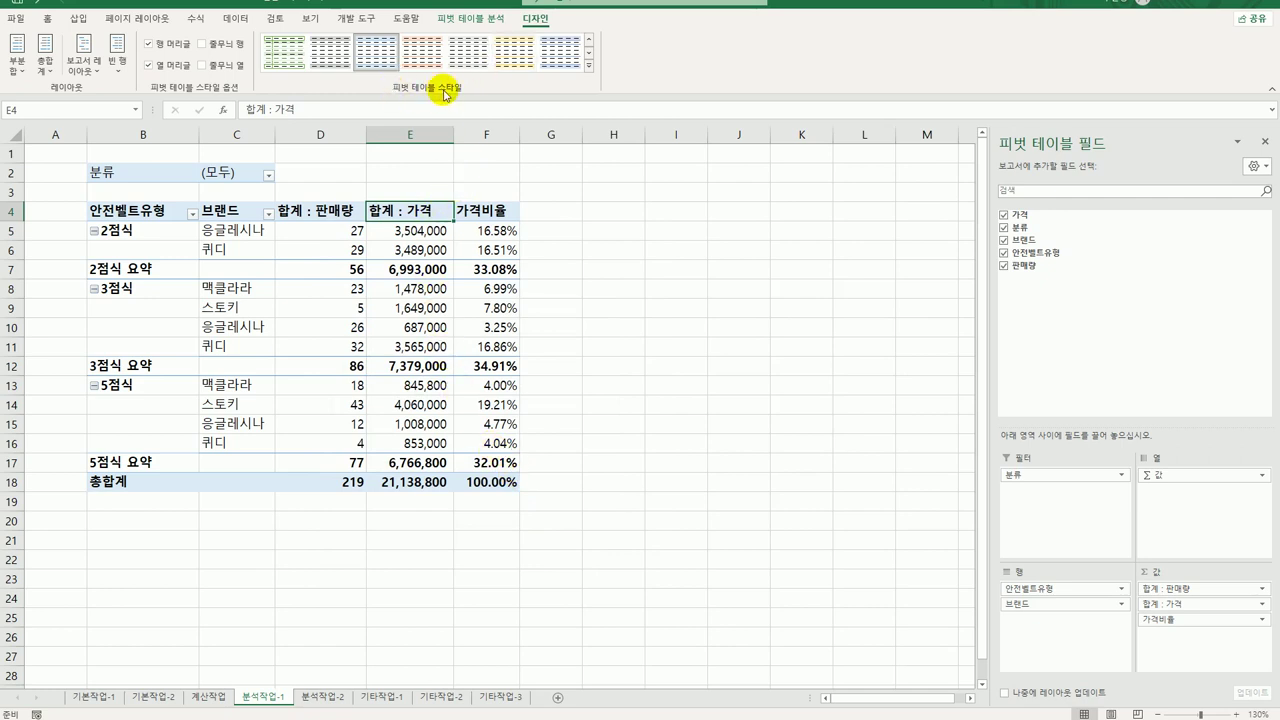
Apply the grey bordered PivotTable style from the fourth row of the 밝게 group and turn on banded columns (줄무늬 열).
click(588, 66)
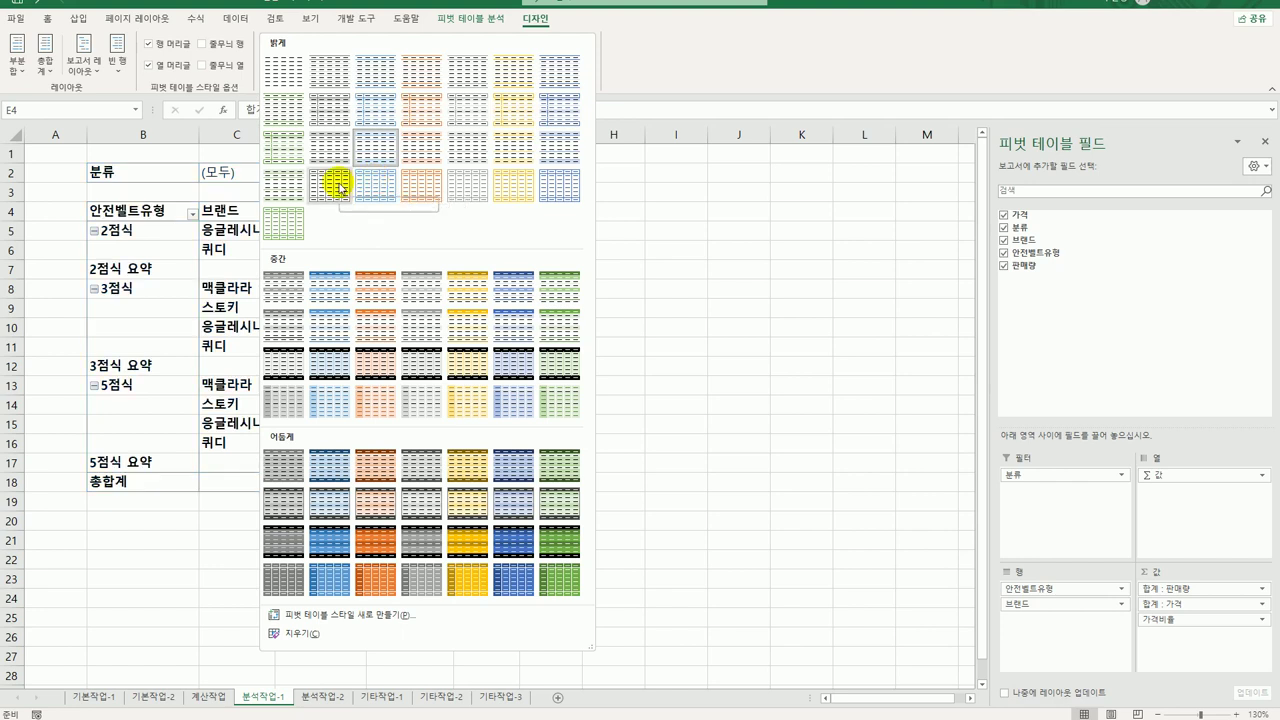
click(339, 186)
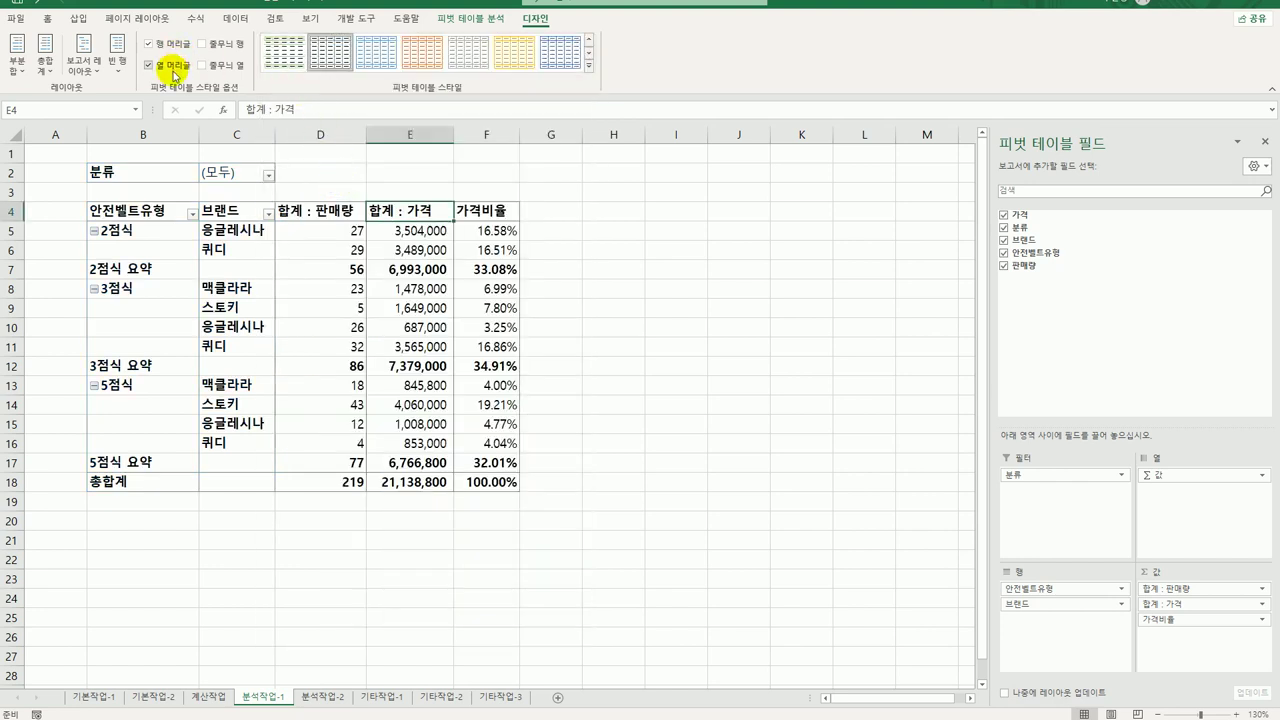
click(220, 66)
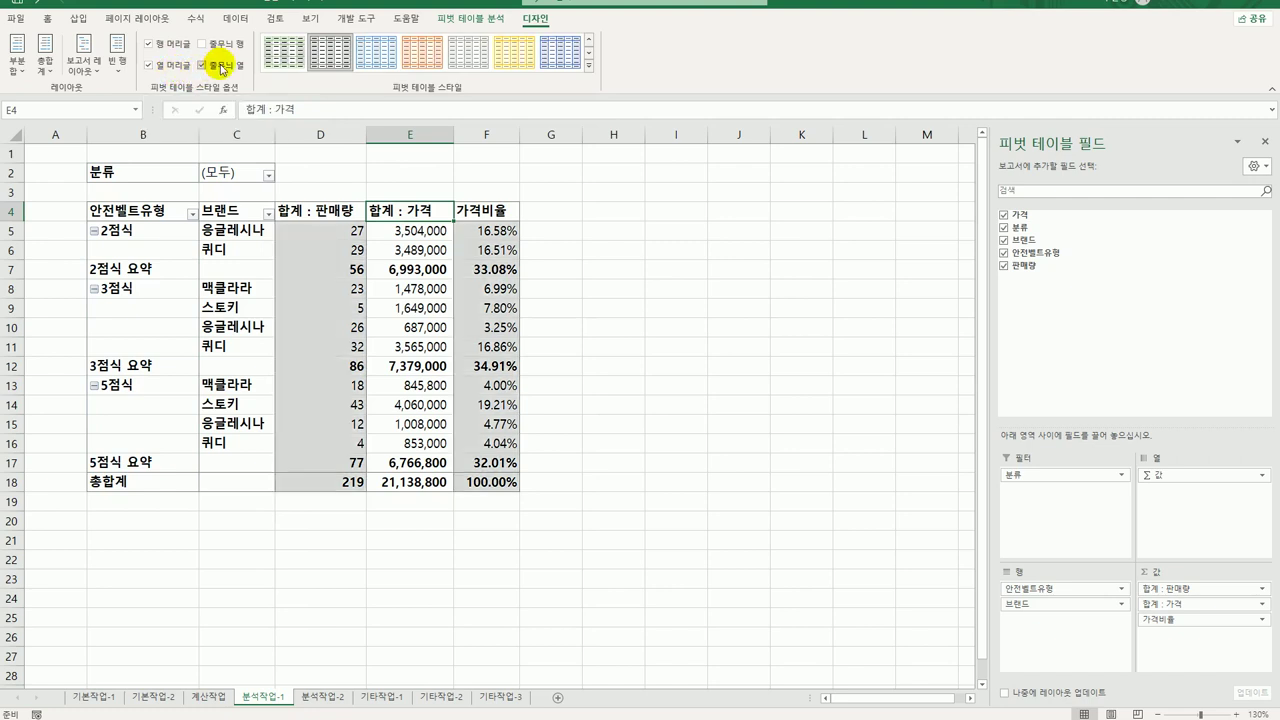
click(727, 524)
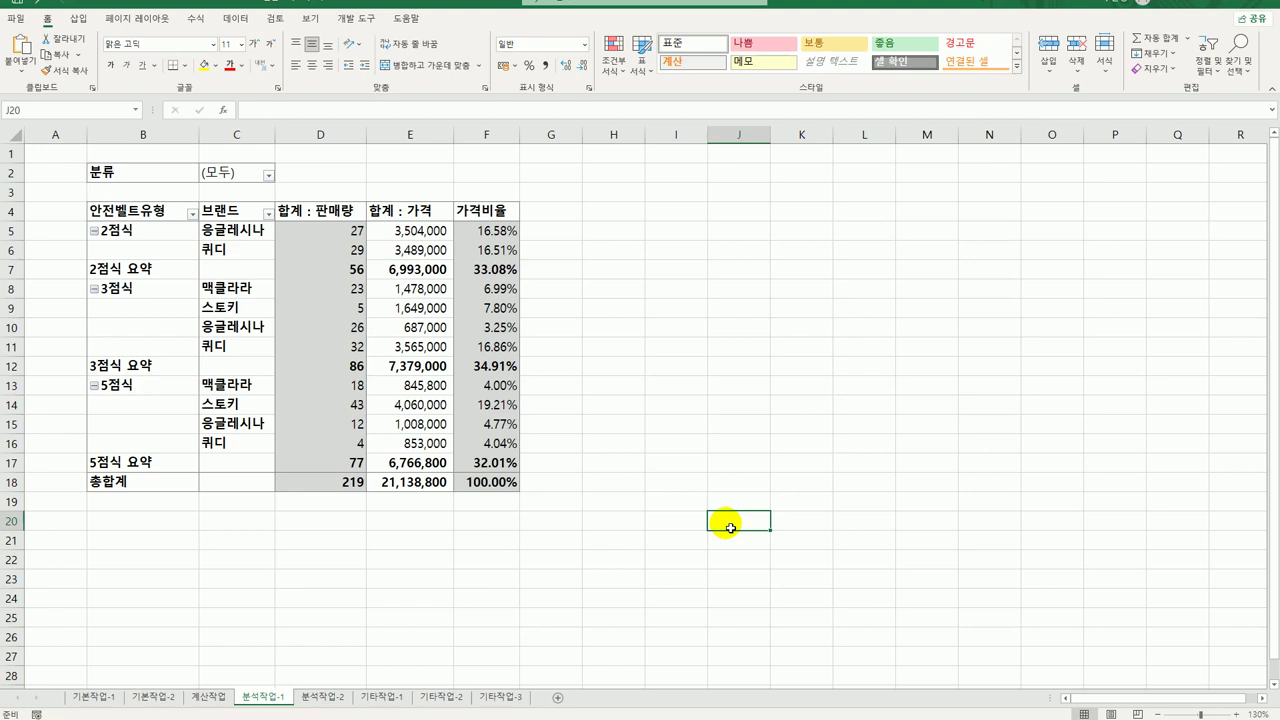
On sheet 분석작업-2, open duplicate removal for the [표1] table and deselect all of its columns.
click(336, 698)
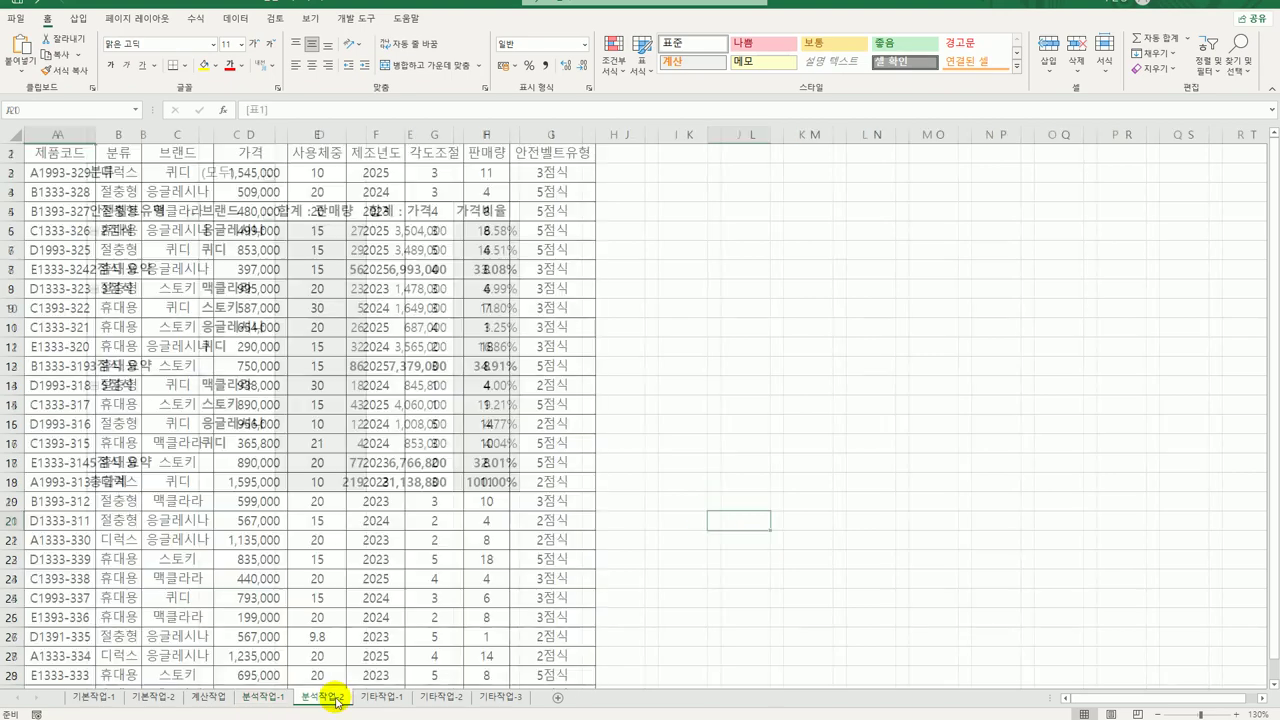
scroll(346, 660, up, 1)
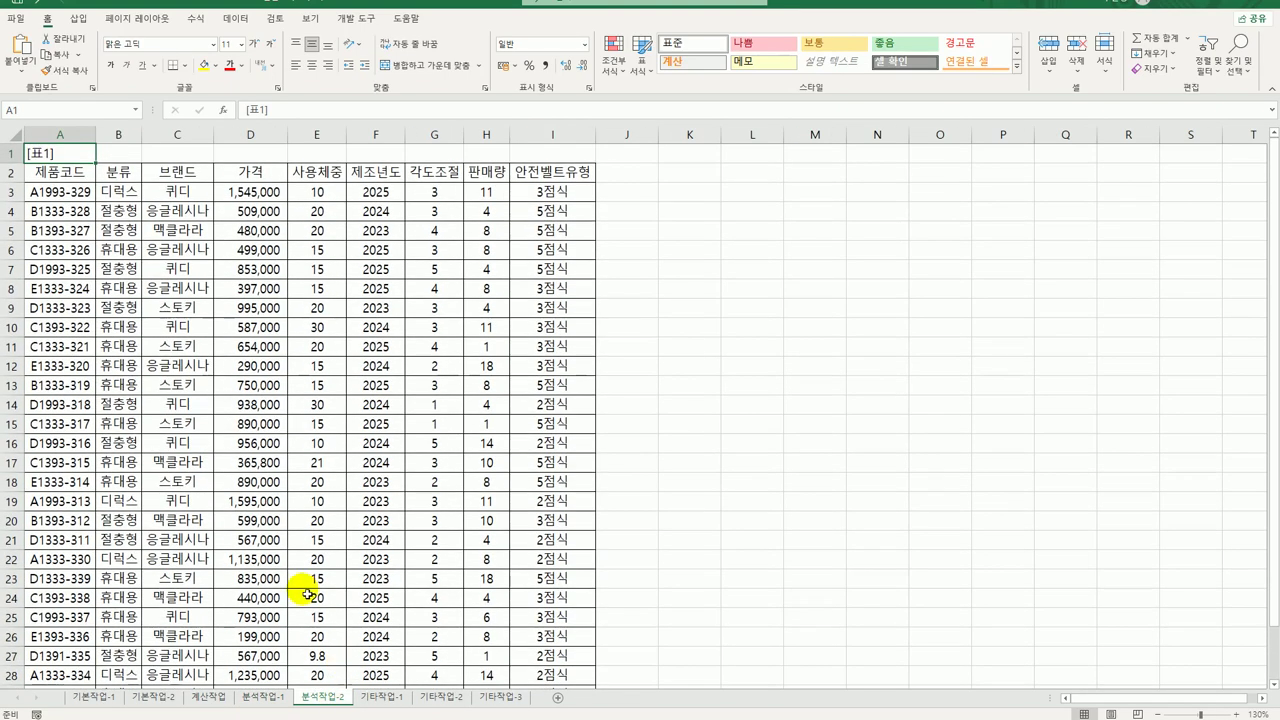
click(76, 212)
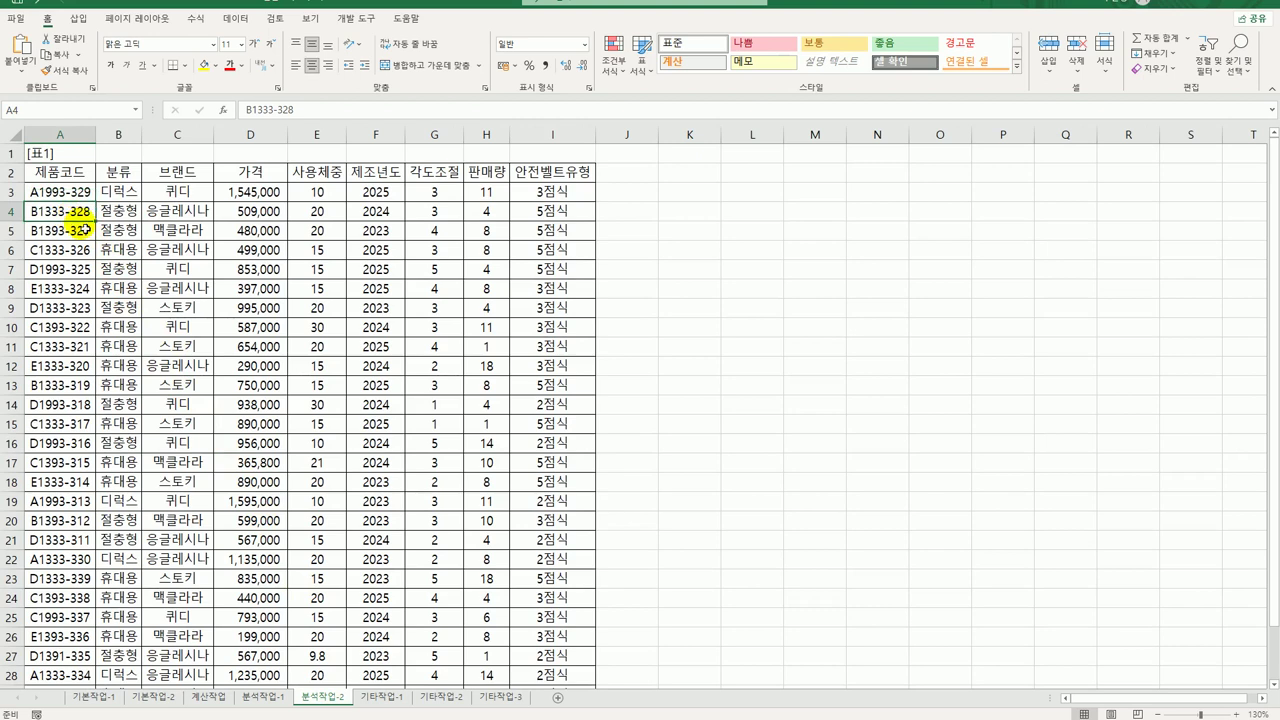
click(236, 18)
click(552, 70)
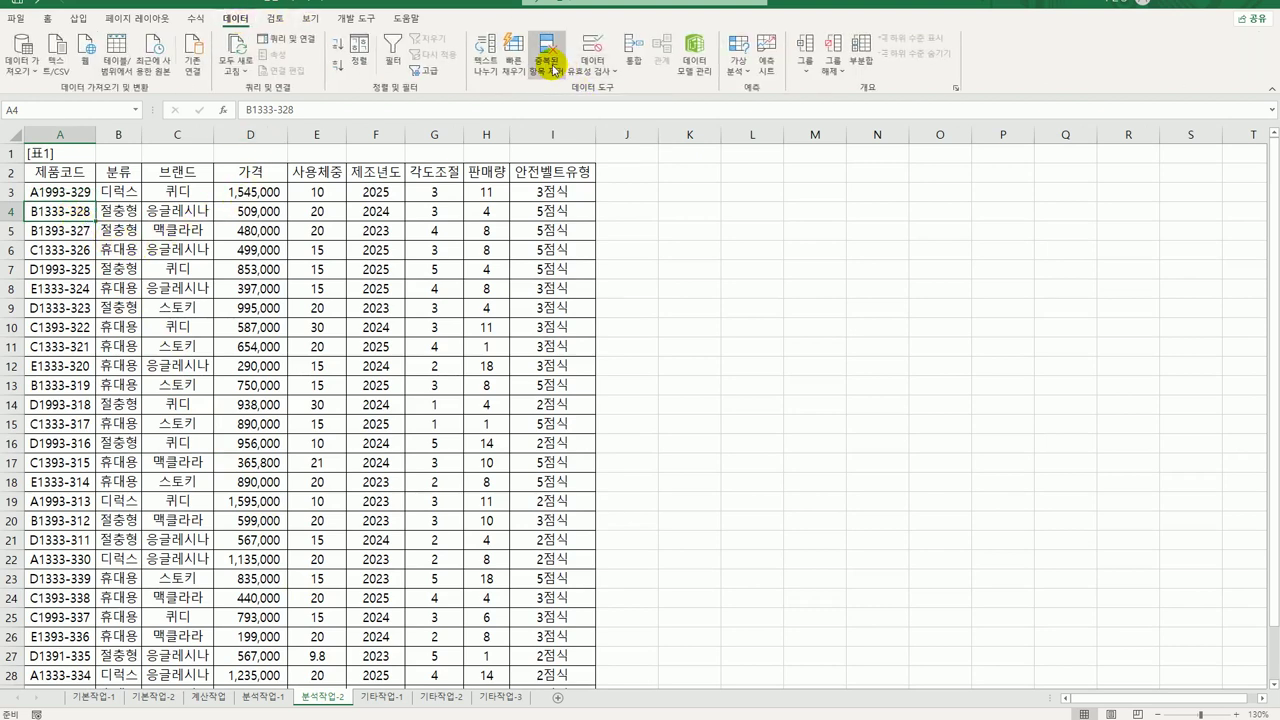
click(335, 246)
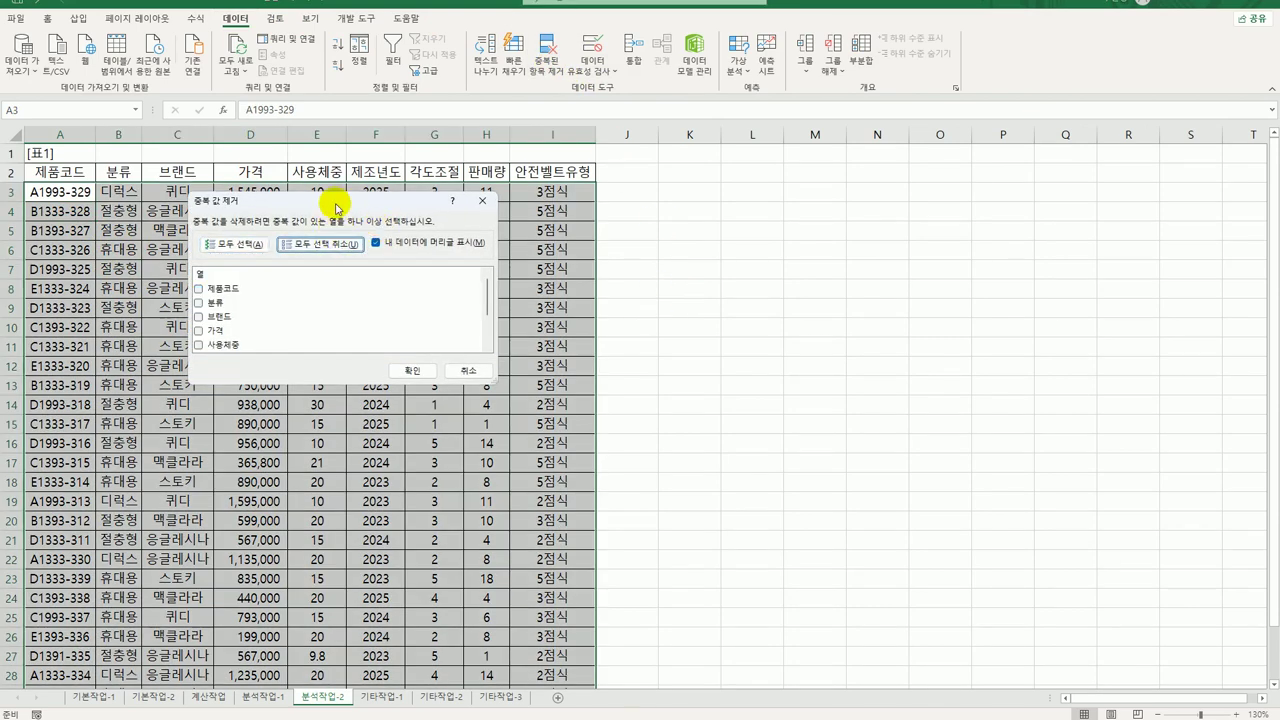
drag(340, 204, 772, 186)
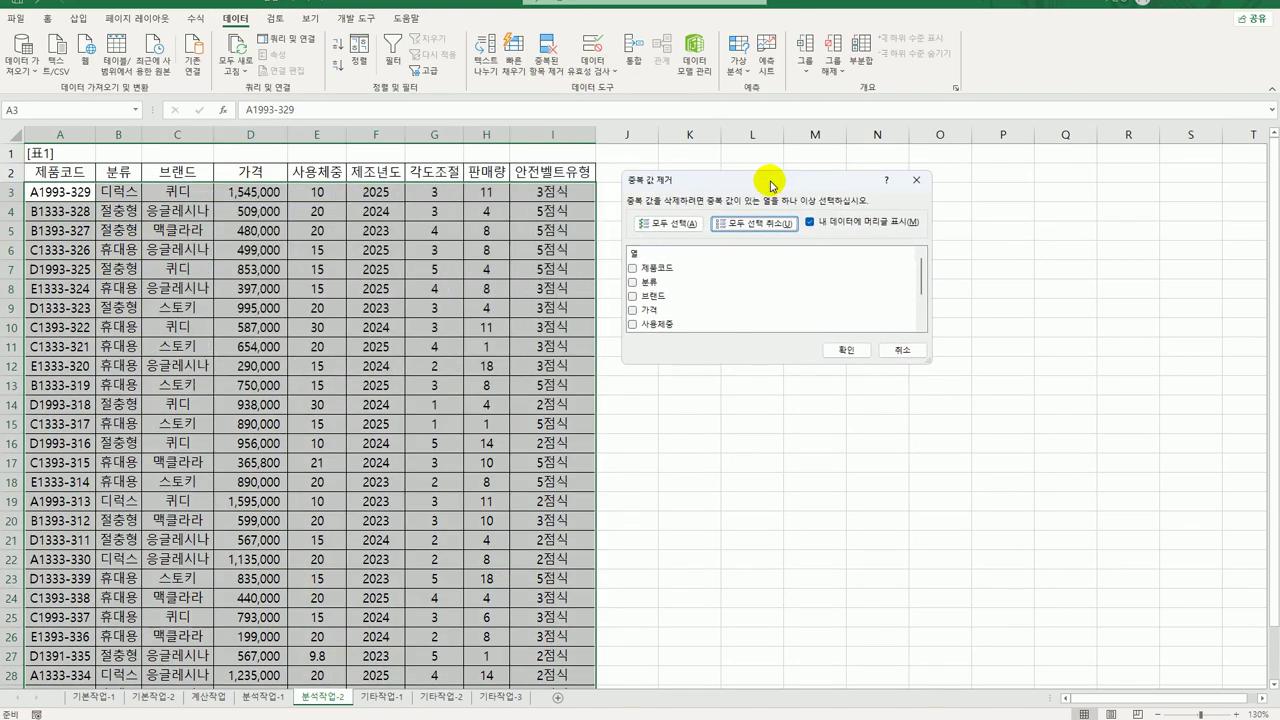
Remove the rows of [표1] that have duplicate values in 분류, 브랜드, 사용체중 and 제조년도.
click(632, 283)
click(632, 296)
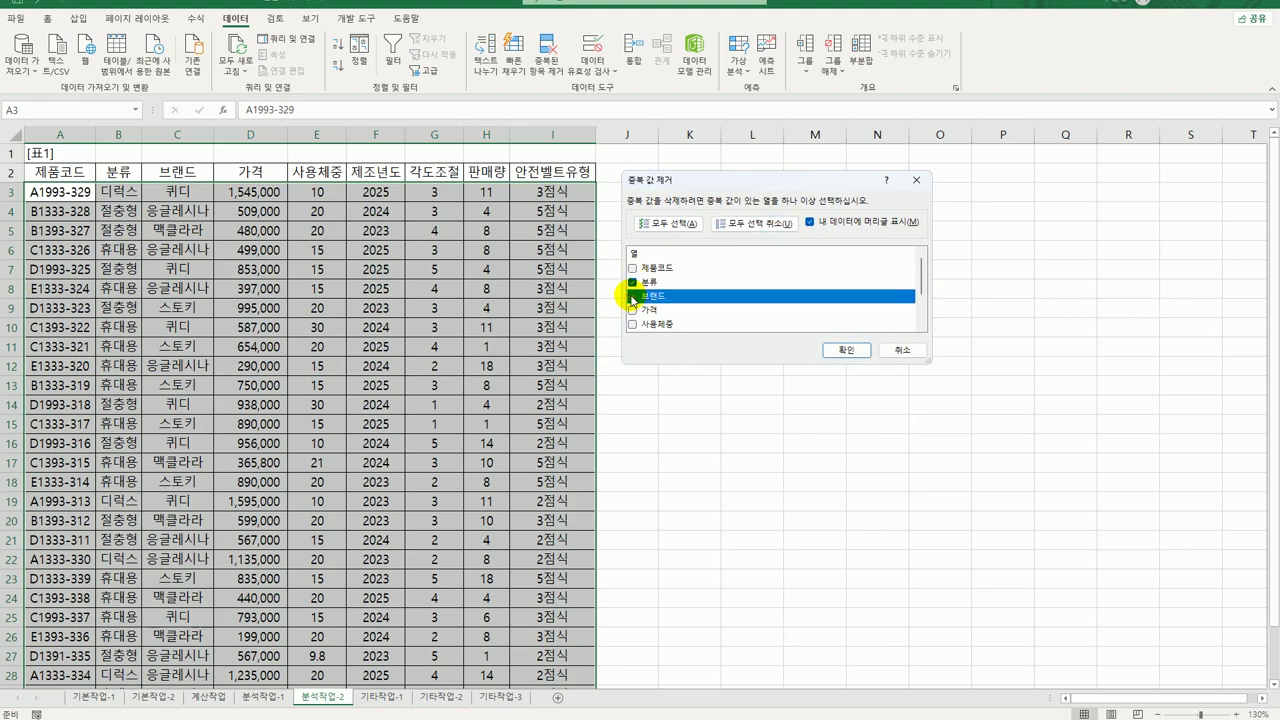
click(632, 323)
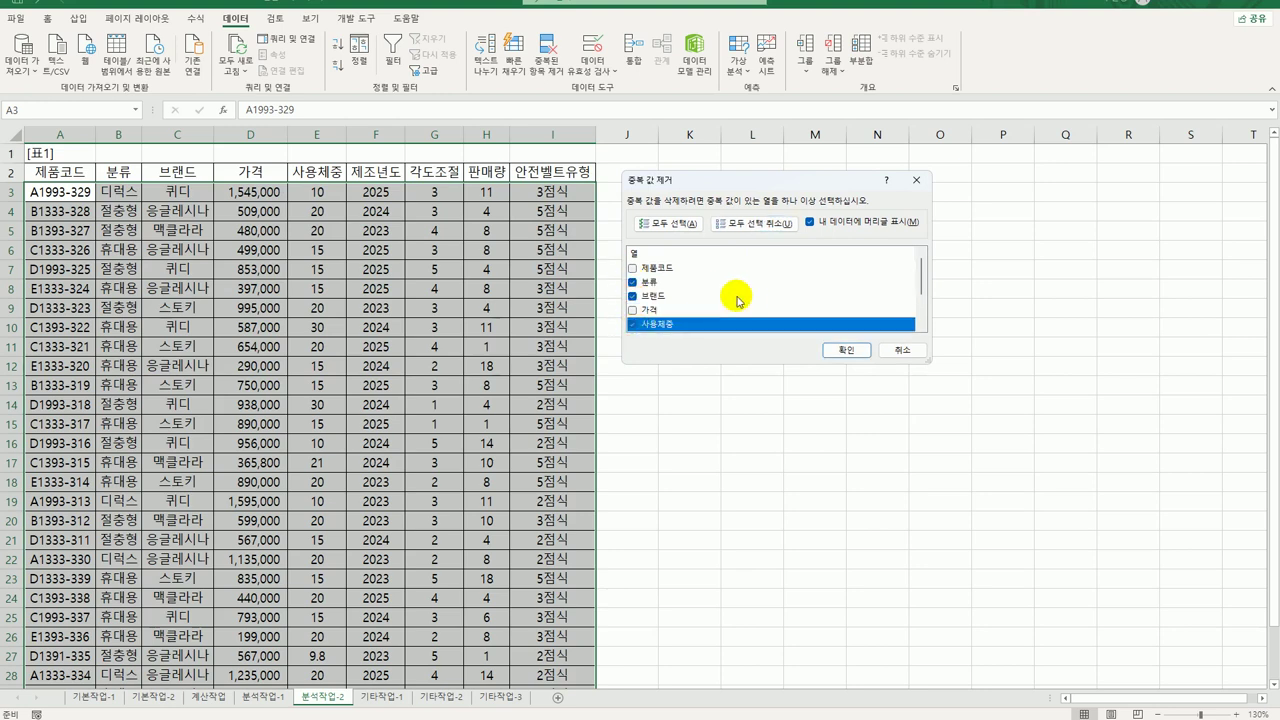
scroll(740, 298, down, 2)
click(632, 282)
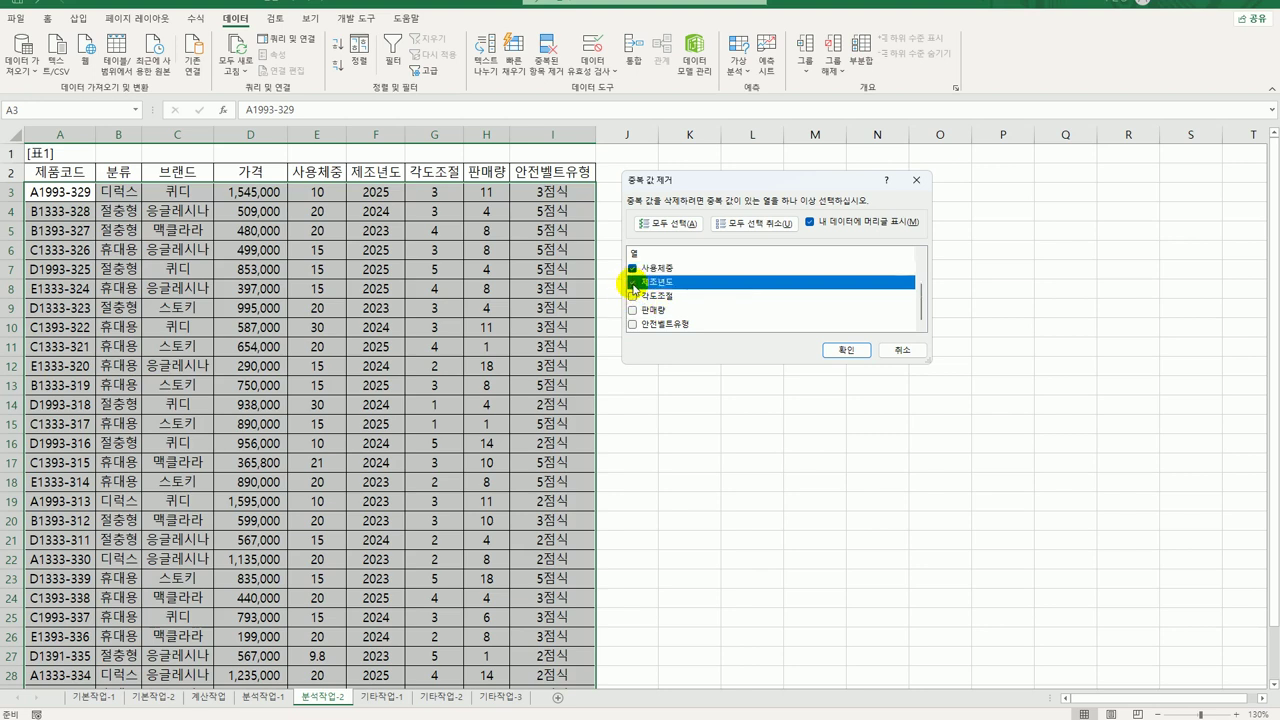
scroll(684, 291, up, 2)
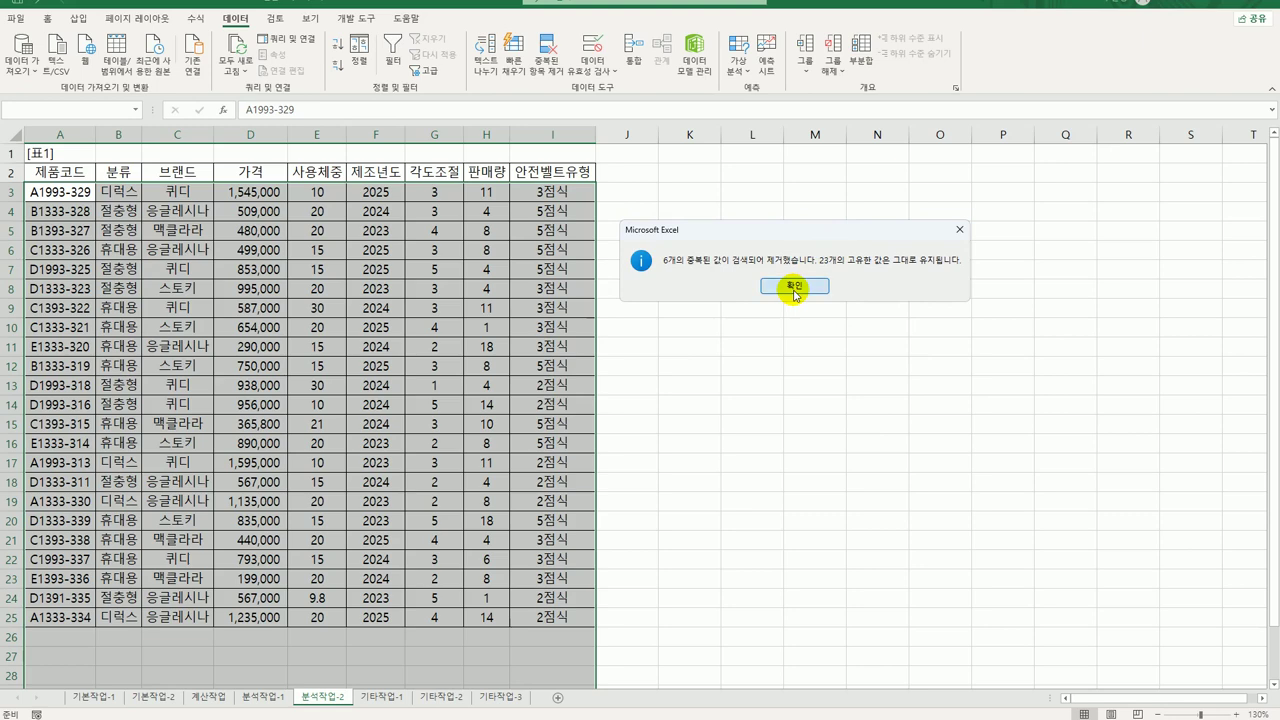
click(796, 287)
key(Down)
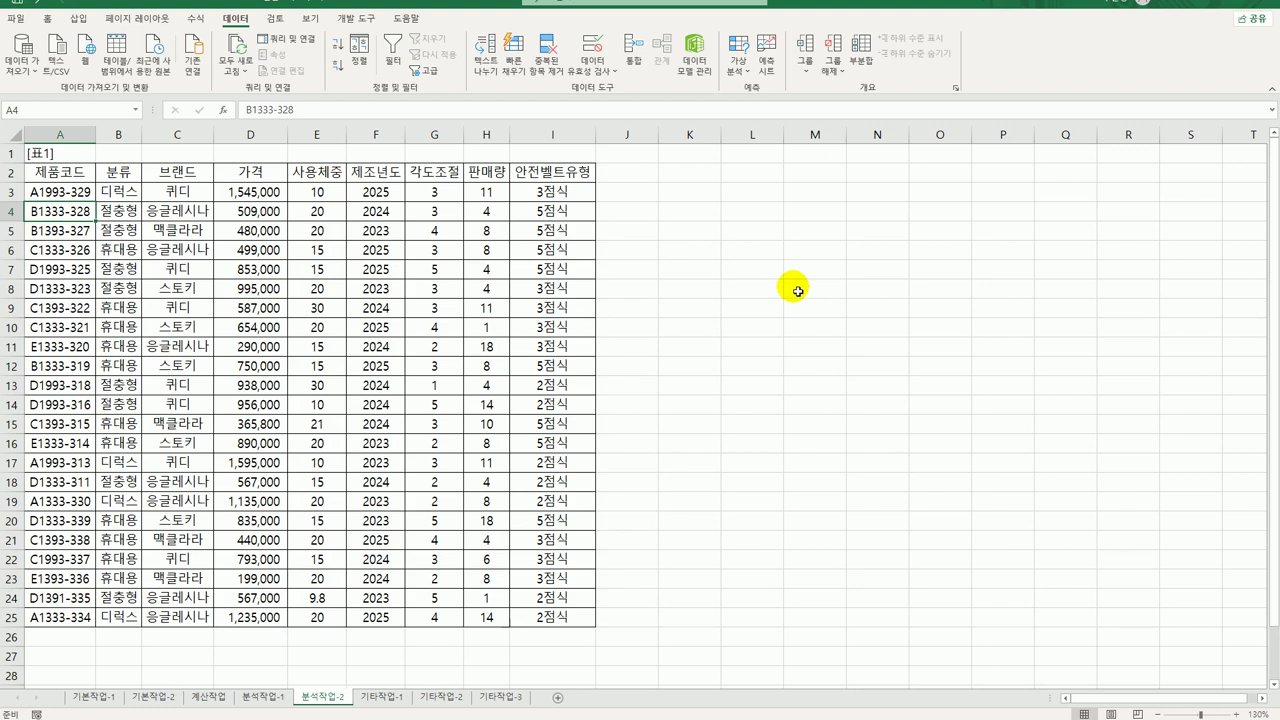
Highlight the 가격 values in D3:D25 greater than 1000000 with the 진한 노랑 텍스트가 있는 노랑 채우기 conditional format.
click(255, 195)
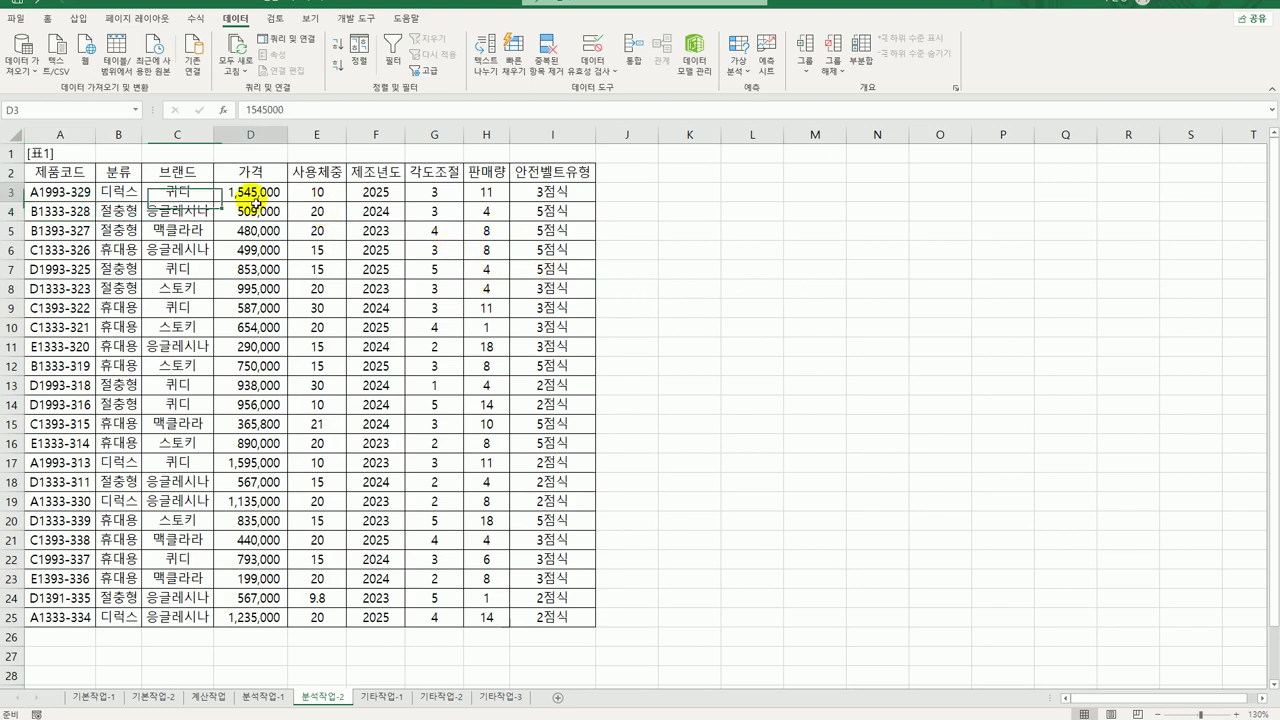
drag(255, 195, 243, 617)
click(47, 18)
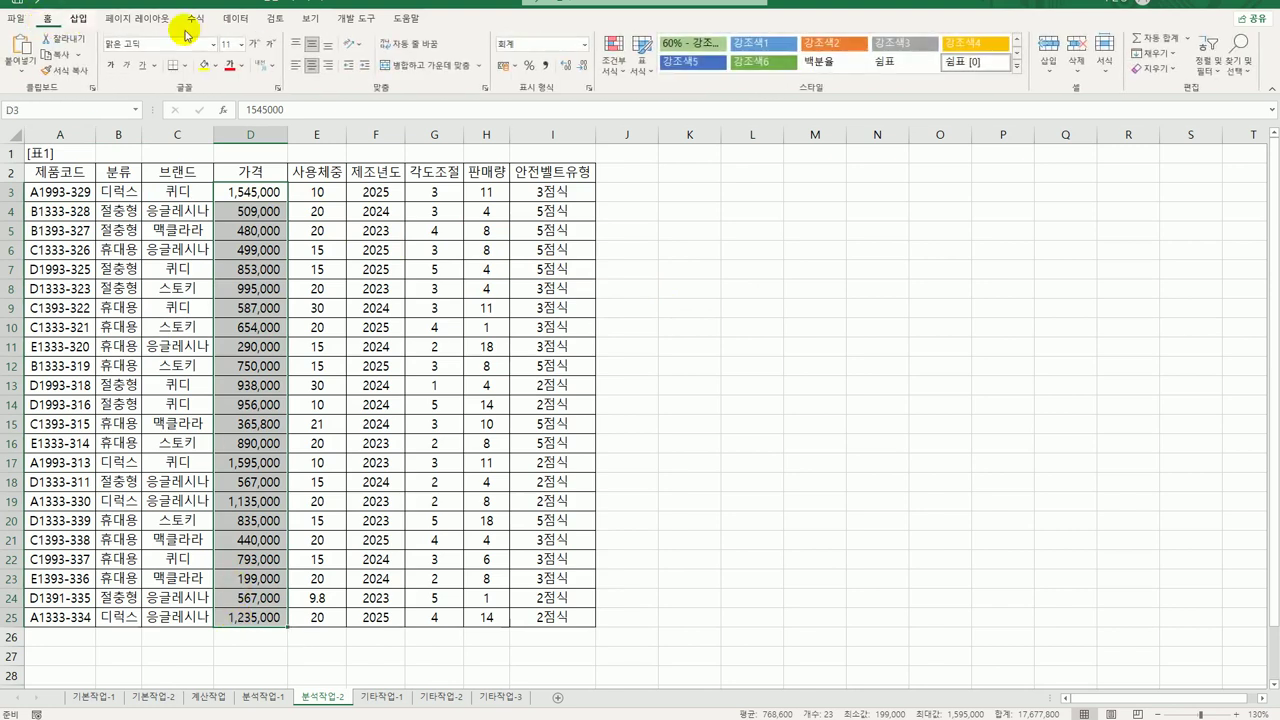
click(610, 70)
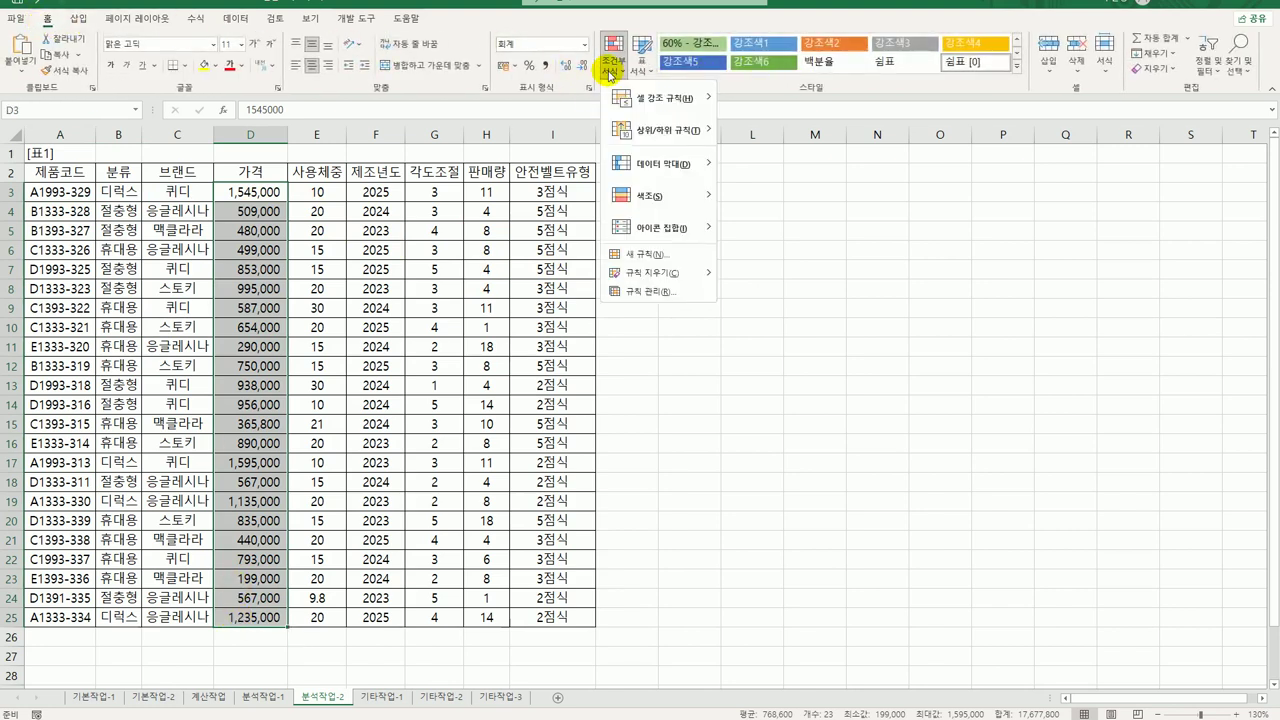
mouse_move(633, 101)
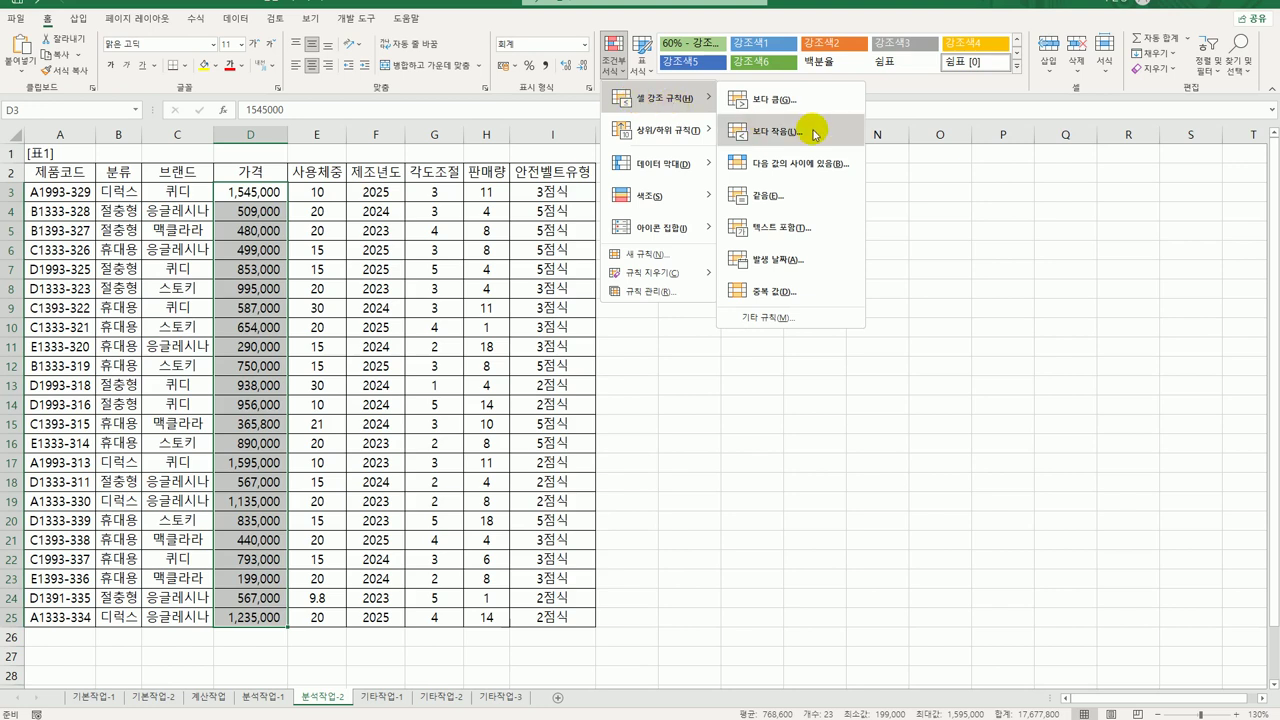
click(808, 100)
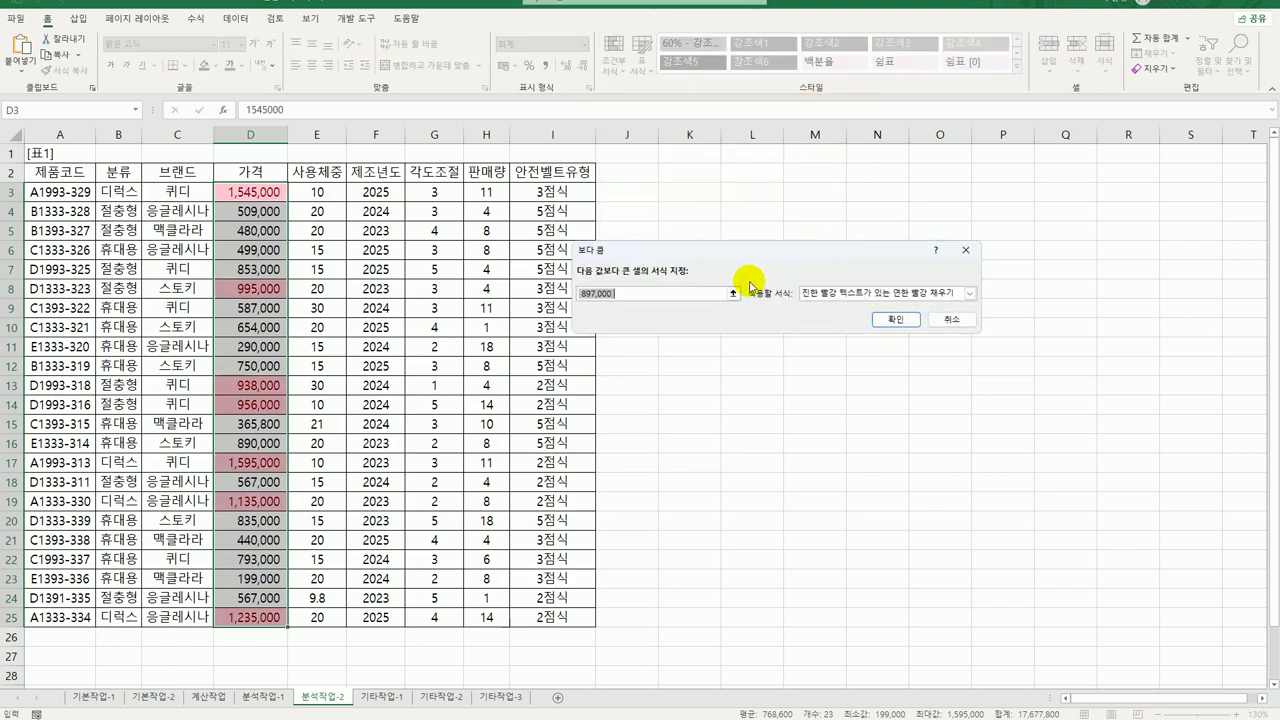
text(1)
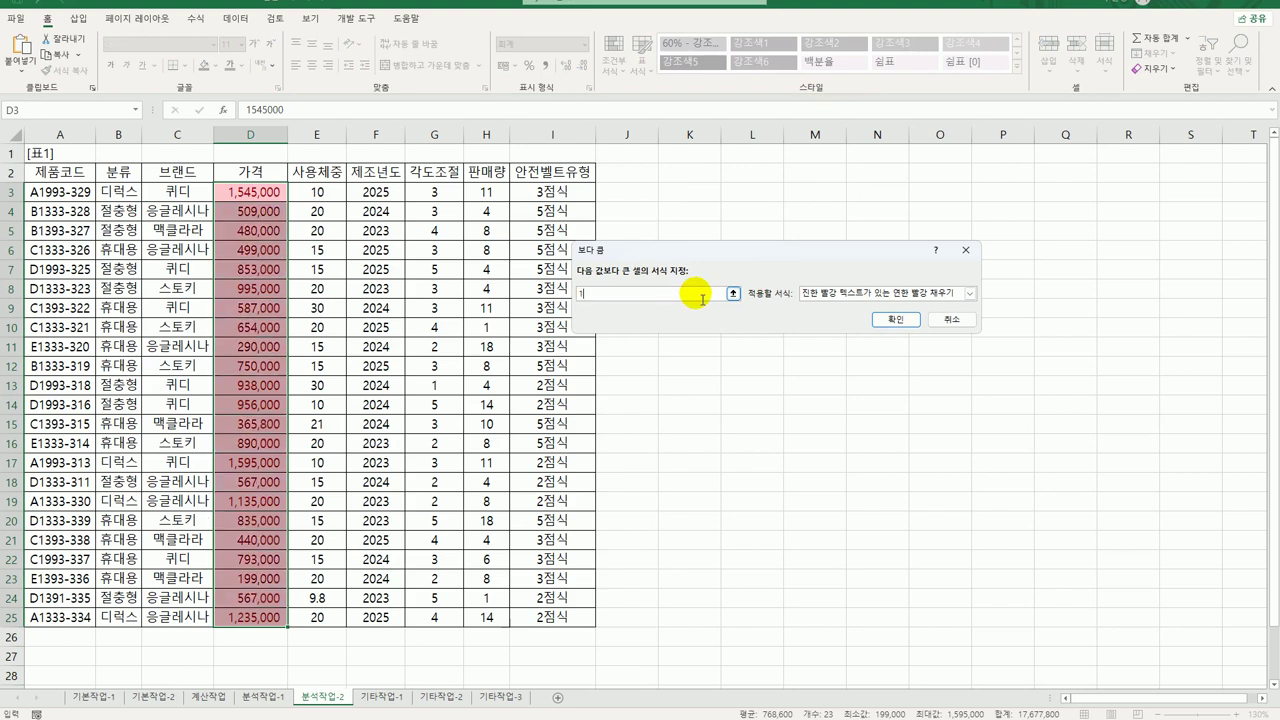
text(000000)
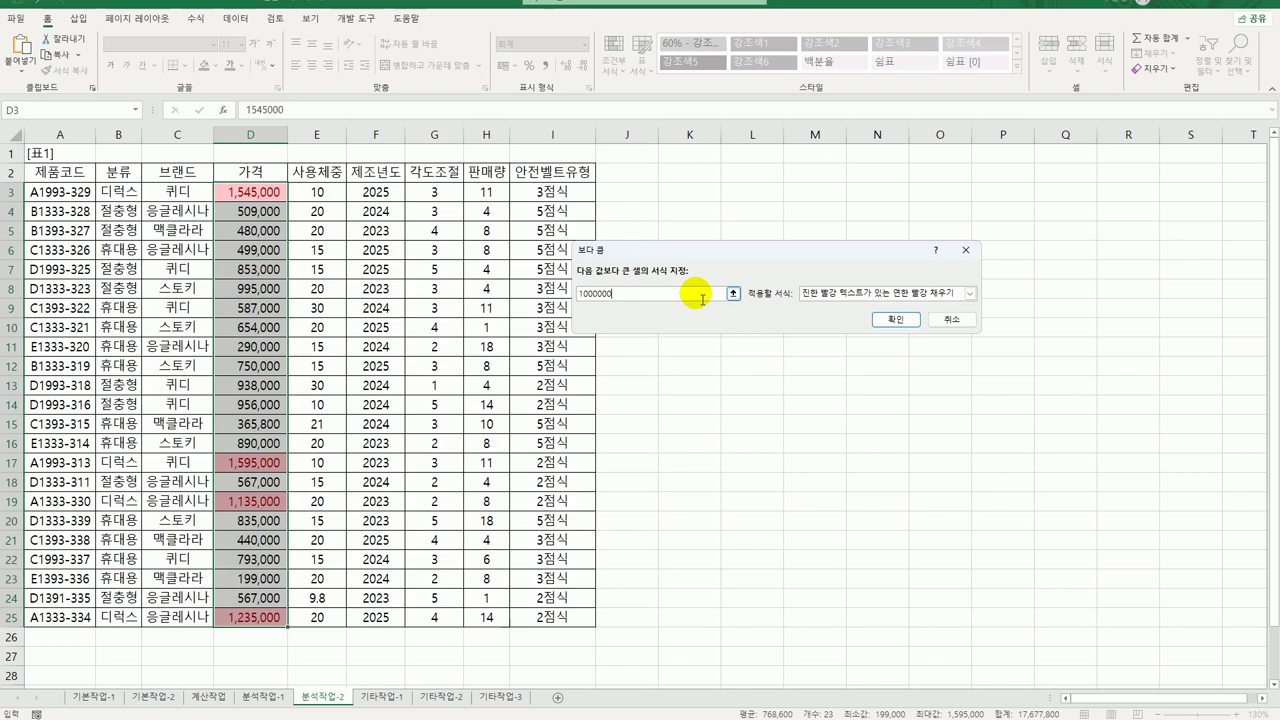
click(840, 293)
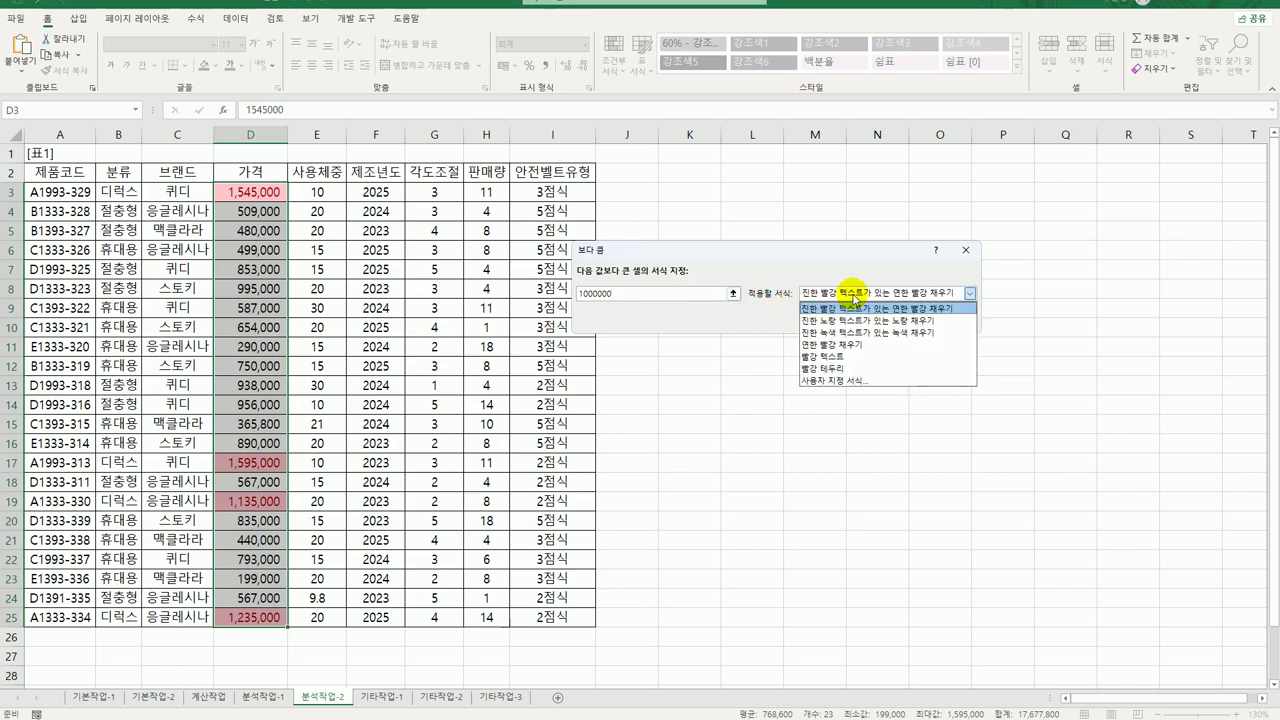
click(847, 321)
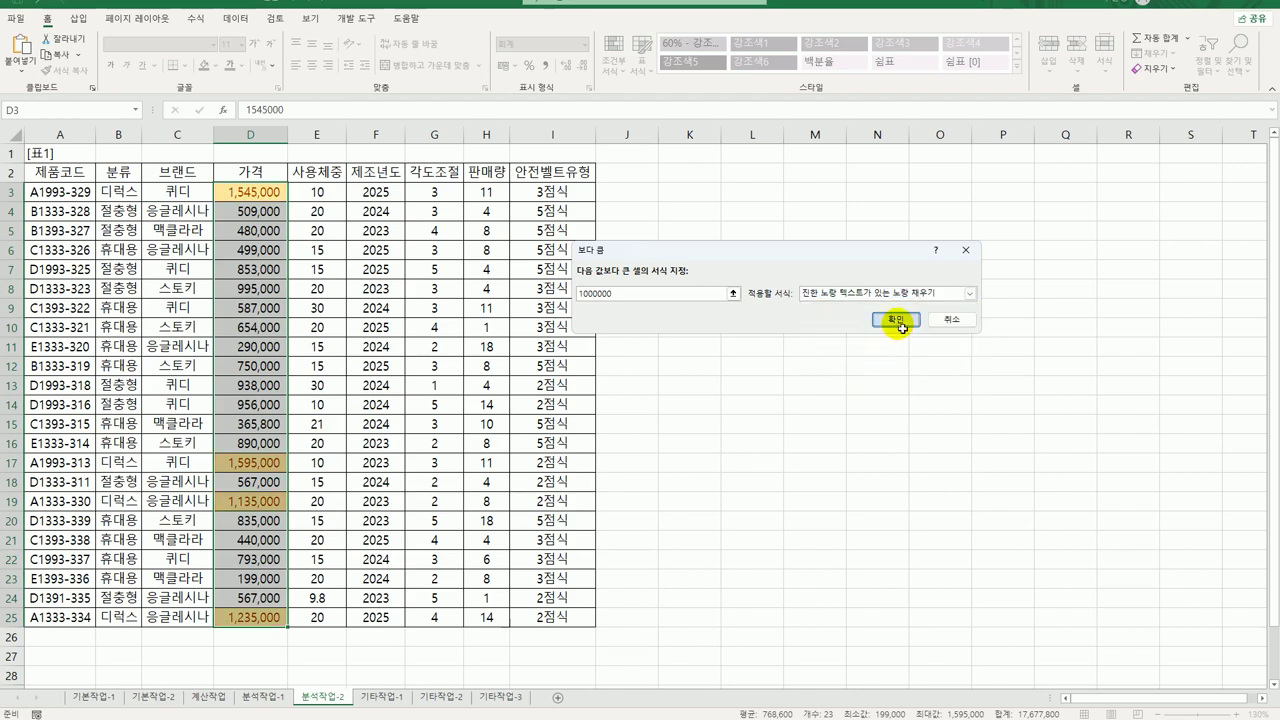
click(900, 324)
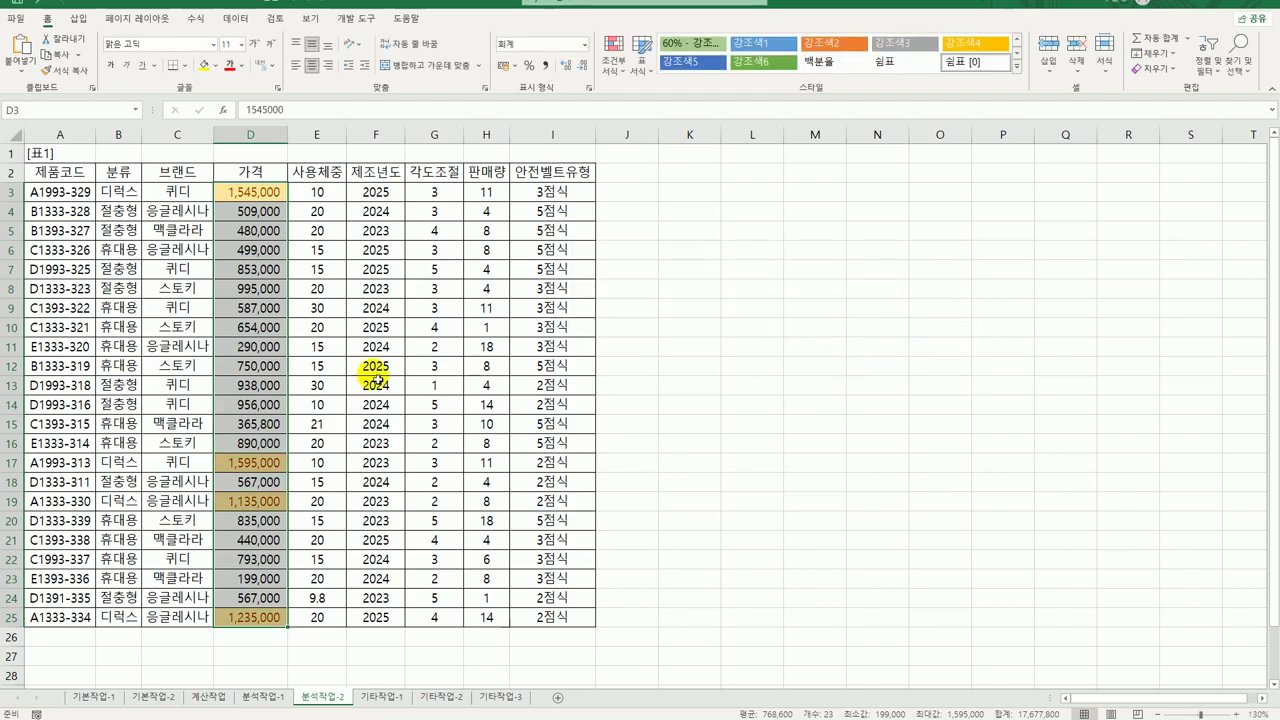
Turn on filtering for [표1] and filter the 가격 column by the yellow cell color.
click(246, 175)
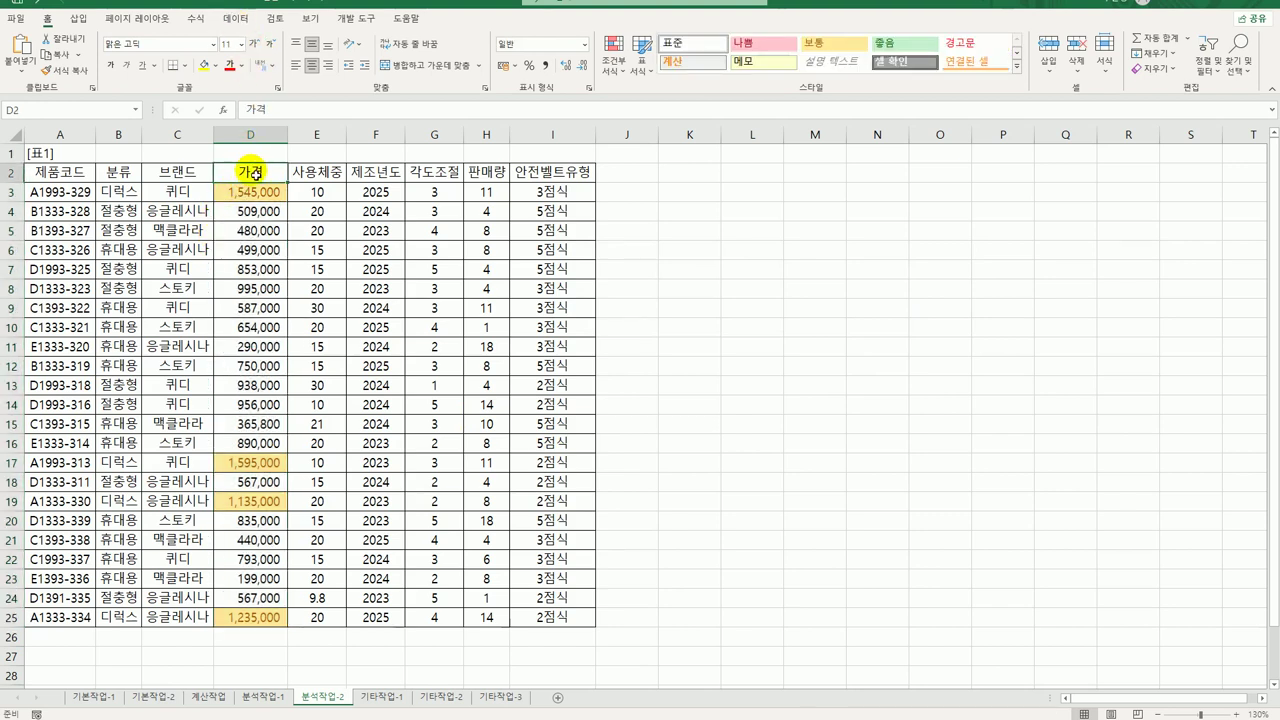
click(258, 193)
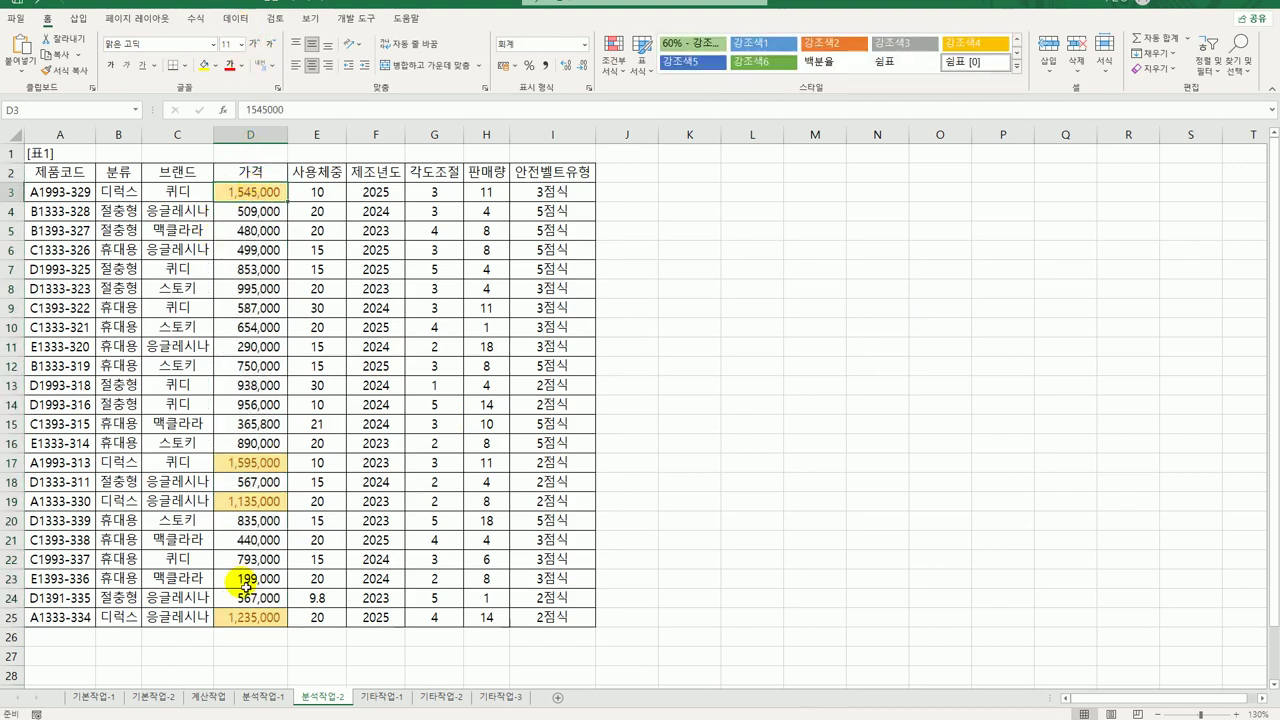
click(238, 20)
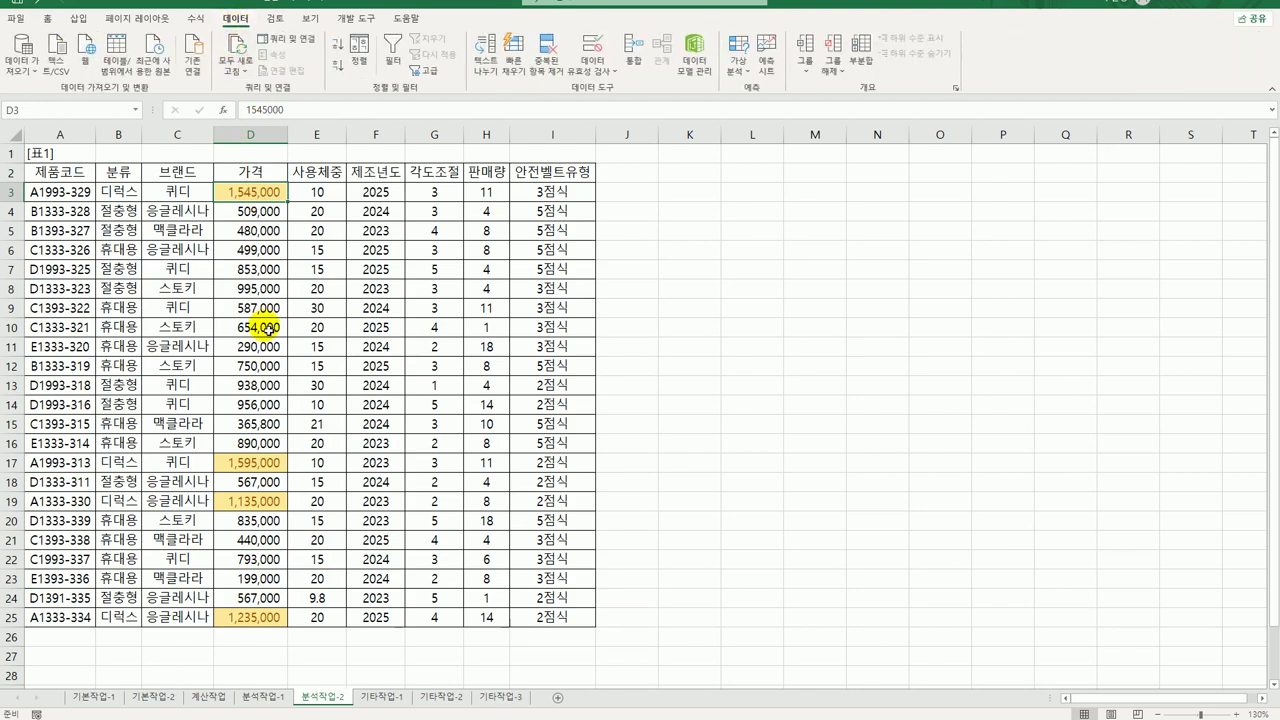
click(392, 50)
click(265, 180)
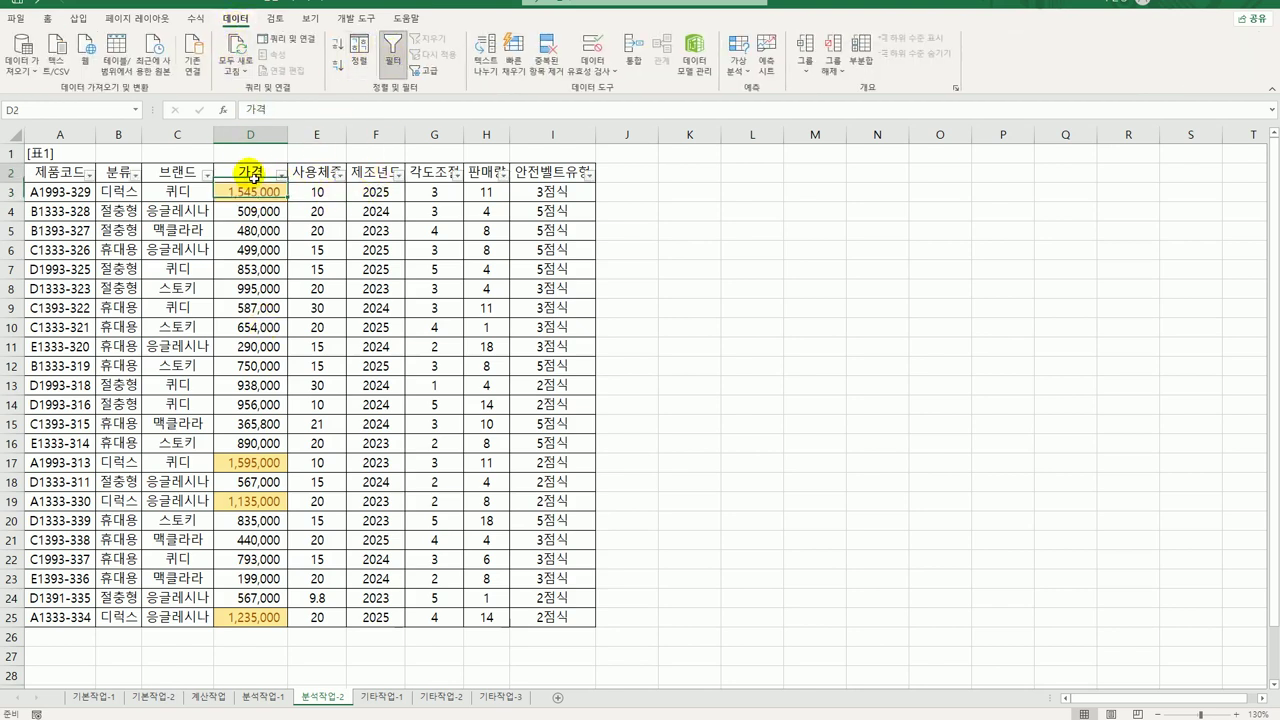
click(281, 178)
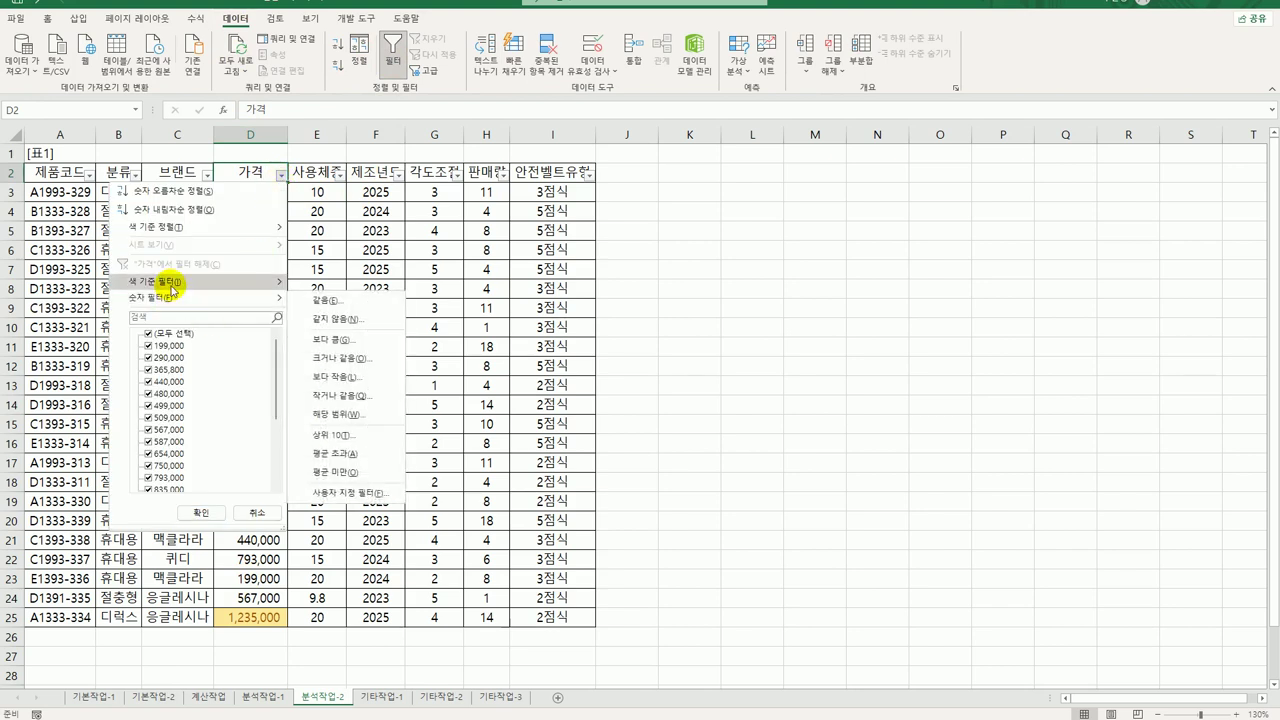
mouse_move(172, 286)
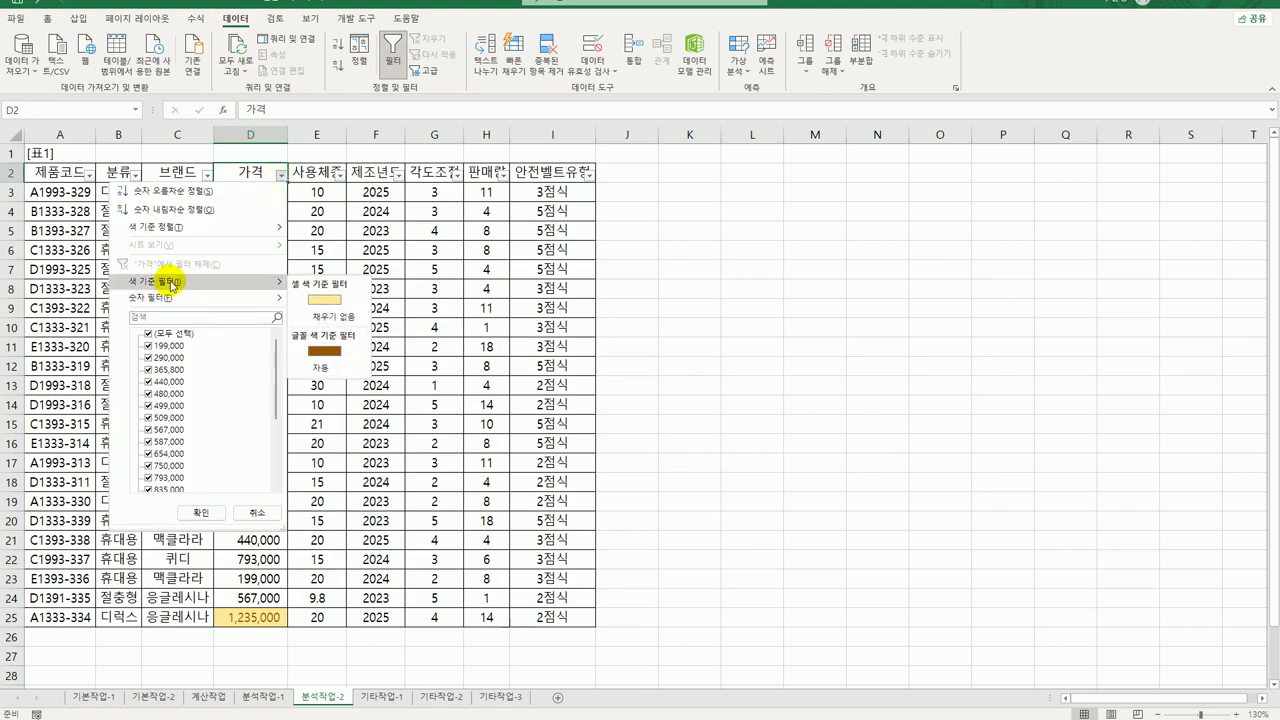
click(320, 303)
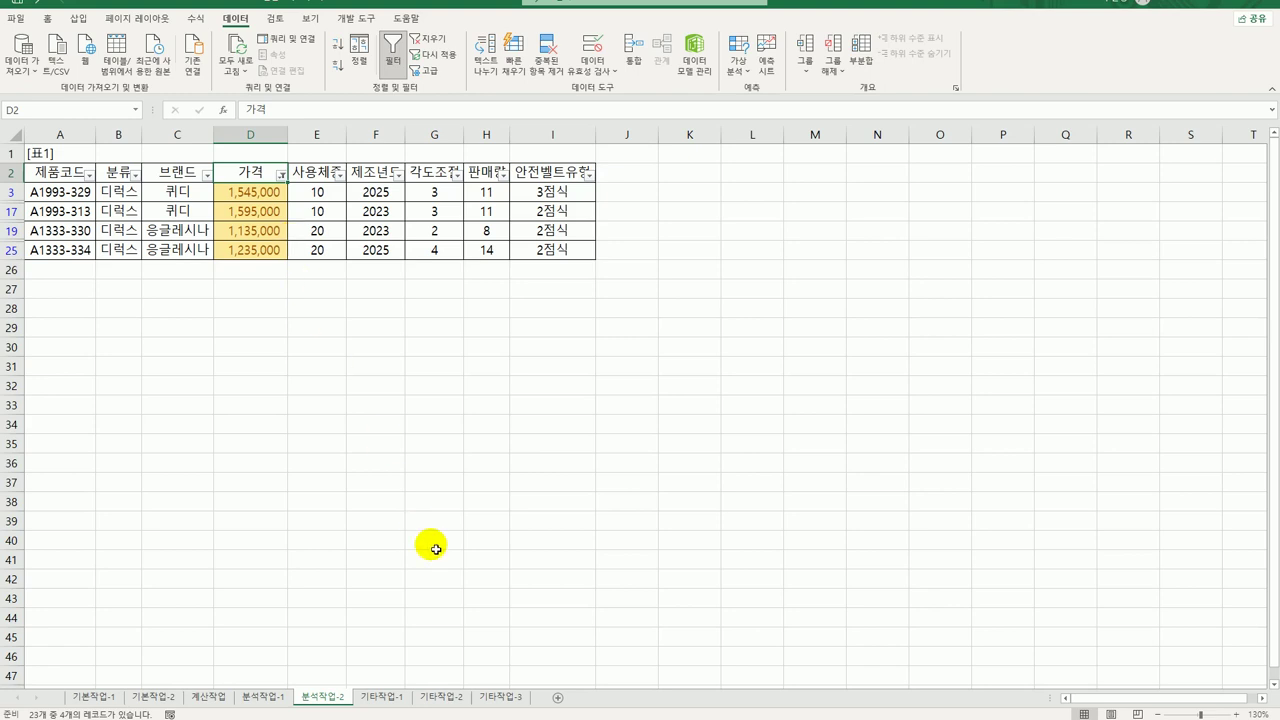
On sheet 기타작업-1, change the chart's 판매량 series to a line with markers (표식이 있는 꺾은선형) on the secondary axis.
click(396, 695)
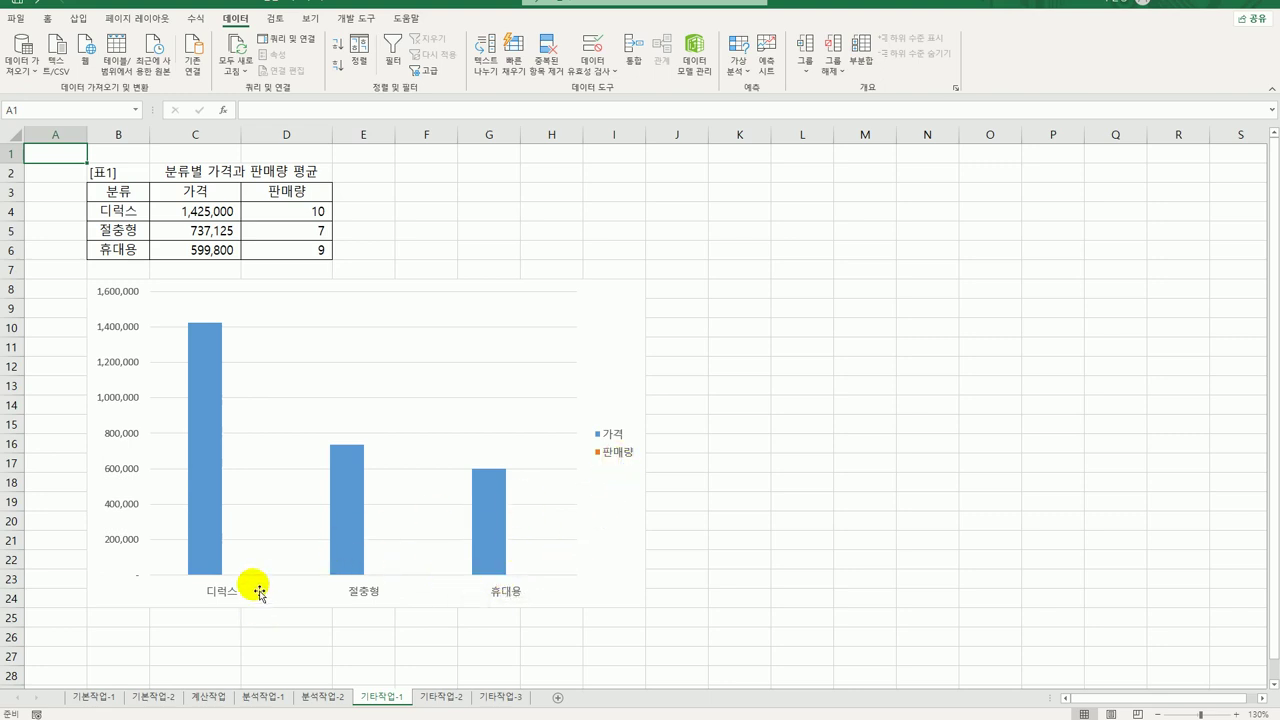
click(205, 358)
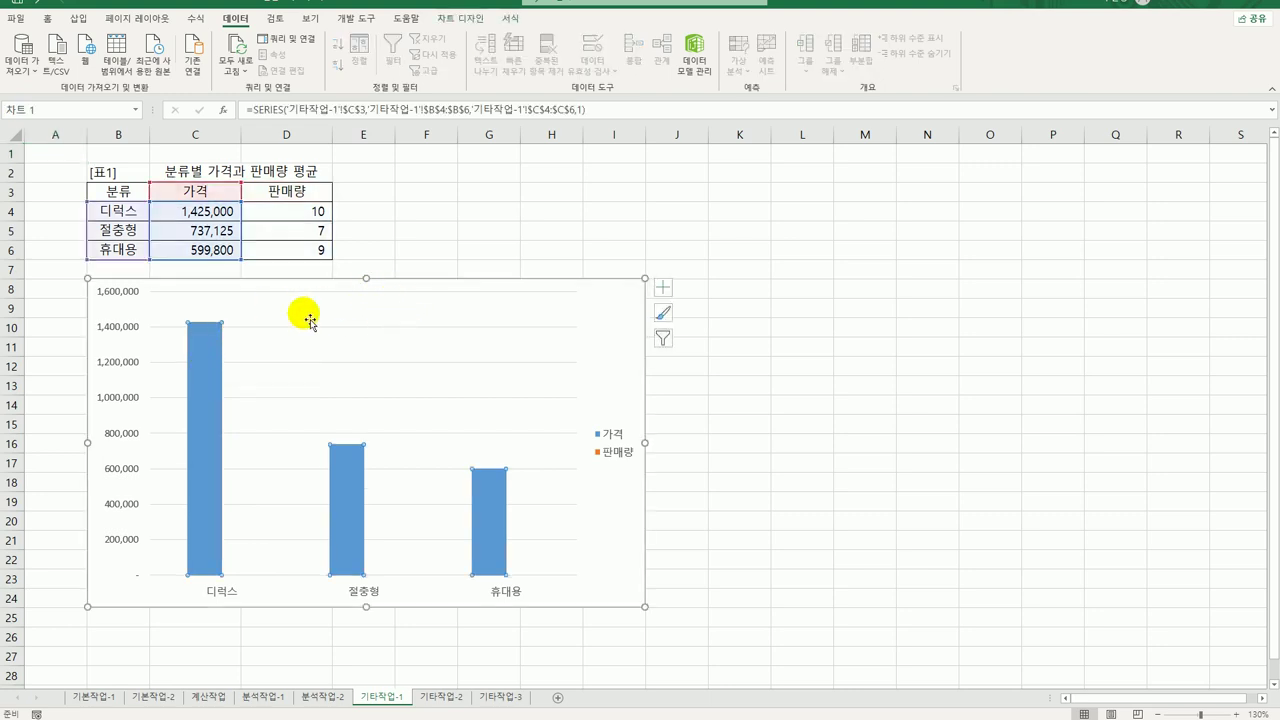
right_click(205, 337)
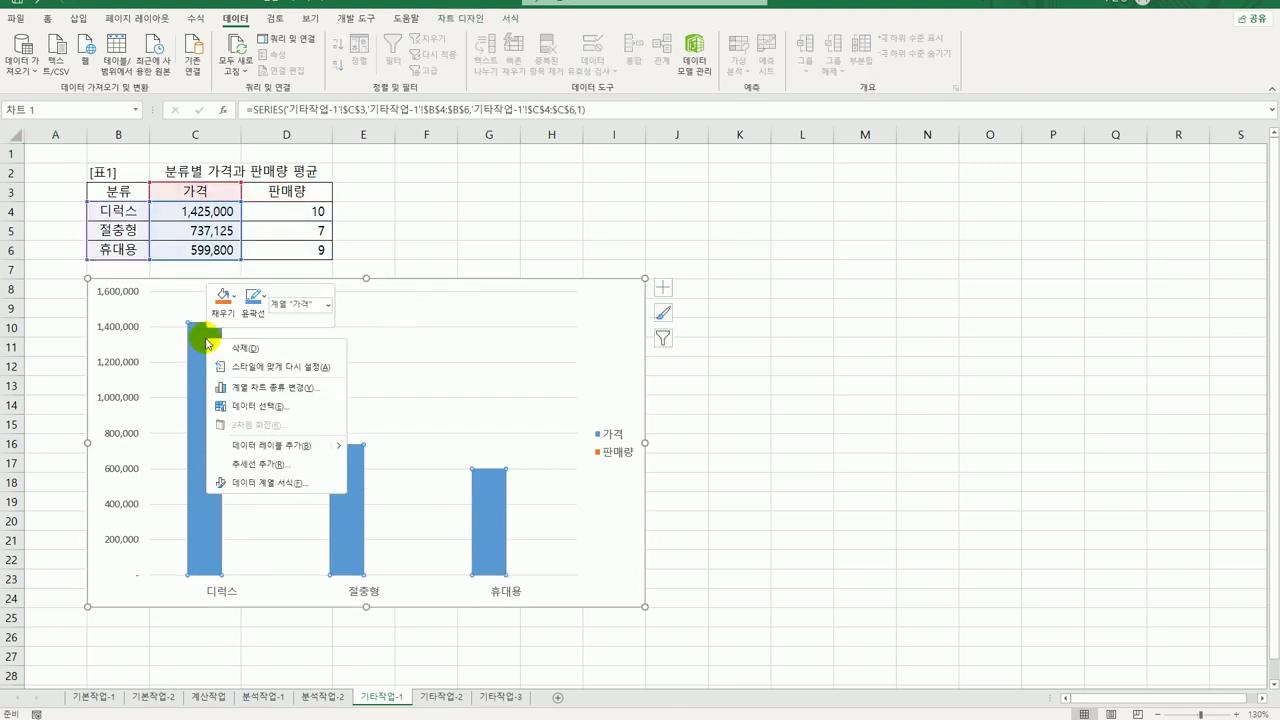
click(287, 396)
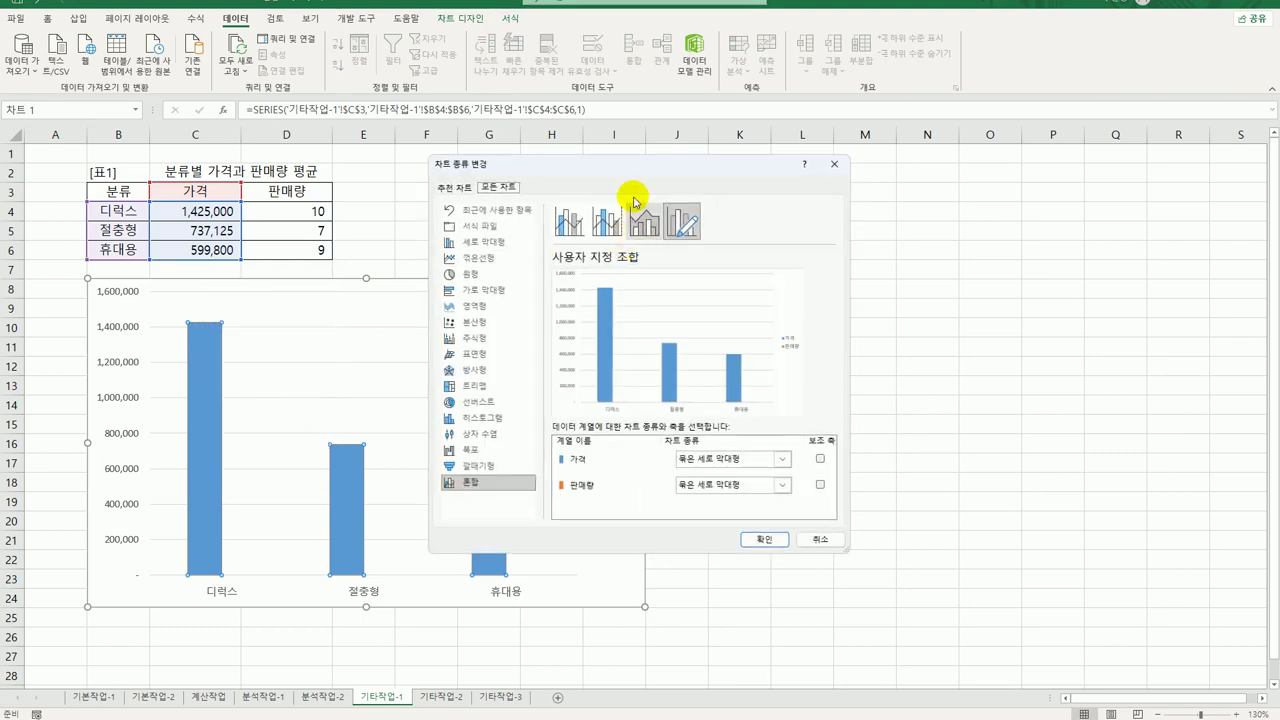
drag(643, 166, 912, 170)
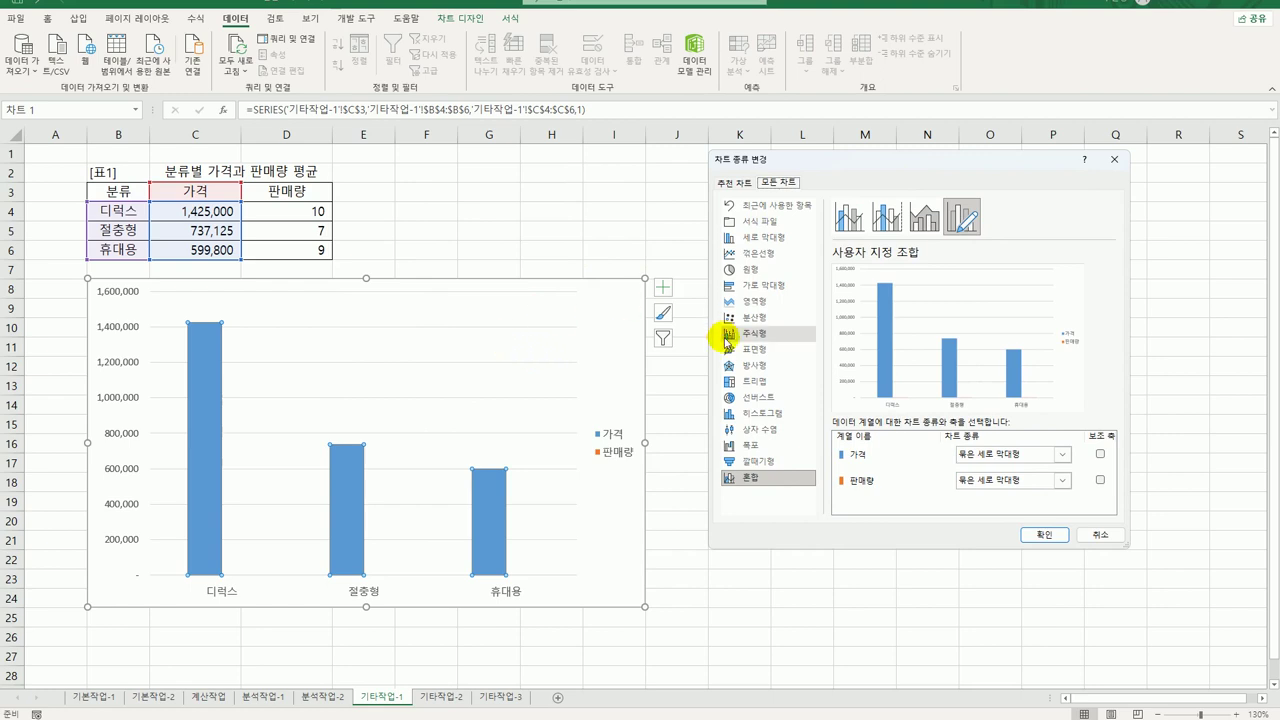
click(757, 486)
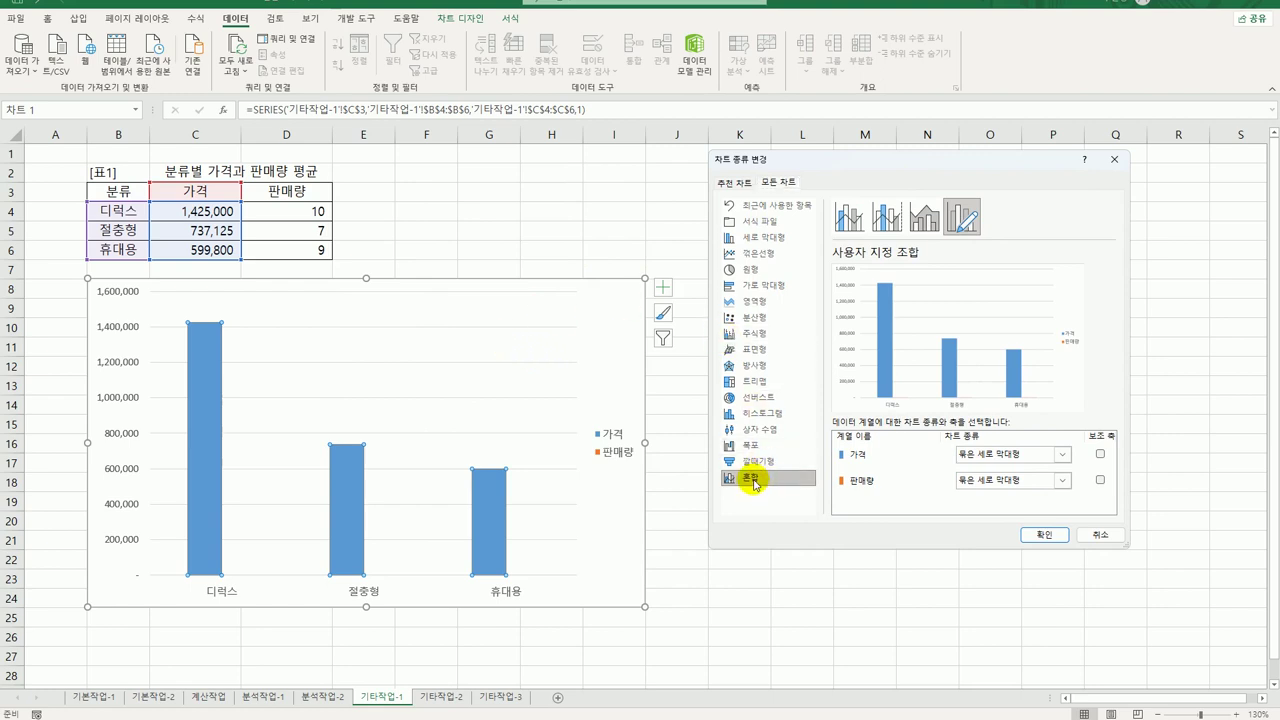
click(1015, 480)
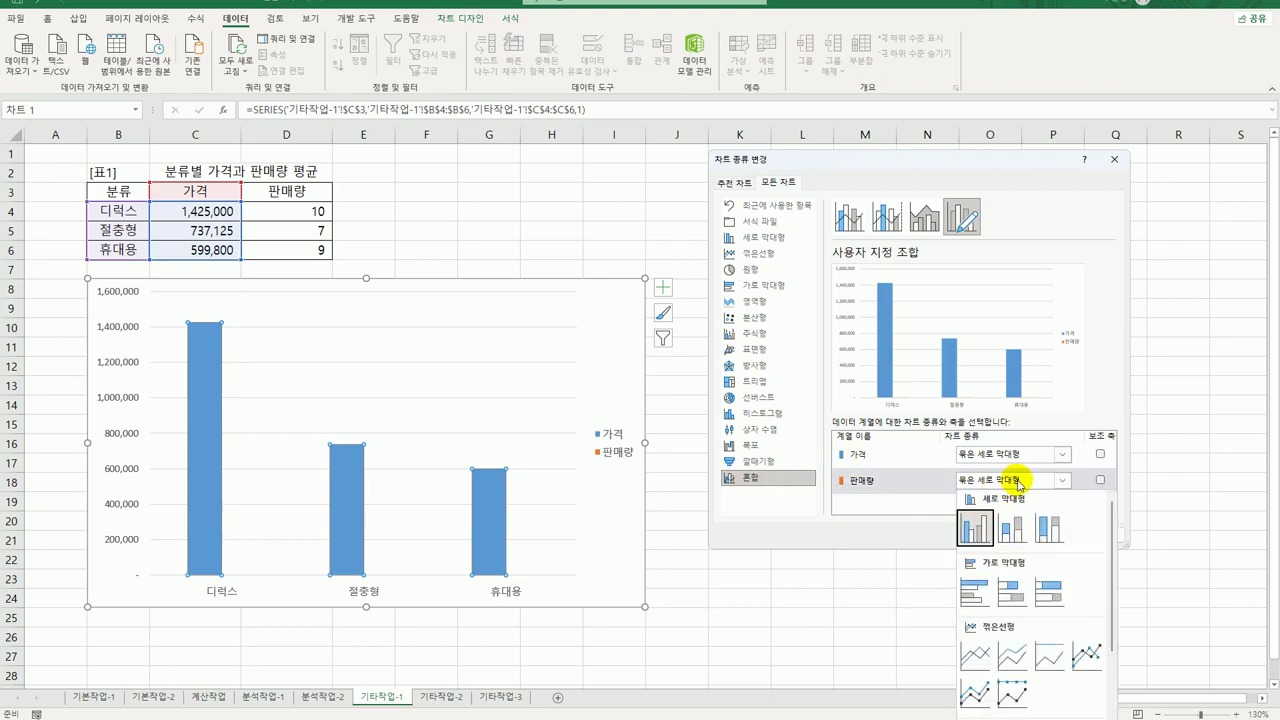
click(1097, 652)
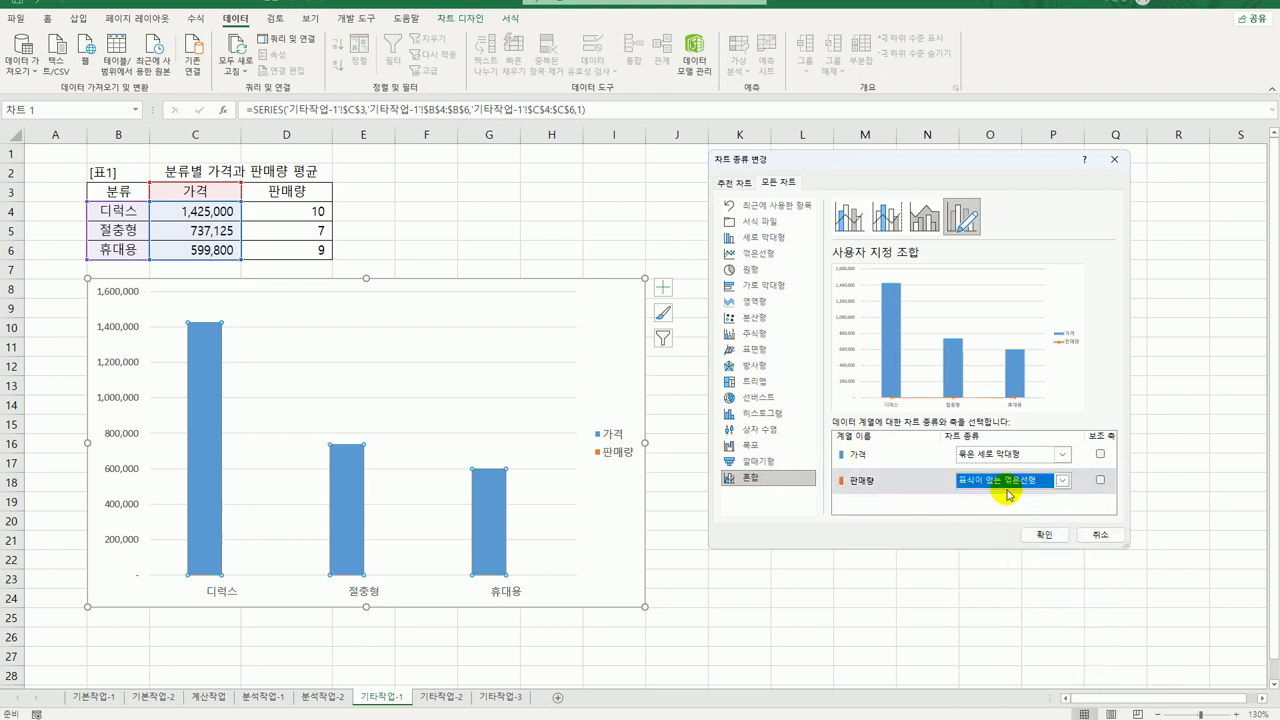
click(1100, 481)
click(1100, 481)
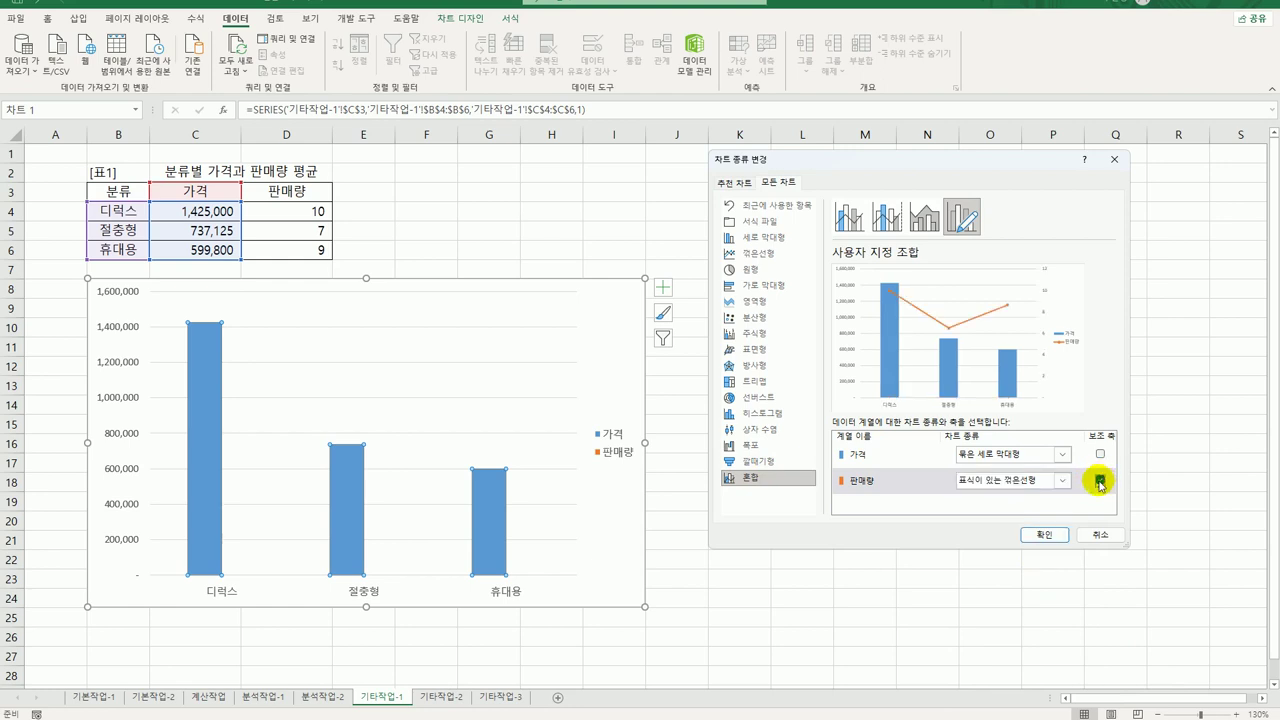
click(1043, 536)
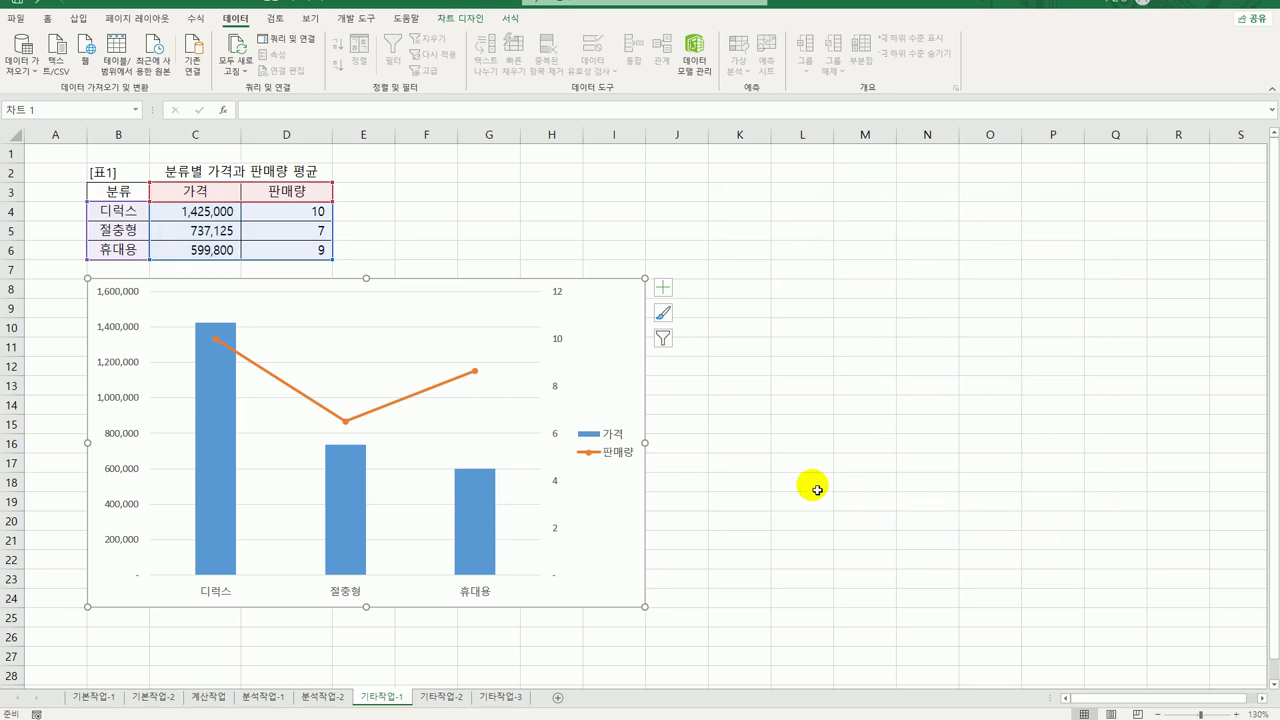
Add a chart title and link it to the heading 분류별 가격과 판매량 평균 in C2:D2.
click(662, 287)
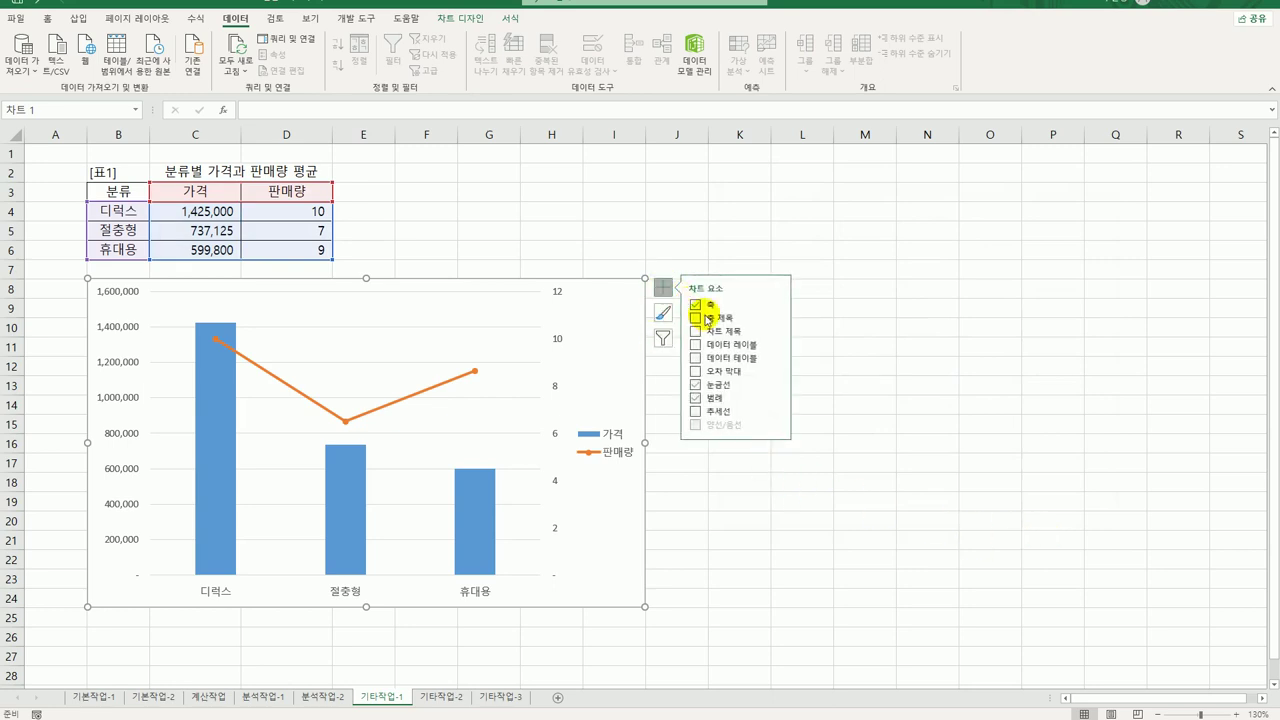
click(716, 334)
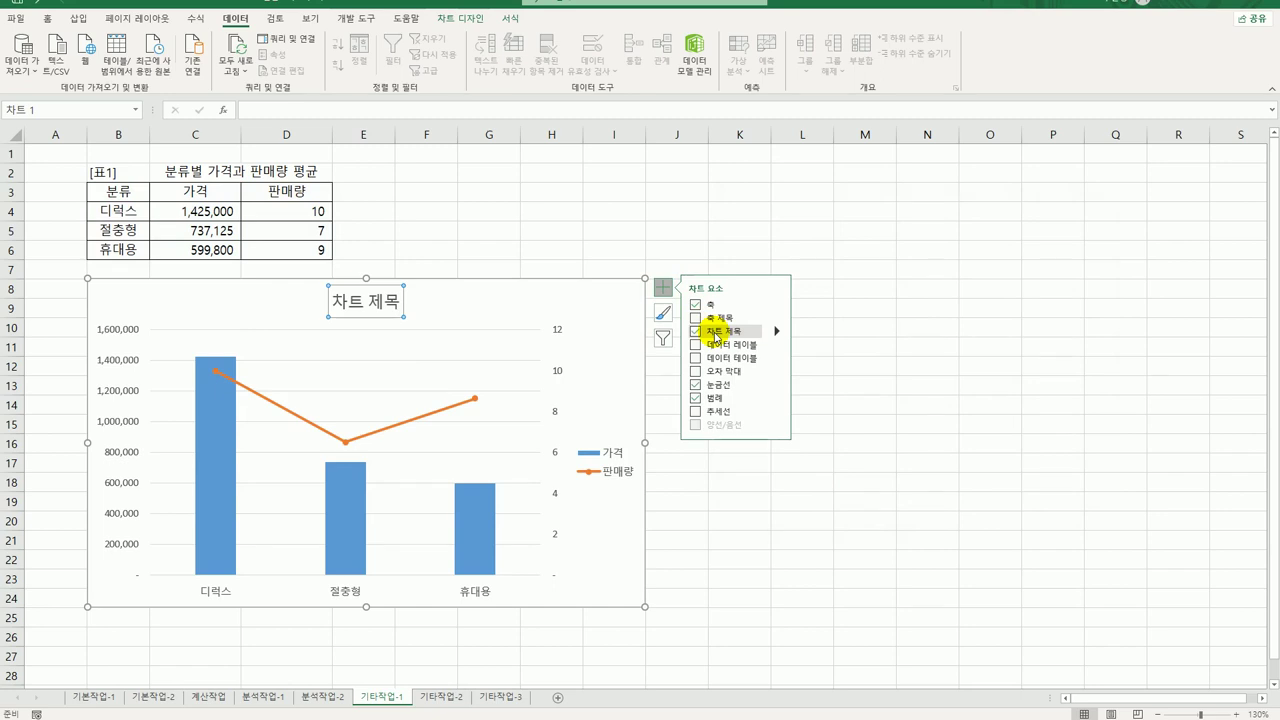
click(278, 113)
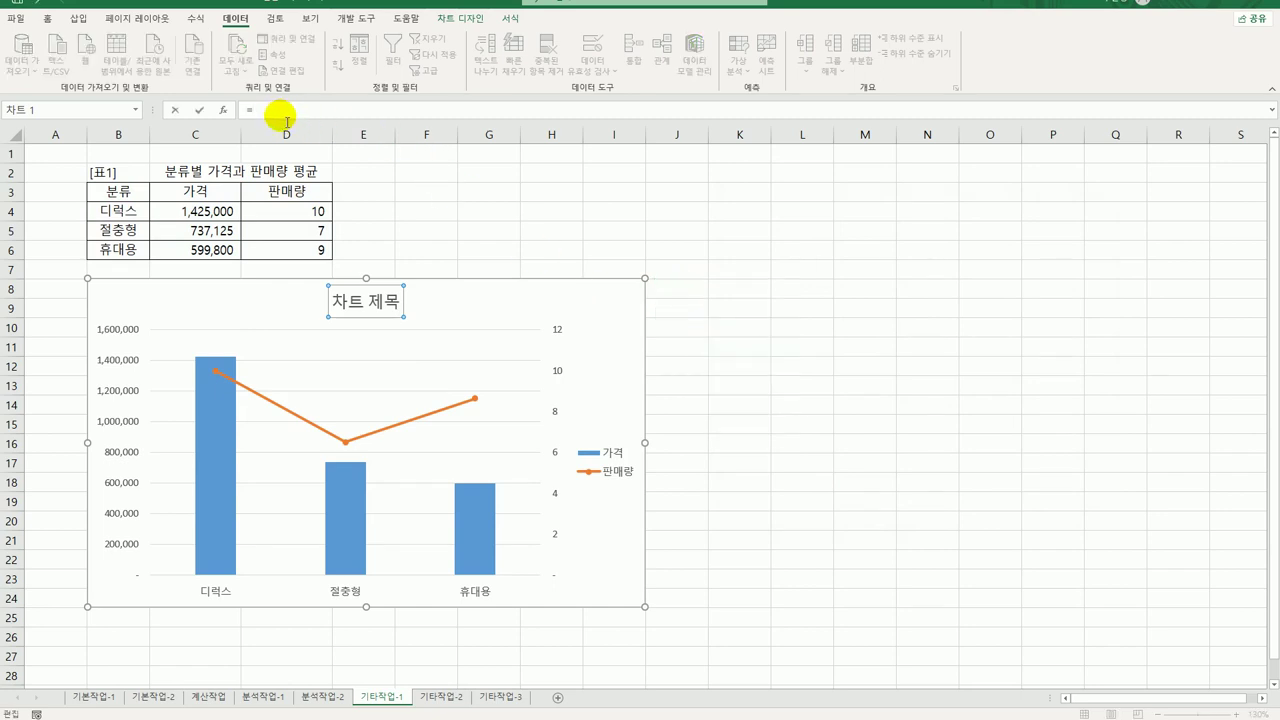
text(=)
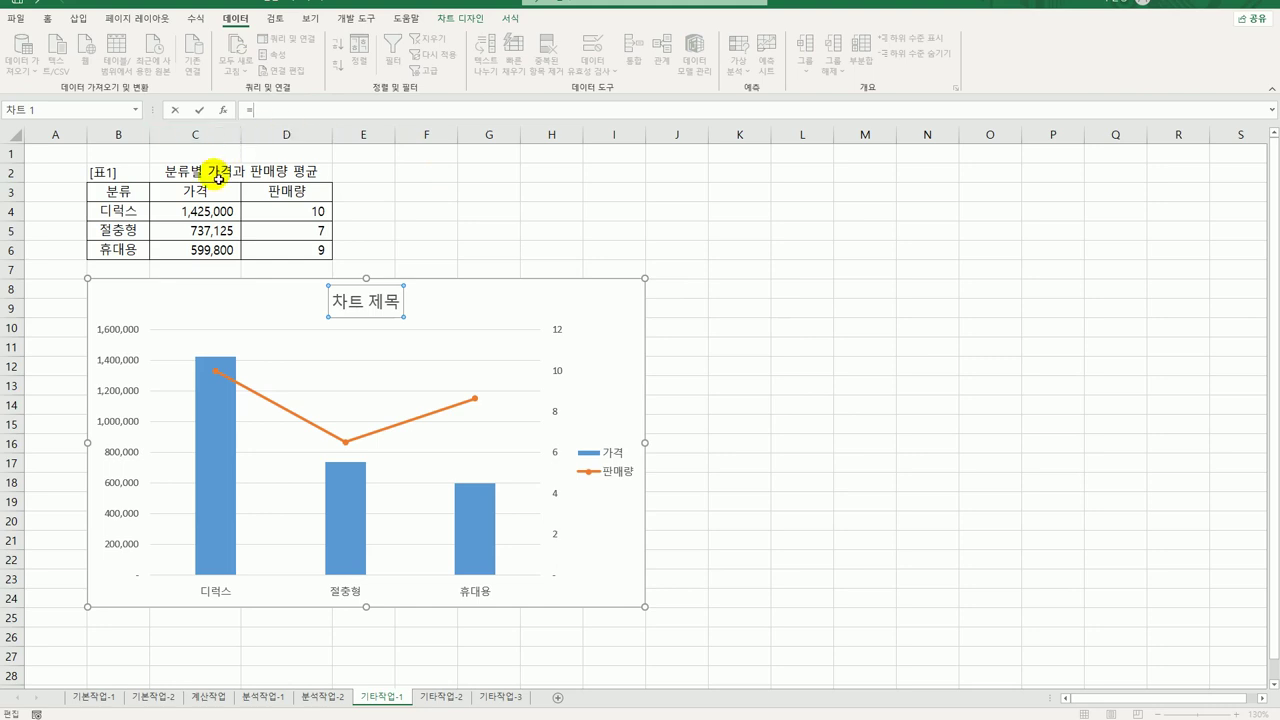
click(218, 178)
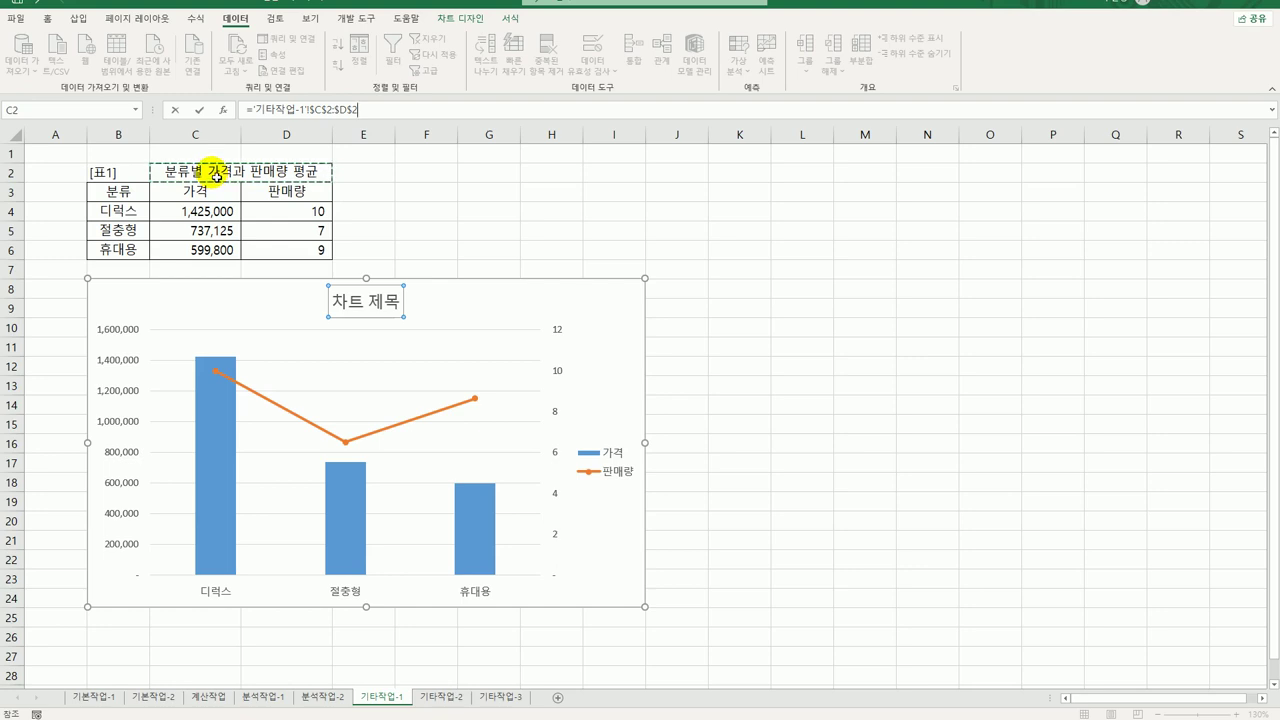
key(Return)
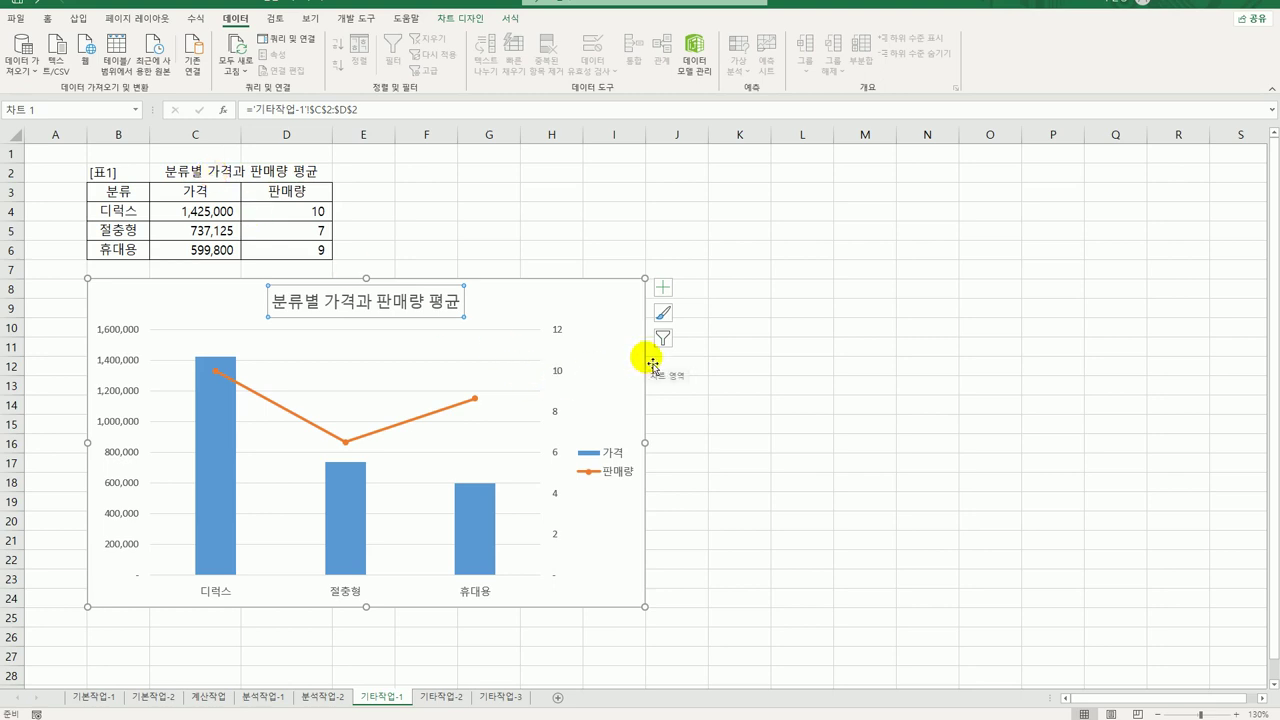
Add axis titles to the chart's primary vertical (기본 세로) and secondary vertical (보조 세로) axes.
click(664, 290)
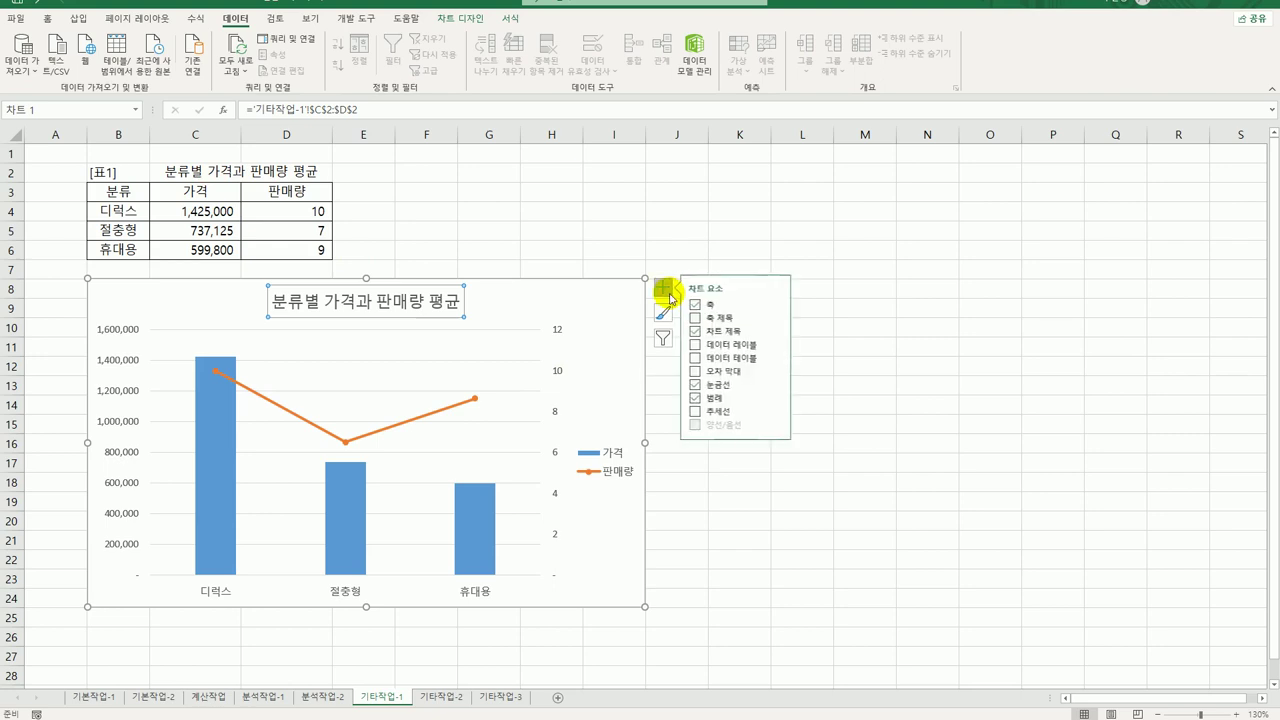
click(777, 318)
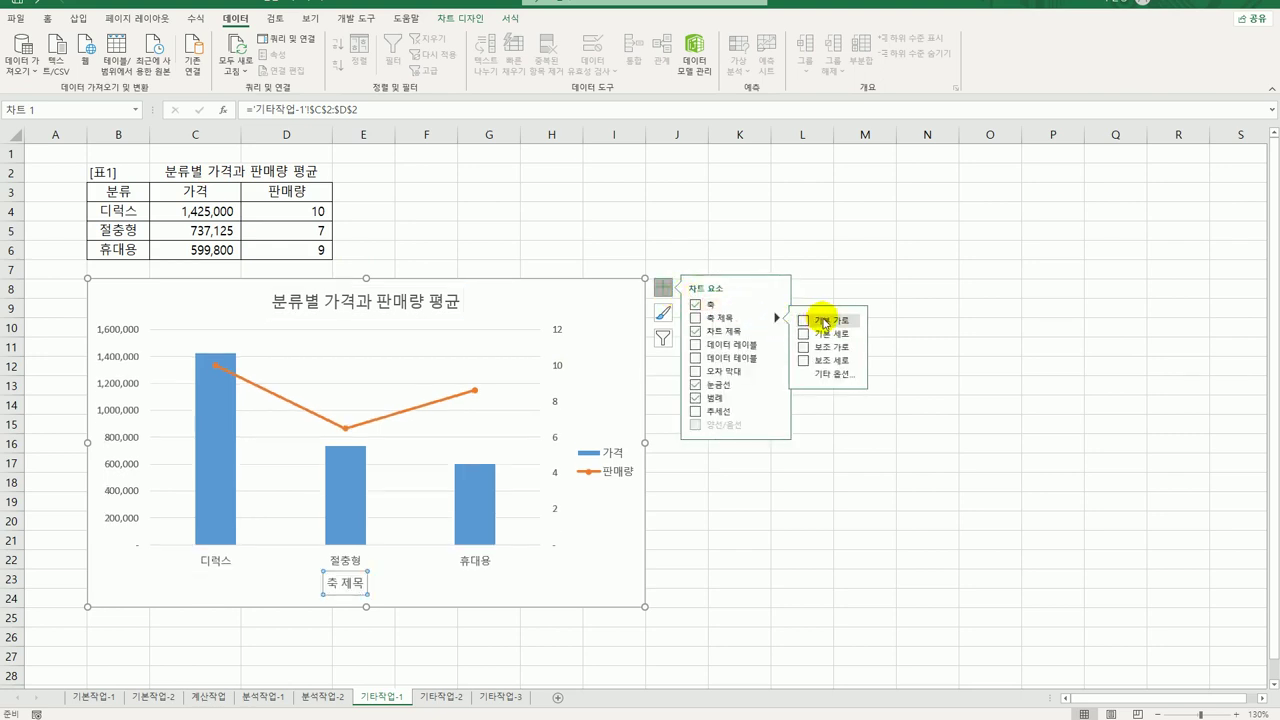
click(828, 334)
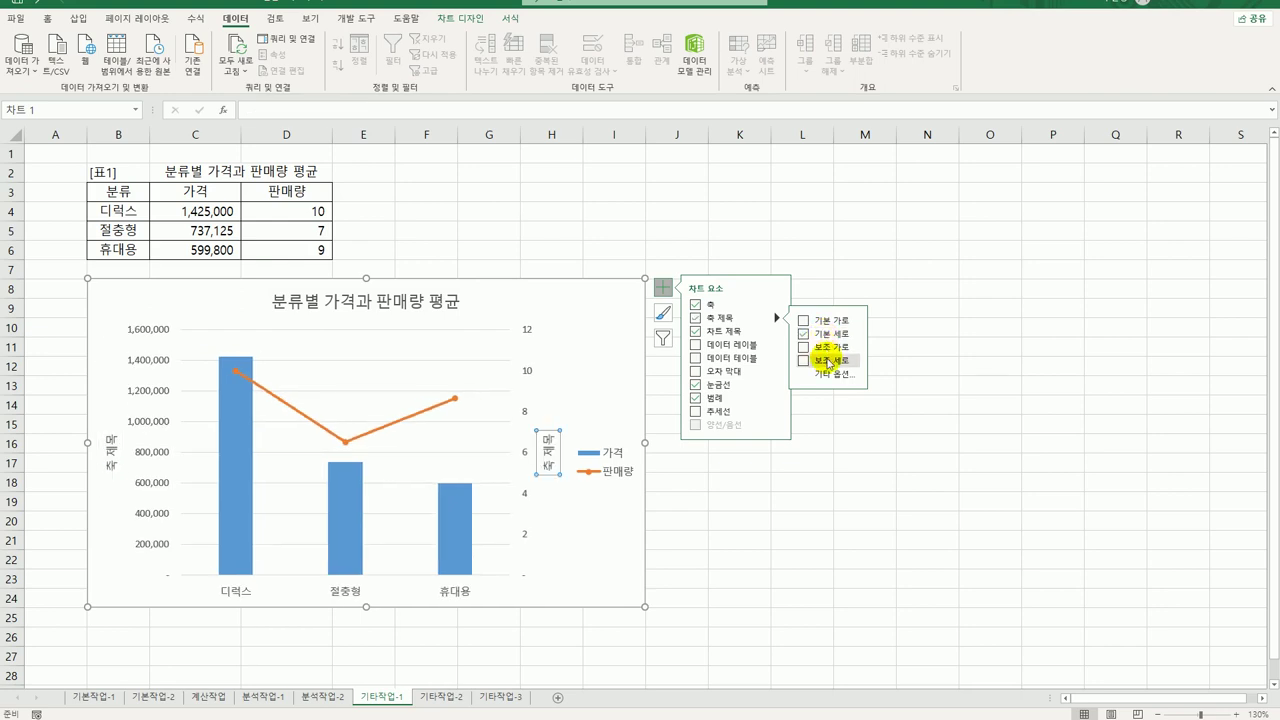
click(828, 361)
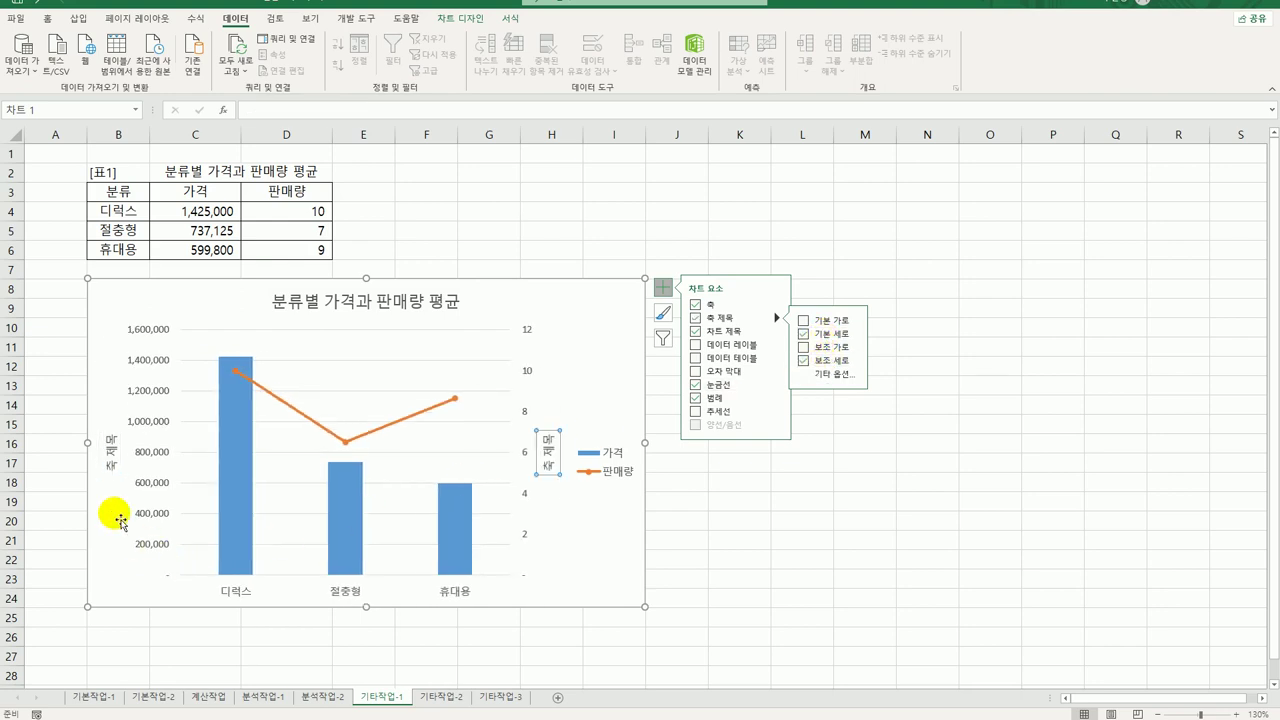
Set the primary vertical axis title to 가격 and the secondary vertical axis title to 판매량.
click(109, 466)
drag(95, 443, 115, 482)
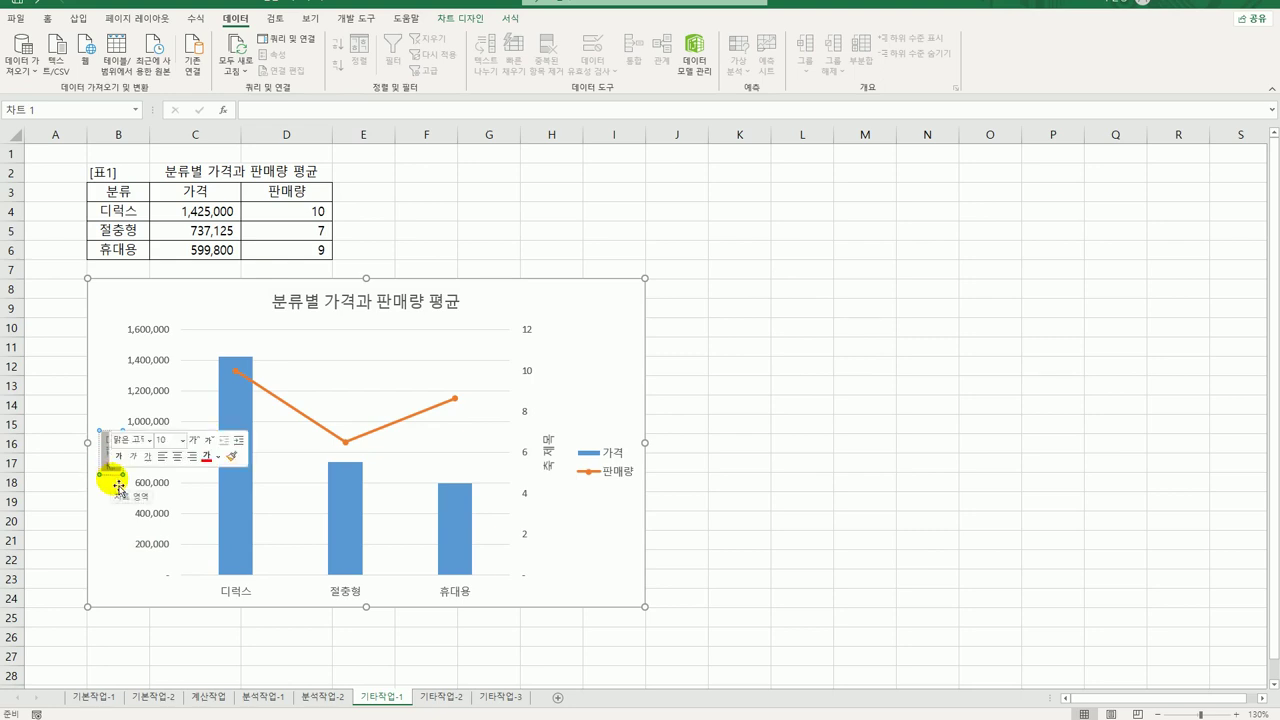
text(가격)
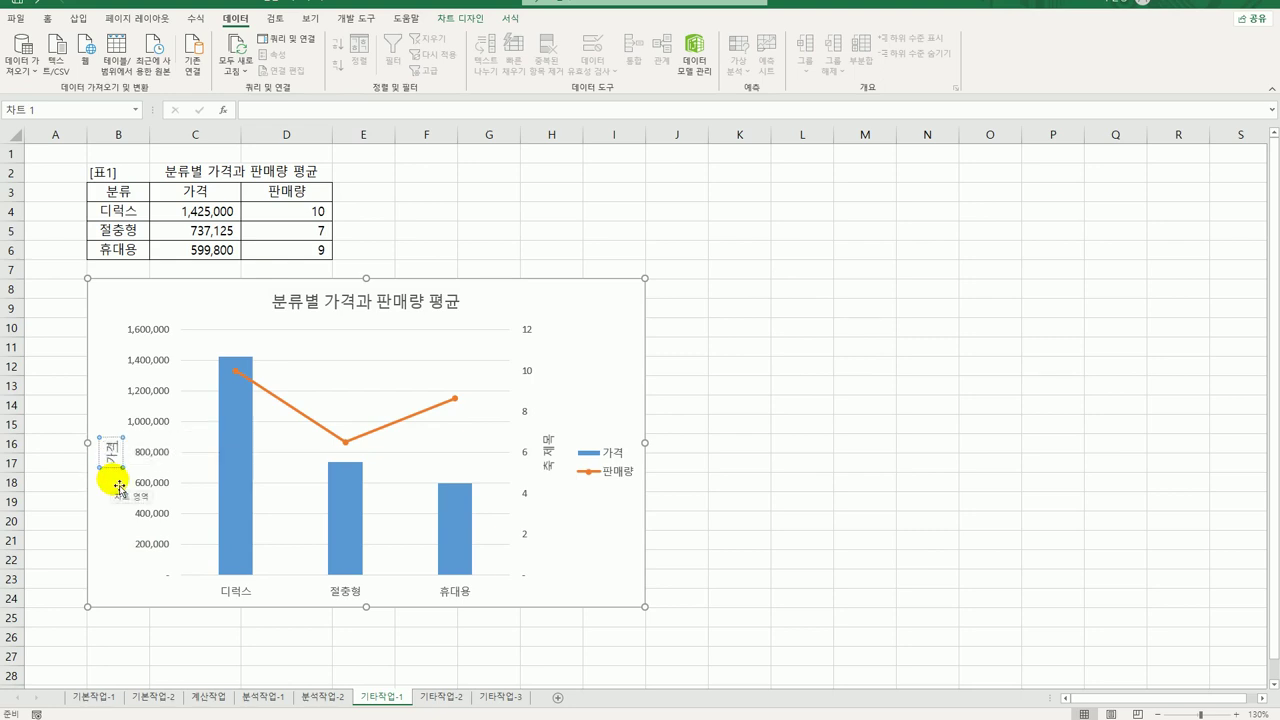
click(547, 445)
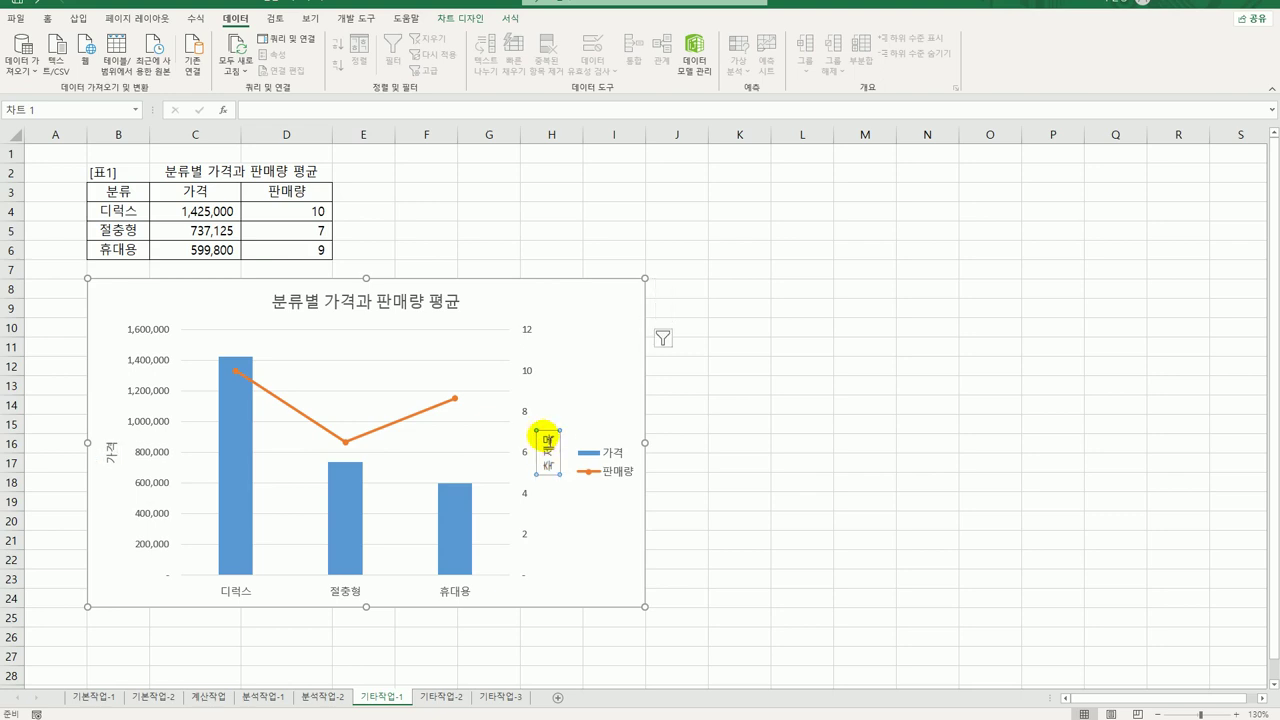
drag(547, 440, 551, 481)
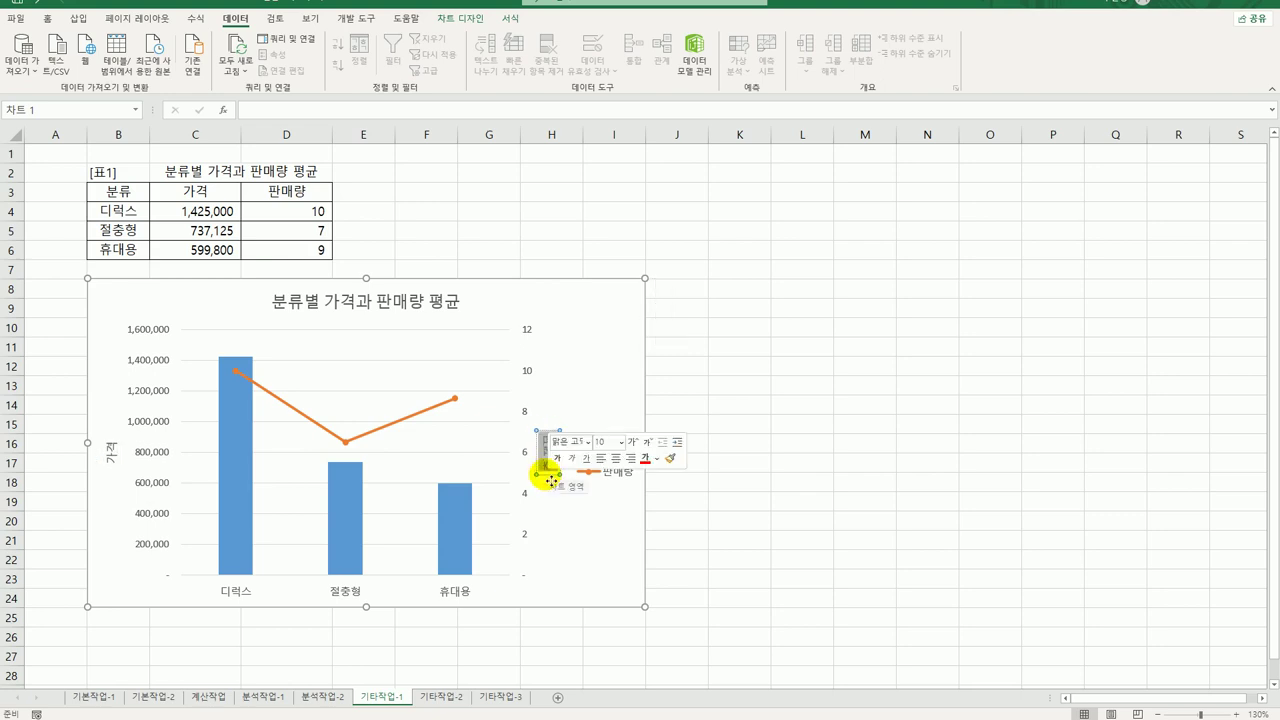
text(판매량)
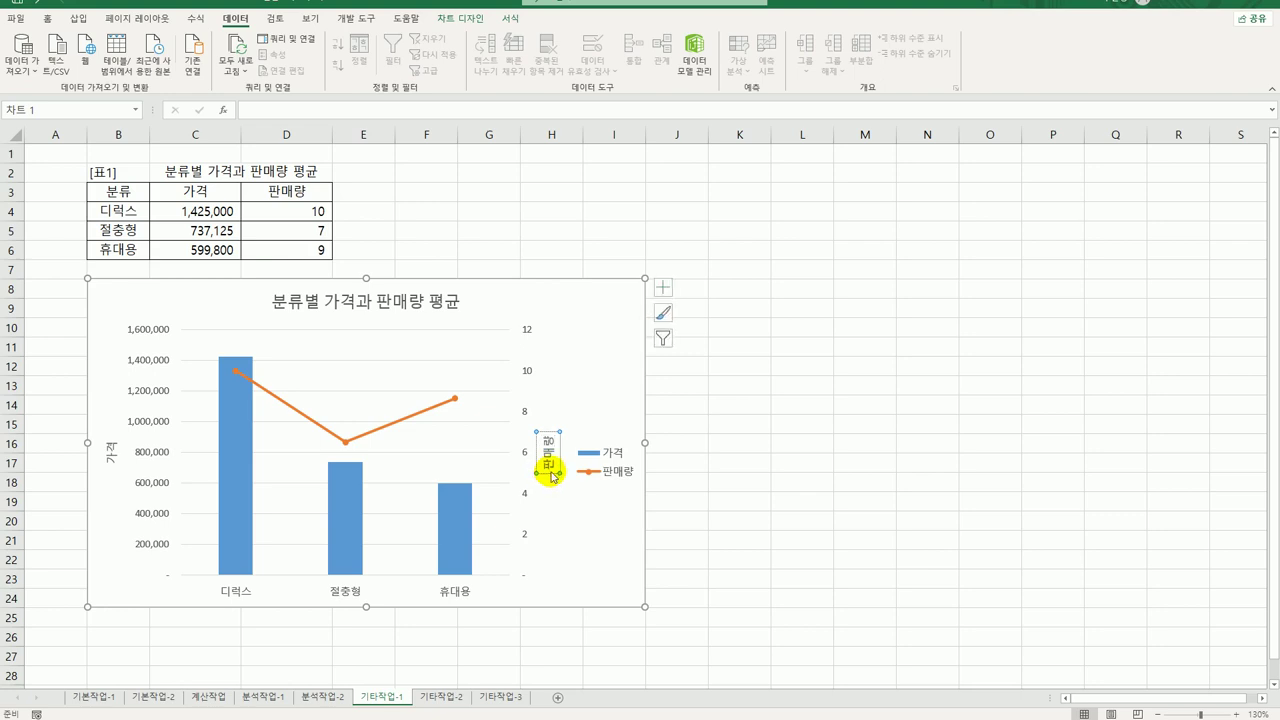
Set the text direction of both the 판매량 and 가격 axis titles to 세로.
right_click(552, 476)
click(646, 618)
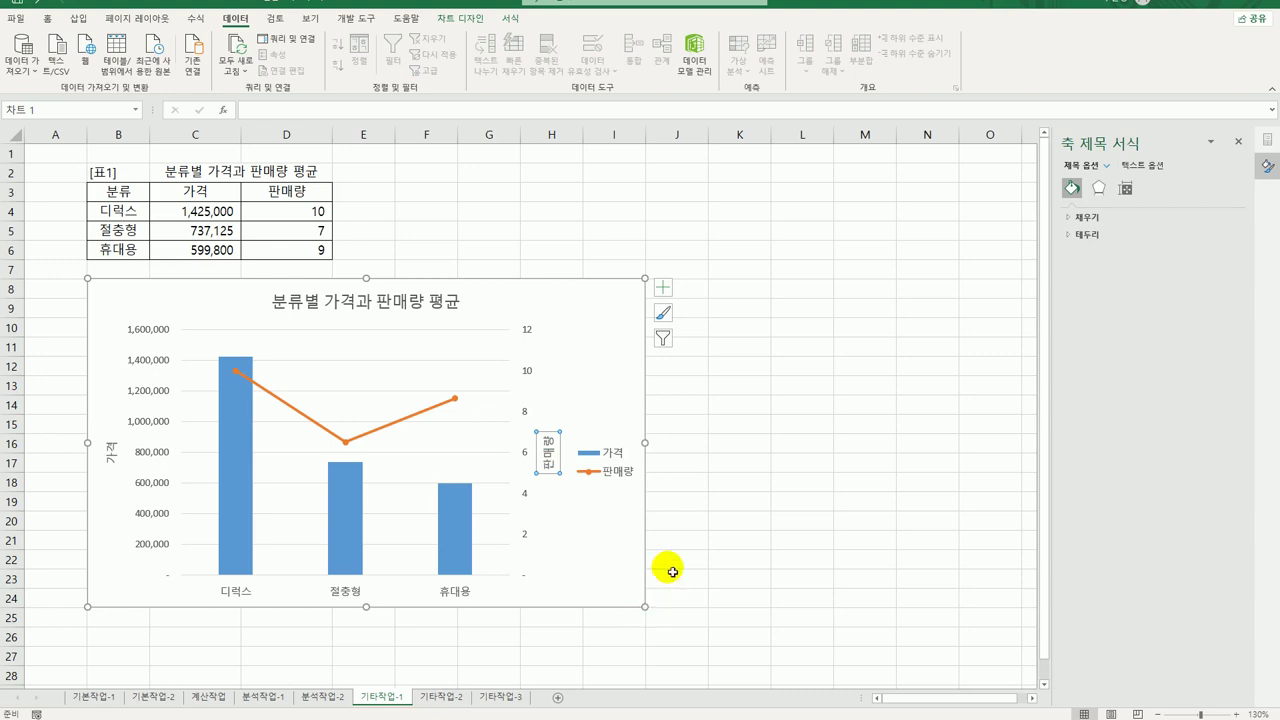
click(1125, 194)
click(1211, 255)
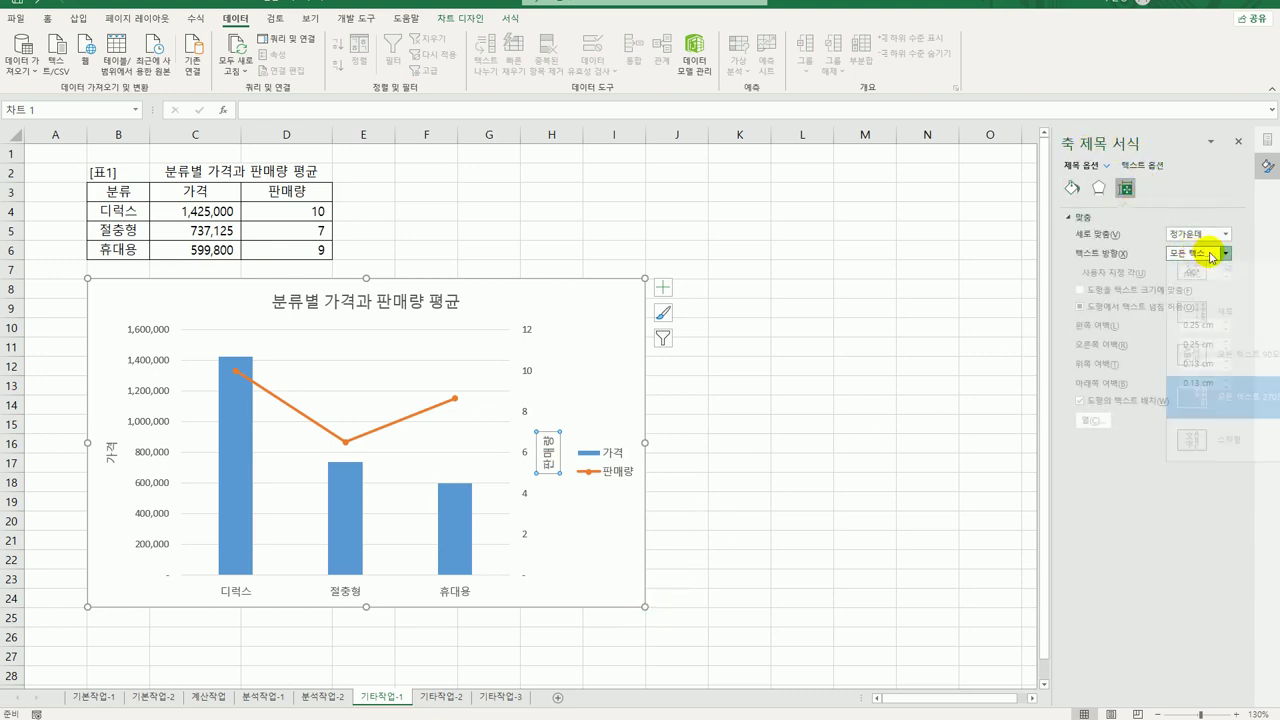
click(1198, 340)
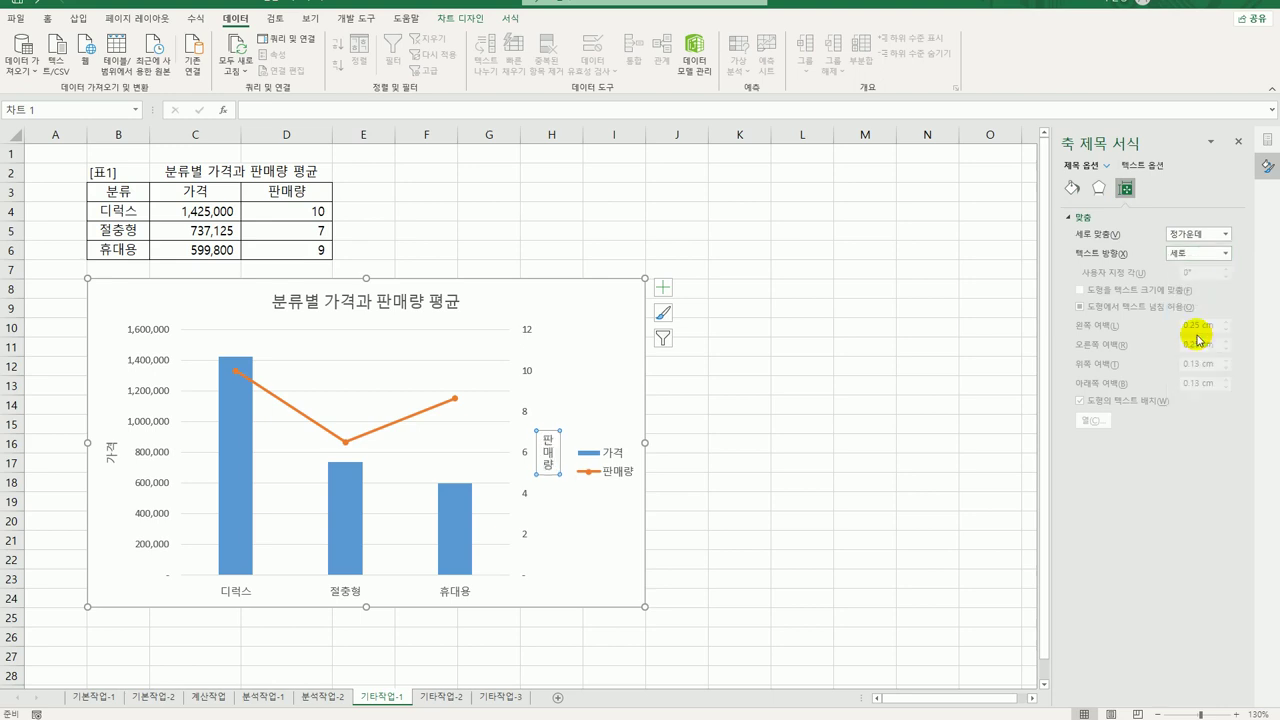
click(111, 455)
click(1215, 253)
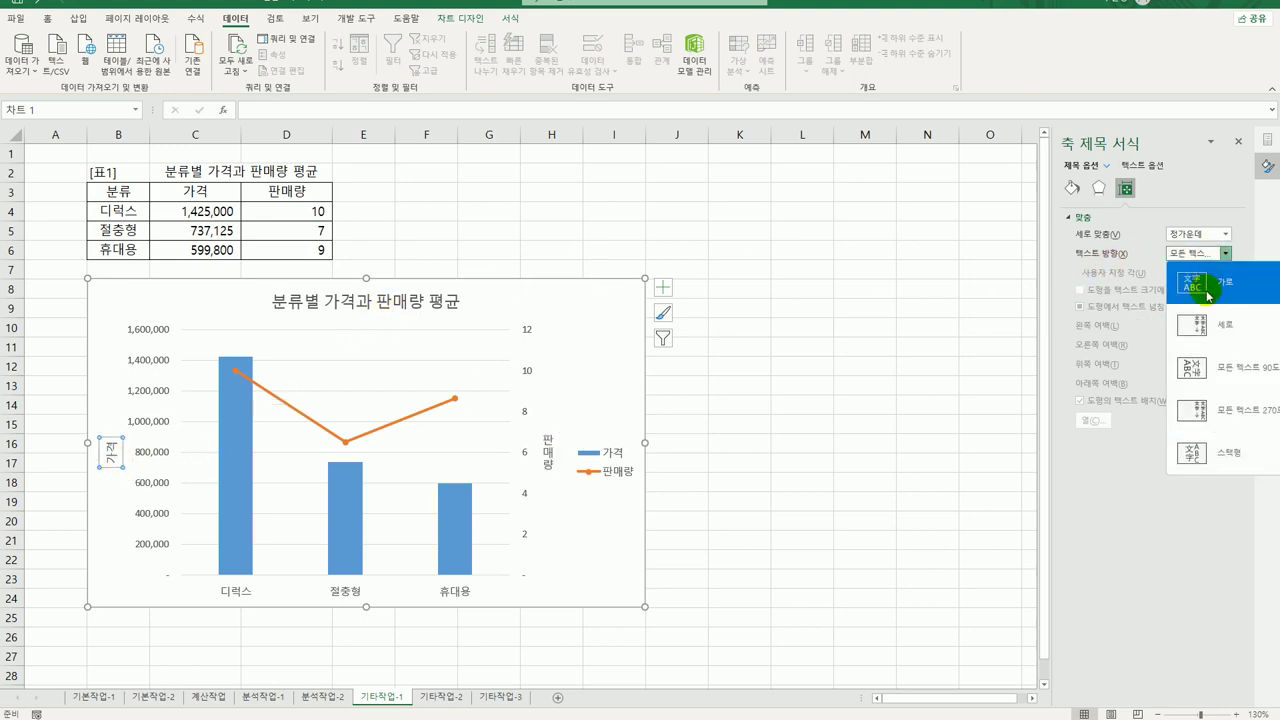
click(1200, 328)
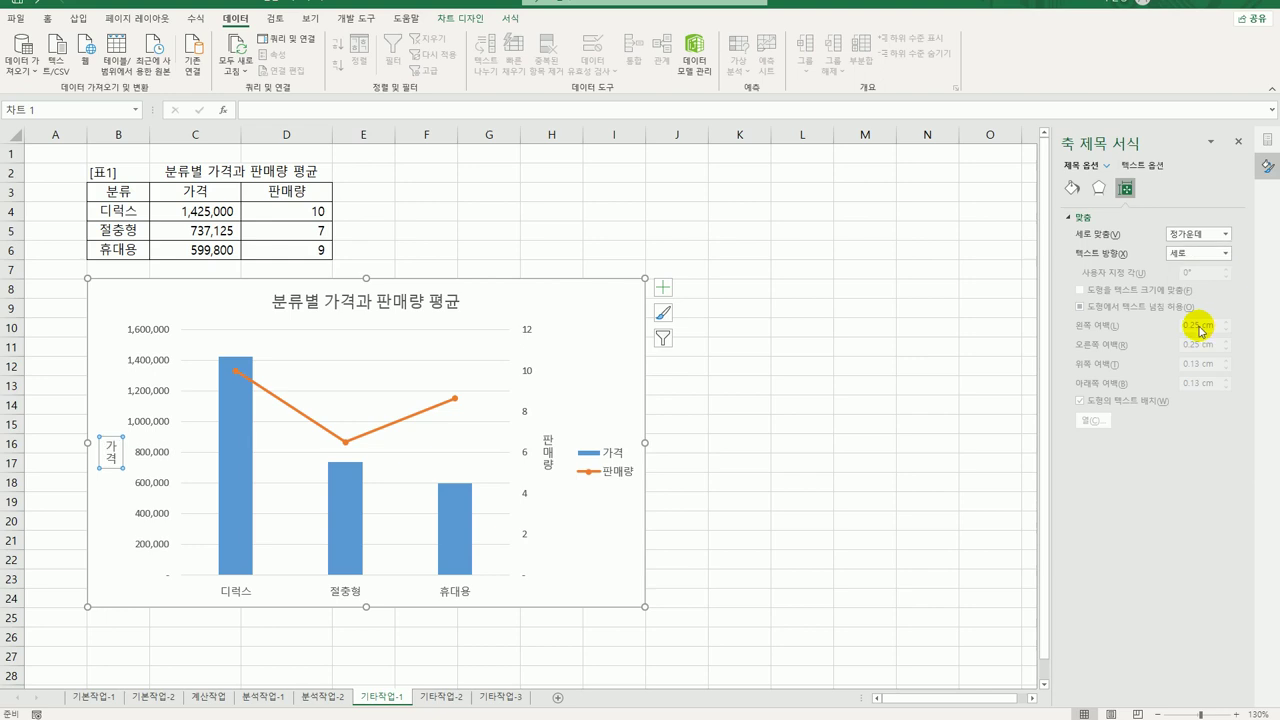
Place the chart legend at the bottom (아래쪽) and set its font size to 9.
click(663, 287)
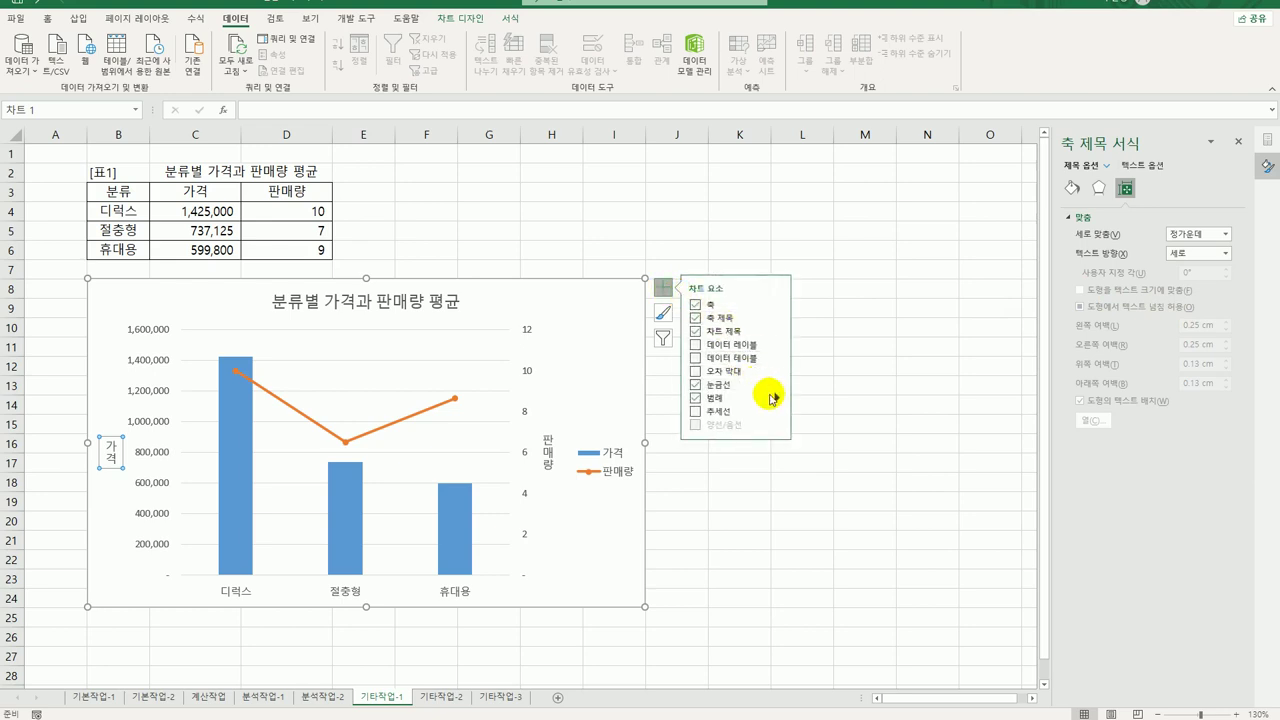
click(776, 398)
click(812, 452)
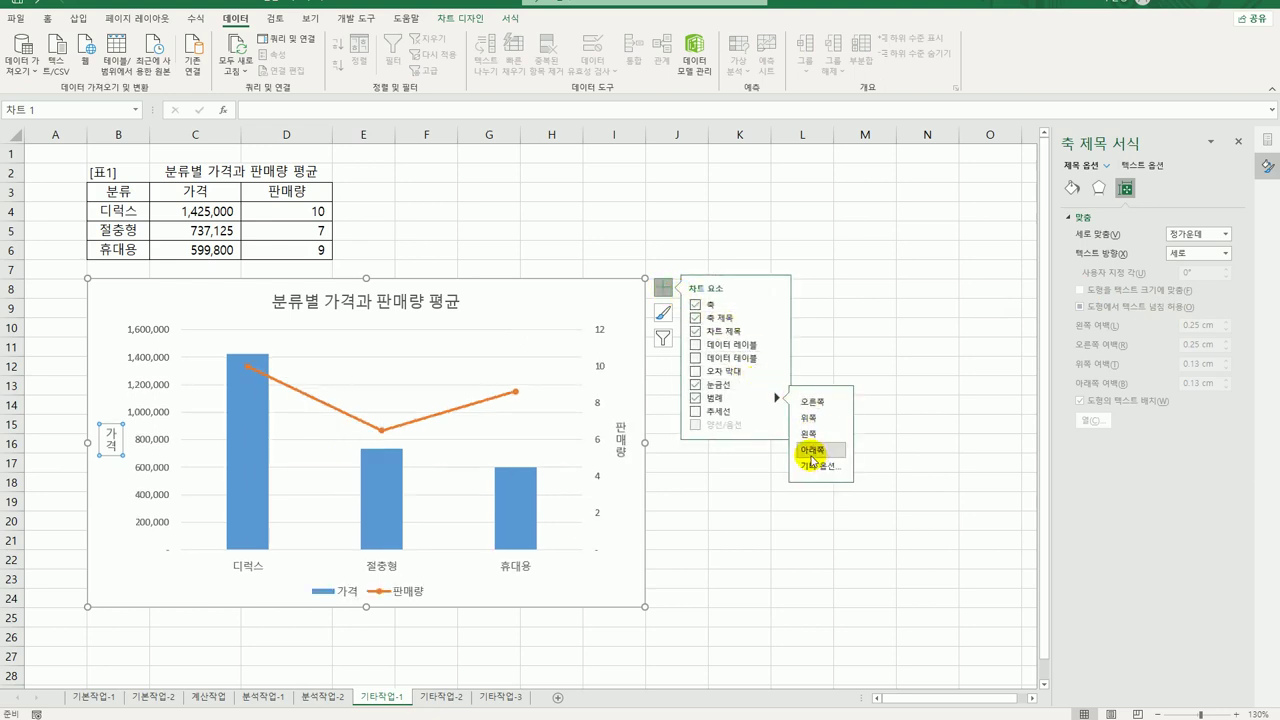
click(410, 592)
click(50, 19)
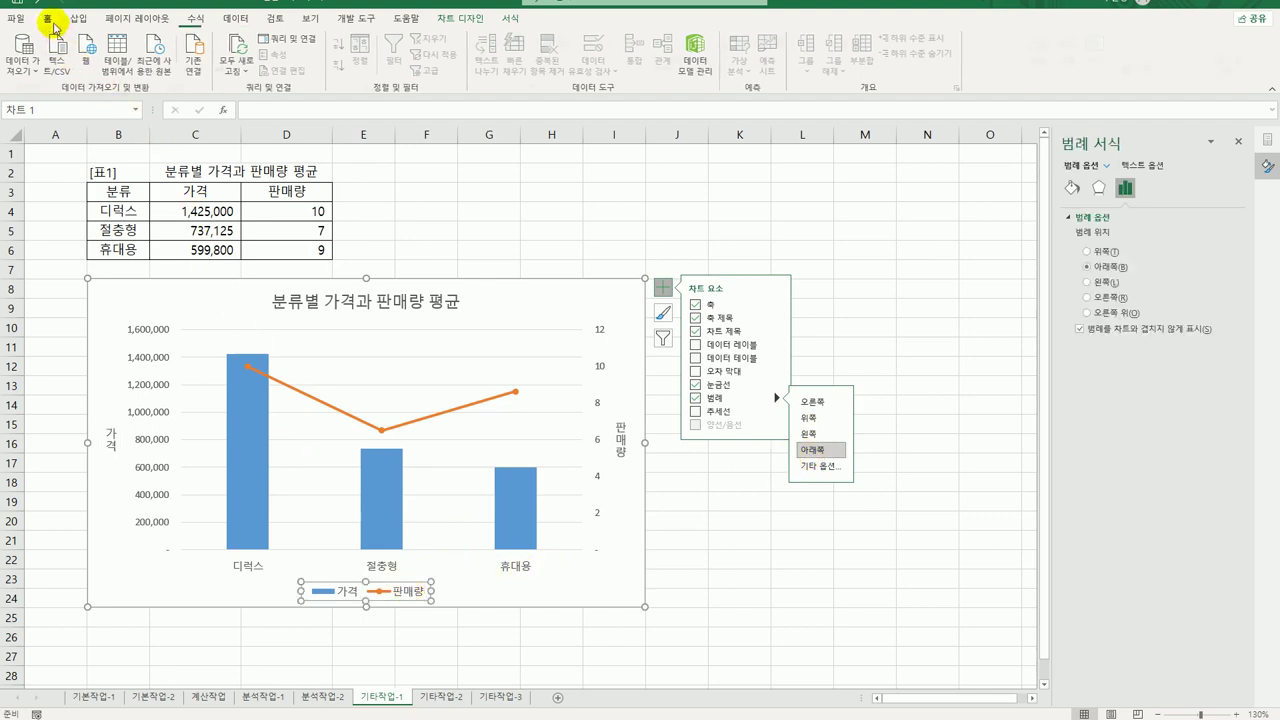
click(240, 44)
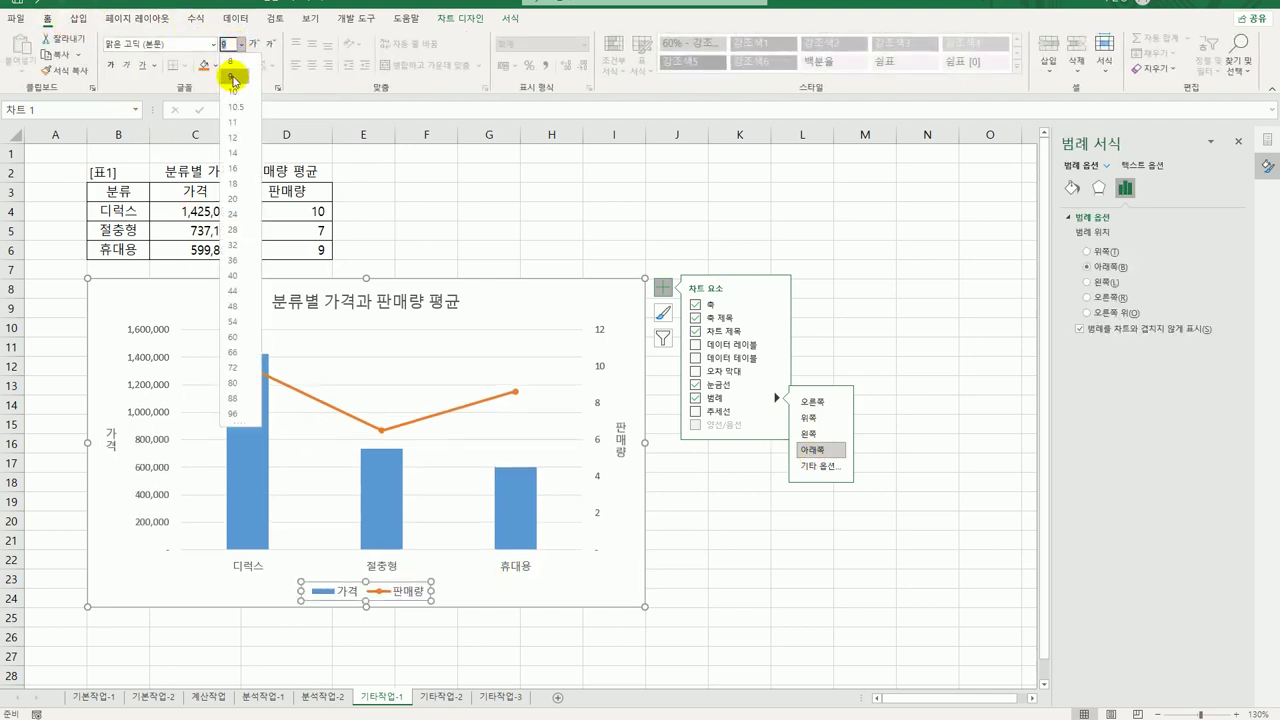
click(233, 78)
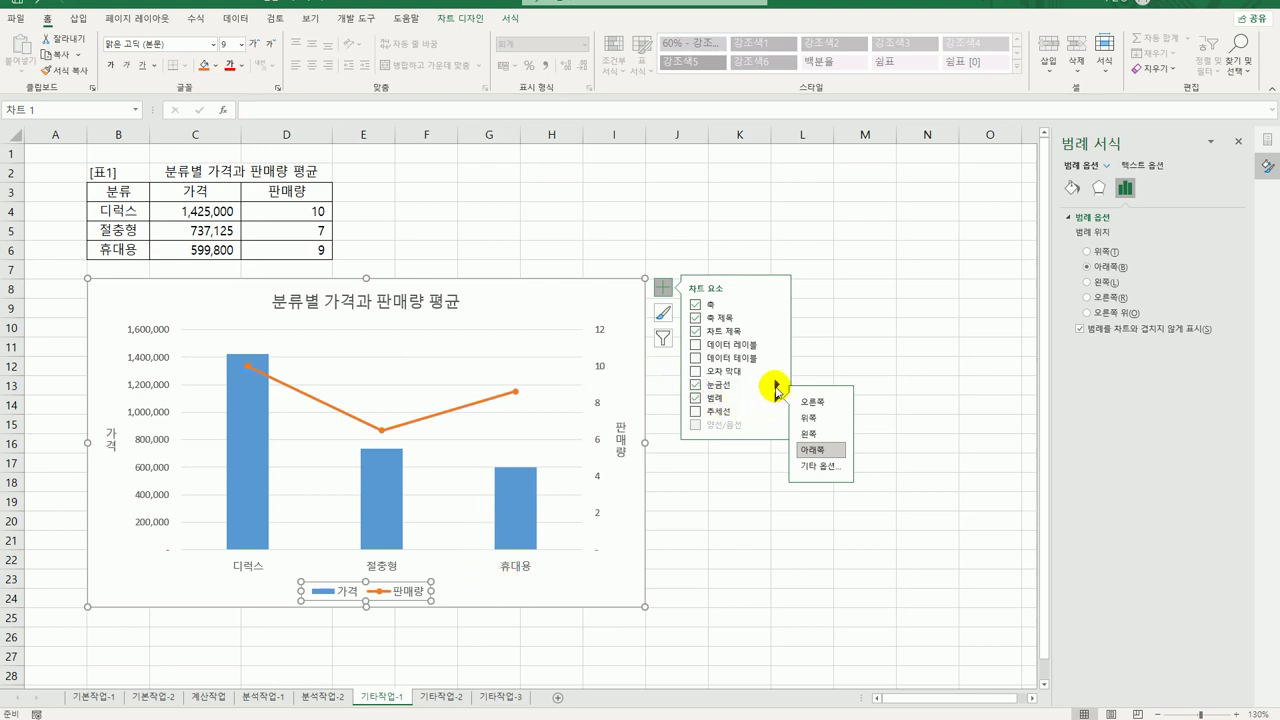
Remove the primary major horizontal gridlines (기본 주 가로) and add a data label below (아래쪽) the 판매량 series' 디럭스 point.
mouse_move(776, 385)
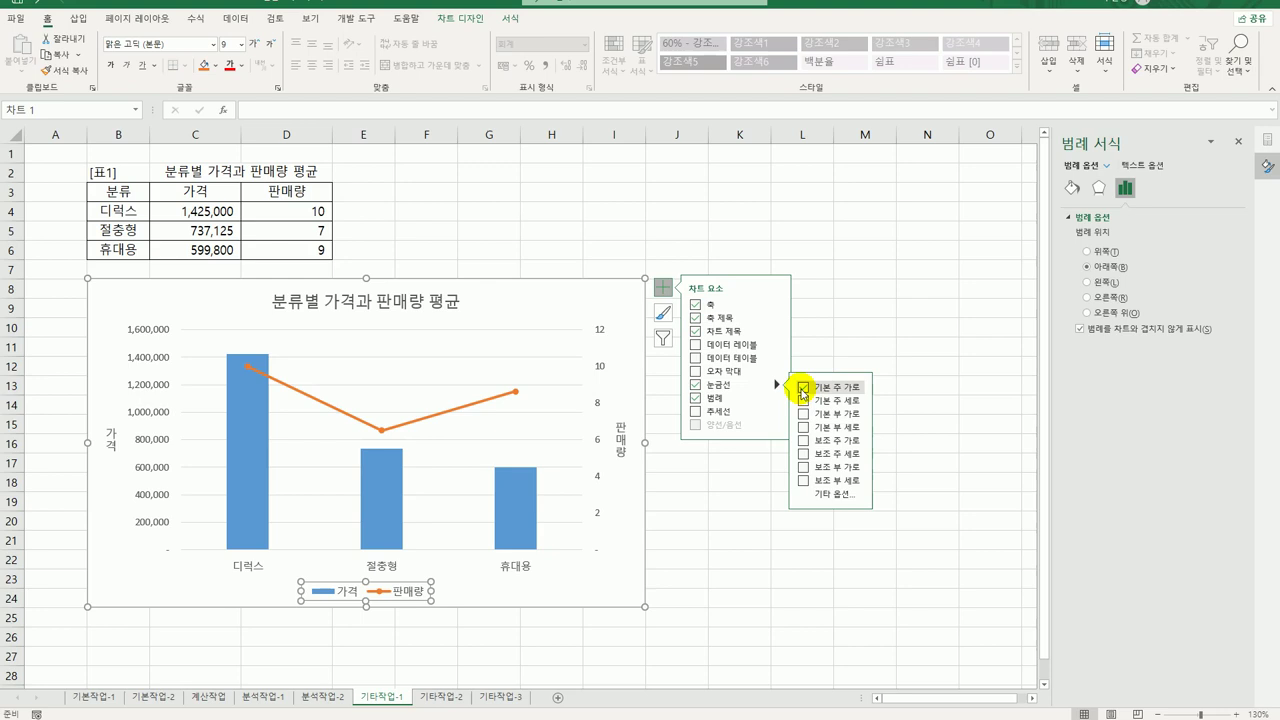
click(803, 390)
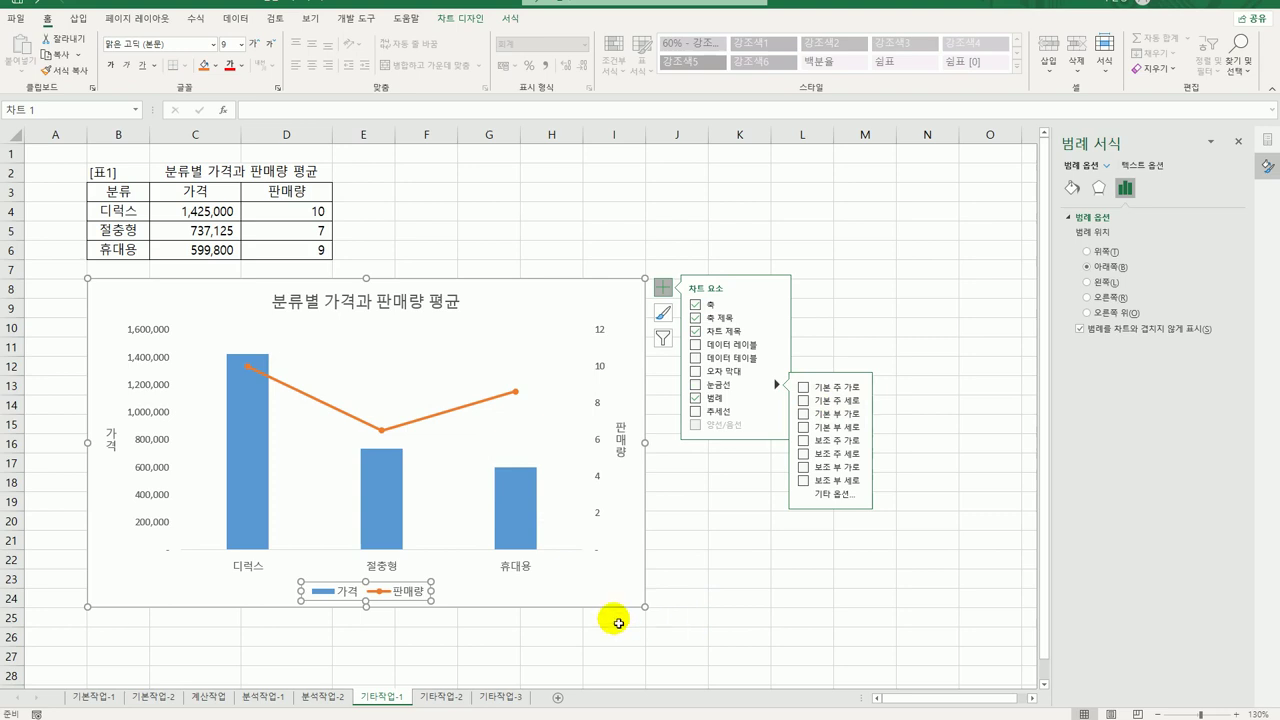
click(385, 431)
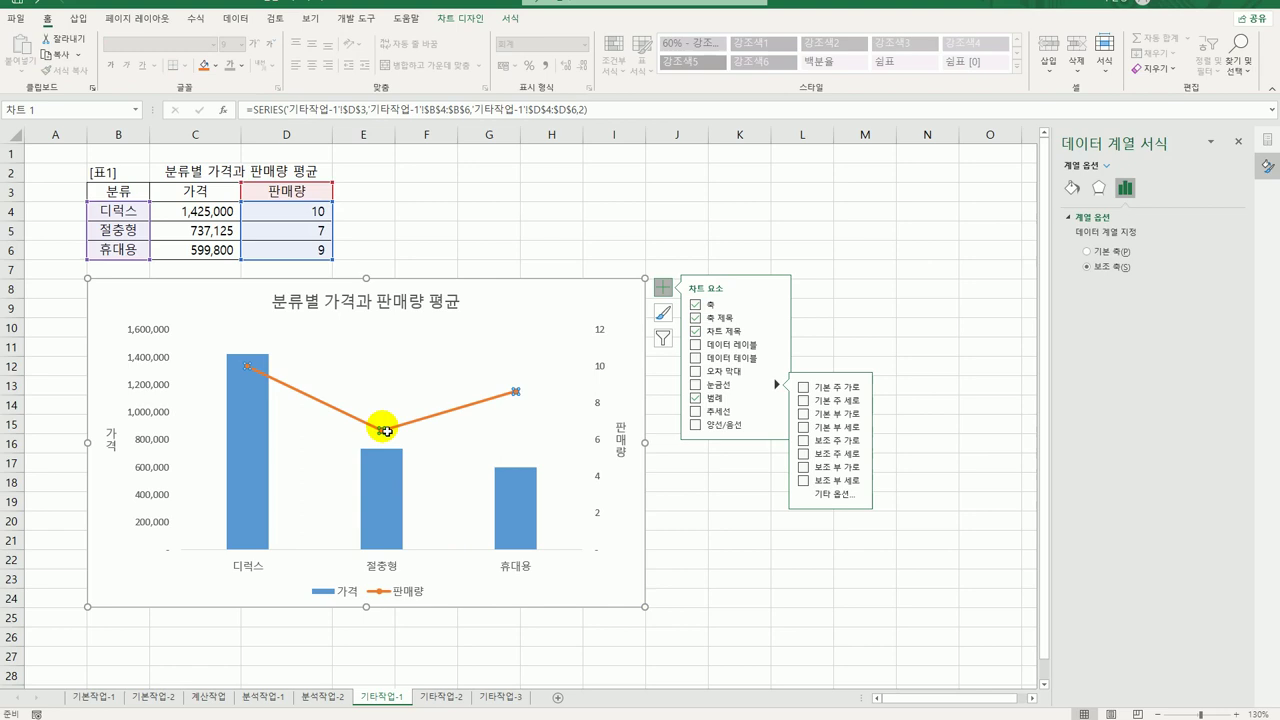
click(250, 370)
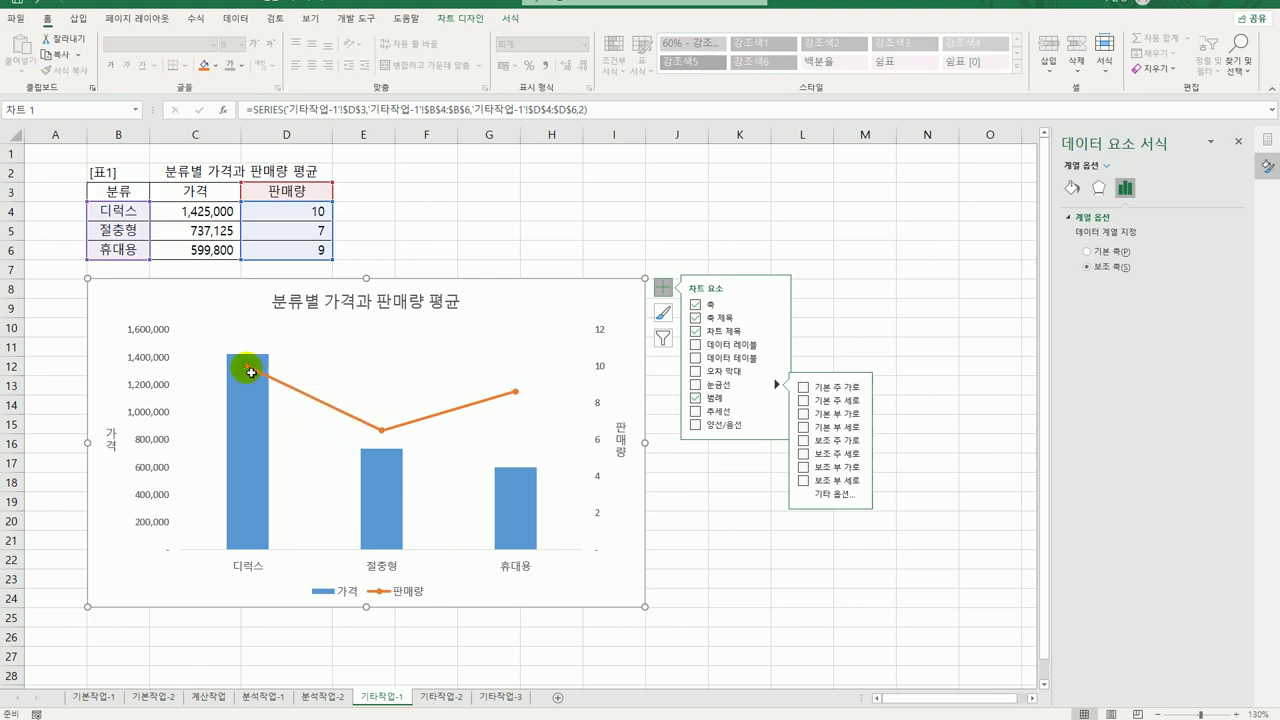
click(779, 346)
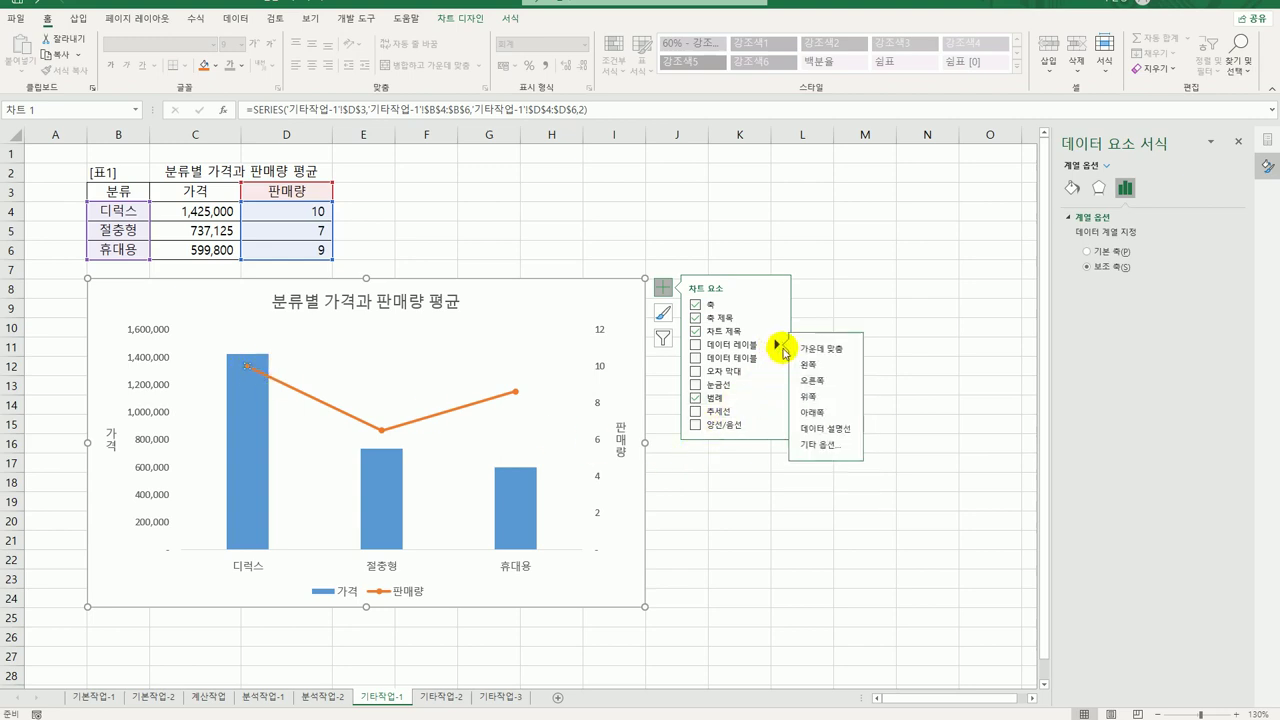
click(822, 412)
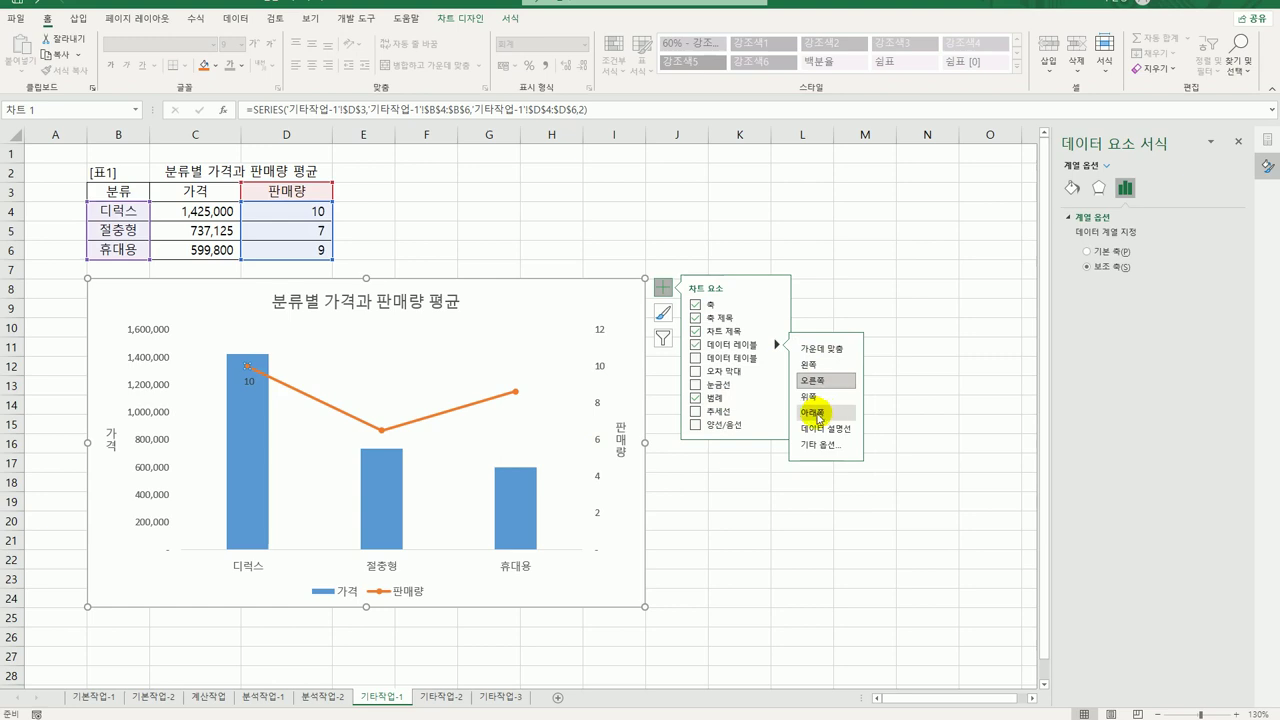
Give the chart area border rounded corners (둥근 모서리) and apply the center preset of the inner (안쪽) shadows.
click(640, 288)
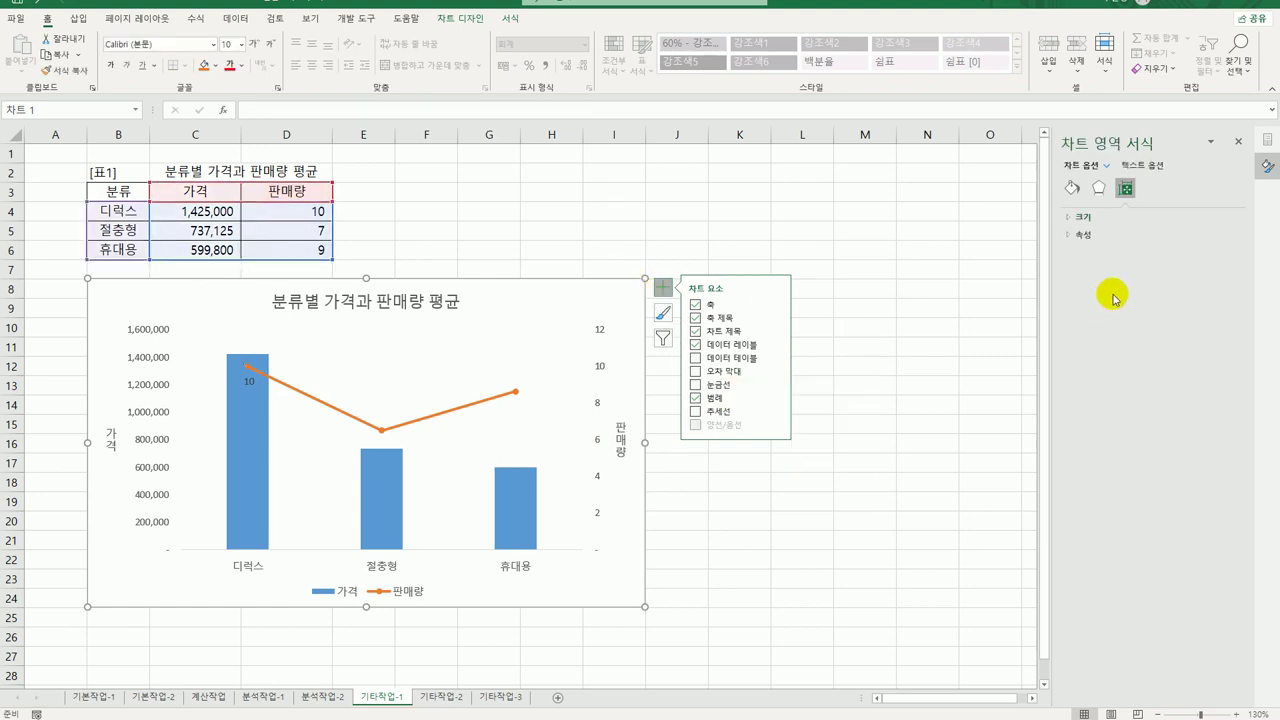
click(1070, 188)
click(1083, 236)
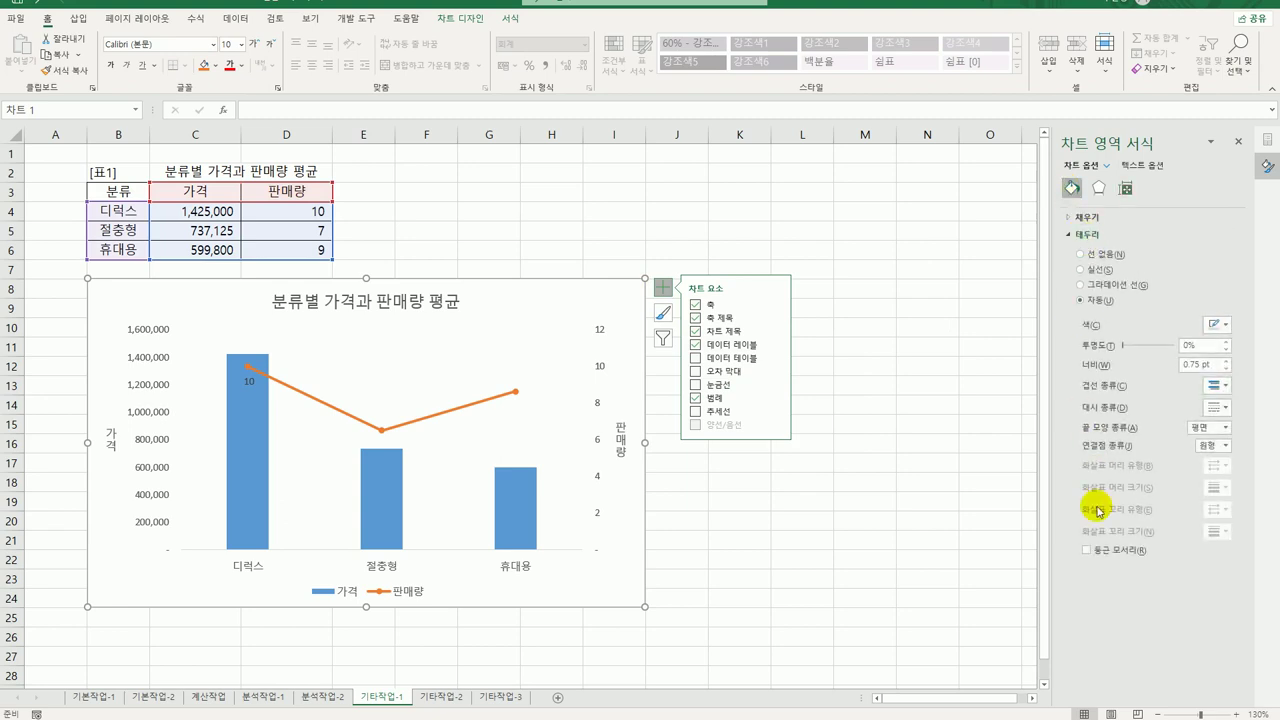
click(1087, 550)
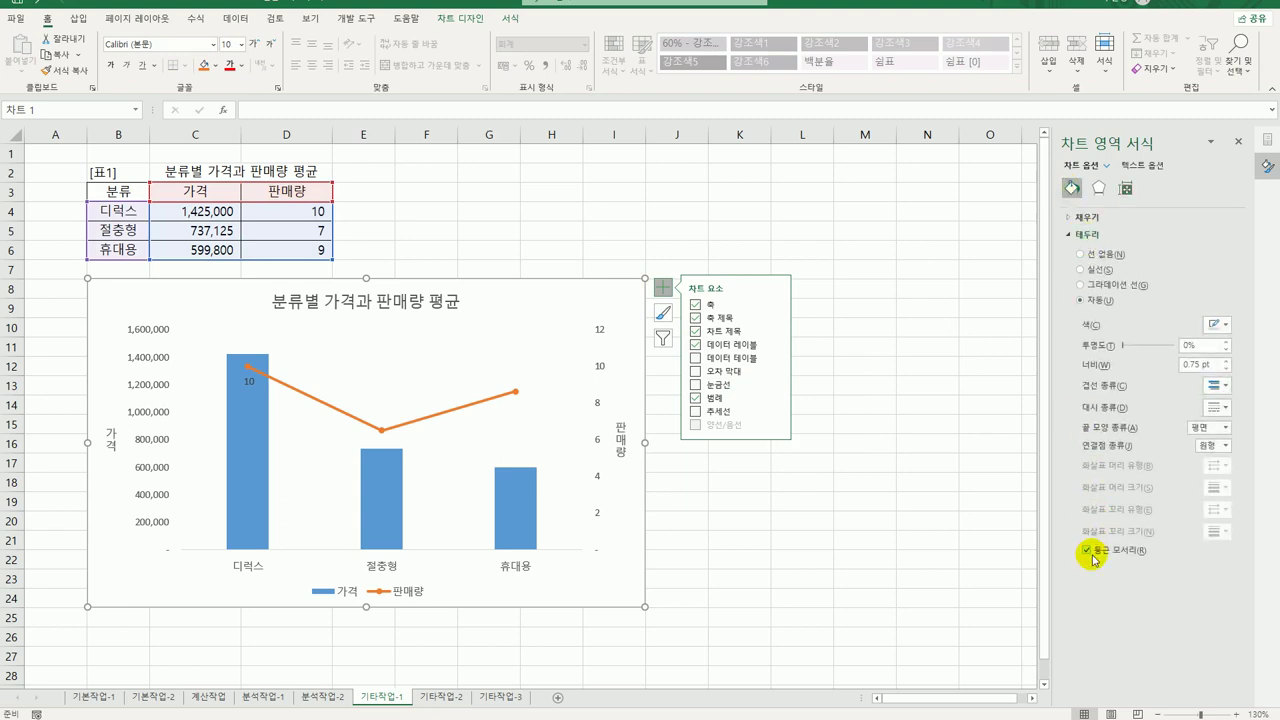
click(1097, 188)
click(1102, 218)
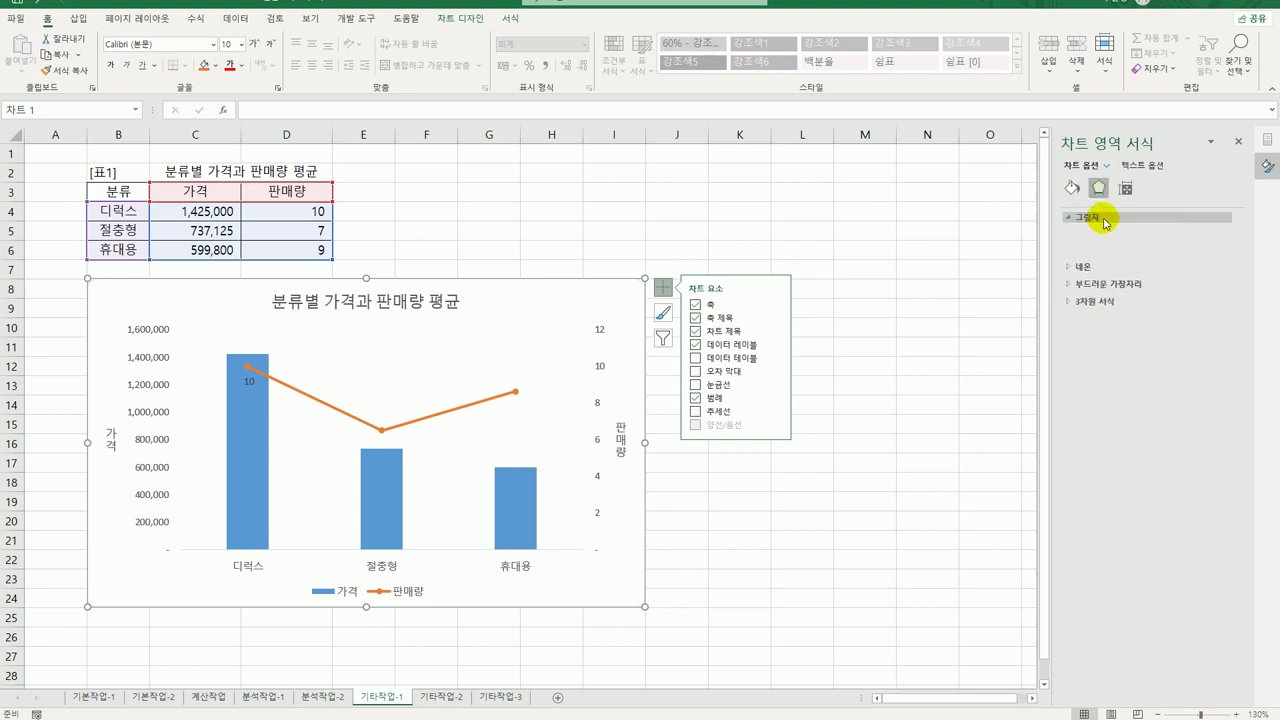
click(1216, 235)
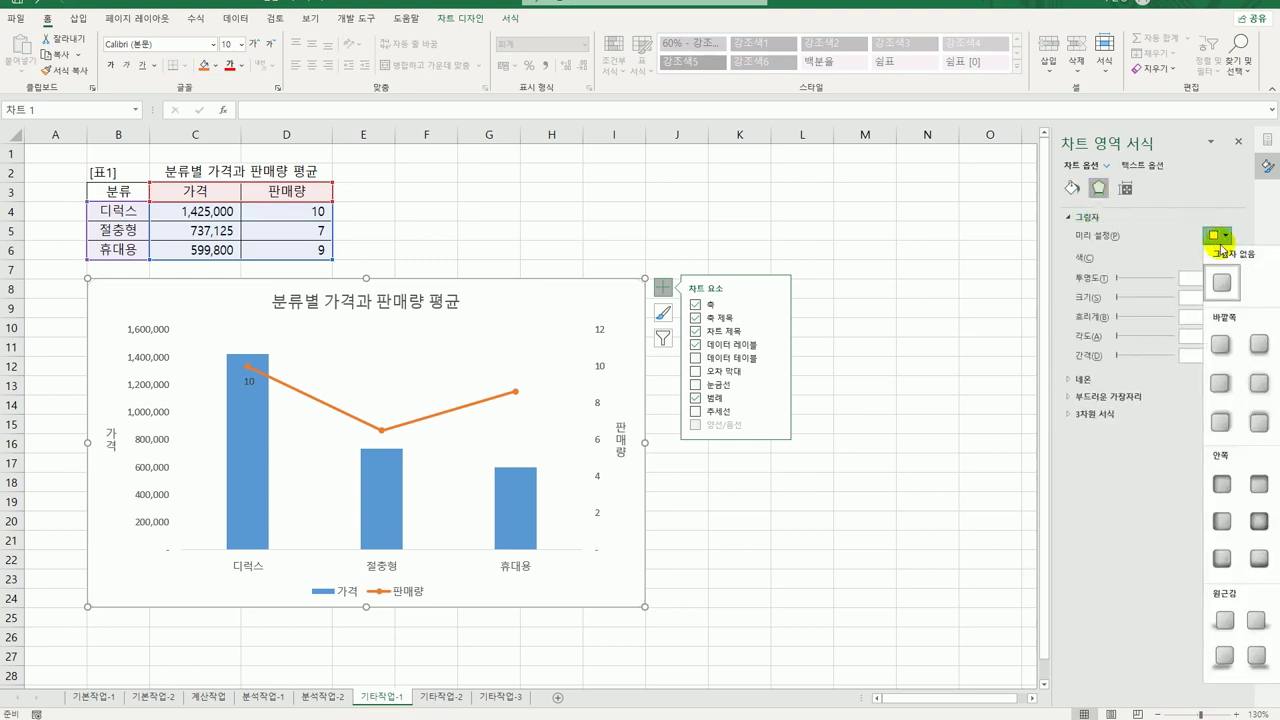
click(1259, 521)
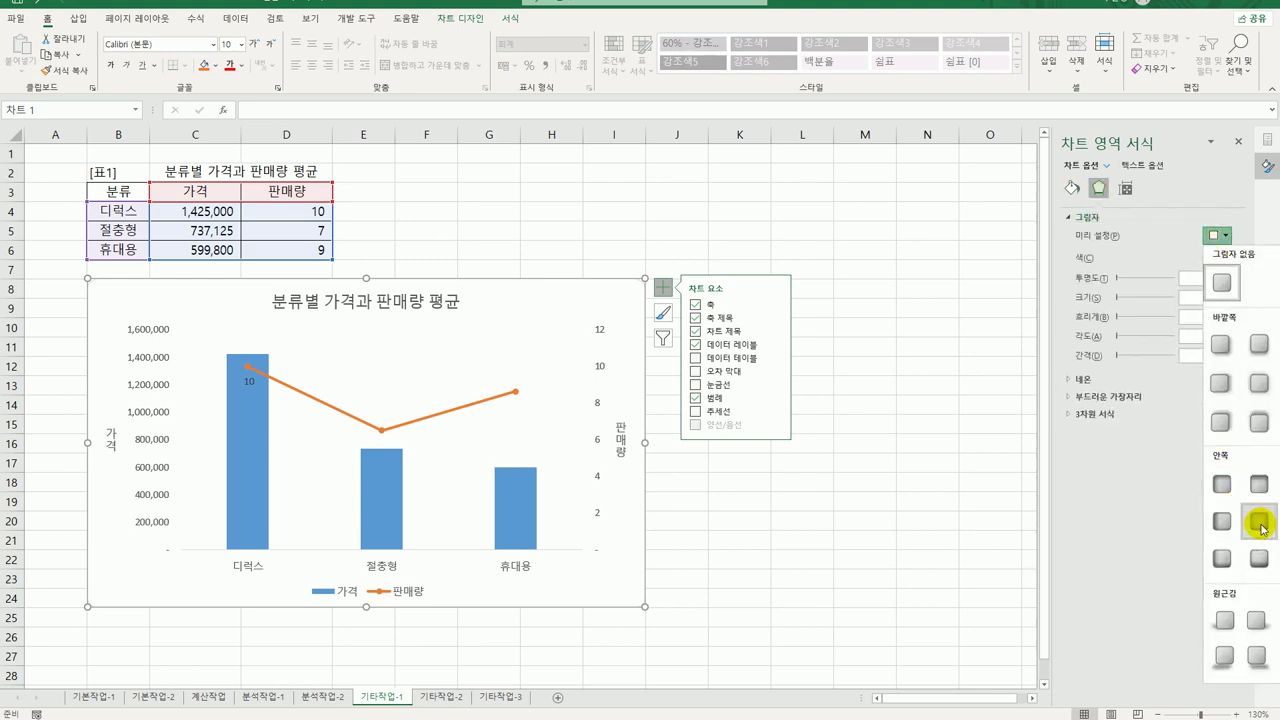
click(905, 540)
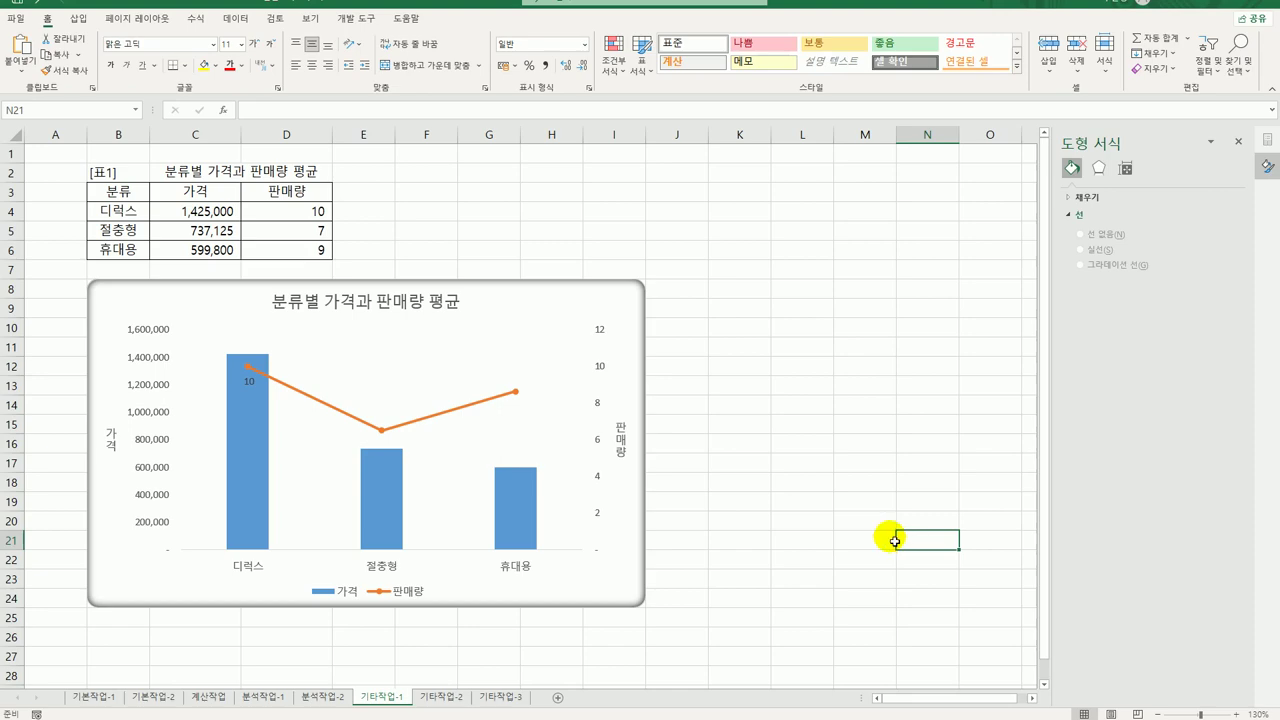
Switch to sheet 기타작업-2 and select the empty cell M8 beside the product table.
click(452, 697)
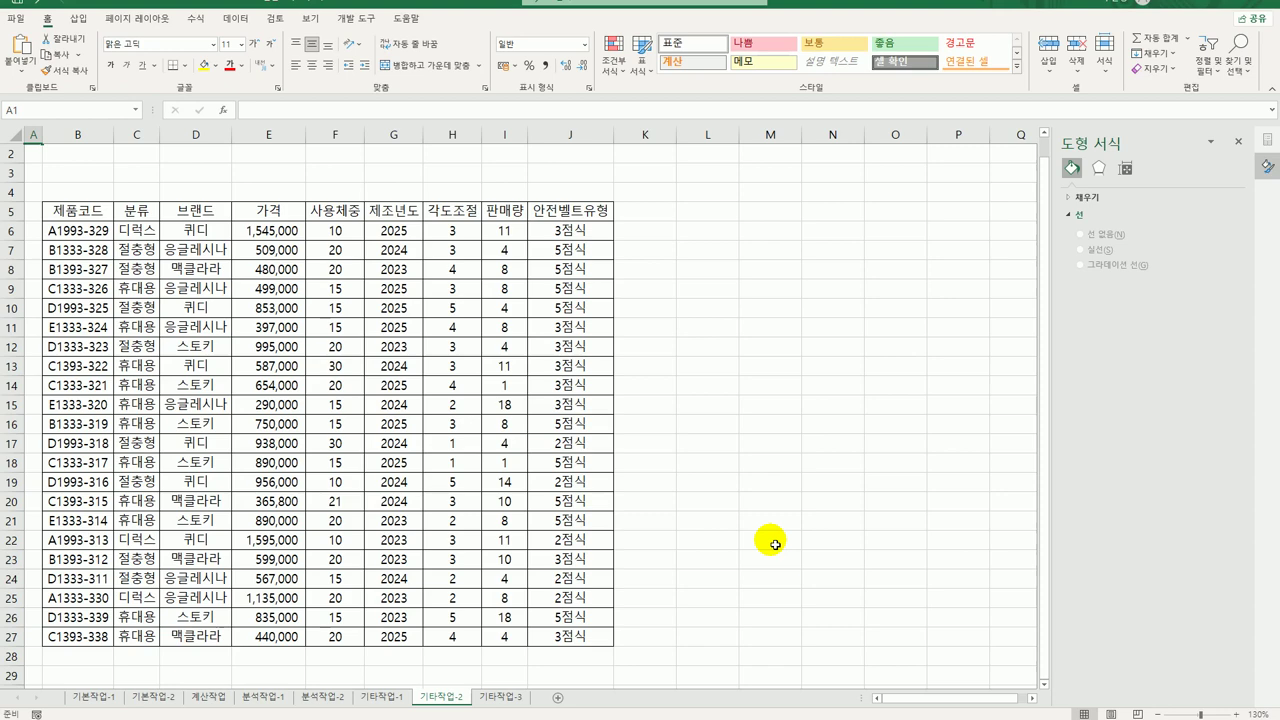
scroll(775, 545, up, 1)
click(768, 250)
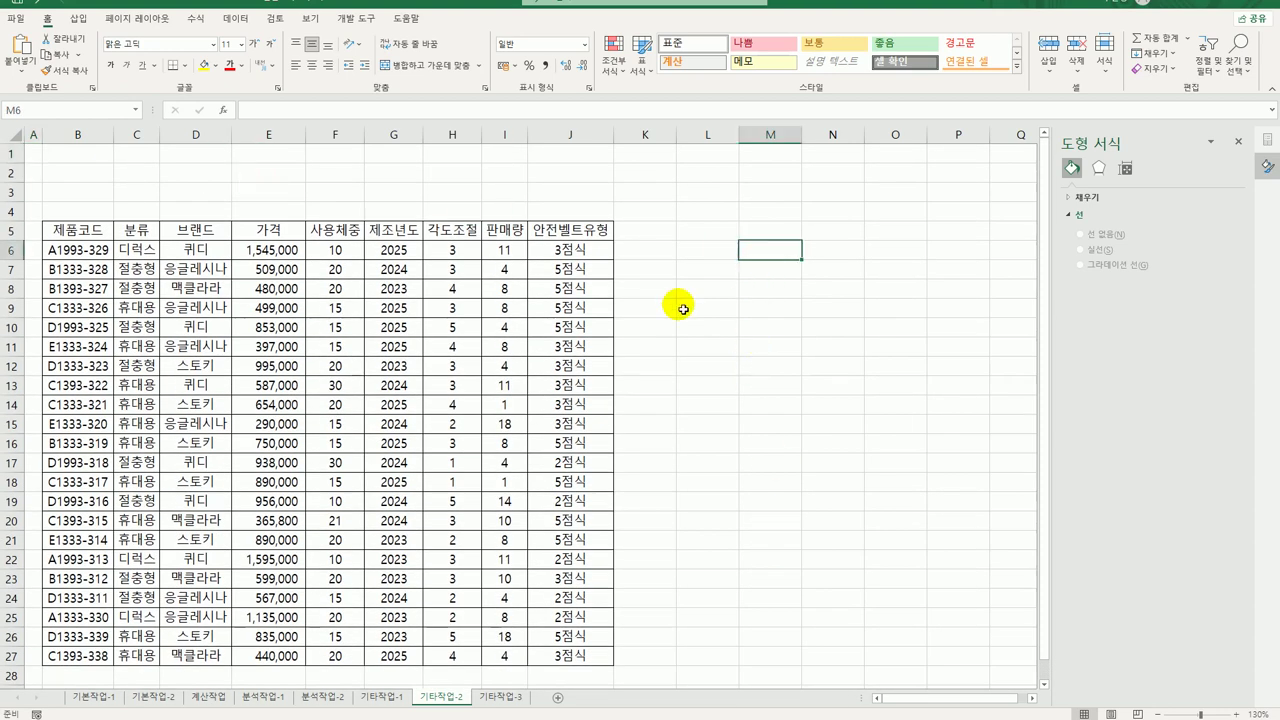
click(777, 194)
click(752, 290)
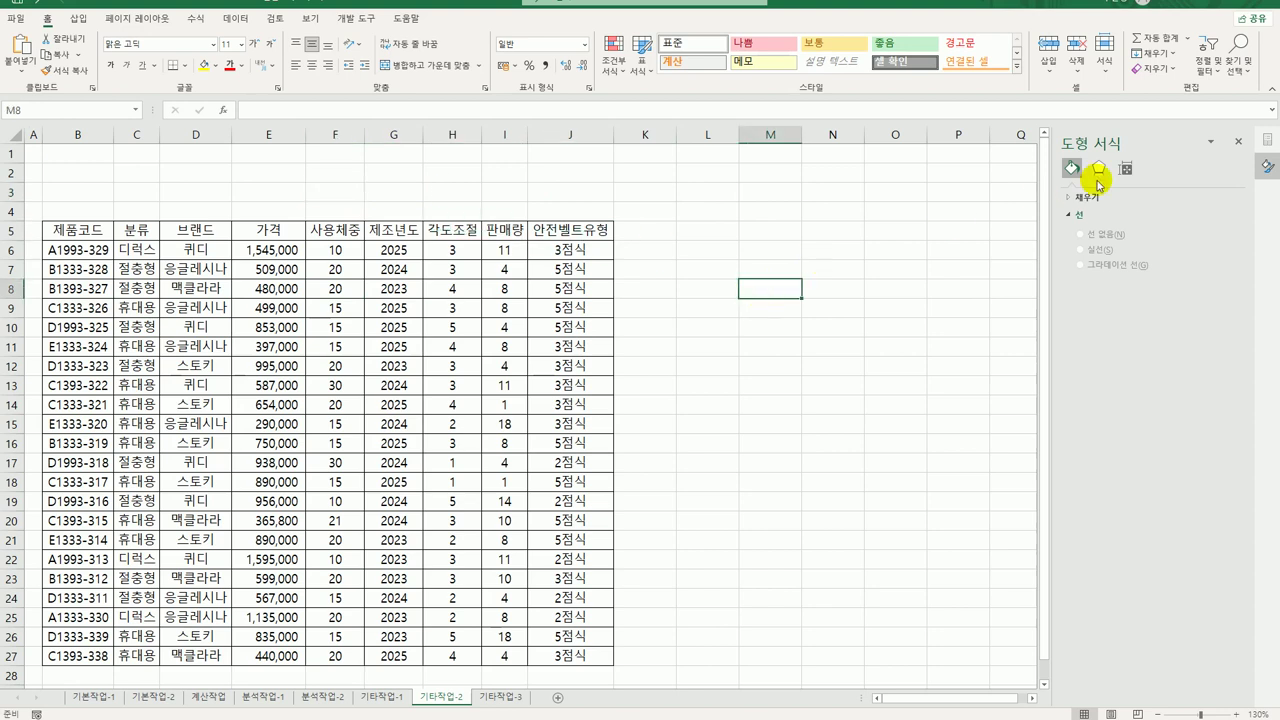
Close the shape formatting pane and start recording a macro named 상하서식 in the current workbook.
click(1236, 142)
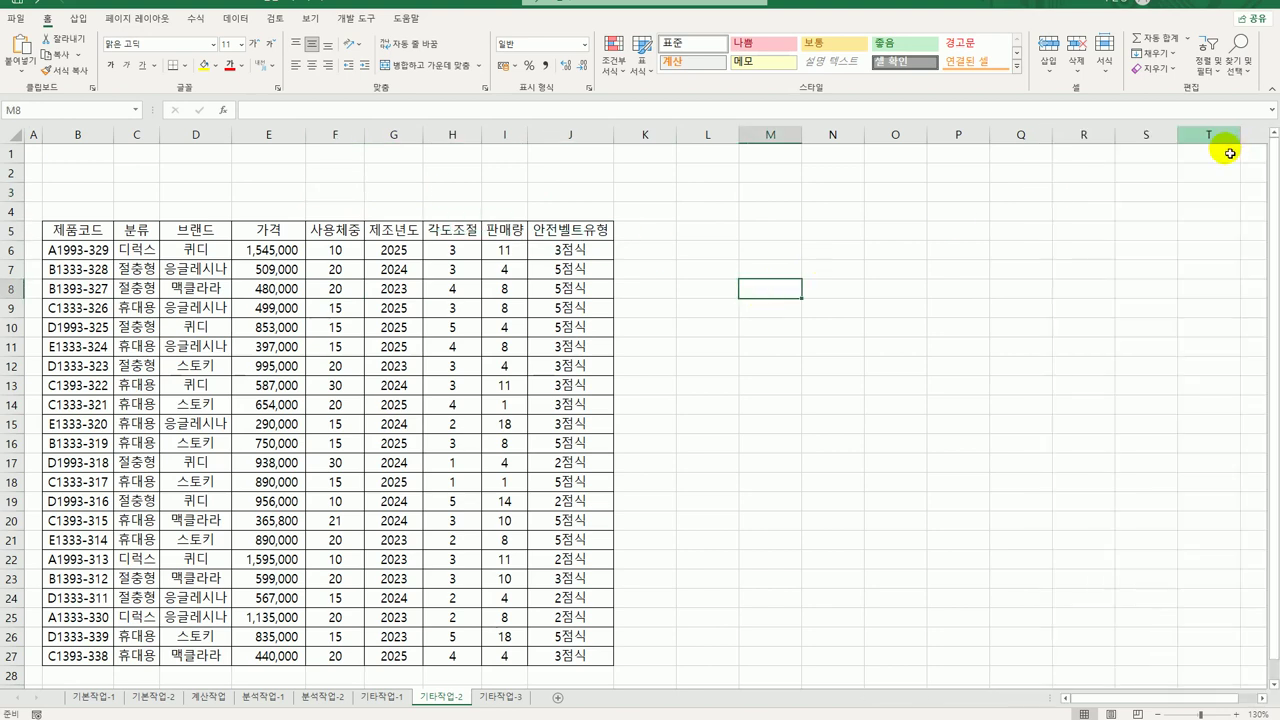
click(352, 18)
click(88, 38)
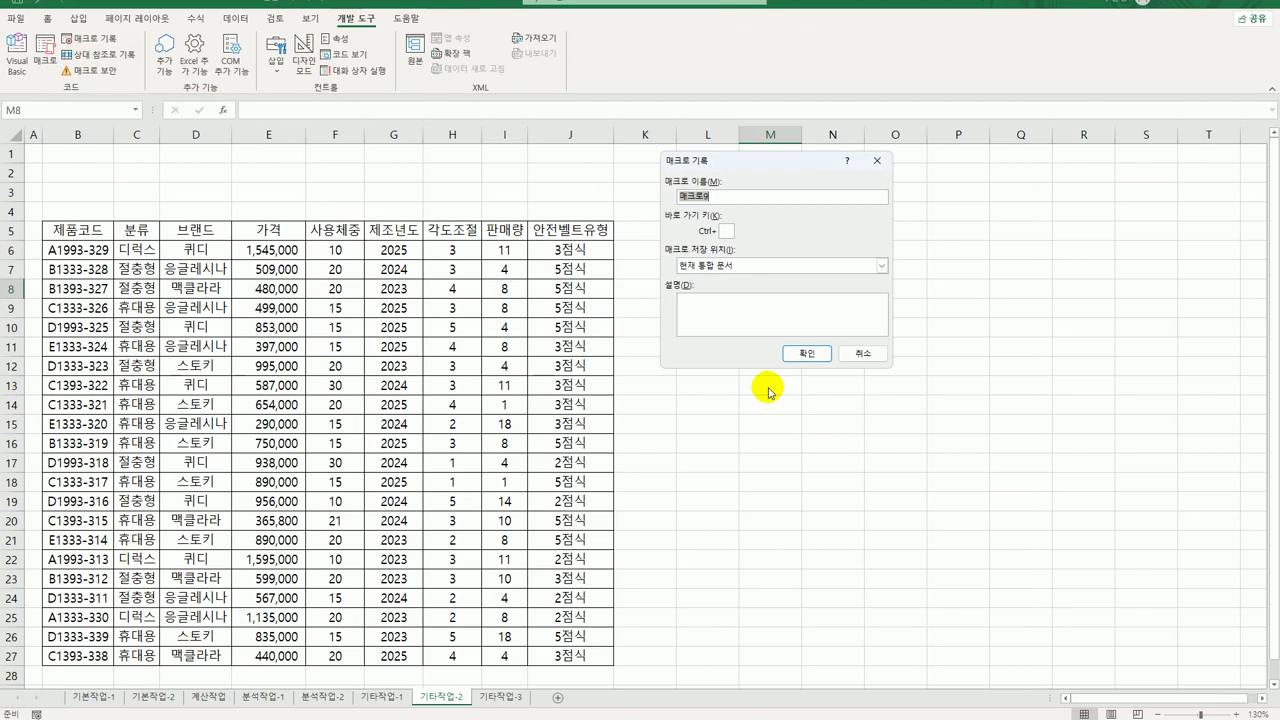
text(상하서식)
click(807, 353)
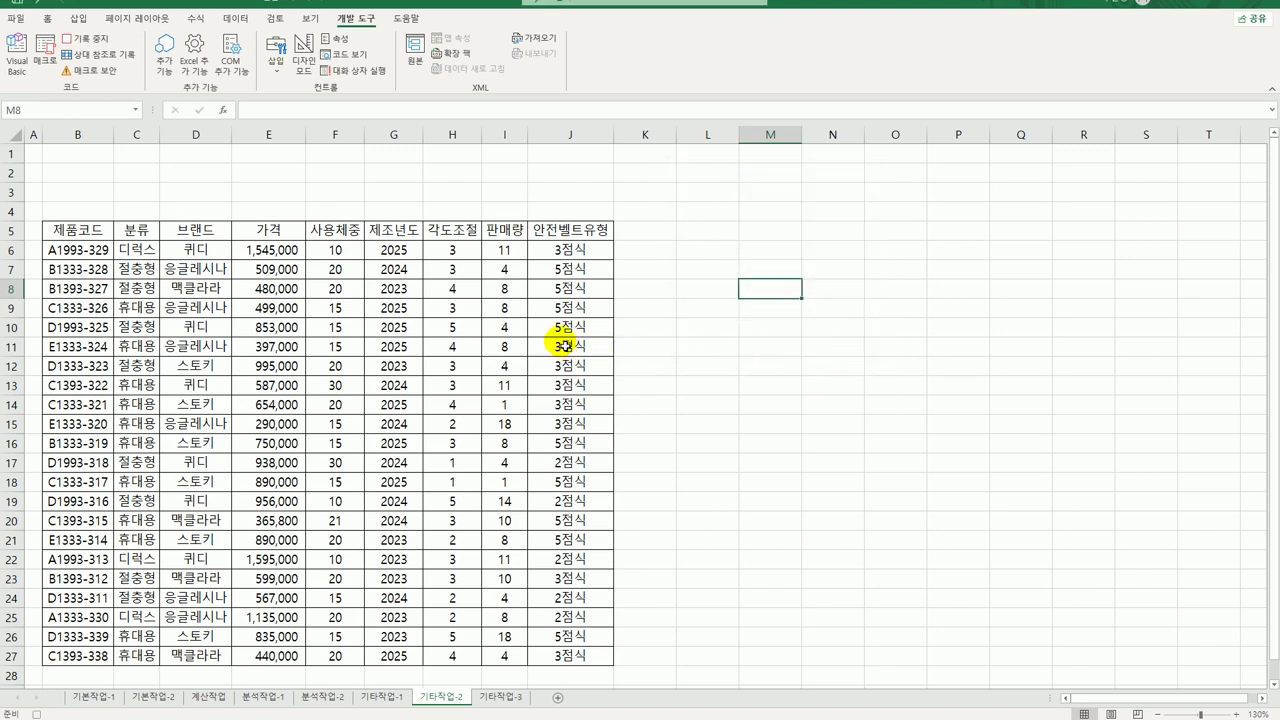
Open the cell formatting of the 사용체중 values in F6:F27 at the custom (사용자 지정) number format category.
drag(322, 254, 350, 656)
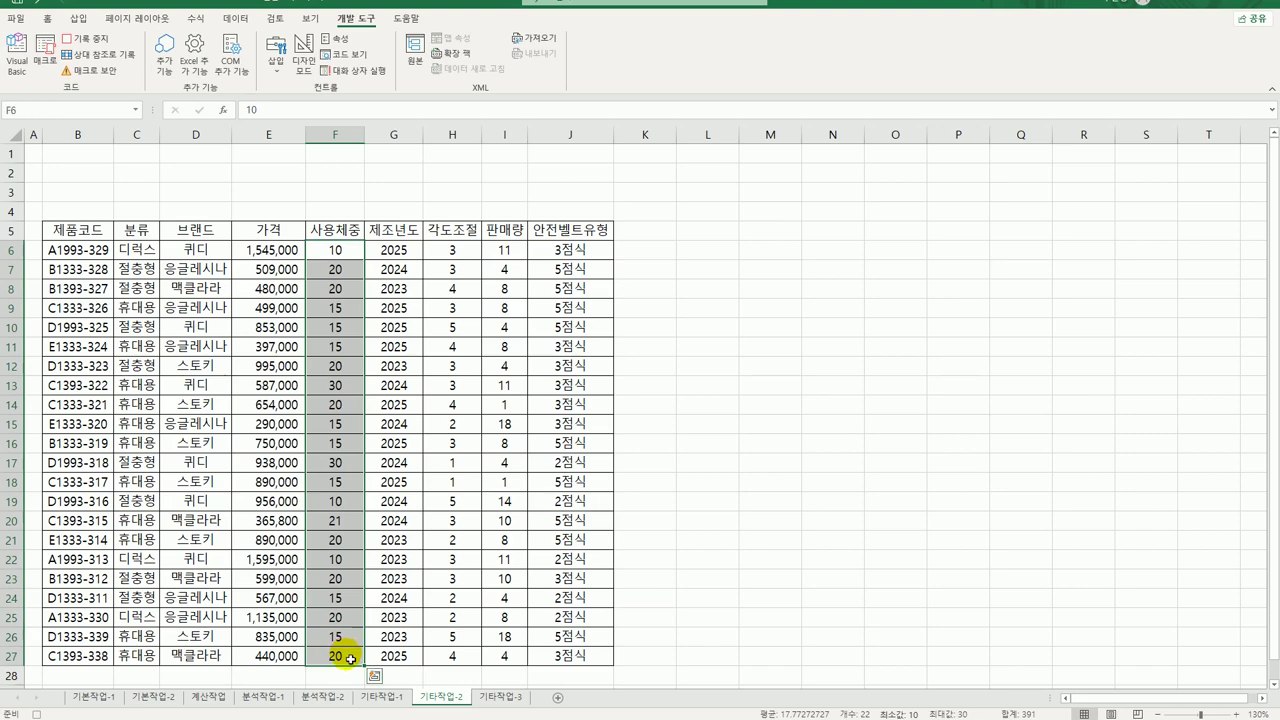
right_click(358, 251)
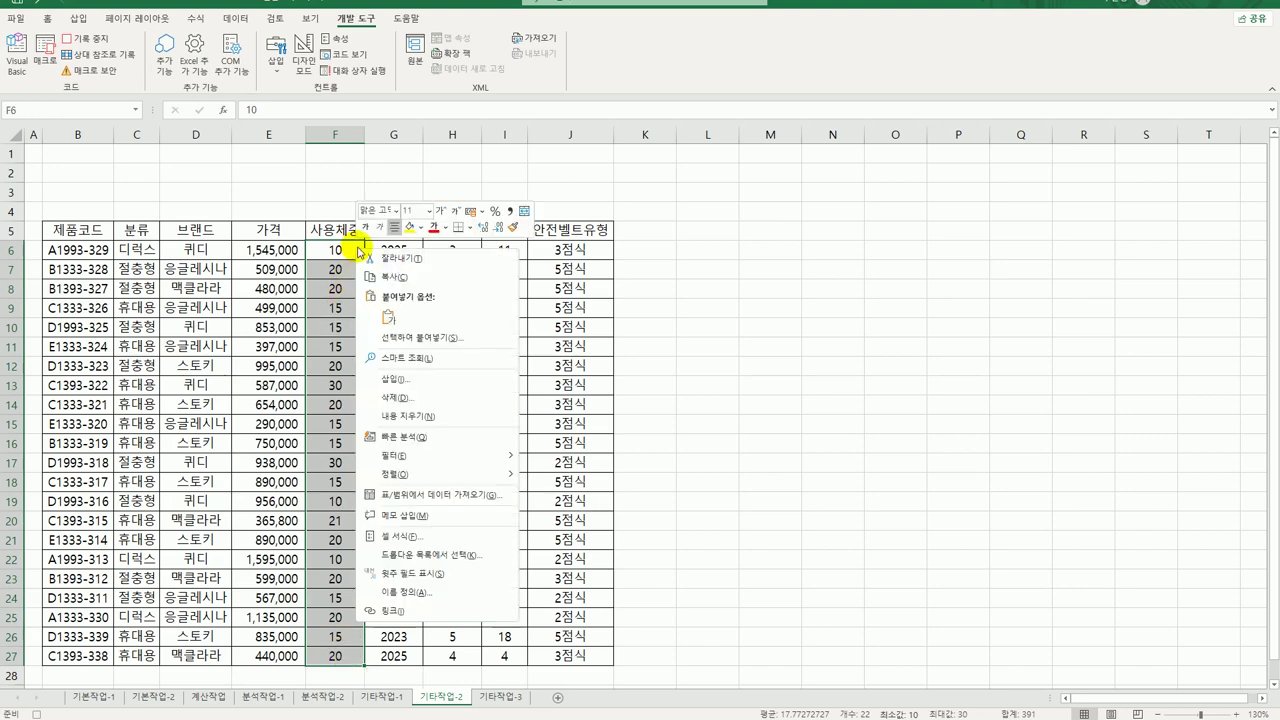
click(450, 535)
drag(473, 356, 860, 181)
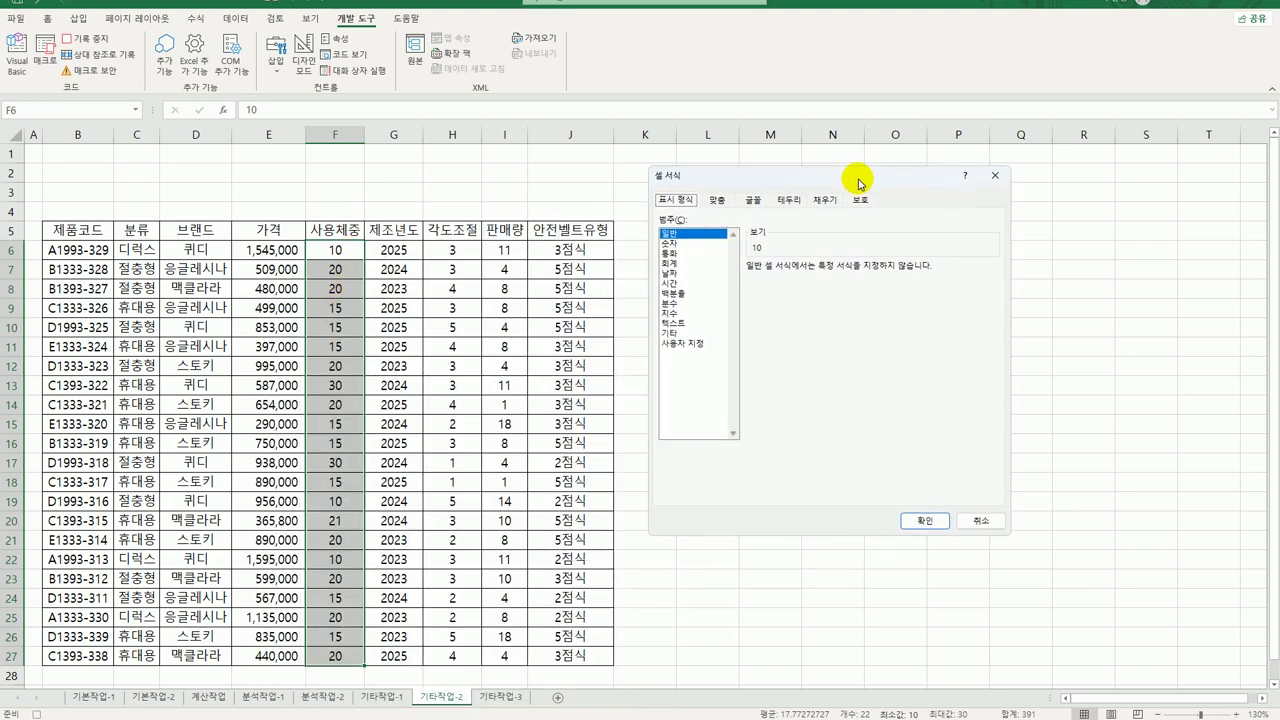
click(693, 343)
click(758, 294)
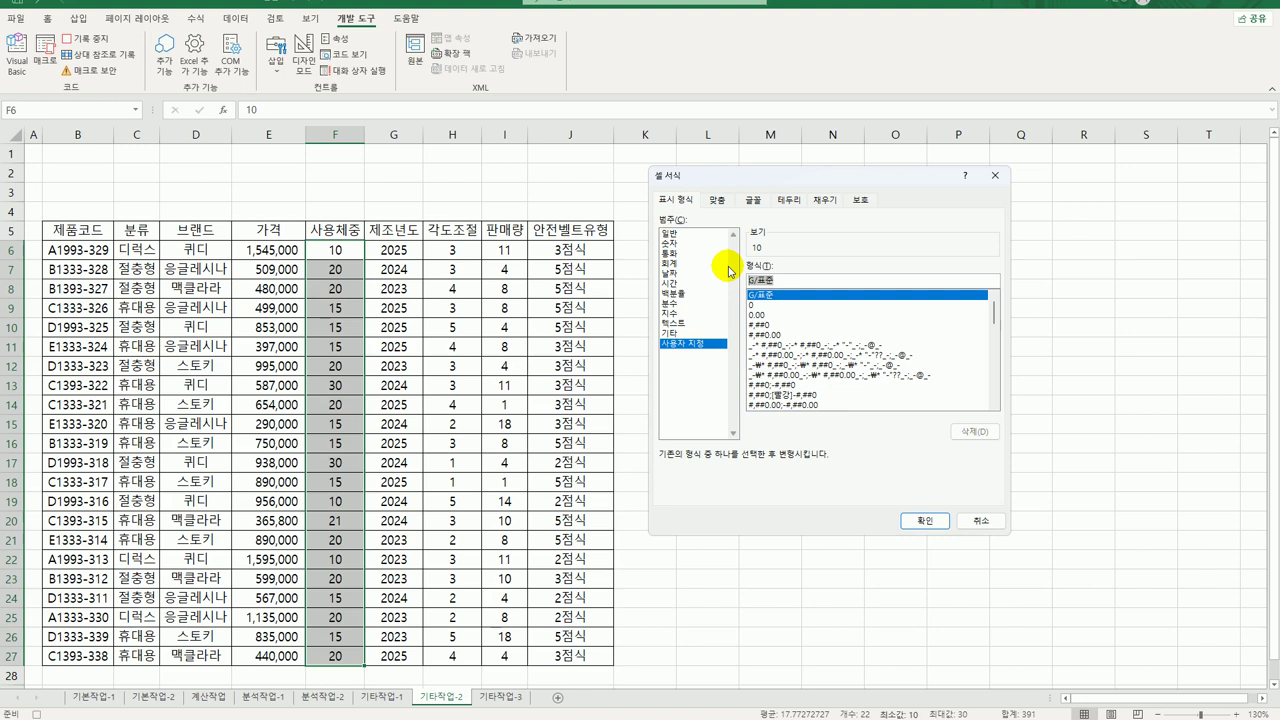
Replace the G/표준 format code with the first condition [빨강][=30]"▲".
key(BackSpace)
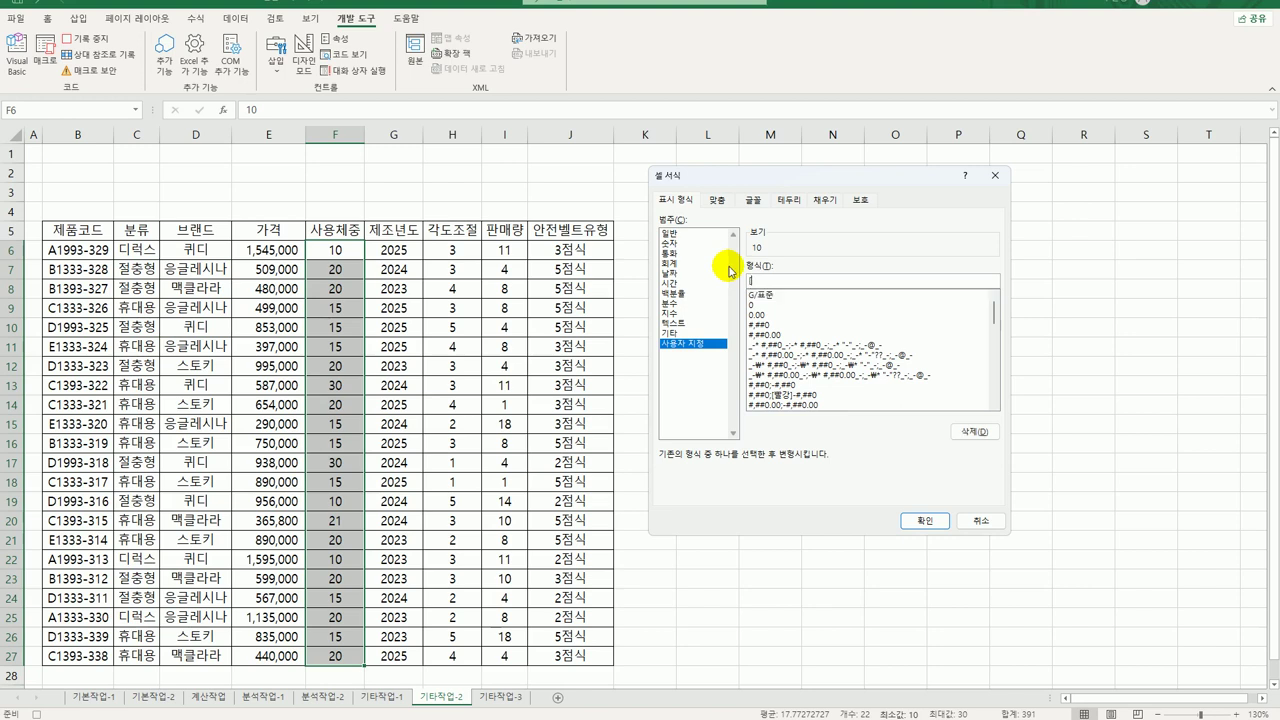
text([빨강][=30])
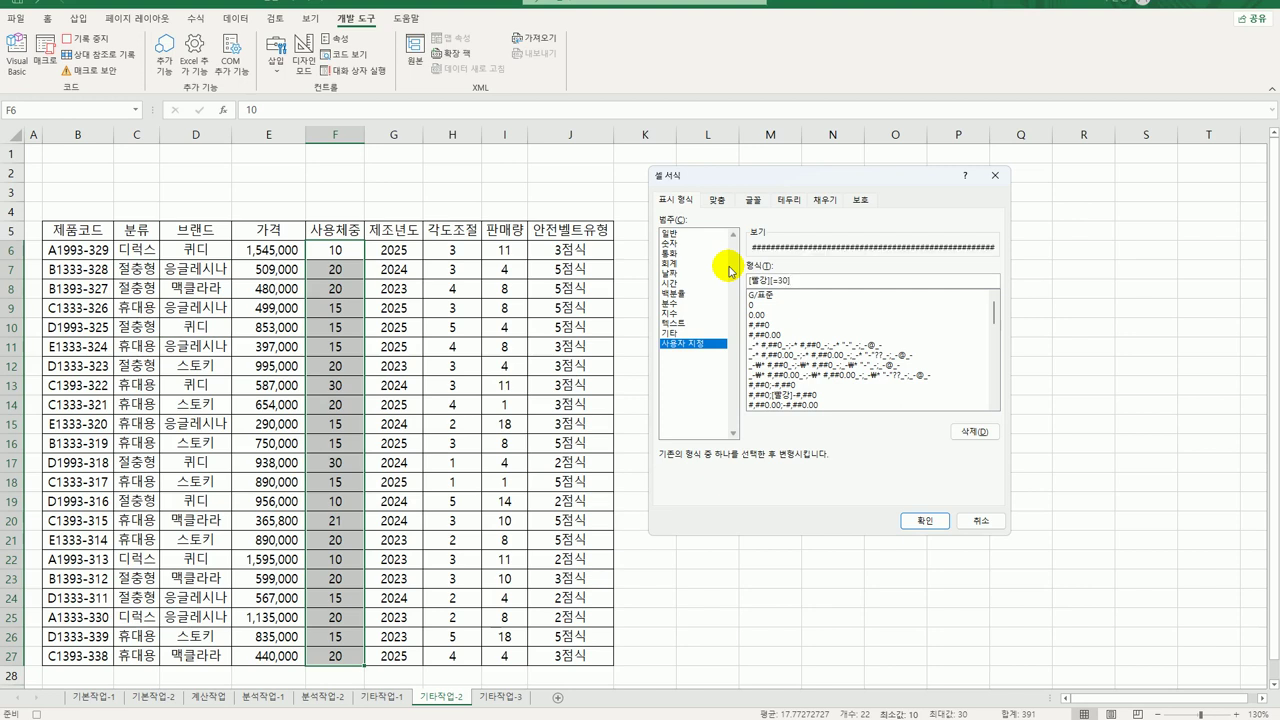
text("ㄴ)
key(Hangul_Hanja)
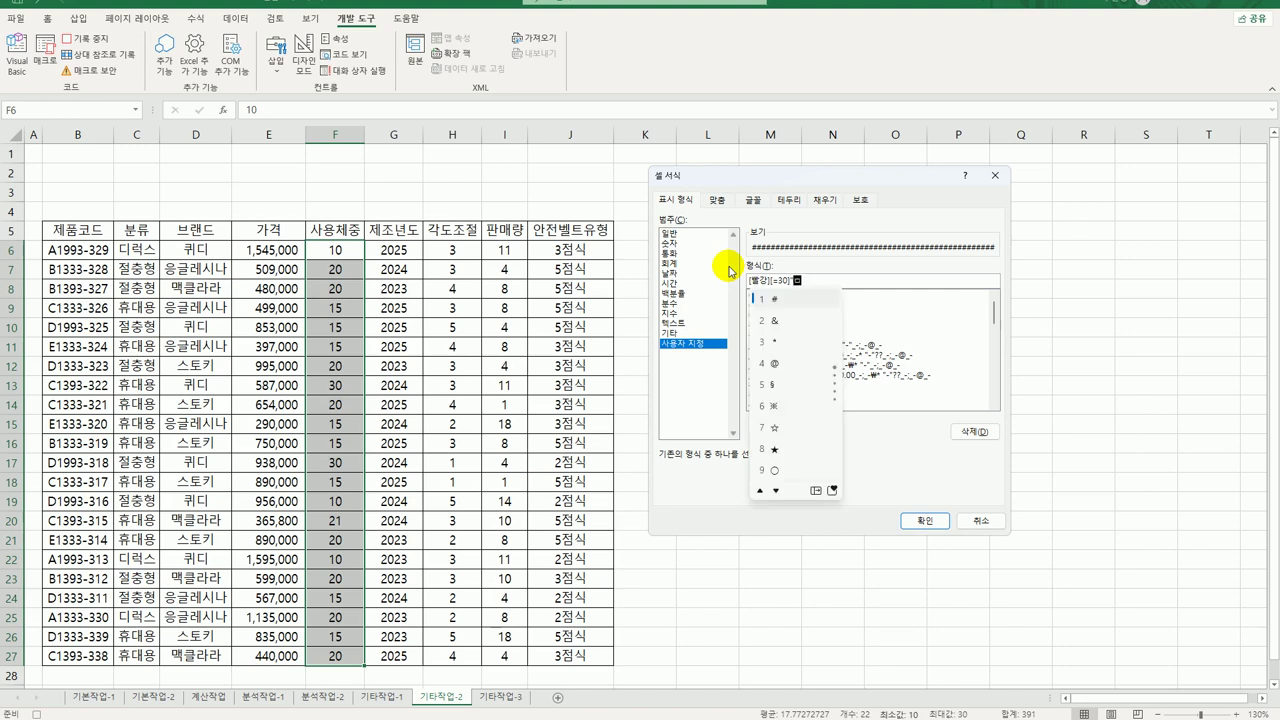
click(815, 490)
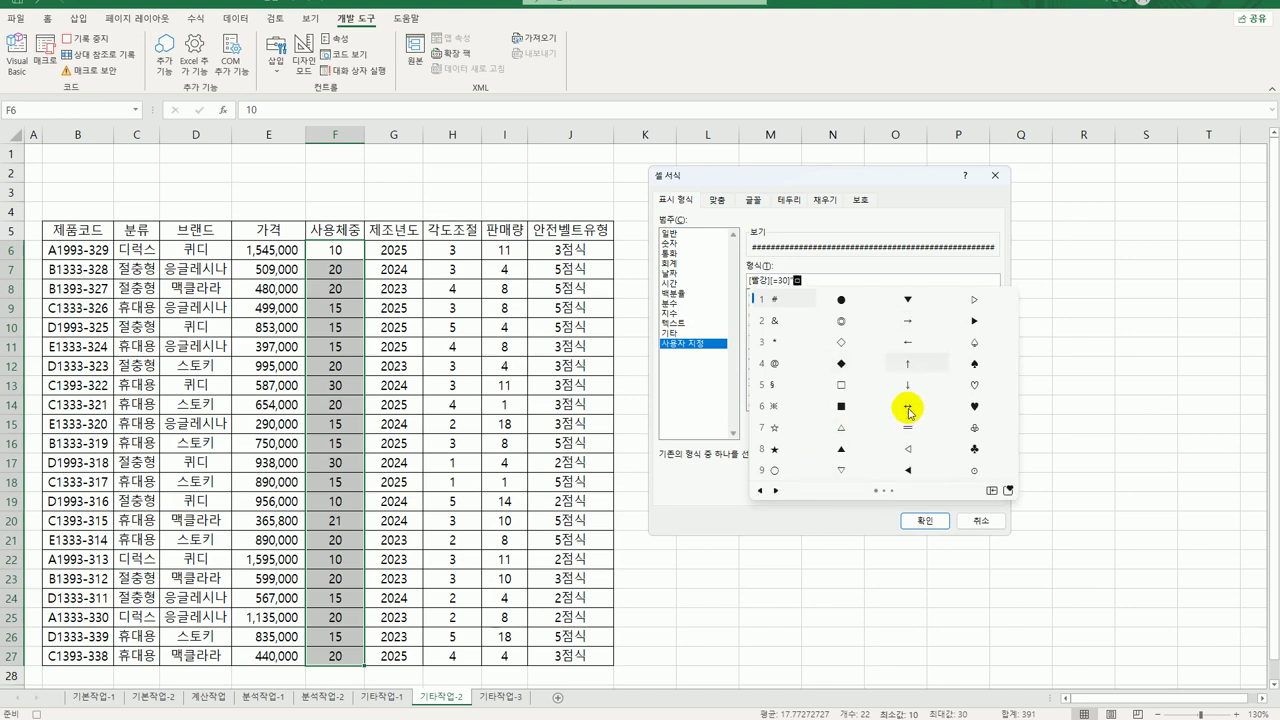
click(843, 450)
text(")
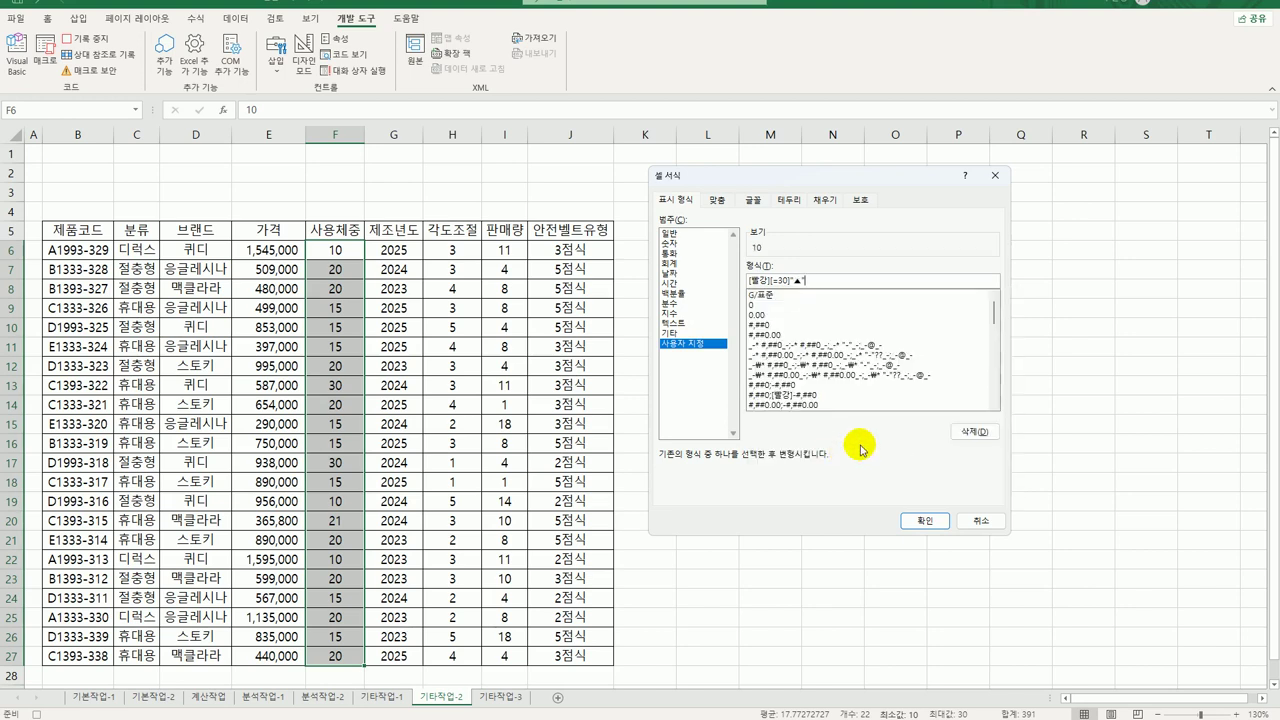
Extend the custom format code with ;[파랑][=10]"▼";0 and apply it to F6:F27.
text(;)
text(;)
text([vk)
key(BackSpace)
key(BackSpace)
text(파랑][=10]"ㅁ)
key(Hangul_Hanja)
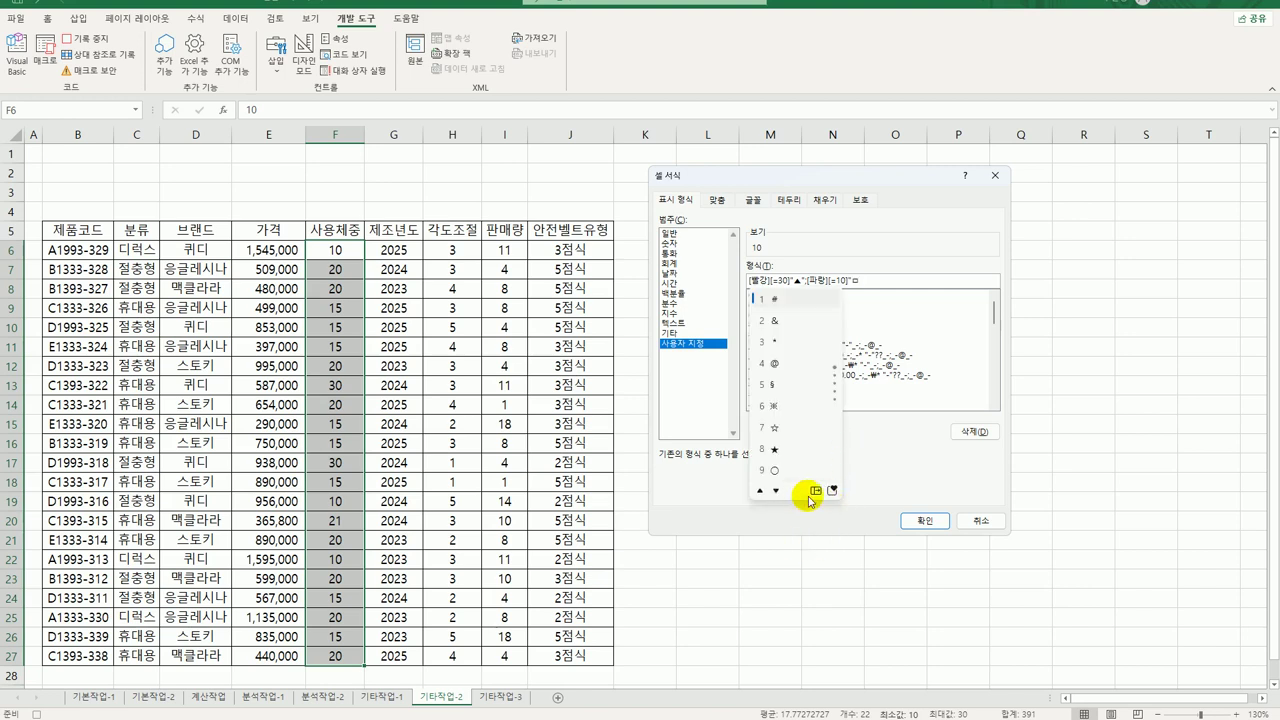
click(814, 490)
click(906, 300)
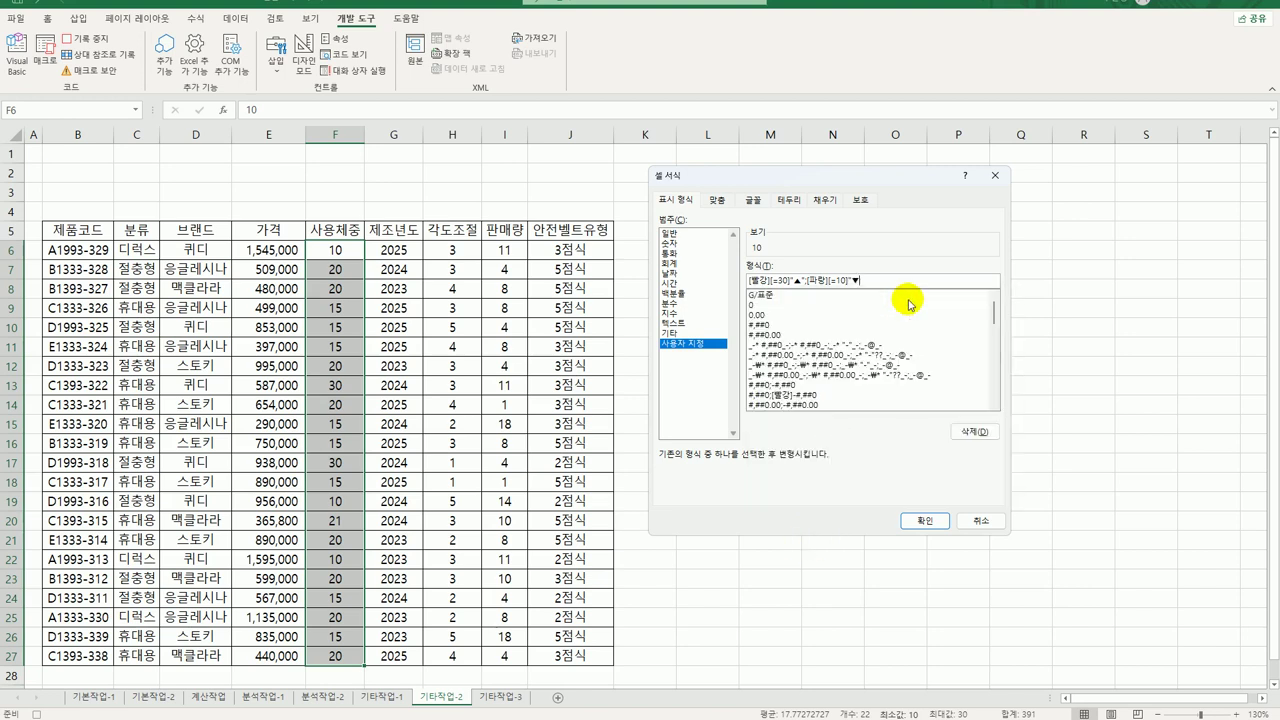
text(")
text(0)
click(926, 521)
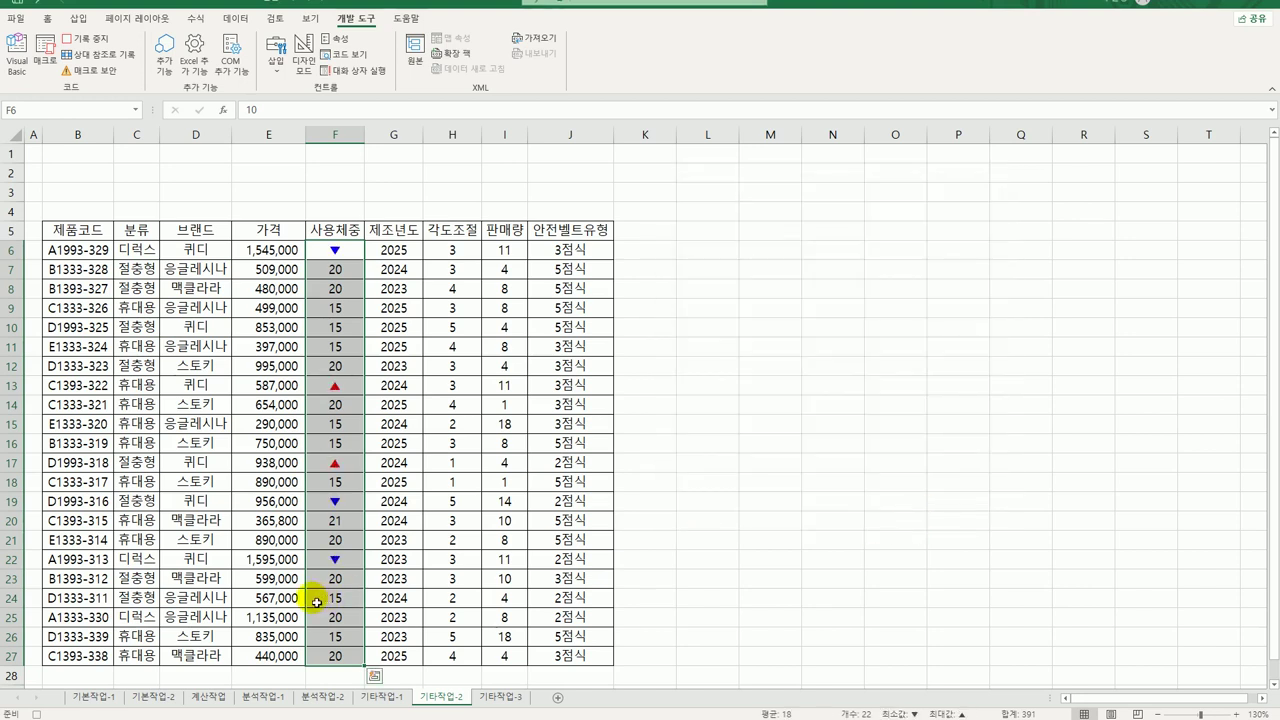
Deselect the 사용체중 range by selecting a single cell and stop recording the 상하서식 macro.
click(335, 655)
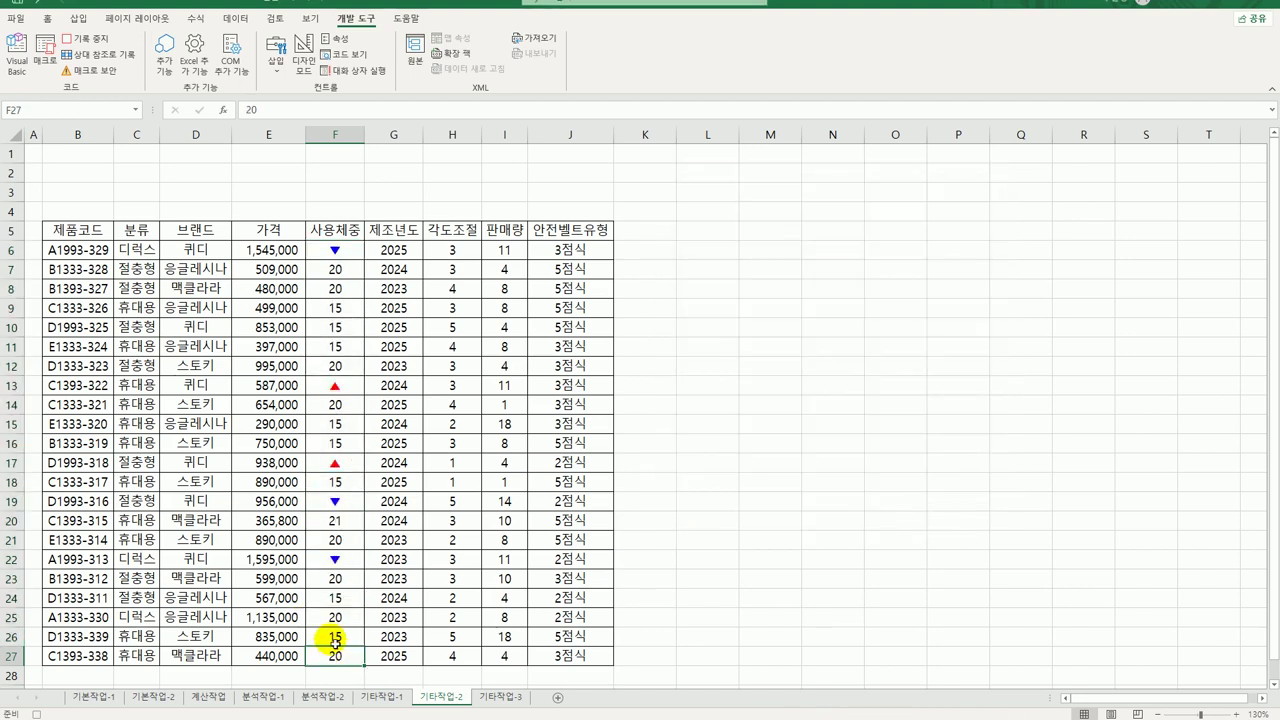
click(335, 249)
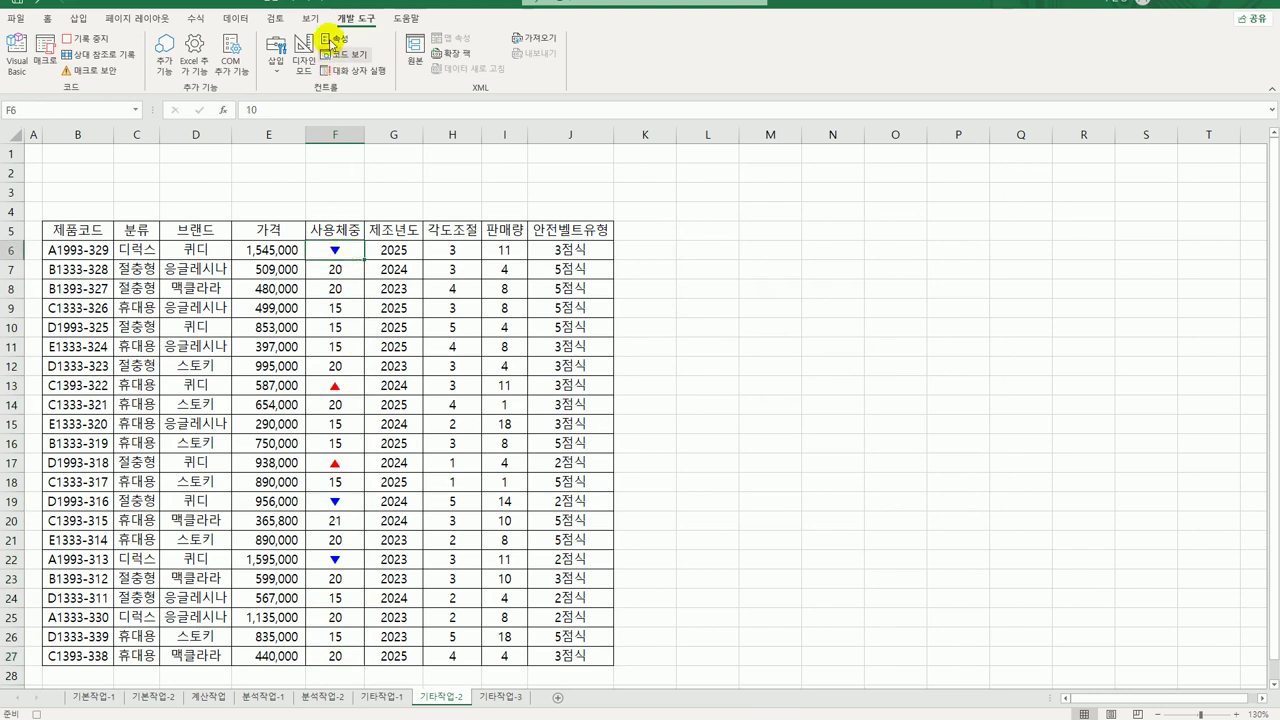
click(88, 39)
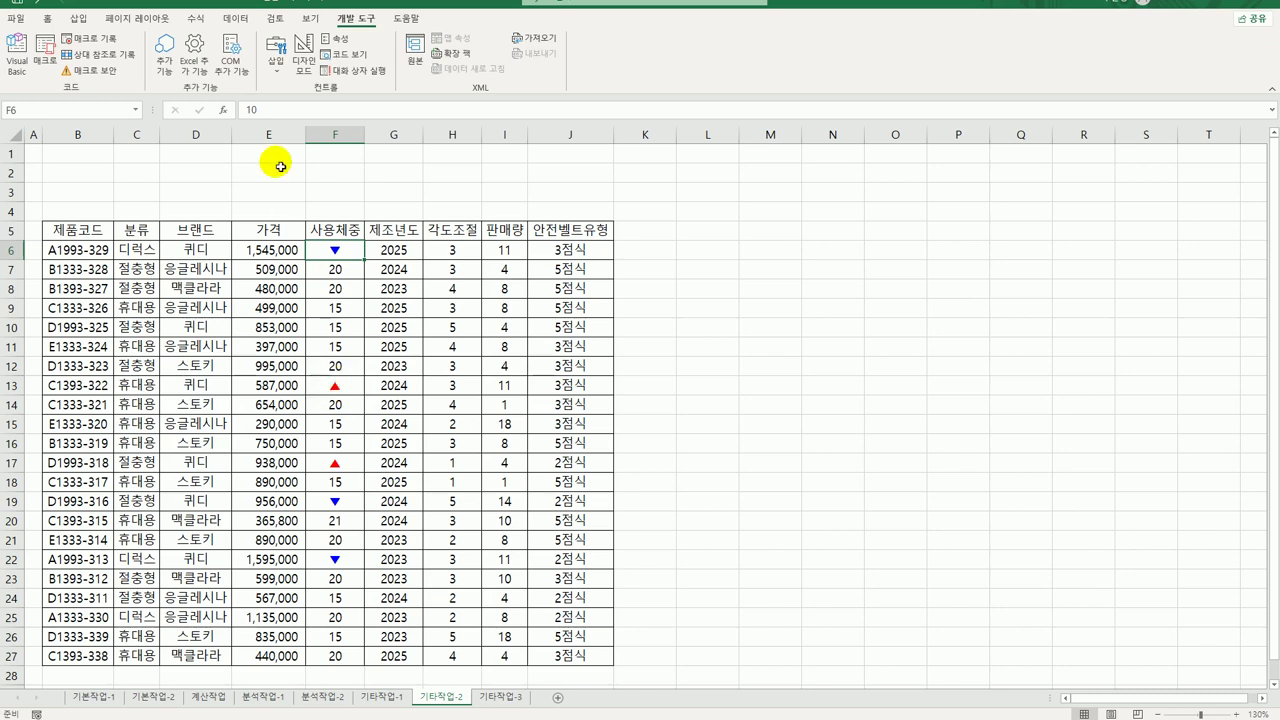
Add a form control button over C2:D3 that runs the 상하서식 macro and label it 상하서식.
click(274, 55)
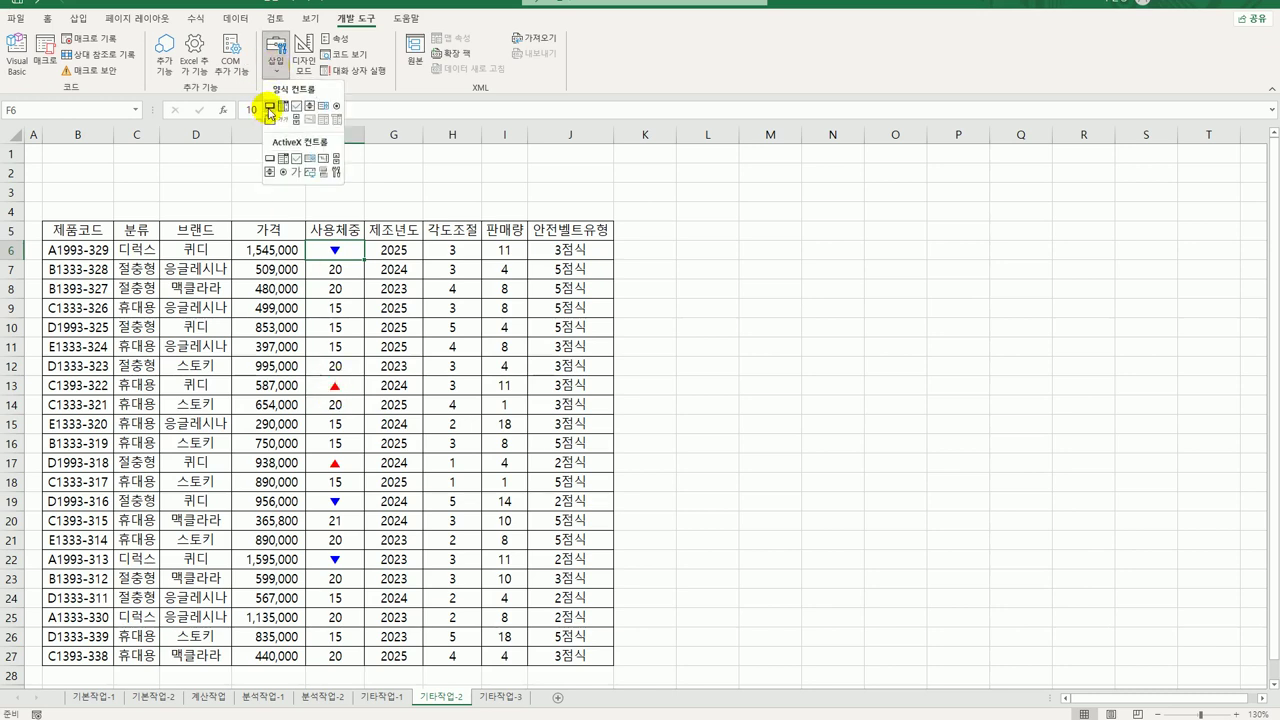
click(269, 106)
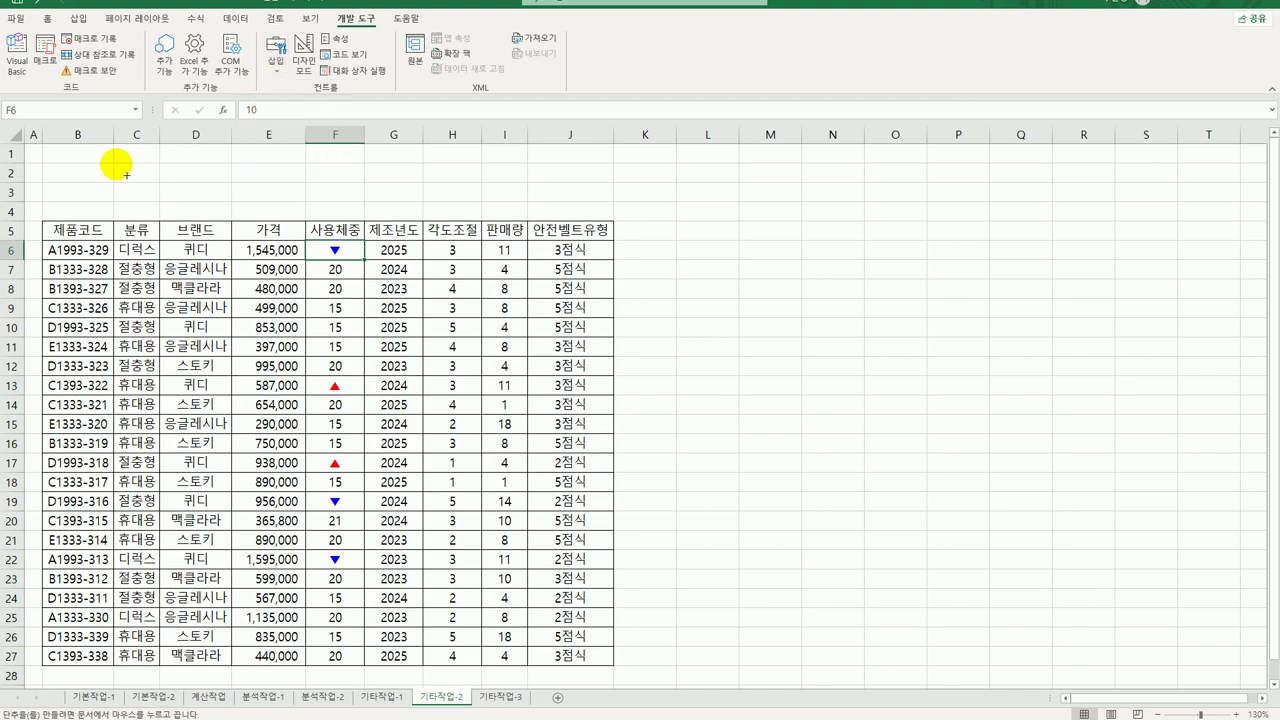
drag(115, 164, 219, 211)
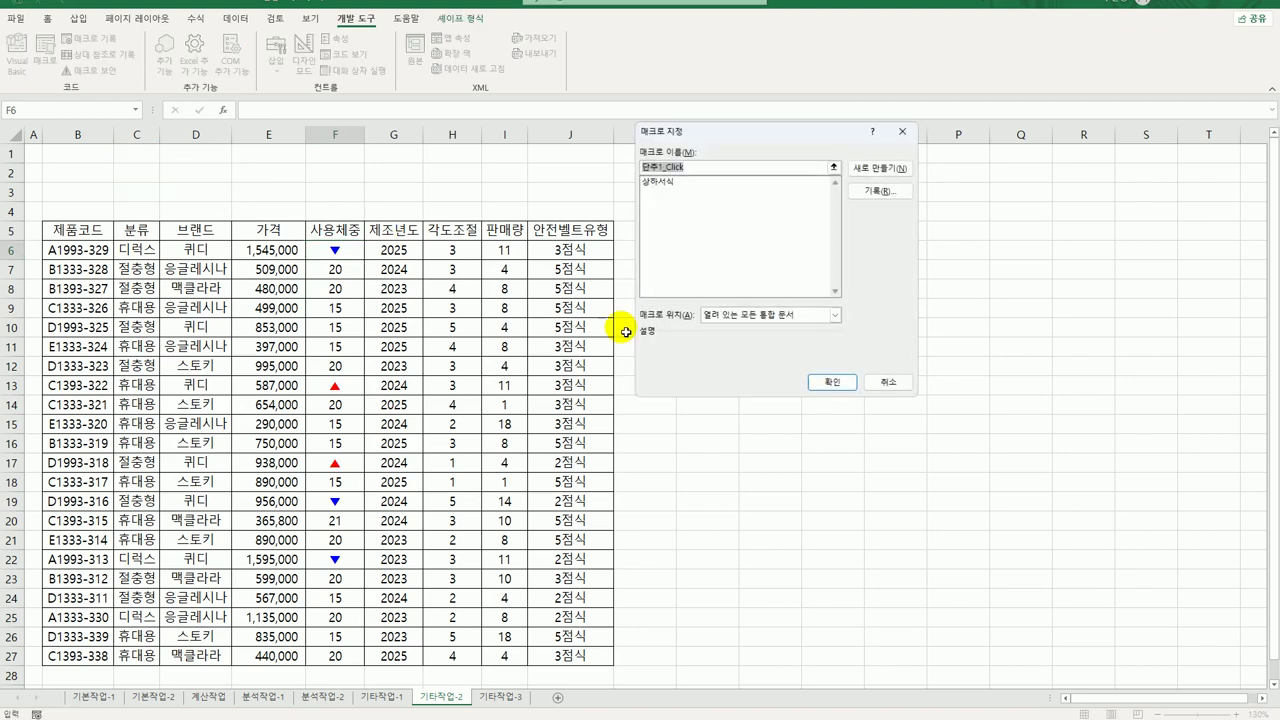
click(664, 183)
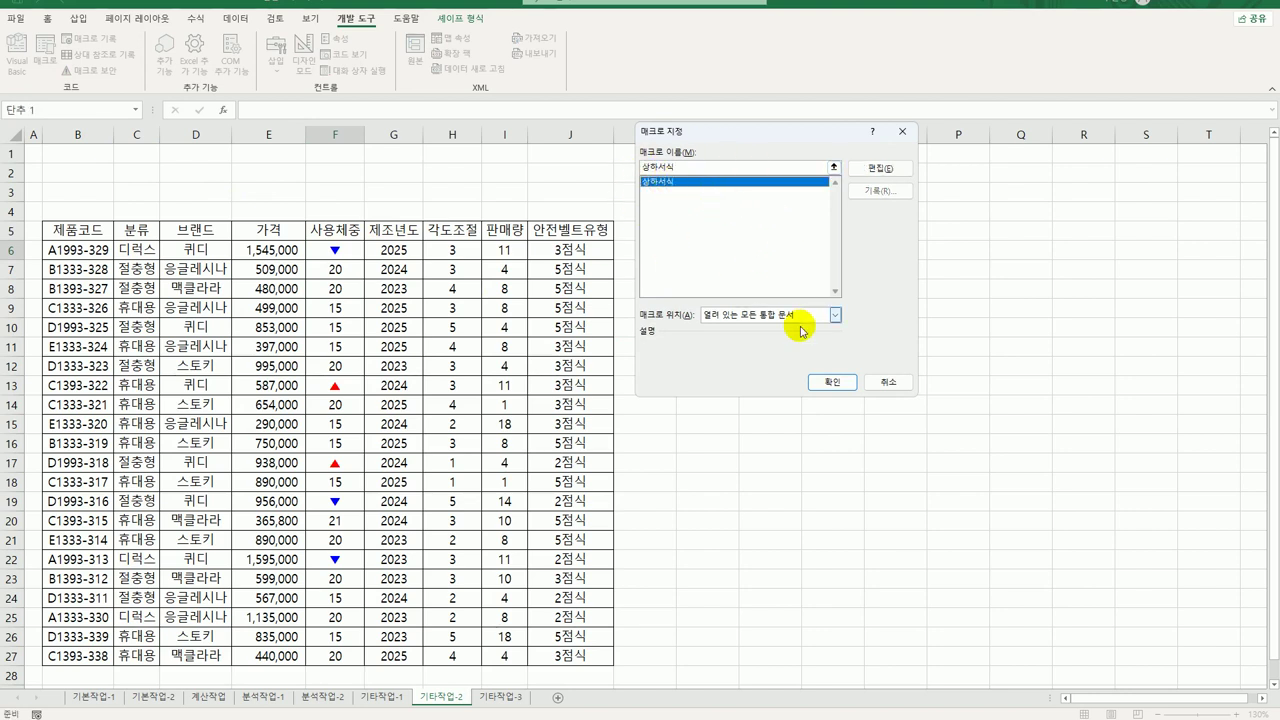
click(832, 384)
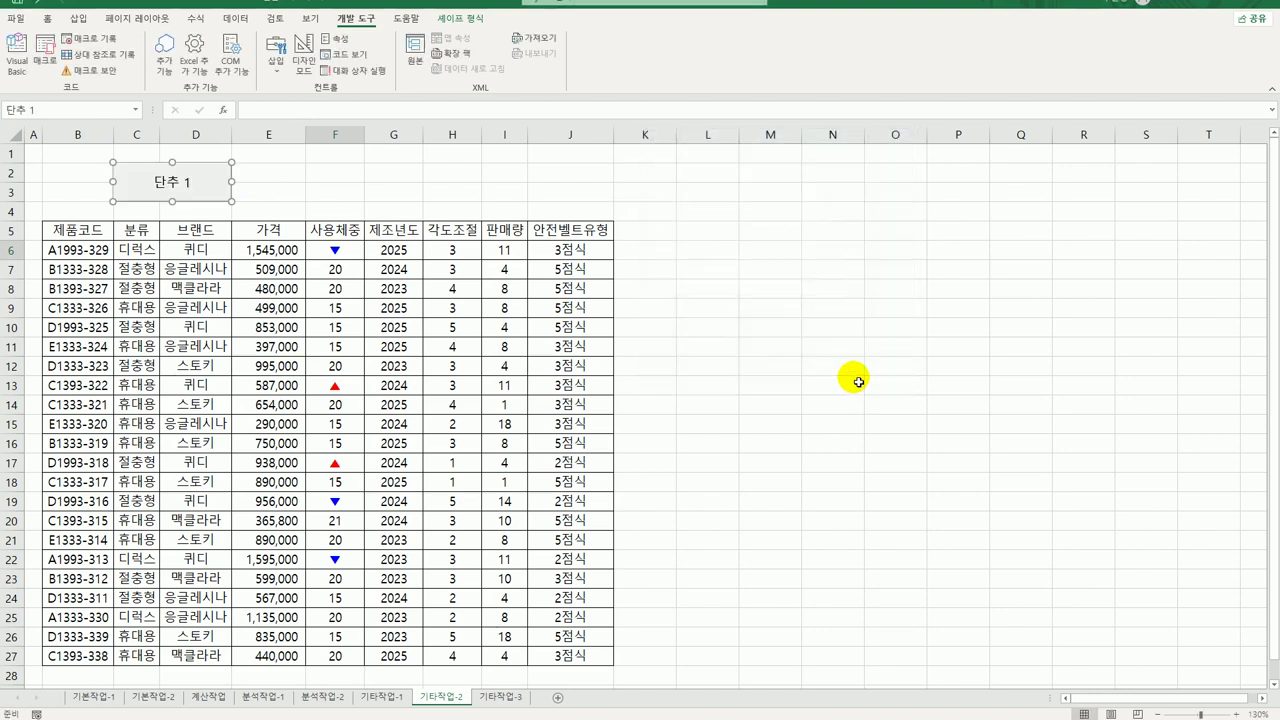
text(상하서식)
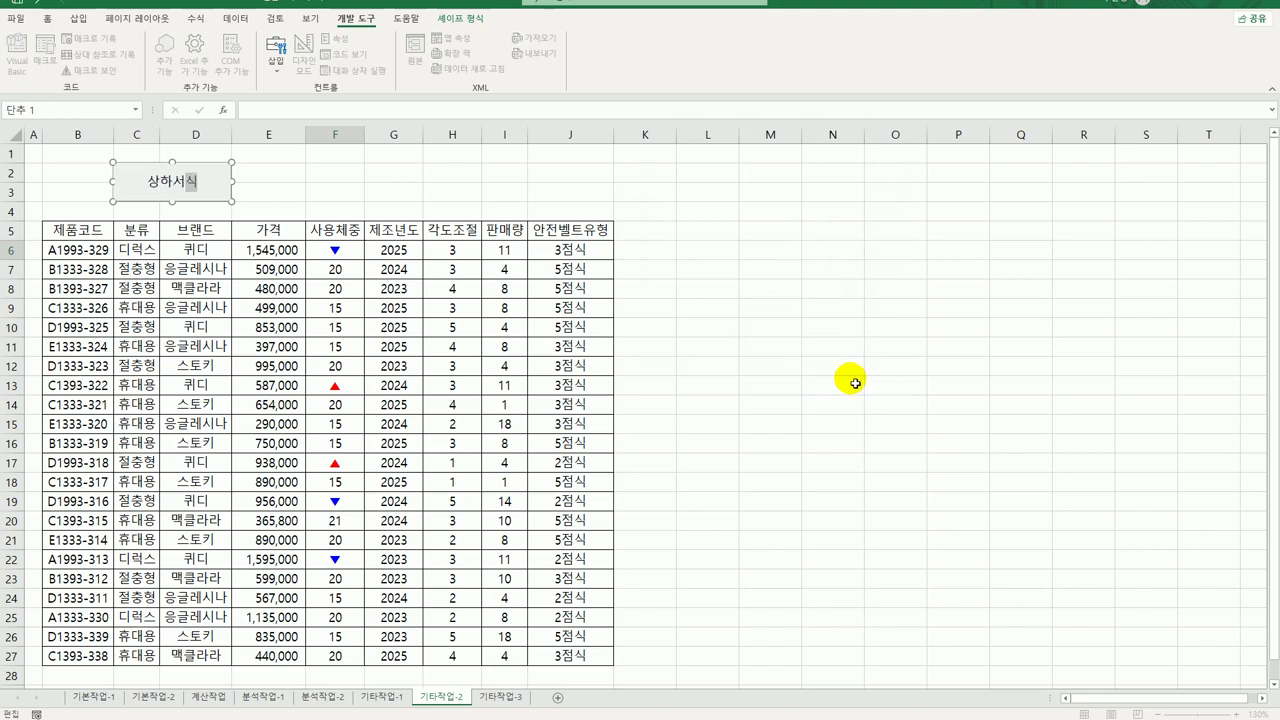
click(754, 348)
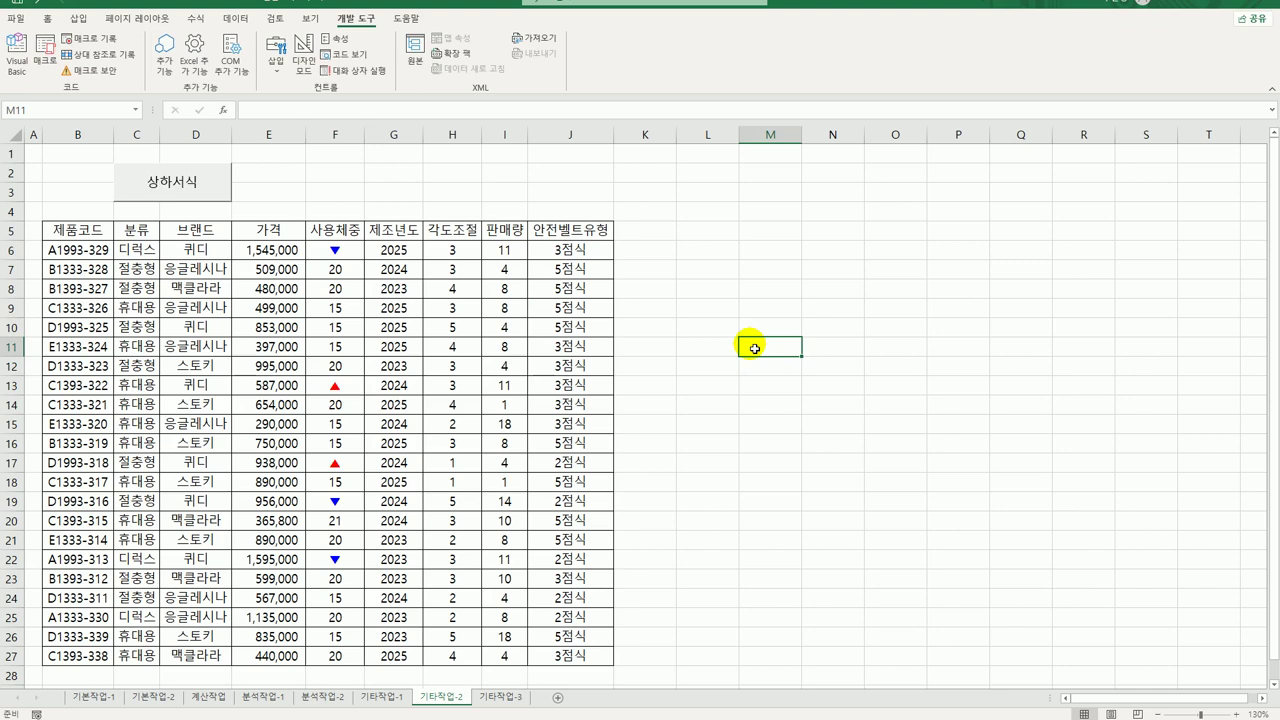
Select the empty cell M6 and start recording a macro named 일반서식 in the current workbook.
click(760, 252)
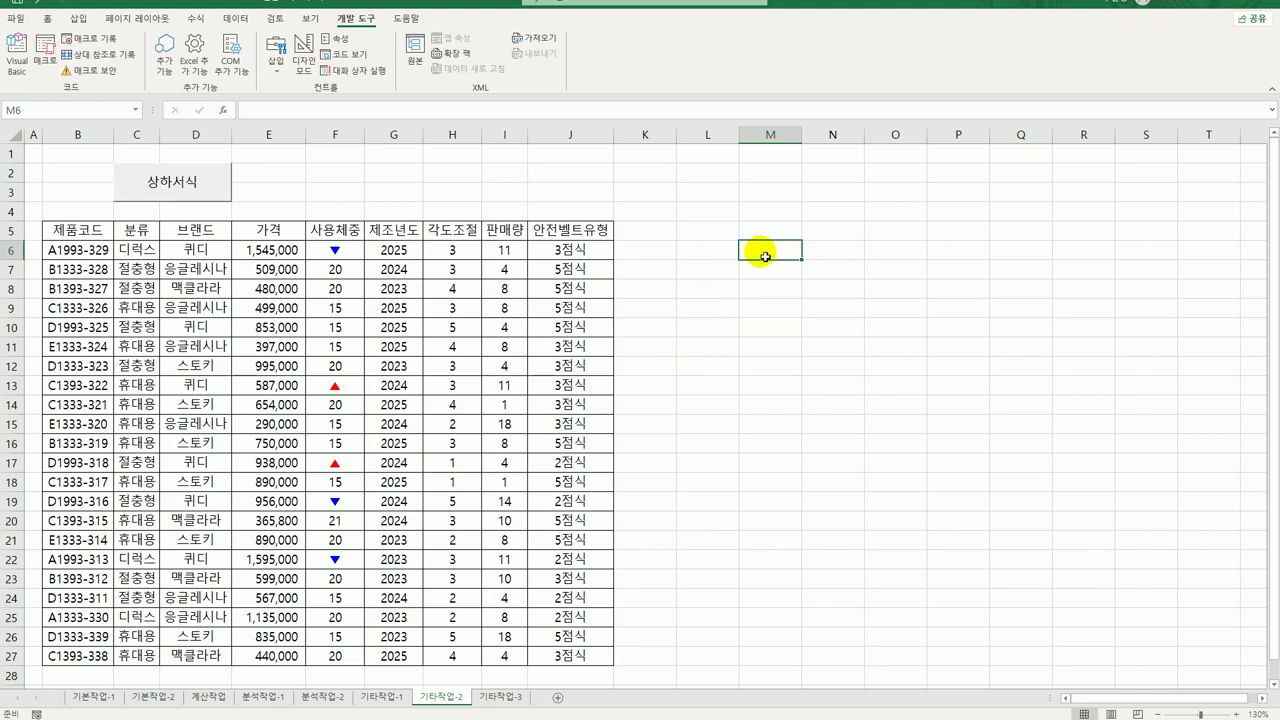
click(98, 38)
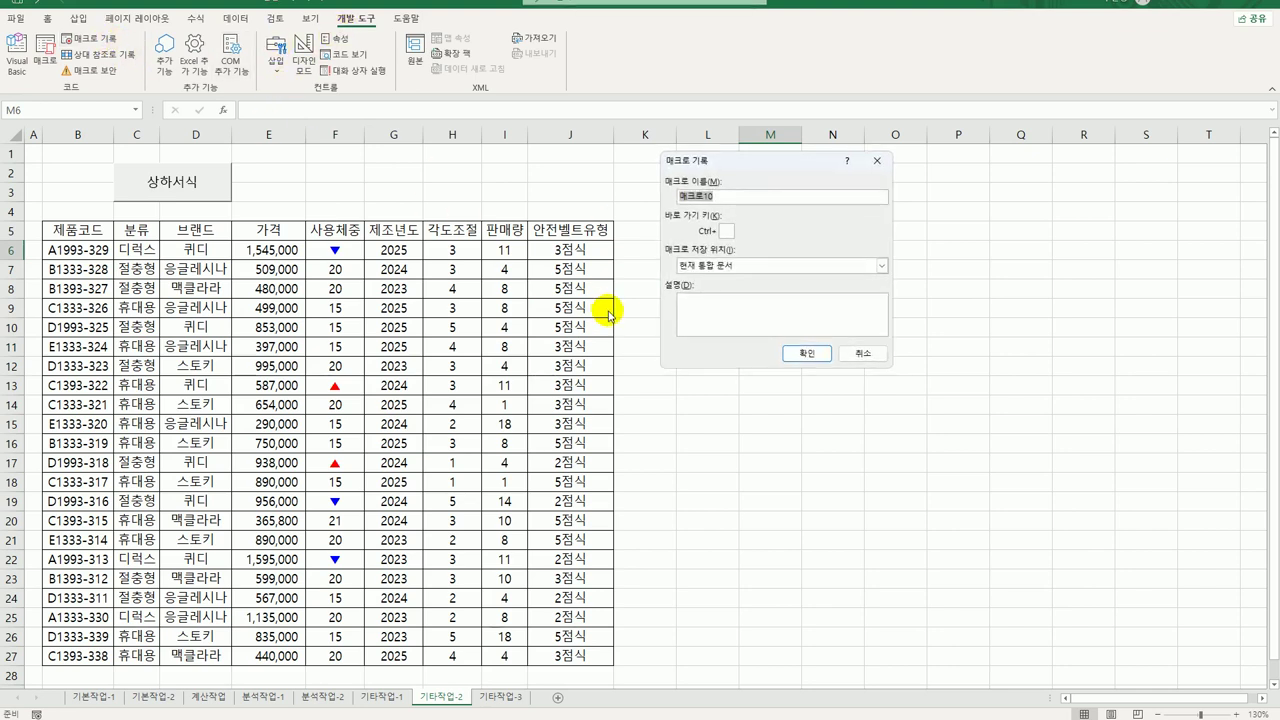
text(사)
text(반서식)
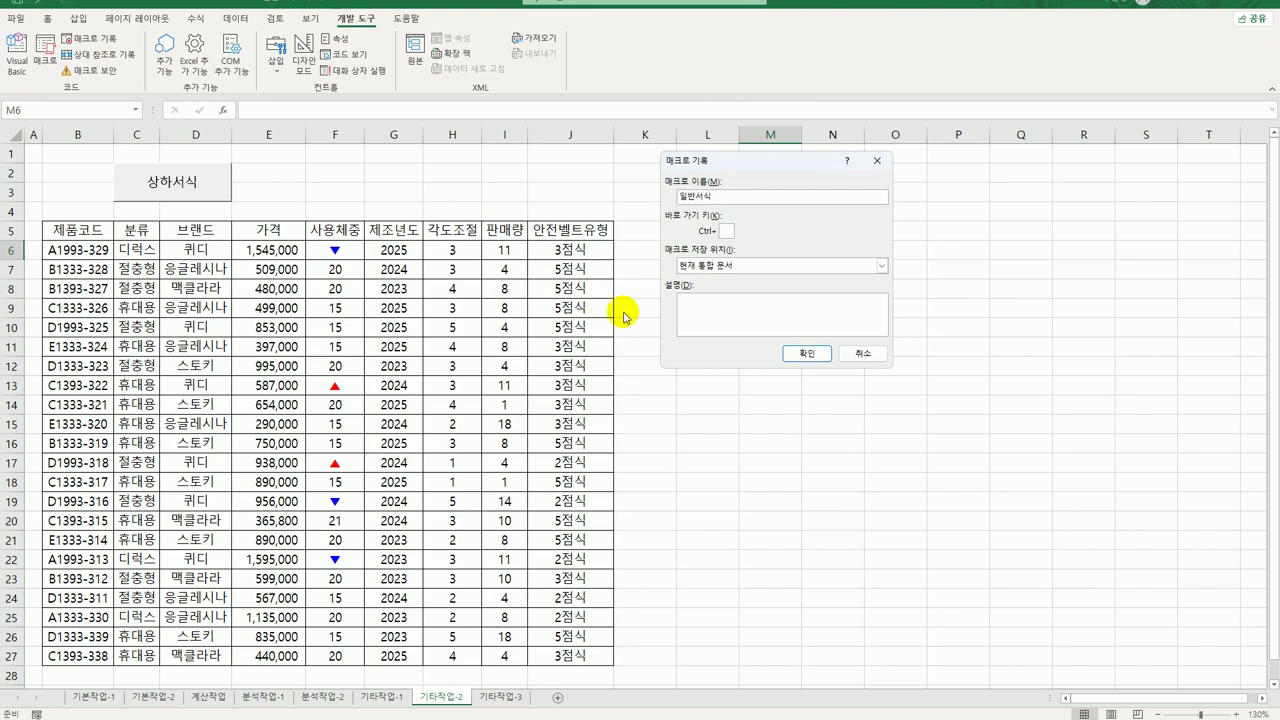
click(806, 354)
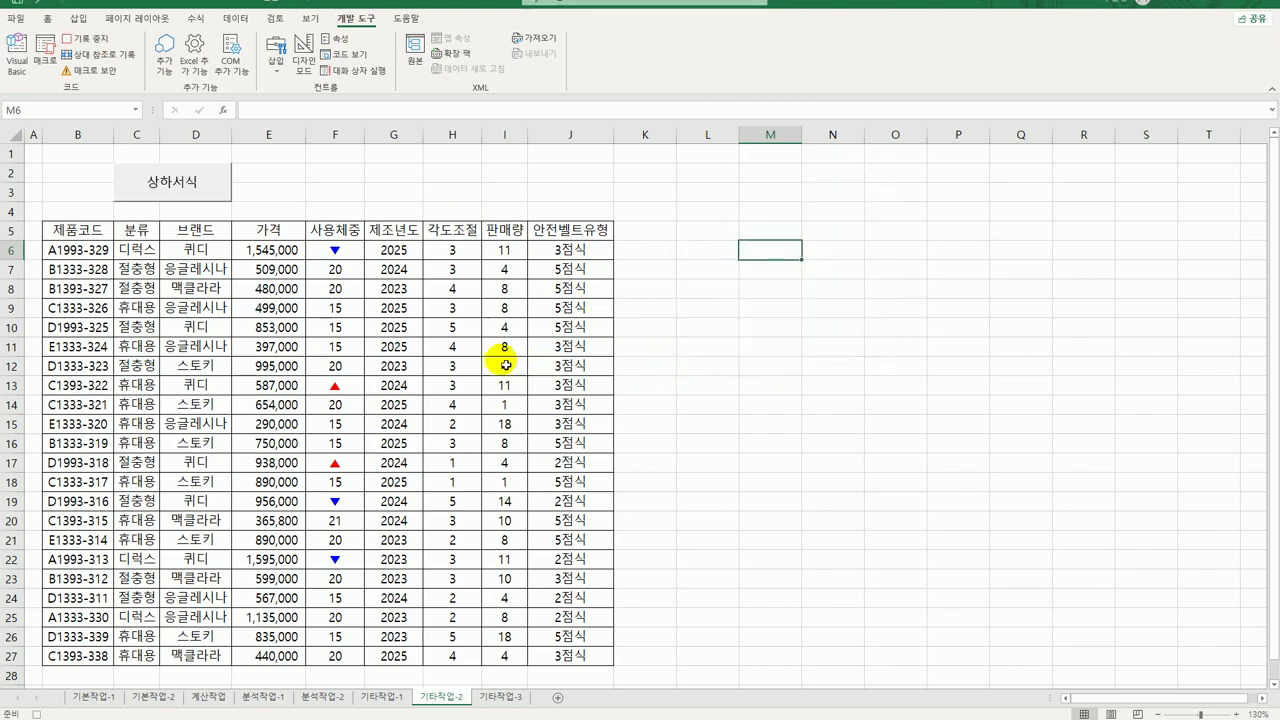
Apply the general (일반) number format to the 사용체중 values in F6:F27 and stop the macro recording.
drag(338, 255, 328, 655)
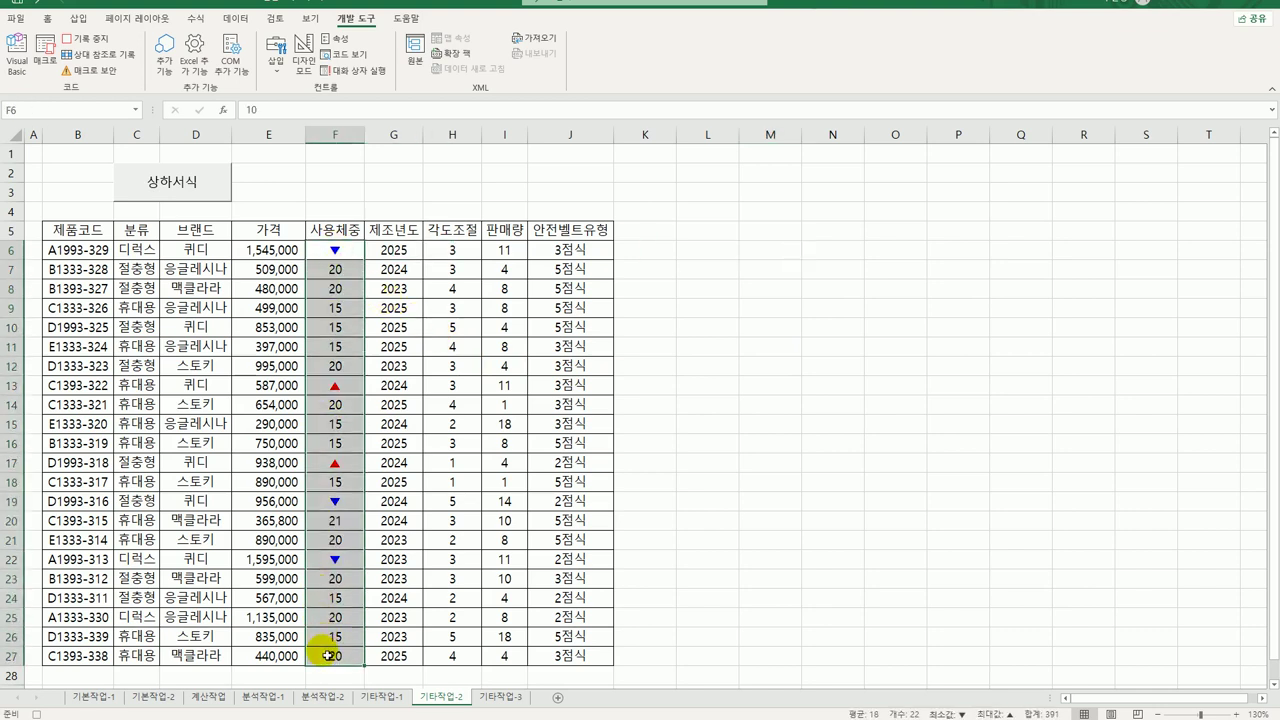
right_click(348, 257)
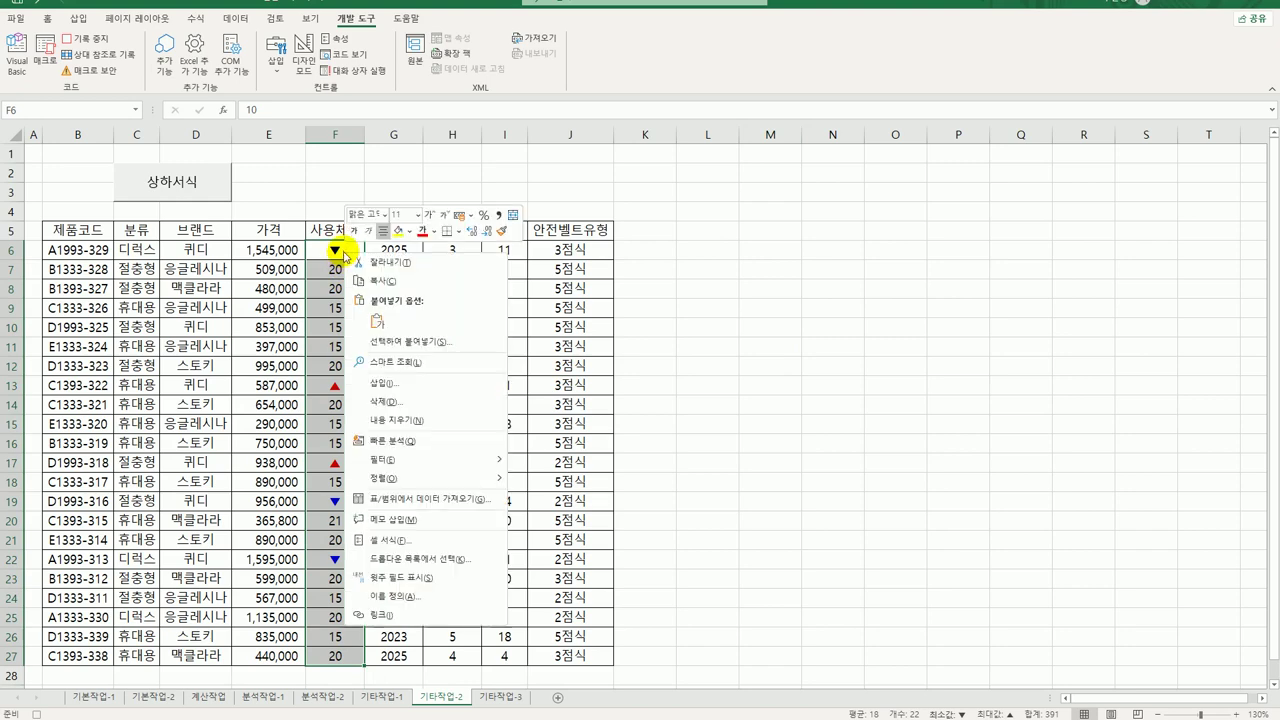
click(423, 534)
drag(464, 360, 936, 178)
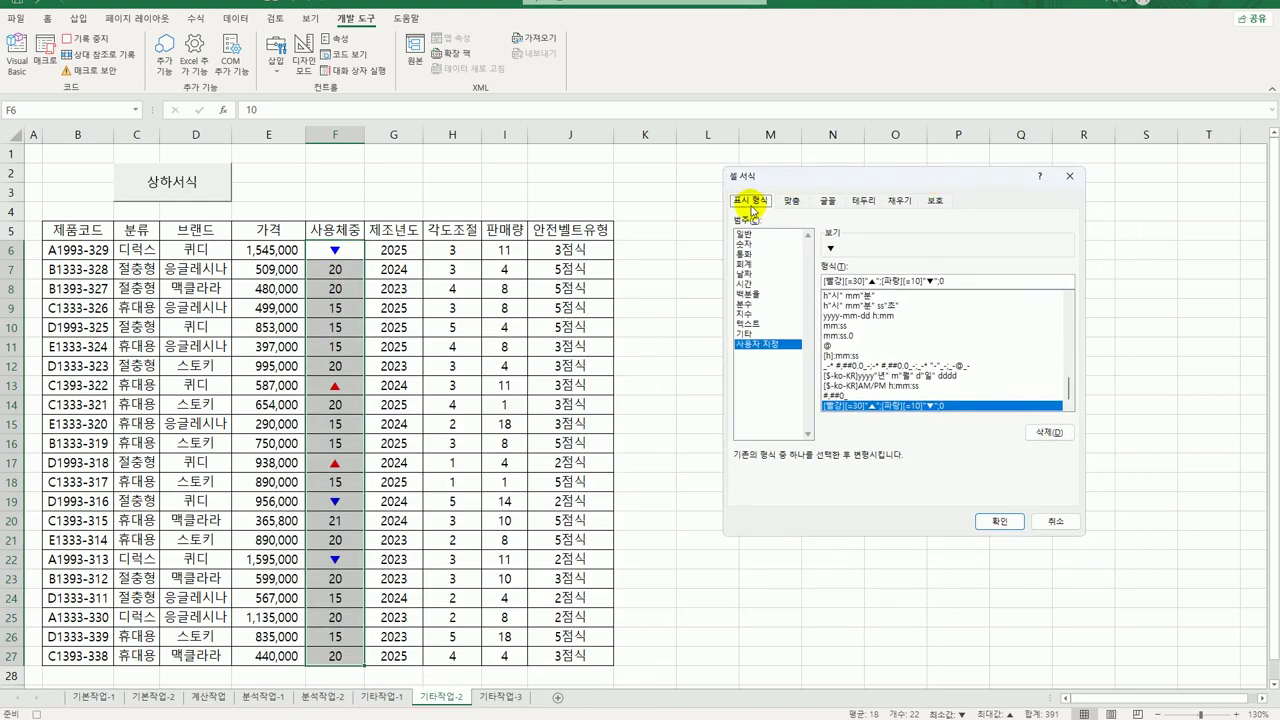
click(744, 234)
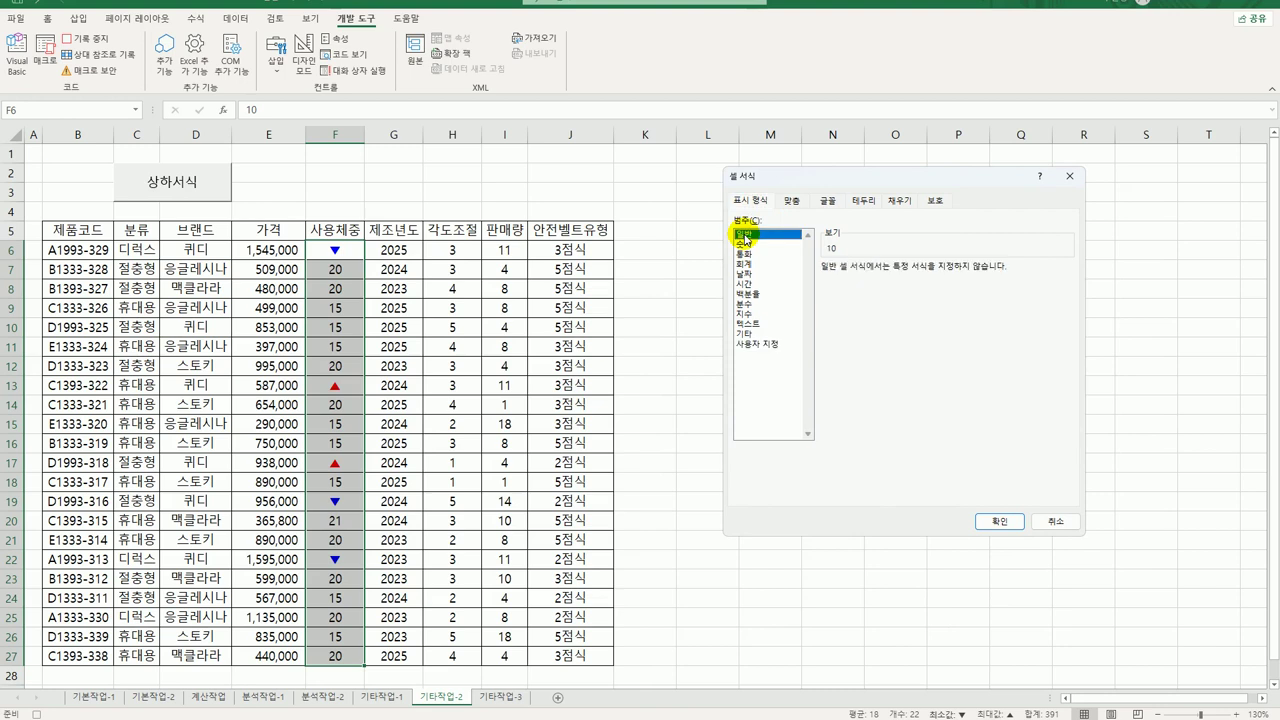
click(997, 521)
click(343, 658)
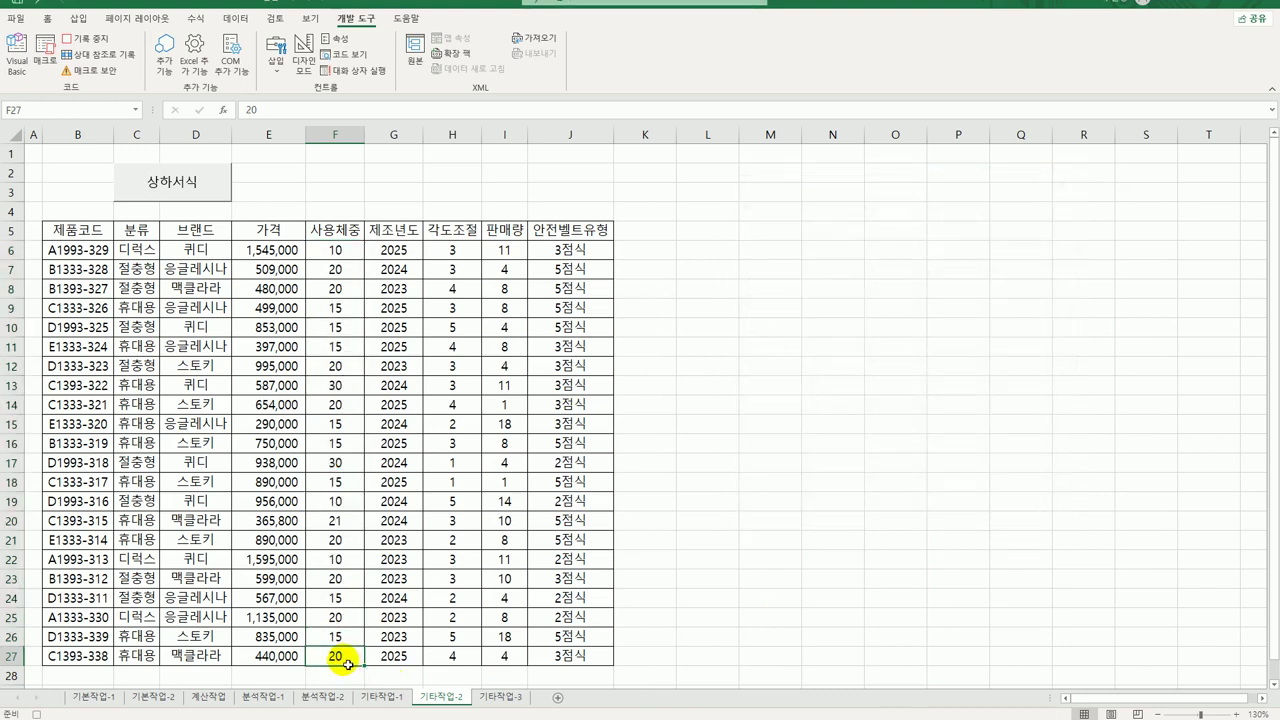
click(84, 42)
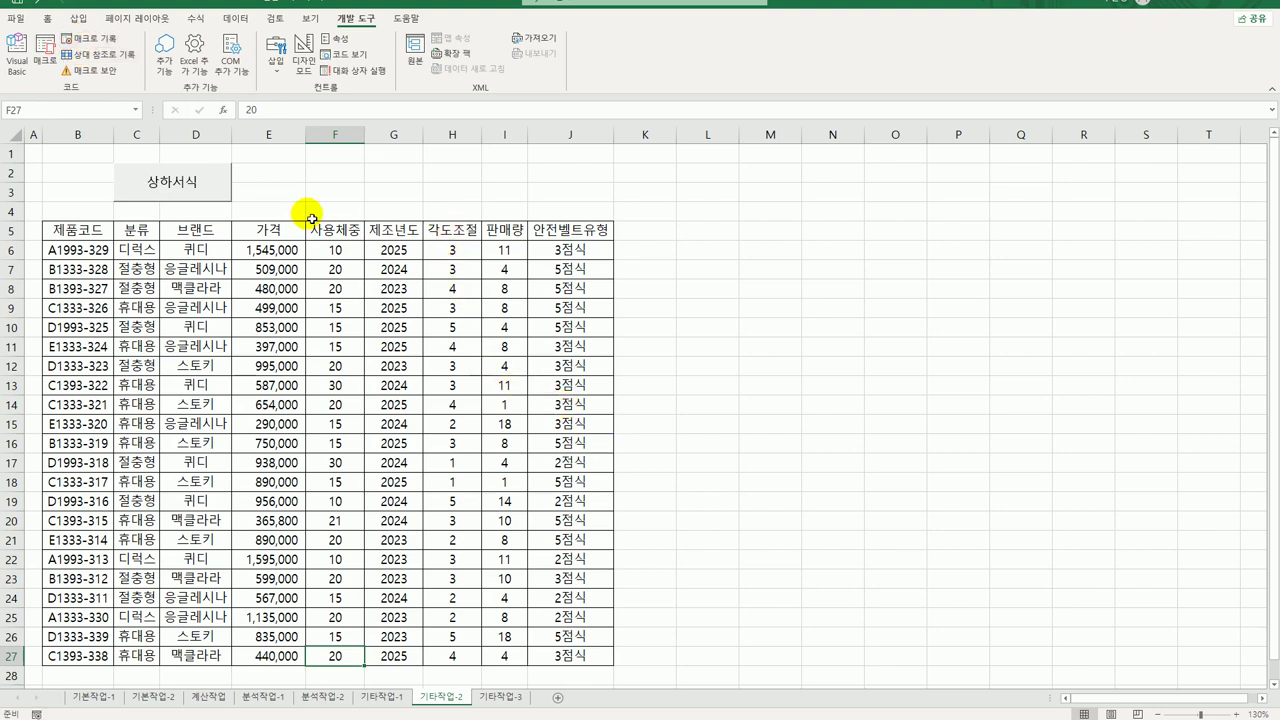
Add a form control button over H2:I3 that runs the 일반서식 macro and label it 일반서식.
click(275, 52)
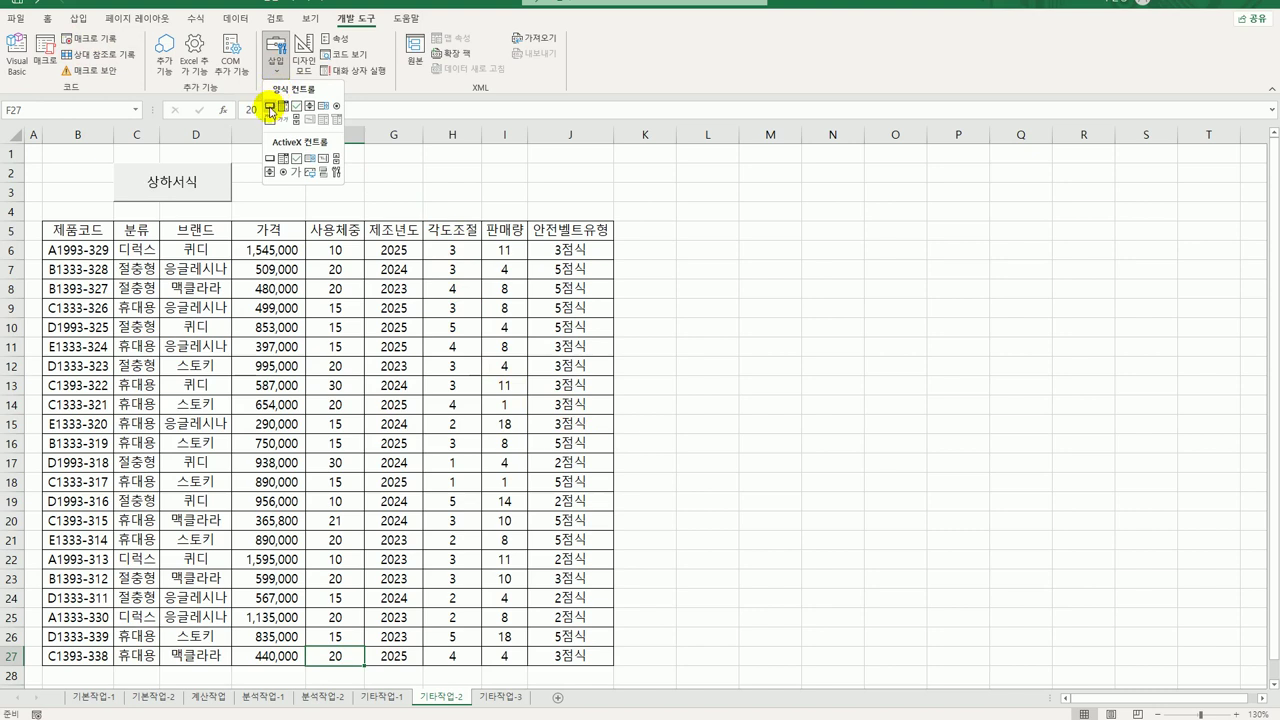
click(270, 107)
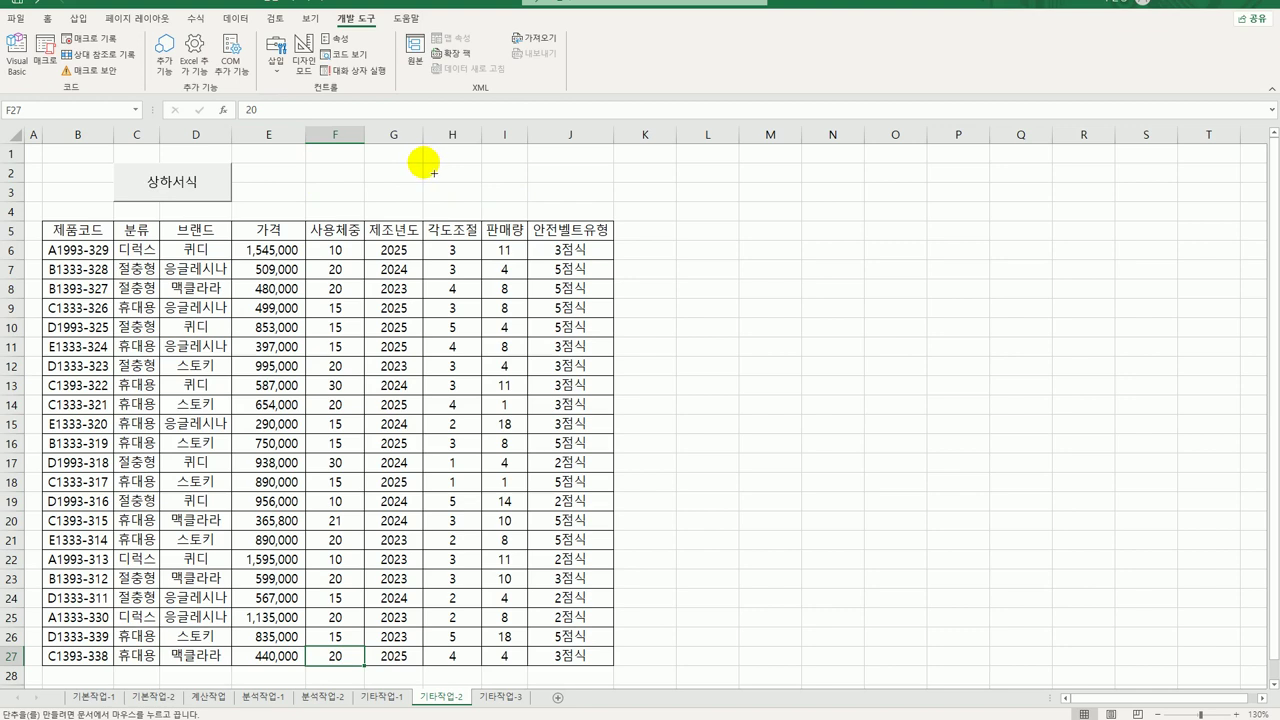
drag(426, 168, 516, 211)
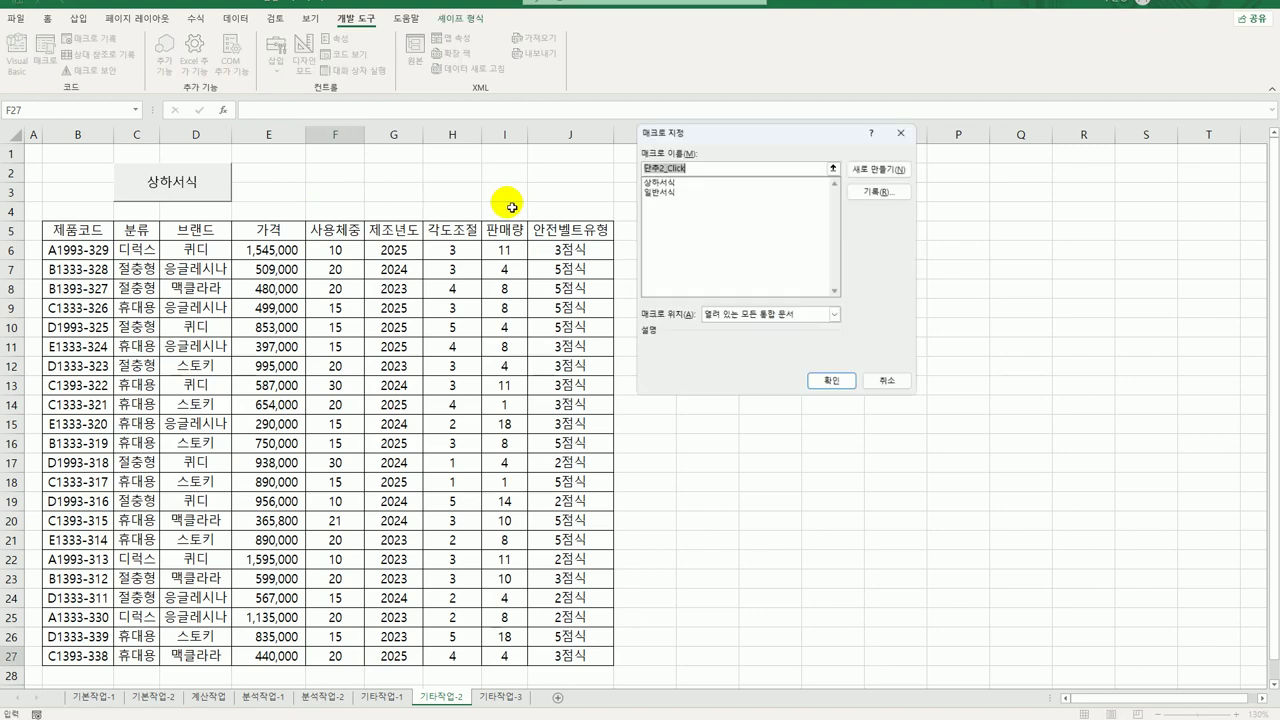
click(664, 191)
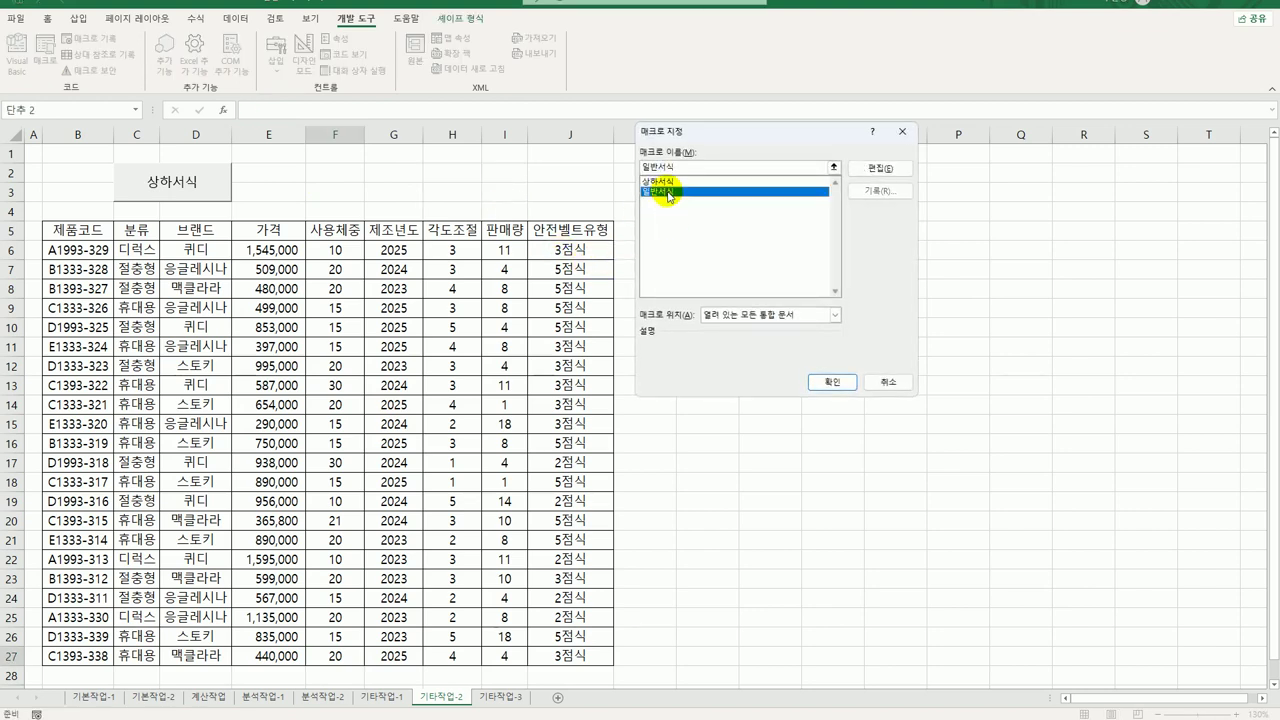
click(834, 384)
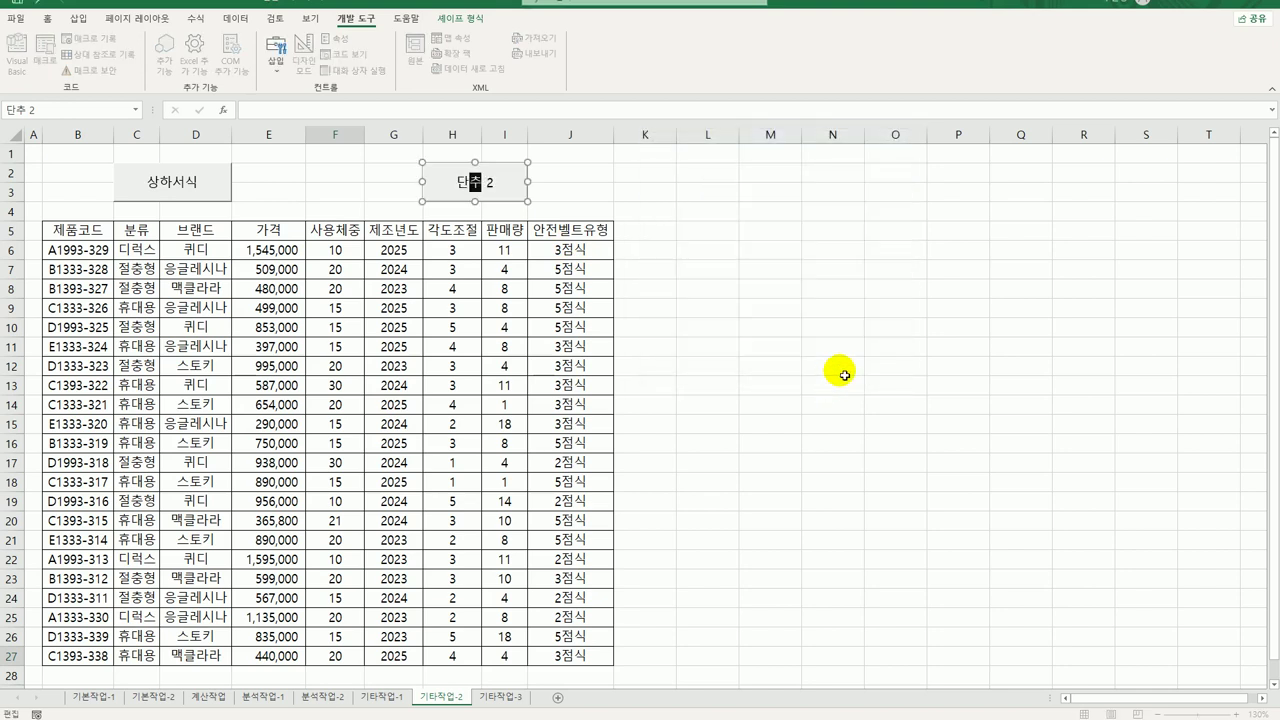
key(BackSpace)
key(BackSpace)
key(BackSpace)
key(BackSpace)
text(일반서식)
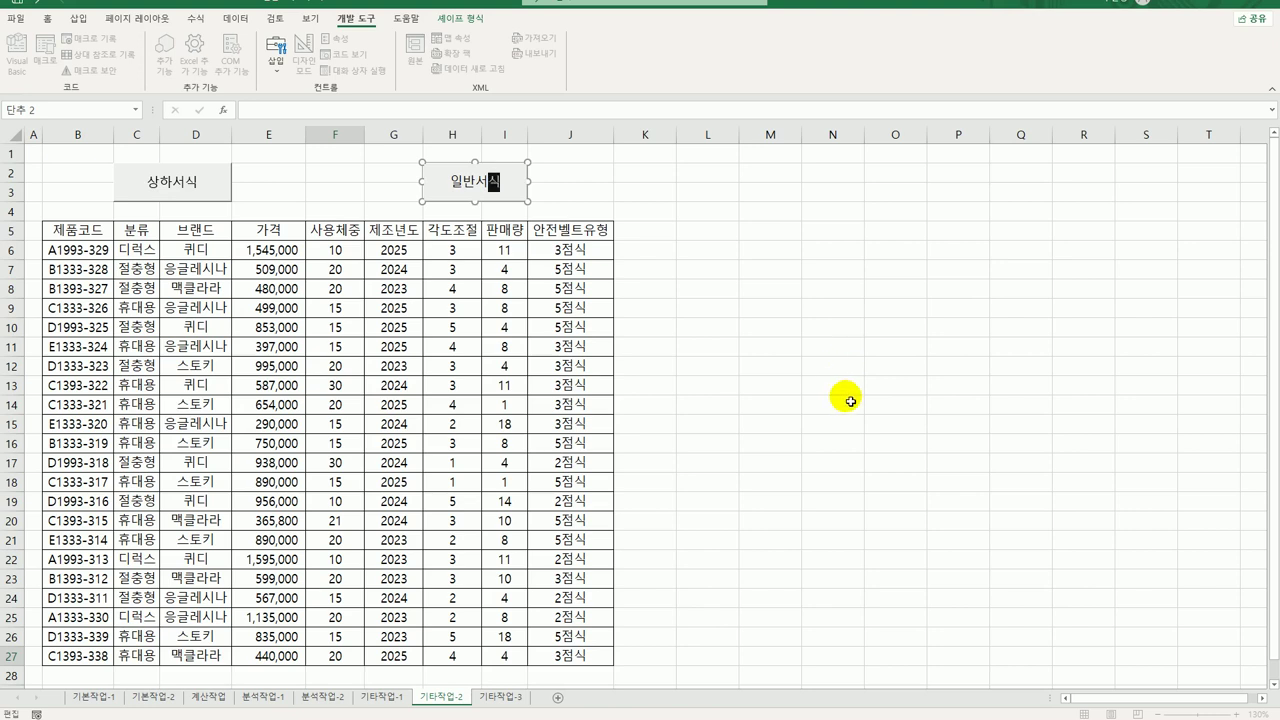
click(843, 402)
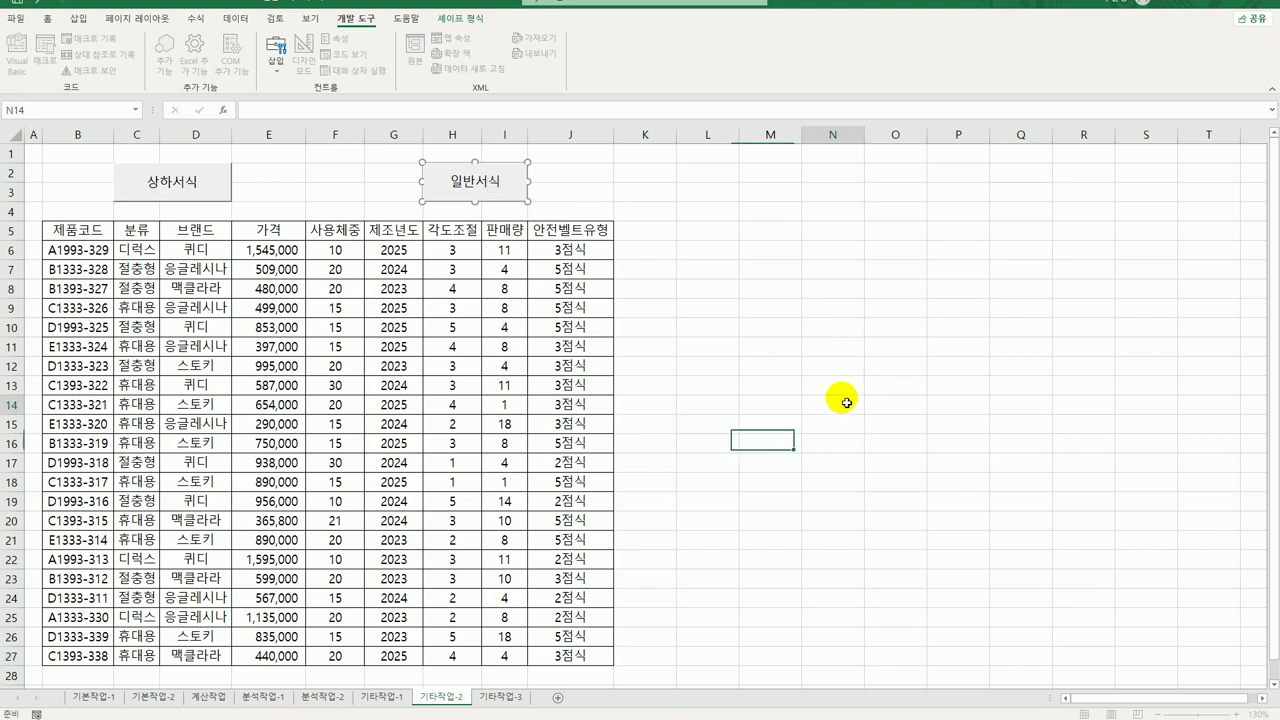
Test the 상하서식 and 일반서식 buttons on the 사용체중 column and select an empty cell outside the table.
click(204, 193)
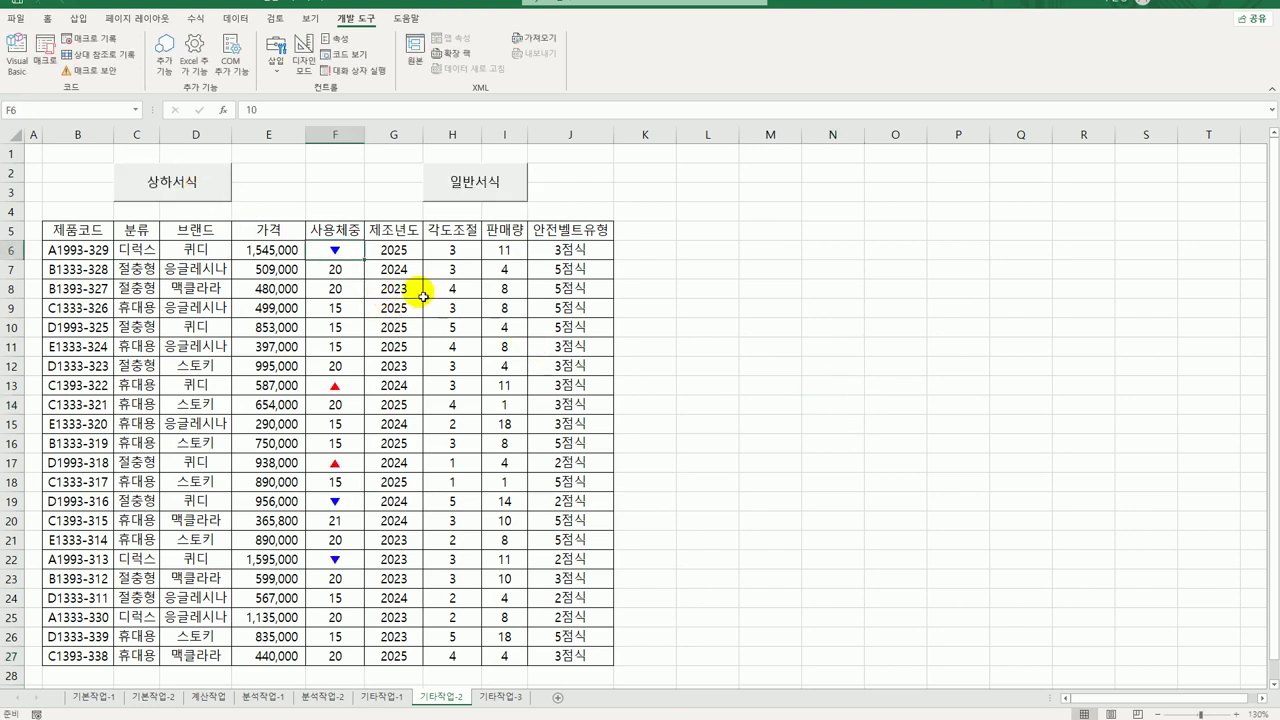
click(500, 182)
click(765, 455)
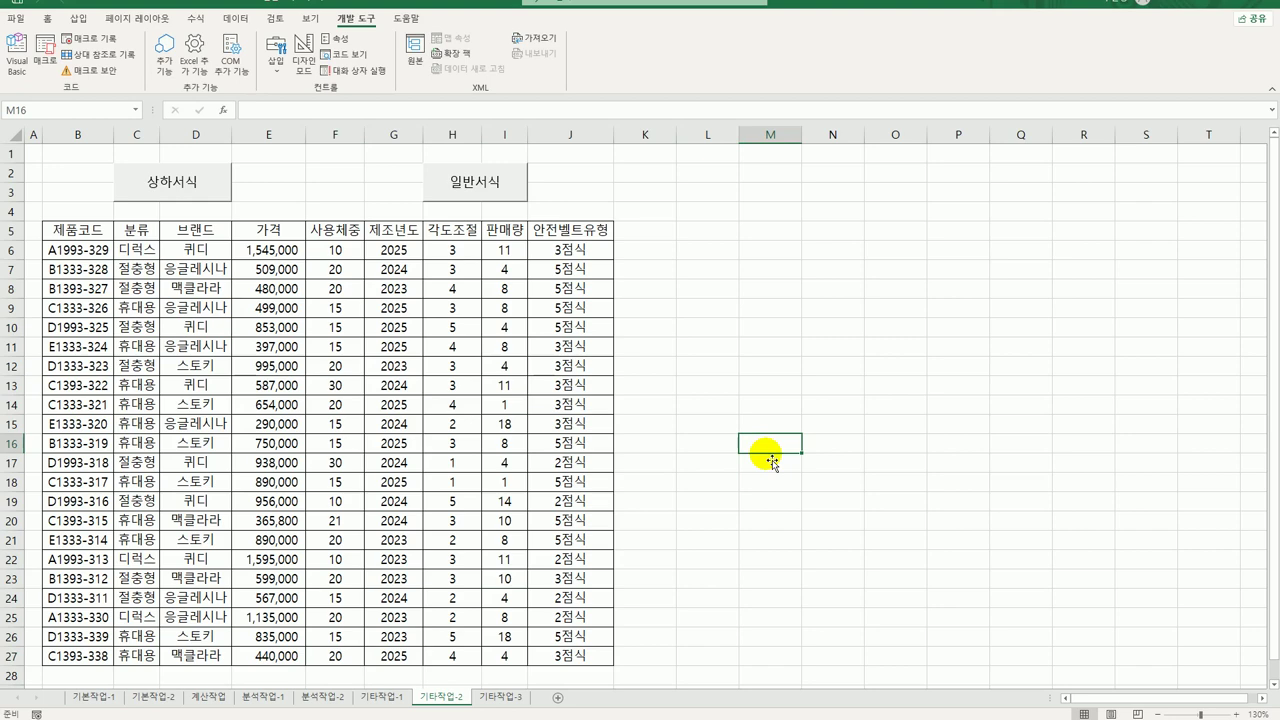
On sheet 기타작업-3, enable design mode and make the 제품검색 button's click procedure run 제품검색화면.Show.
click(500, 697)
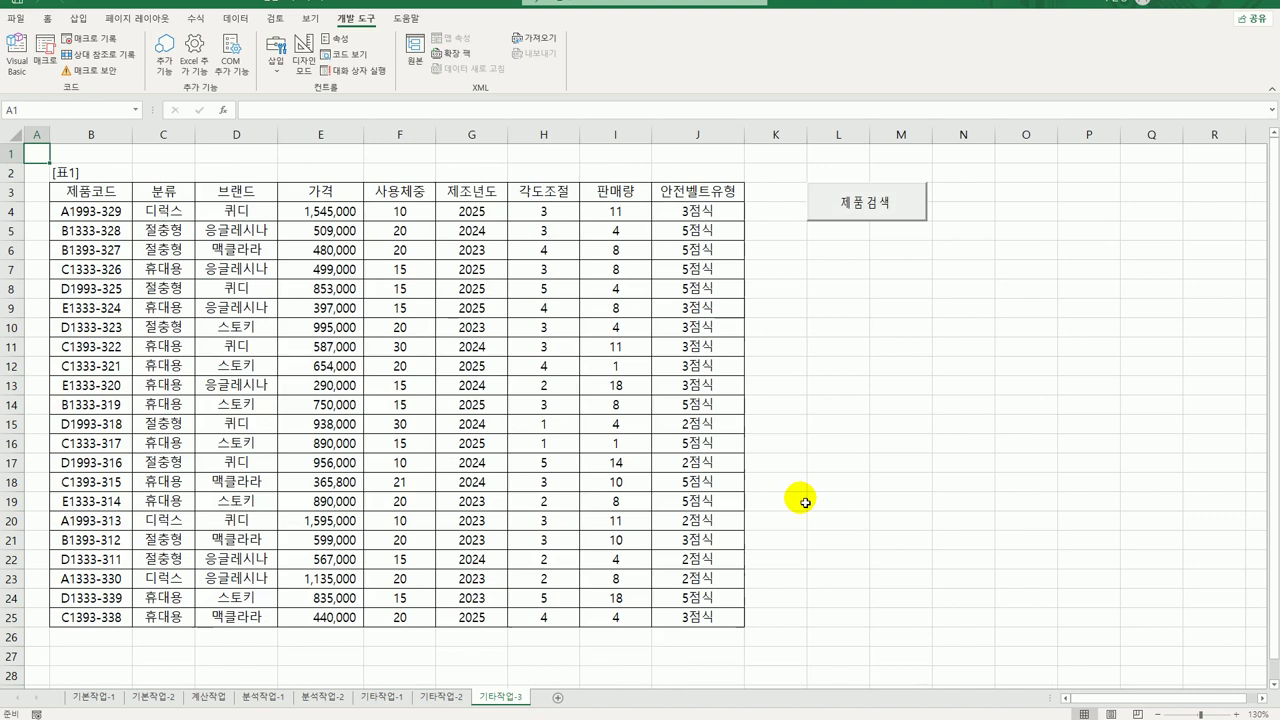
click(304, 66)
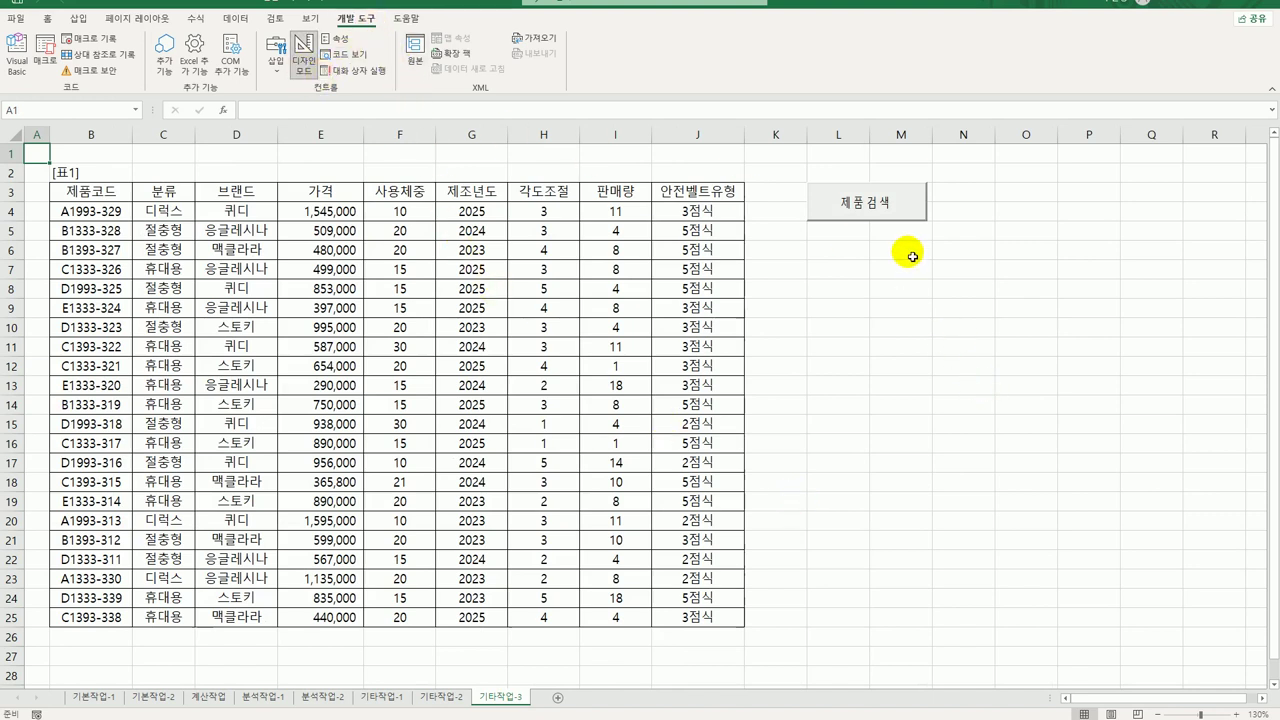
click(900, 210)
double_click(907, 207)
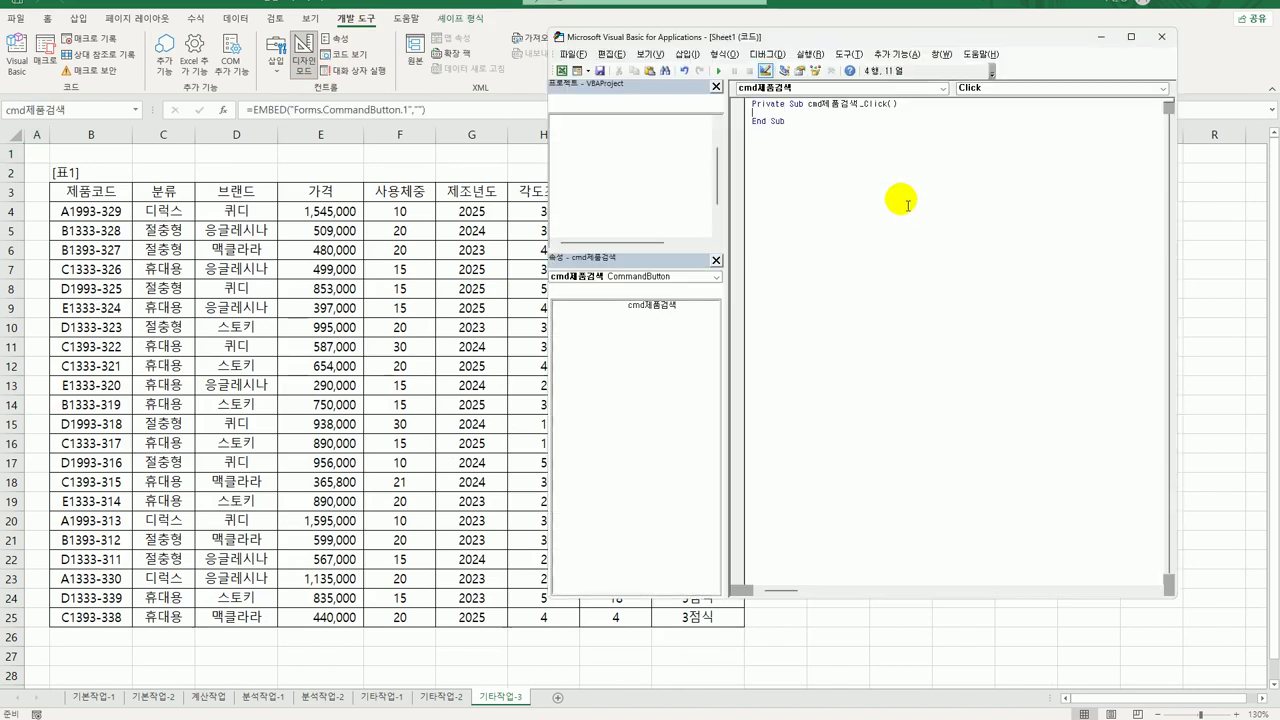
key(Tab)
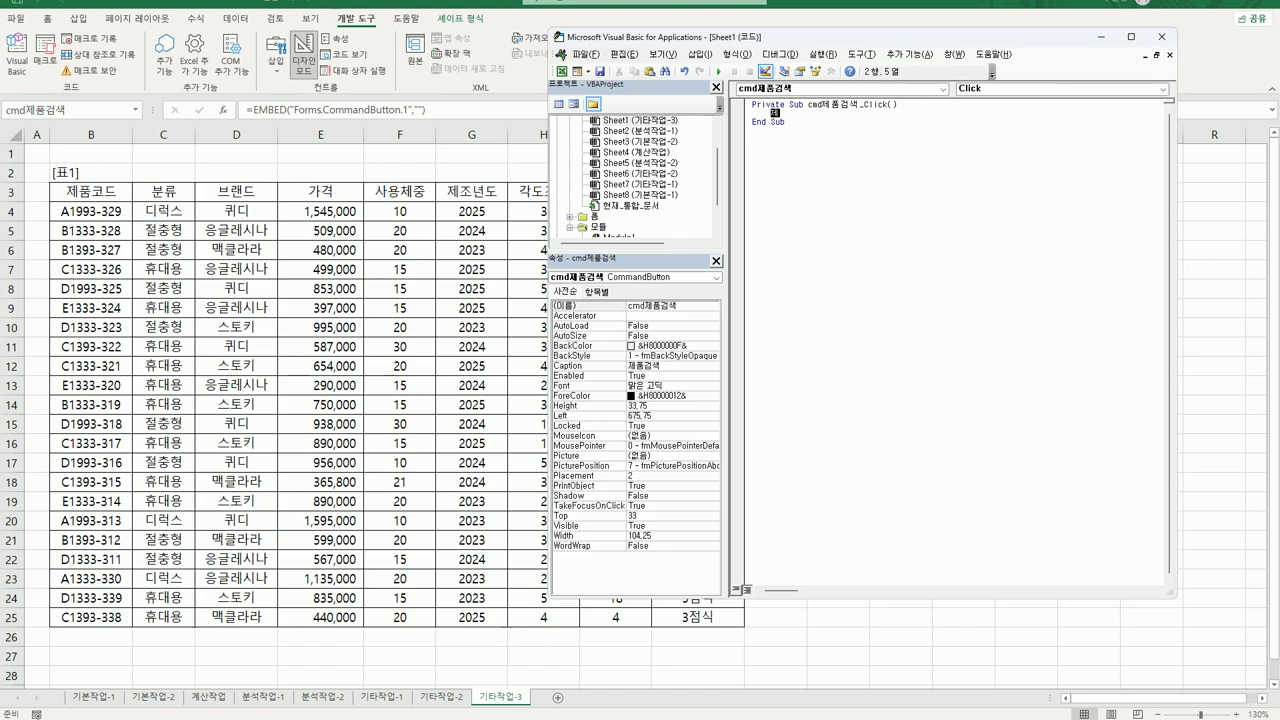
text(제품검색화면.Show)
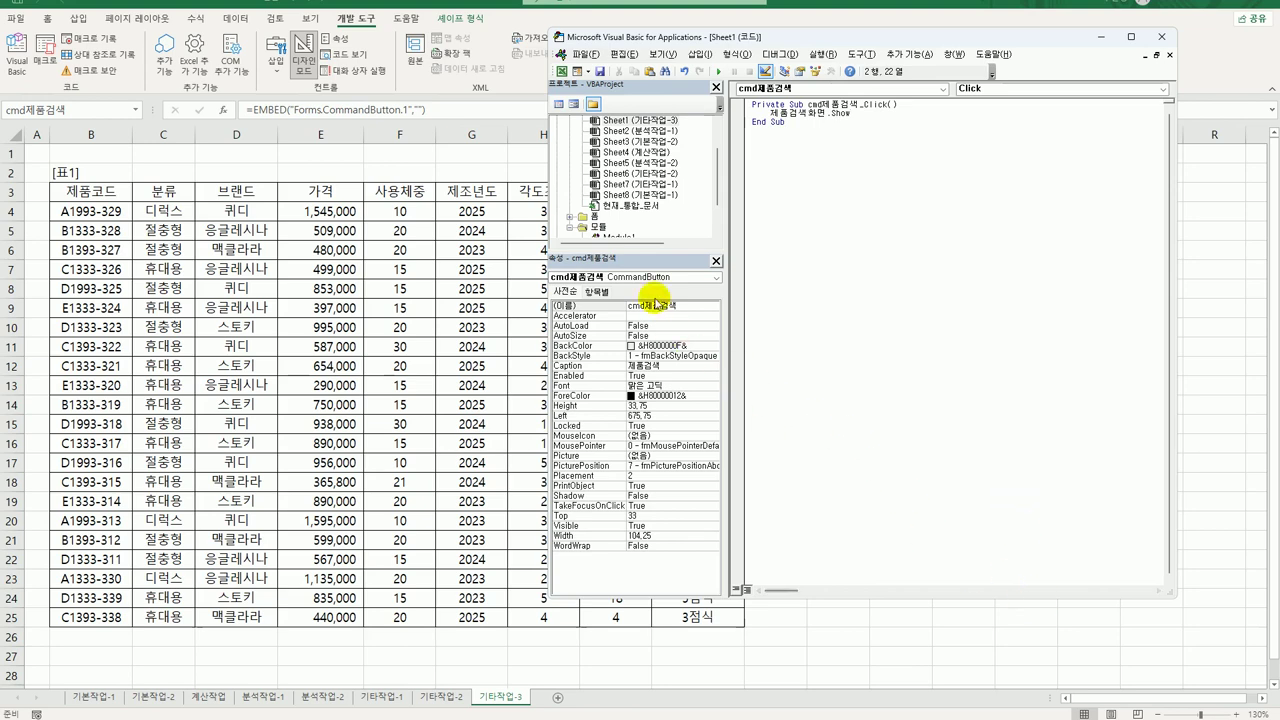
Give the 제품검색화면 form an Initialize procedure that sets cmb제품코드.RowSource to "B4:B25".
double_click(594, 217)
click(612, 228)
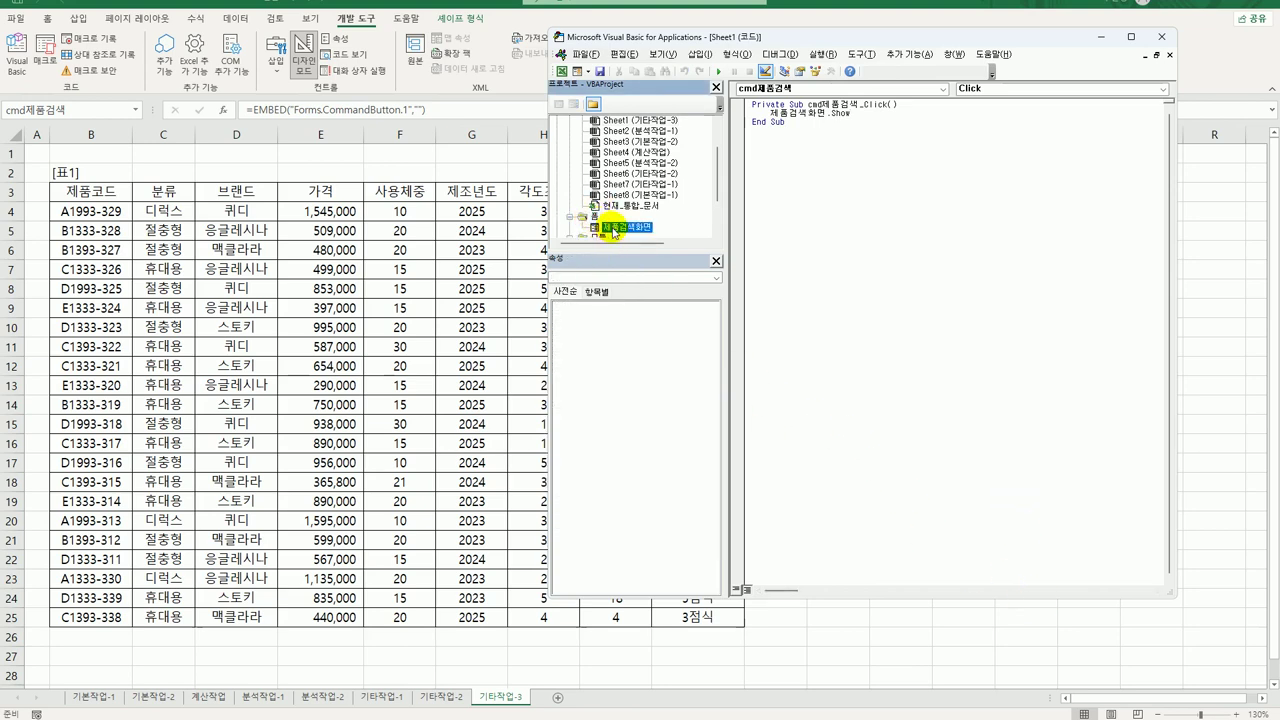
double_click(613, 229)
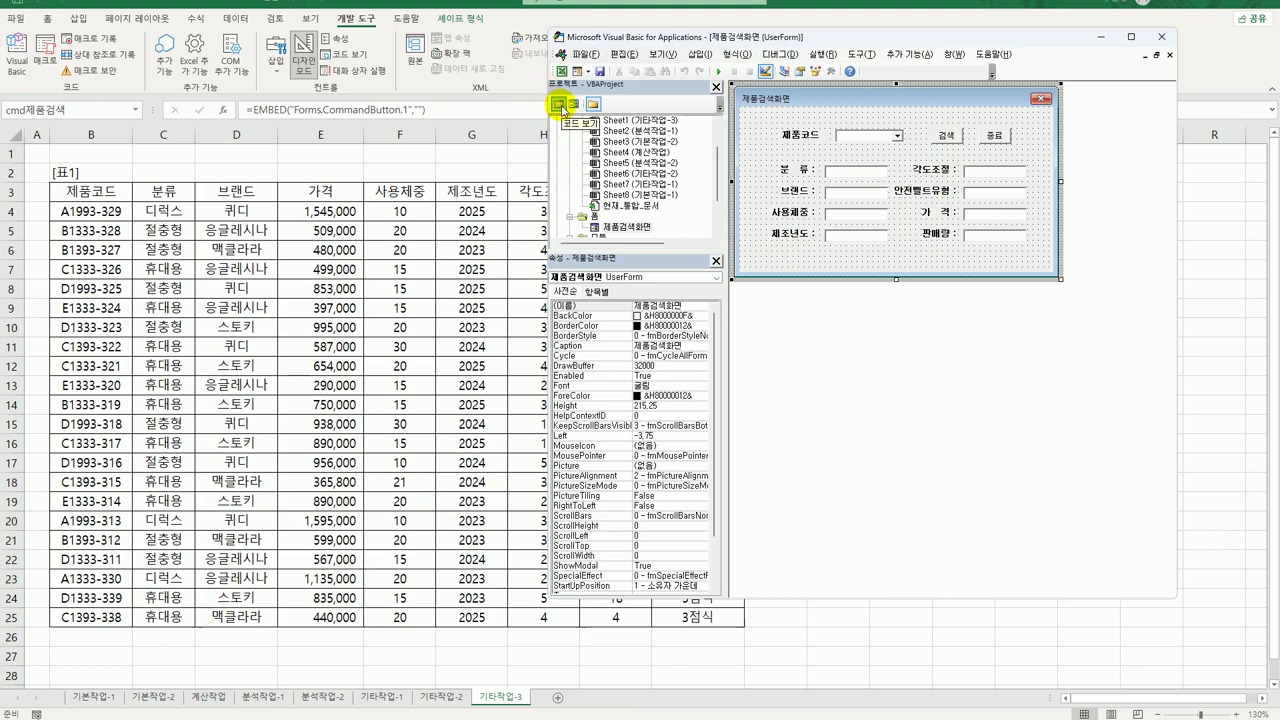
click(562, 106)
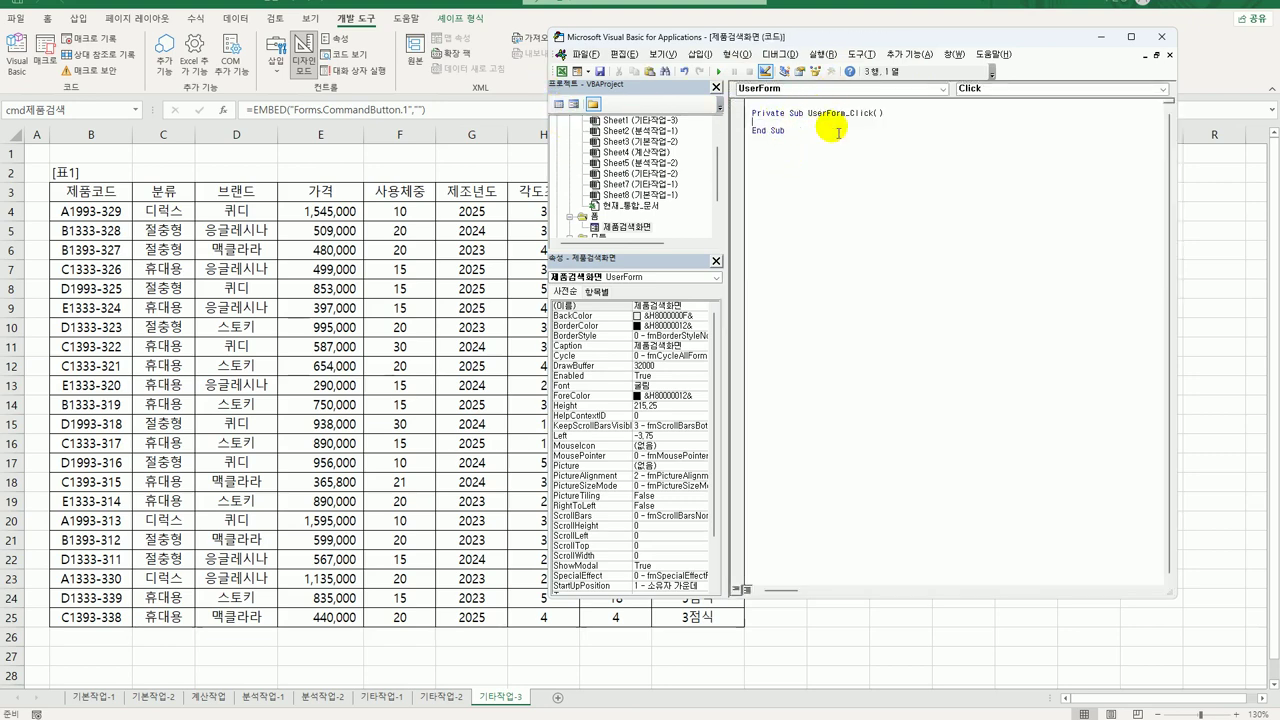
click(975, 88)
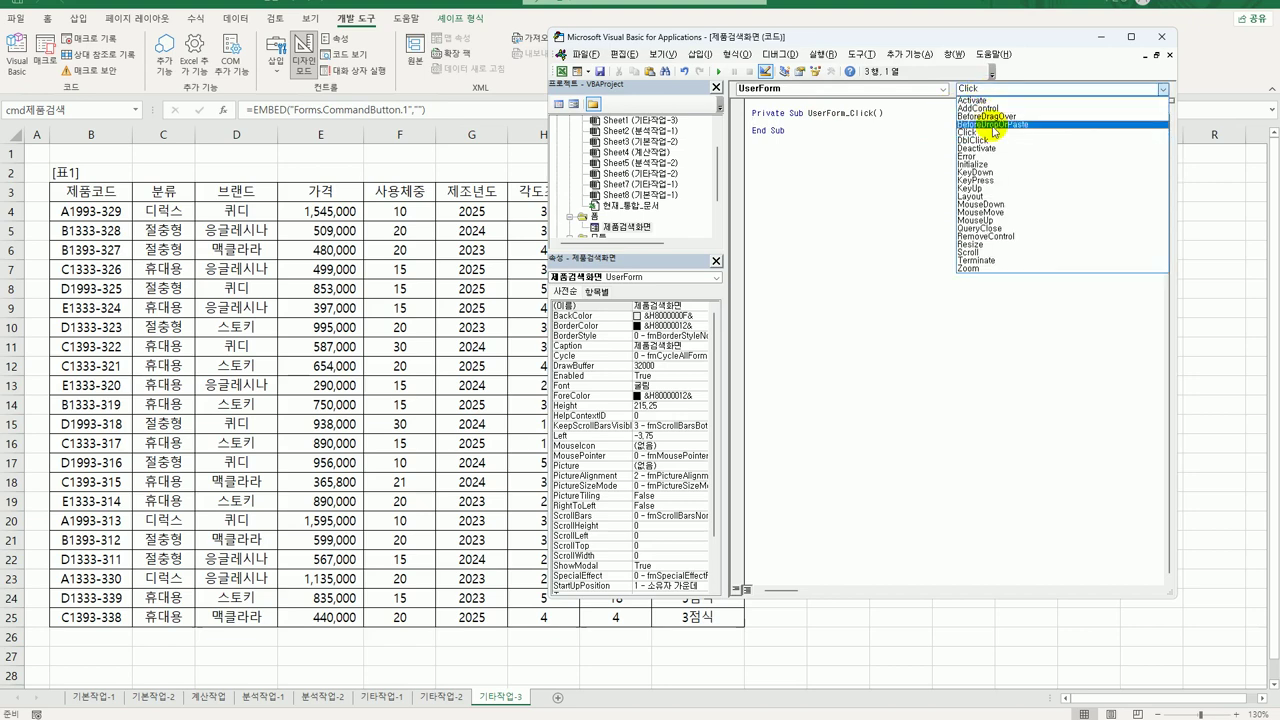
click(996, 169)
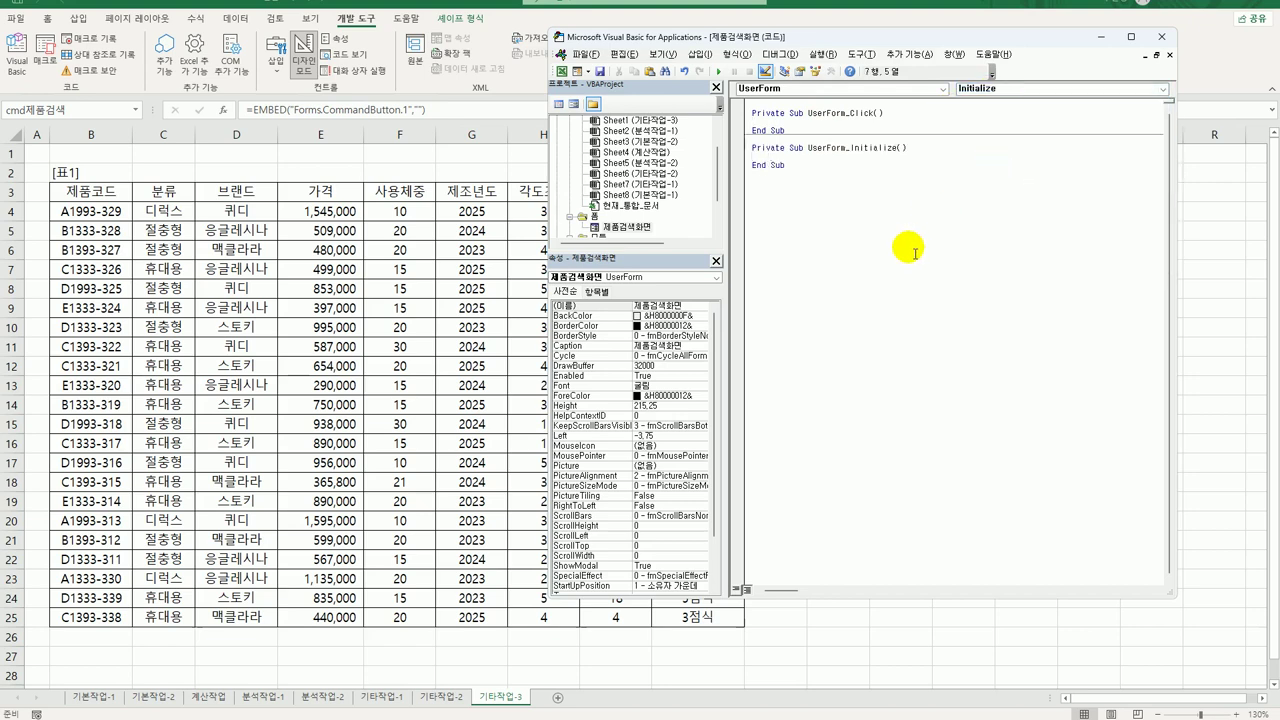
text(cmb)
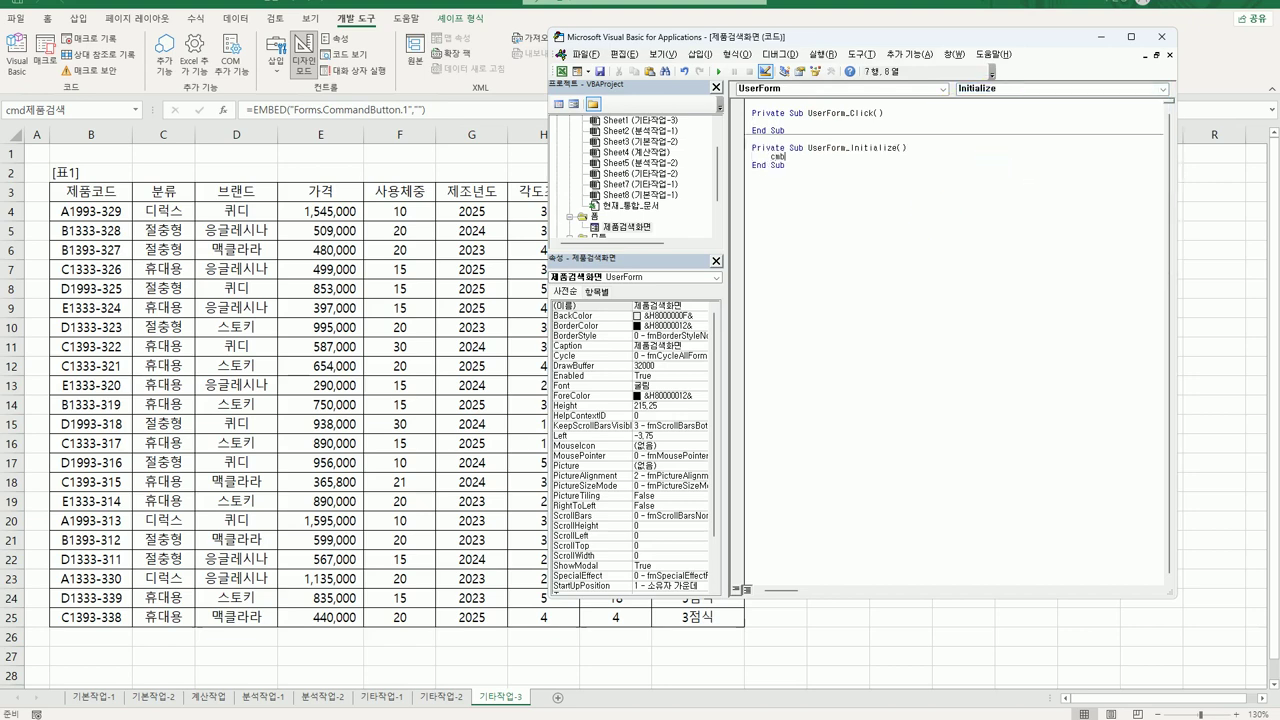
text(제품코드.RowSource)
text(= "B4:B25)
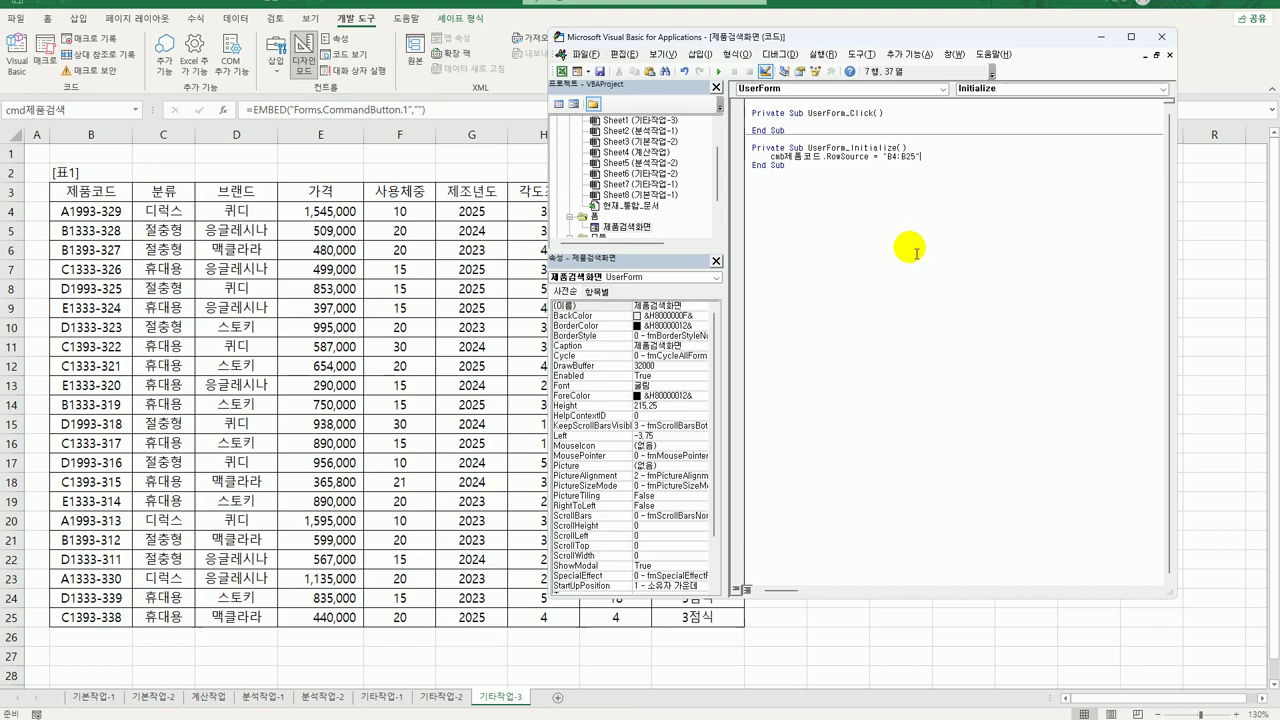
click(961, 386)
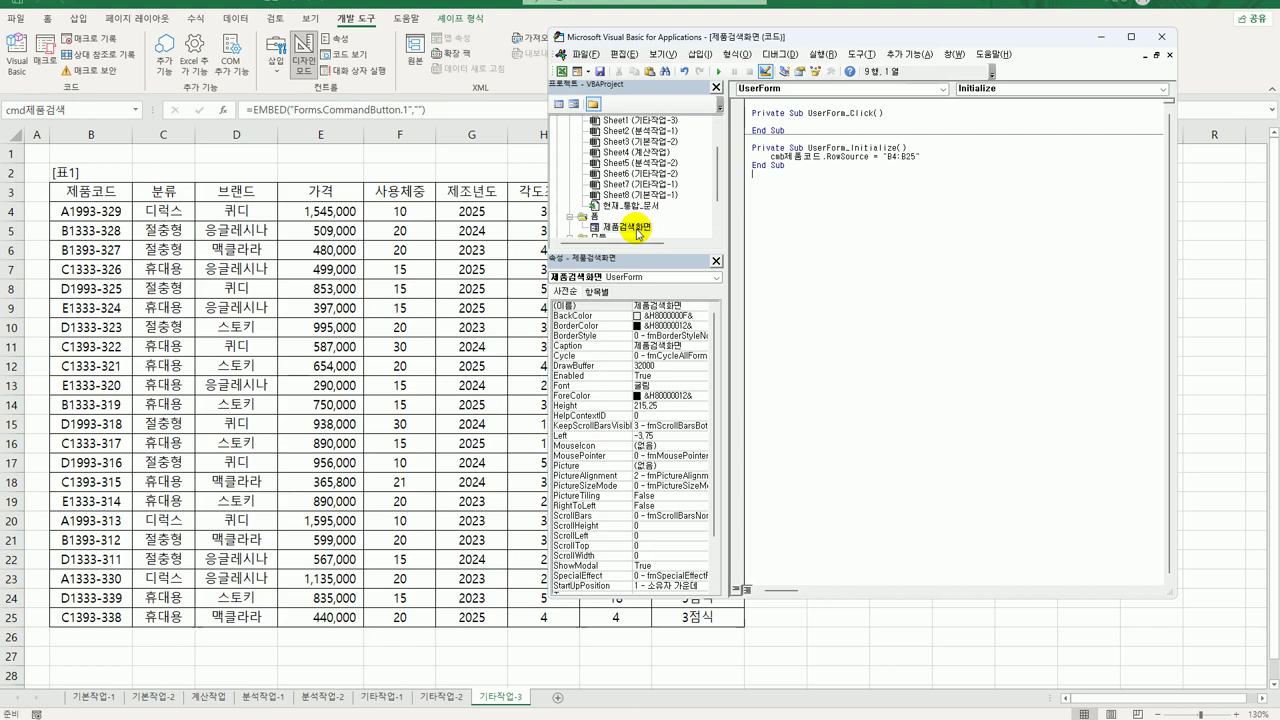
Write the click procedure of the form's 종료 button so that it runs Unload Me.
double_click(630, 228)
double_click(996, 132)
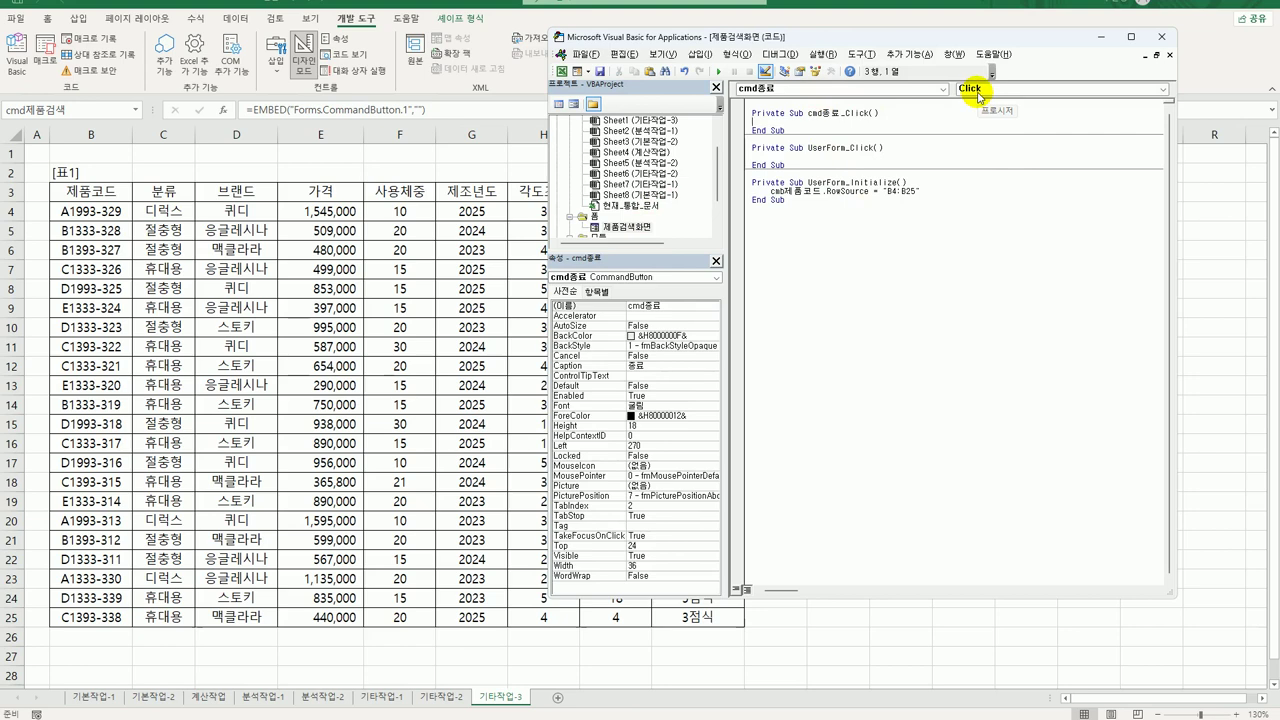
key(Tab)
text(unload 제)
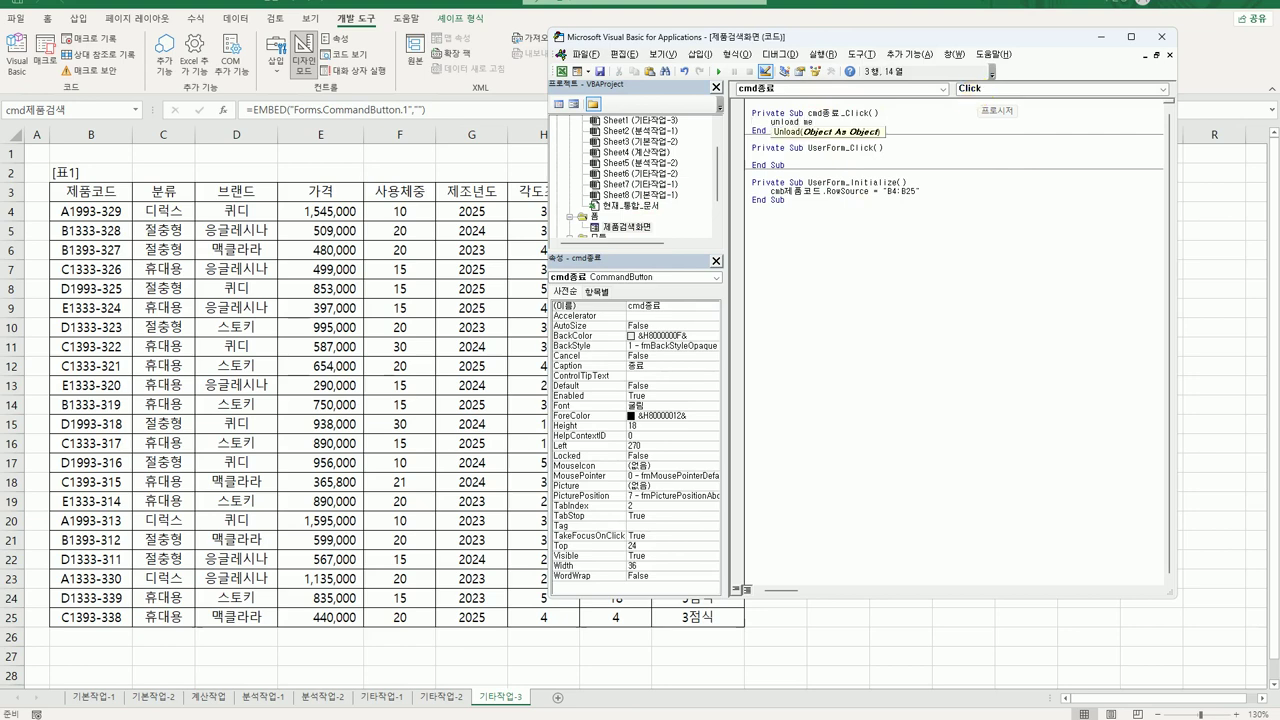
click(955, 290)
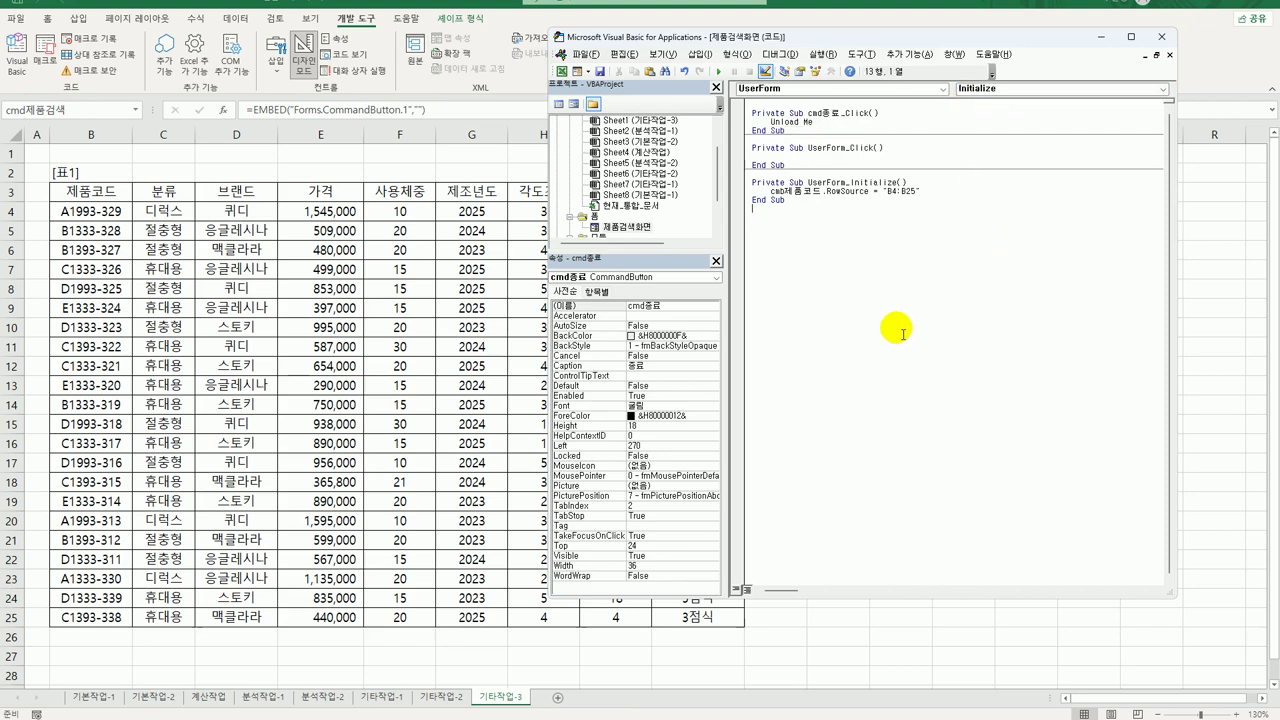
Reopen the 제품검색화면 form design and check the control names of the 제품코드 combo box and all eight text boxes.
click(630, 228)
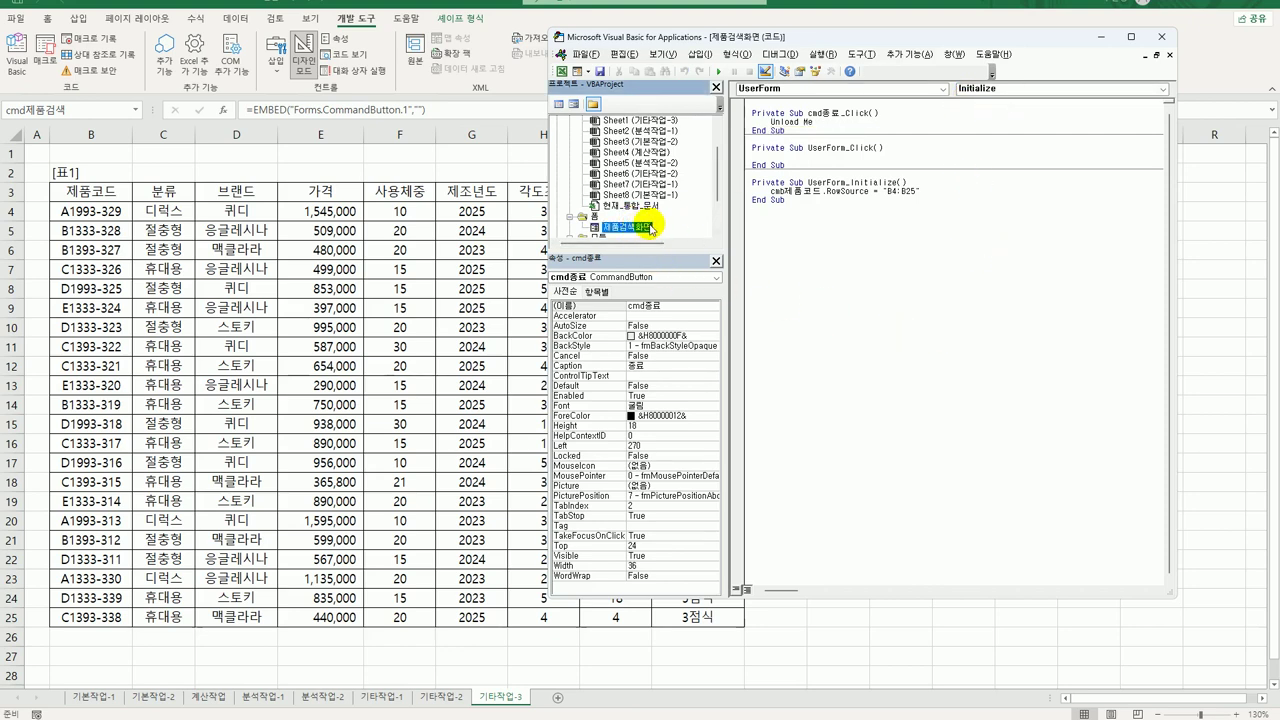
double_click(650, 229)
click(897, 140)
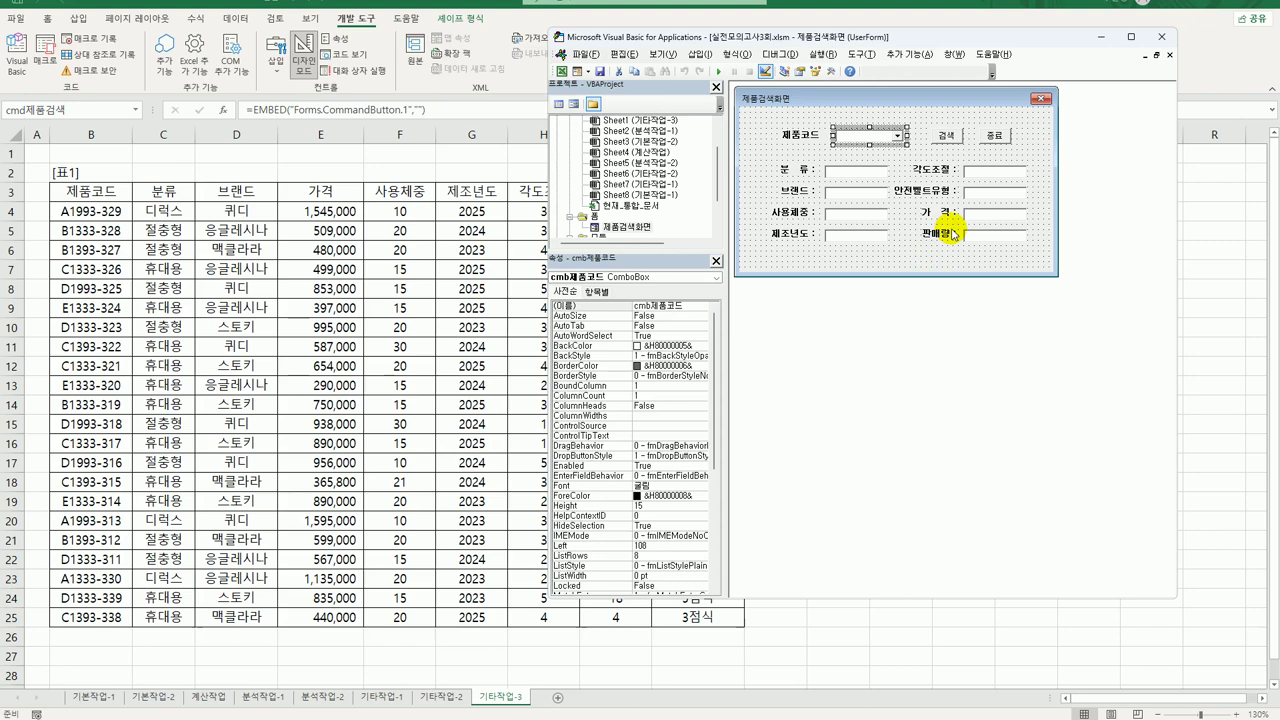
click(866, 178)
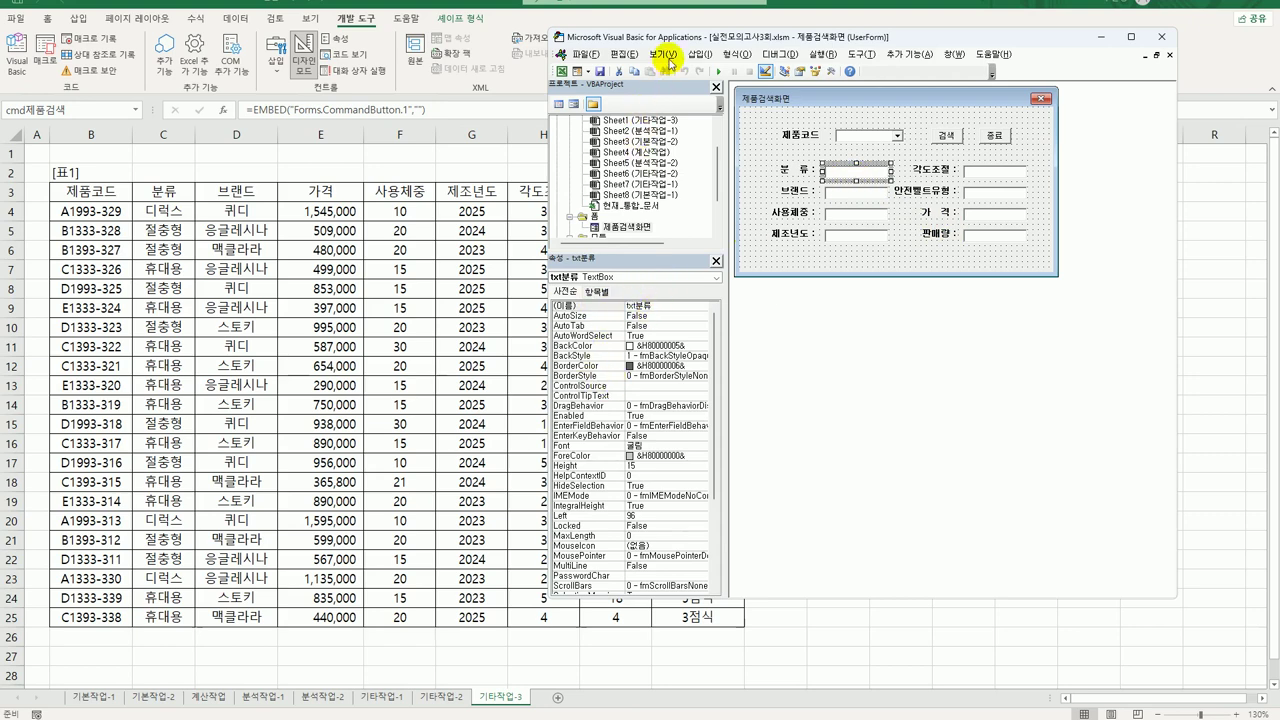
click(668, 56)
click(592, 267)
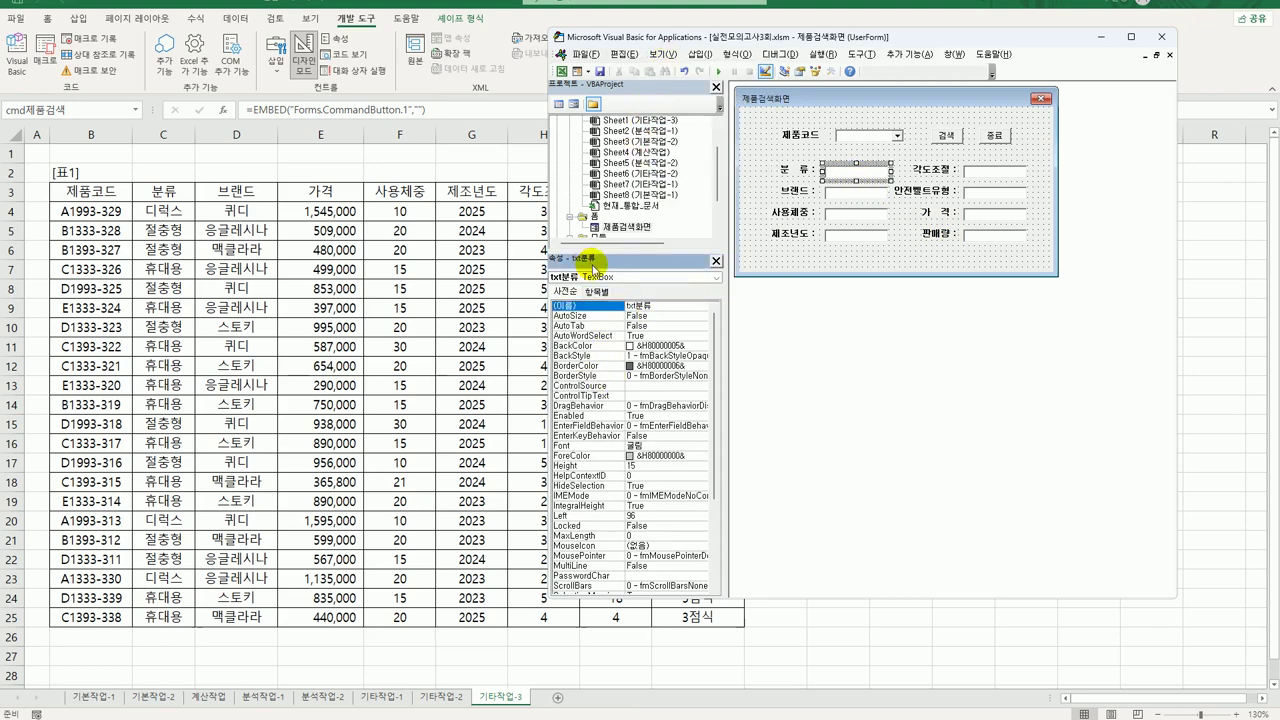
click(835, 177)
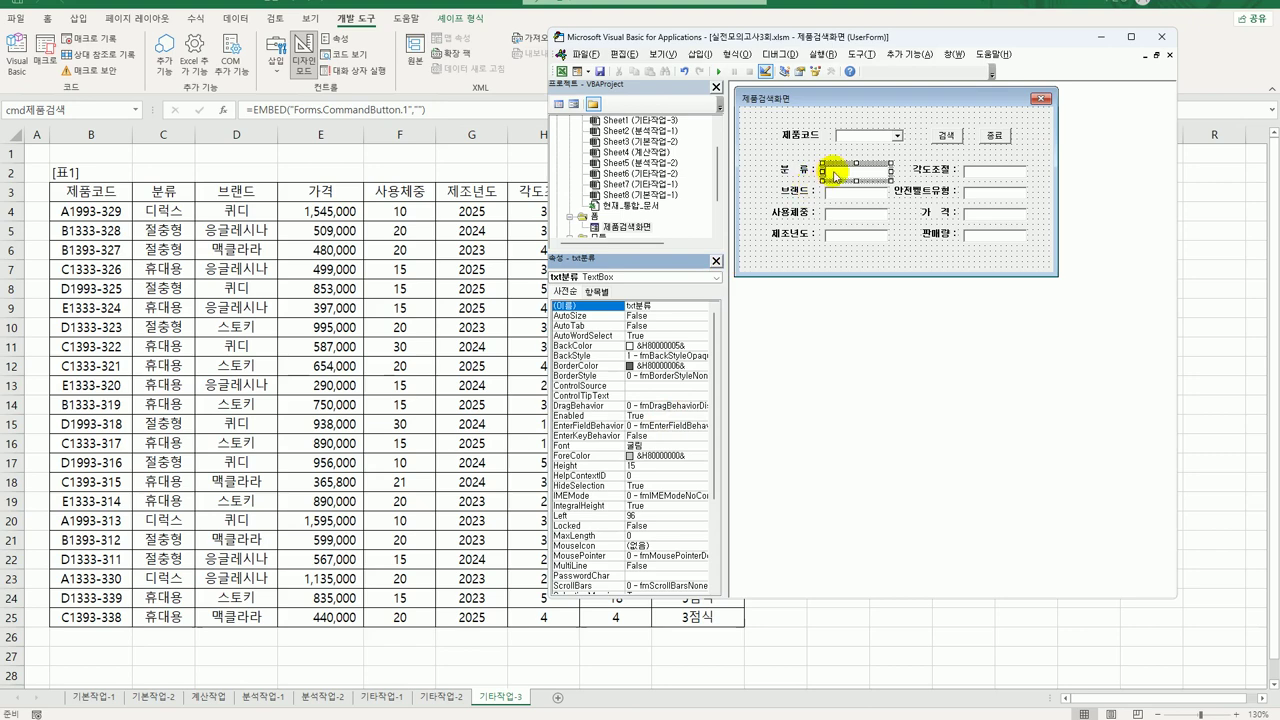
click(838, 190)
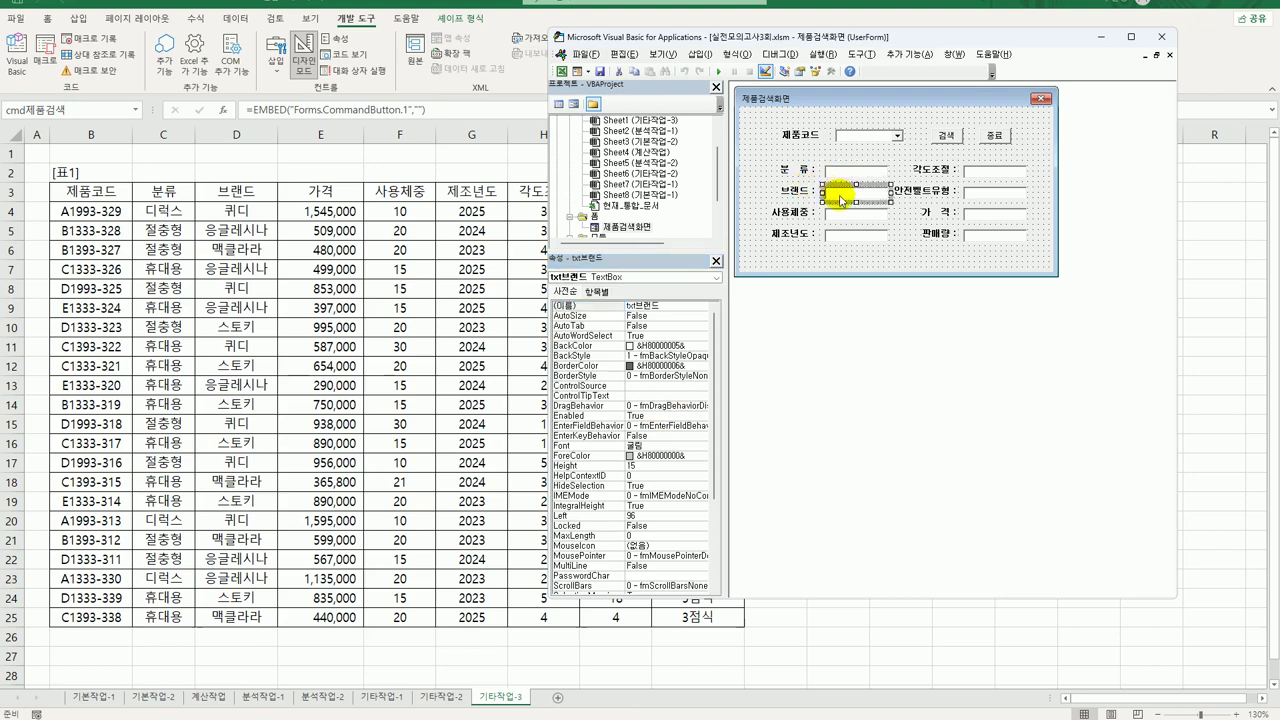
click(845, 214)
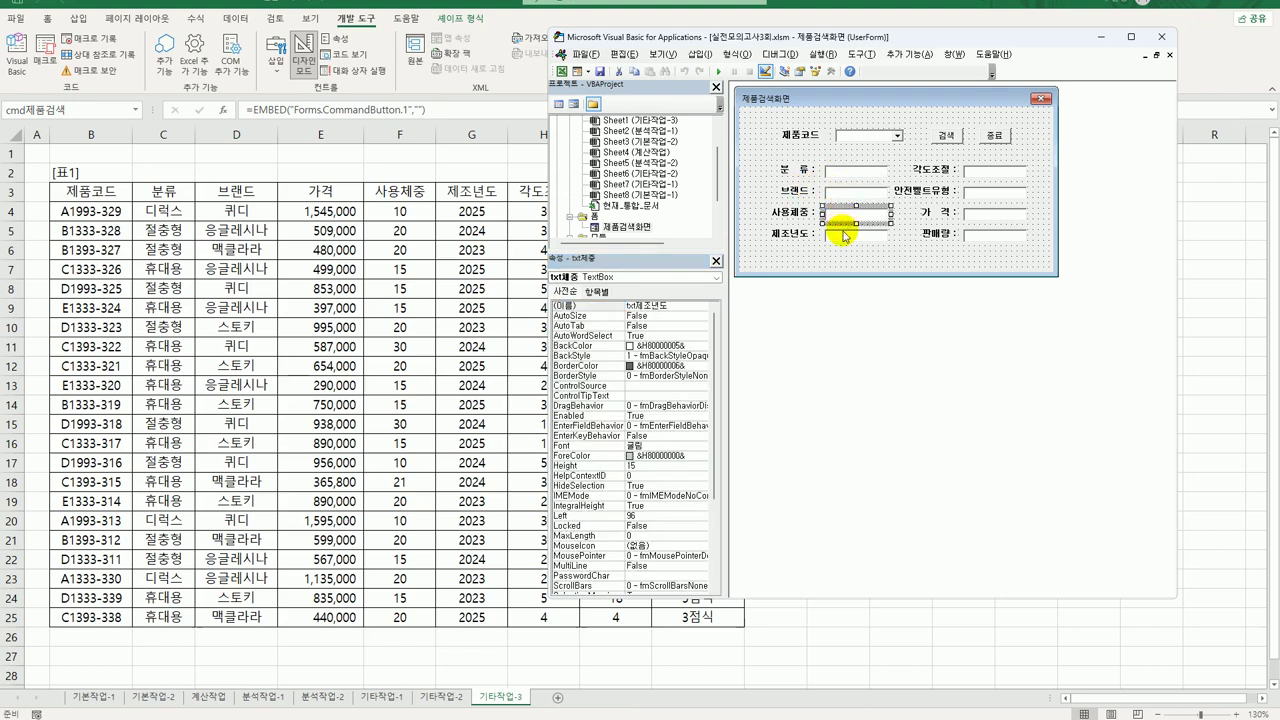
click(848, 235)
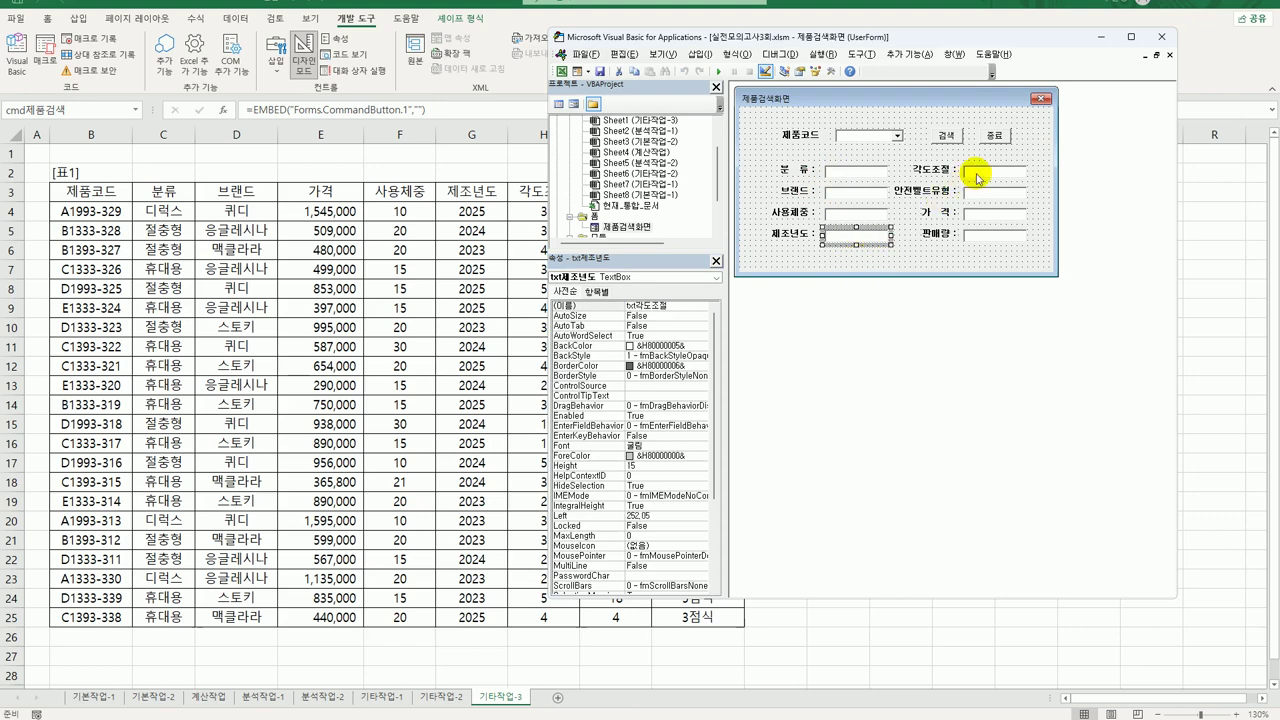
click(972, 174)
click(978, 194)
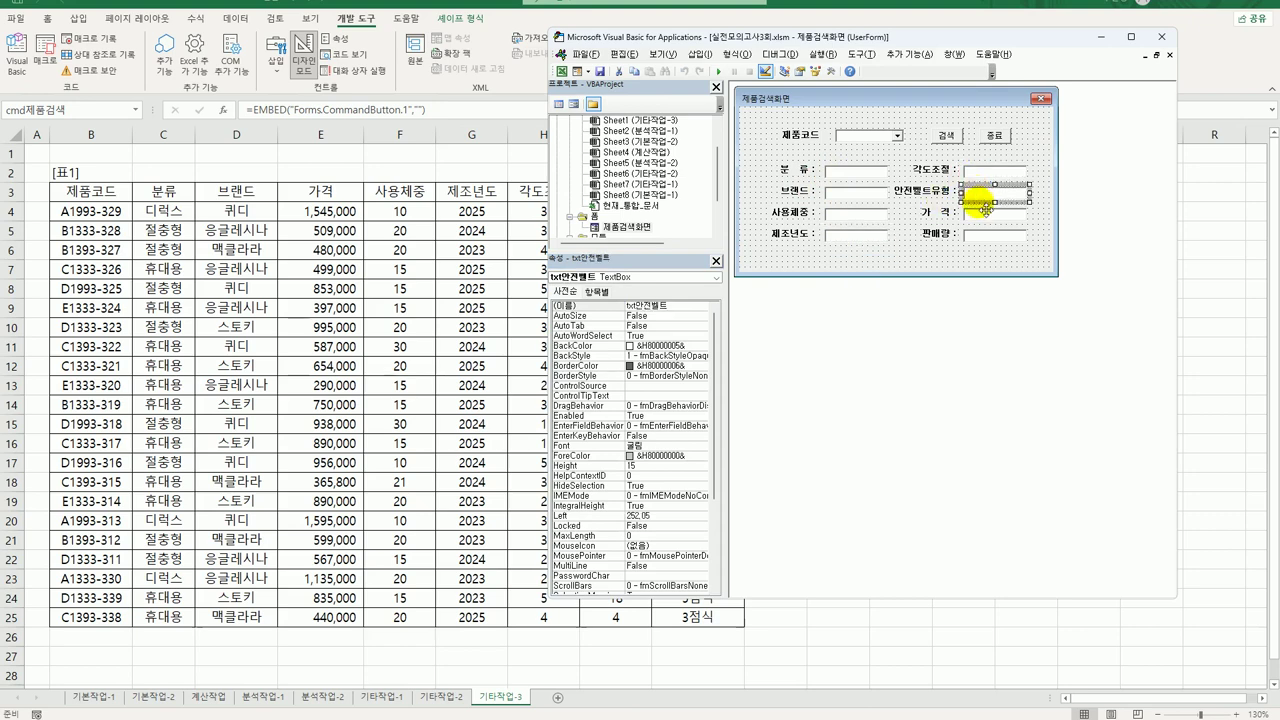
click(980, 213)
click(982, 235)
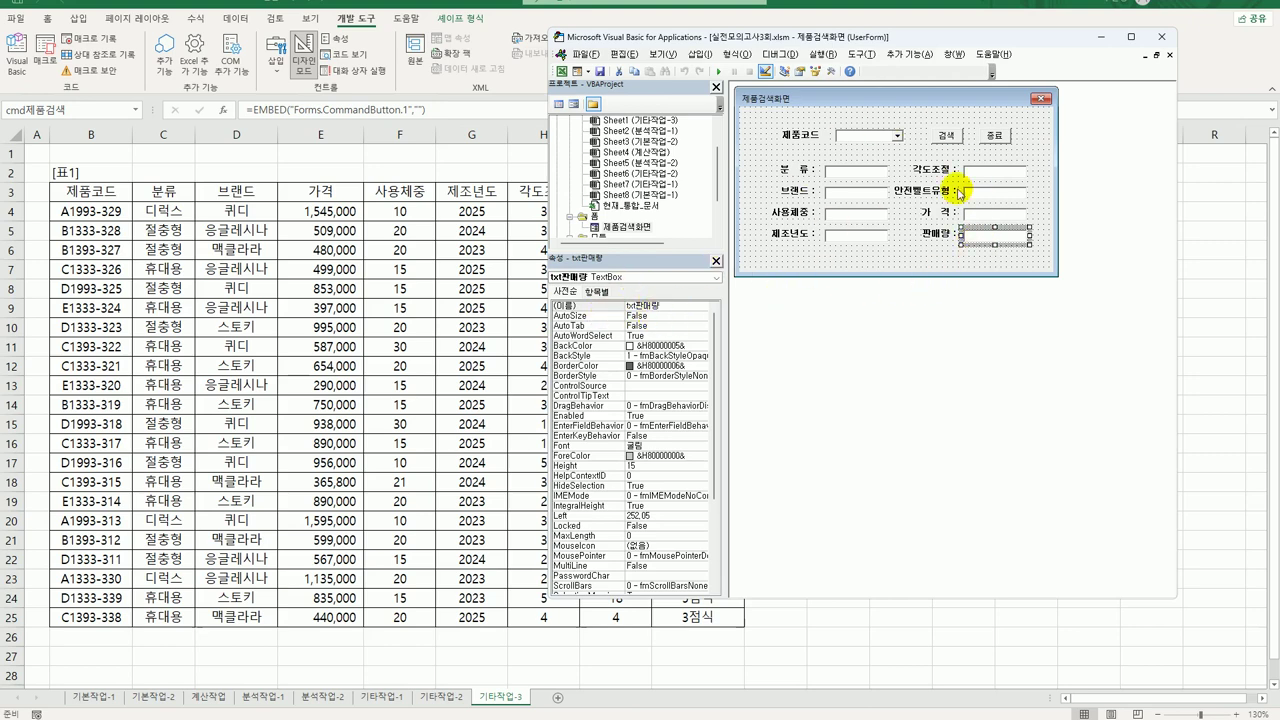
Check the control name of the form's 검색 button and create the cmd검색 click procedure in the form's code.
click(955, 139)
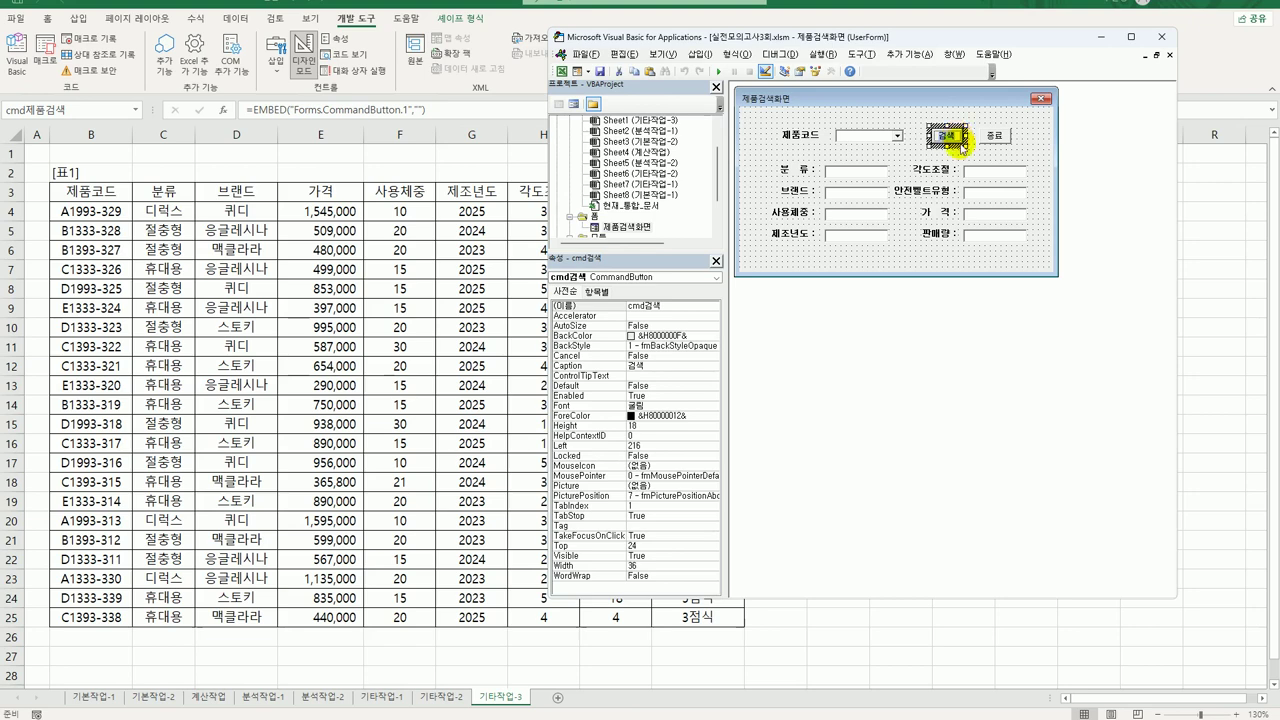
click(1038, 140)
click(935, 139)
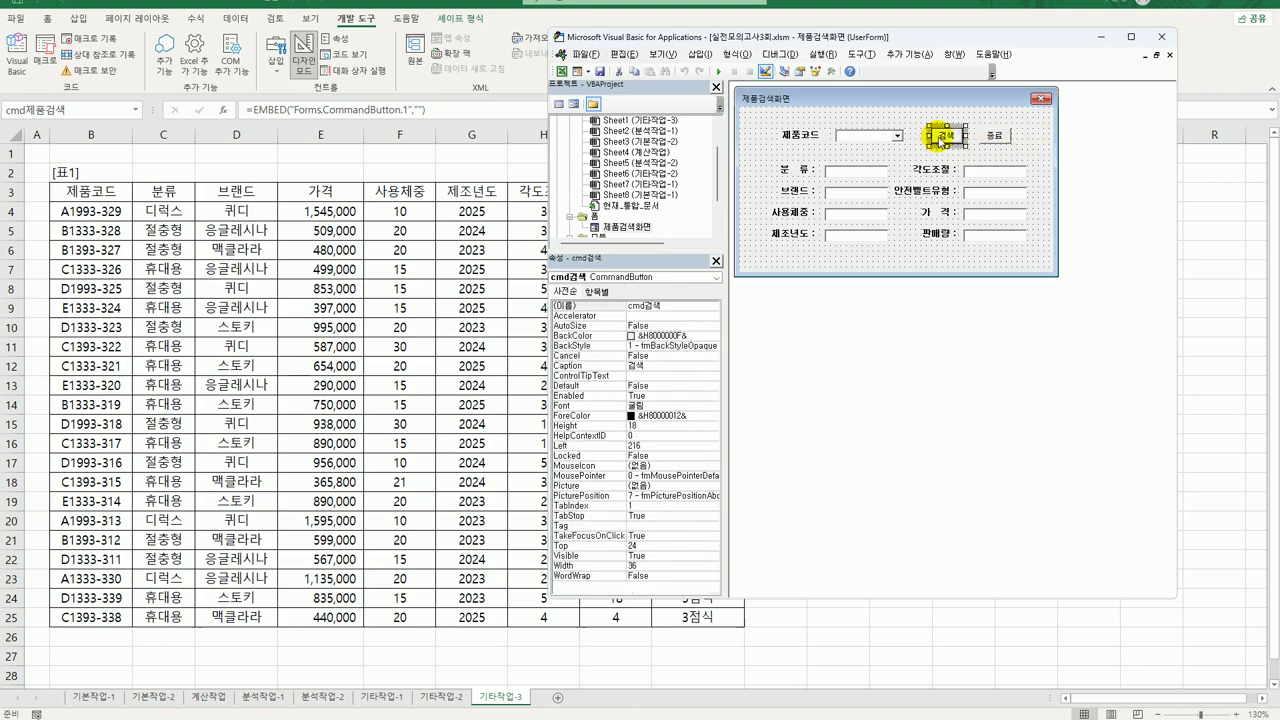
click(1044, 148)
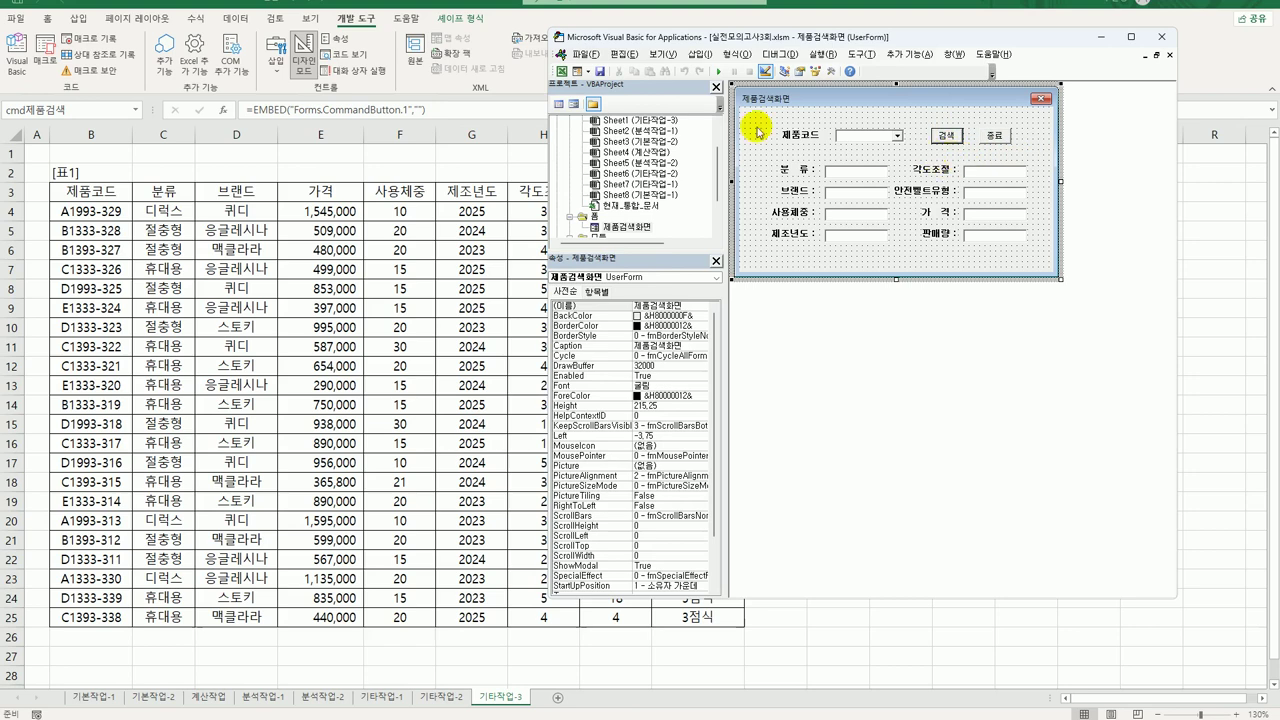
click(558, 103)
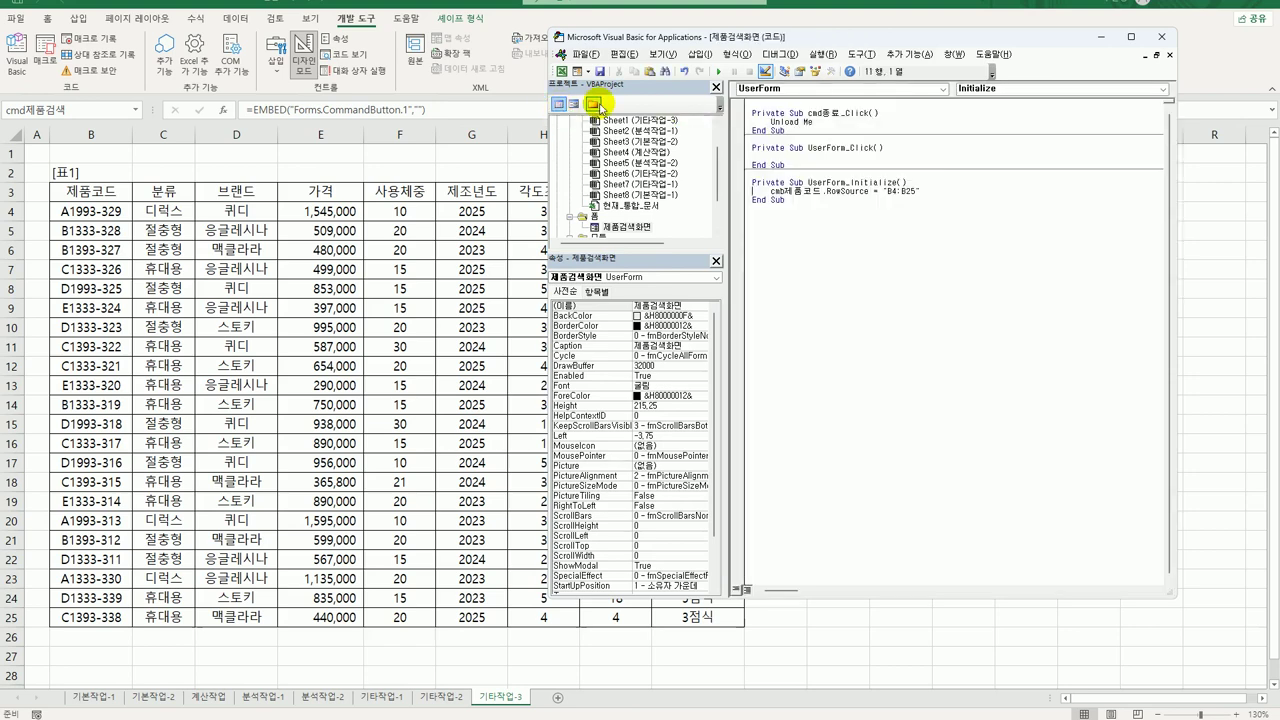
click(852, 88)
click(848, 117)
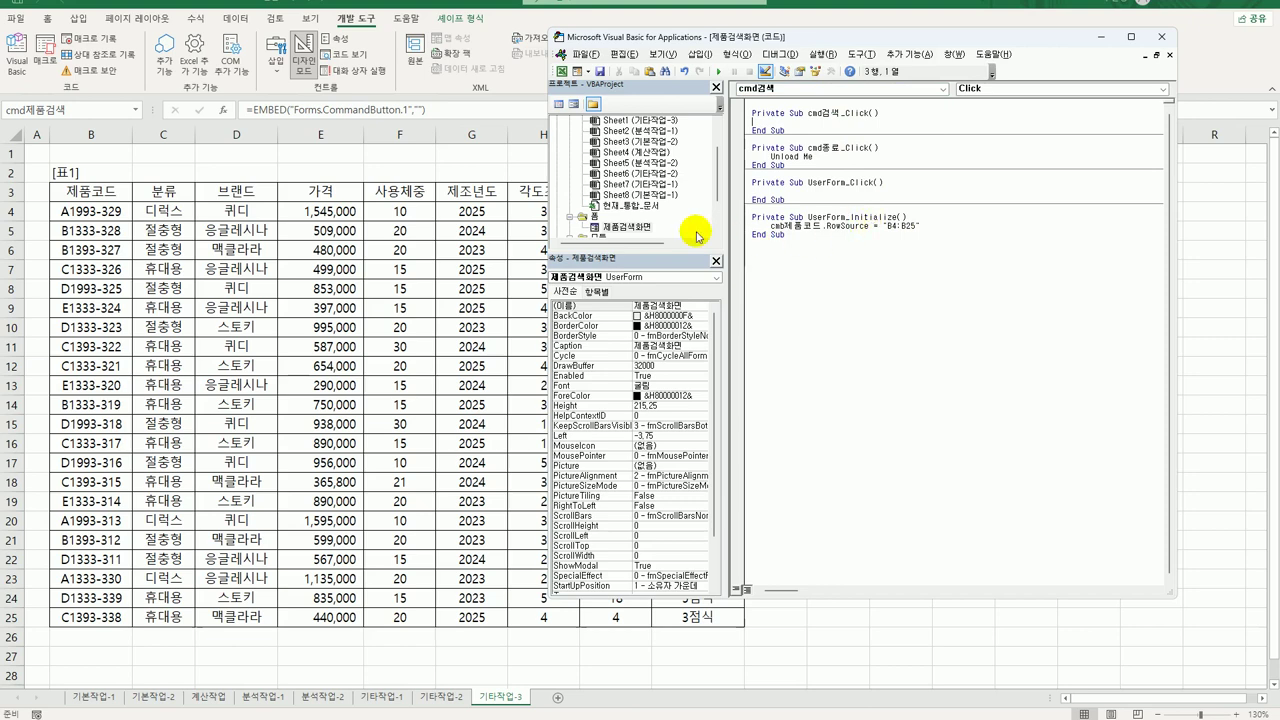
Turn off design mode on the sheet, run the 제품검색 button to view the form's 제품코드 list, and close the form.
click(1161, 37)
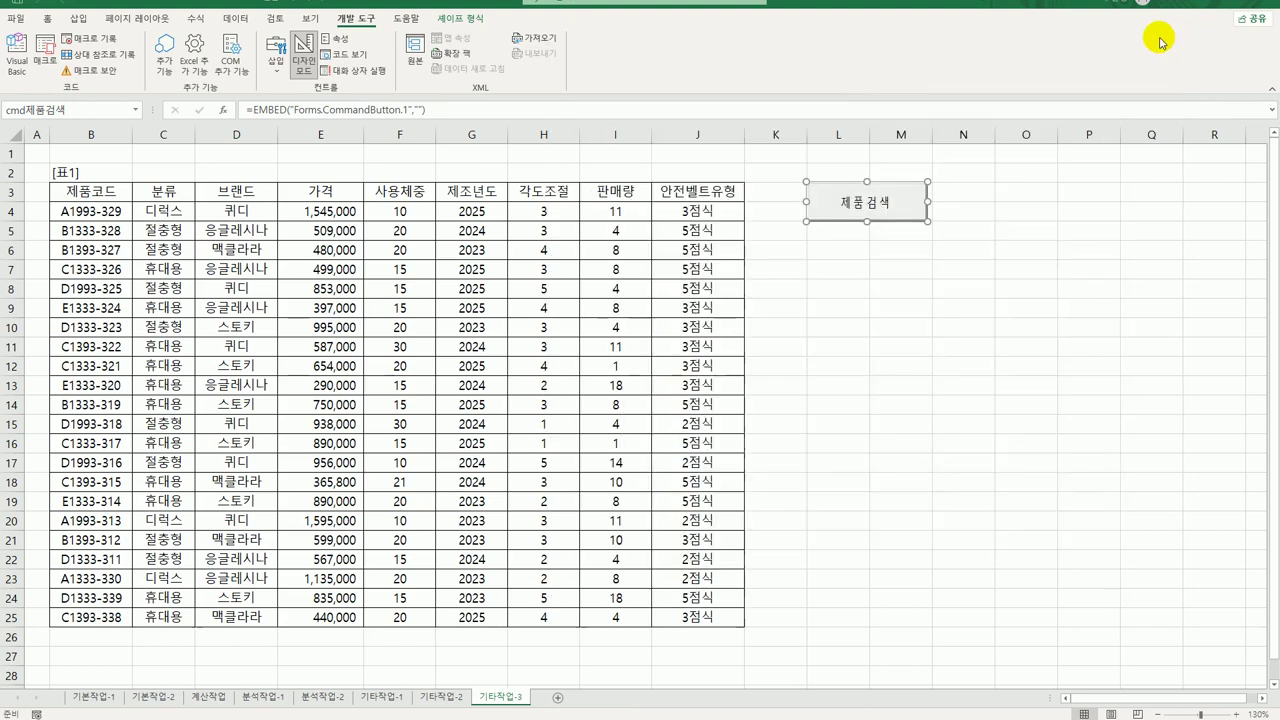
click(305, 62)
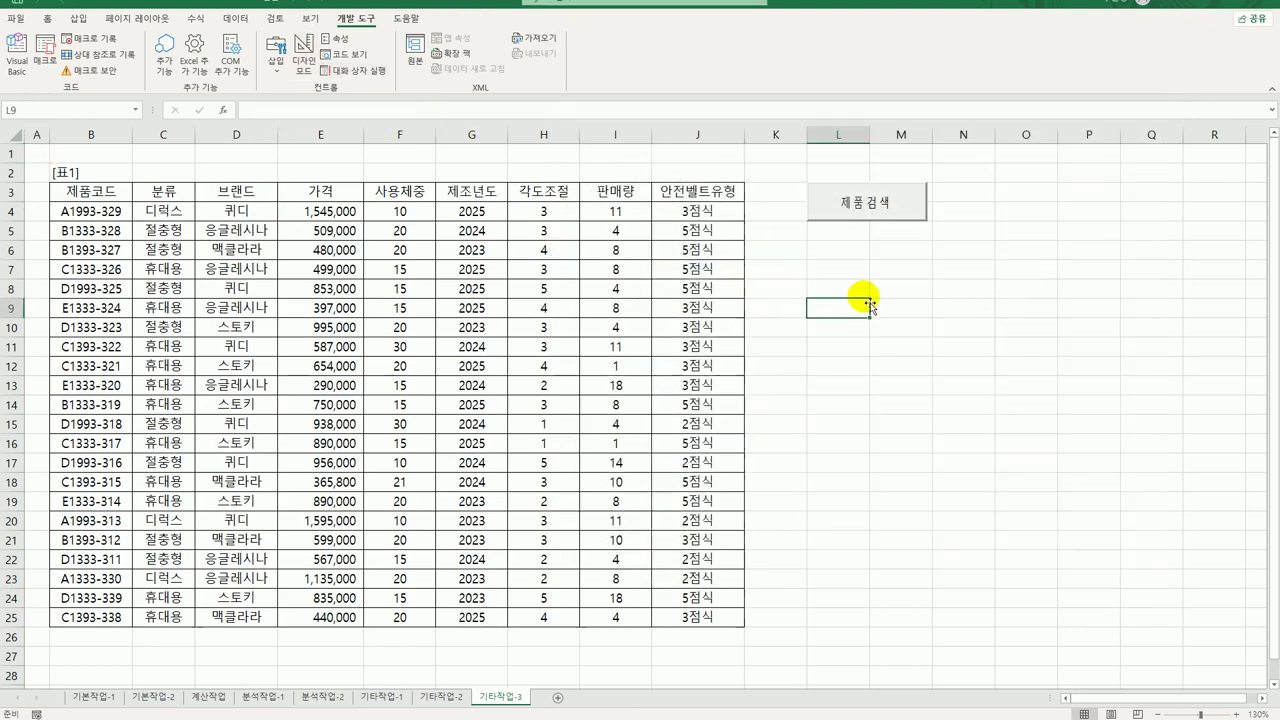
click(866, 204)
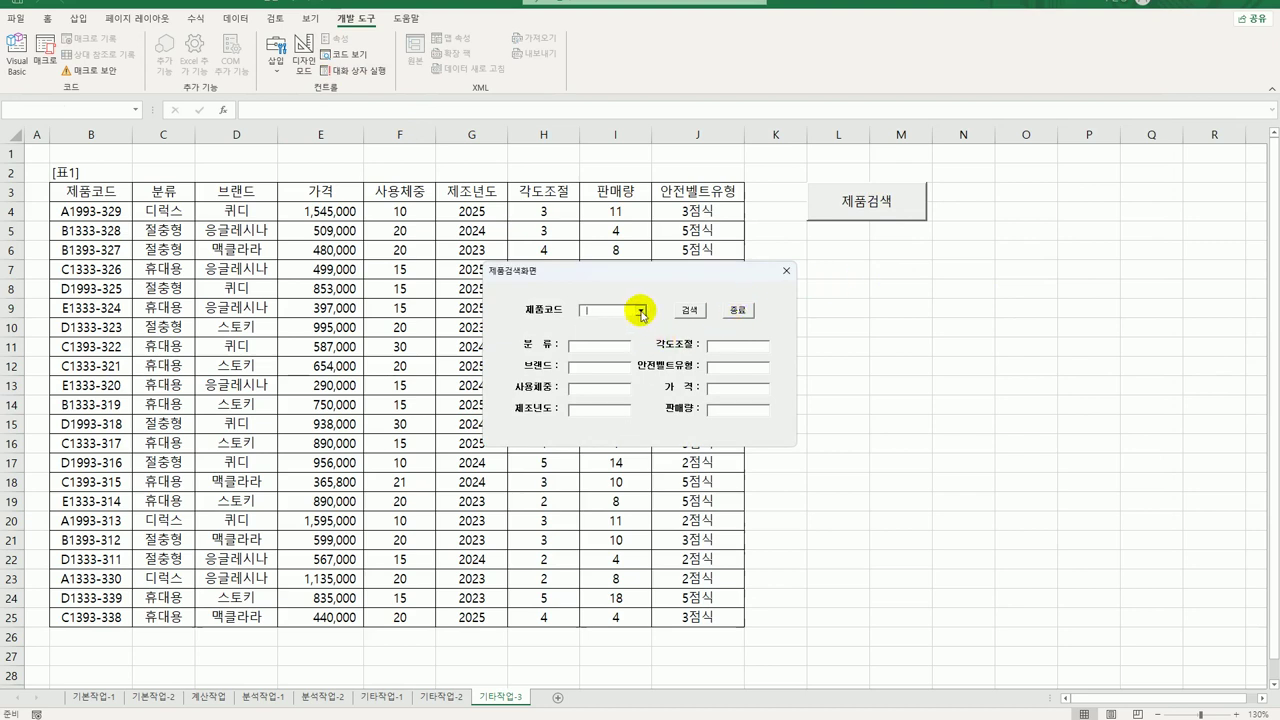
click(641, 310)
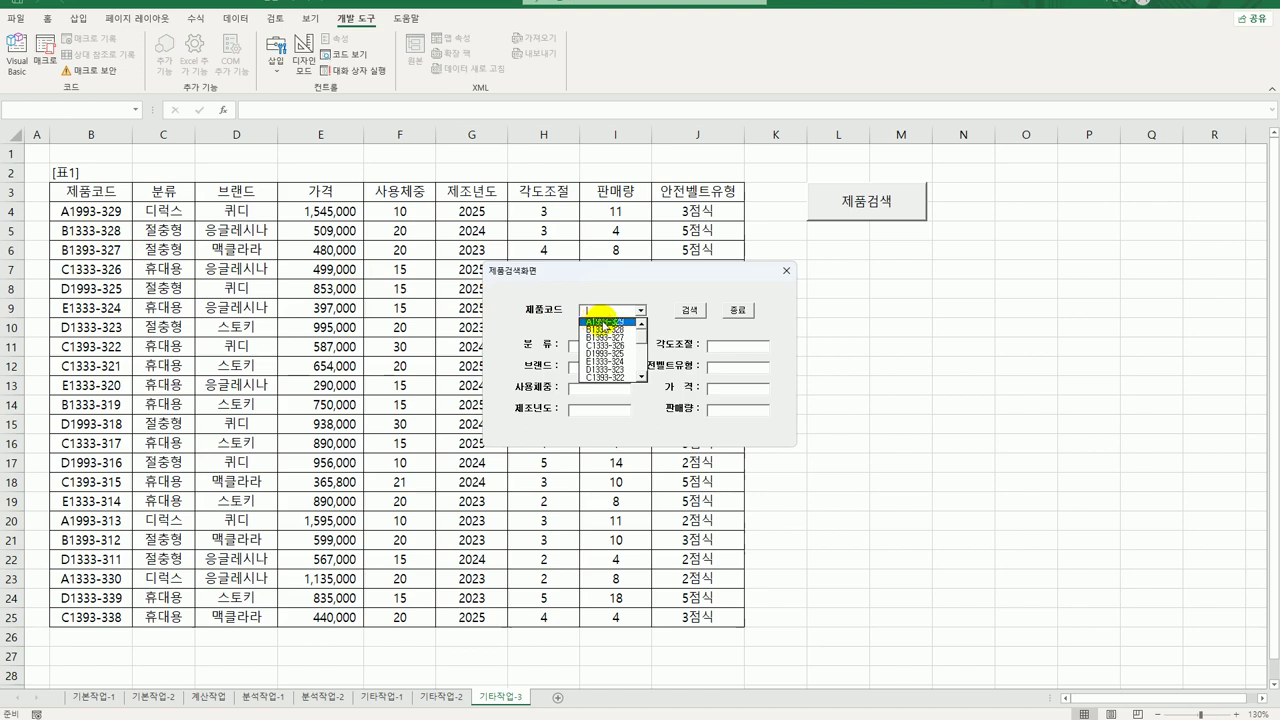
click(786, 270)
click(786, 270)
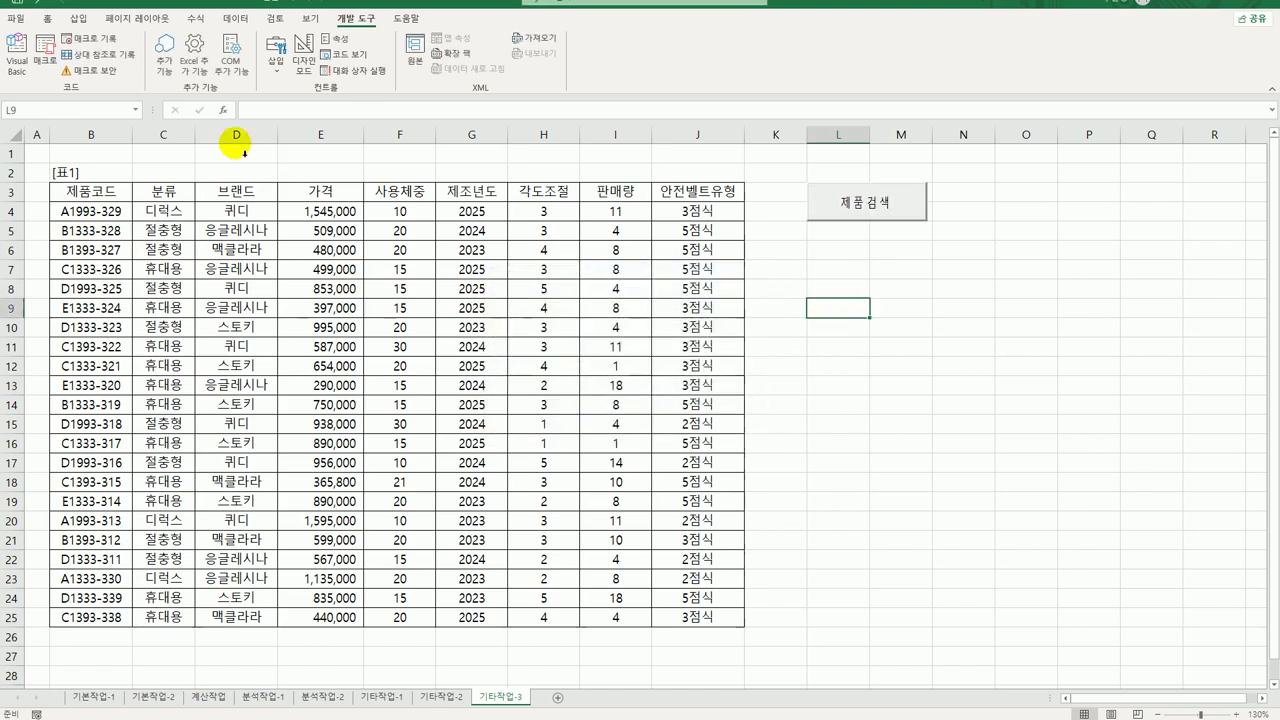
In the form's cmd검색_Click procedure, add the line iRow = cmb제품코드.ListIndex + 4.
click(20, 60)
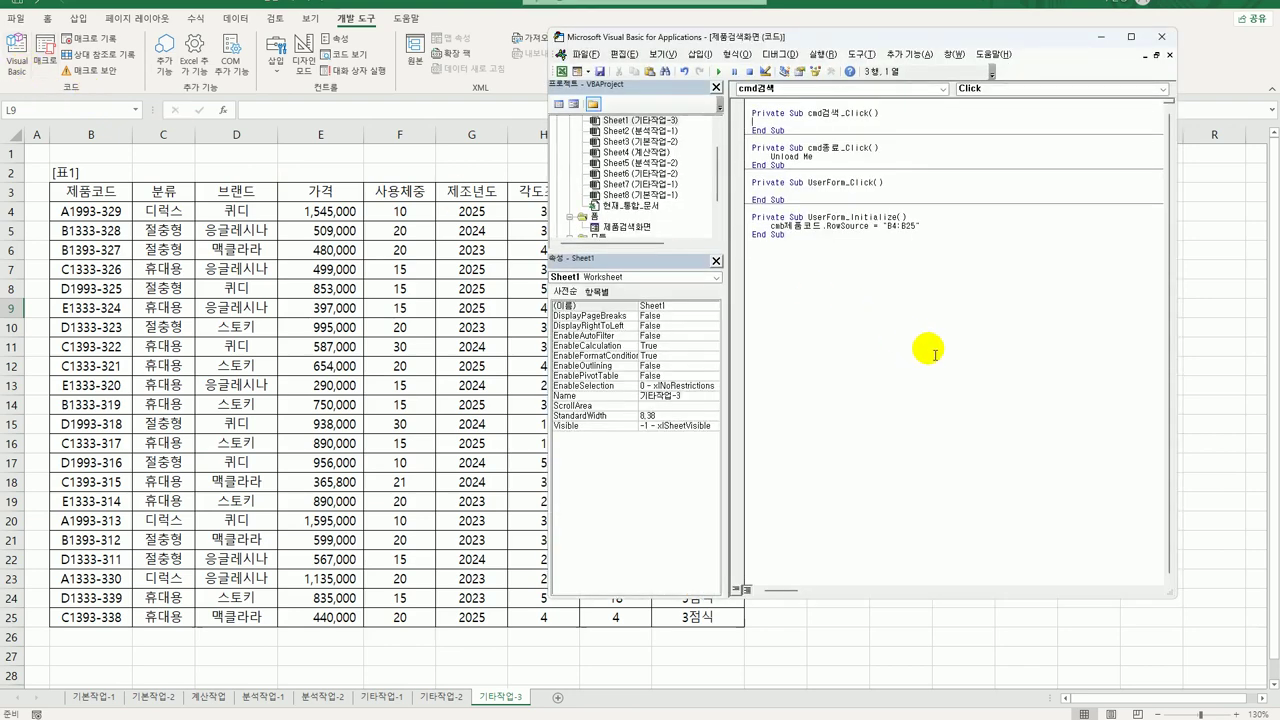
key(Return)
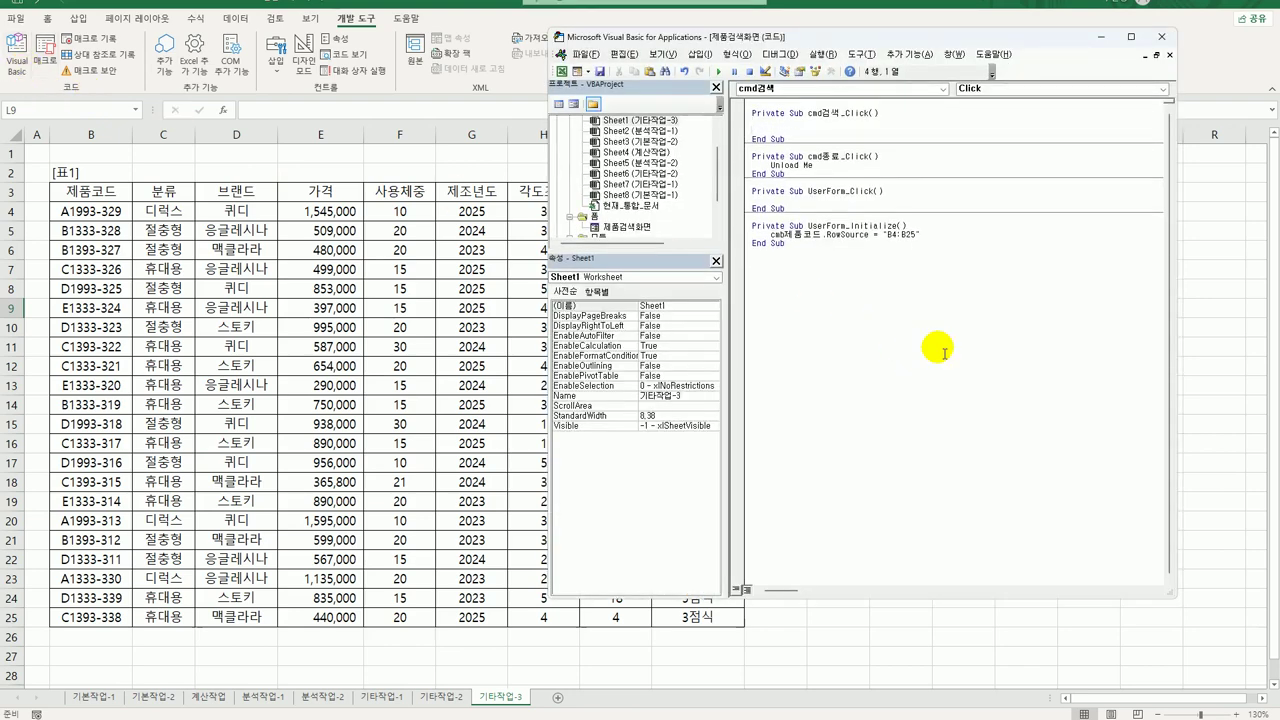
key(Tab)
text(iRow =)
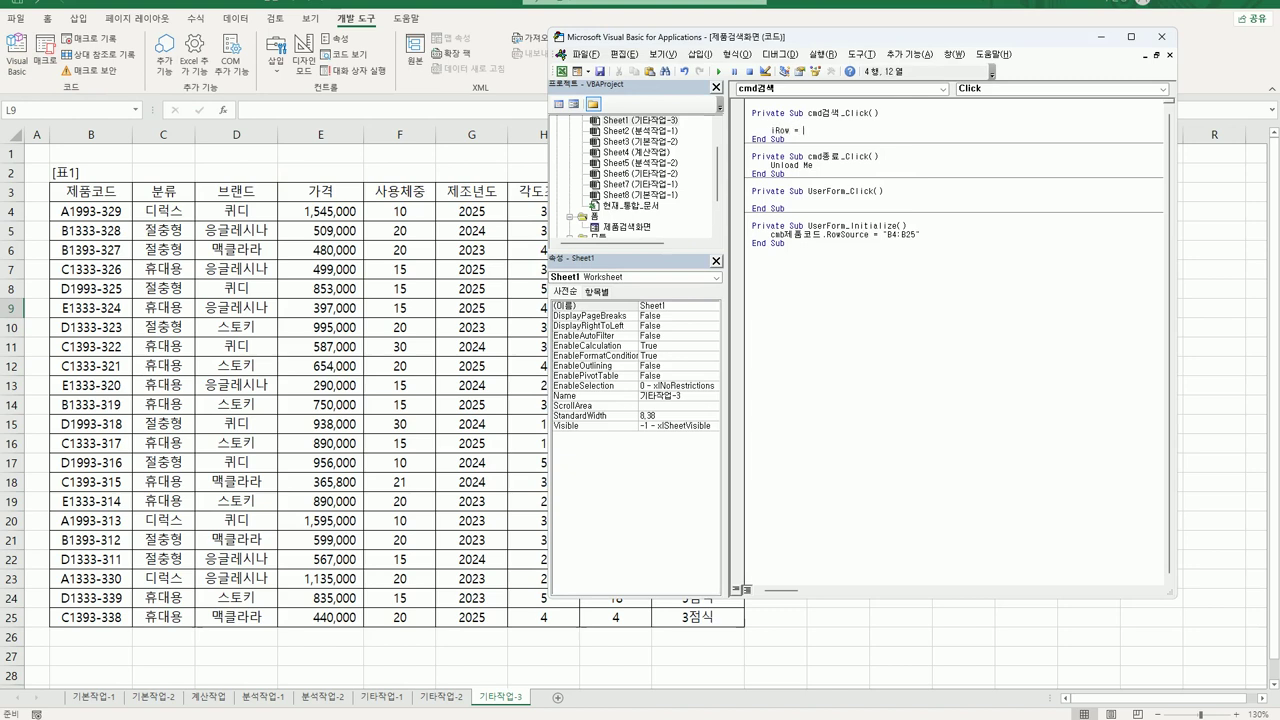
text( cmb제품코드.)
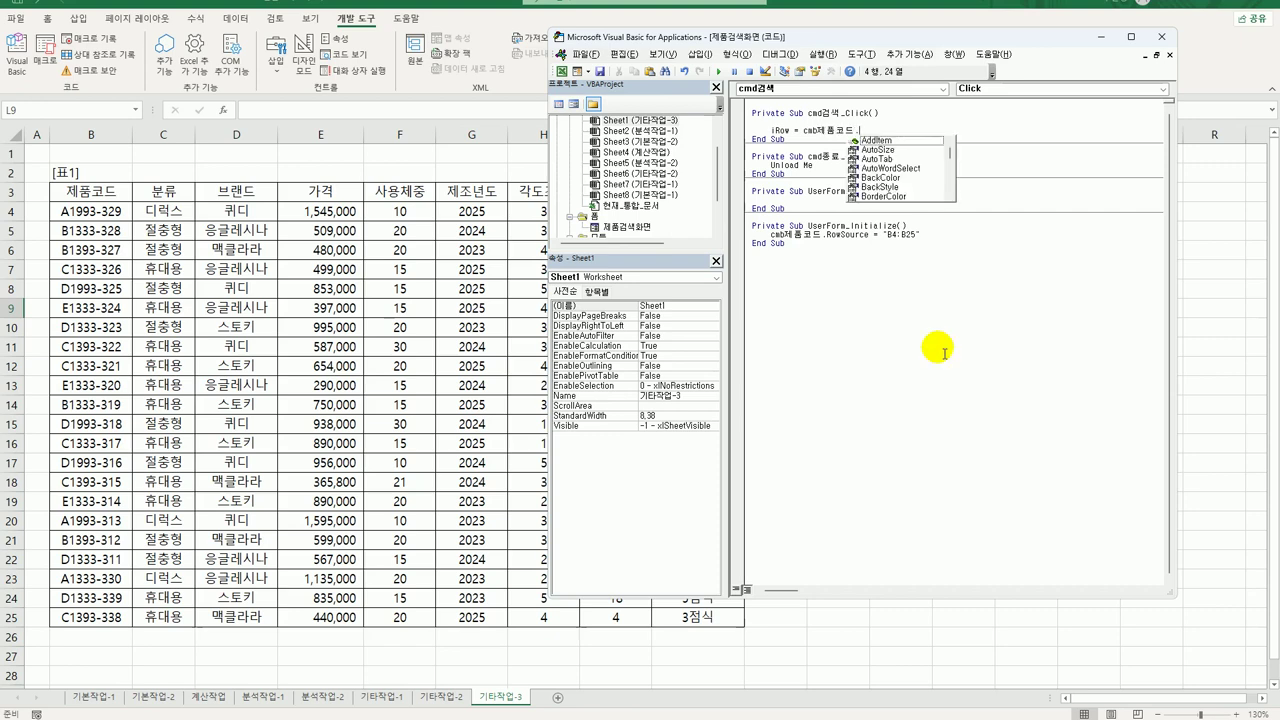
text(listIndex)
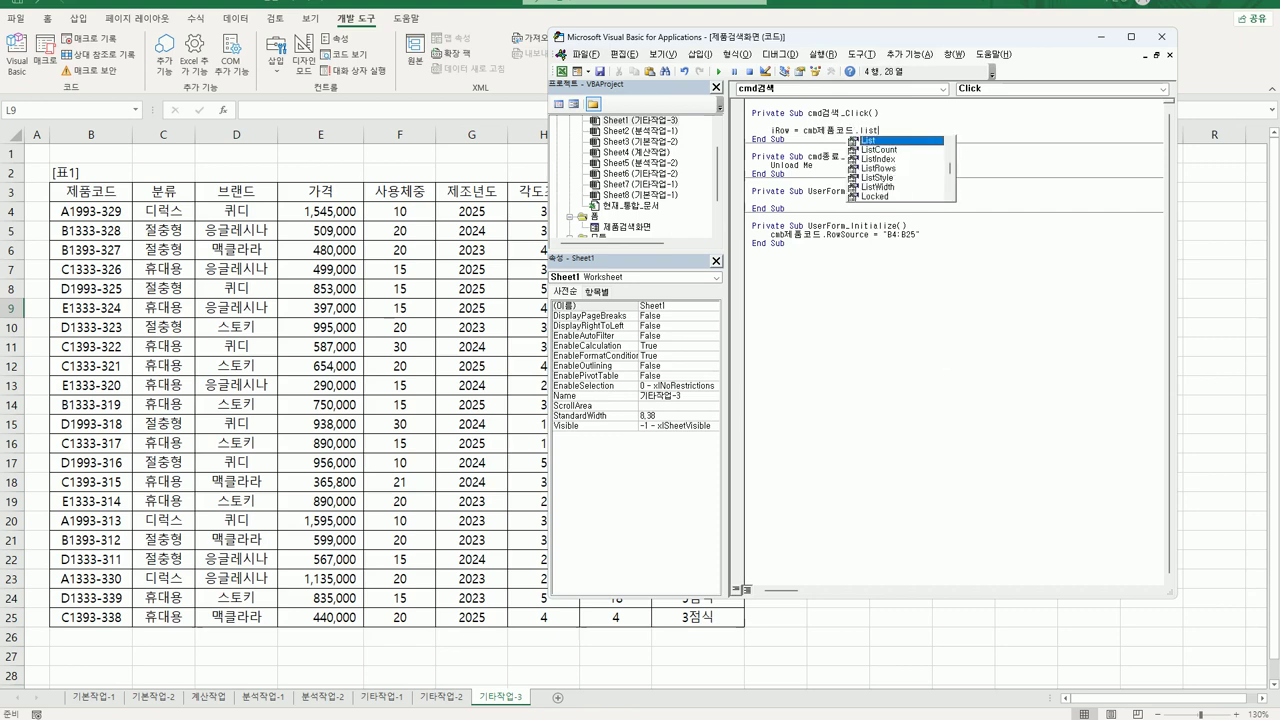
key(Tab)
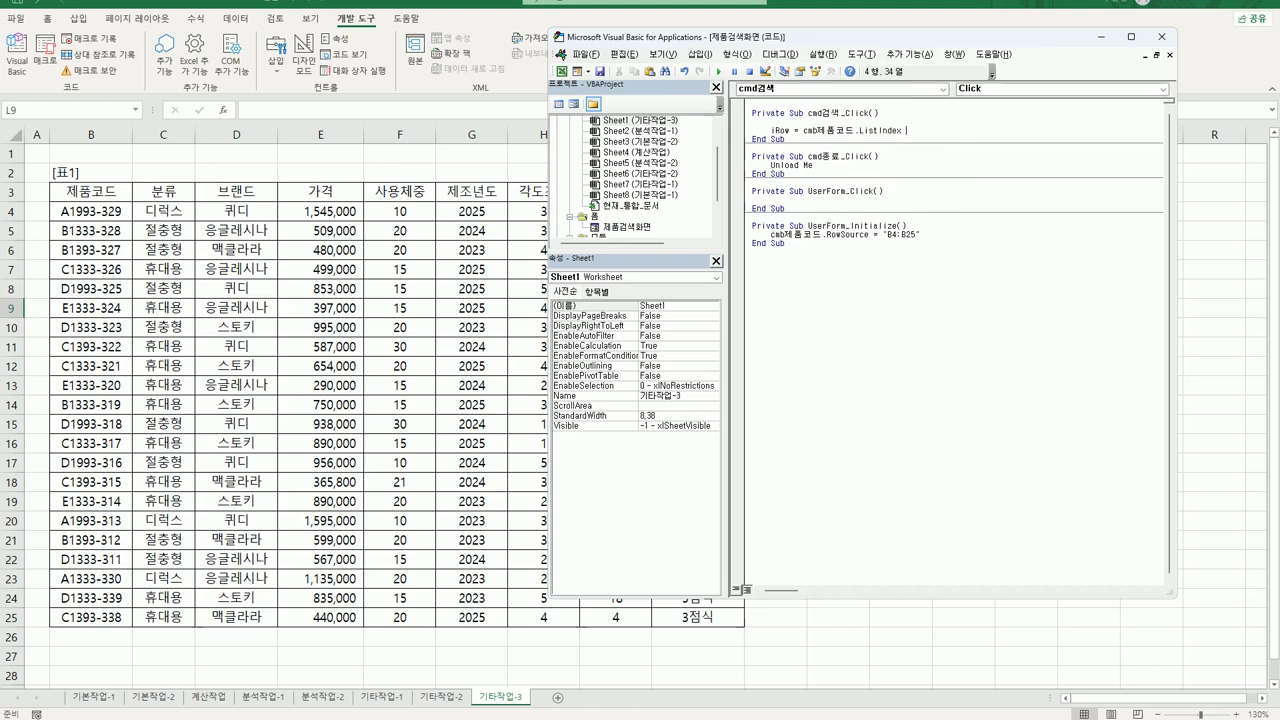
text(+)
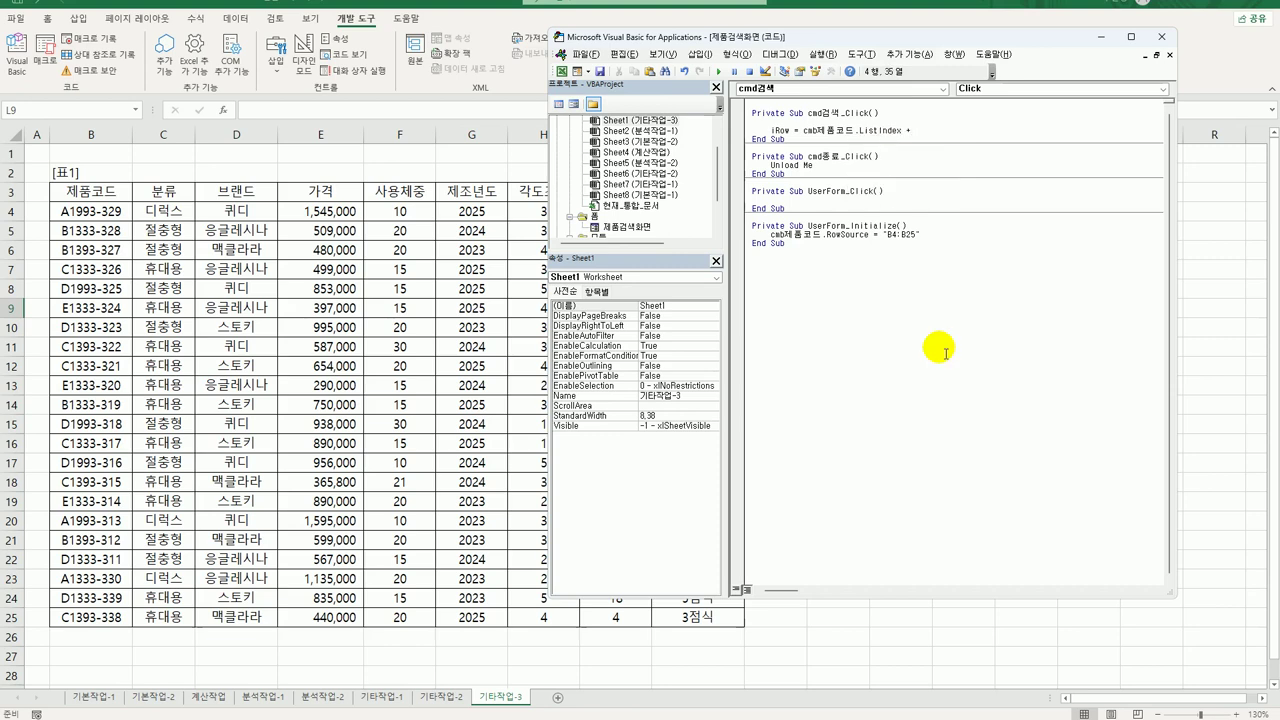
text( 4)
key(Return)
key(Return)
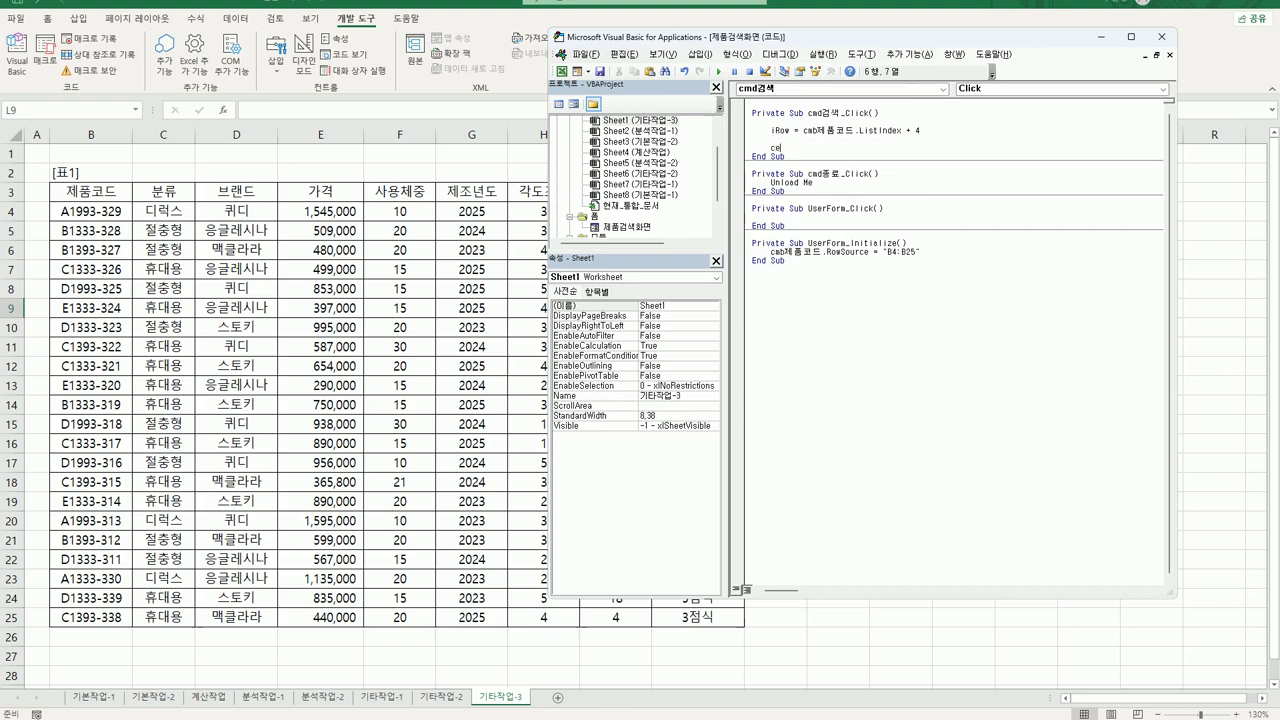
Below the iRow line in cmd검색_Click, add the assignment txt분류 = Cells(iRow, 2).
text(txt분류 = cells)
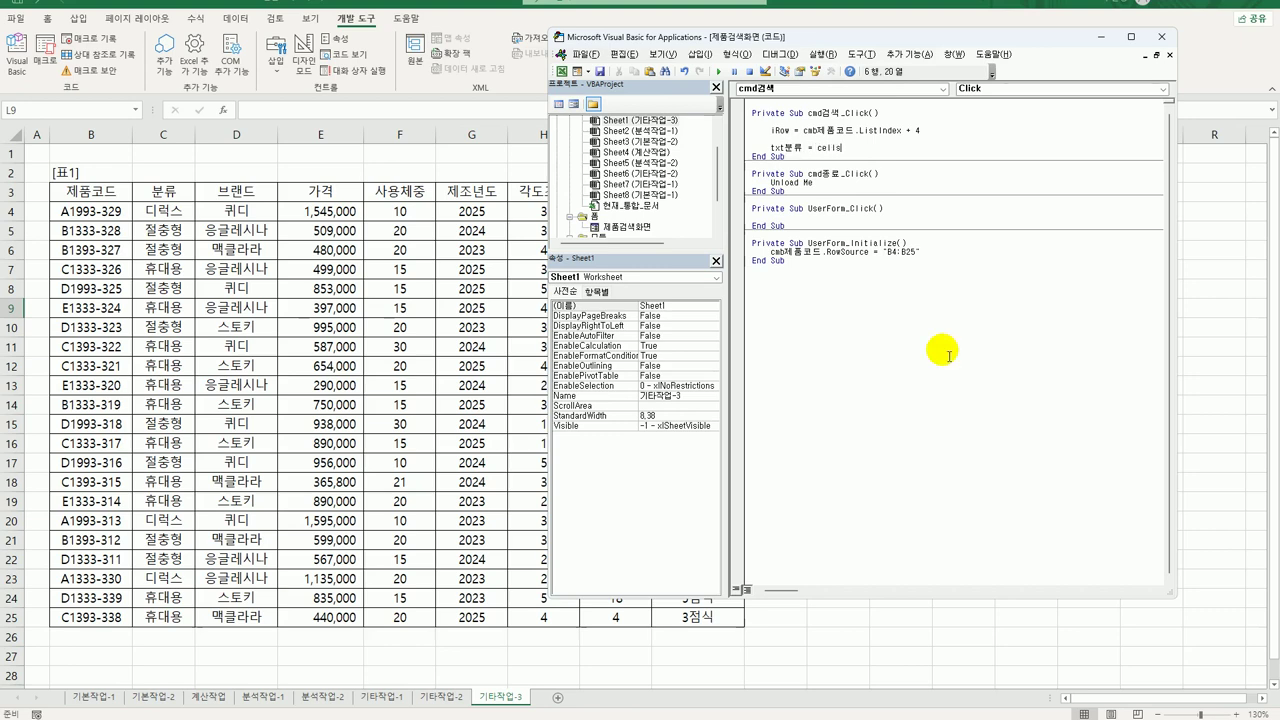
text((iRow)
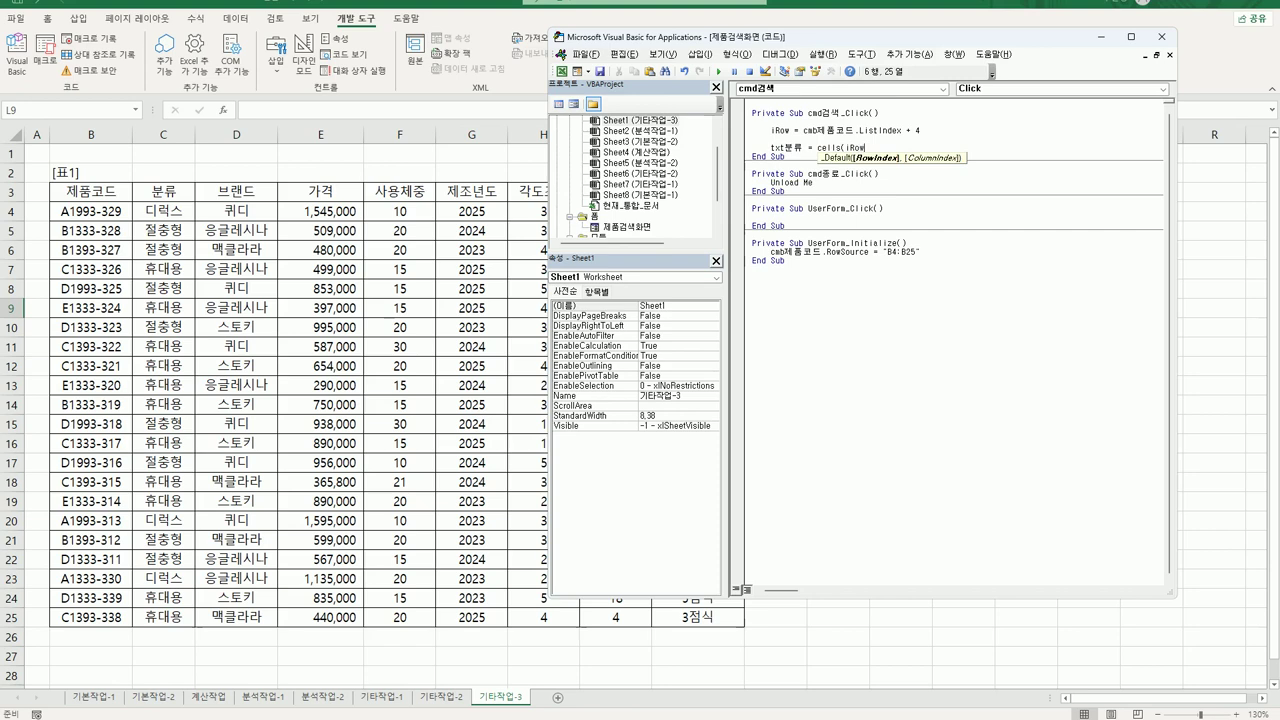
text(,)
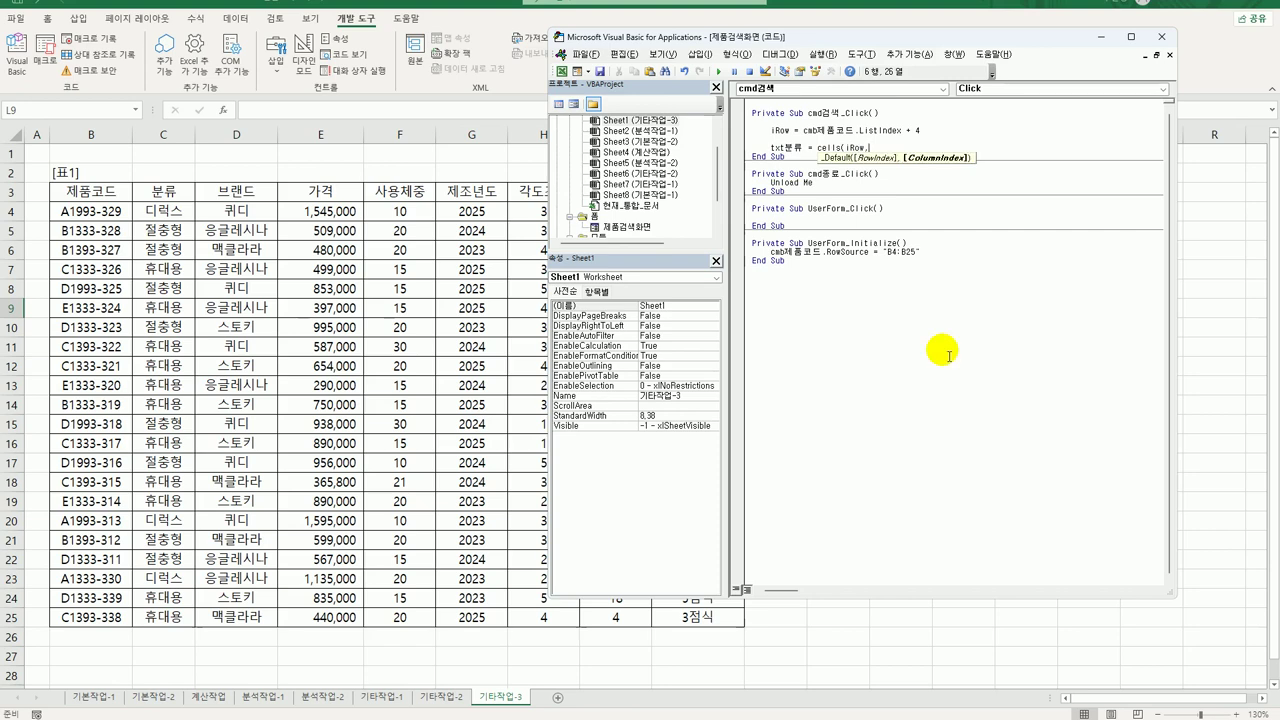
text( 2))
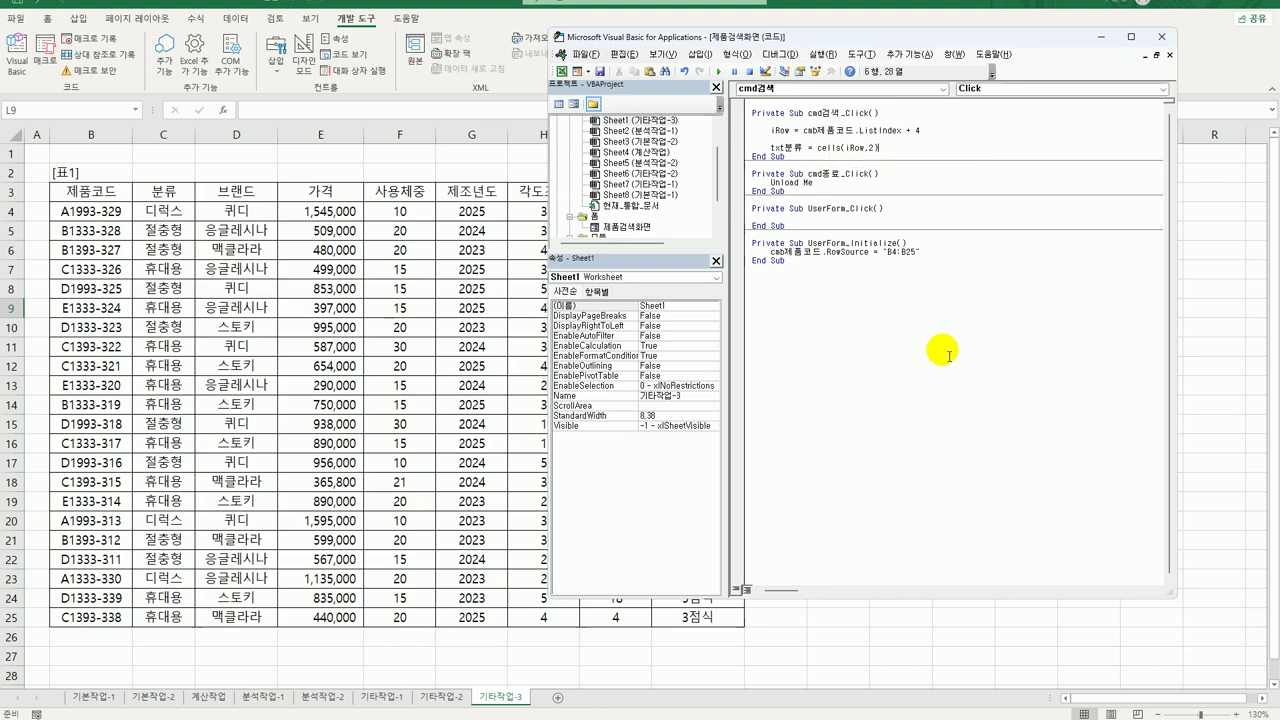
key(Return)
Duplicate the txt분류 = Cells(iRow, 2) line directly below it until cmd검색_Click holds seven identical lines.
drag(771, 147, 884, 147)
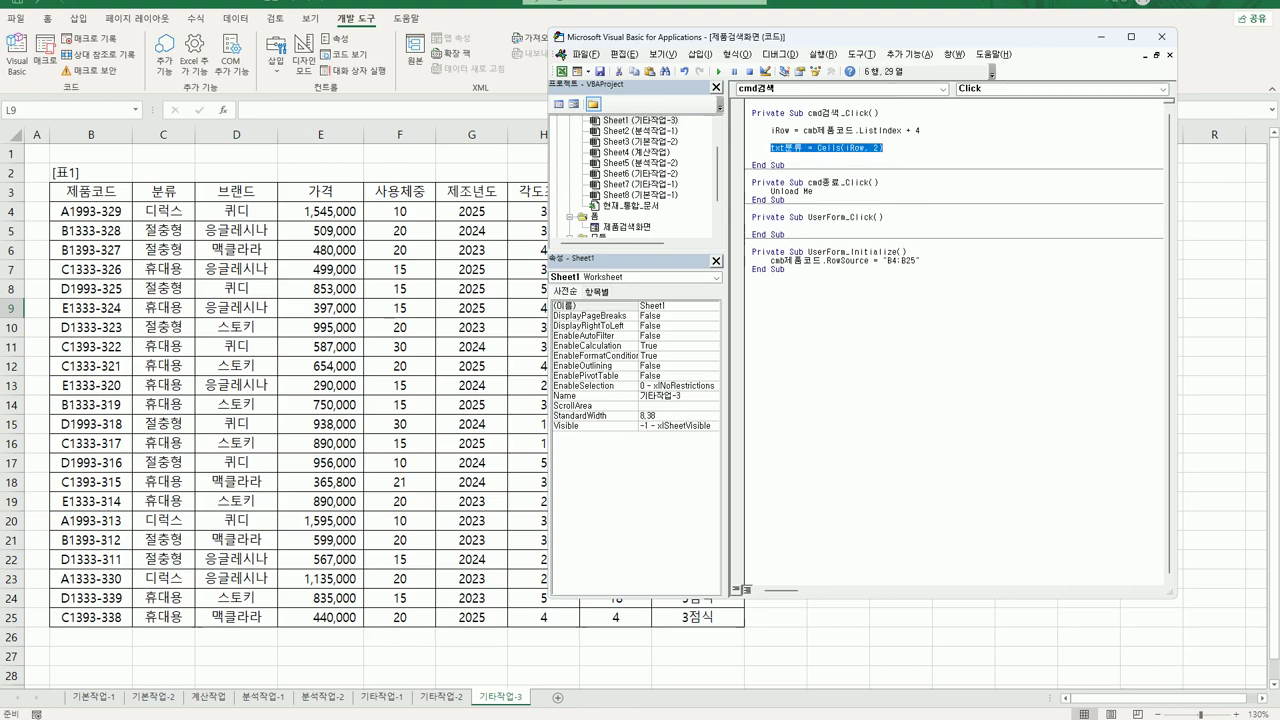
key(ctrl+c)
key(End)
key(Return)
key(ctrl+v)
key(Return)
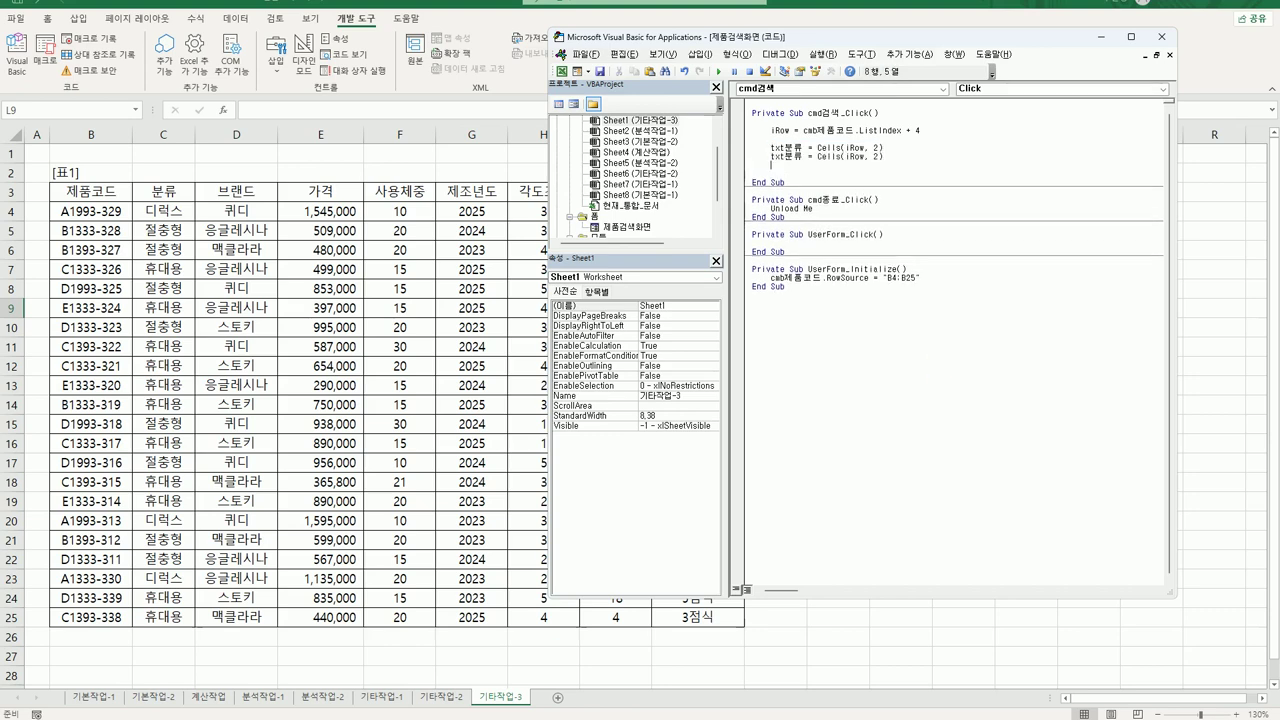
key(ctrl+v)
key(Return)
key(ctrl+v)
key(Return)
key(ctrl+v)
key(Return)
key(ctrl+v)
key(Return)
key(ctrl+v)
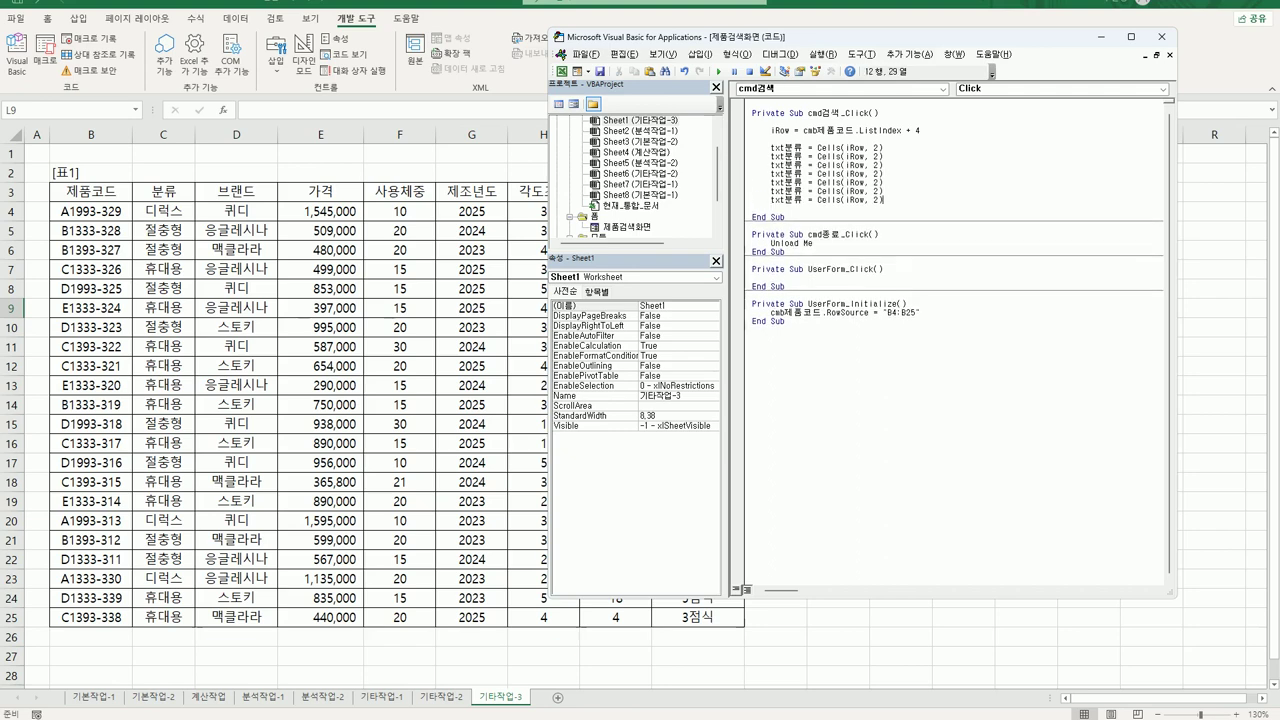
key(Return)
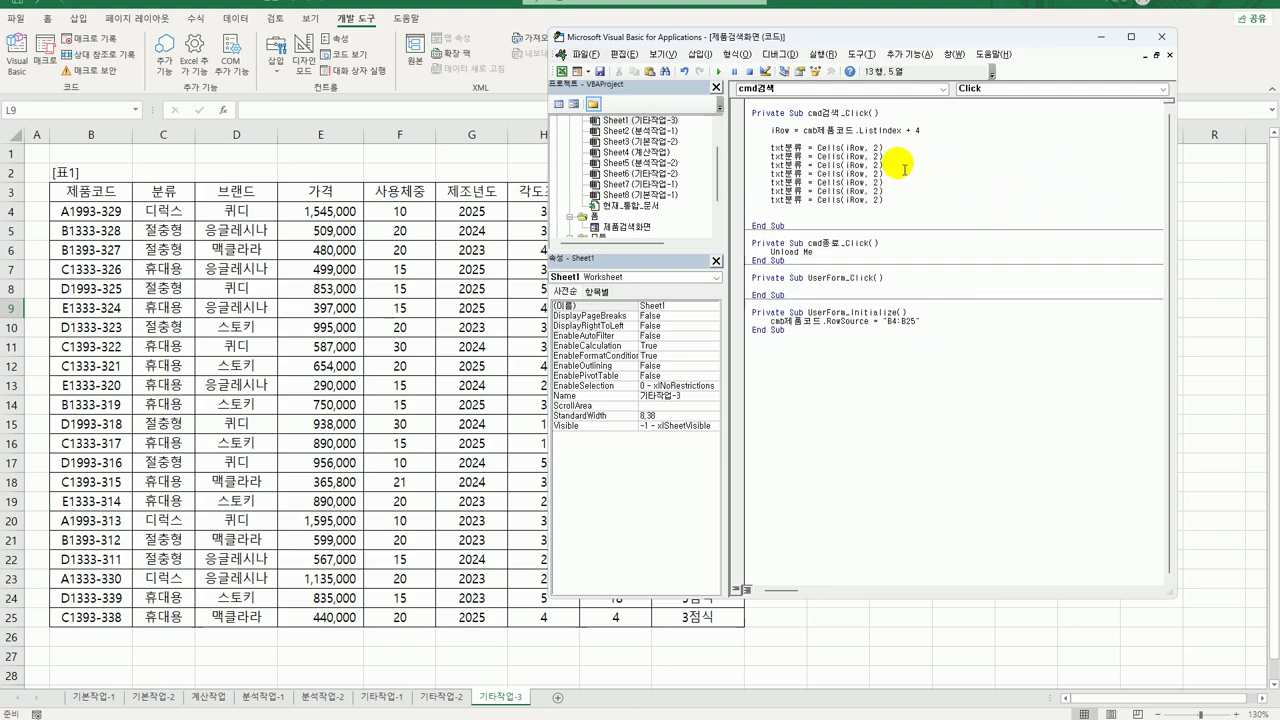
Set the Cells column numbers of the six copied txt분류 lines to 3, 4, 5, 6, 7 and 8 in order.
click(877, 156)
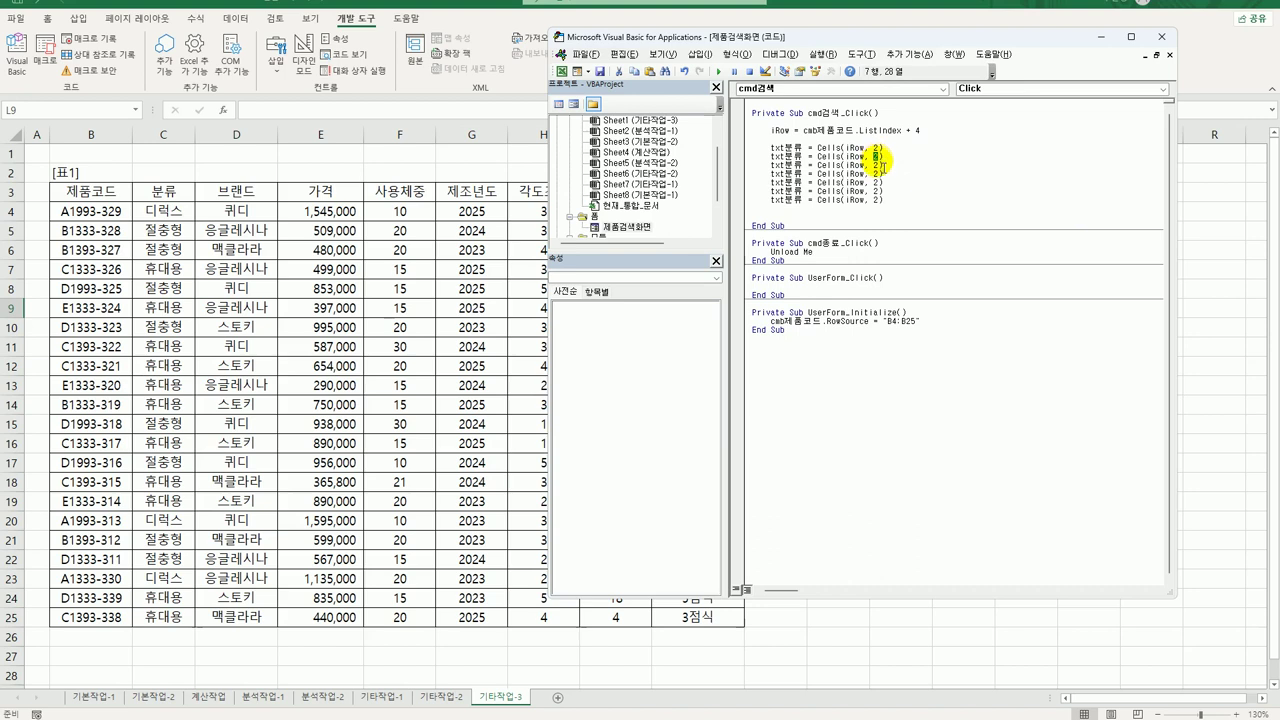
key(Delete)
text(3)
double_click(878, 166)
text(4)
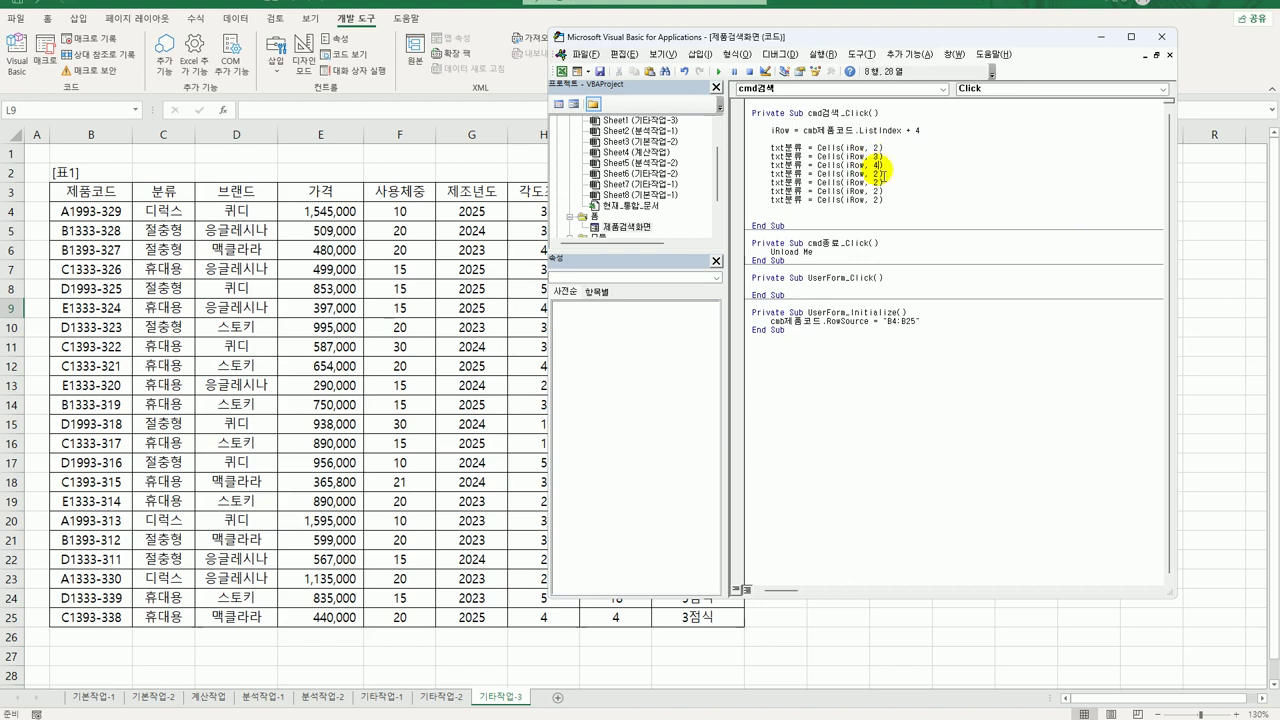
double_click(874, 173)
text(5)
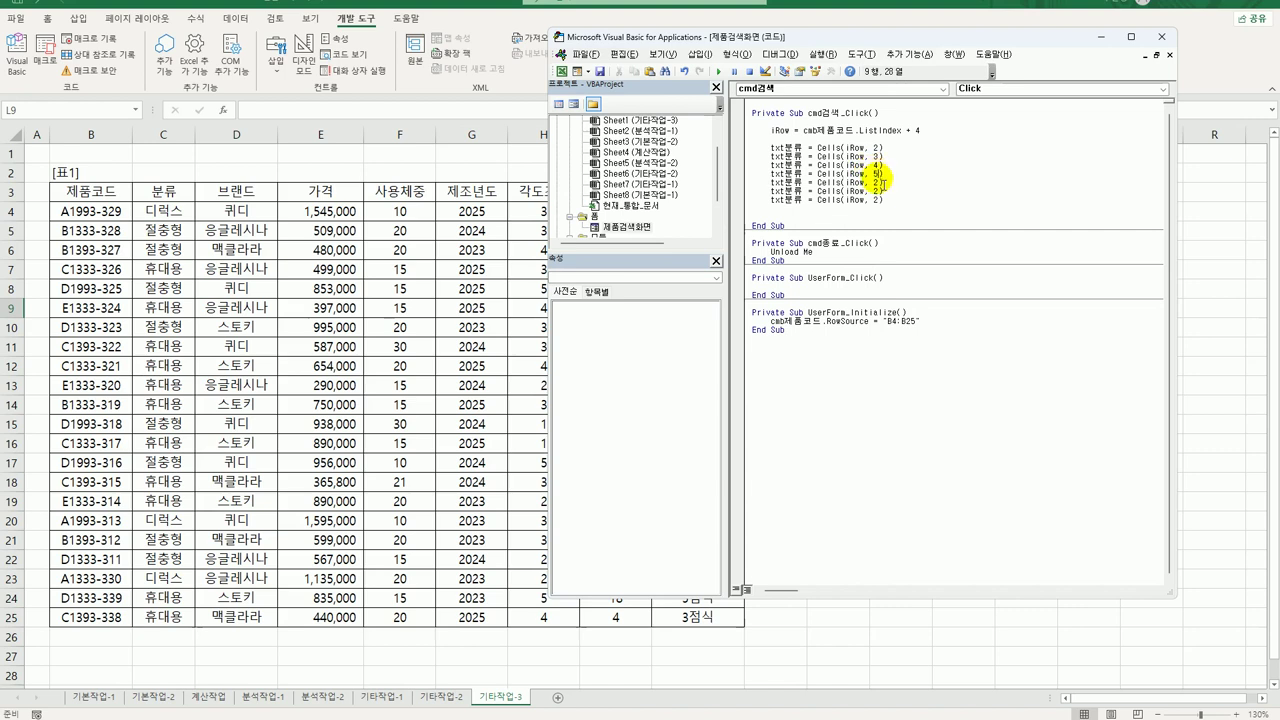
double_click(876, 181)
text(6)
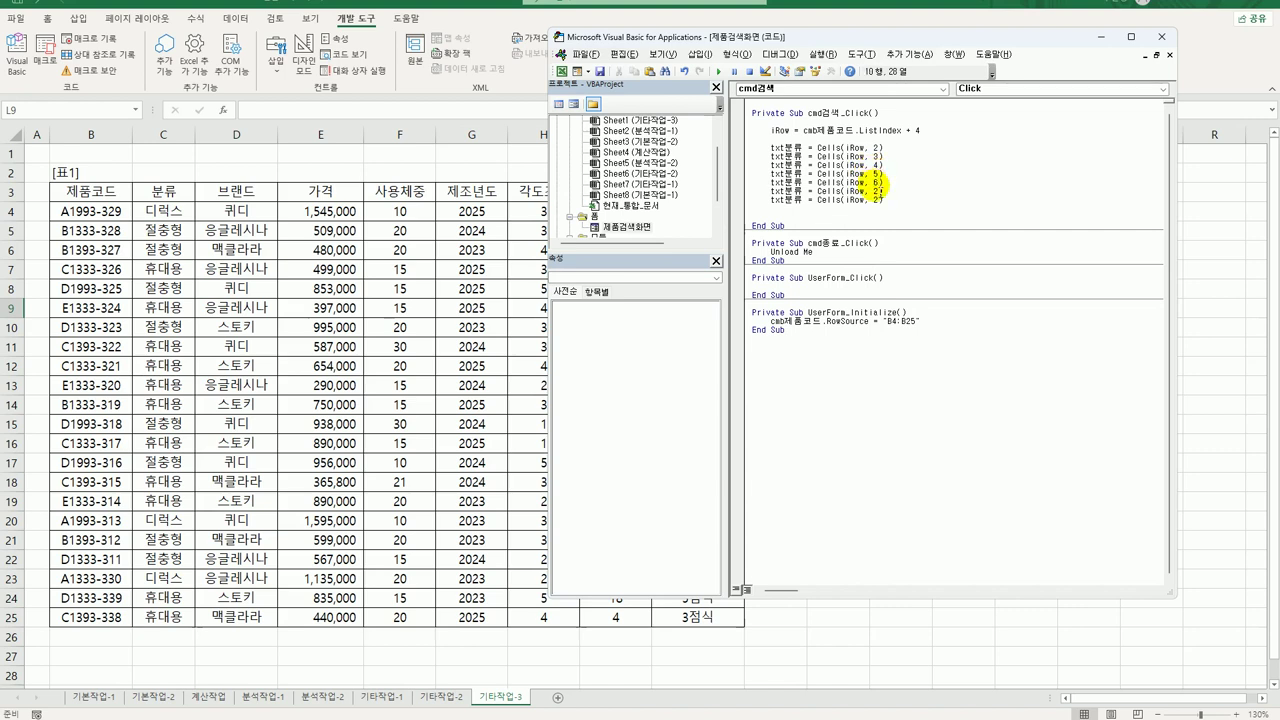
double_click(882, 184)
double_click(877, 191)
text(7)
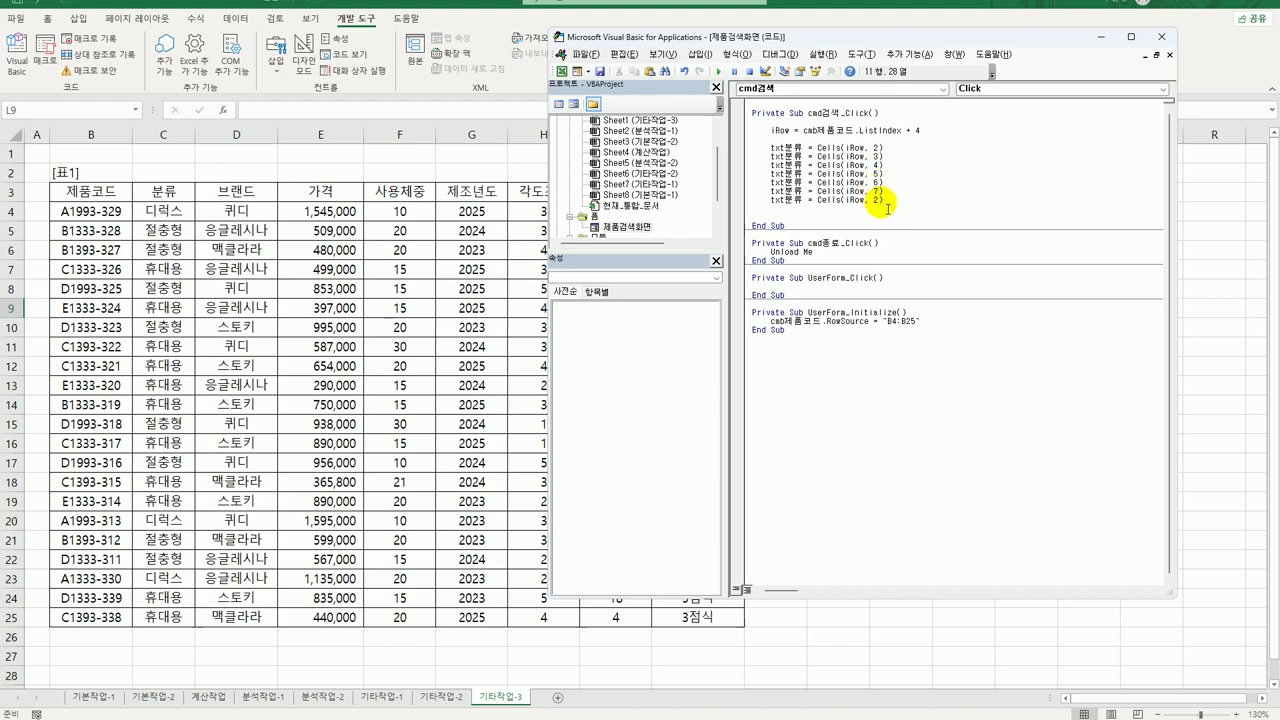
double_click(876, 200)
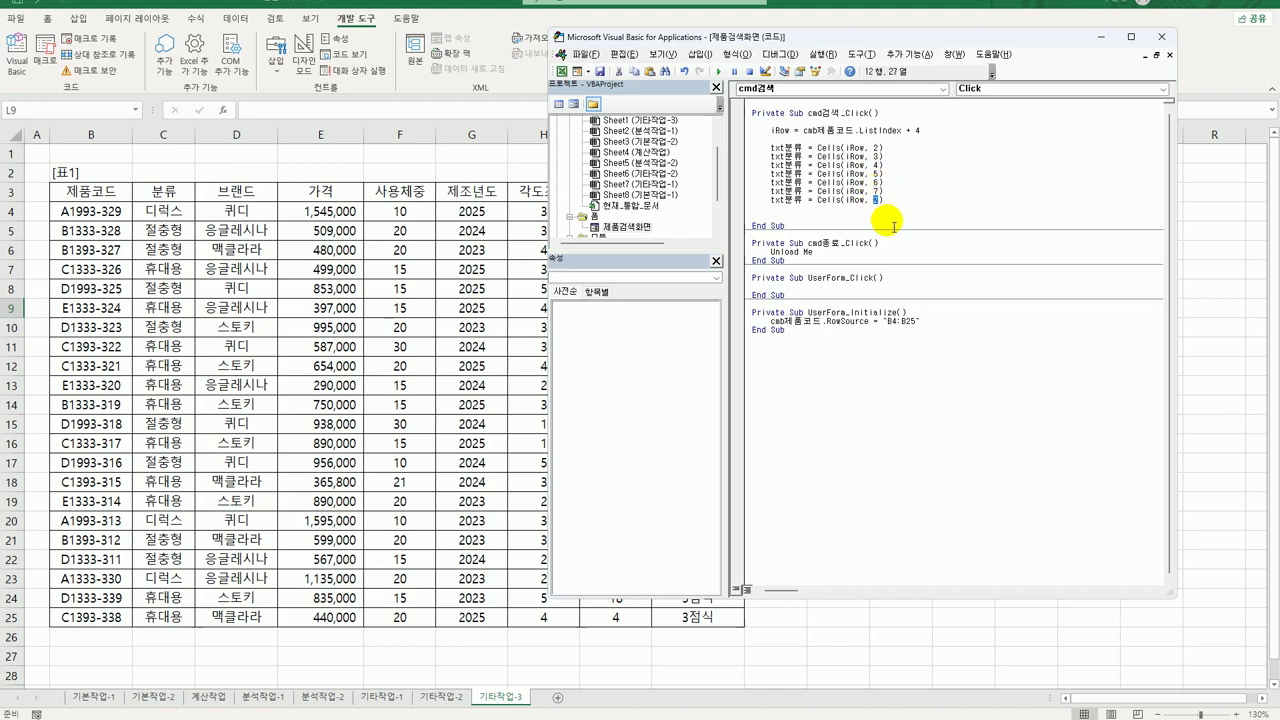
text(8)
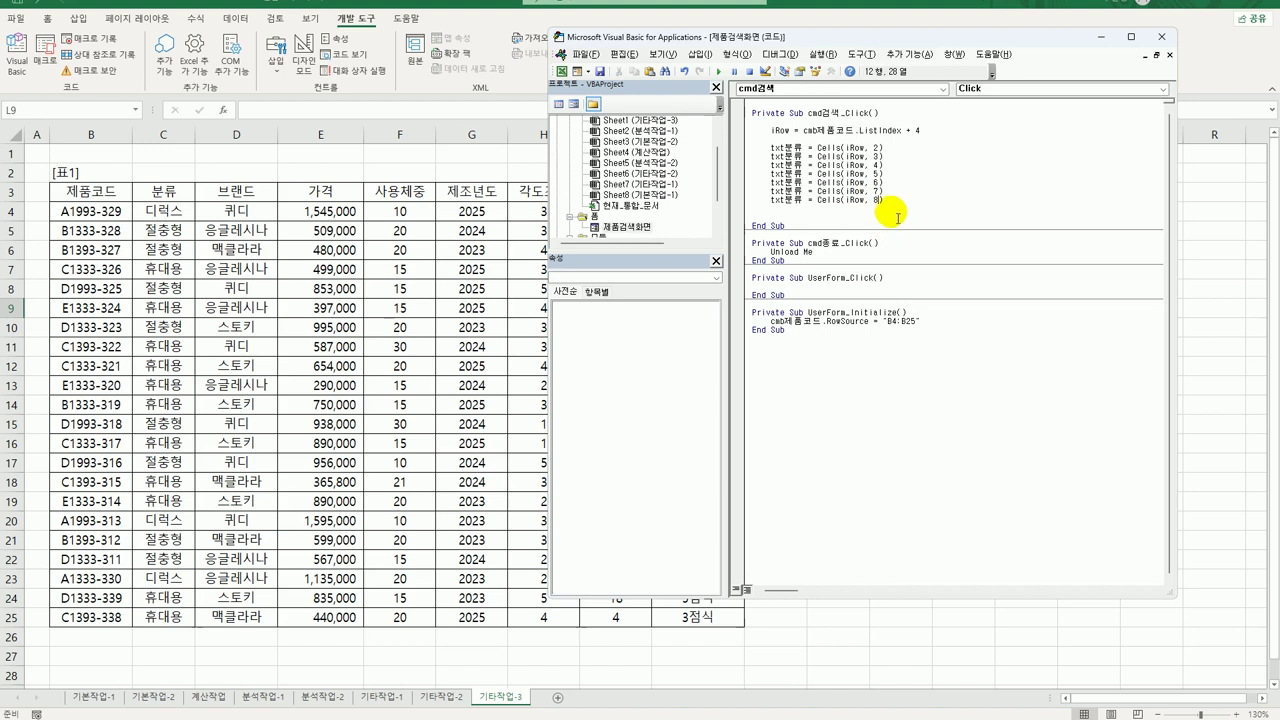
Add two more copies of the txt분류 = Cells(iRow, 2) line below the one for column 8.
click(926, 197)
key(Return)
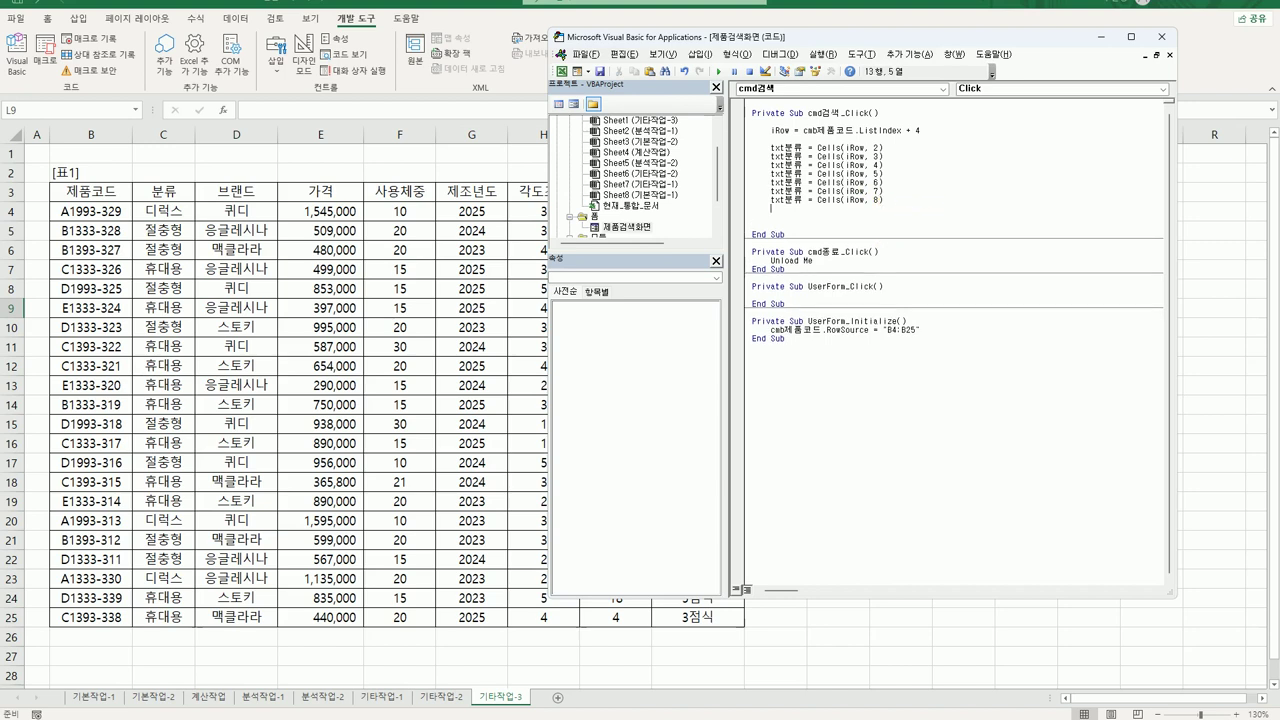
key(ctrl+v)
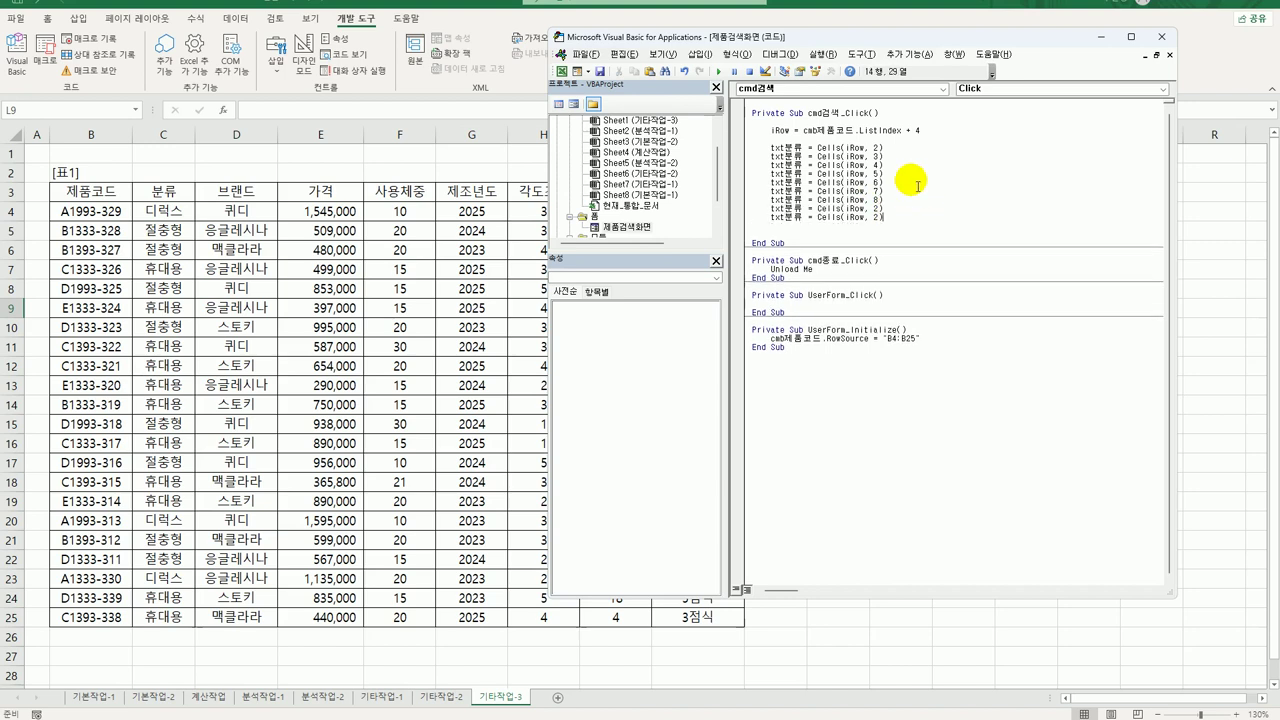
Set the Cells column numbers of the last two txt분류 lines in cmd검색_Click to 9 and 10.
drag(886, 208, 870, 212)
text(9)
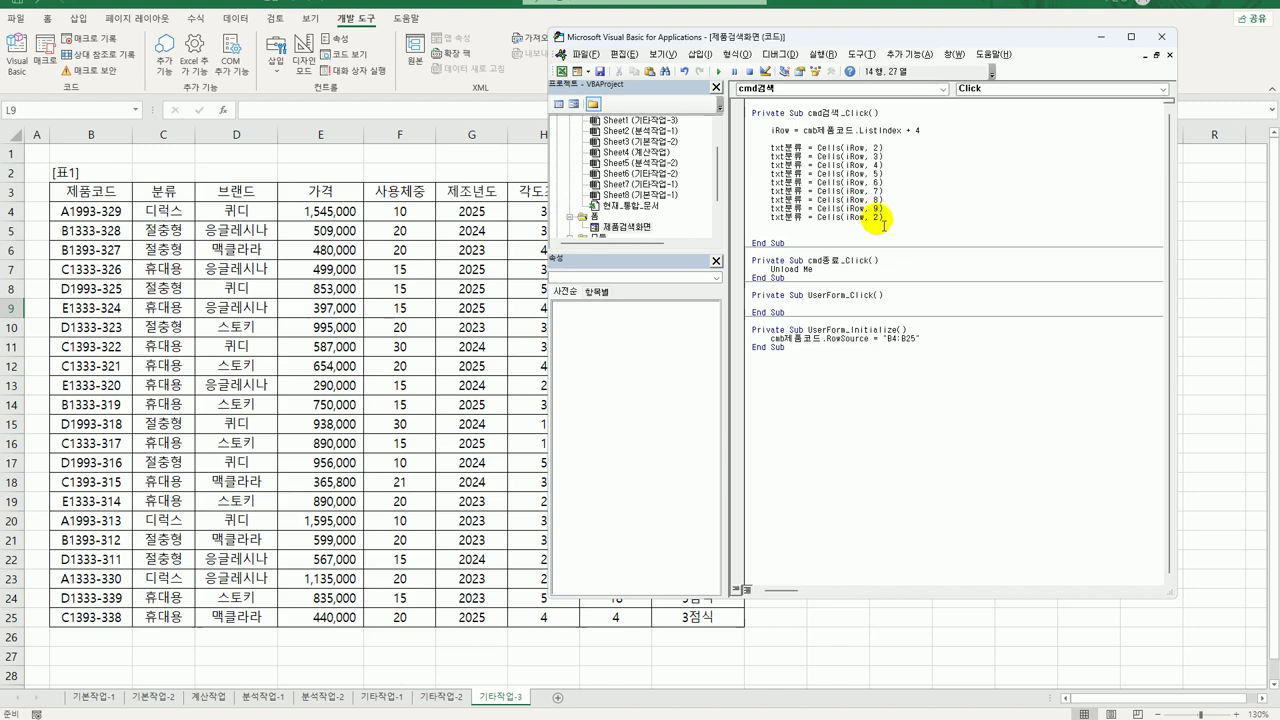
drag(872, 217, 881, 217)
text(10)
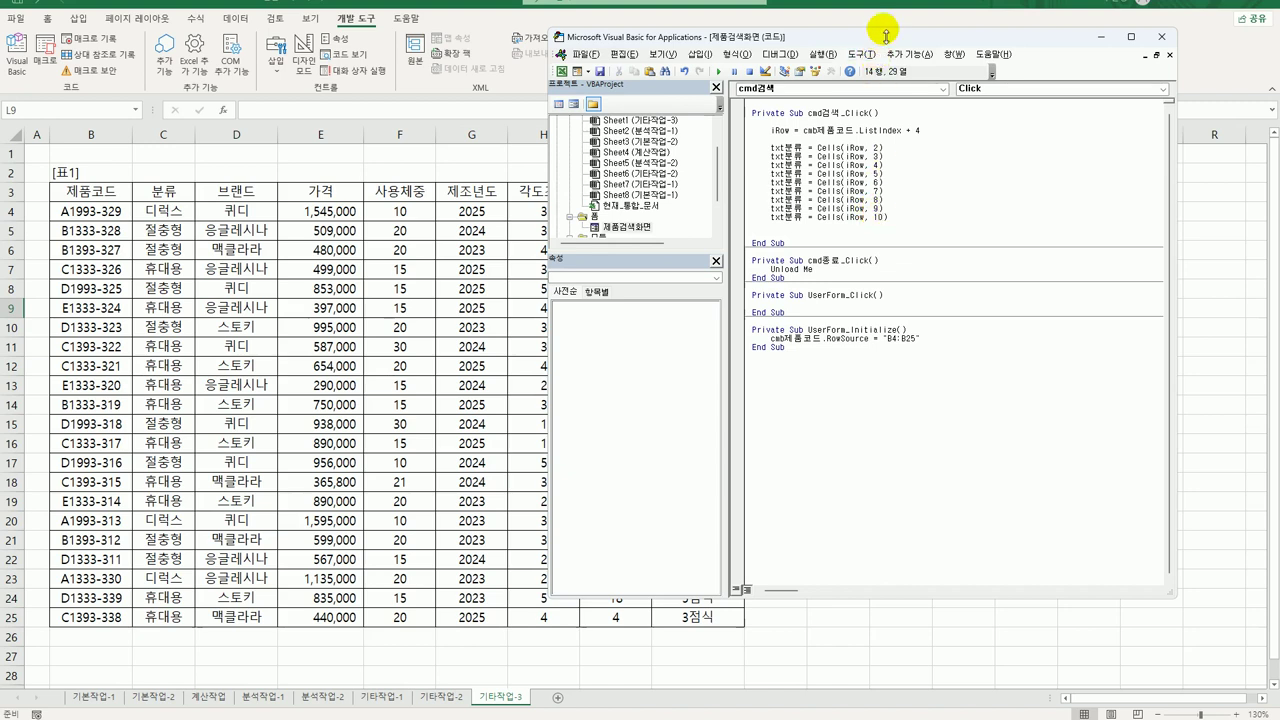
drag(892, 38, 970, 55)
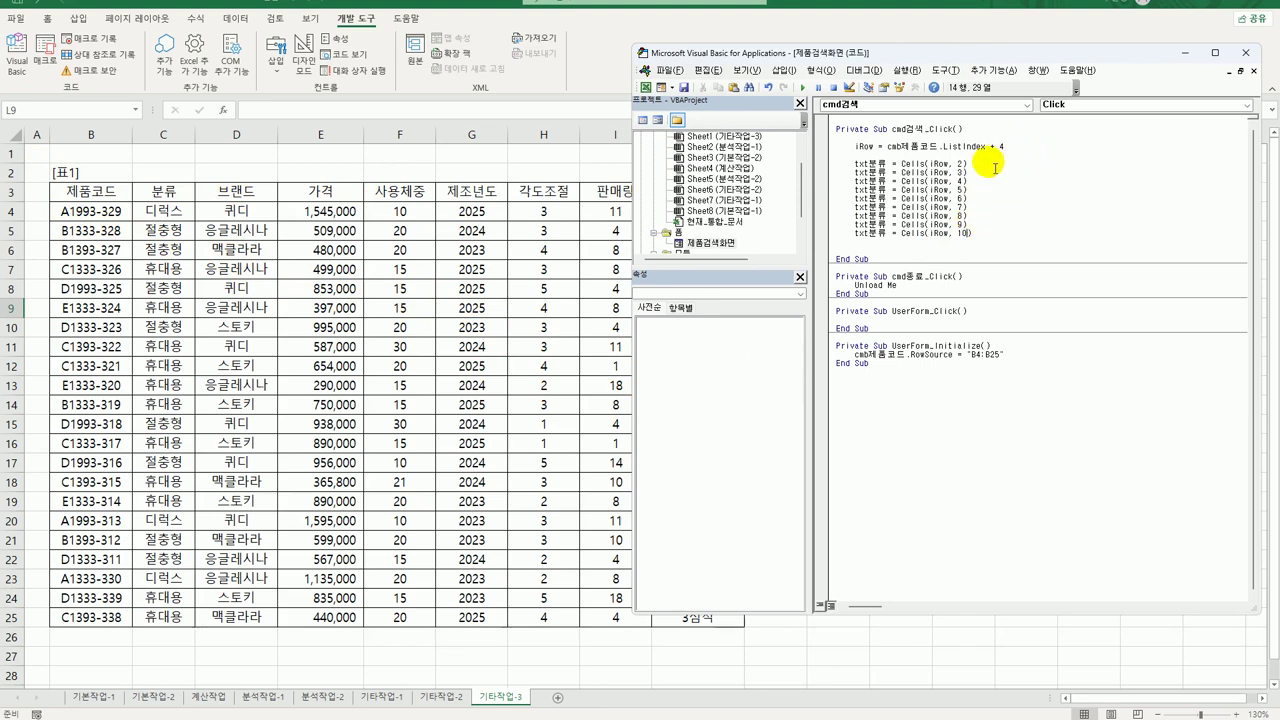
Rename the text boxes in the second and third assignment lines to txt브랜드 and txt가격.
click(888, 180)
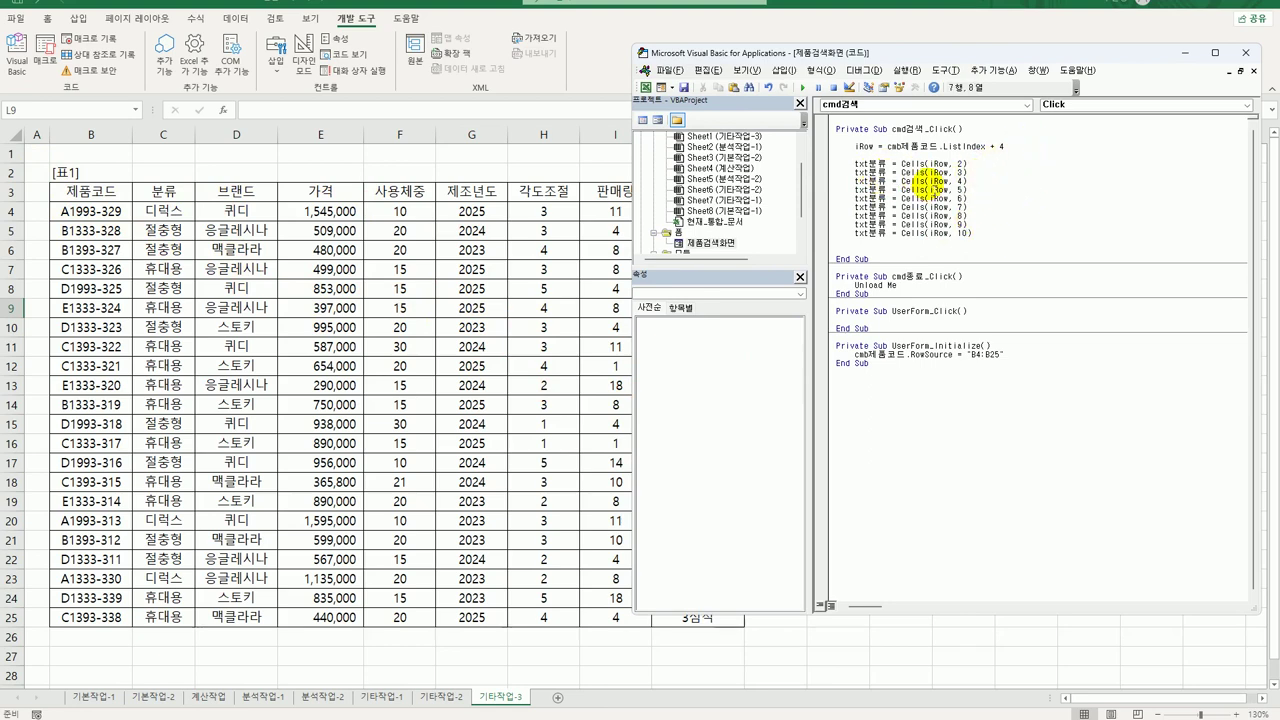
text(브랜드)
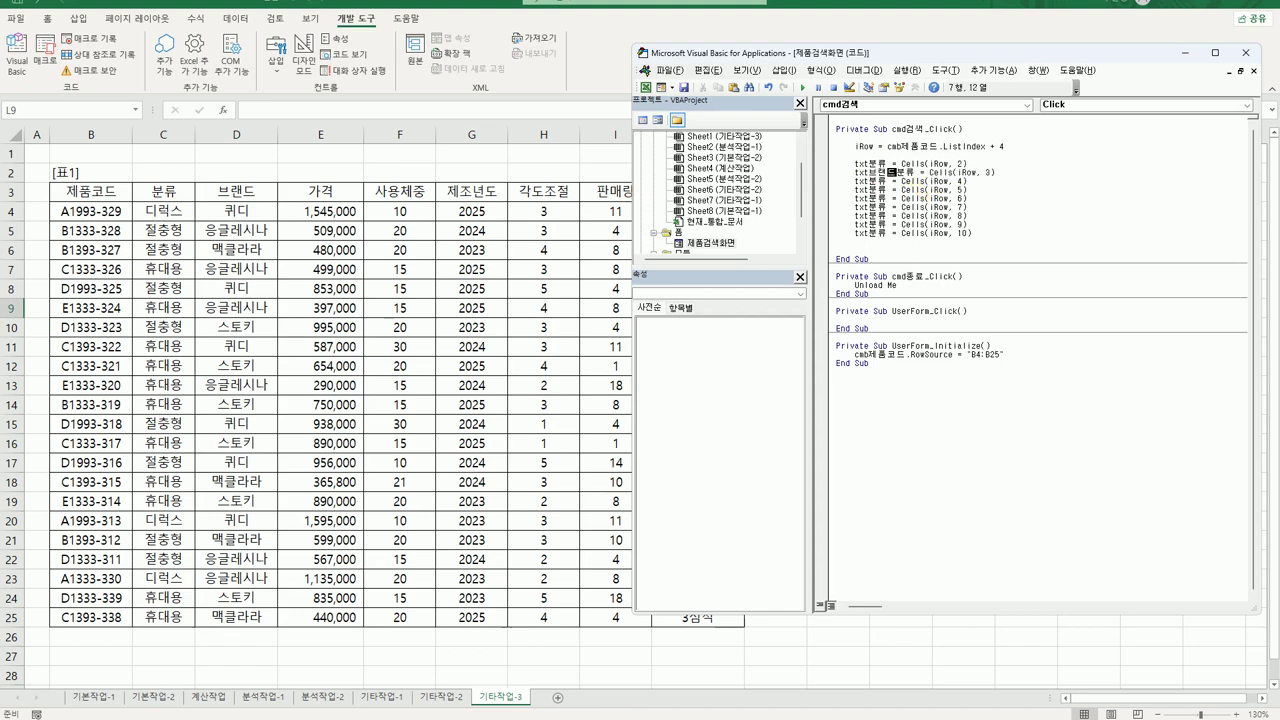
key(Delete)
key(Delete)
mouse_move(869, 181)
mouse_down()
mouse_move(887, 181)
mouse_move(869, 190)
mouse_up()
text(가격)
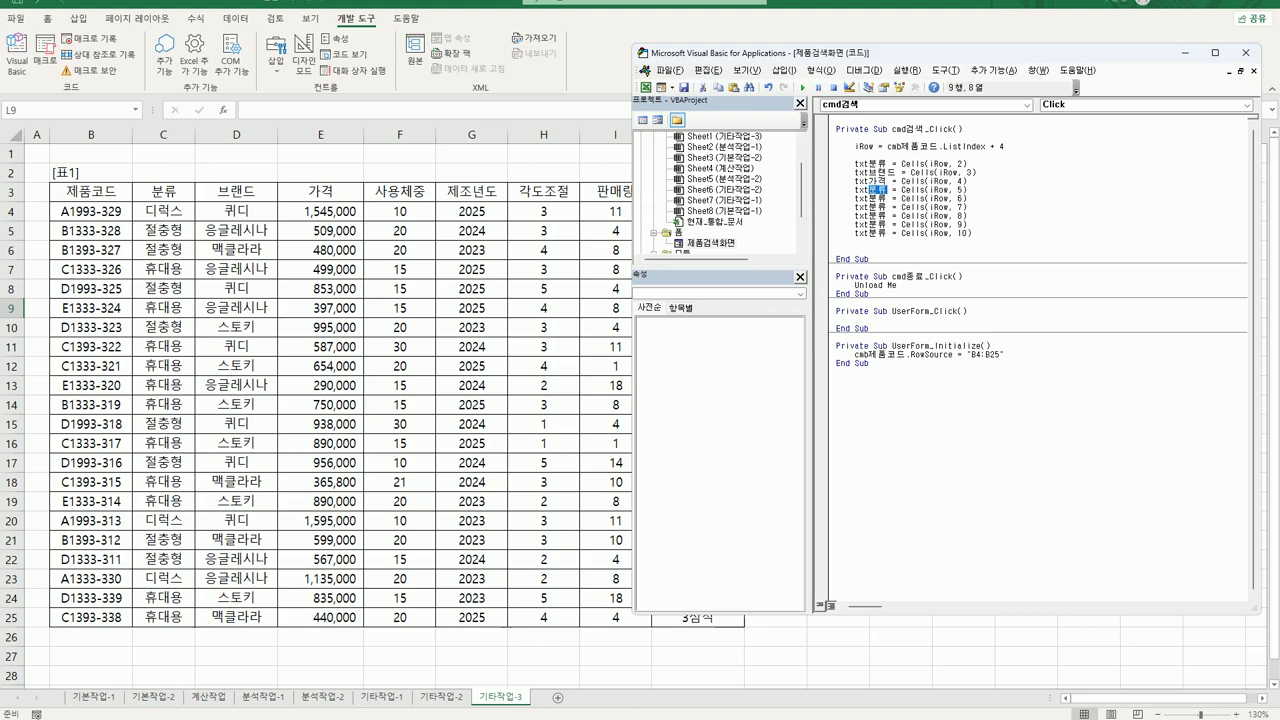
Rename the text boxes in the fourth and fifth assignment lines to txt체중 and txt제조년도.
text(체중)
key(Down)
key(shift+Left)
key(shift+Left)
text(제조년도)
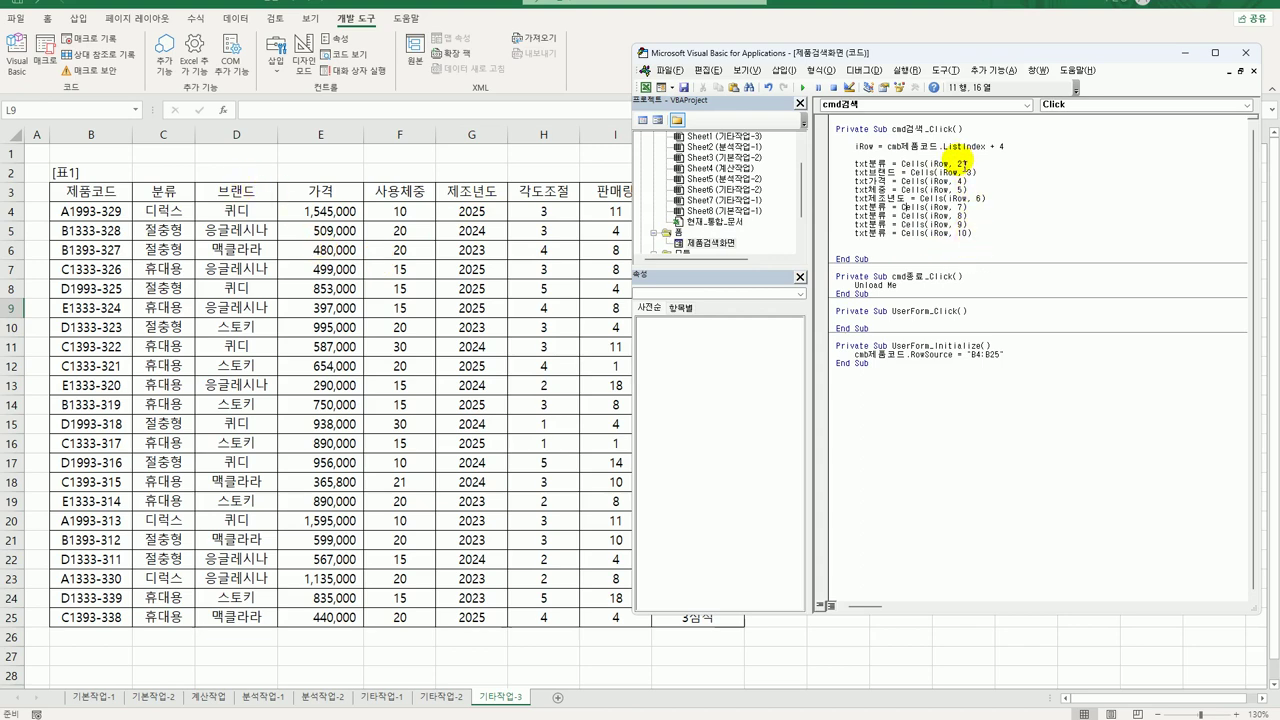
Set the Cells column numbers of the first five assignment lines, 분류 through 제조년도, to 3, 4, 5, 6 and 7.
double_click(962, 163)
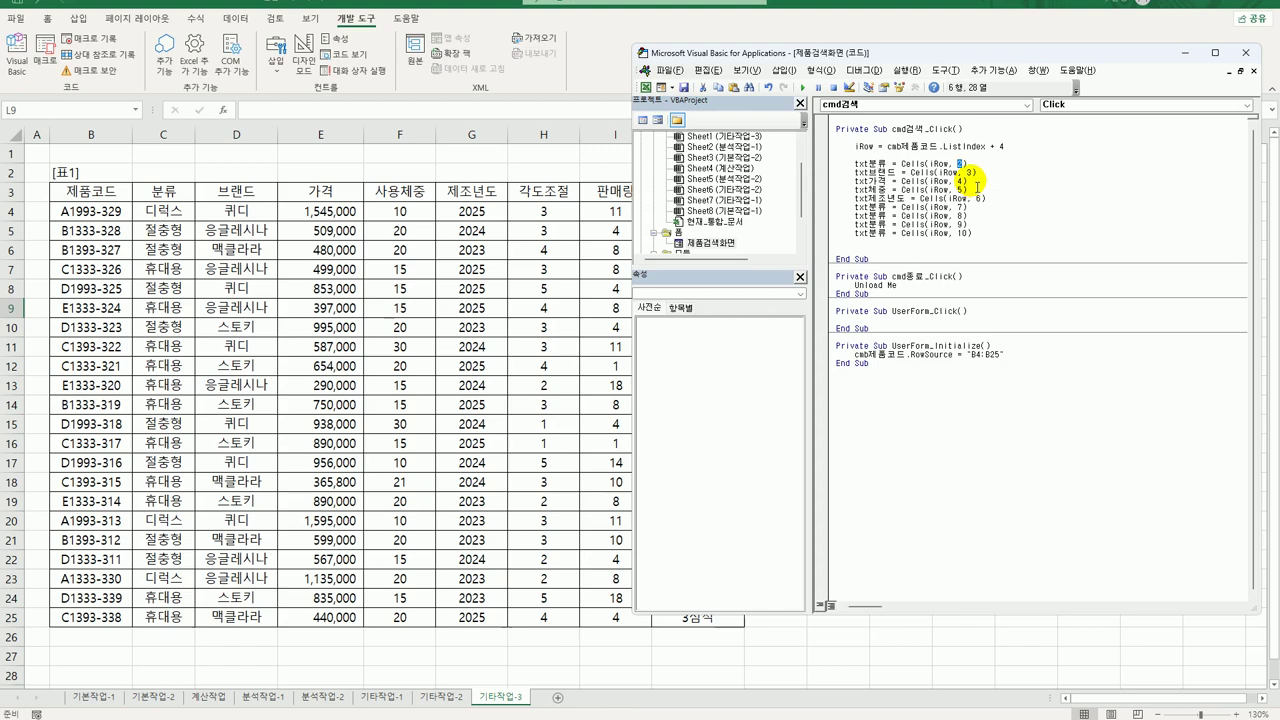
text(3)
double_click(968, 172)
text(4)
double_click(961, 181)
text(5)
double_click(960, 189)
text(6)
double_click(979, 198)
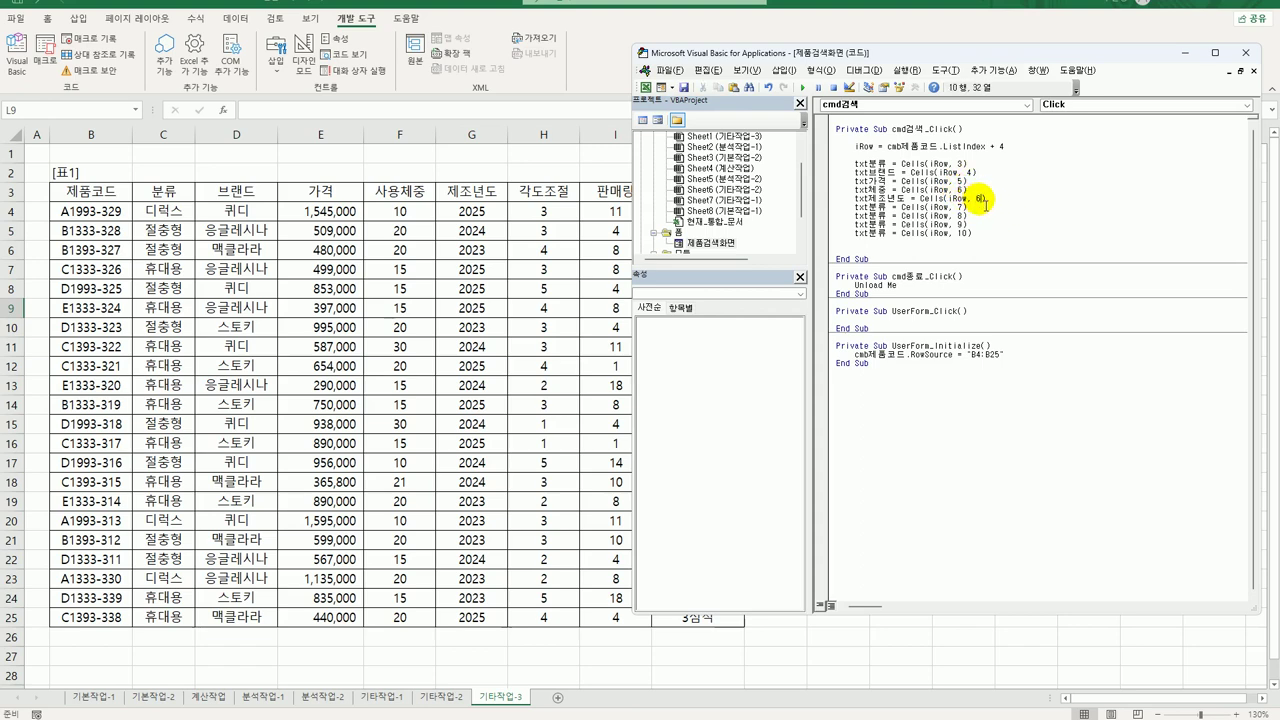
key(Delete)
text(7)
Delete the surplus txt분류 = Cells(iRow, 7) line and realign the txt분류 line for column 8 with the others.
click(968, 214)
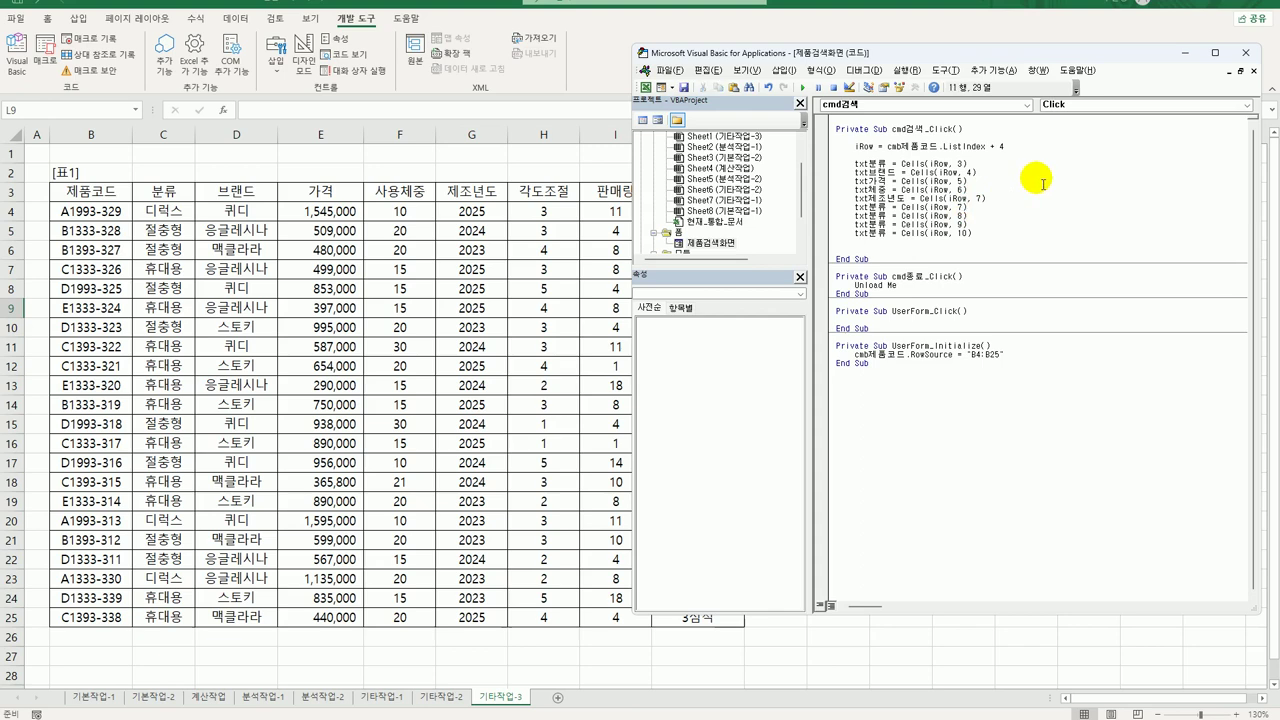
key(shift+Home)
key(Delete)
key(Delete)
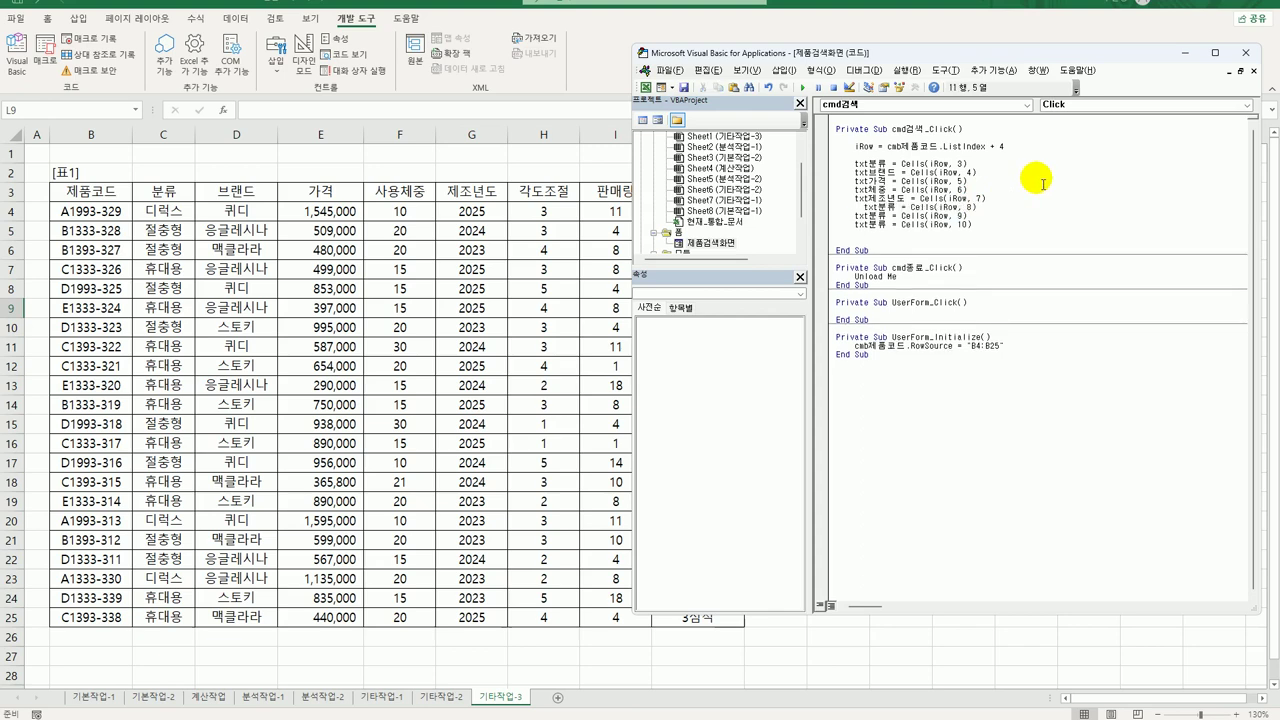
key(Delete)
key(Delete)
key(Delete)
text(ㅅ)
key(BackSpace)
text(t)
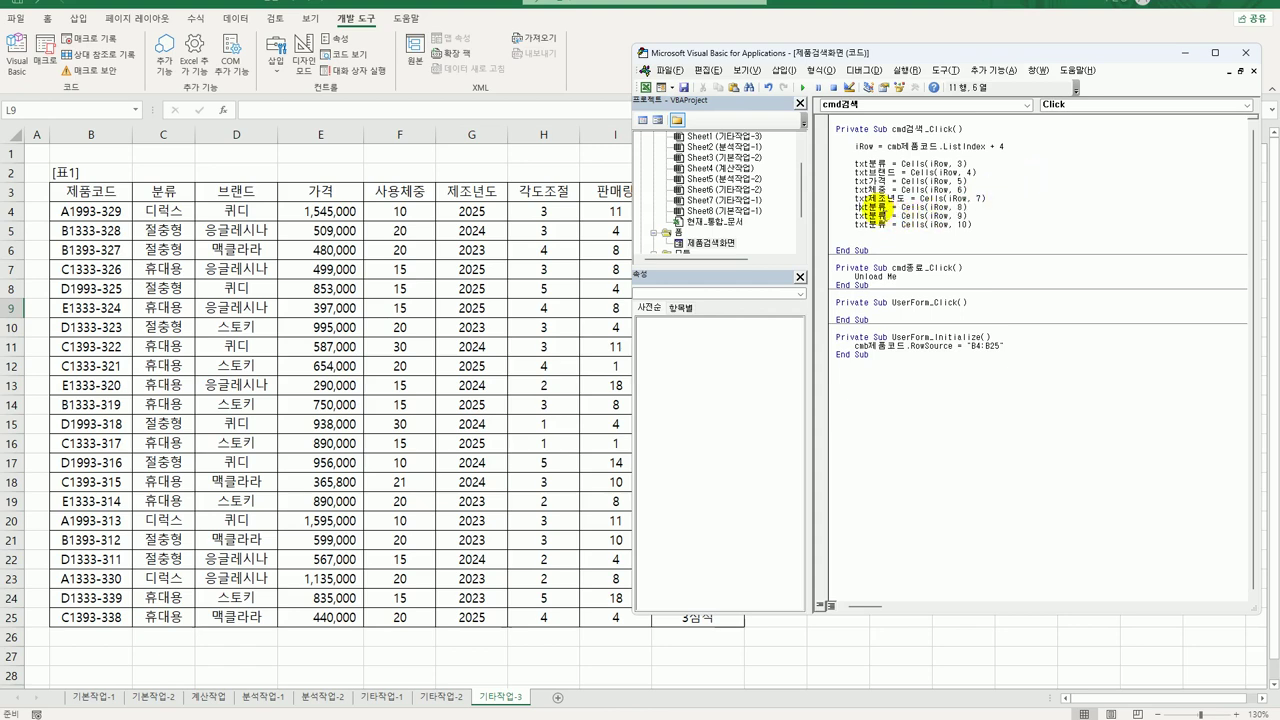
Rename the text boxes in the column 8 and column 9 lines to txt각도조절 and txt판매량.
drag(872, 207, 888, 207)
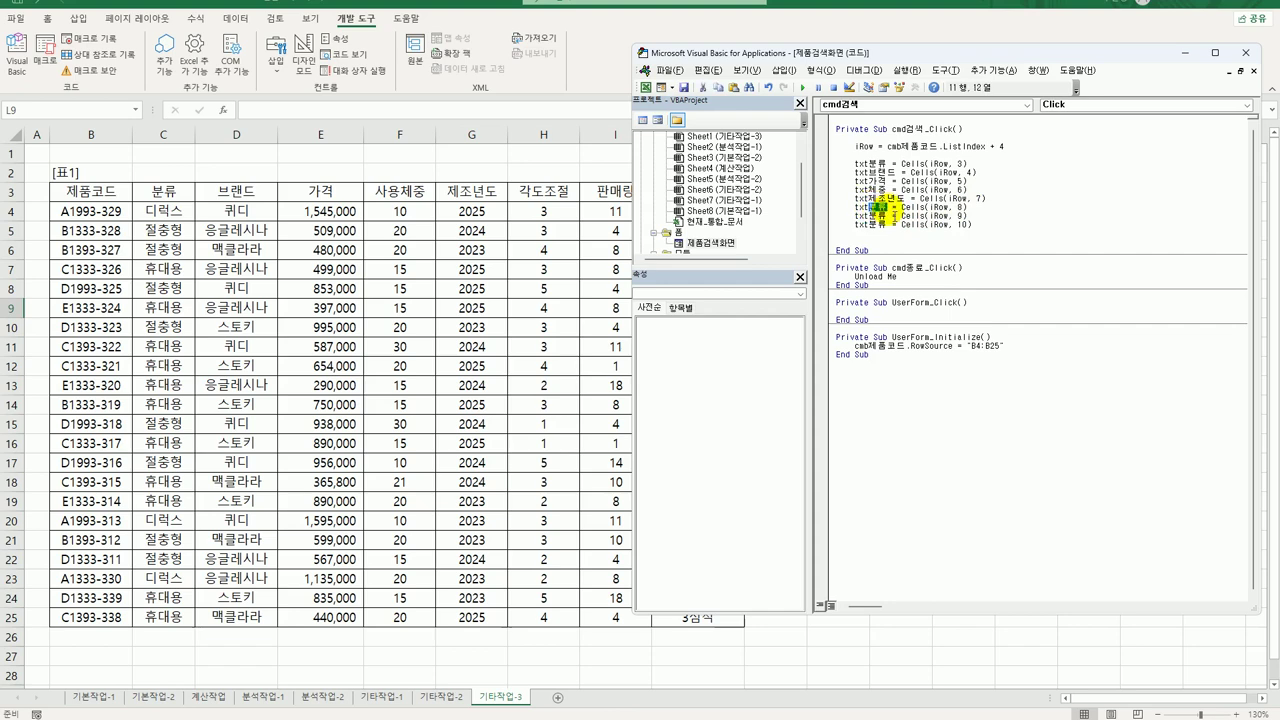
key(BackSpace)
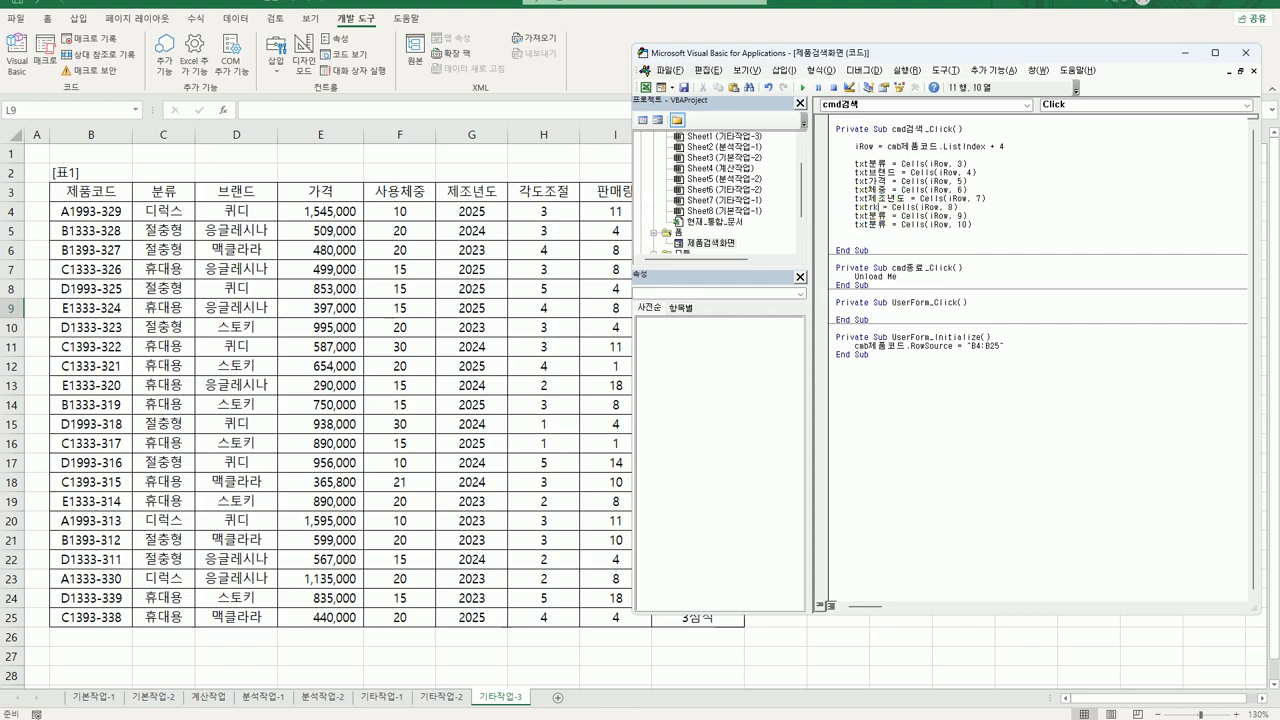
text(각도조절)
key(Down)
key(shift+Left)
key(shift+Left)
text(판매량)
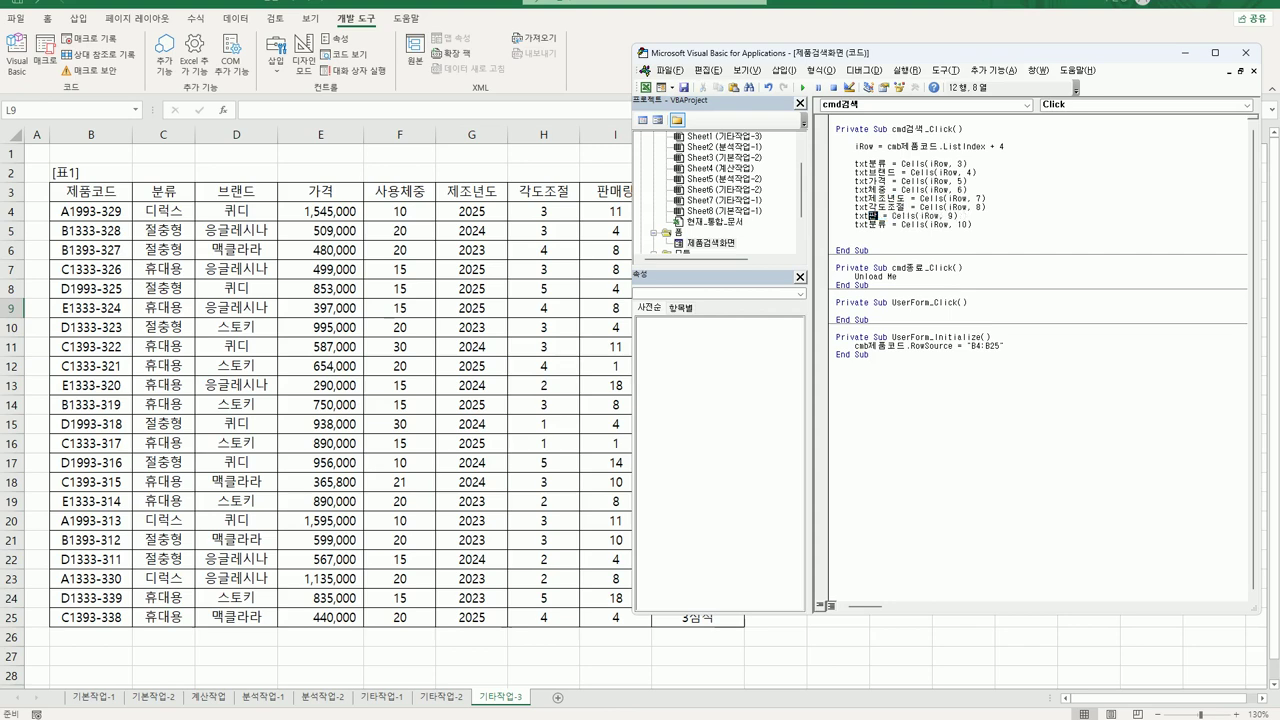
Rename the text box in the column 10 assignment line to txt안전벨트.
key(Down)
key(shift+Left)
key(shift+Left)
key(shift+Left)
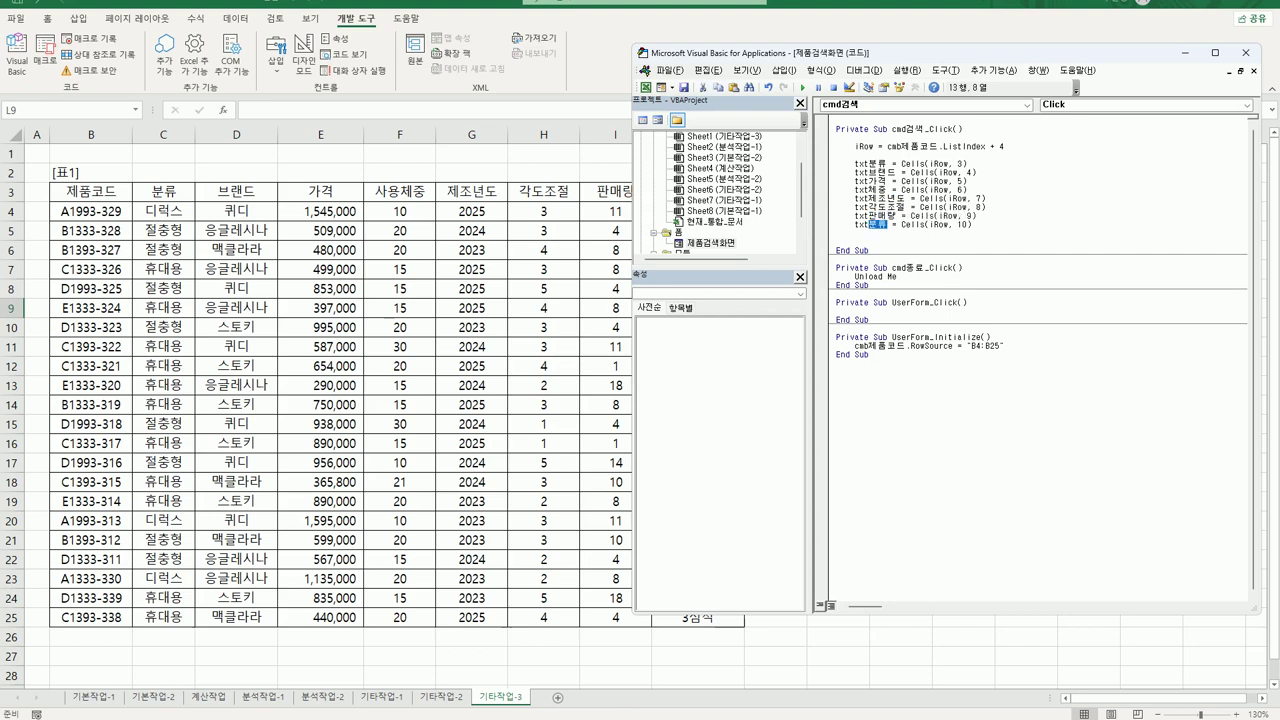
text(안전벨트)
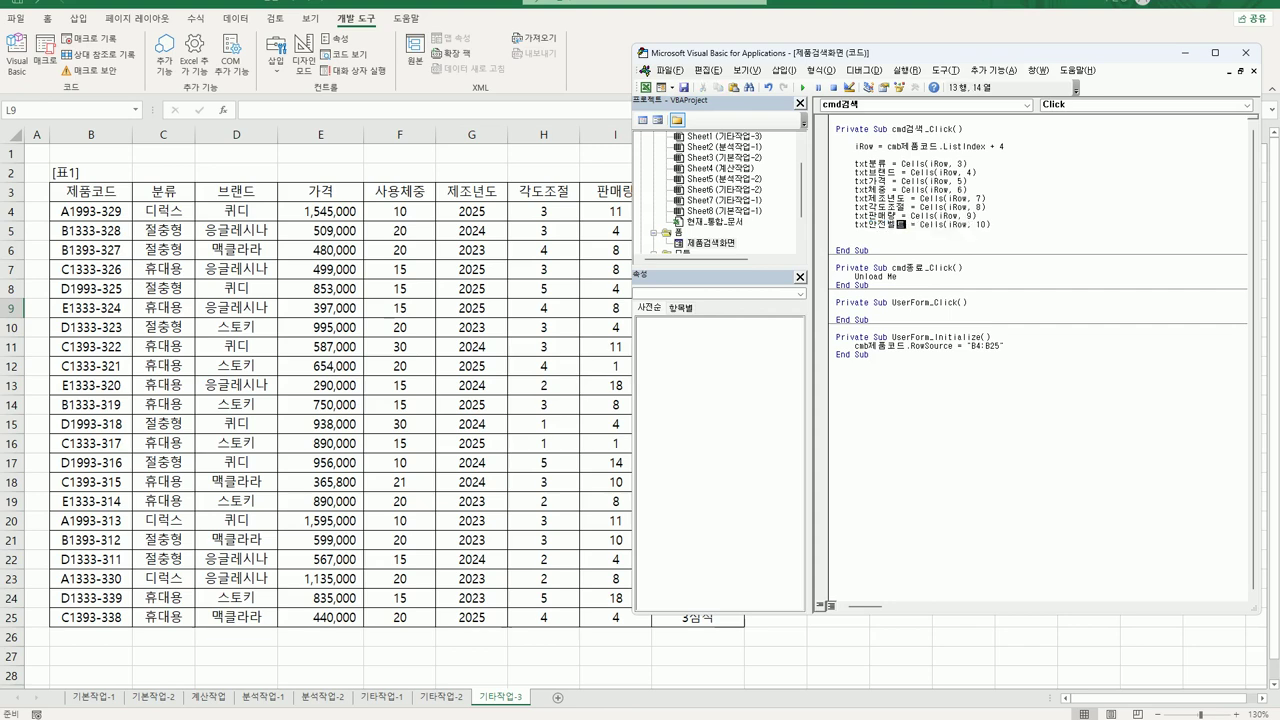
Check the names of the text boxes beside 분류, 브랜드, 사용체중 and 제조년도 on the 제품검색화면 form, and return to its code.
double_click(729, 245)
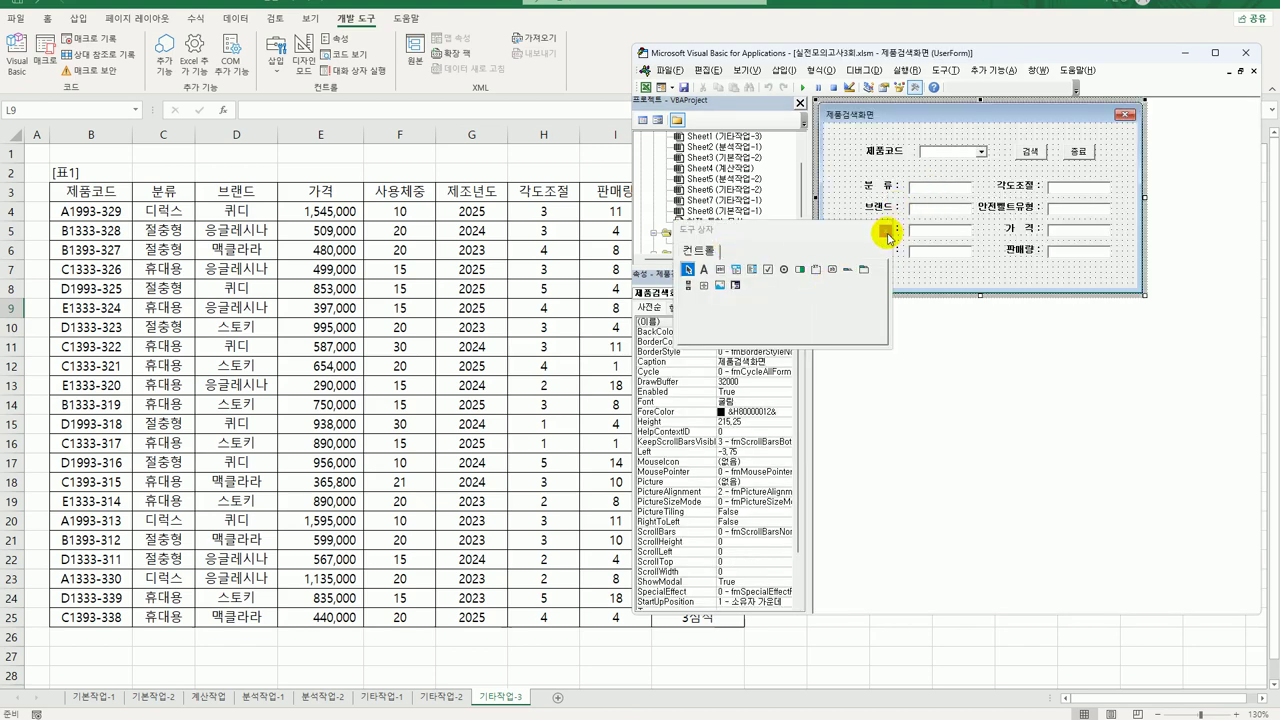
click(935, 187)
click(943, 208)
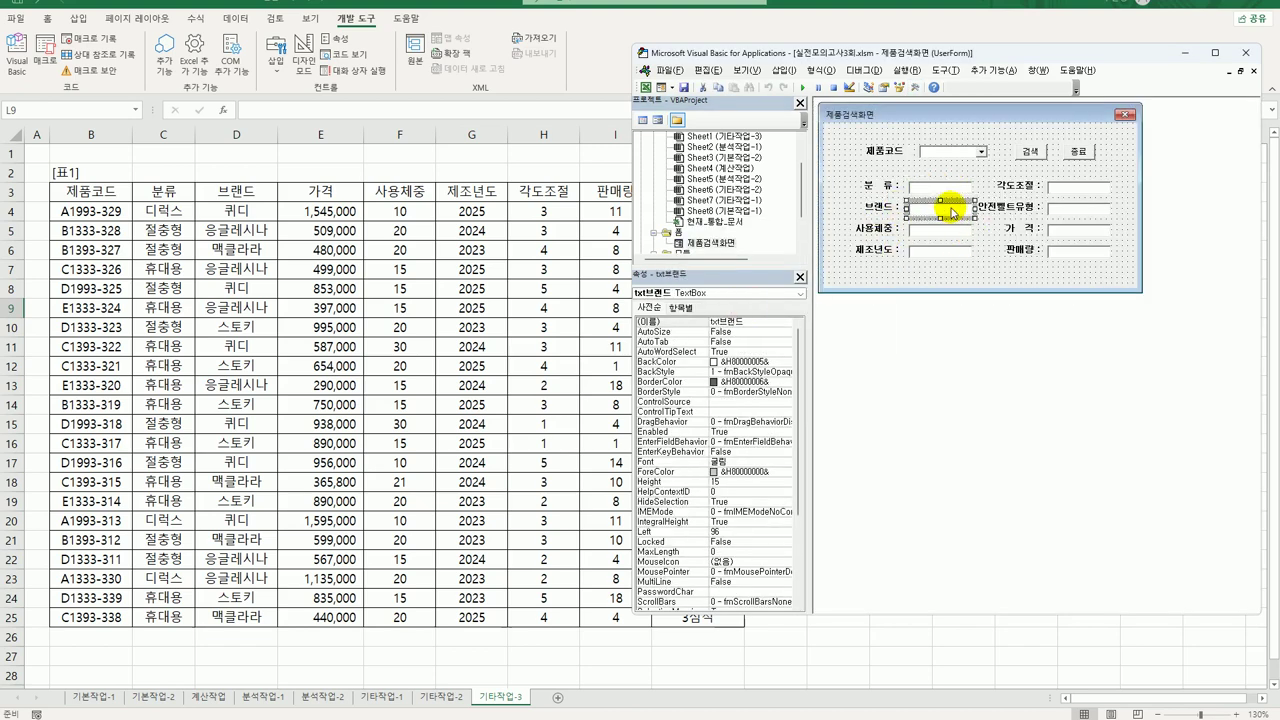
click(945, 230)
click(943, 252)
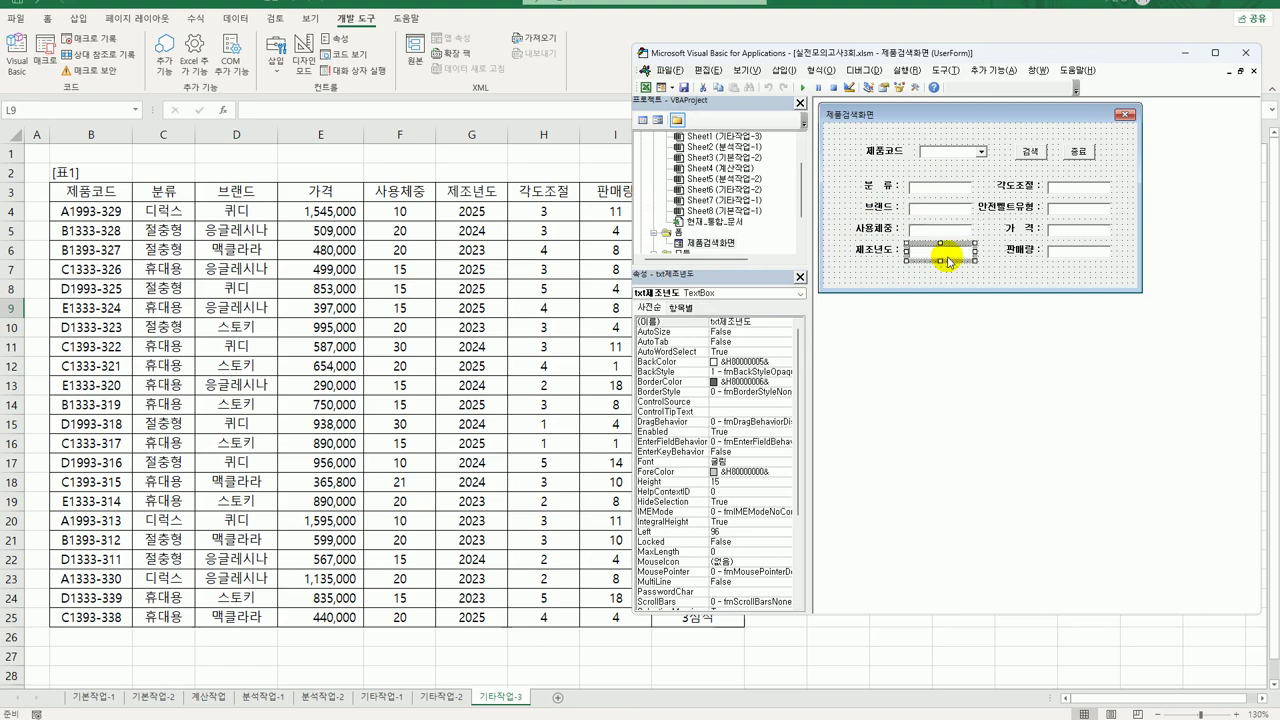
click(643, 120)
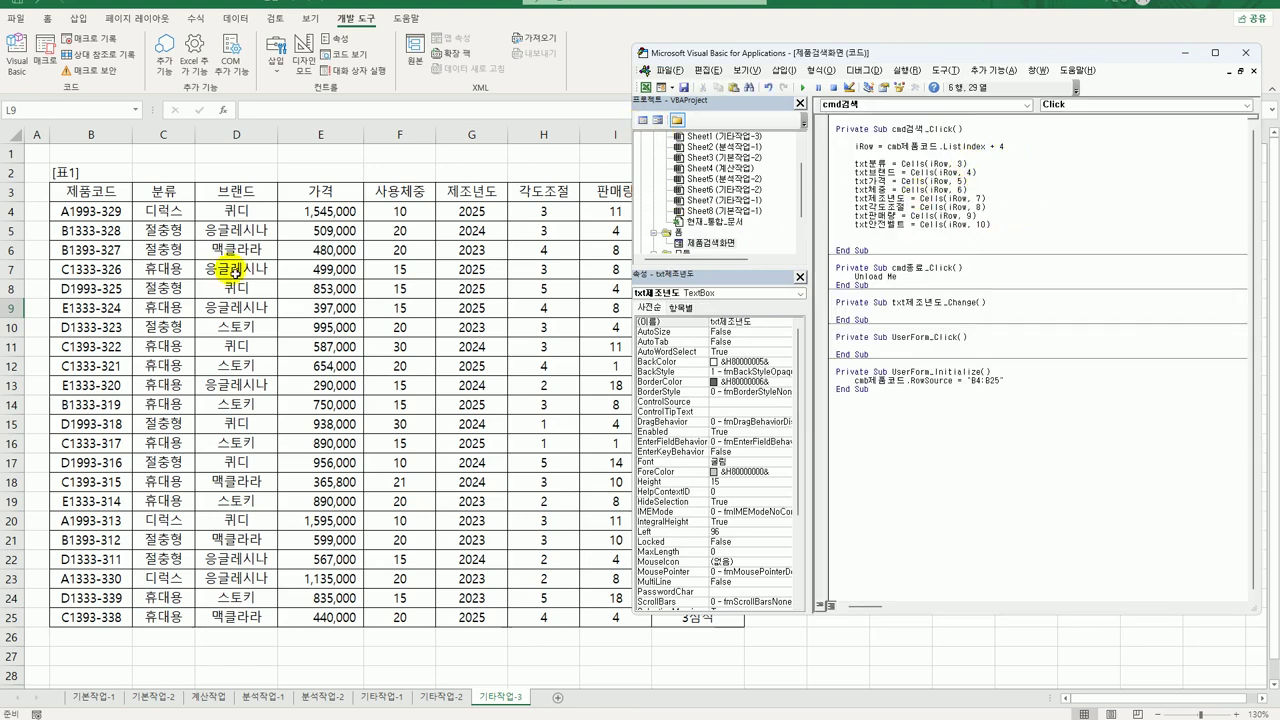
click(994, 176)
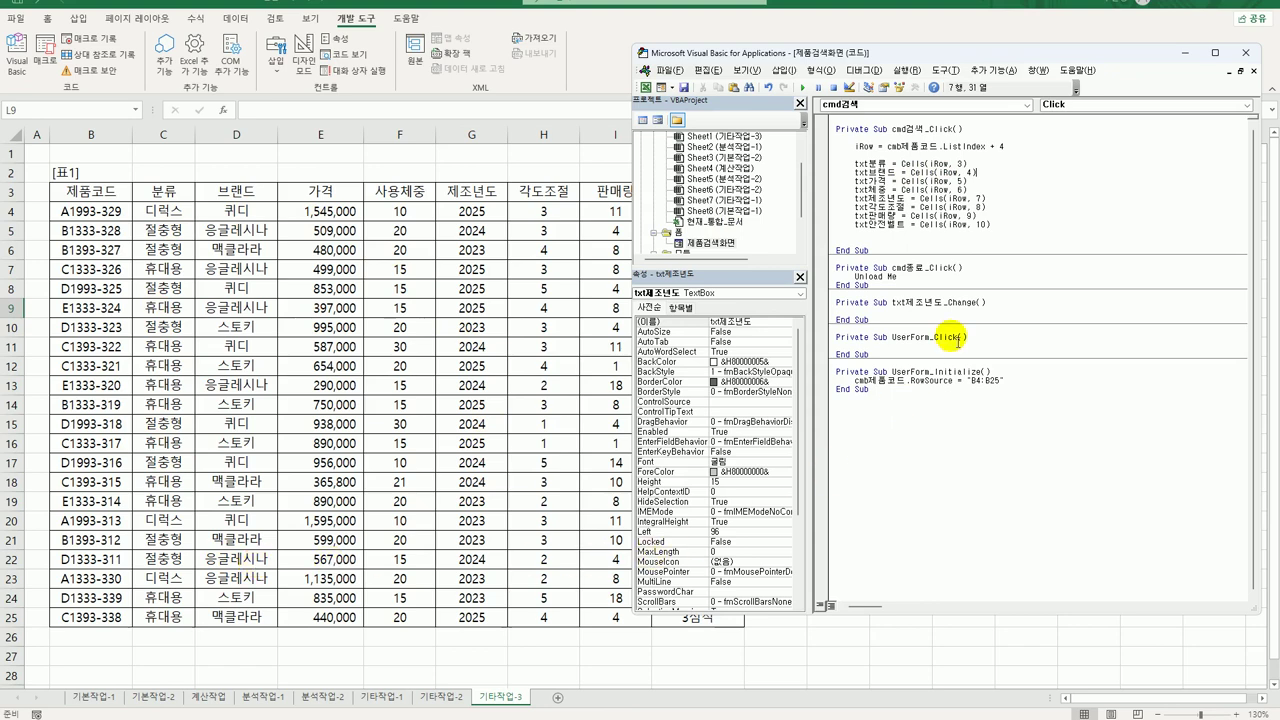
Below the assignment lines in cmd검색_Click, start a conditional block with If Cells(i, 6) <= 10 Then.
click(858, 233)
key(Return)
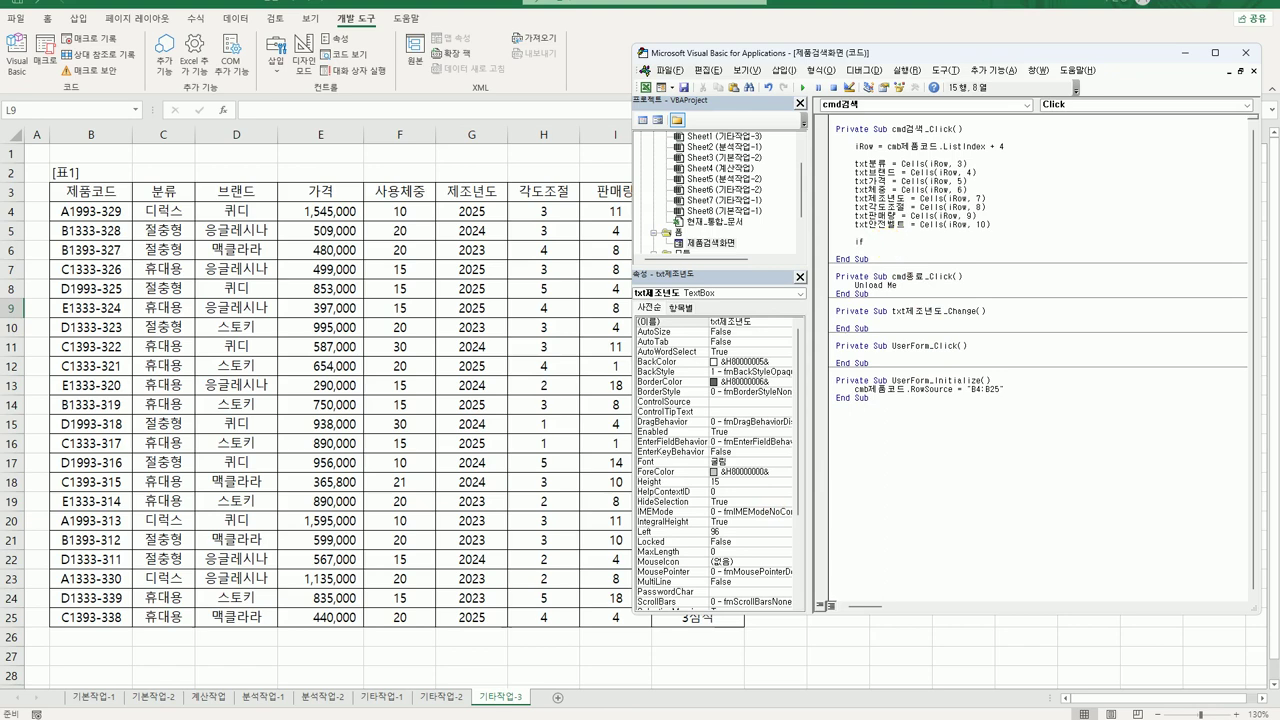
text(if cells(i,)
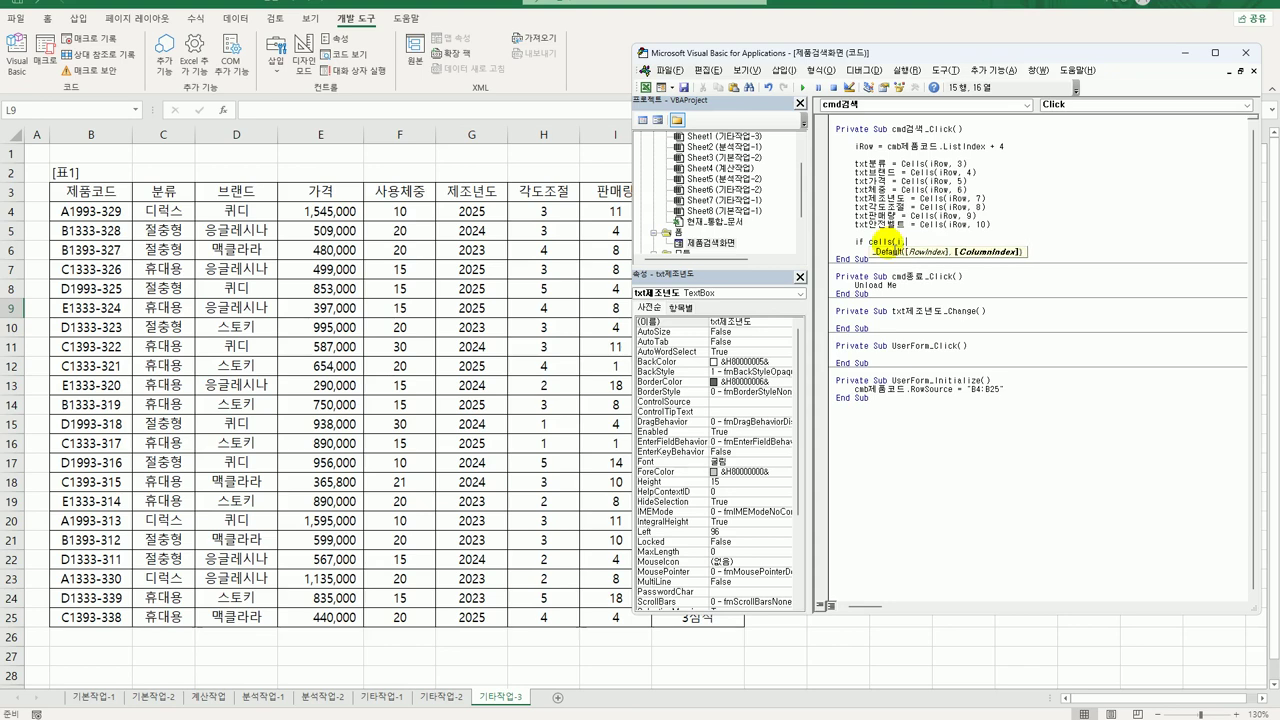
text(6) )
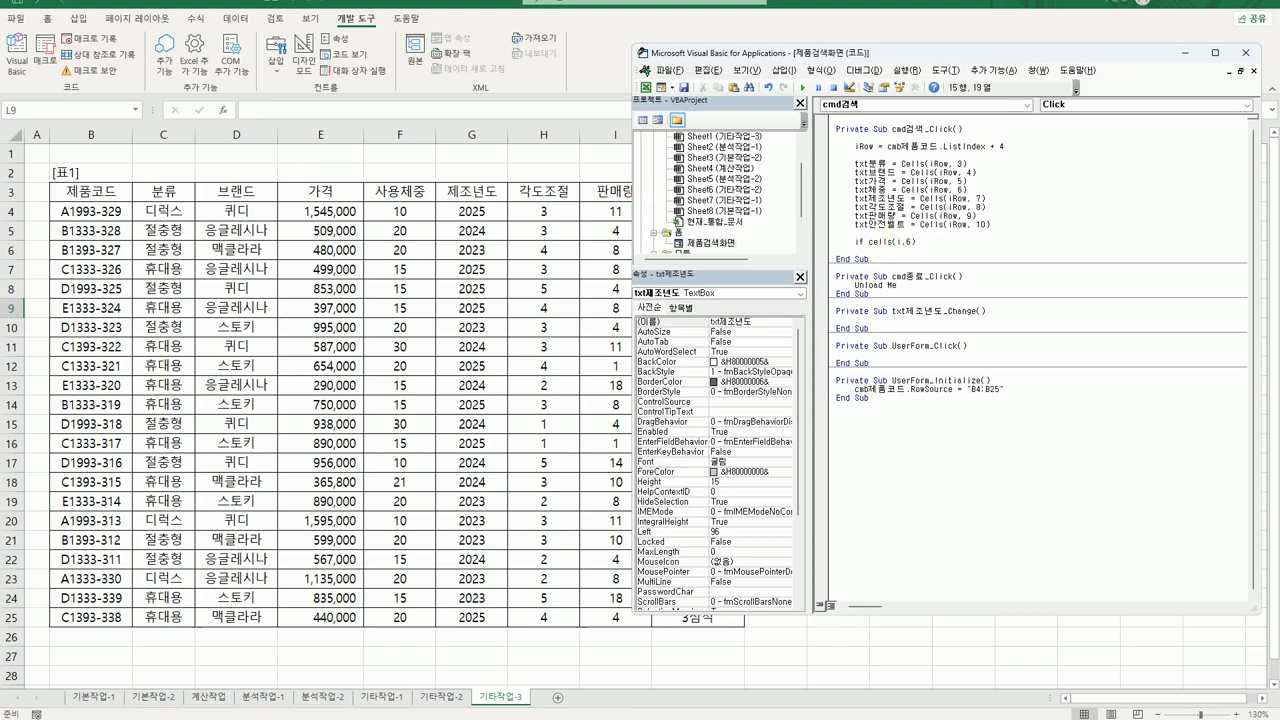
text(<=10 Then)
key(Return)
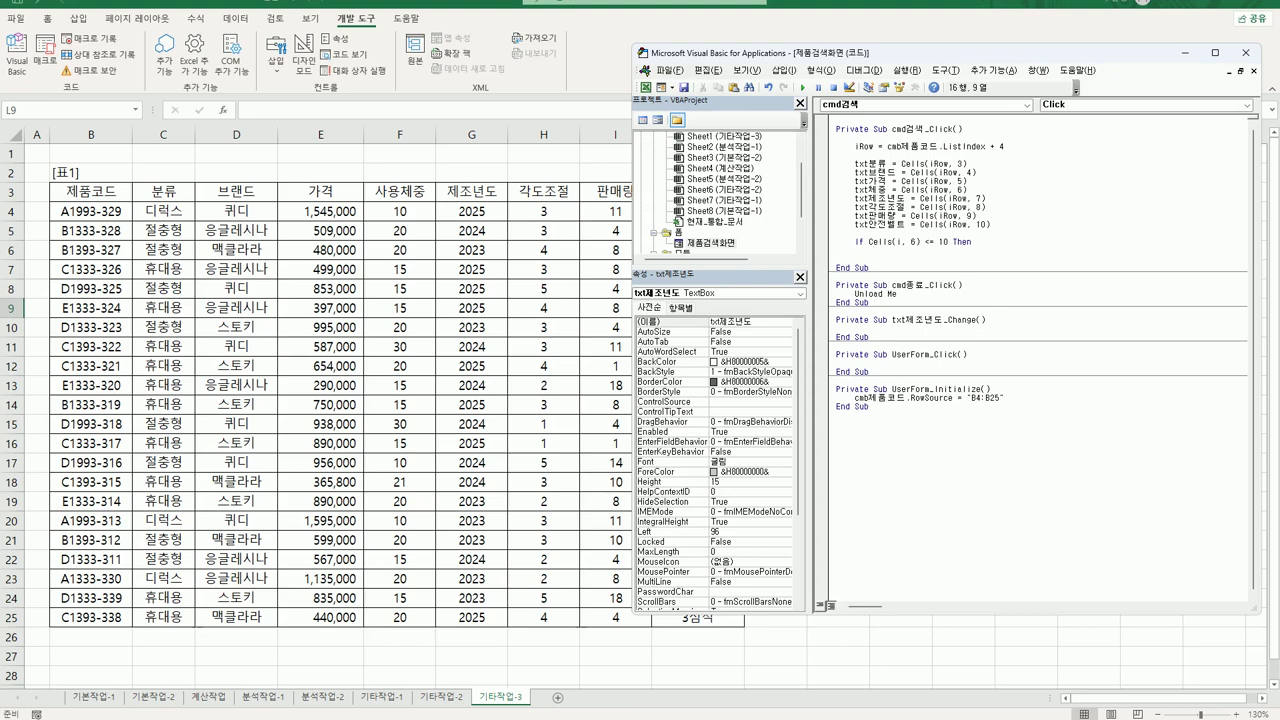
Inside the If block, add MsgBox cmb제품코드 & "는 신생아용입니다." and close the block with End If.
text(msgbox )
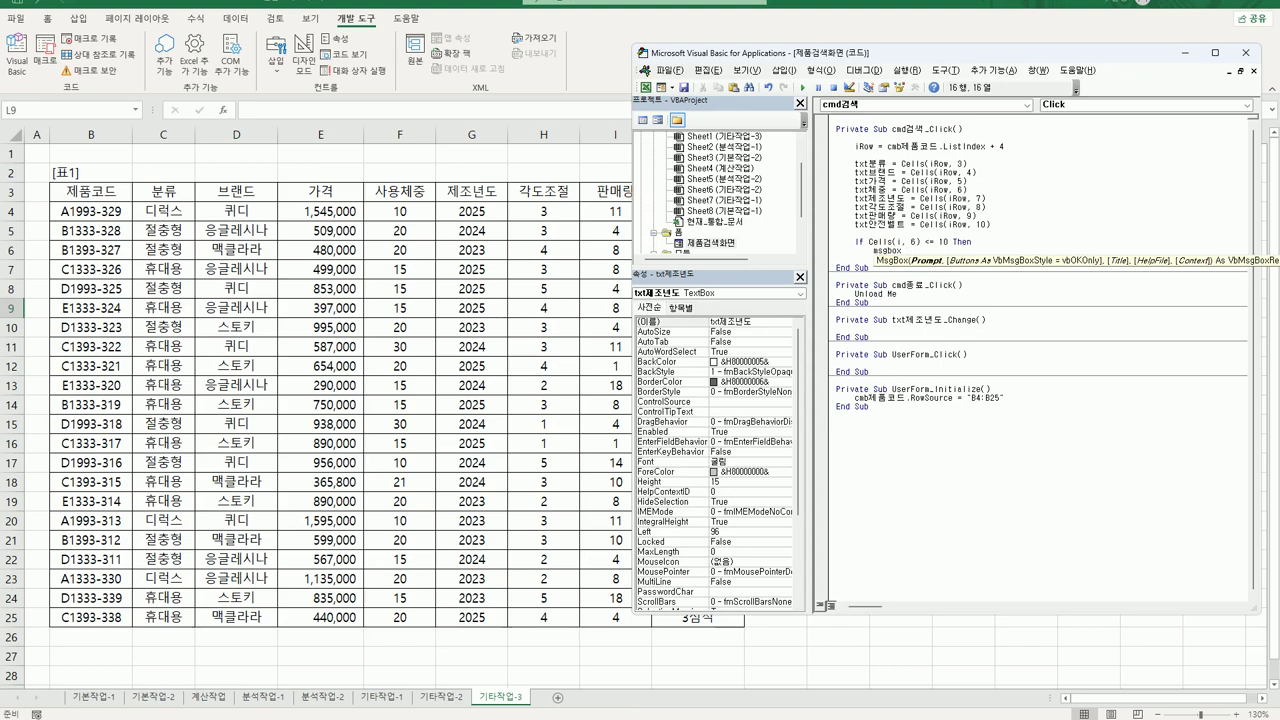
text("ㅅ)
text(cmb)
text(제품코드)
text( & ")
text(는 시)
text(신생아용이)
text(입니다.)
text(")
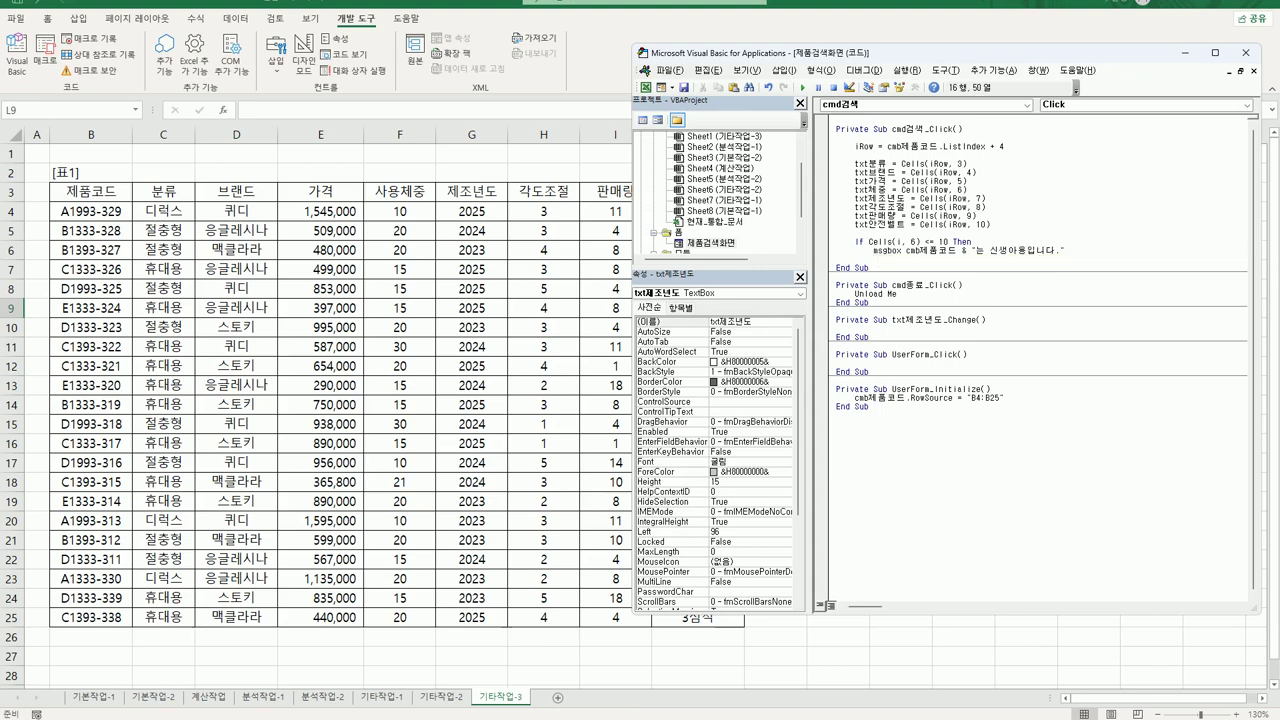
key(Return)
text(end if)
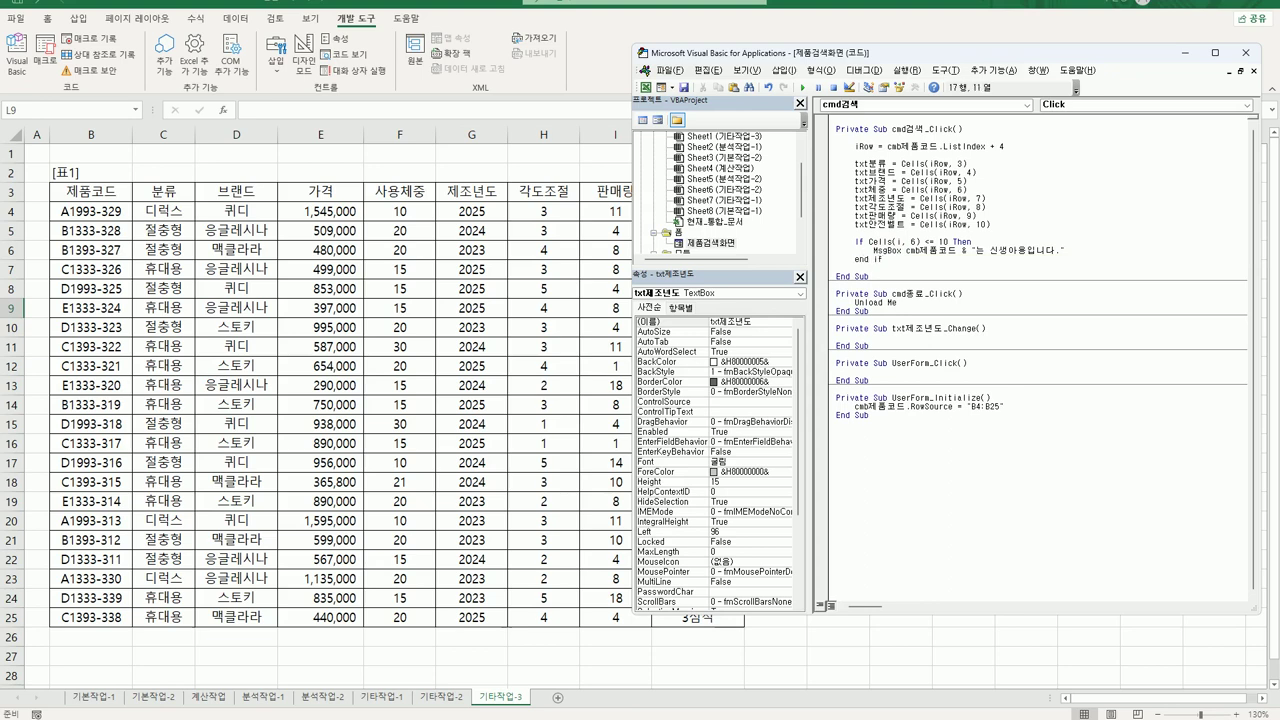
key(Return)
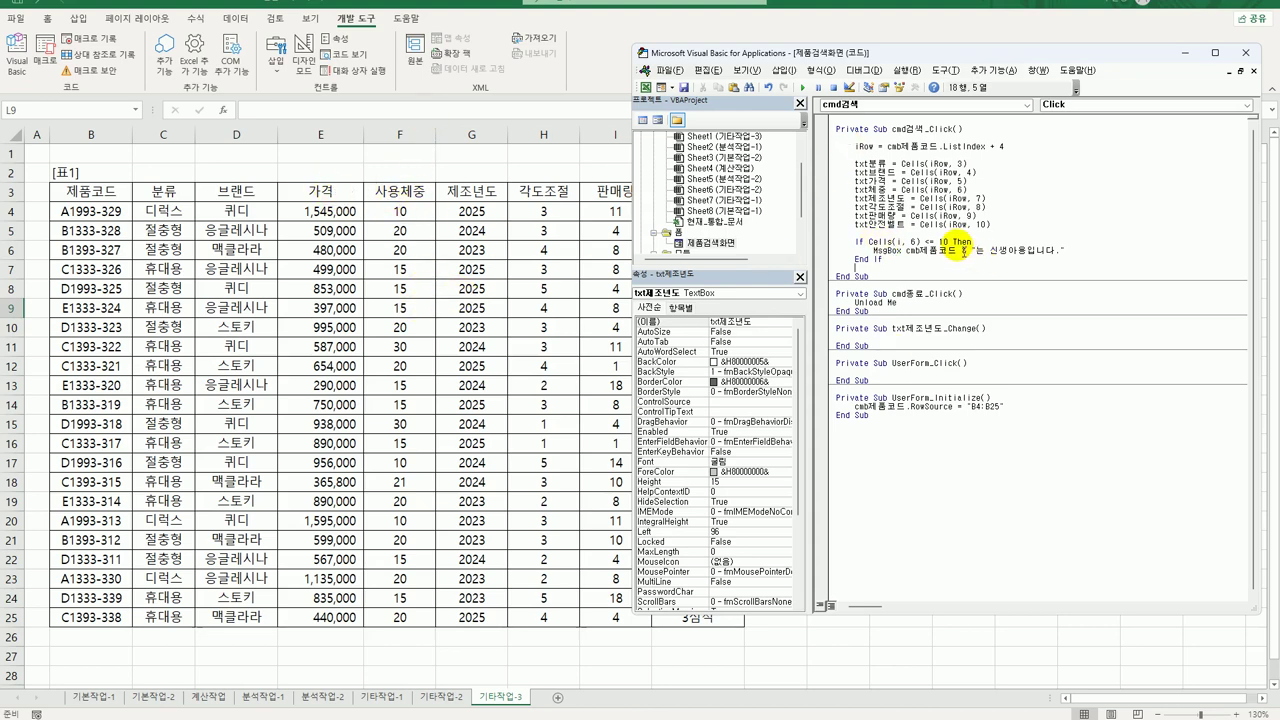
click(964, 251)
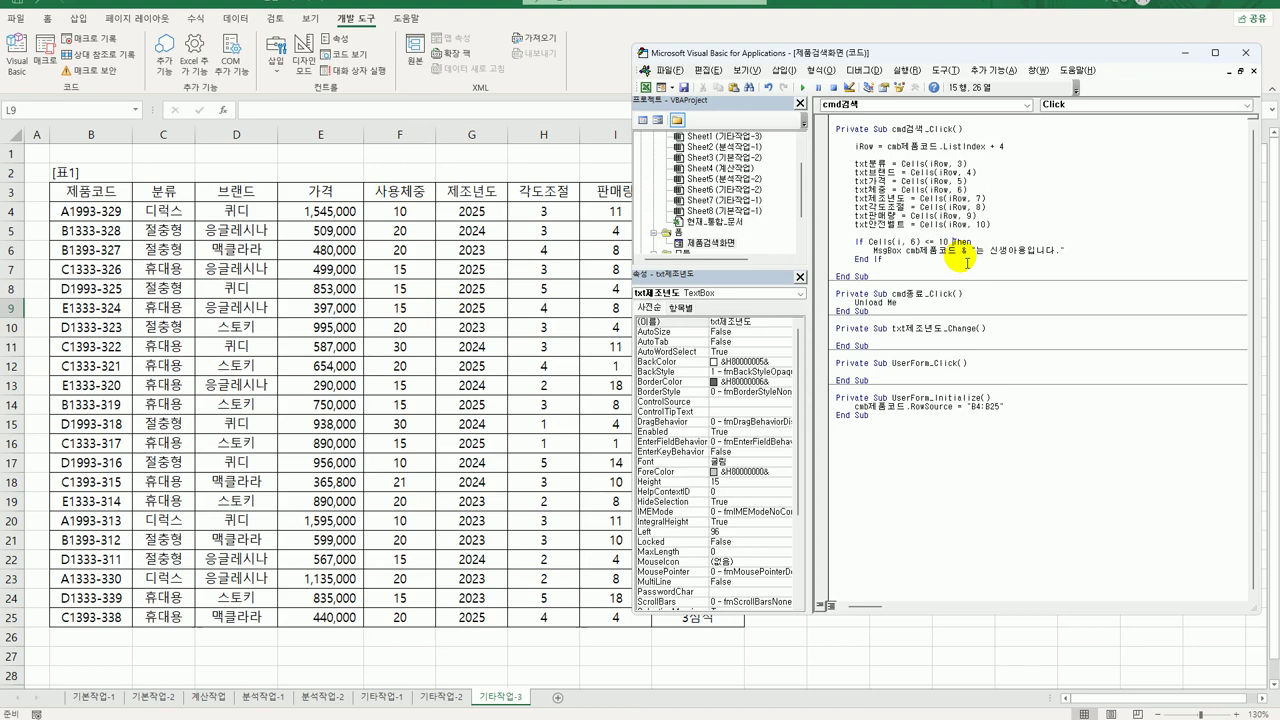
click(877, 258)
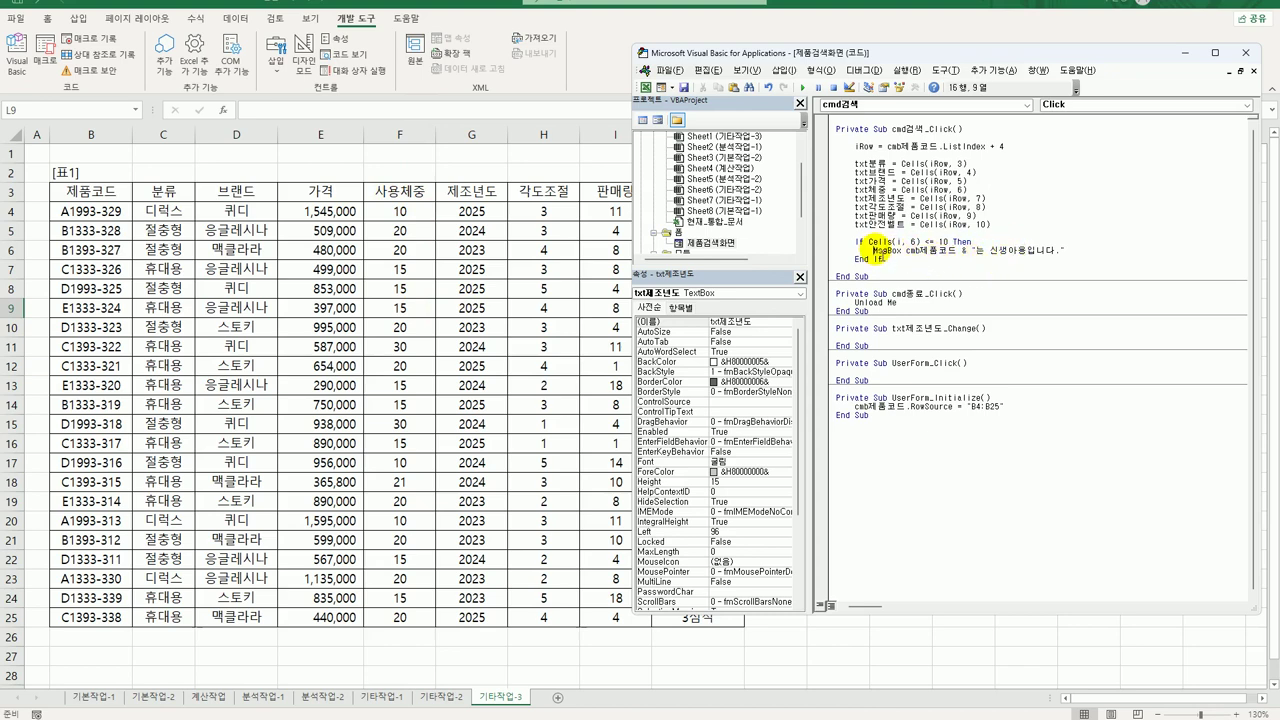
drag(875, 251, 914, 258)
click(950, 262)
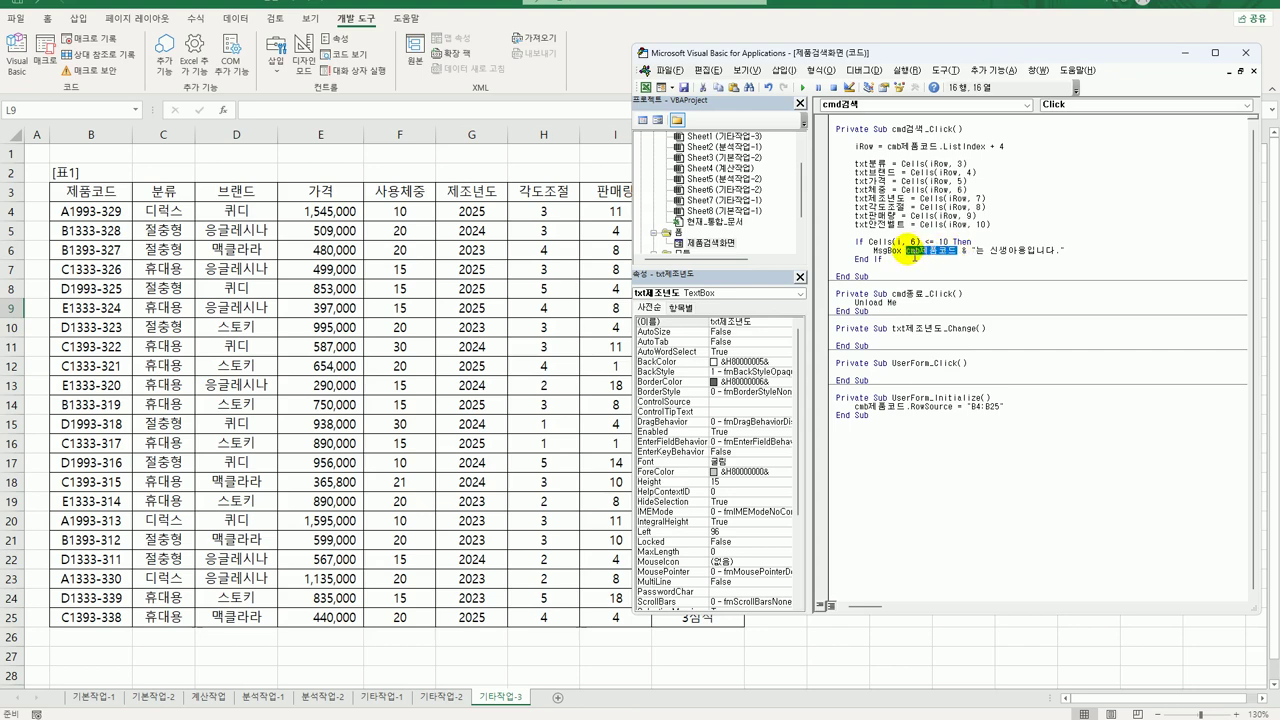
click(985, 251)
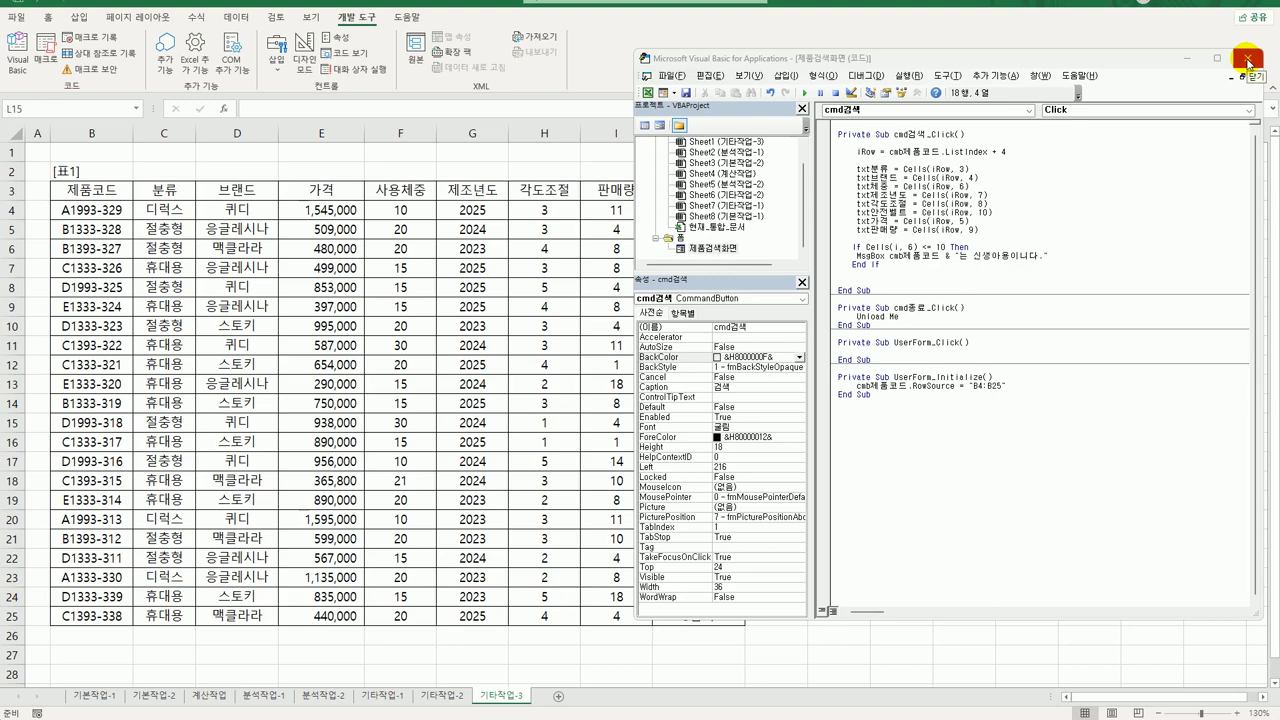
Change the row index in the If condition of cmd검색_Click to iRow, and close the code editor.
click(896, 246)
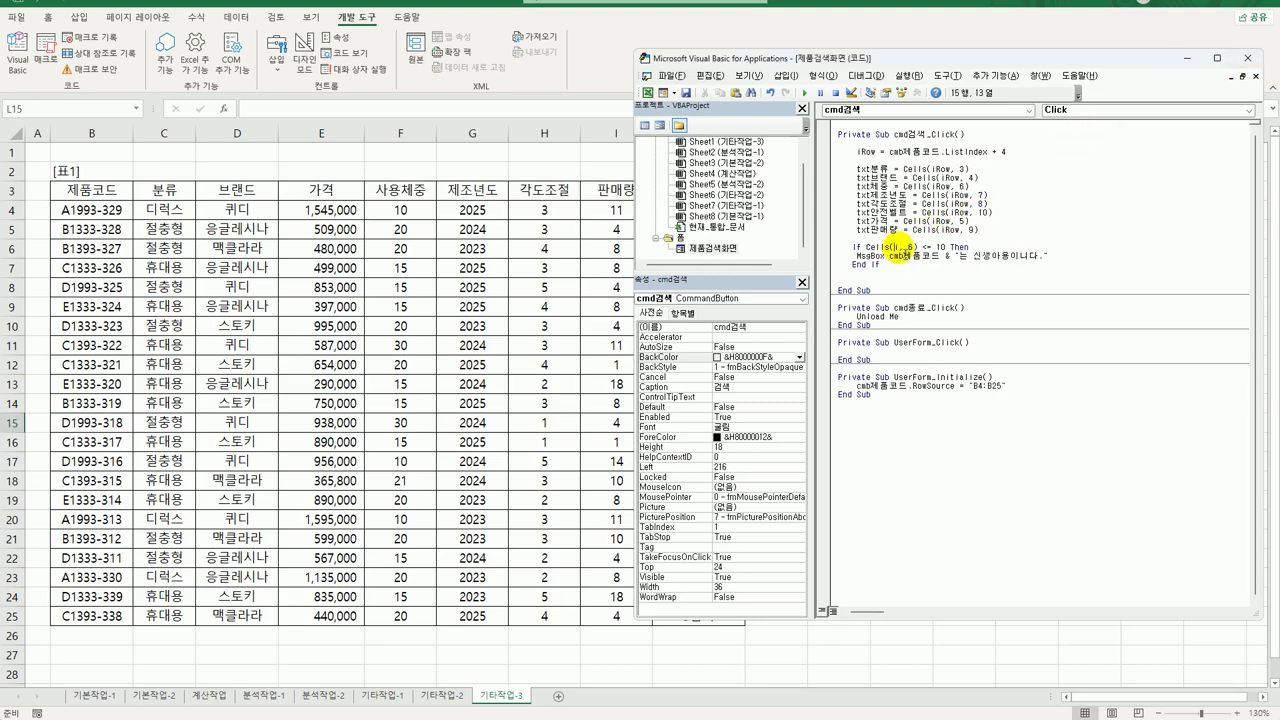
key(Right)
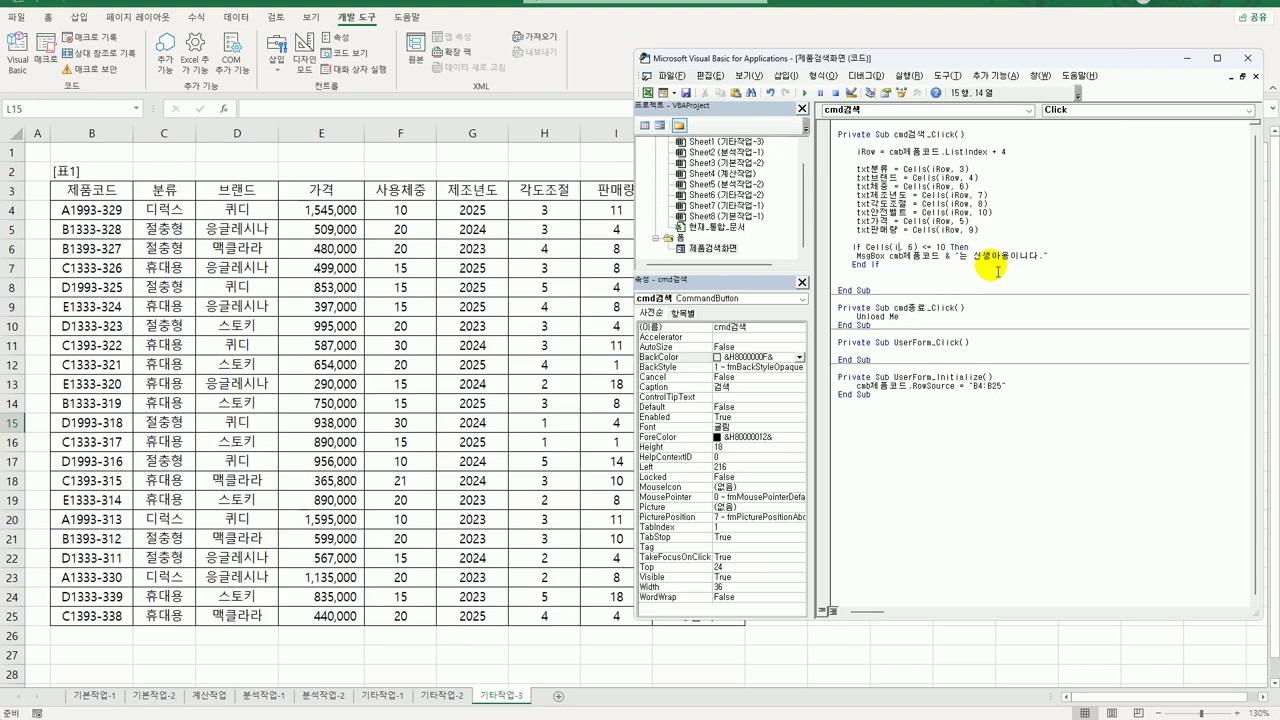
text(Row)
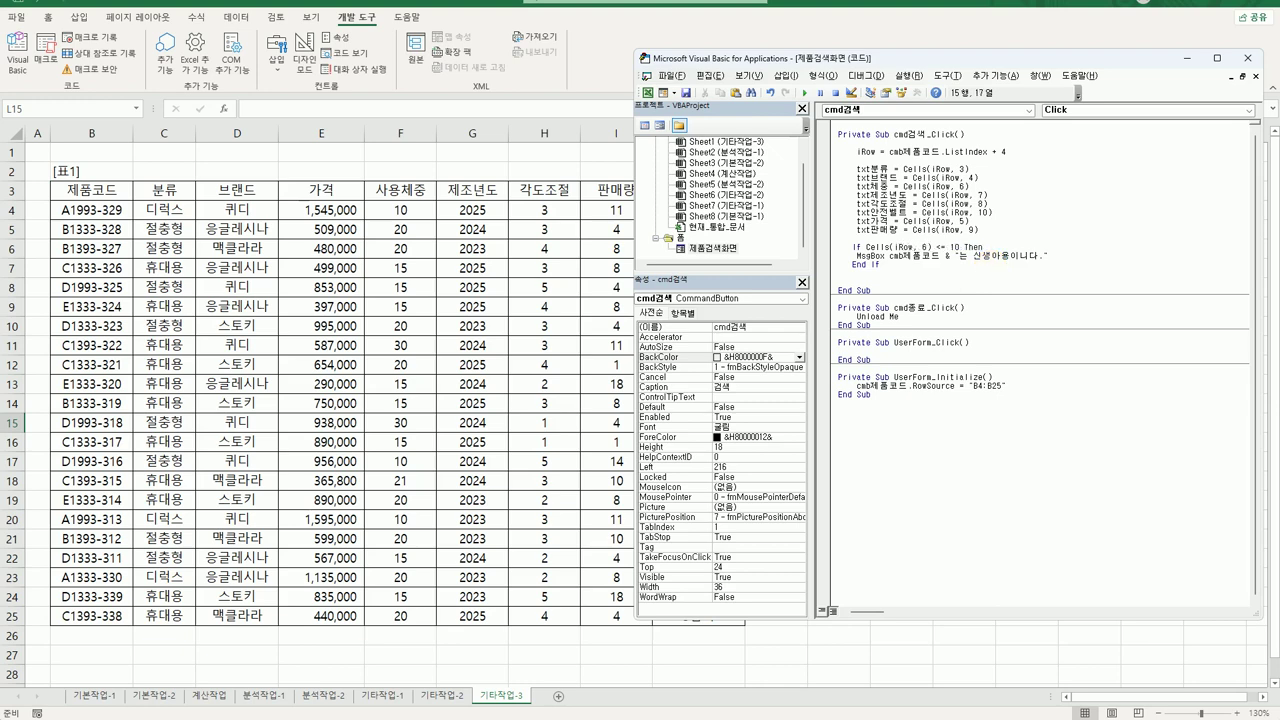
click(908, 264)
click(1247, 58)
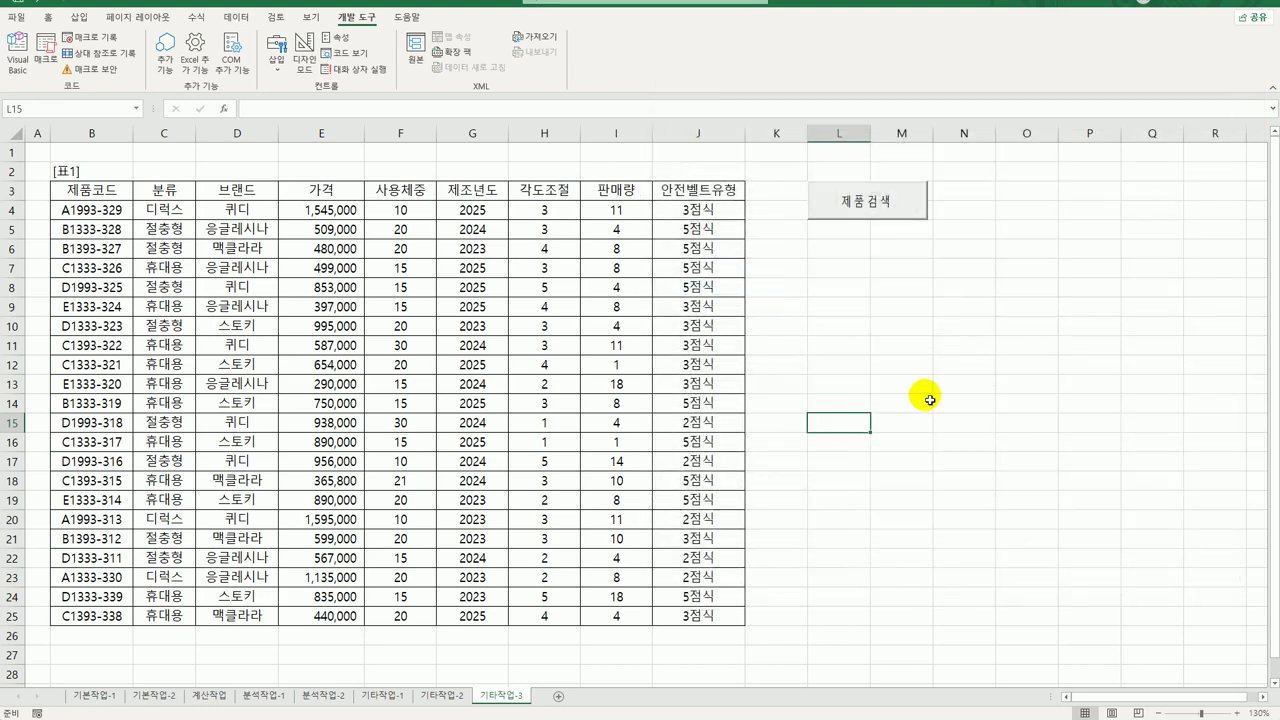
Test the 제품검색화면 form by searching for product code A1993-329, dismiss the message and close the form.
click(849, 197)
drag(677, 266, 993, 238)
click(955, 275)
click(925, 288)
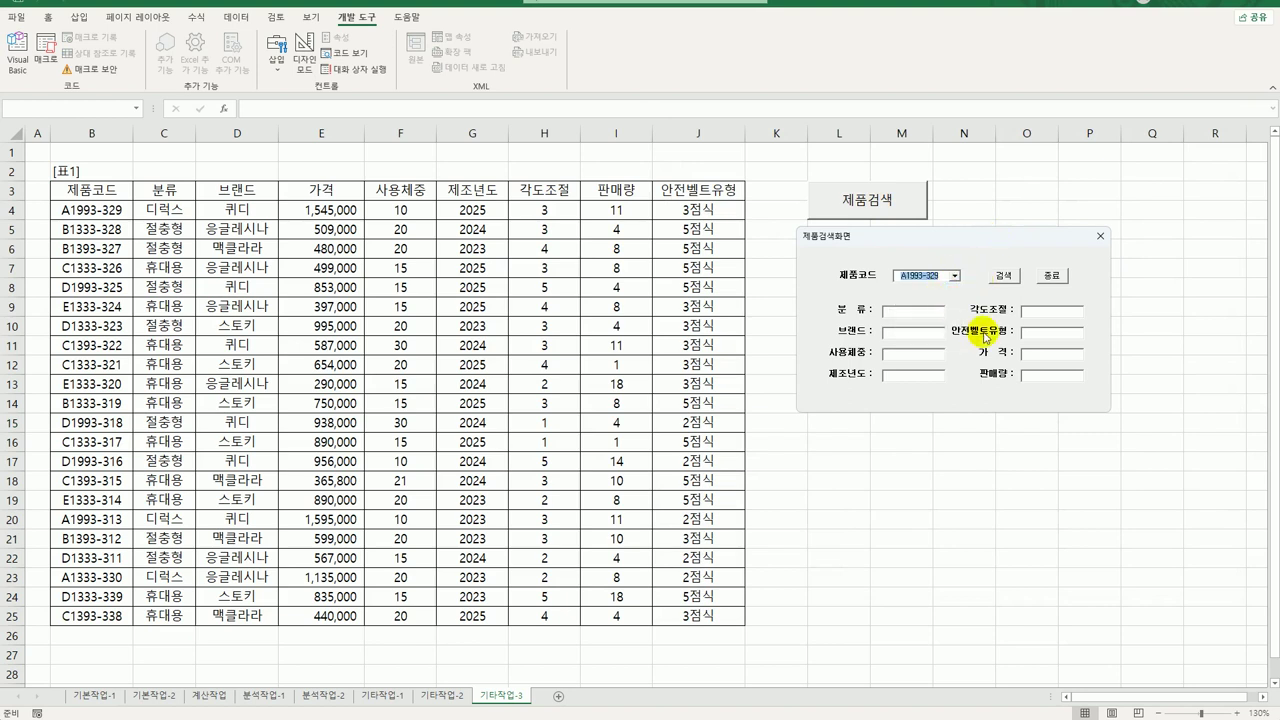
click(1008, 276)
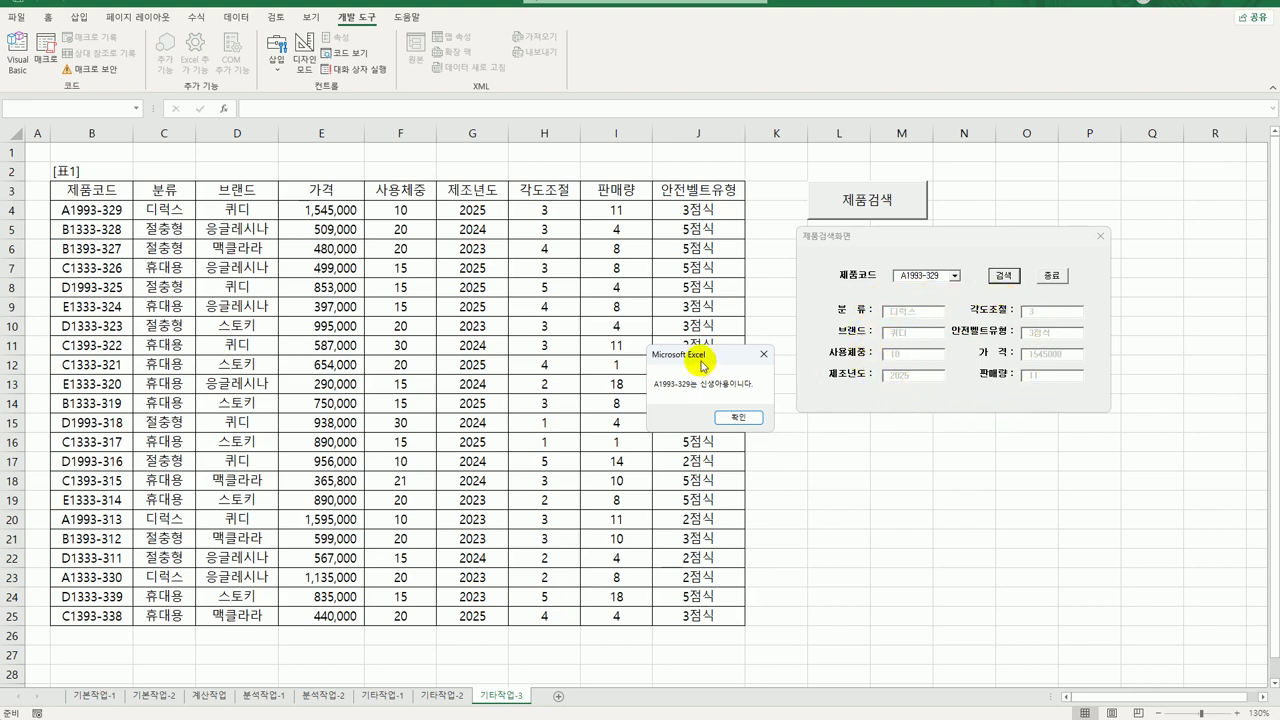
click(740, 417)
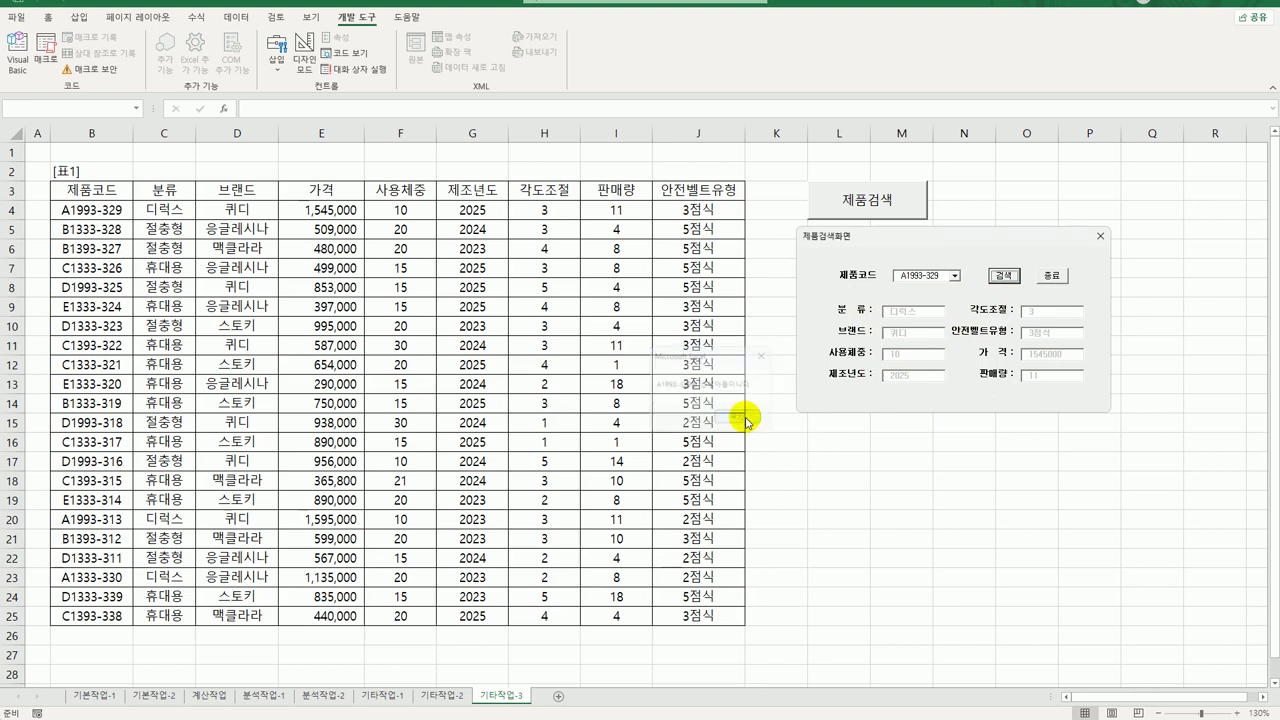
click(1052, 276)
click(1073, 383)
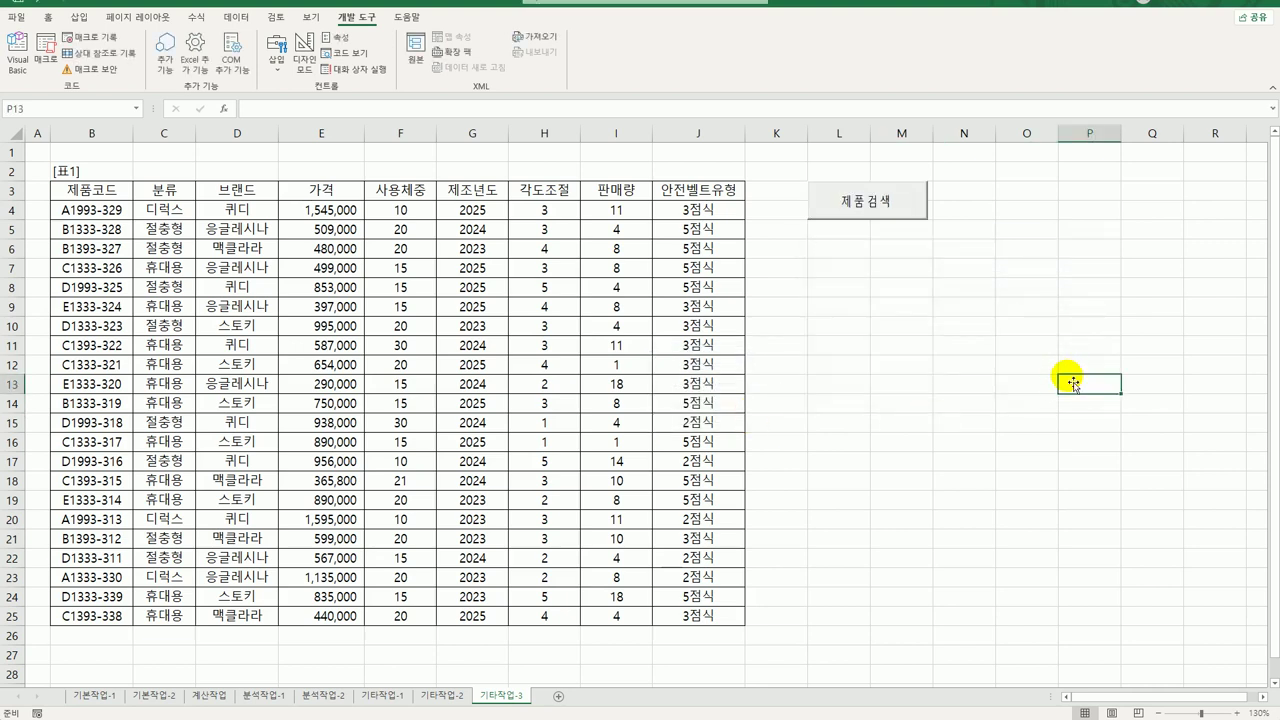